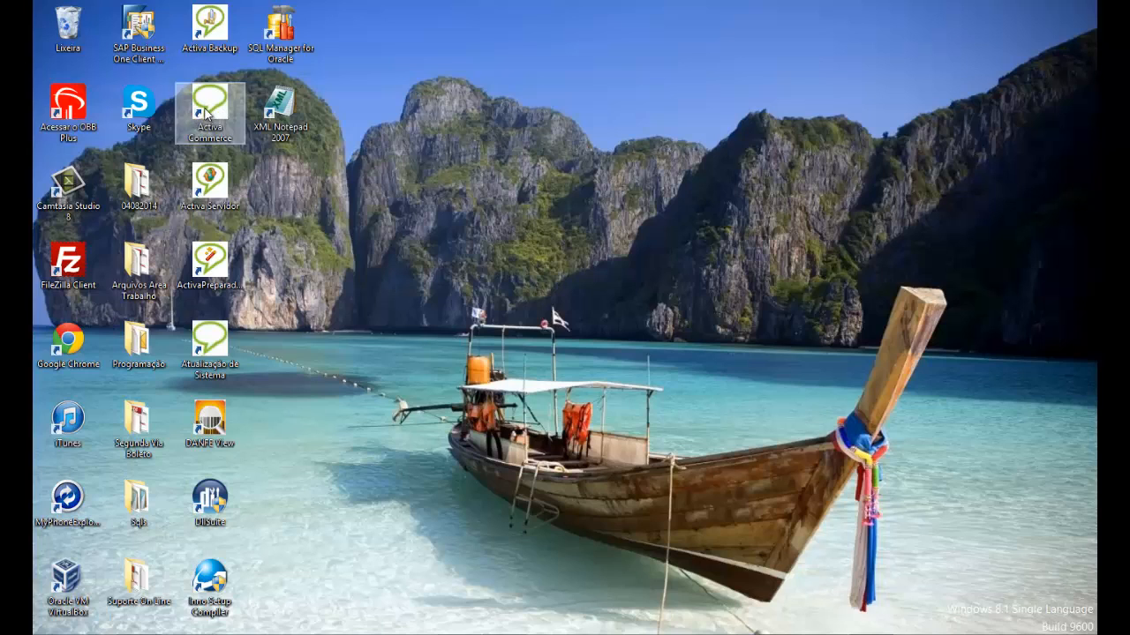
Launch Activa Commerce and log in as administrator with Lembrar ticked, ACTIVA SOFTWARE and CAIXA PRINCIPAL till.
{"action": "double_click", "coordinate": [205, 112]}
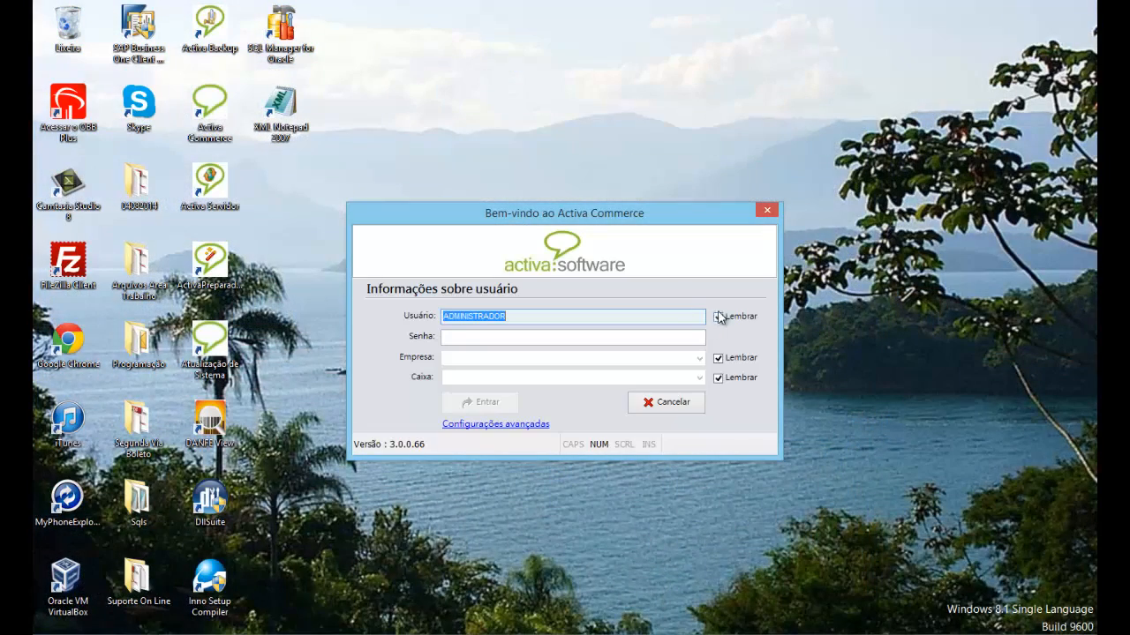
{"action": "left_click", "coordinate": [718, 315]}
{"action": "key", "text": "Tab"}
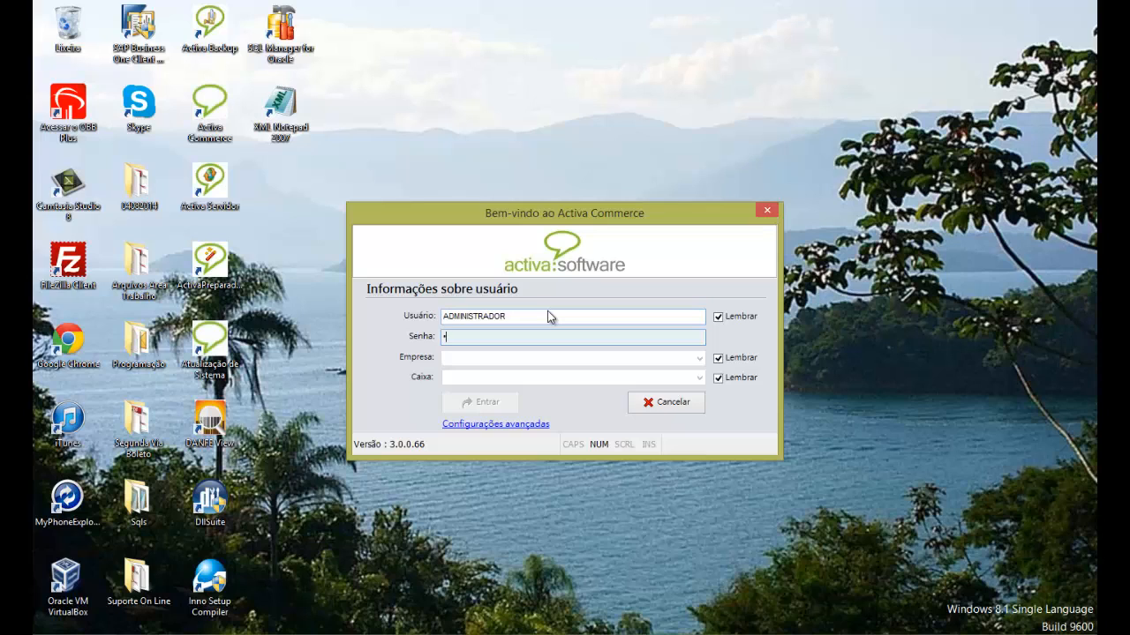
{"action": "key", "text": "Return"}
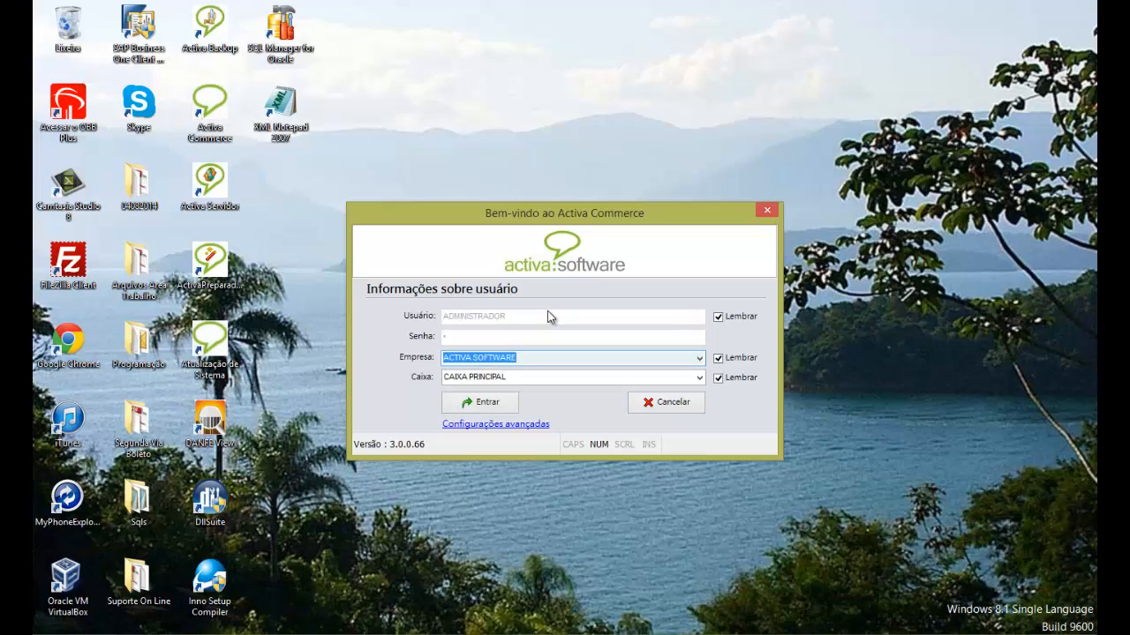
{"action": "key", "text": "Tab"}
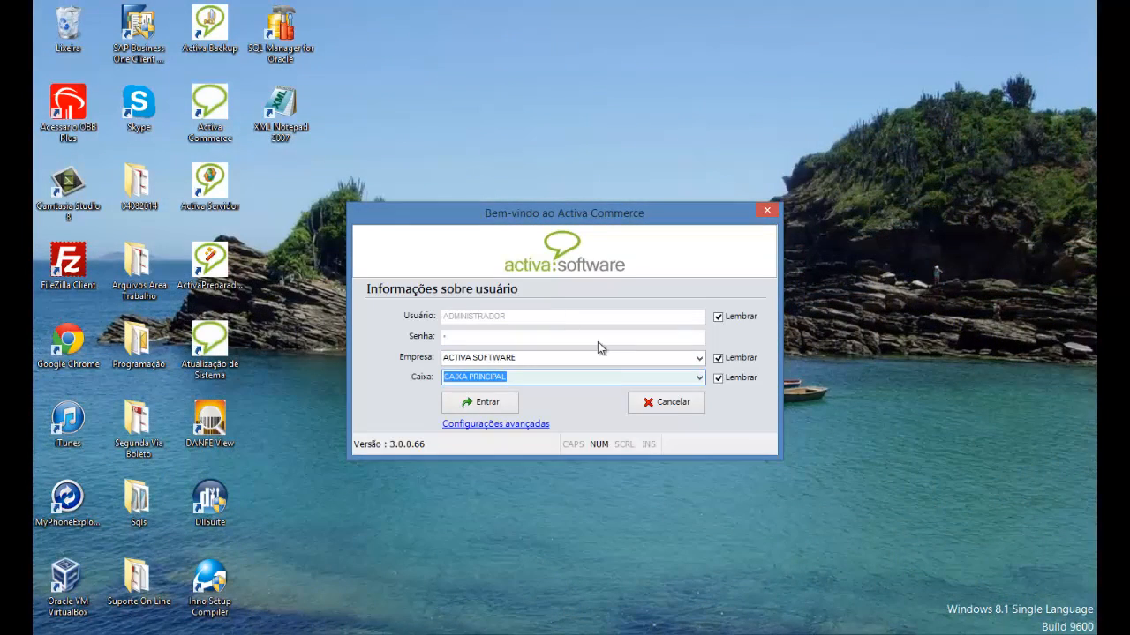
{"action": "left_click", "coordinate": [699, 378]}
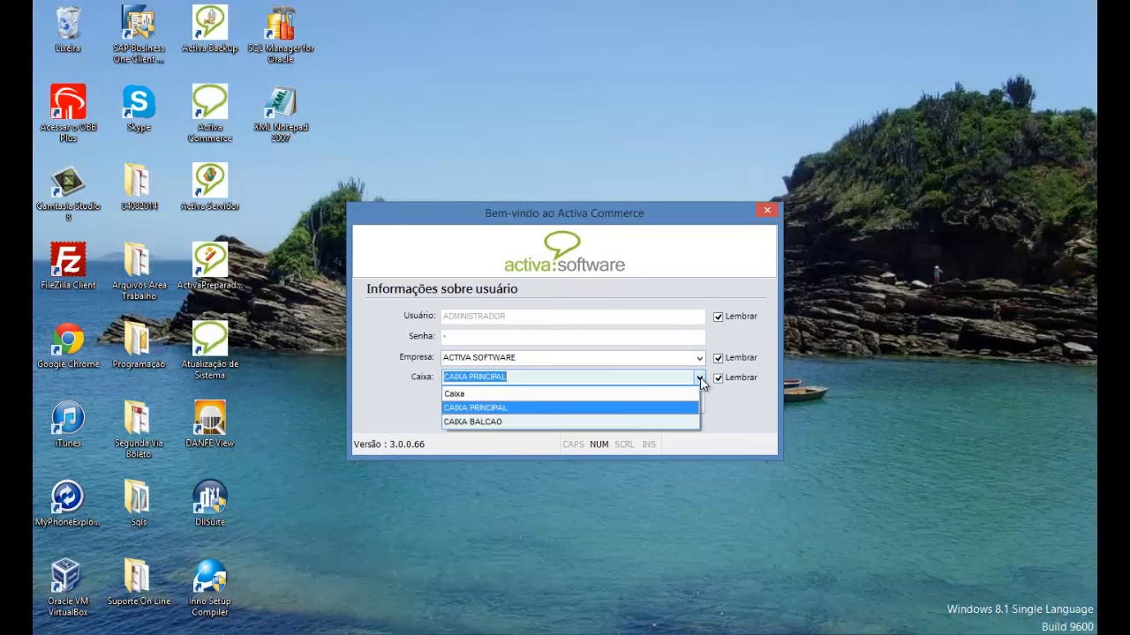
{"action": "left_click", "coordinate": [504, 410]}
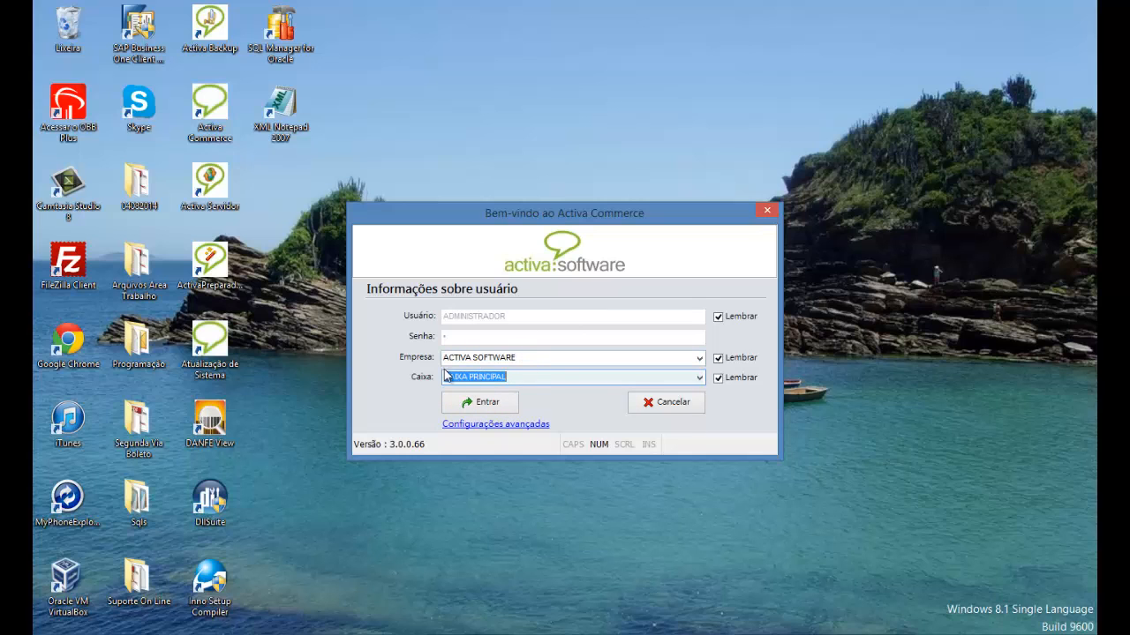
{"action": "left_click", "coordinate": [483, 405]}
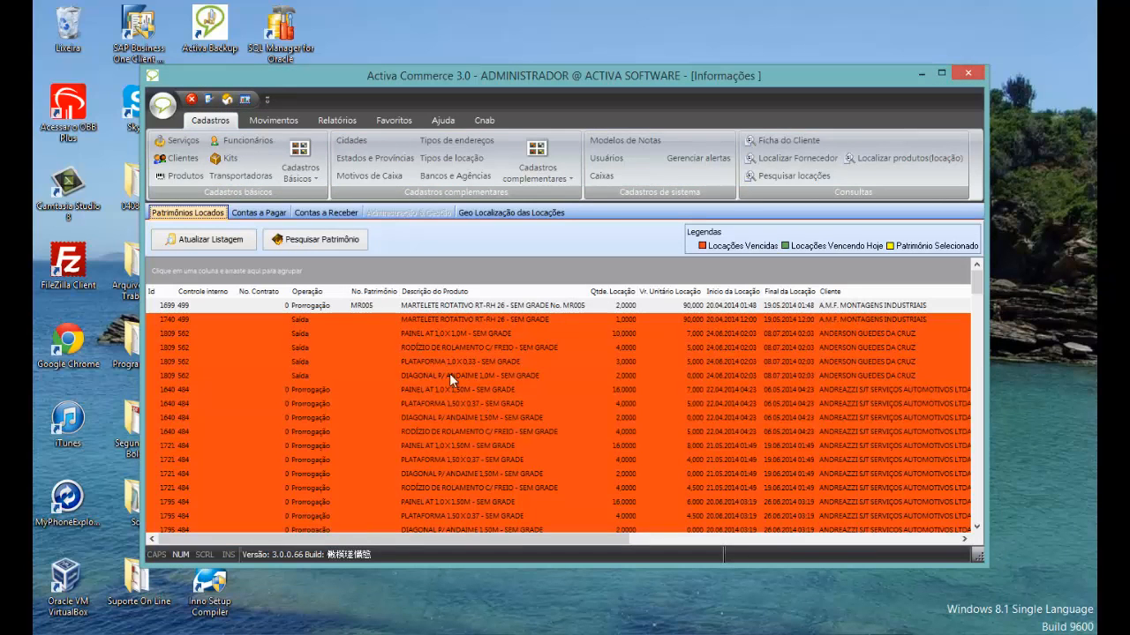
Maximize the window and browse Movimentos, Relatórios, Favoritos, Ajuda and Cnab, ending on Cadastros.
{"action": "left_click", "coordinate": [941, 73]}
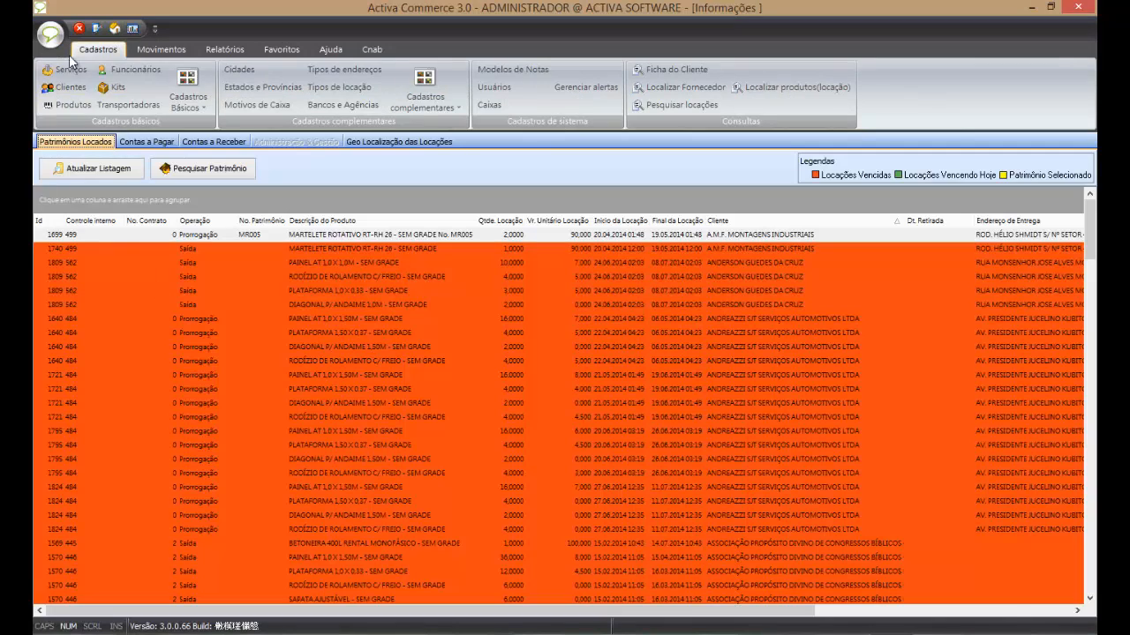
{"action": "left_click", "coordinate": [157, 48]}
{"action": "left_click", "coordinate": [221, 49]}
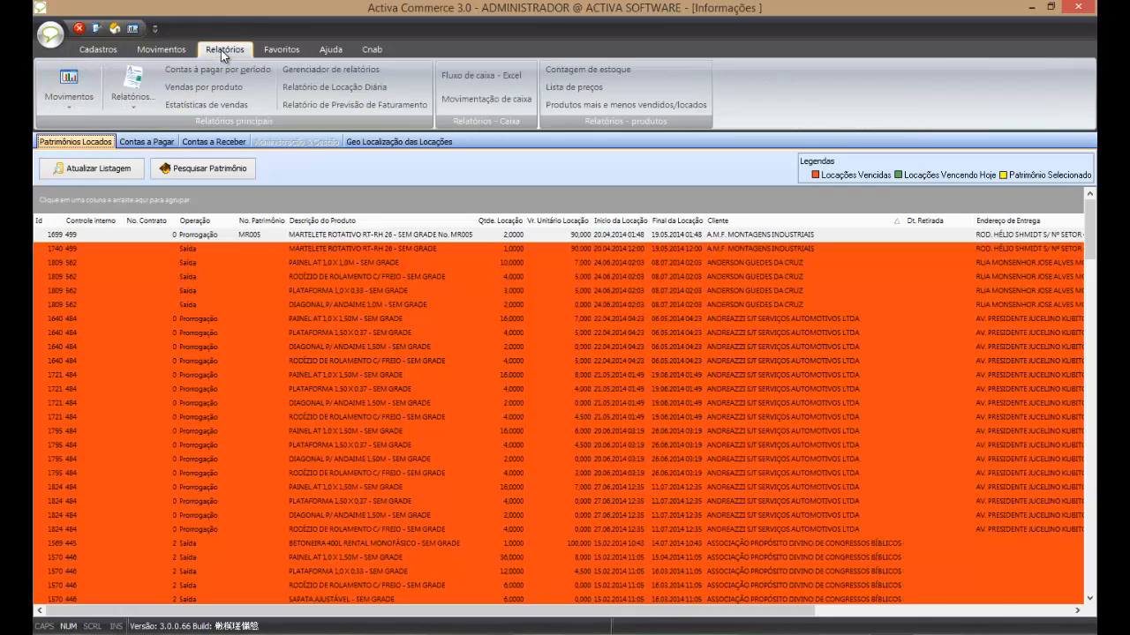
{"action": "left_click", "coordinate": [273, 49]}
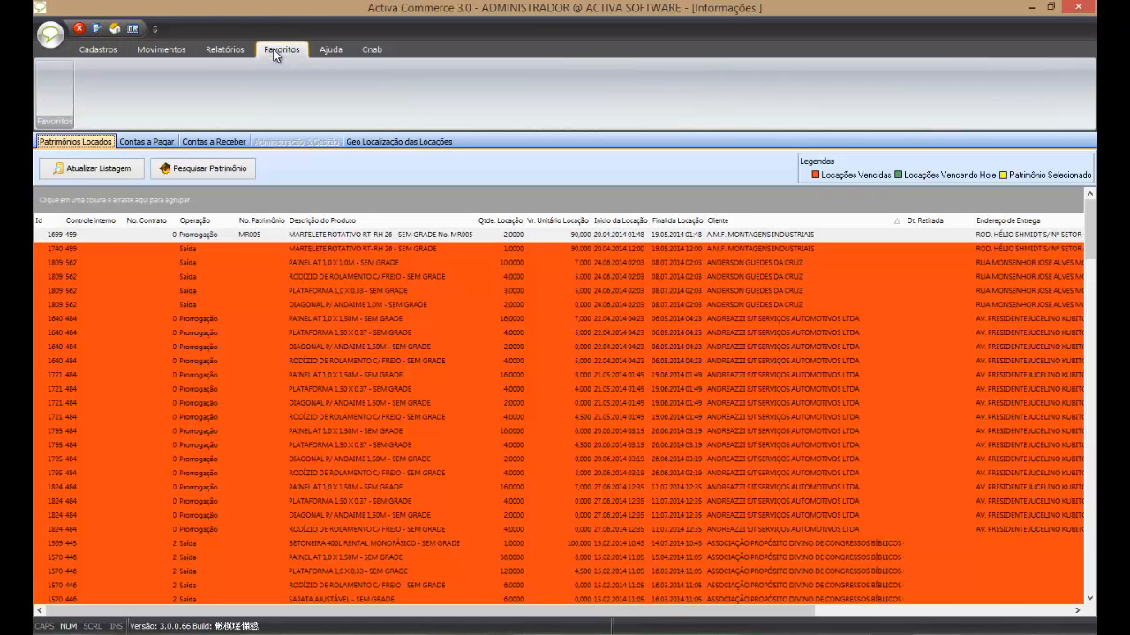
{"action": "left_click", "coordinate": [322, 50]}
{"action": "left_click", "coordinate": [369, 48]}
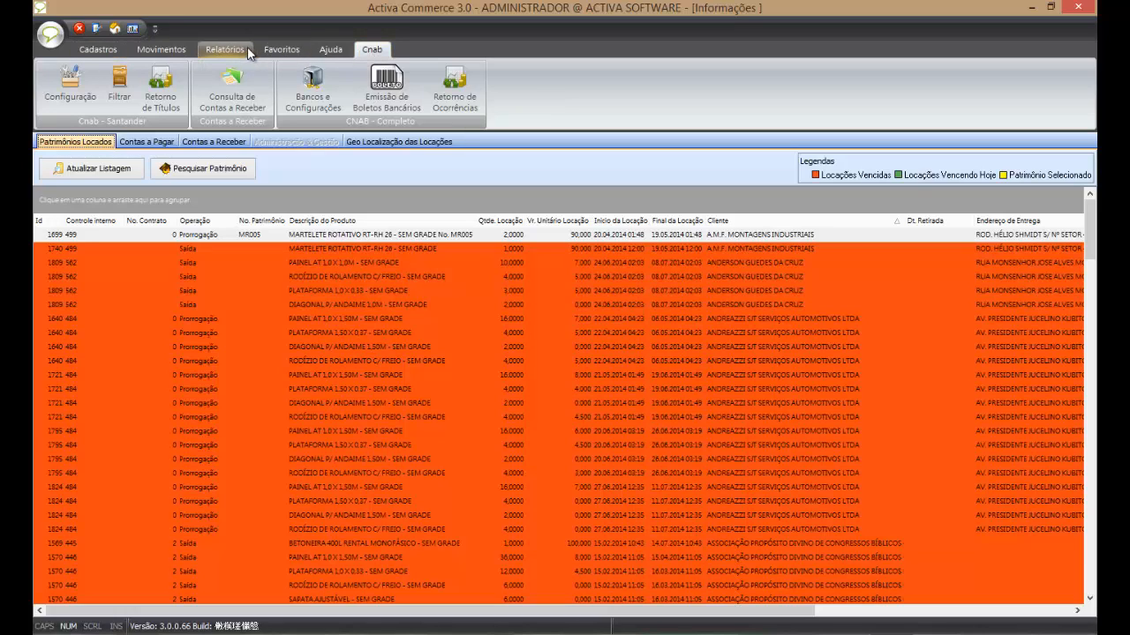
{"action": "left_click", "coordinate": [91, 50]}
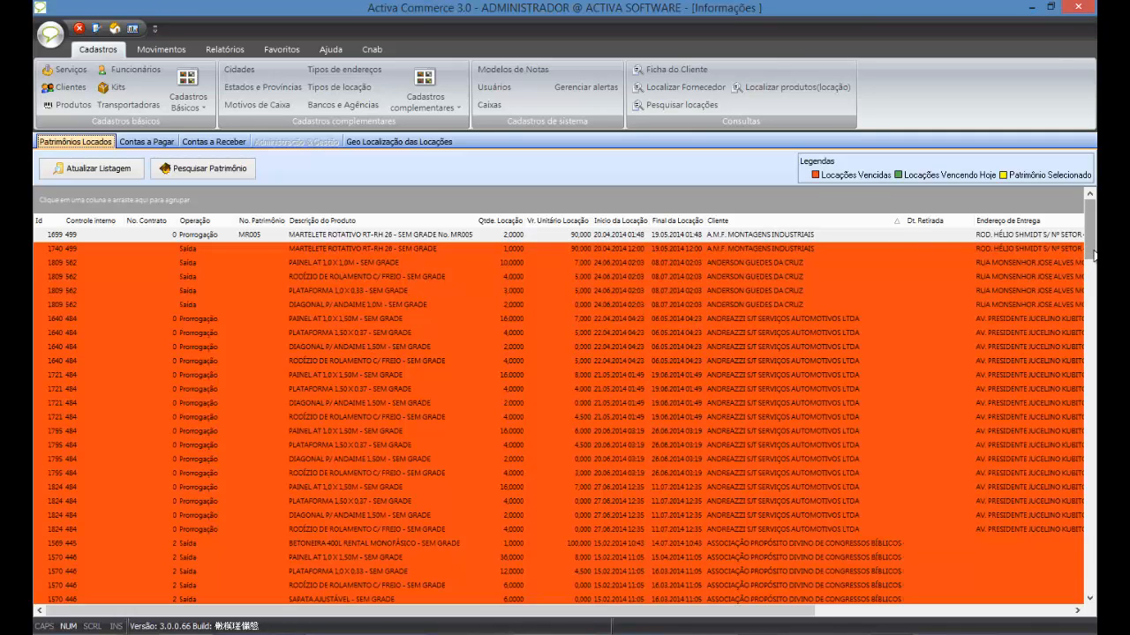
{"action": "scroll", "coordinate": [1095, 261], "scroll_direction": "down", "scroll_amount": 1}
{"action": "scroll", "coordinate": [1095, 265], "scroll_direction": "down", "scroll_amount": 10}
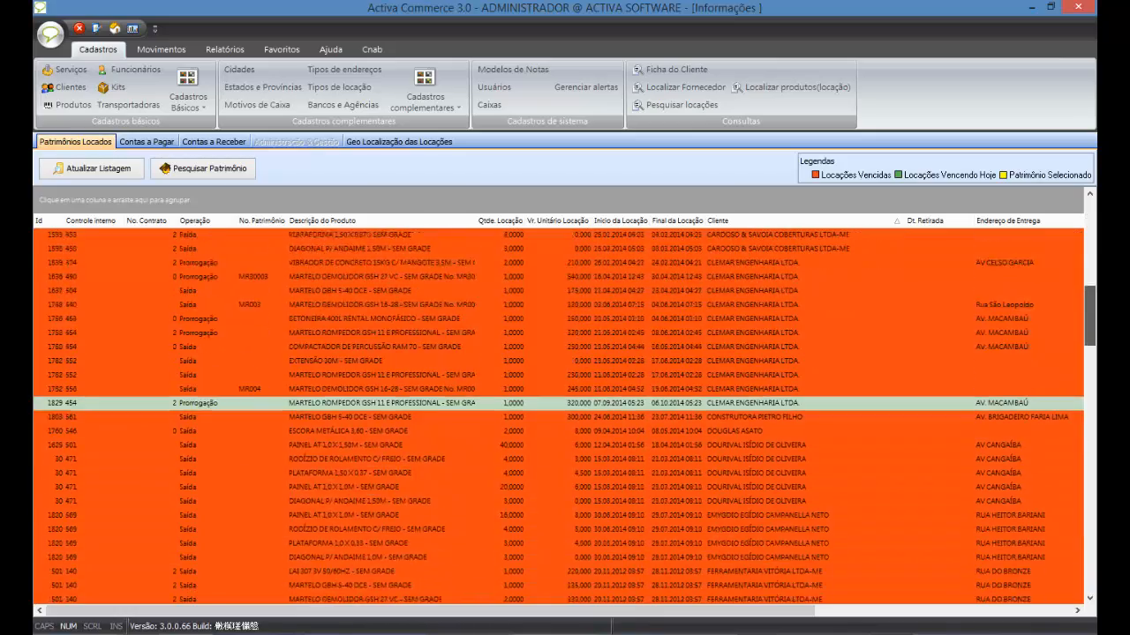
{"action": "scroll", "coordinate": [558, 415], "scroll_direction": "down", "scroll_amount": 20}
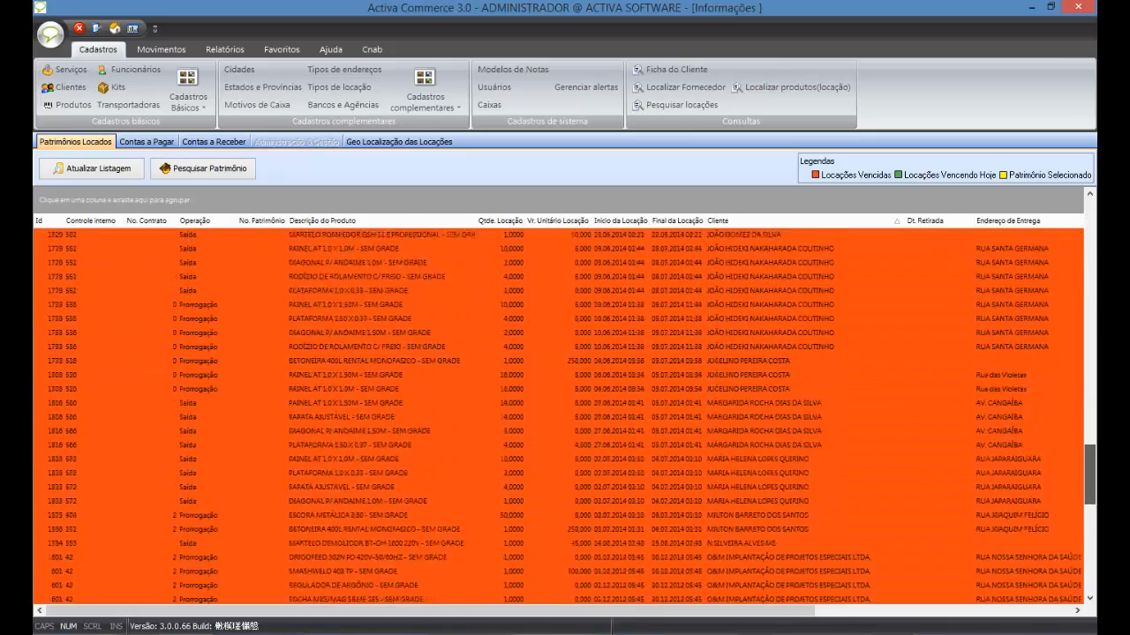
{"action": "scroll", "coordinate": [565, 415], "scroll_direction": "down", "scroll_amount": 9}
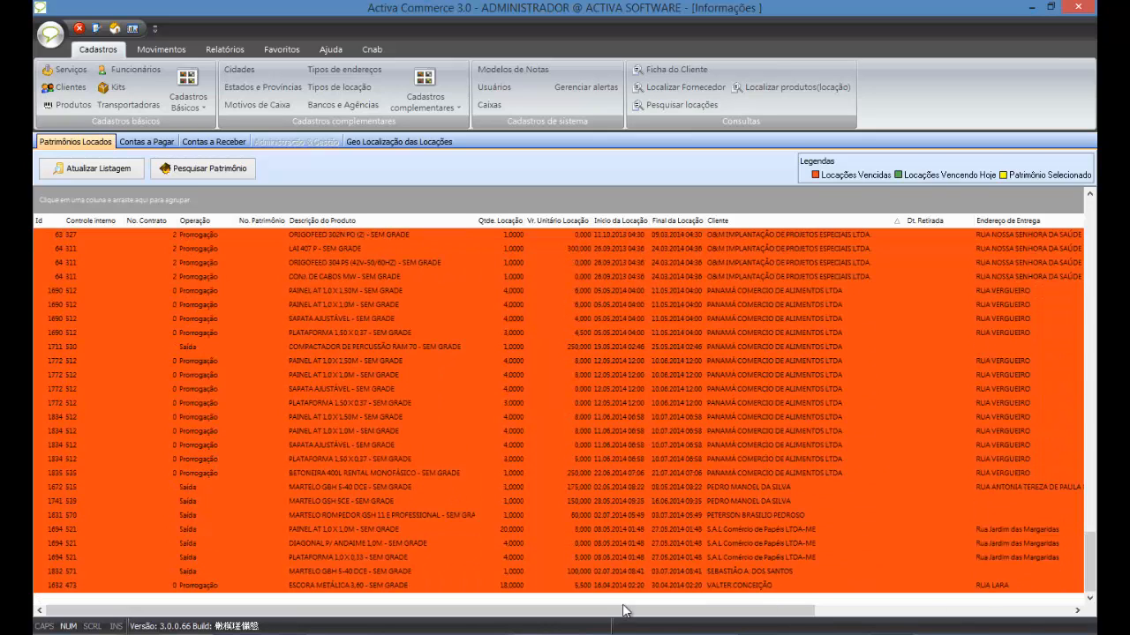
{"action": "left_click_drag", "start_coordinate": [494, 615], "coordinate": [624, 616]}
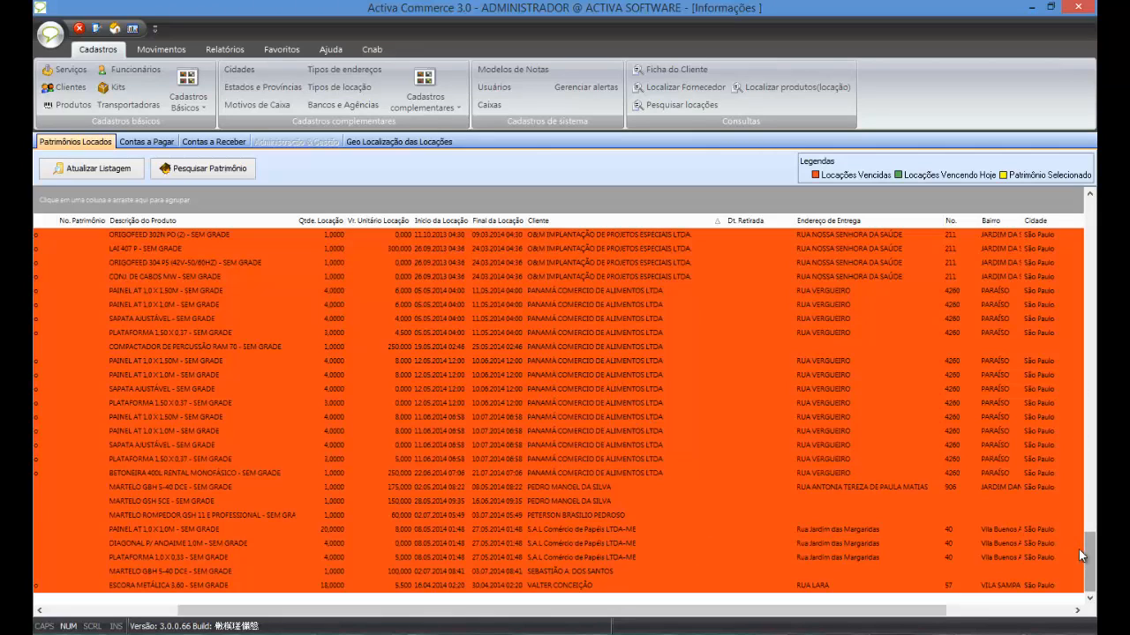
{"action": "scroll", "coordinate": [1093, 548], "scroll_direction": "up", "scroll_amount": 1}
{"action": "left_click_drag", "start_coordinate": [1093, 547], "coordinate": [1092, 212]}
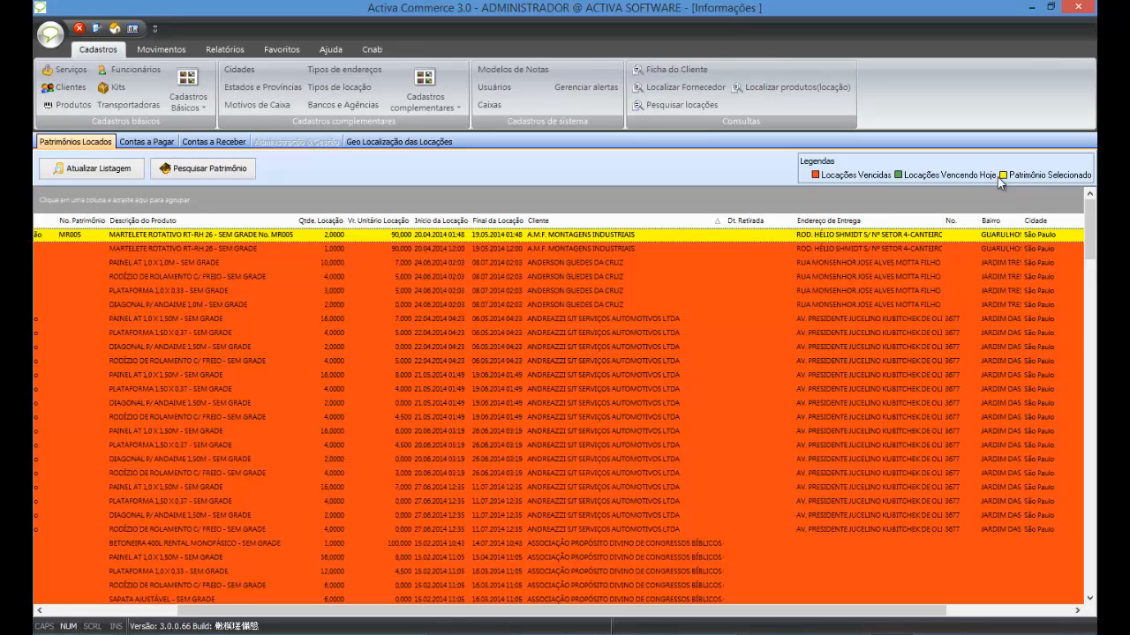
{"action": "left_click", "coordinate": [773, 334]}
{"action": "left_click", "coordinate": [687, 364]}
{"action": "left_click", "coordinate": [665, 378]}
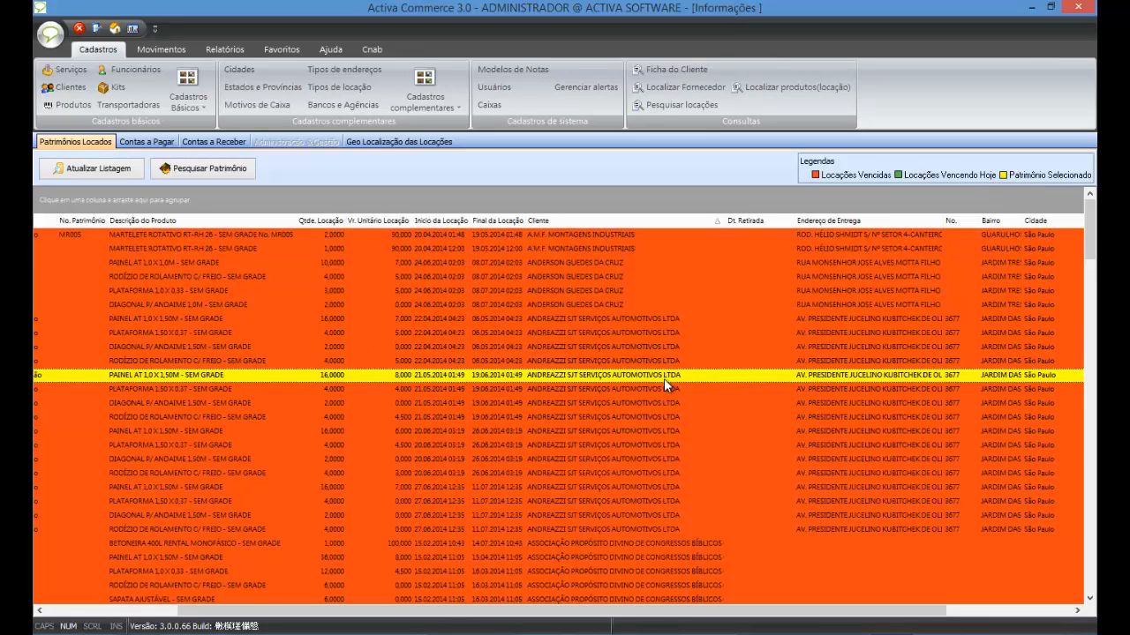
{"action": "left_click", "coordinate": [617, 448]}
{"action": "left_click", "coordinate": [596, 489]}
{"action": "left_click", "coordinate": [556, 417]}
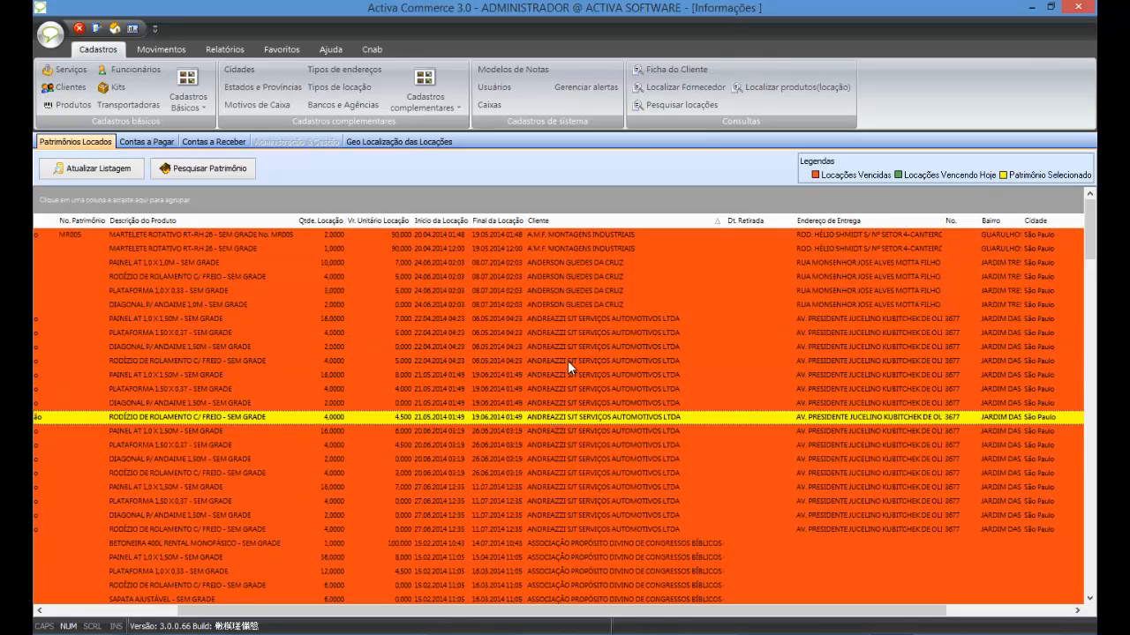
{"action": "left_click", "coordinate": [600, 347]}
{"action": "left_click", "coordinate": [625, 321]}
{"action": "left_click", "coordinate": [593, 376]}
{"action": "left_click", "coordinate": [565, 446]}
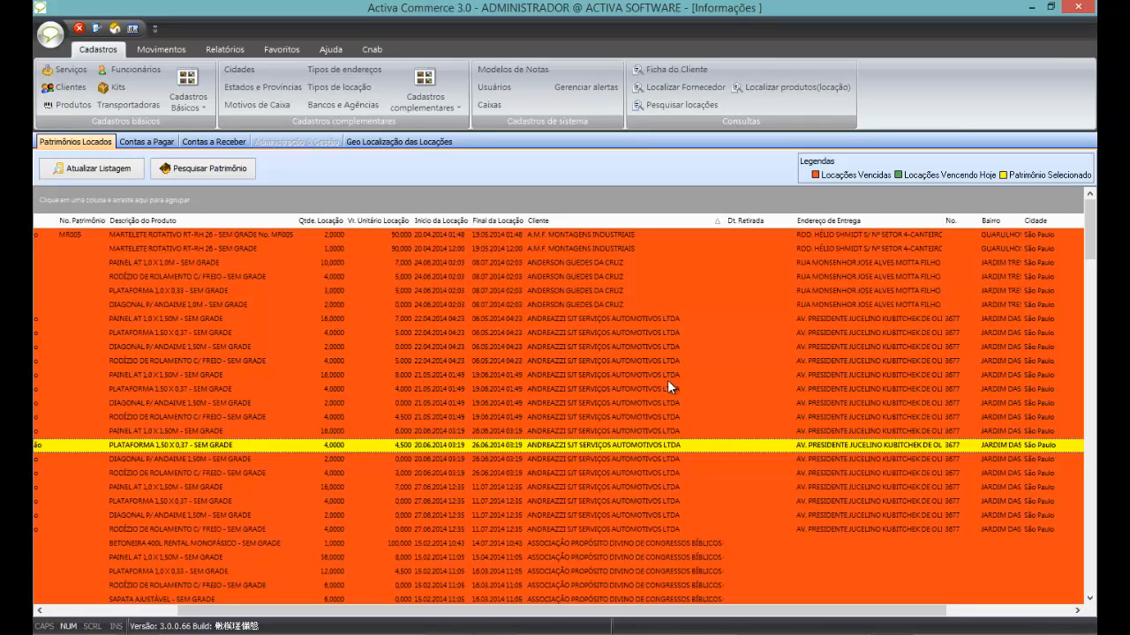
{"action": "left_click", "coordinate": [365, 293]}
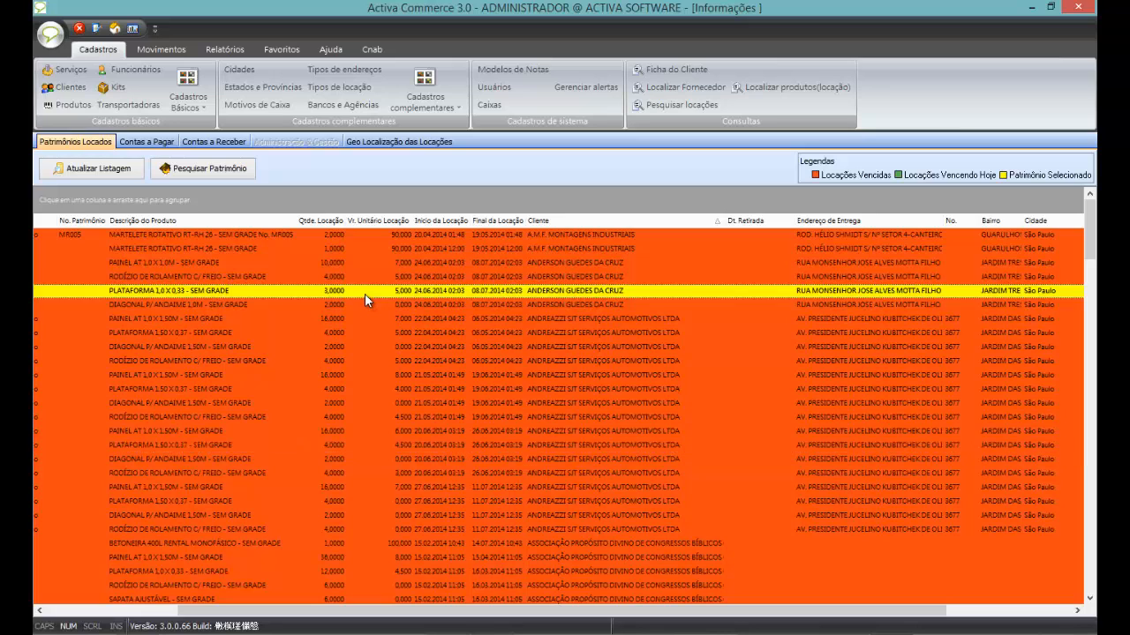
{"action": "left_click", "coordinate": [439, 348]}
{"action": "scroll", "coordinate": [539, 422], "scroll_direction": "down", "scroll_amount": 7}
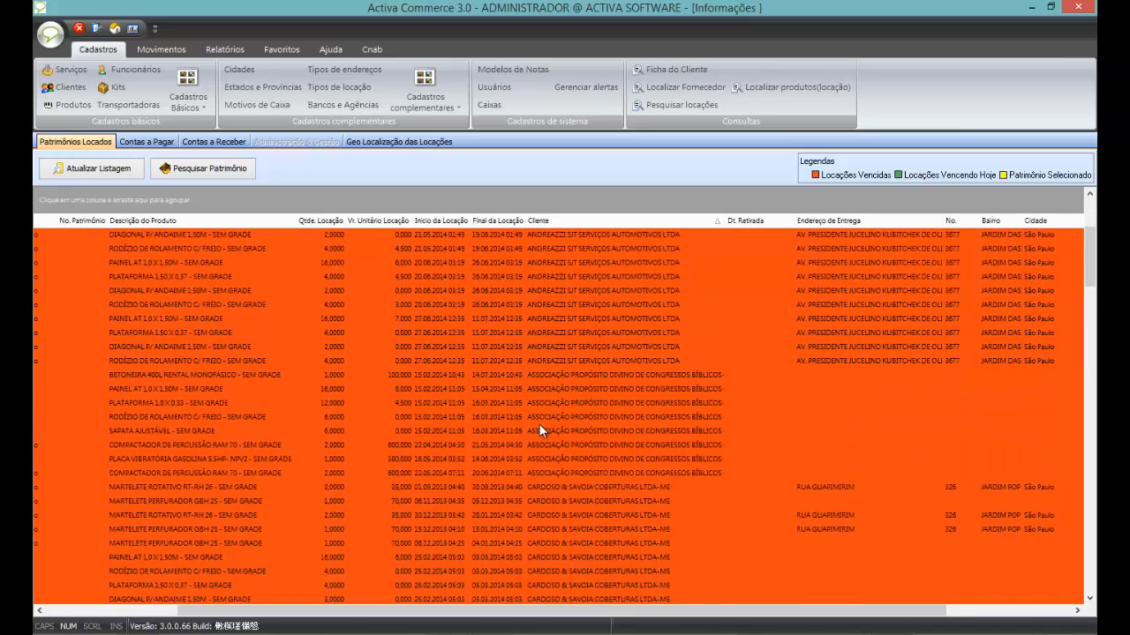
{"action": "left_click_drag", "start_coordinate": [391, 612], "coordinate": [258, 613]}
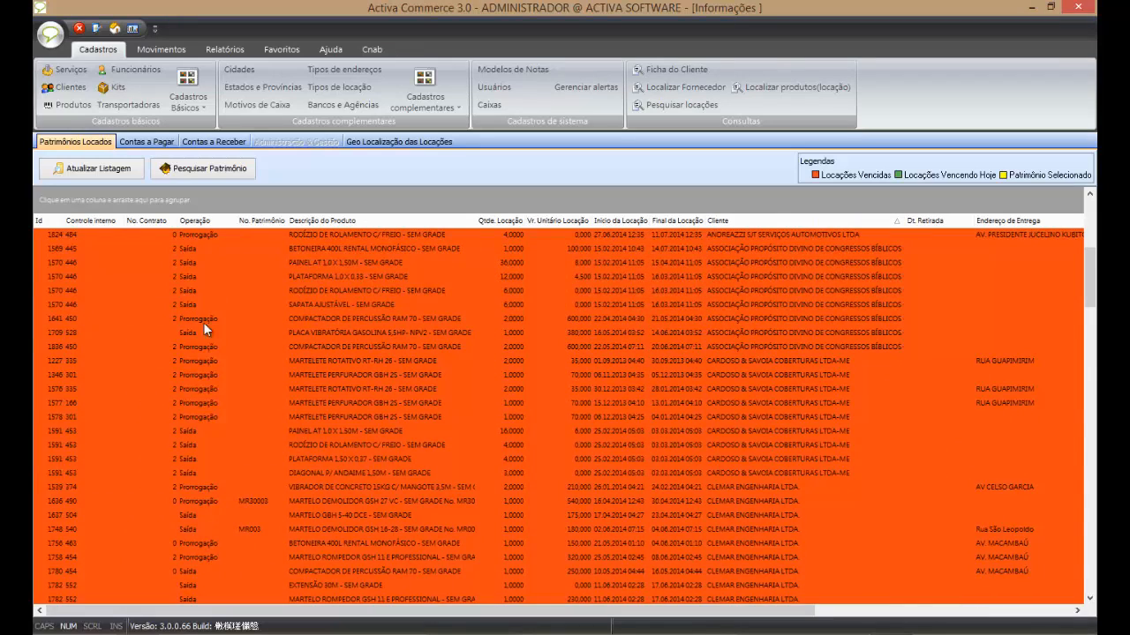
{"action": "scroll", "coordinate": [227, 409], "scroll_direction": "down", "scroll_amount": 6}
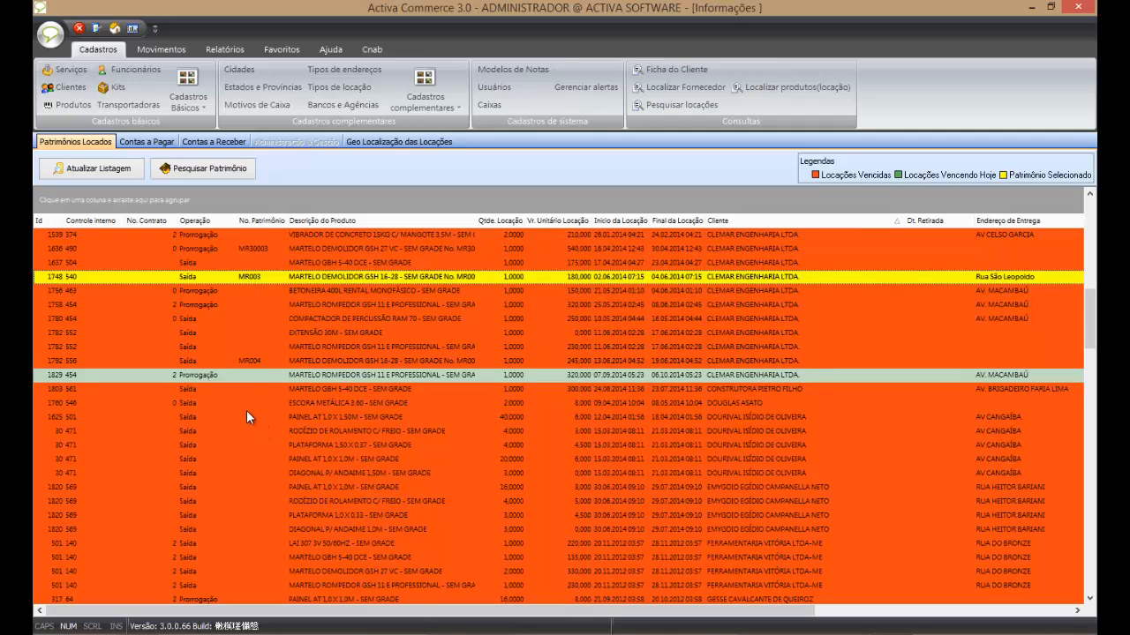
{"action": "scroll", "coordinate": [248, 415], "scroll_direction": "down", "scroll_amount": 4}
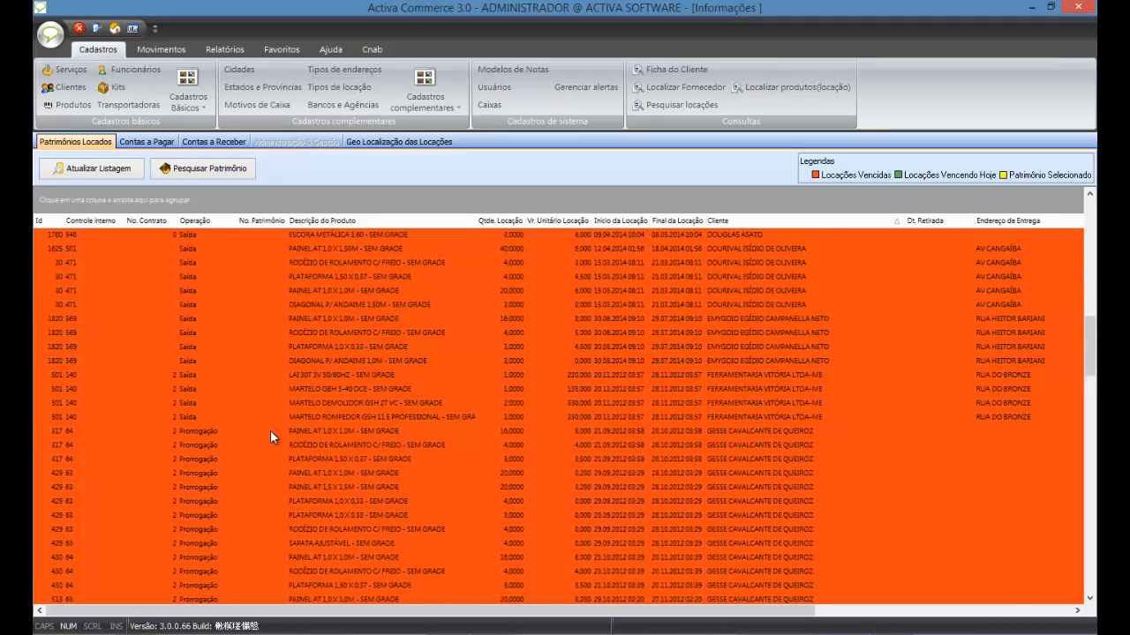
{"action": "scroll", "coordinate": [270, 431], "scroll_direction": "down", "scroll_amount": 10}
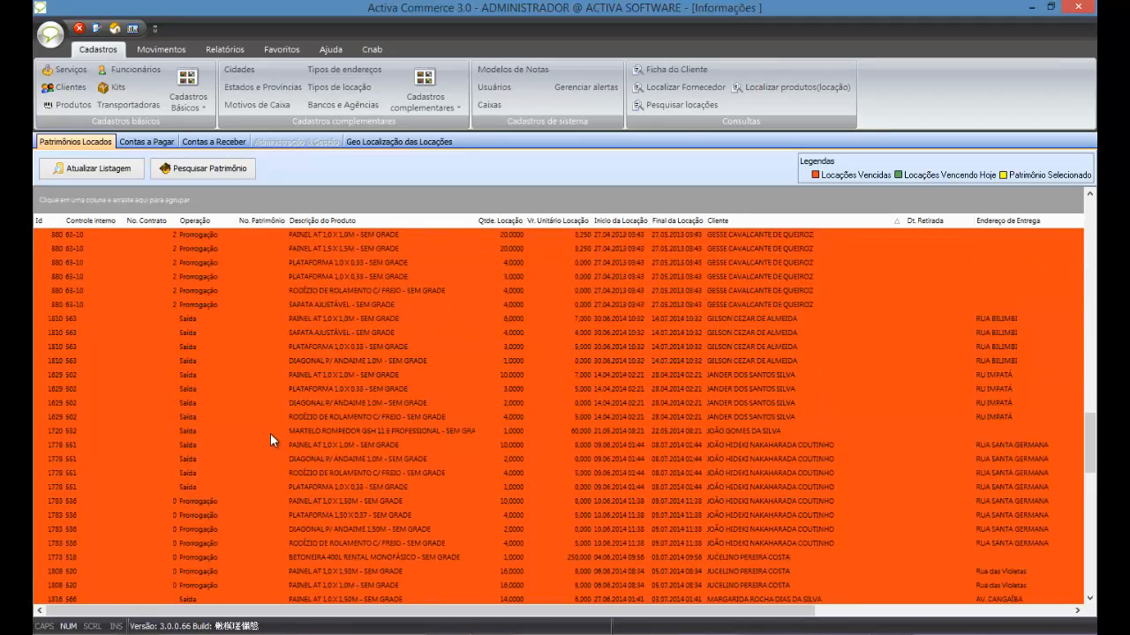
{"action": "scroll", "coordinate": [270, 433], "scroll_direction": "down", "scroll_amount": 4}
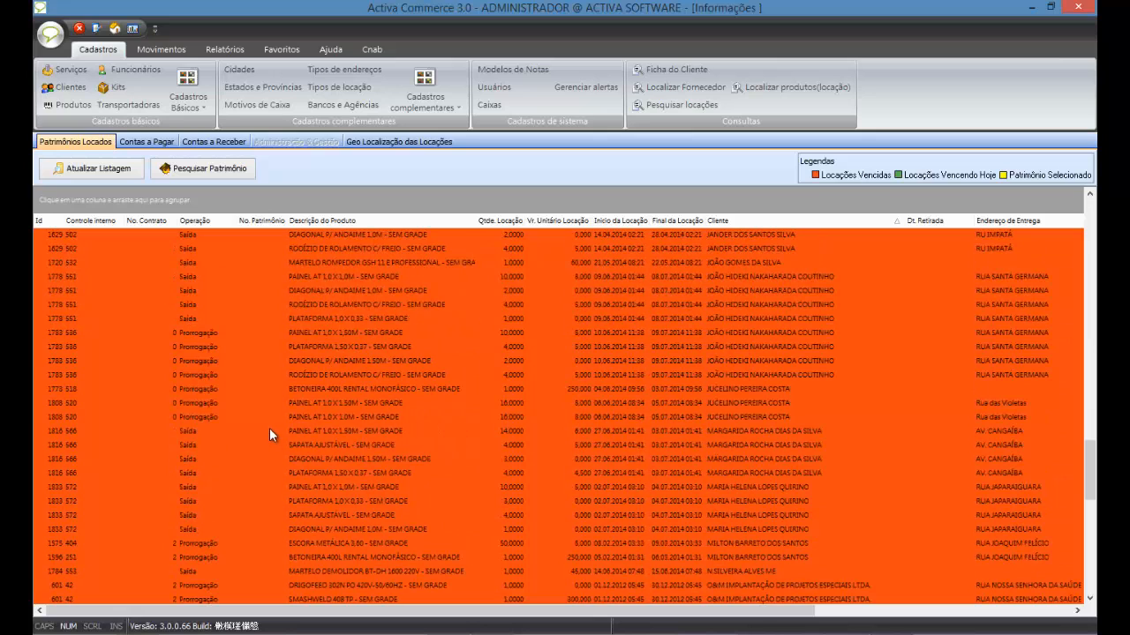
{"action": "left_click", "coordinate": [248, 389]}
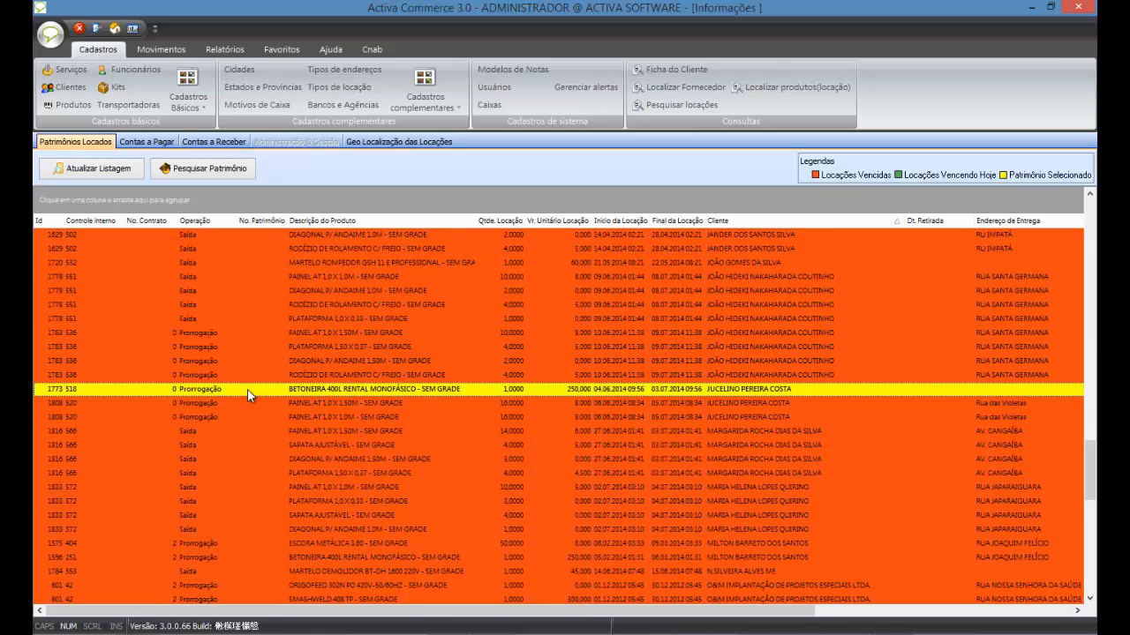
{"action": "scroll", "coordinate": [289, 398], "scroll_direction": "up", "scroll_amount": 20}
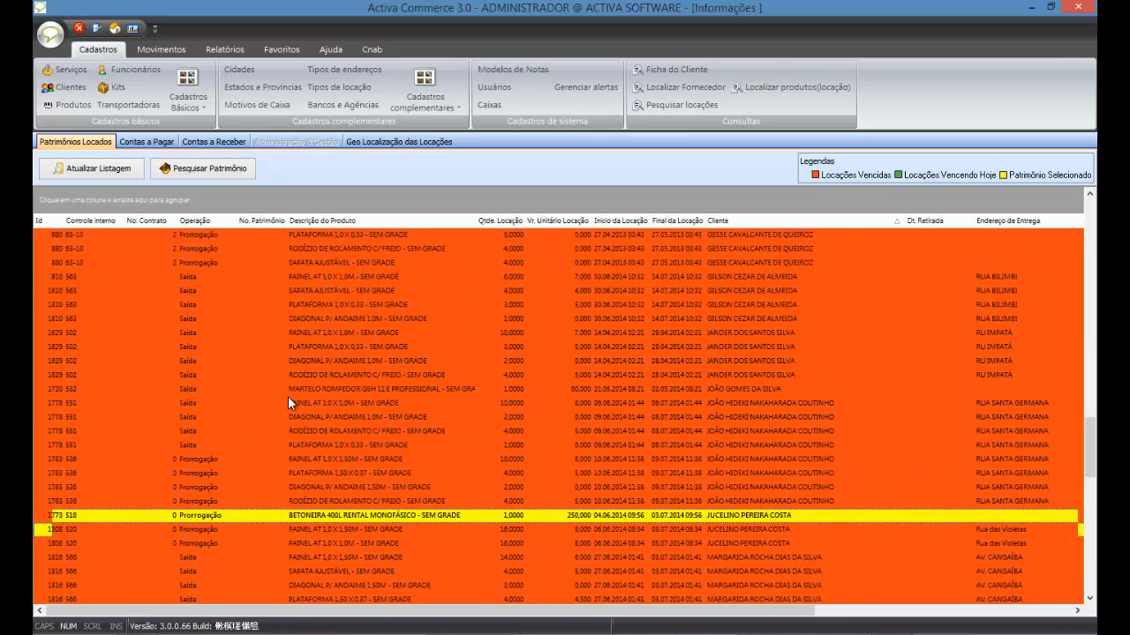
{"action": "scroll", "coordinate": [288, 396], "scroll_direction": "up", "scroll_amount": 15}
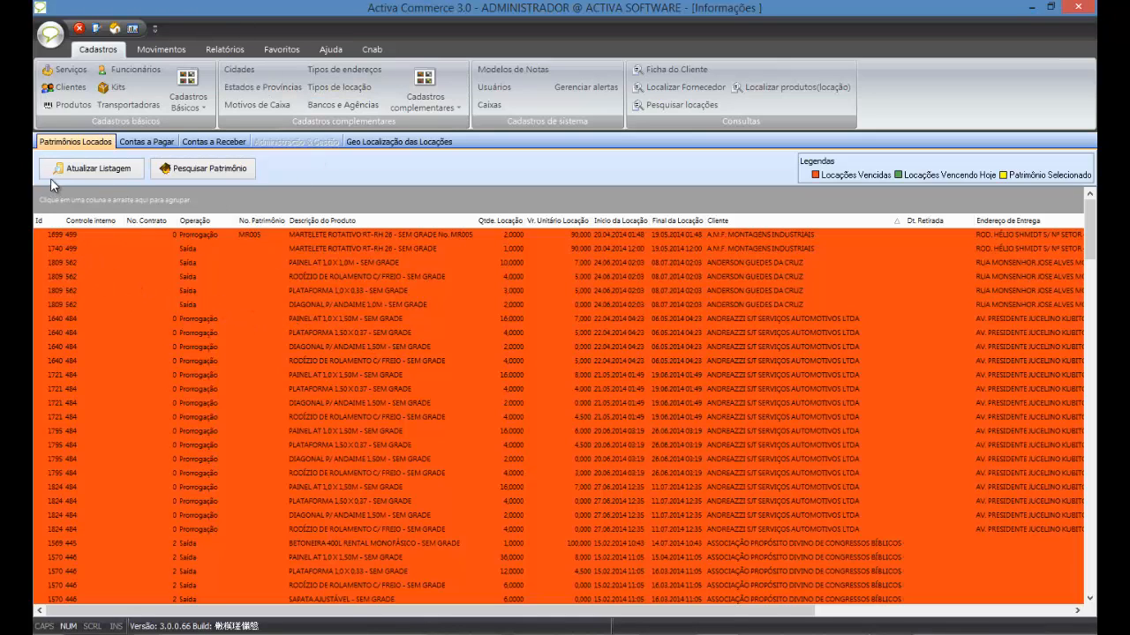
Refresh rented assets, review payable bills 1072 and 1073, then show the Contas a Receber list.
{"action": "left_click", "coordinate": [103, 170]}
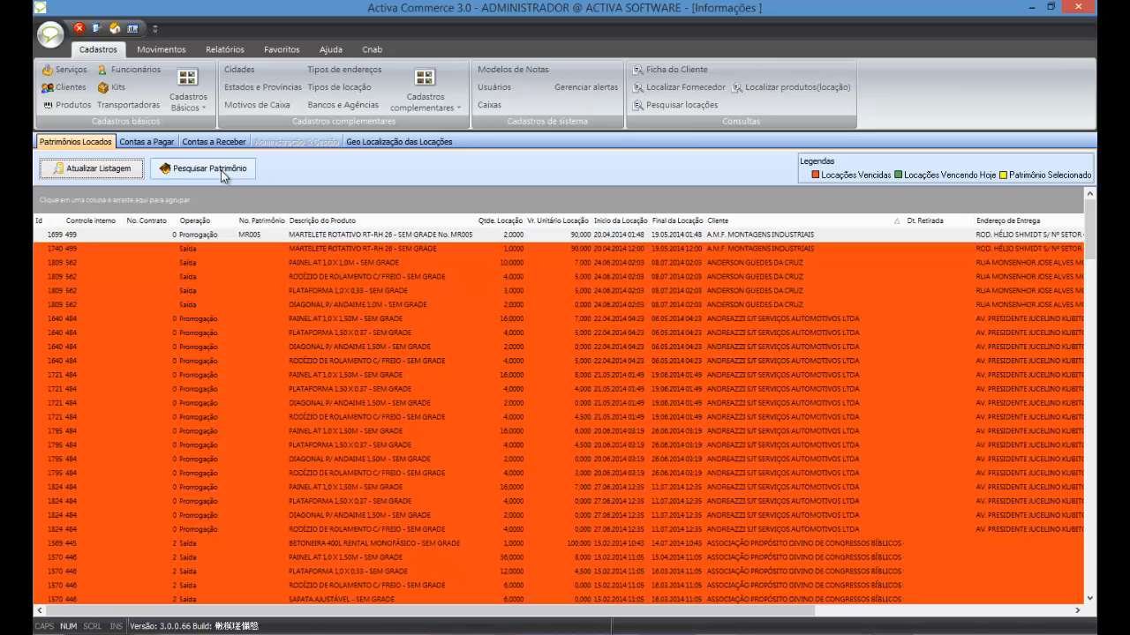
{"action": "left_click", "coordinate": [150, 143]}
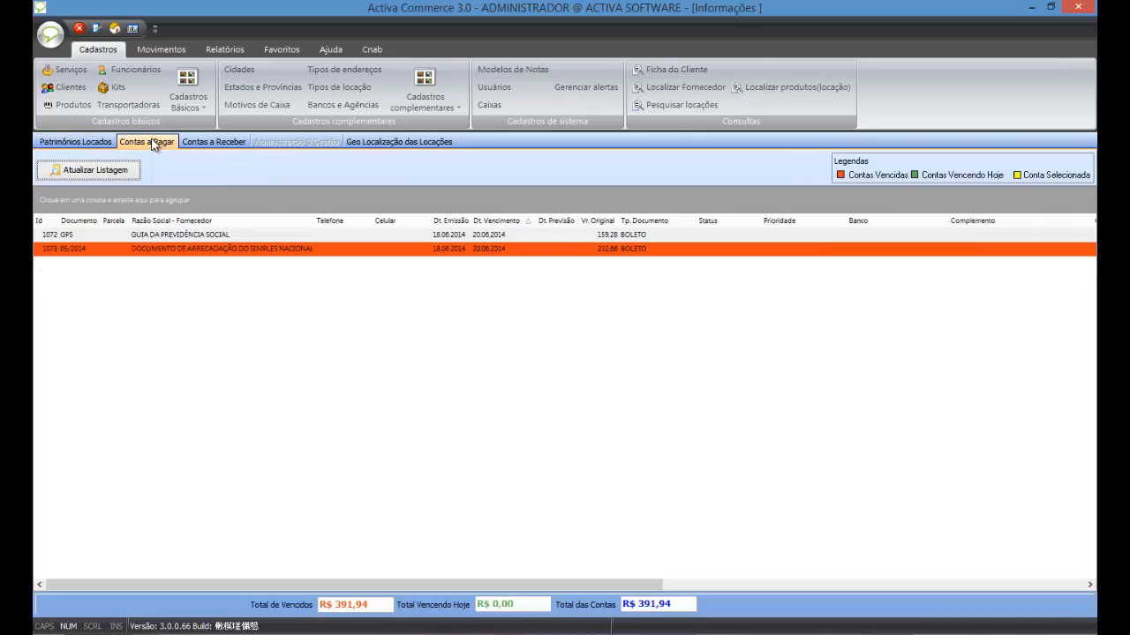
{"action": "left_click", "coordinate": [332, 235]}
{"action": "left_click", "coordinate": [327, 251]}
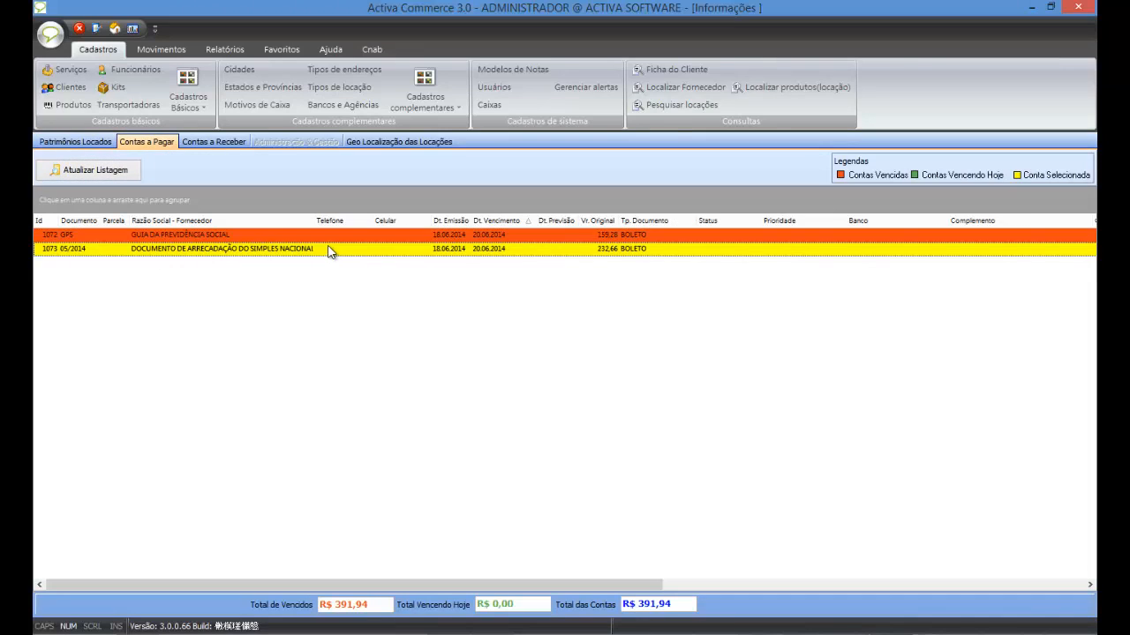
{"action": "left_click", "coordinate": [337, 238]}
{"action": "left_click", "coordinate": [329, 246]}
{"action": "left_click", "coordinate": [316, 236]}
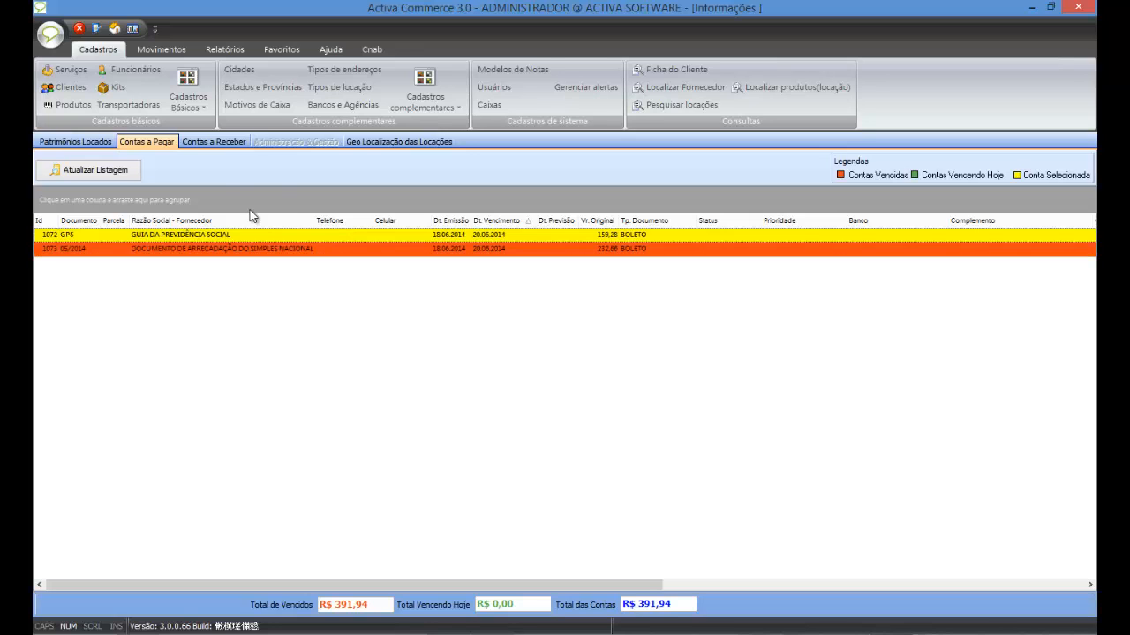
{"action": "left_click", "coordinate": [213, 143]}
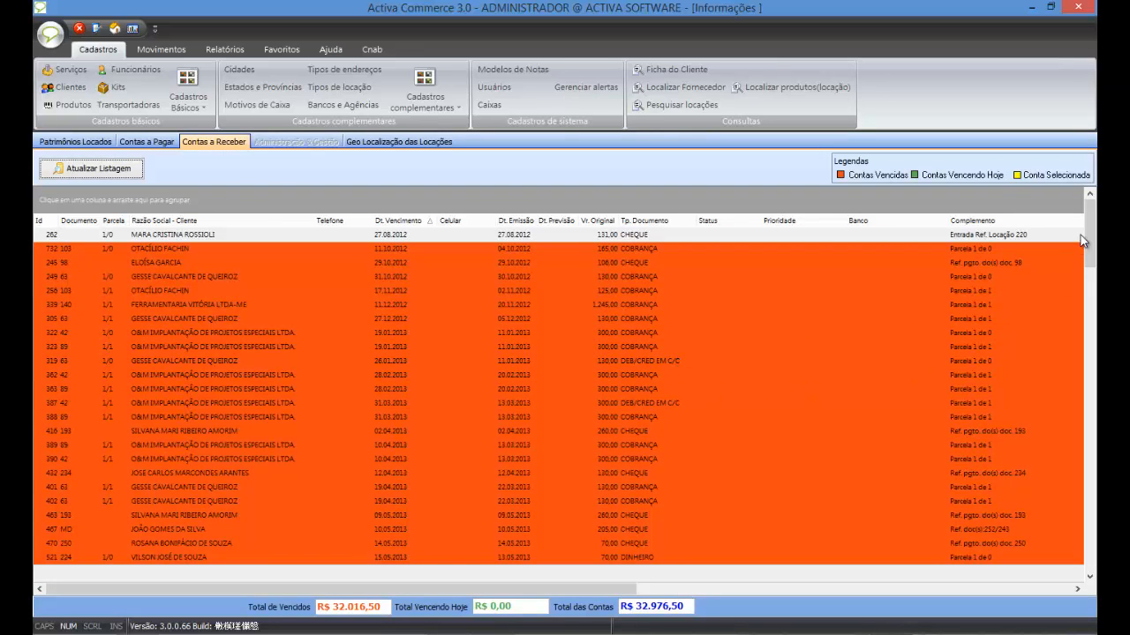
Review receivables due 12.04.2013, 28.02.2013, 27.12.2012 and 17.11.2012, then display the rental locations map.
{"action": "left_click_drag", "start_coordinate": [1091, 236], "coordinate": [1002, 187]}
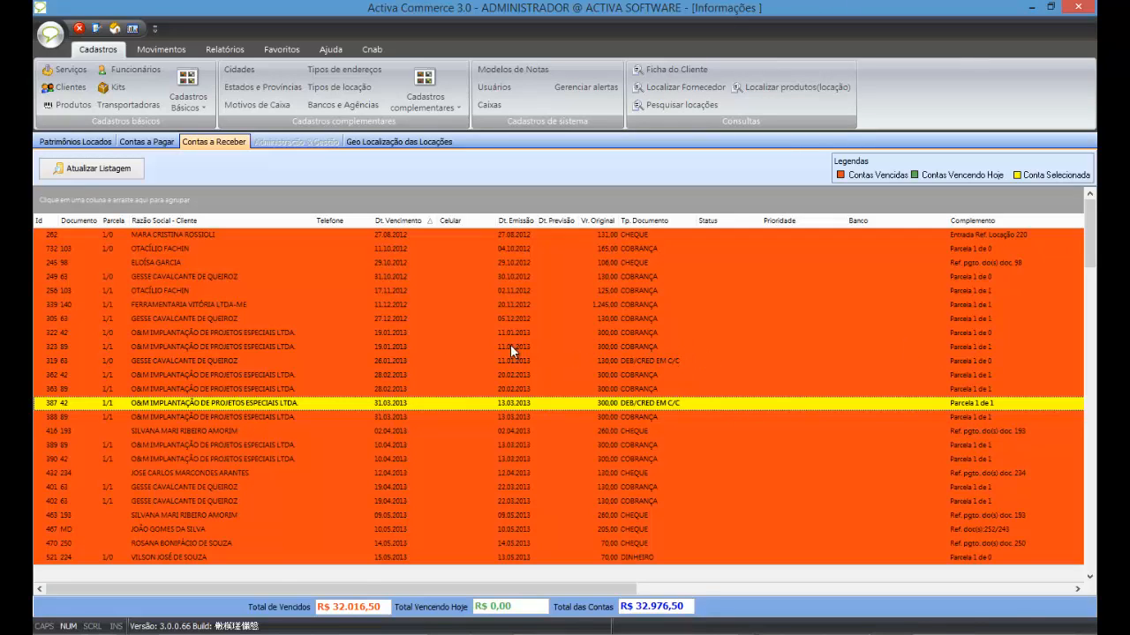
{"action": "mouse_move", "coordinate": [311, 587]}
{"action": "left_mouse_down"}
{"action": "mouse_move", "coordinate": [723, 588]}
{"action": "mouse_move", "coordinate": [316, 592]}
{"action": "left_mouse_up"}
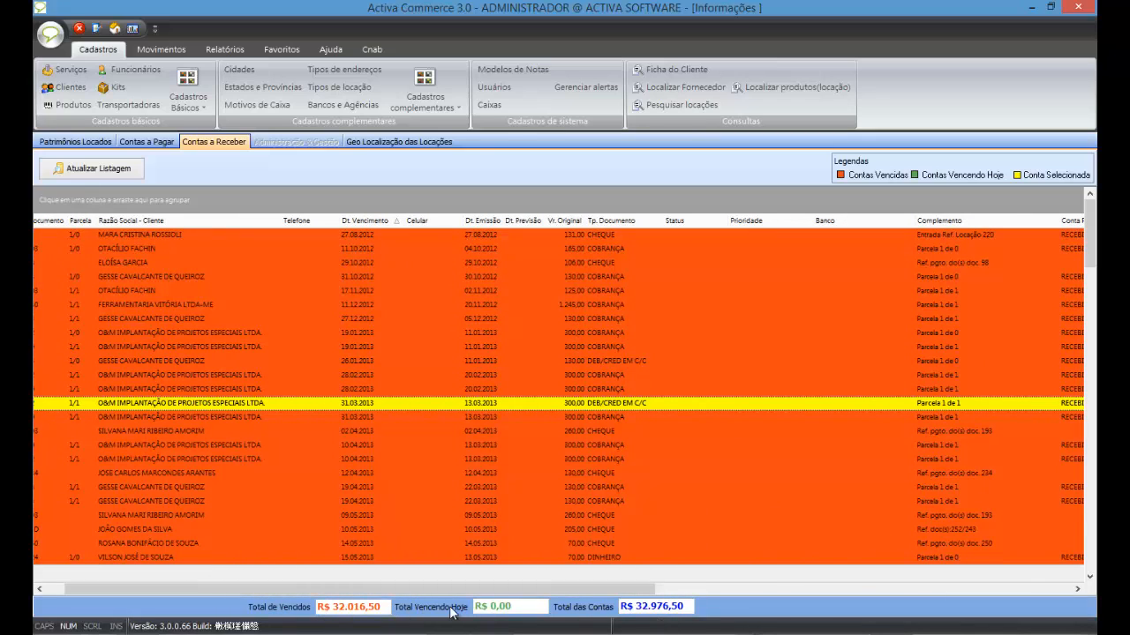
{"action": "left_click", "coordinate": [527, 473]}
{"action": "left_click", "coordinate": [546, 375]}
{"action": "left_click", "coordinate": [536, 319]}
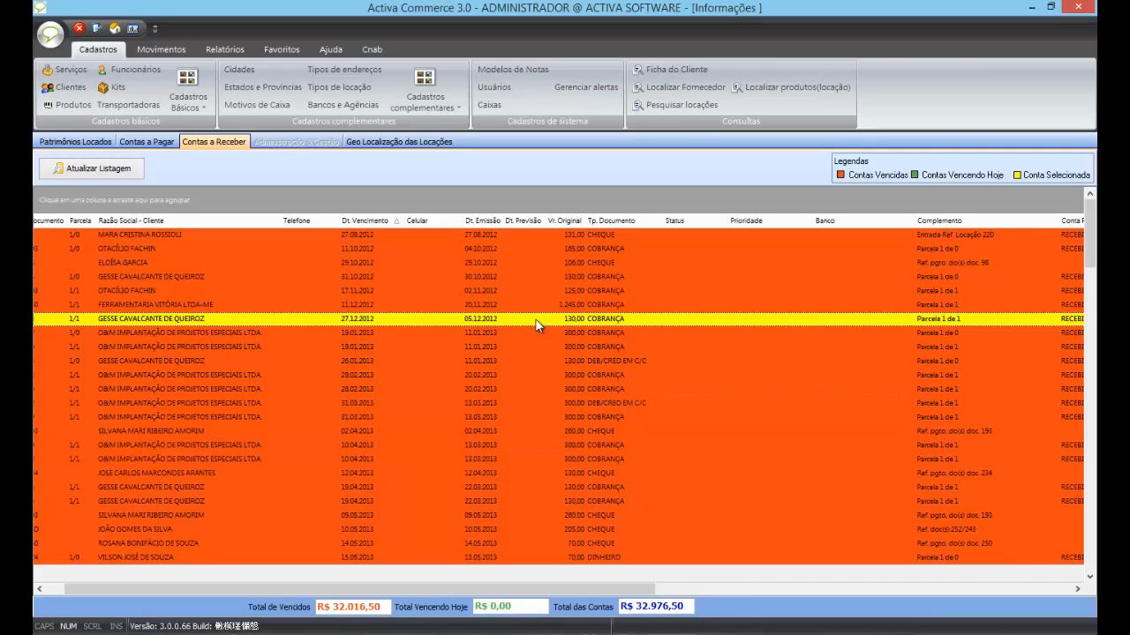
{"action": "left_click", "coordinate": [497, 290]}
{"action": "left_click", "coordinate": [394, 142]}
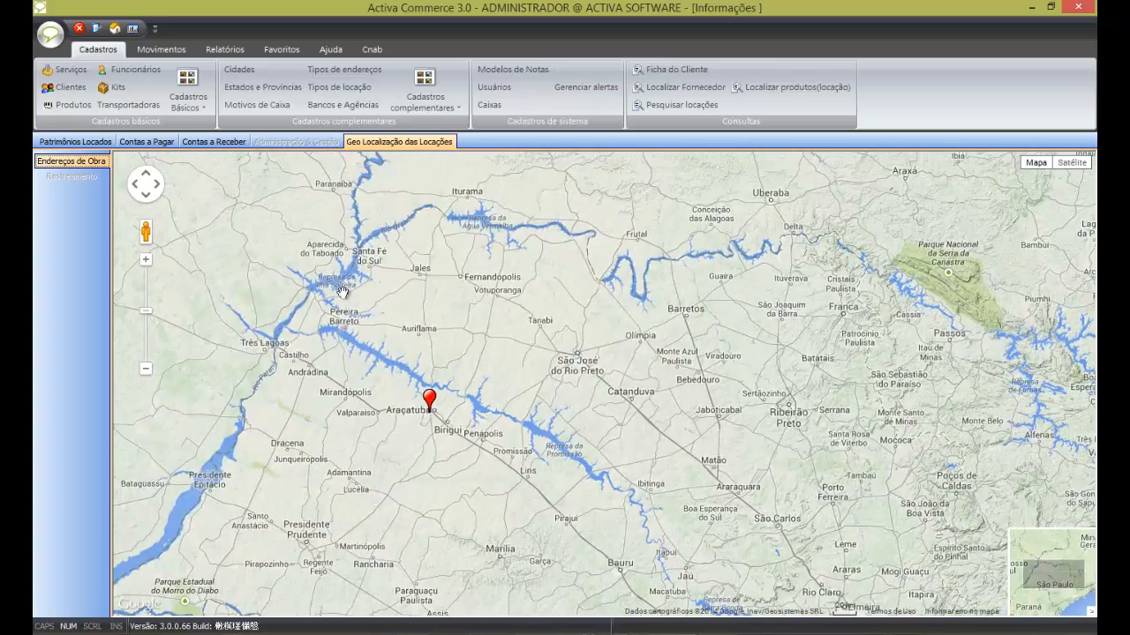
Zoom the map into central São Paulo and inspect contracts 540, 374, 569, 471 and 166.
{"action": "mouse_move", "coordinate": [435, 412]}
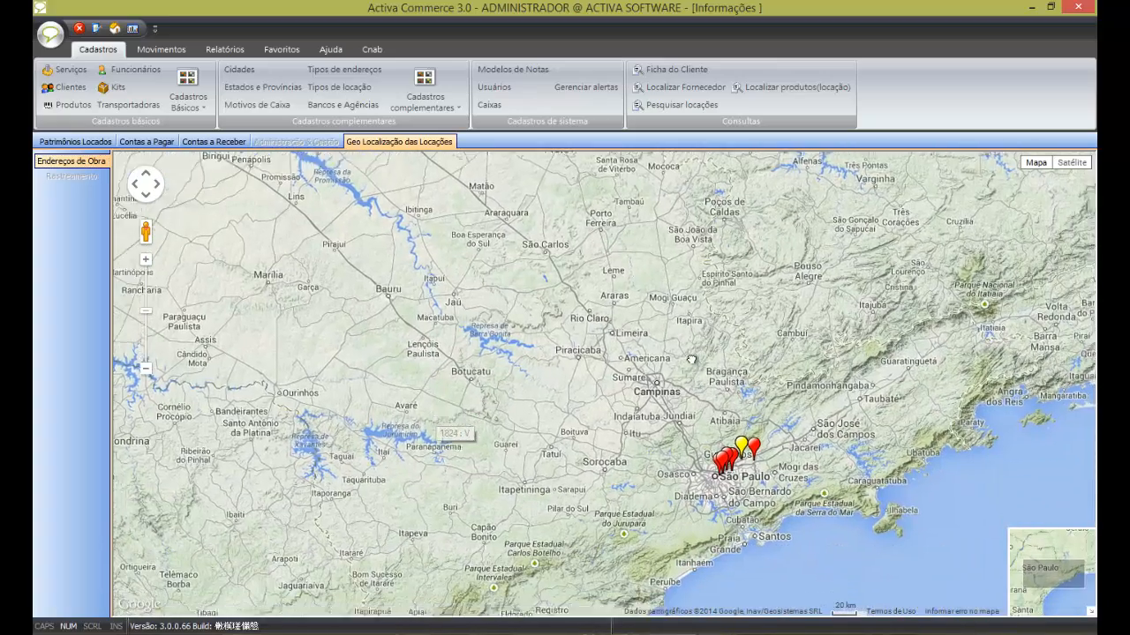
{"action": "scroll", "coordinate": [783, 437], "scroll_direction": "up", "scroll_amount": 2}
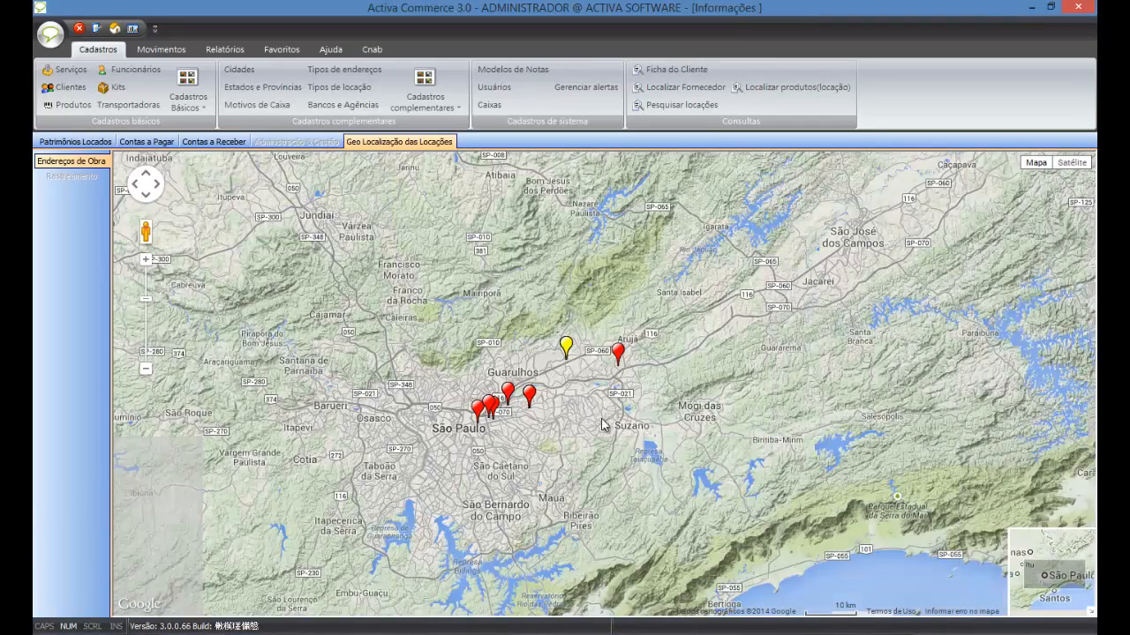
{"action": "scroll", "coordinate": [603, 424], "scroll_direction": "up", "scroll_amount": 1}
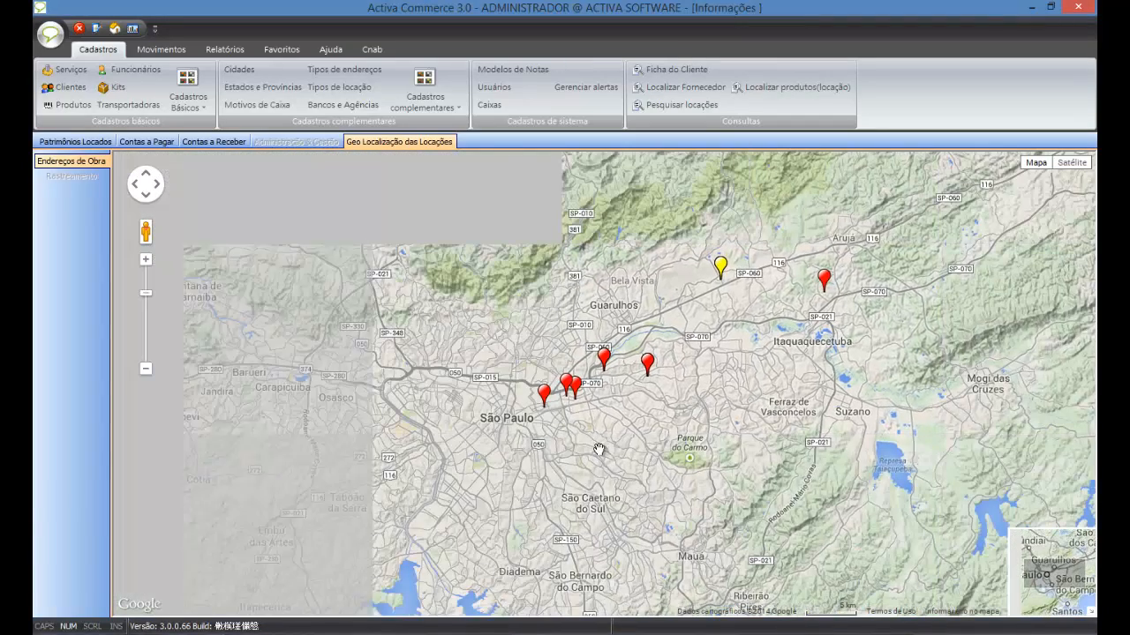
{"action": "scroll", "coordinate": [604, 445], "scroll_direction": "up", "scroll_amount": 1}
{"action": "left_click_drag", "start_coordinate": [625, 403], "coordinate": [774, 525]}
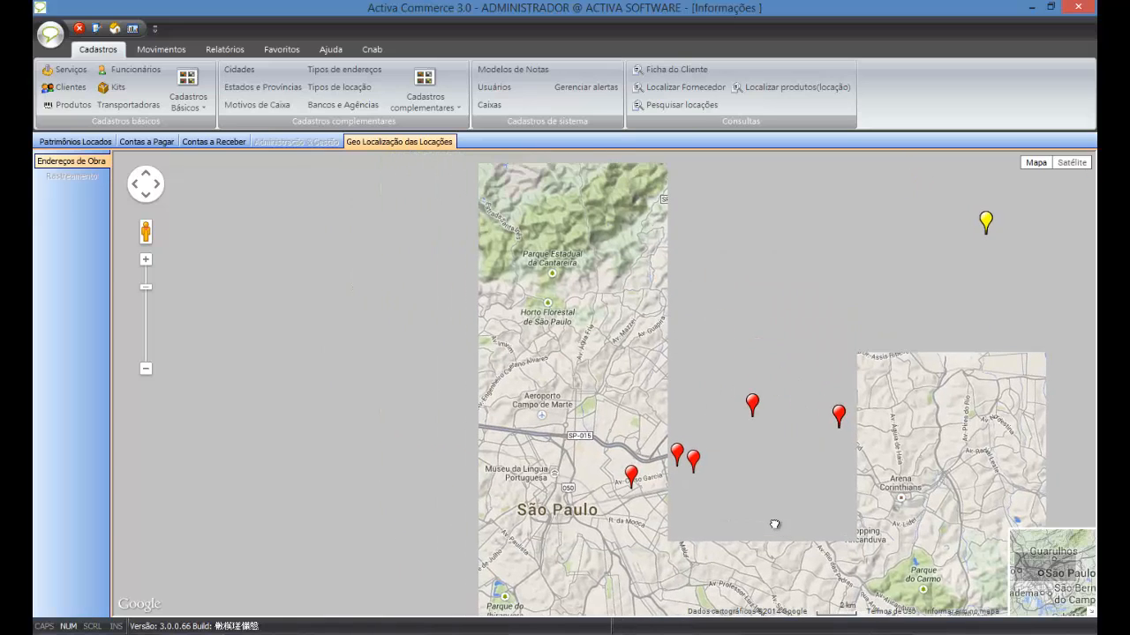
{"action": "left_click", "coordinate": [630, 480]}
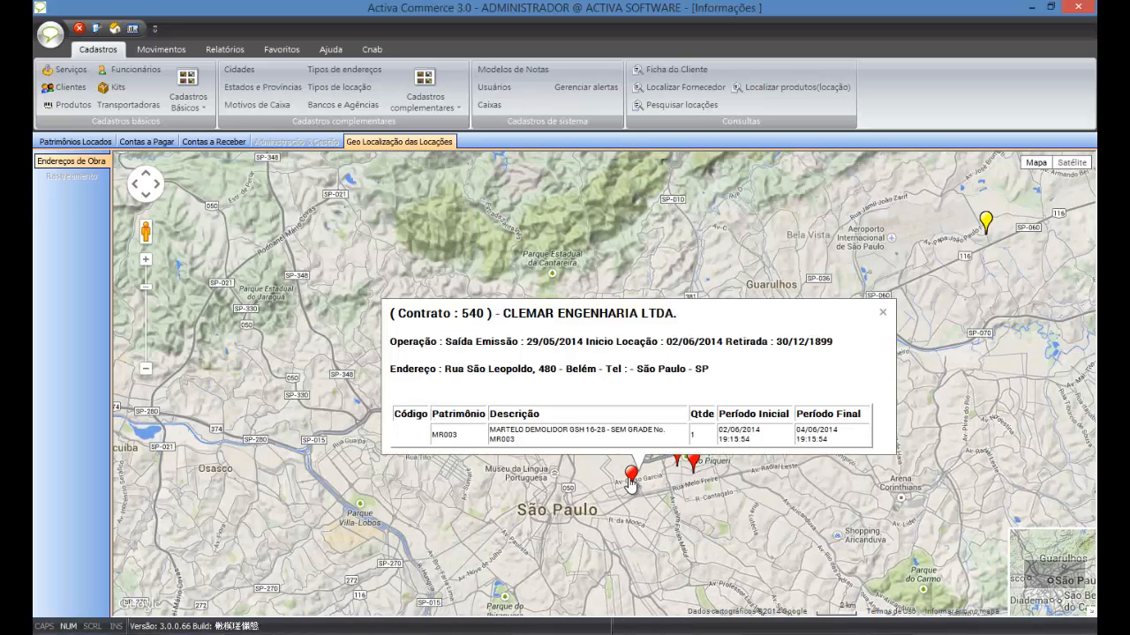
{"action": "left_click", "coordinate": [693, 470]}
{"action": "left_click", "coordinate": [677, 455]}
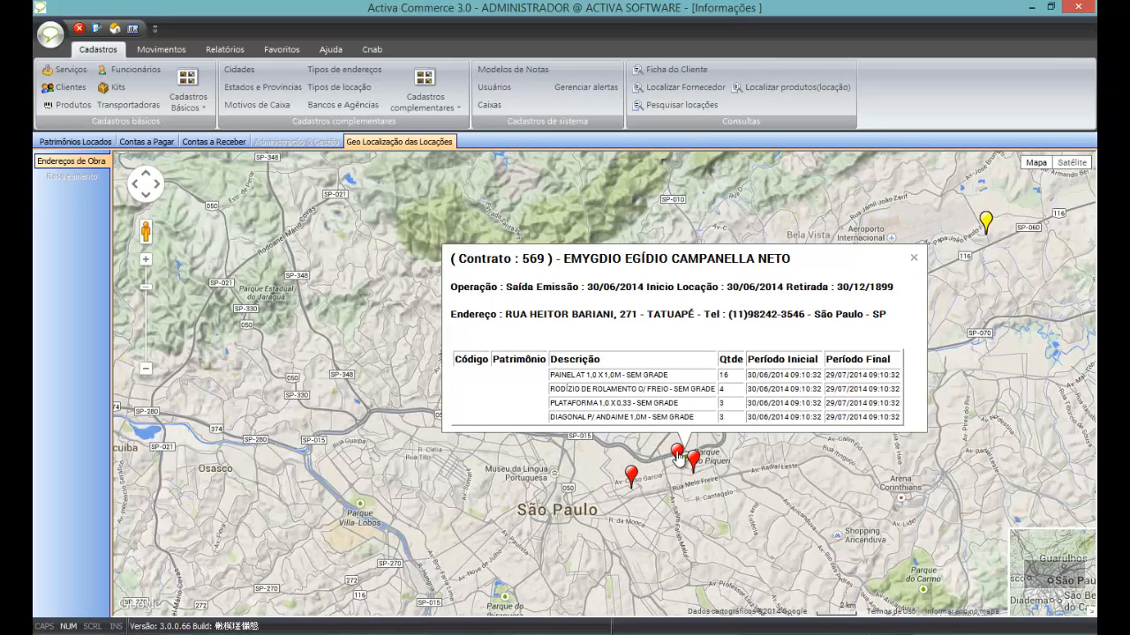
{"action": "left_click", "coordinate": [749, 422]}
{"action": "left_click", "coordinate": [834, 419]}
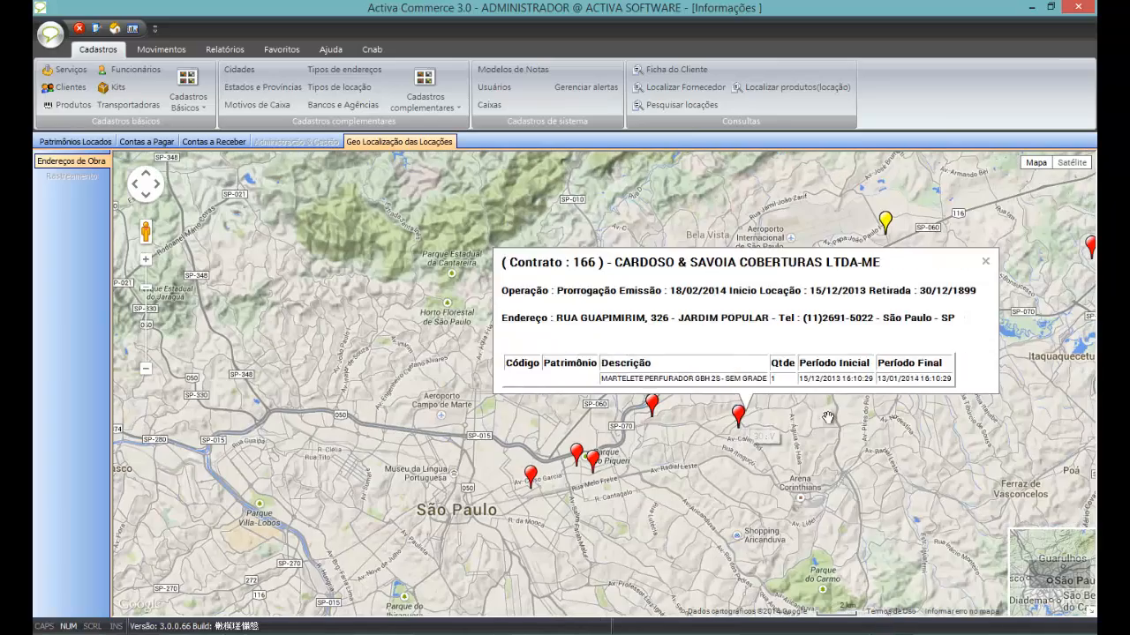
Pan north to view contract 454 near Guarulhos, then east toward Arujá and back.
{"action": "left_click_drag", "start_coordinate": [892, 259], "coordinate": [886, 386]}
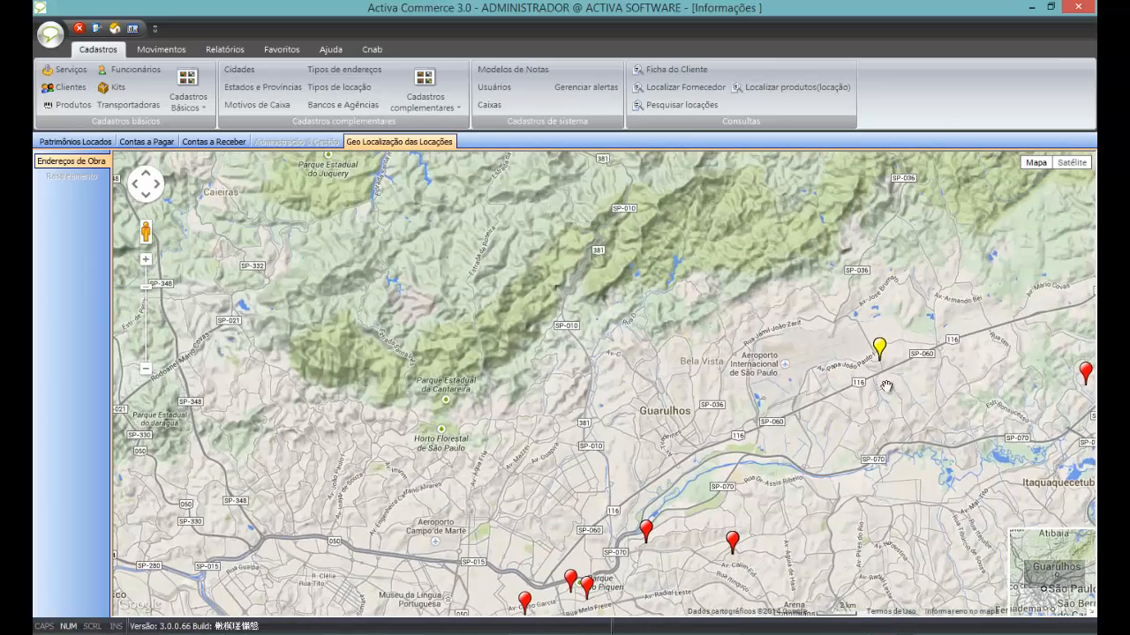
{"action": "left_click", "coordinate": [880, 353]}
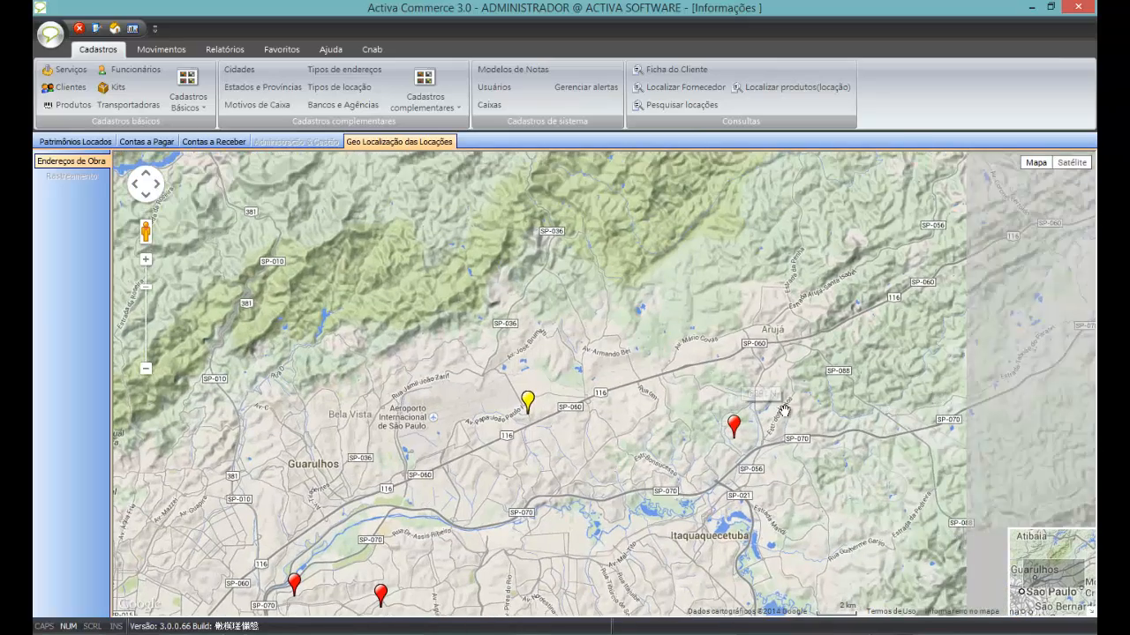
{"action": "left_click_drag", "start_coordinate": [496, 499], "coordinate": [923, 340]}
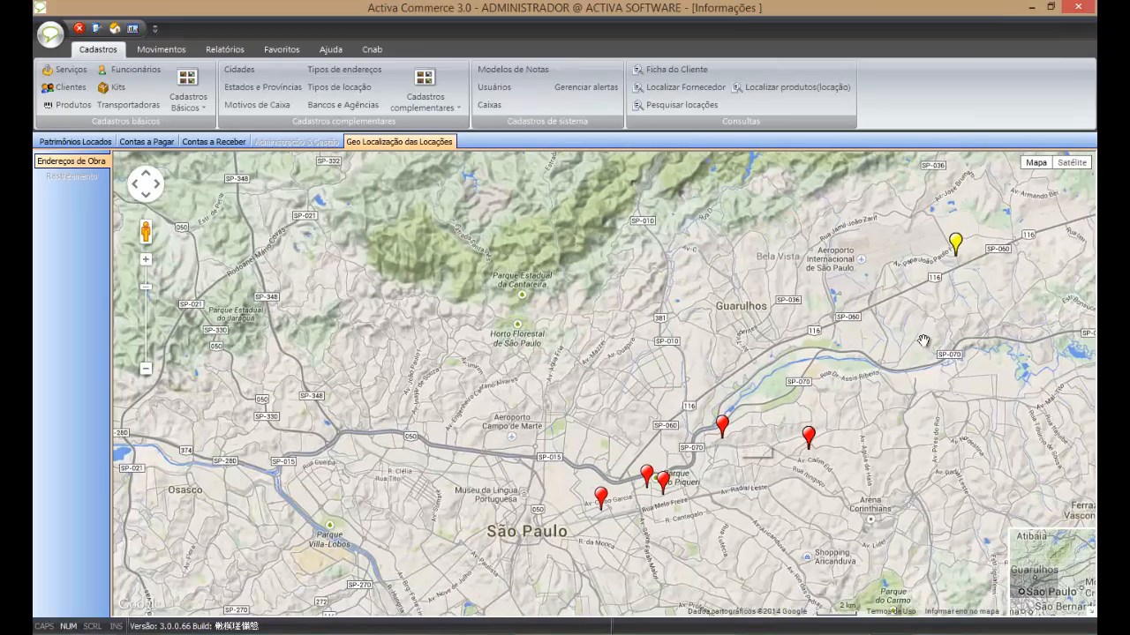
{"action": "left_click_drag", "start_coordinate": [548, 325], "coordinate": [605, 338]}
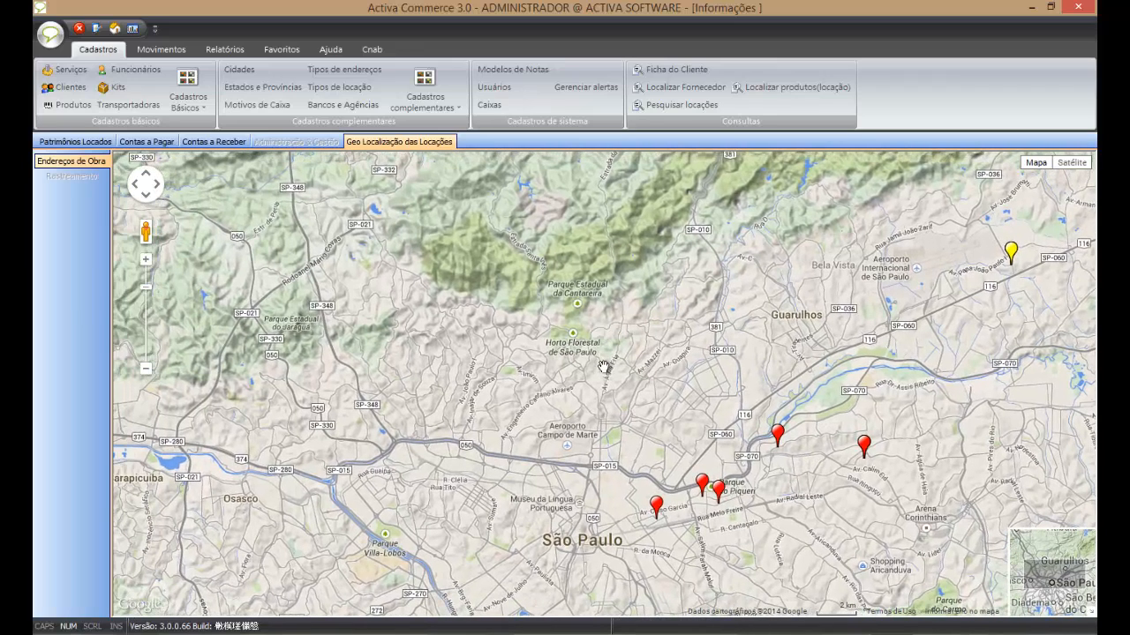
Recheck contracts 540 and 569, close contract 166's window, and recentre the map on São Paulo.
{"action": "mouse_move", "coordinate": [656, 503]}
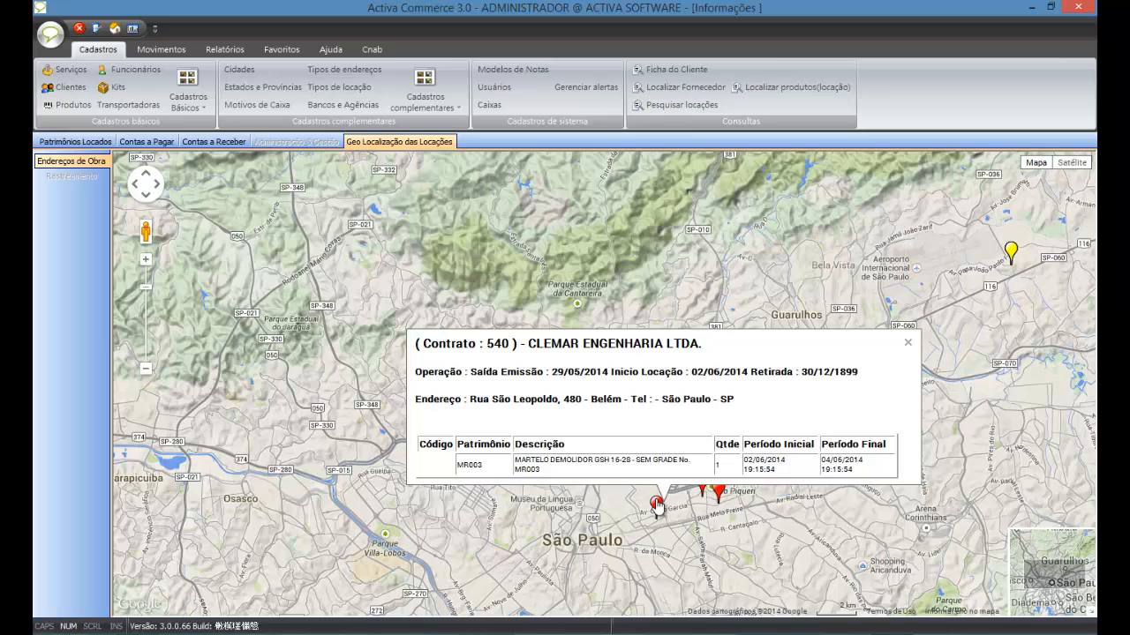
{"action": "left_click", "coordinate": [656, 505]}
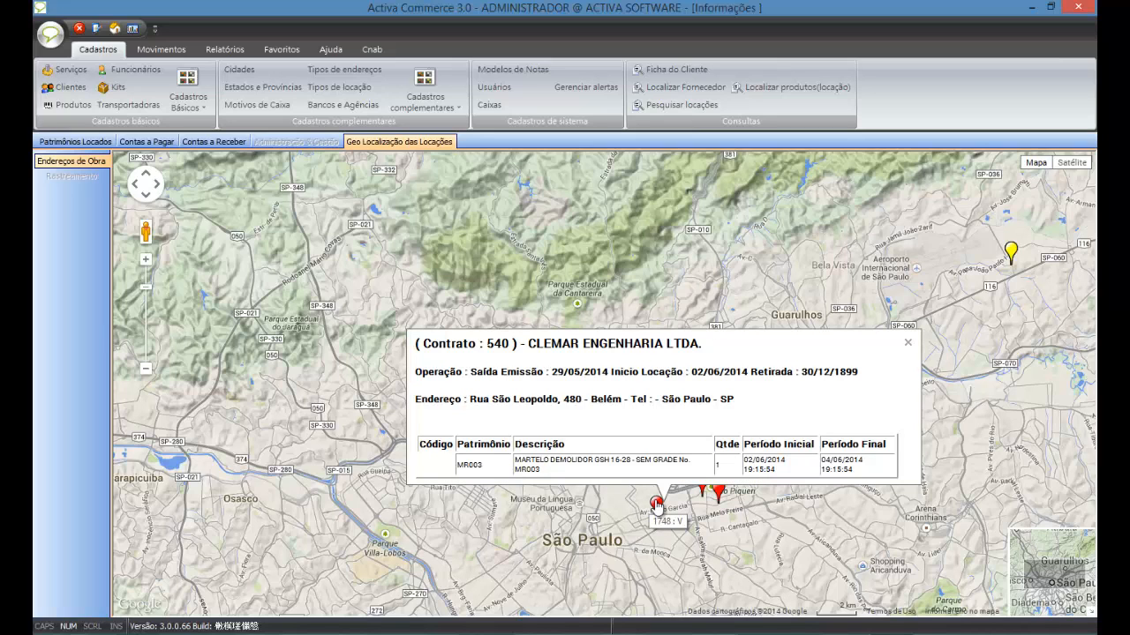
{"action": "left_click", "coordinate": [656, 504]}
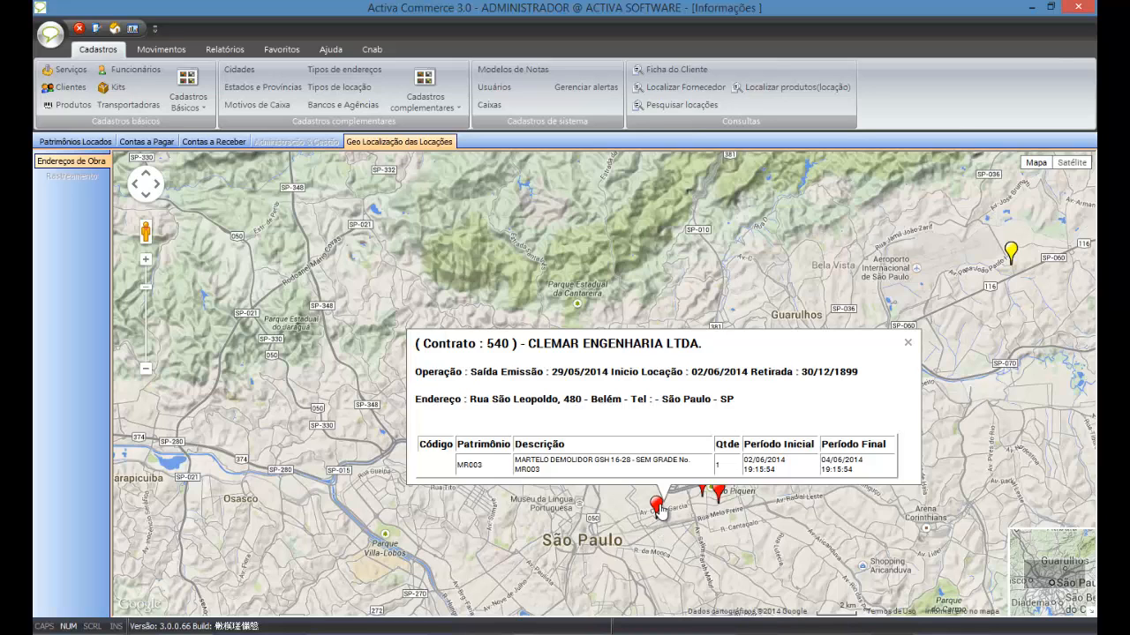
{"action": "left_click", "coordinate": [703, 486]}
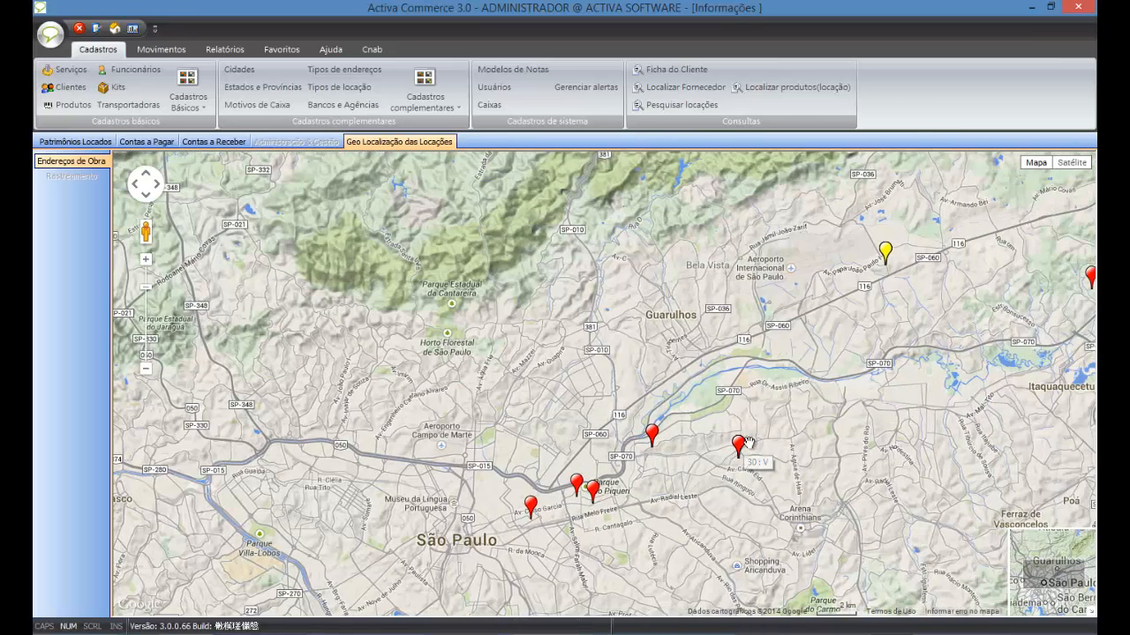
{"action": "mouse_move", "coordinate": [740, 444]}
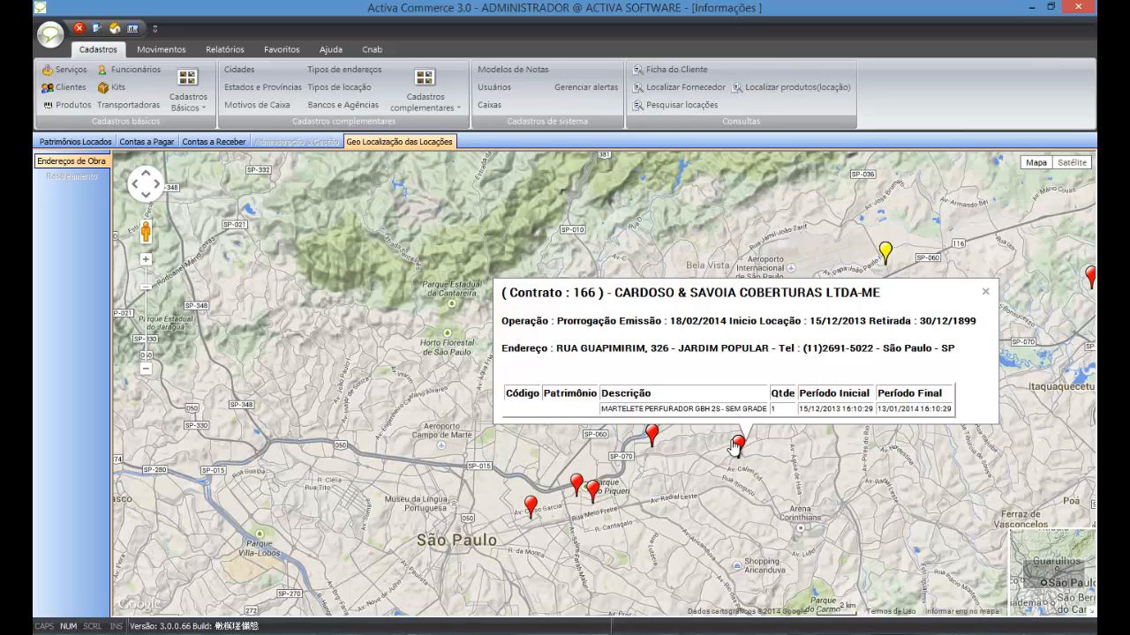
{"action": "left_click", "coordinate": [732, 446]}
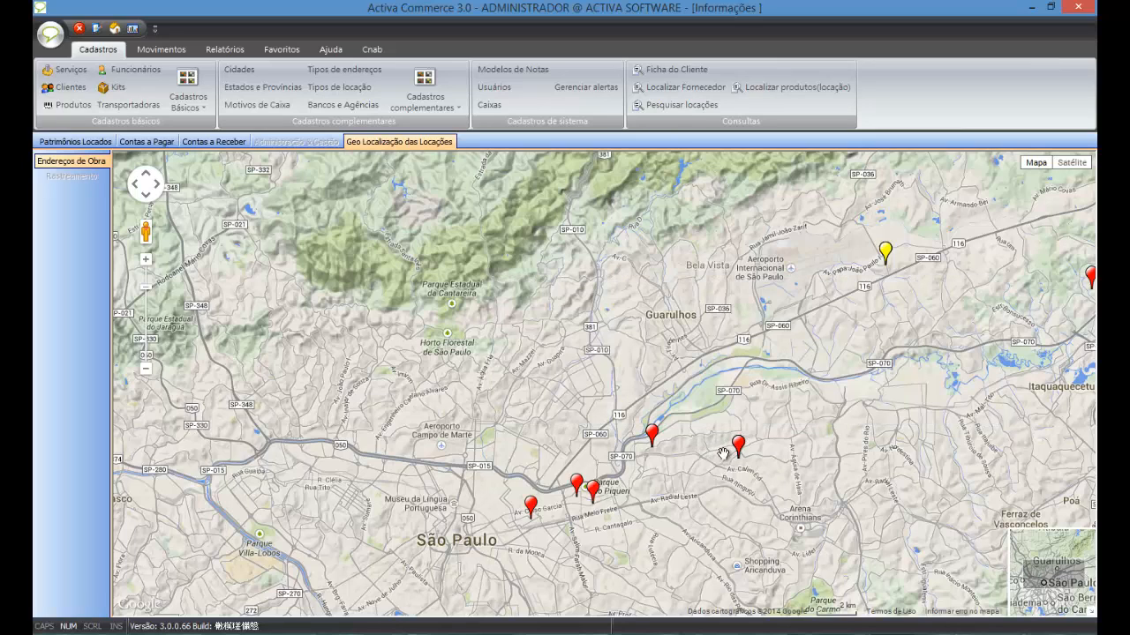
{"action": "mouse_move", "coordinate": [653, 439]}
{"action": "mouse_move", "coordinate": [885, 262]}
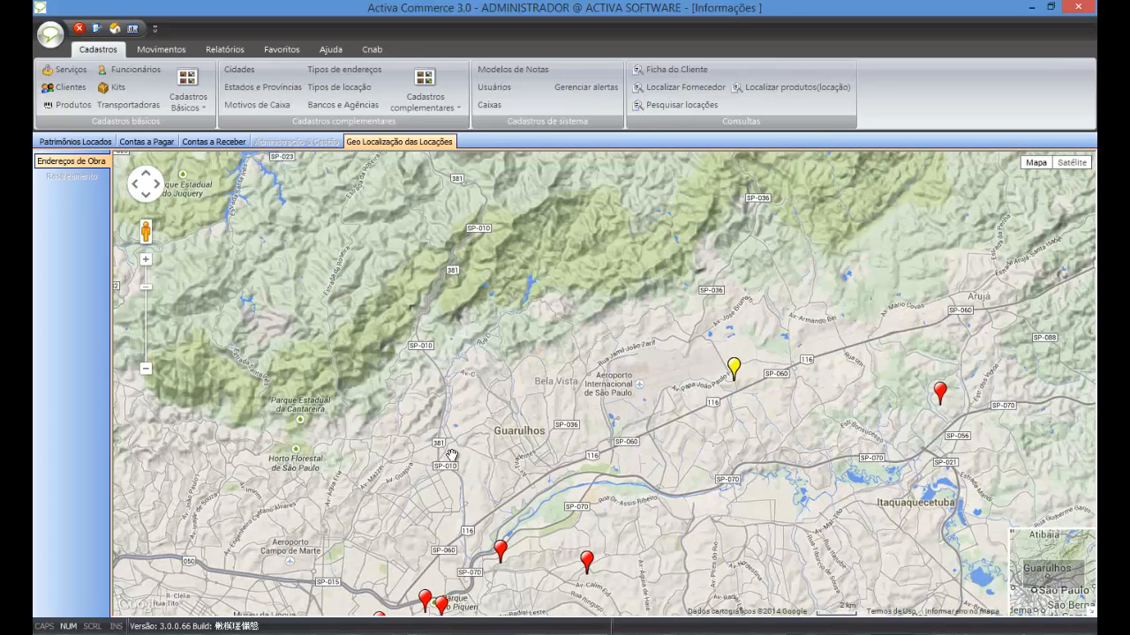
{"action": "left_click_drag", "start_coordinate": [459, 451], "coordinate": [591, 395]}
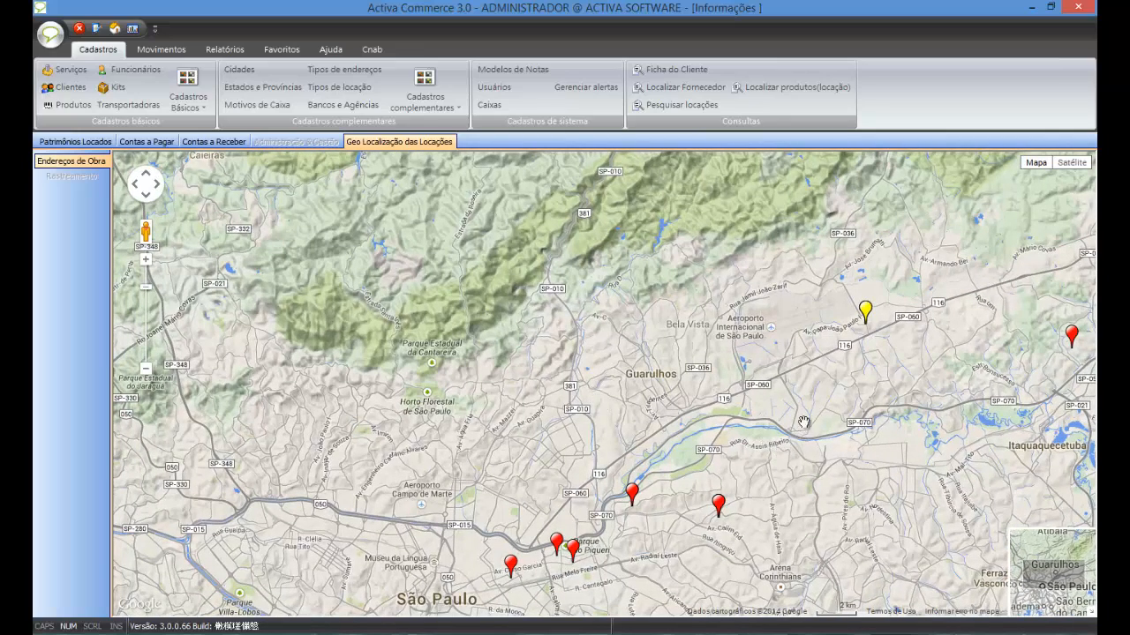
{"action": "left_click_drag", "start_coordinate": [798, 412], "coordinate": [831, 393]}
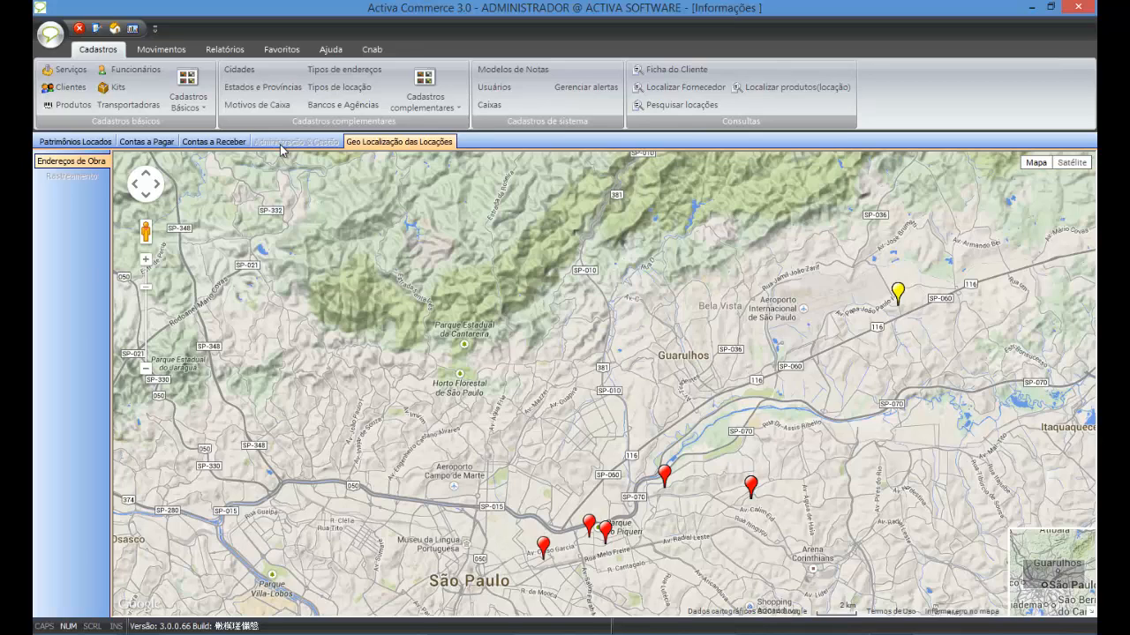
{"action": "left_click", "coordinate": [216, 144]}
{"action": "left_click", "coordinate": [145, 143]}
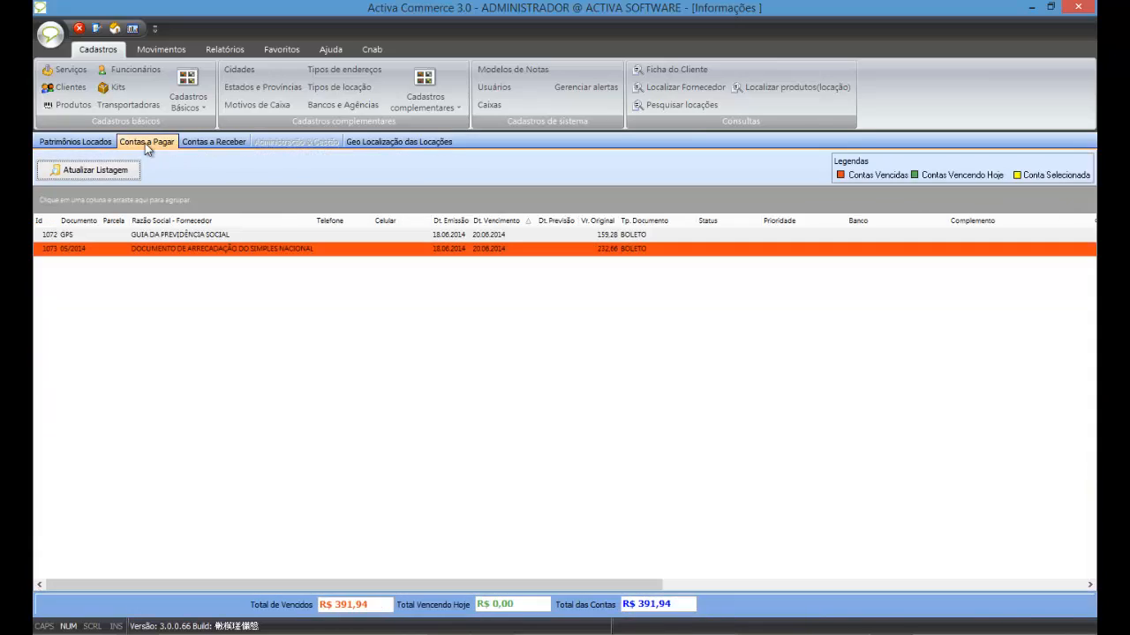
{"action": "left_click", "coordinate": [88, 143]}
{"action": "left_click", "coordinate": [141, 144]}
{"action": "left_click", "coordinate": [210, 143]}
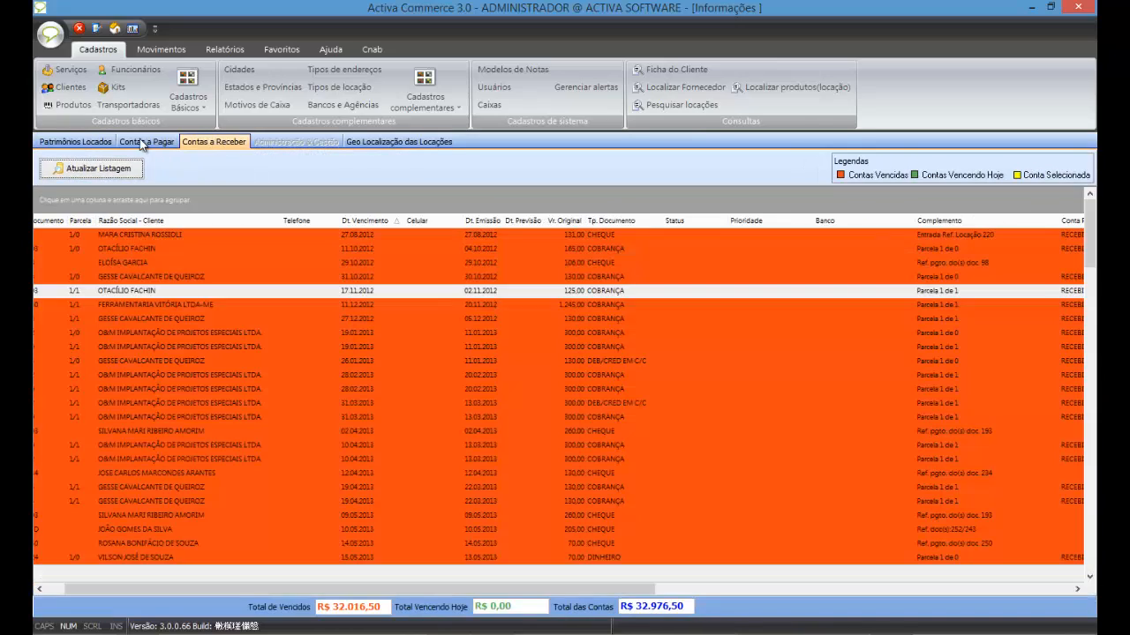
{"action": "left_click", "coordinate": [144, 143]}
{"action": "left_click", "coordinate": [83, 143]}
{"action": "left_click", "coordinate": [133, 144]}
{"action": "left_click", "coordinate": [199, 144]}
{"action": "left_click", "coordinate": [351, 143]}
{"action": "left_click", "coordinate": [212, 143]}
{"action": "left_click", "coordinate": [147, 143]}
{"action": "left_click", "coordinate": [106, 144]}
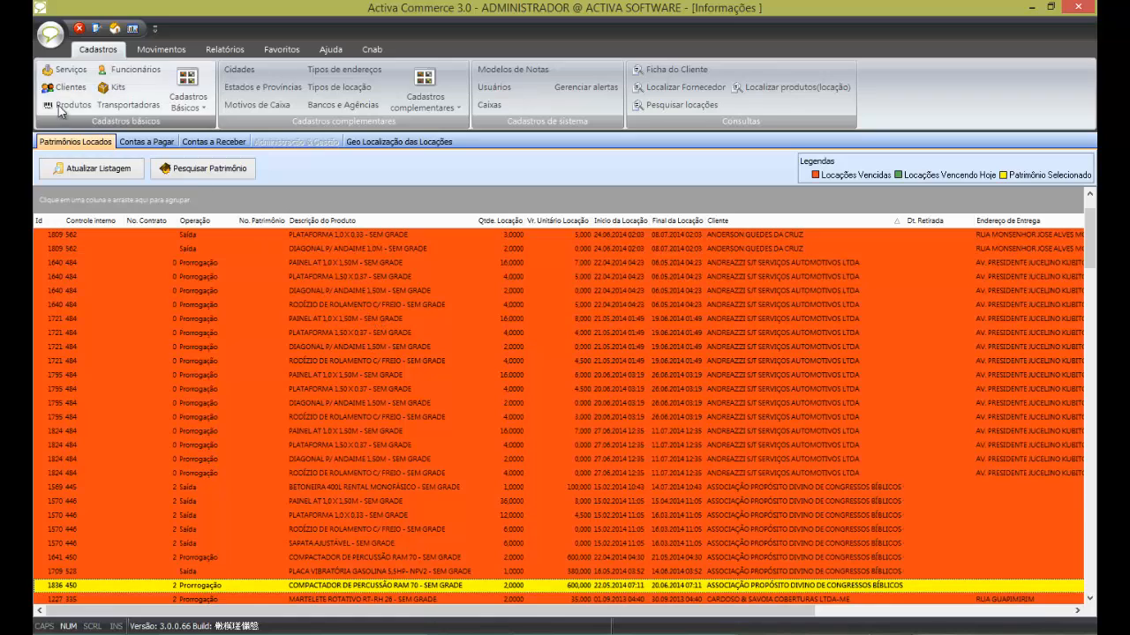
Open the ACTIVA SOFTWARE record from the Configuração do programa > Empresa company list.
{"action": "left_click", "coordinate": [50, 42]}
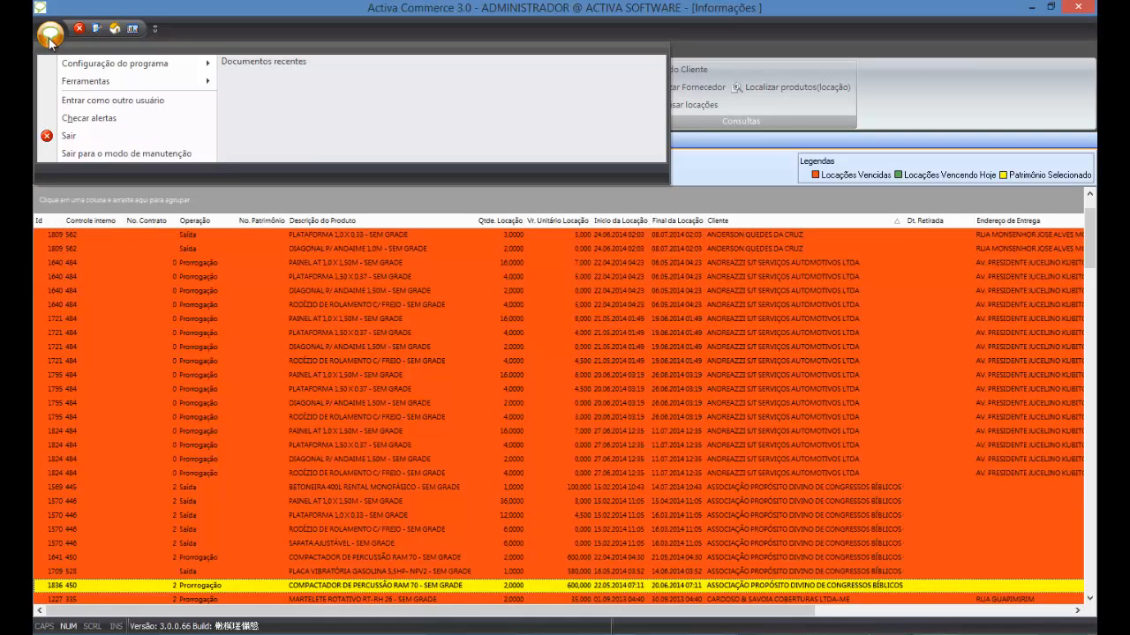
{"action": "mouse_move", "coordinate": [101, 69]}
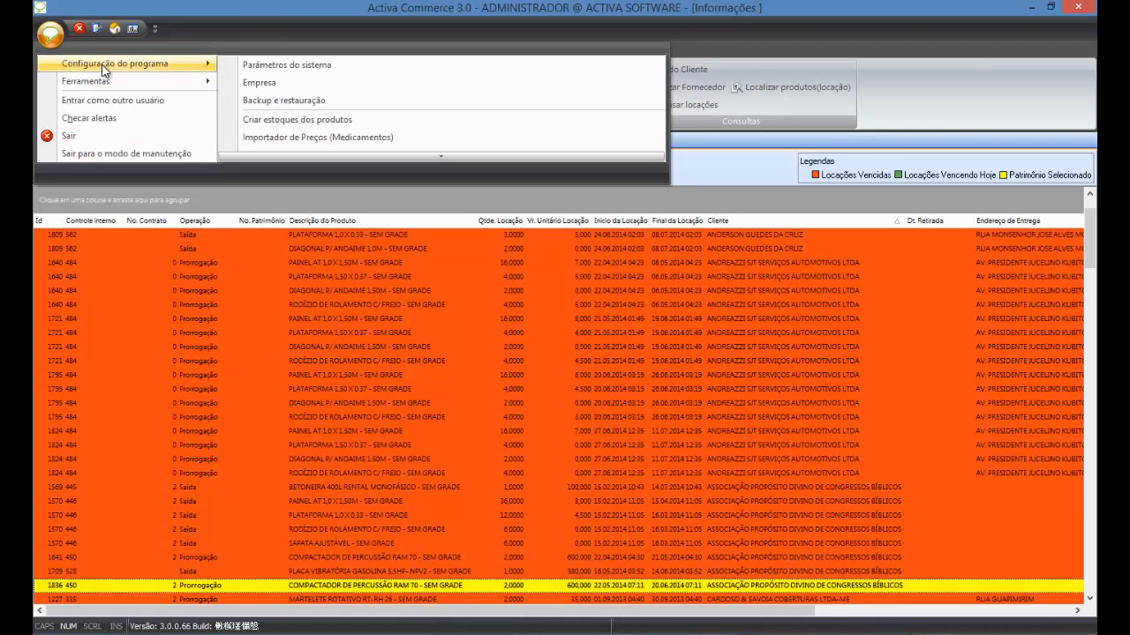
{"action": "left_click", "coordinate": [270, 83]}
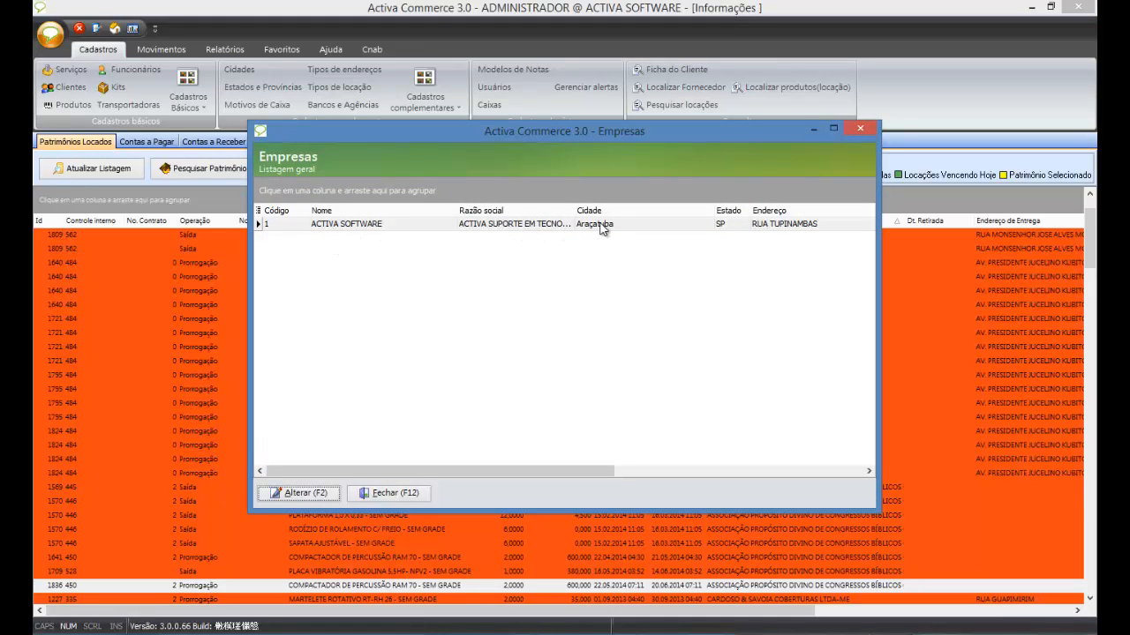
{"action": "double_click", "coordinate": [390, 226]}
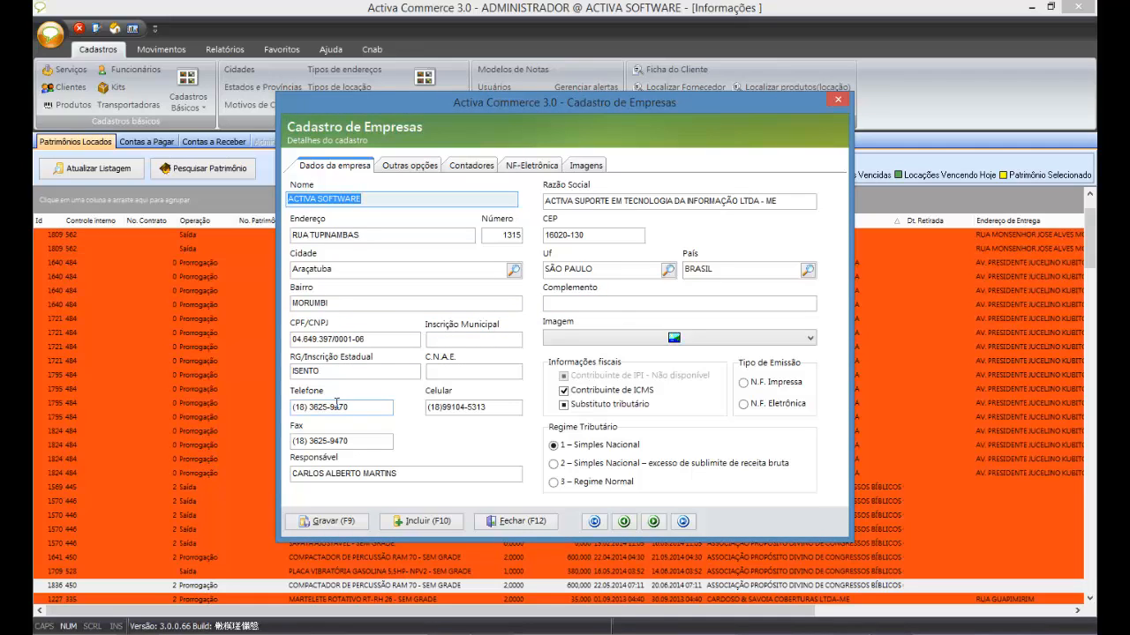
Check the logo and Outras opções, then save ACTIVA SOFTWARE and close both company windows.
{"action": "left_click", "coordinate": [809, 338]}
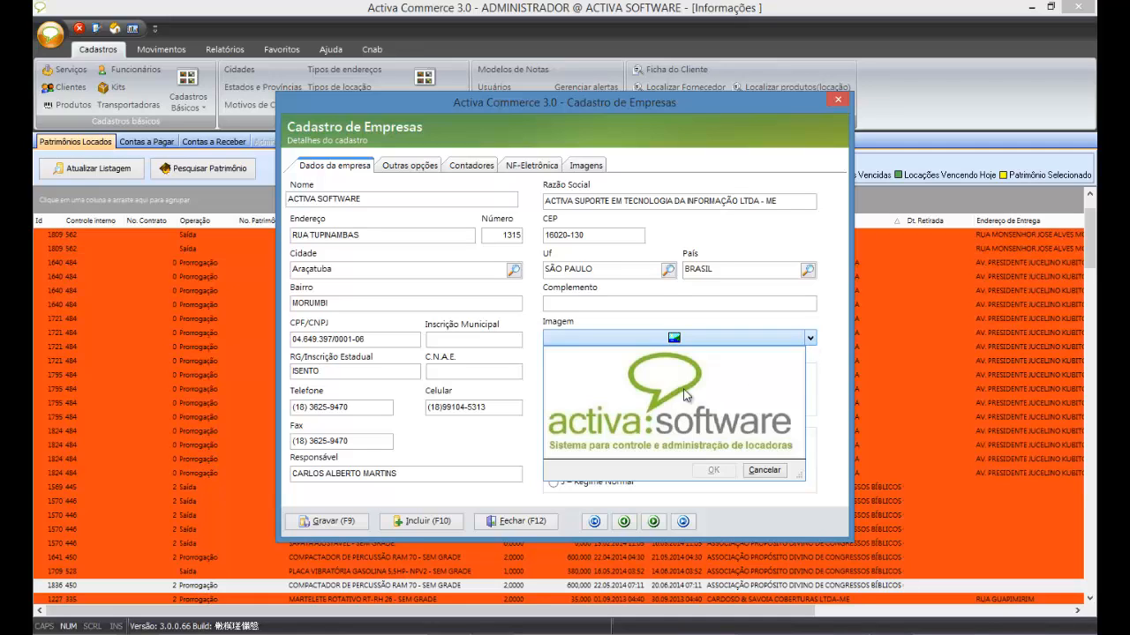
{"action": "right_click", "coordinate": [649, 382]}
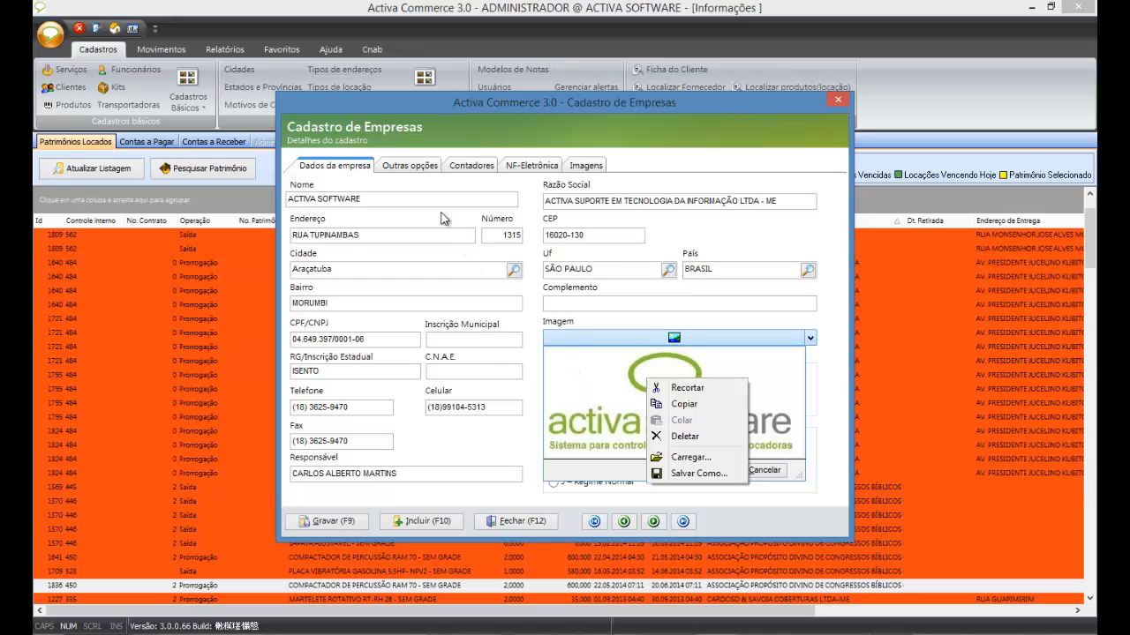
{"action": "left_click", "coordinate": [396, 169]}
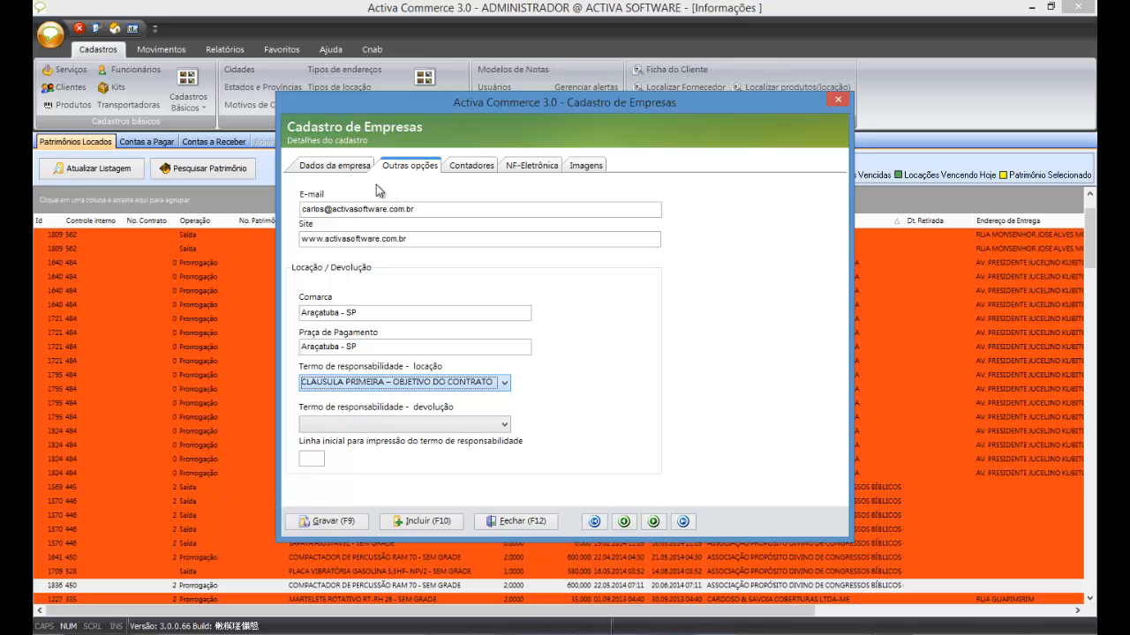
{"action": "left_click", "coordinate": [343, 169]}
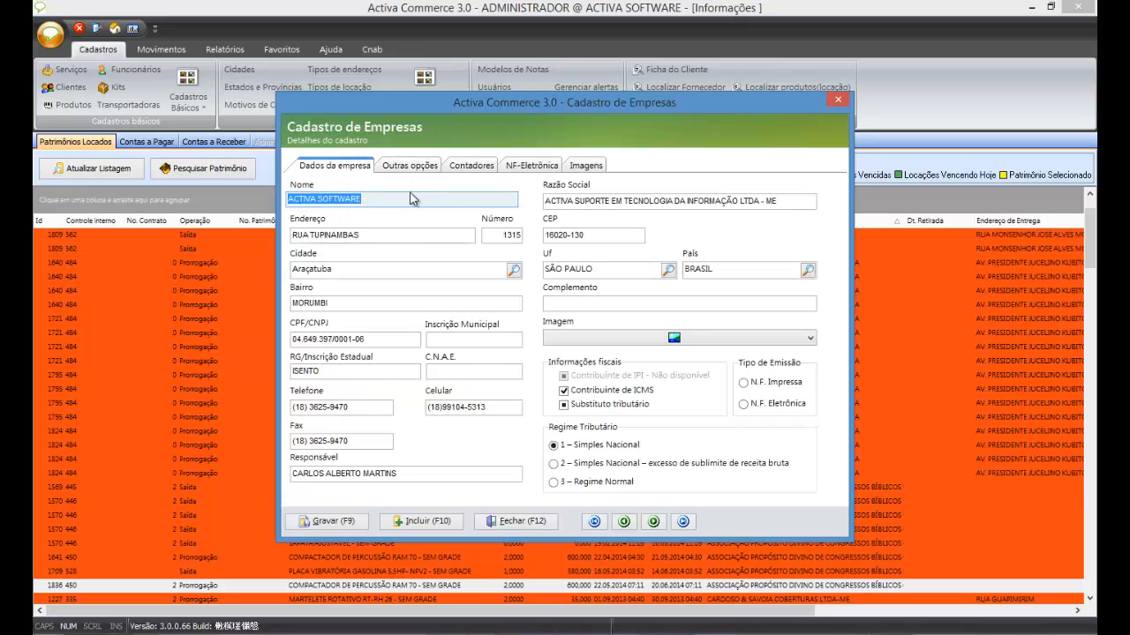
{"action": "left_click", "coordinate": [340, 521]}
{"action": "left_click", "coordinate": [516, 521]}
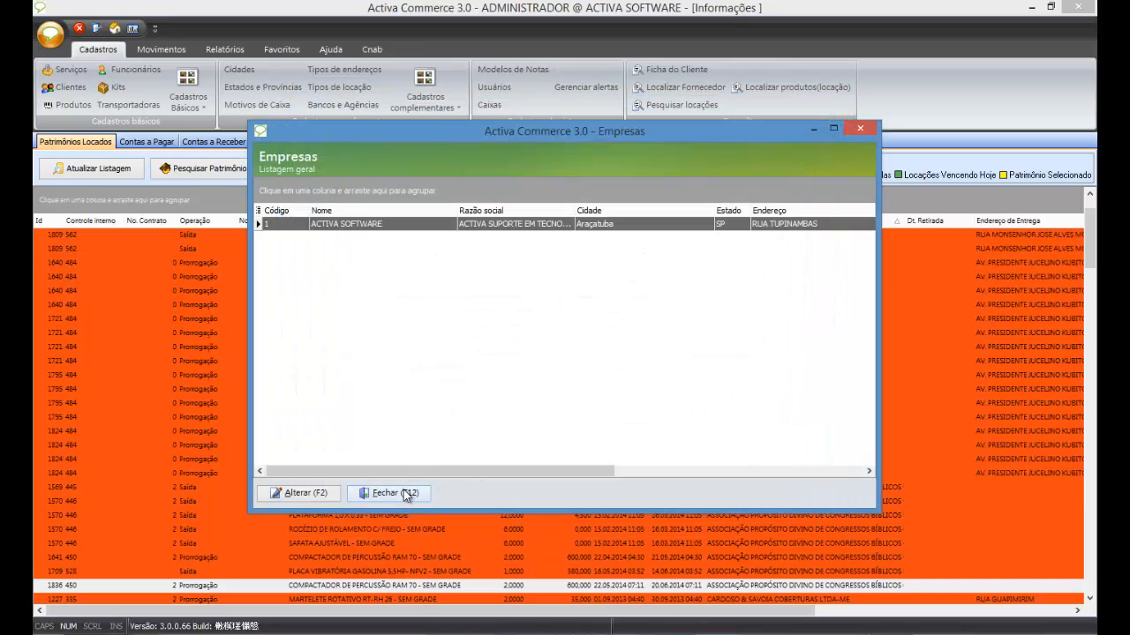
{"action": "left_click", "coordinate": [402, 491]}
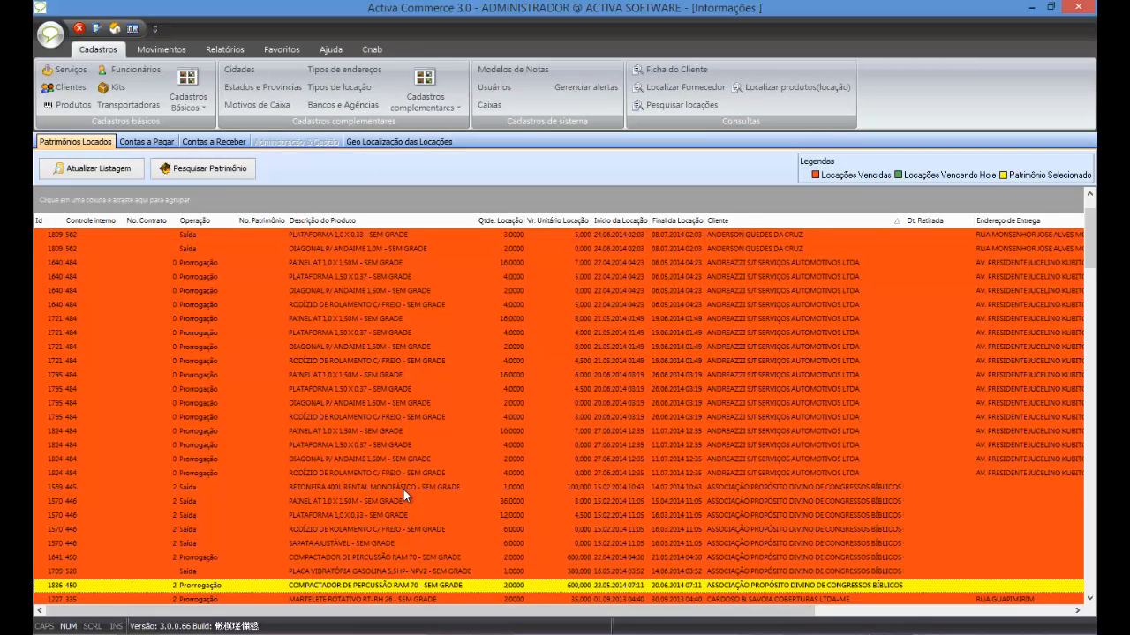
Open the ADMINISTRADOR record from the Usuários listing.
{"action": "left_click", "coordinate": [496, 88]}
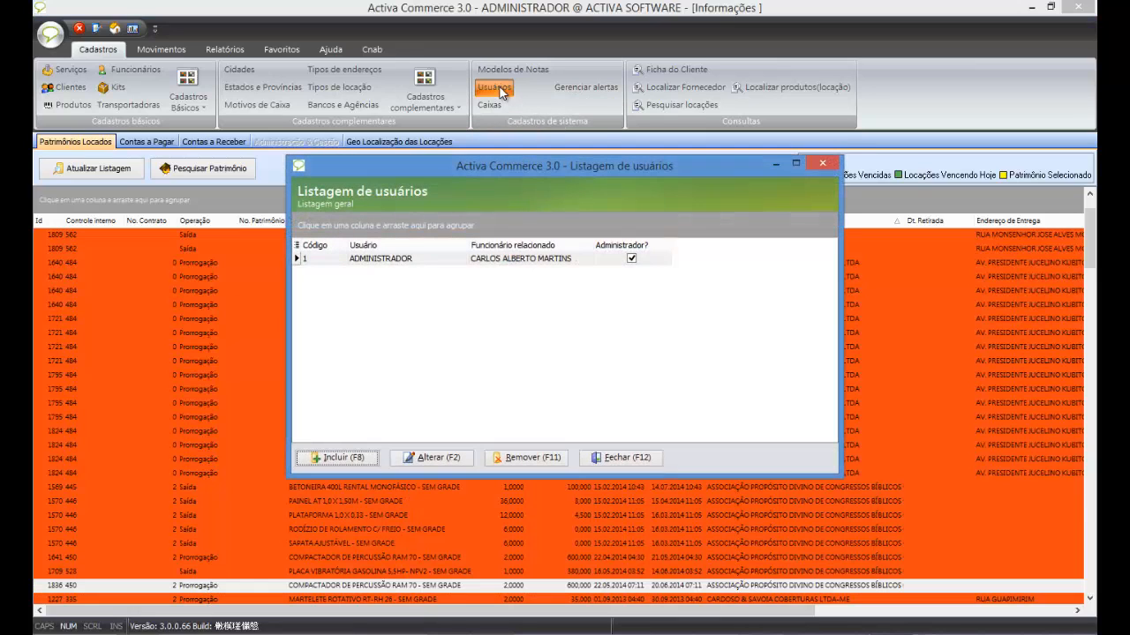
{"action": "double_click", "coordinate": [407, 261]}
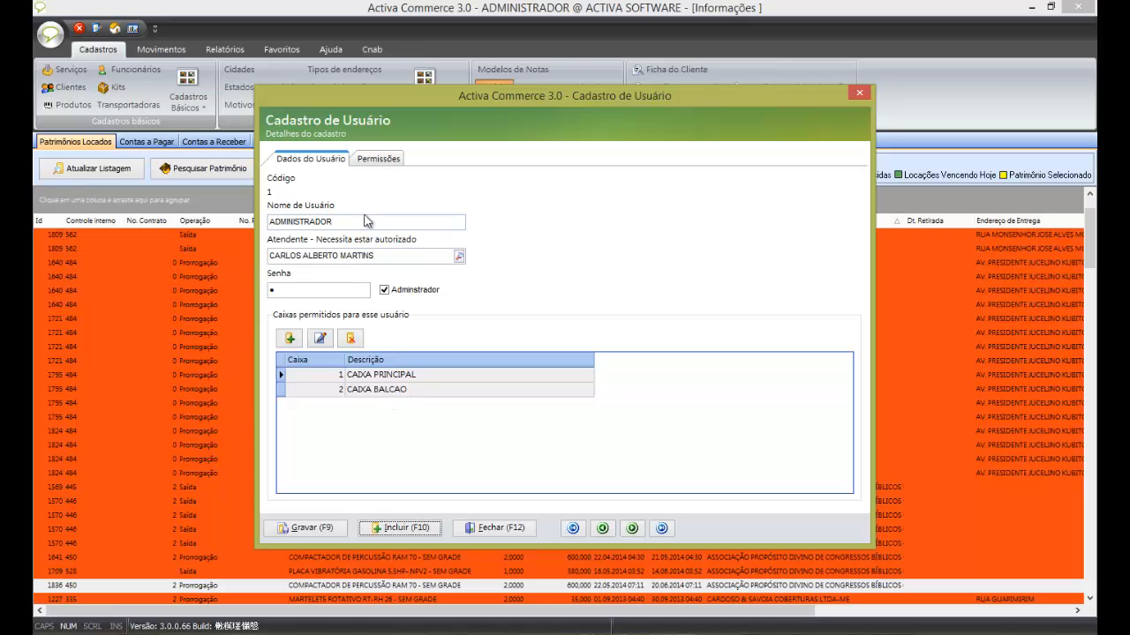
Review ADMINISTRADOR's Permissões tab, then close the user record and the user list.
{"action": "left_click", "coordinate": [375, 160]}
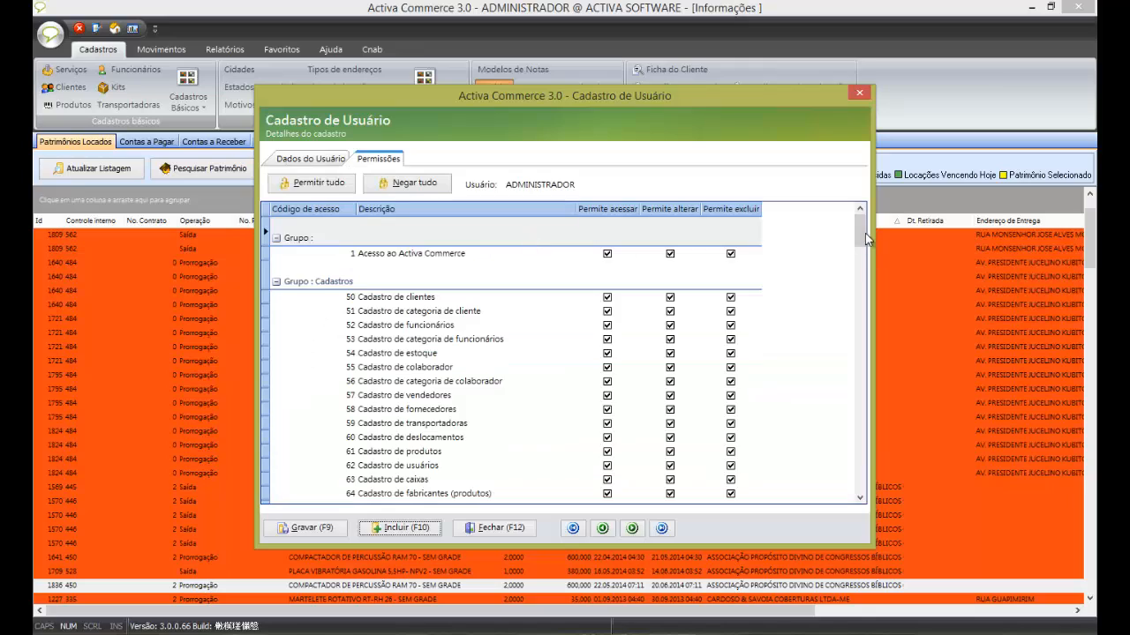
{"action": "left_click_drag", "start_coordinate": [868, 239], "coordinate": [843, 217]}
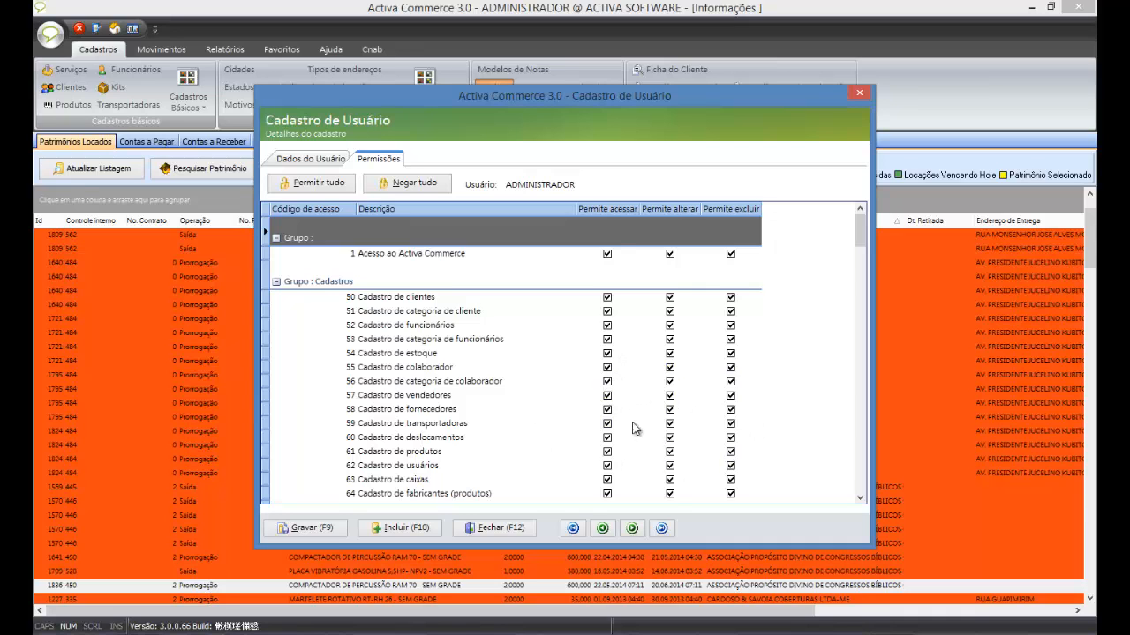
{"action": "left_click", "coordinate": [517, 528]}
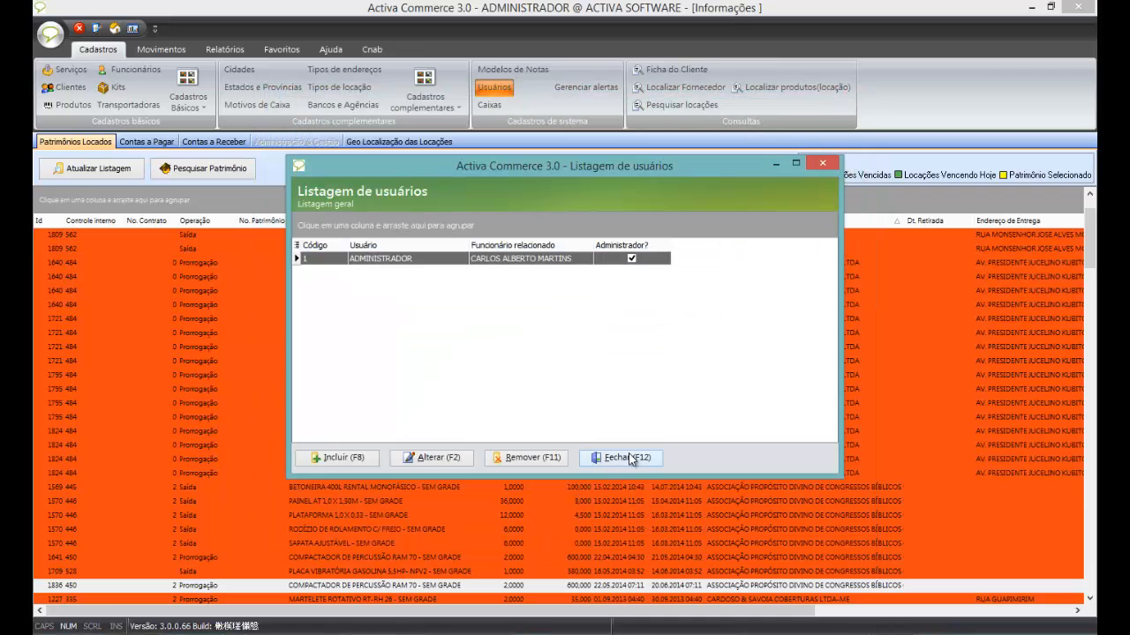
{"action": "left_click", "coordinate": [629, 457]}
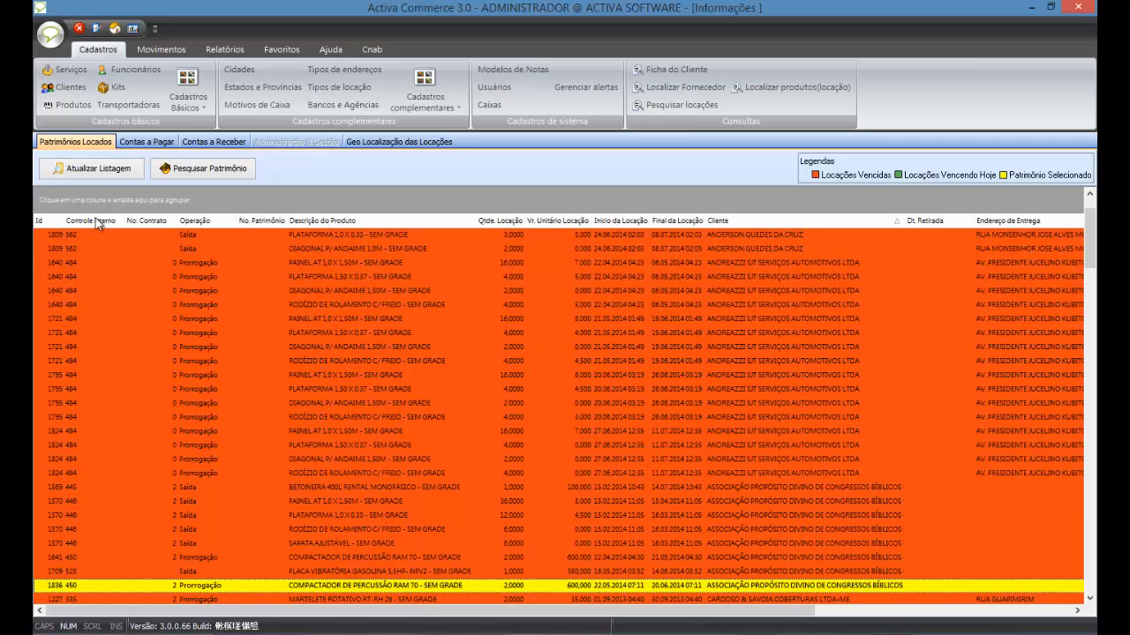
Open the Clientes list and group it by Situação into blank, BLOQUEADO and NORMAL.
{"action": "left_click", "coordinate": [74, 92]}
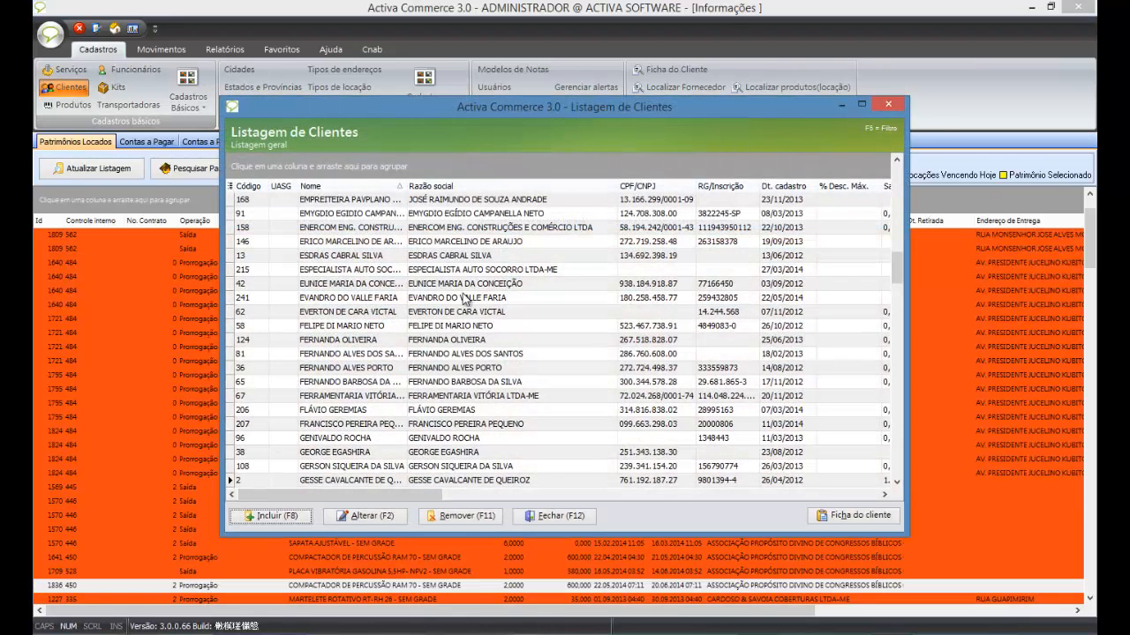
{"action": "left_click_drag", "start_coordinate": [897, 269], "coordinate": [896, 168]}
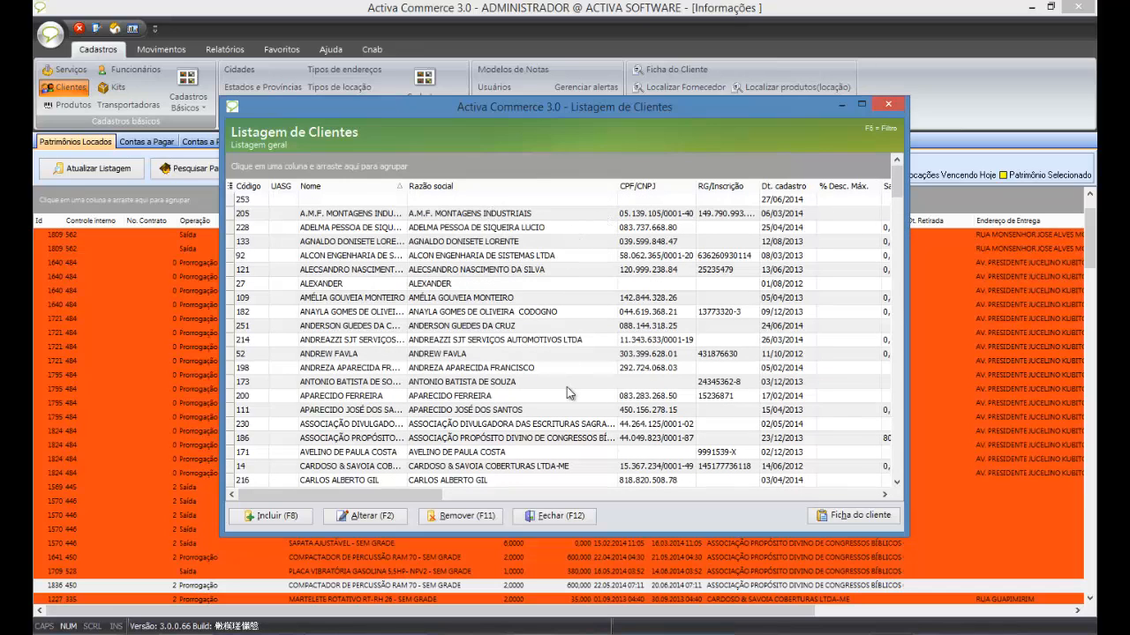
{"action": "left_click_drag", "start_coordinate": [394, 494], "coordinate": [716, 510]}
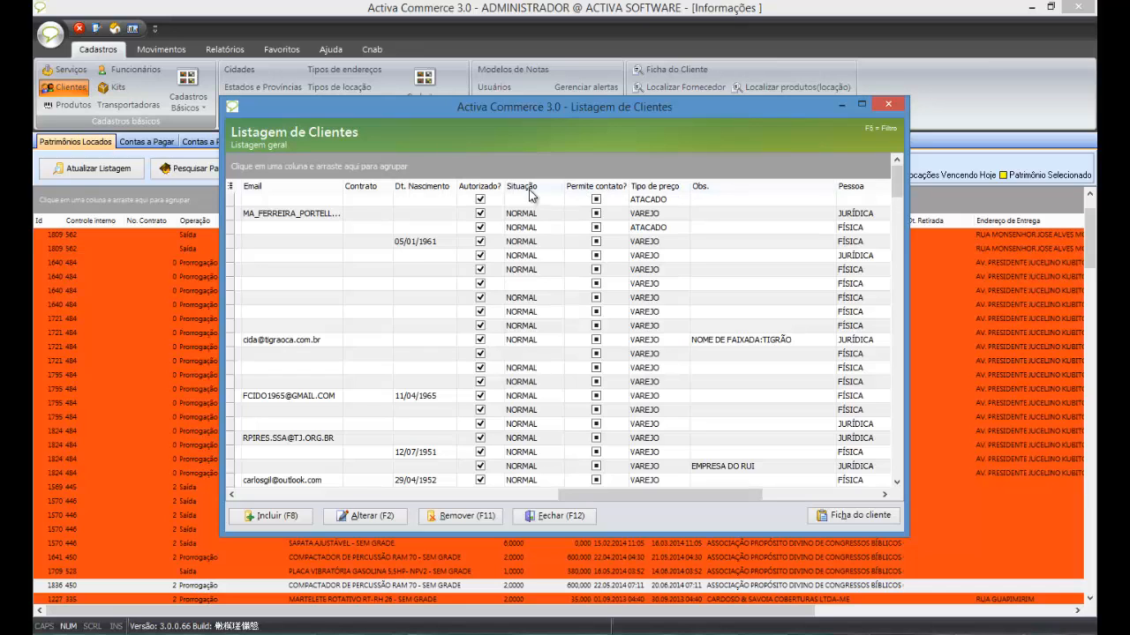
{"action": "left_click_drag", "start_coordinate": [534, 189], "coordinate": [387, 164]}
{"action": "left_click_drag", "start_coordinate": [600, 497], "coordinate": [192, 392]}
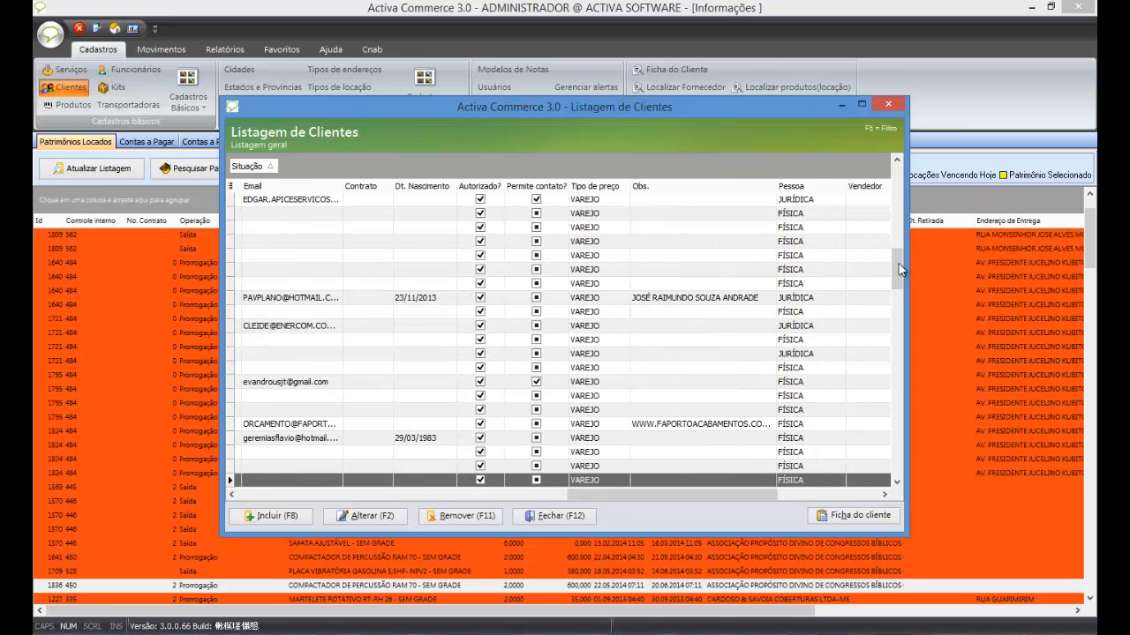
{"action": "left_click_drag", "start_coordinate": [900, 270], "coordinate": [899, 159]}
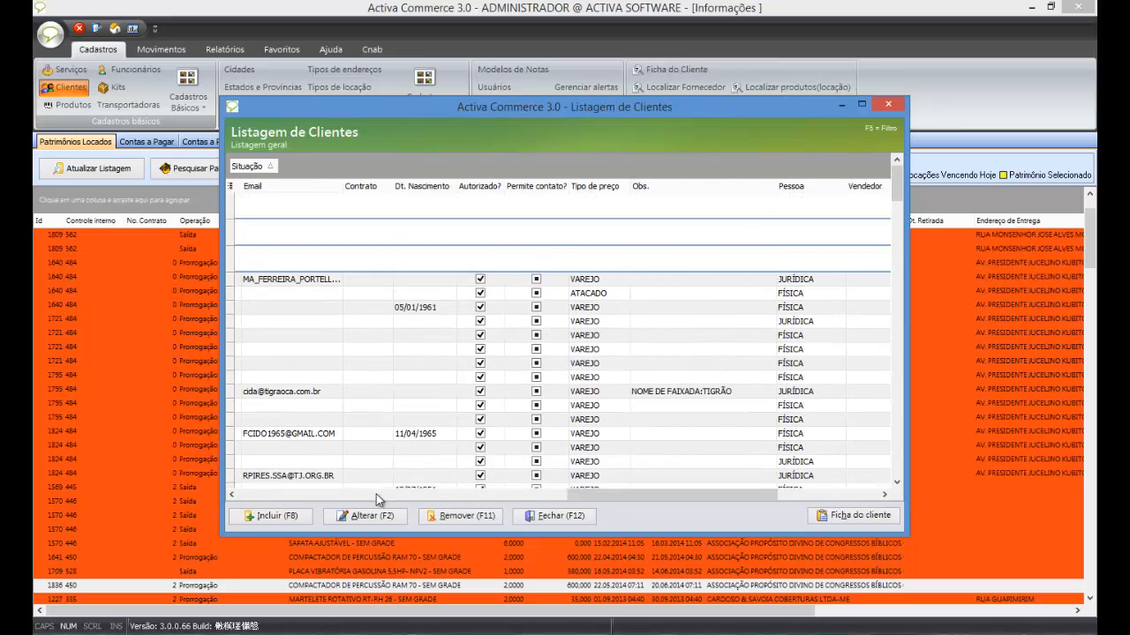
{"action": "left_click_drag", "start_coordinate": [344, 504], "coordinate": [306, 491]}
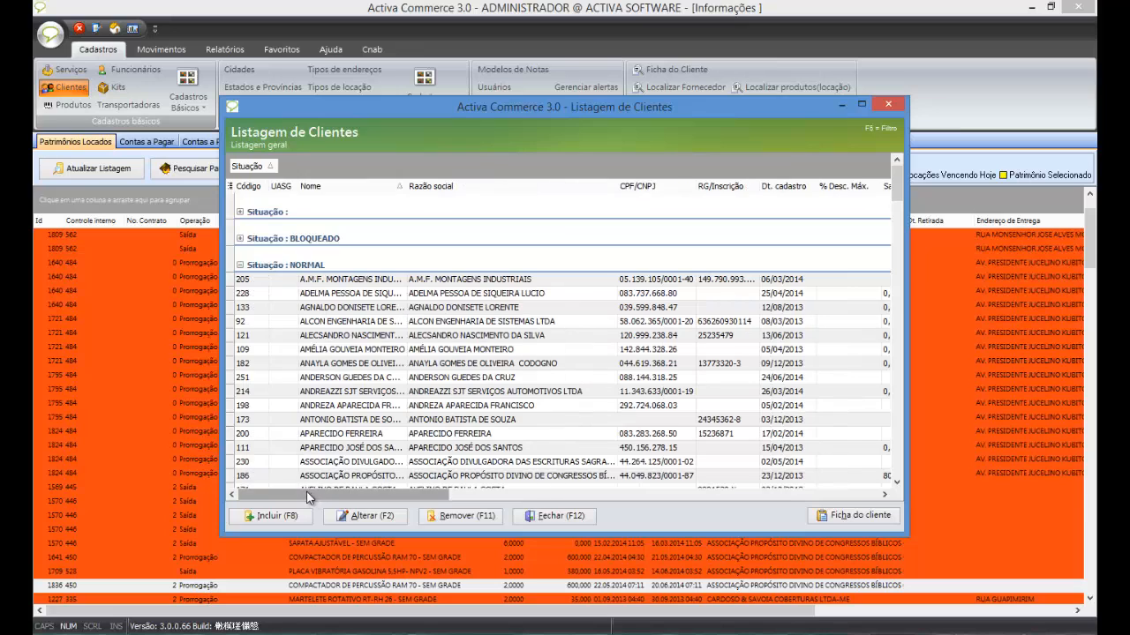
Expand the NORMAL, BLOQUEADO and blank Situação groups, then remove the Situação grouping.
{"action": "left_click", "coordinate": [239, 265]}
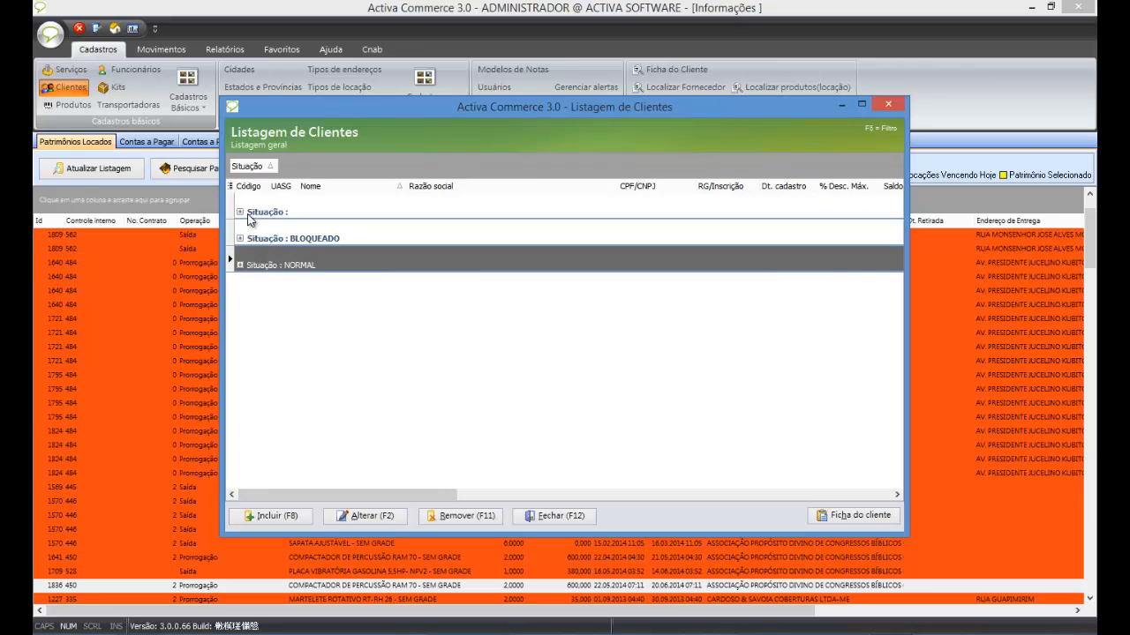
{"action": "left_click", "coordinate": [239, 266]}
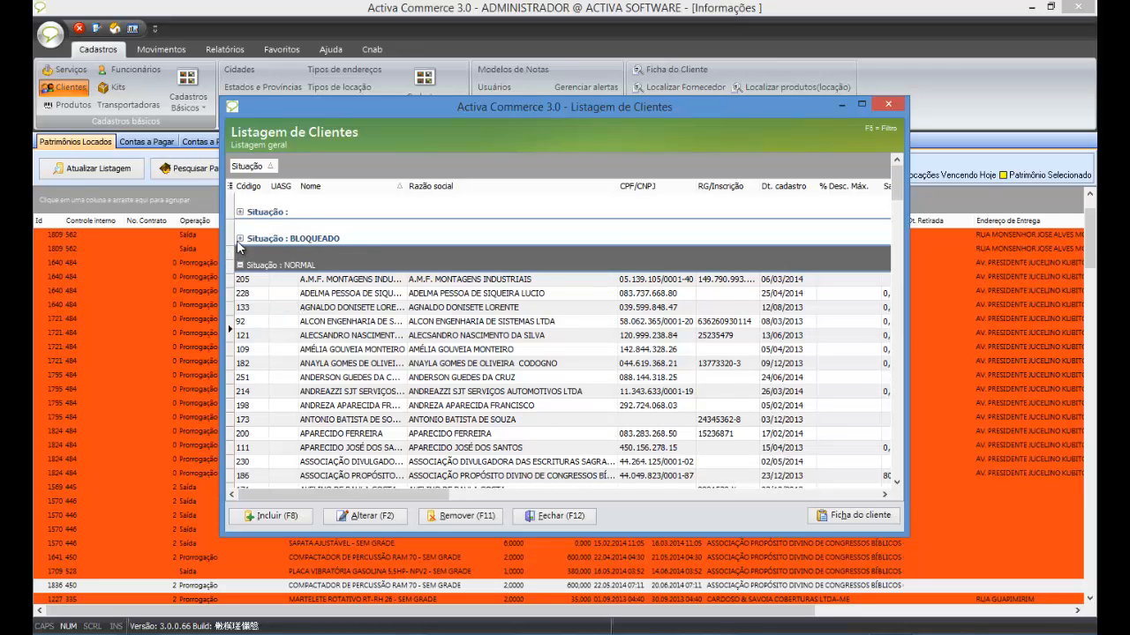
{"action": "left_click", "coordinate": [239, 239]}
{"action": "left_click", "coordinate": [240, 212]}
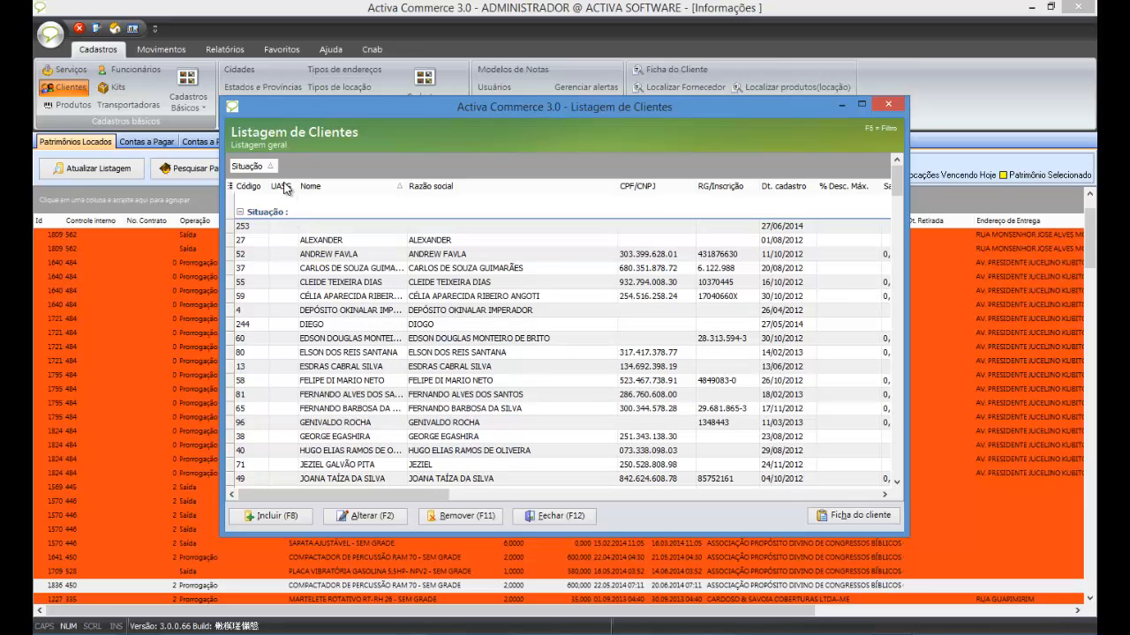
{"action": "left_click_drag", "start_coordinate": [252, 166], "coordinate": [620, 188]}
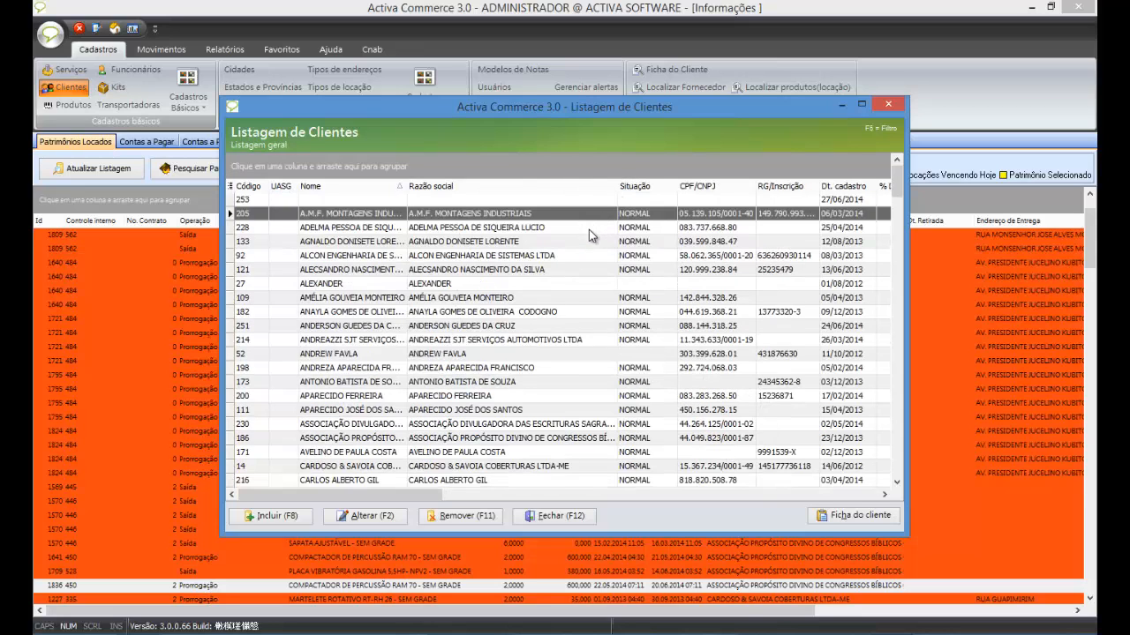
Sort clients by name ascending, group them by Dt. cadastro and expand the 23/12/2013 group.
{"action": "left_click", "coordinate": [389, 187]}
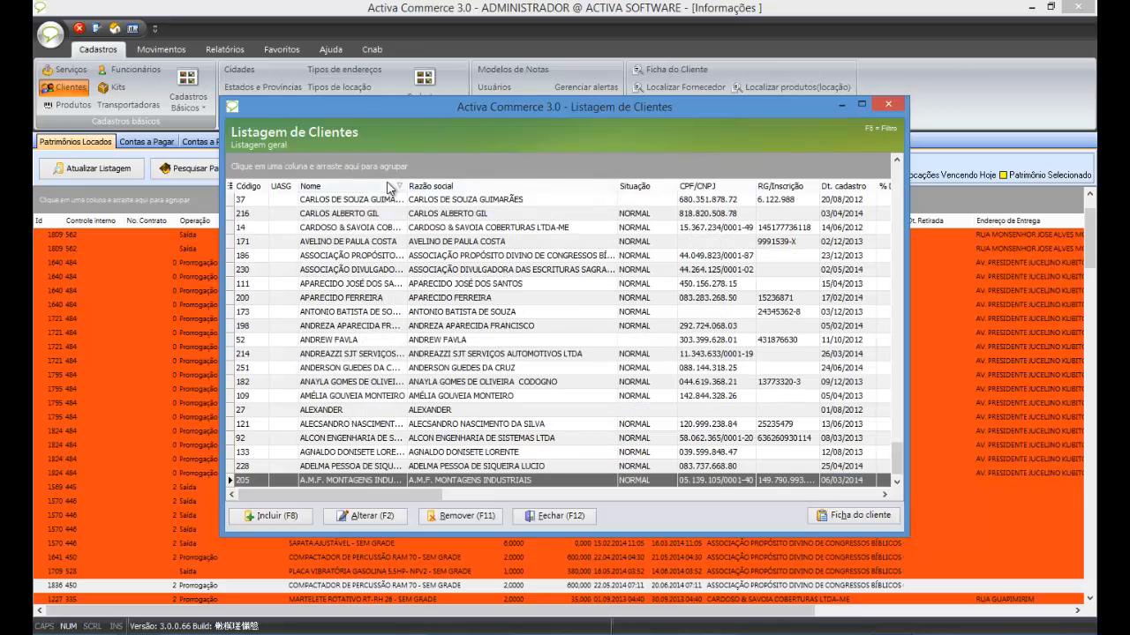
{"action": "left_click", "coordinate": [389, 186]}
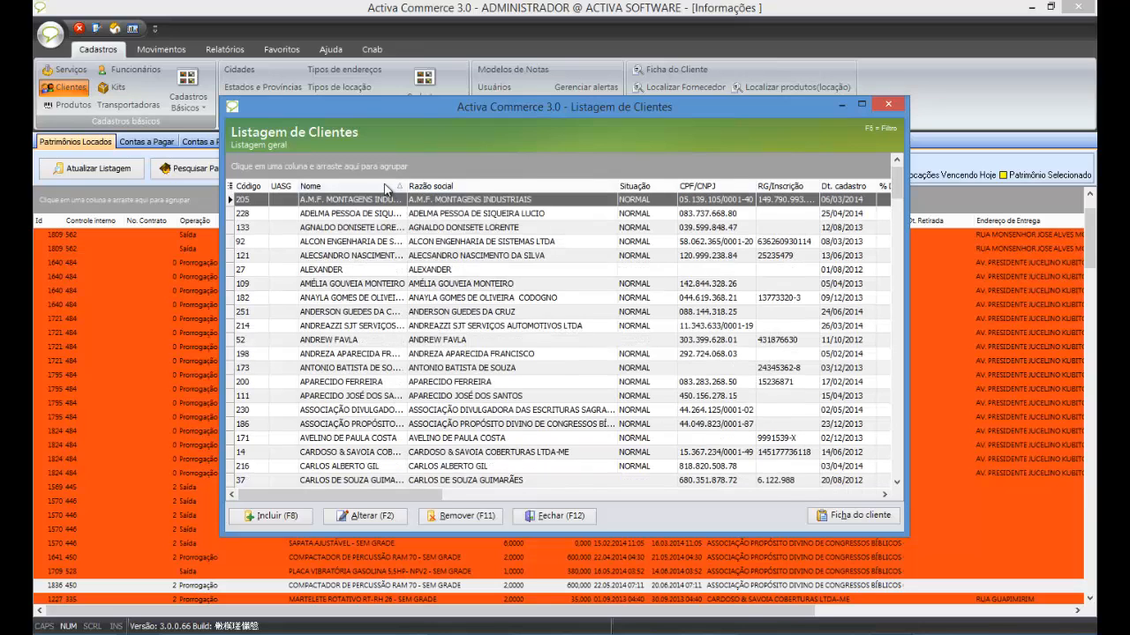
{"action": "left_click", "coordinate": [381, 186]}
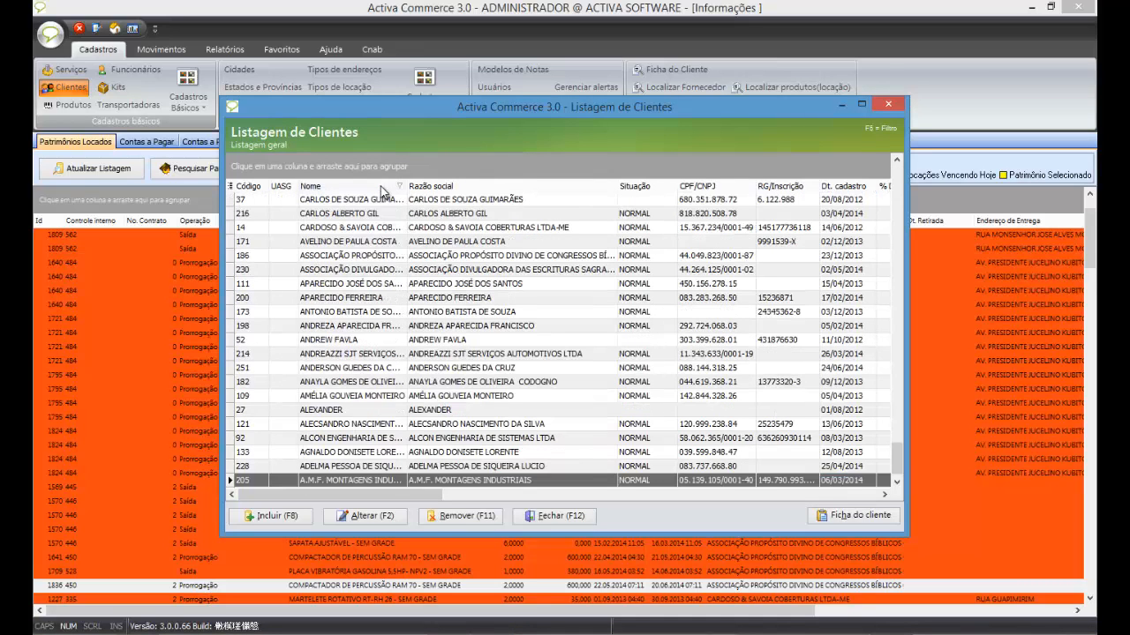
{"action": "left_click", "coordinate": [380, 186]}
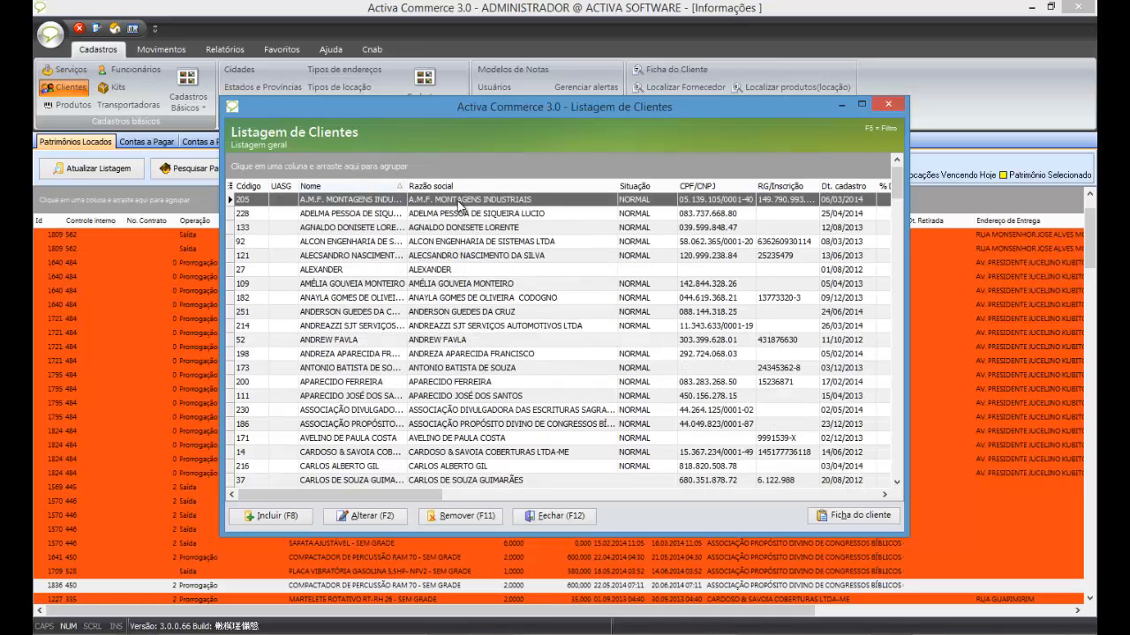
{"action": "left_click_drag", "start_coordinate": [851, 187], "coordinate": [582, 168]}
{"action": "left_click", "coordinate": [240, 212]}
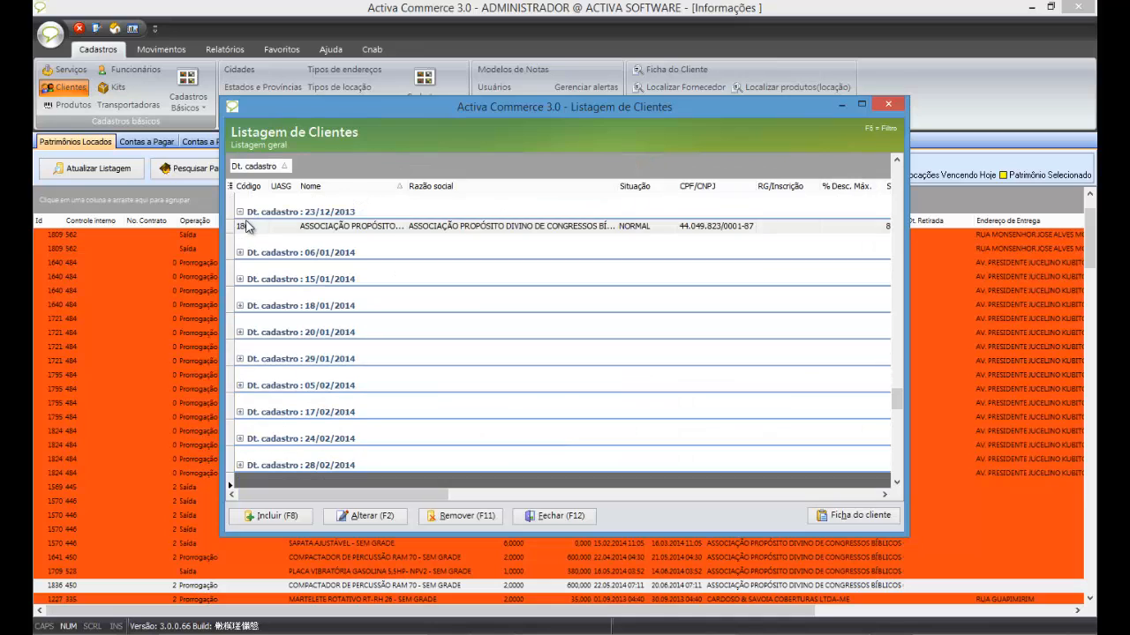
Expand the 06/01/2014 and 15/01/2014 groups, then remove the Dt. cadastro grouping.
{"action": "left_click", "coordinate": [240, 254]}
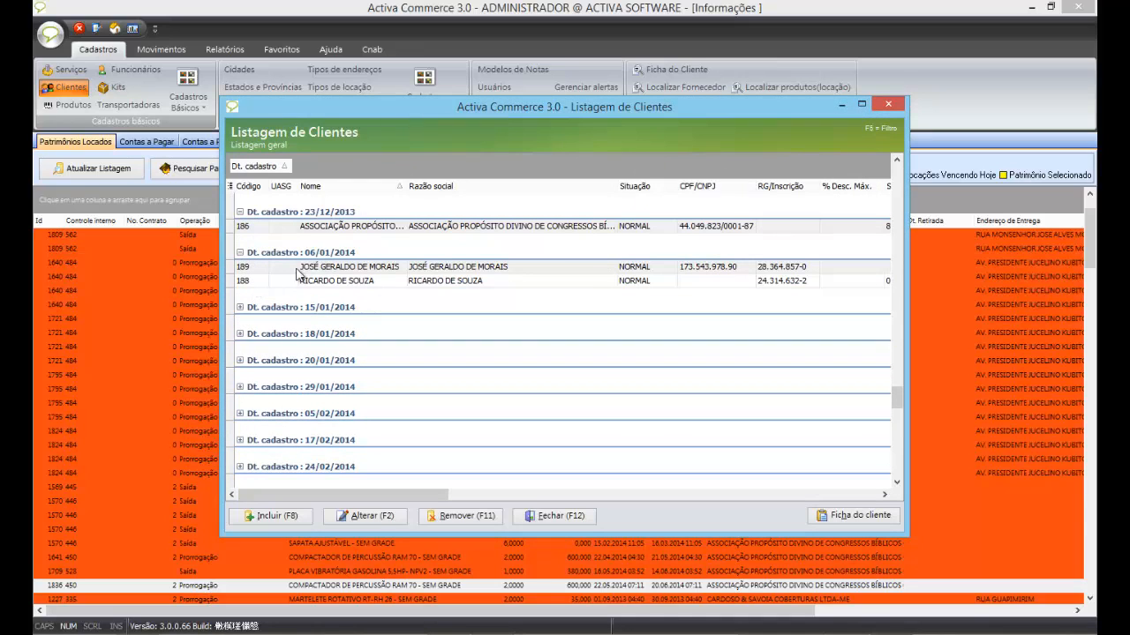
{"action": "left_click", "coordinate": [240, 307]}
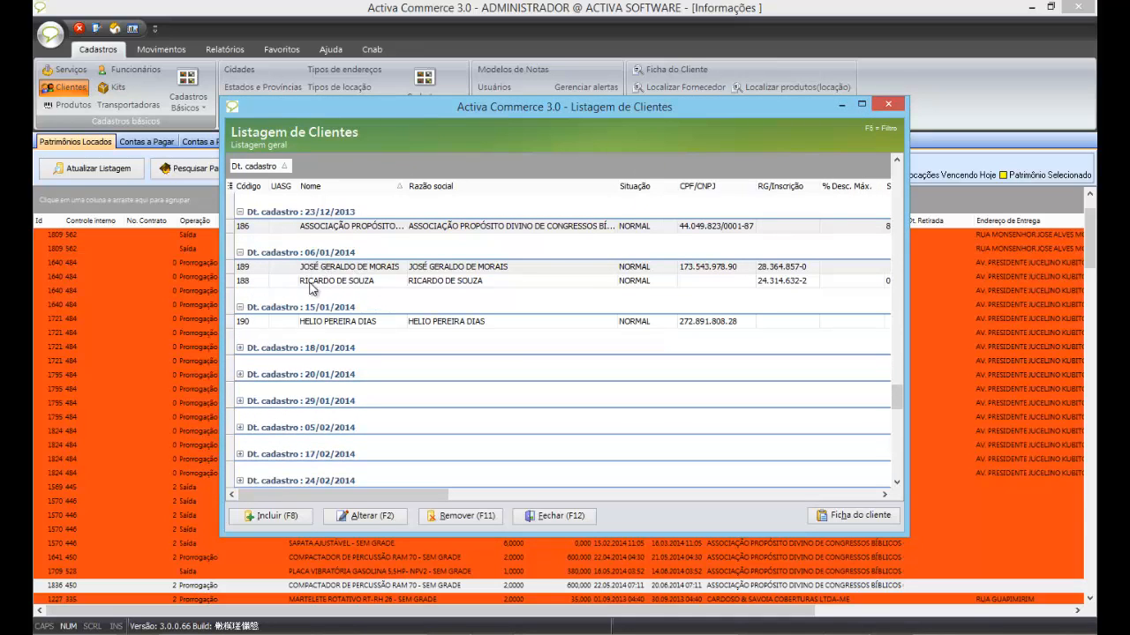
{"action": "left_click_drag", "start_coordinate": [269, 170], "coordinate": [666, 190]}
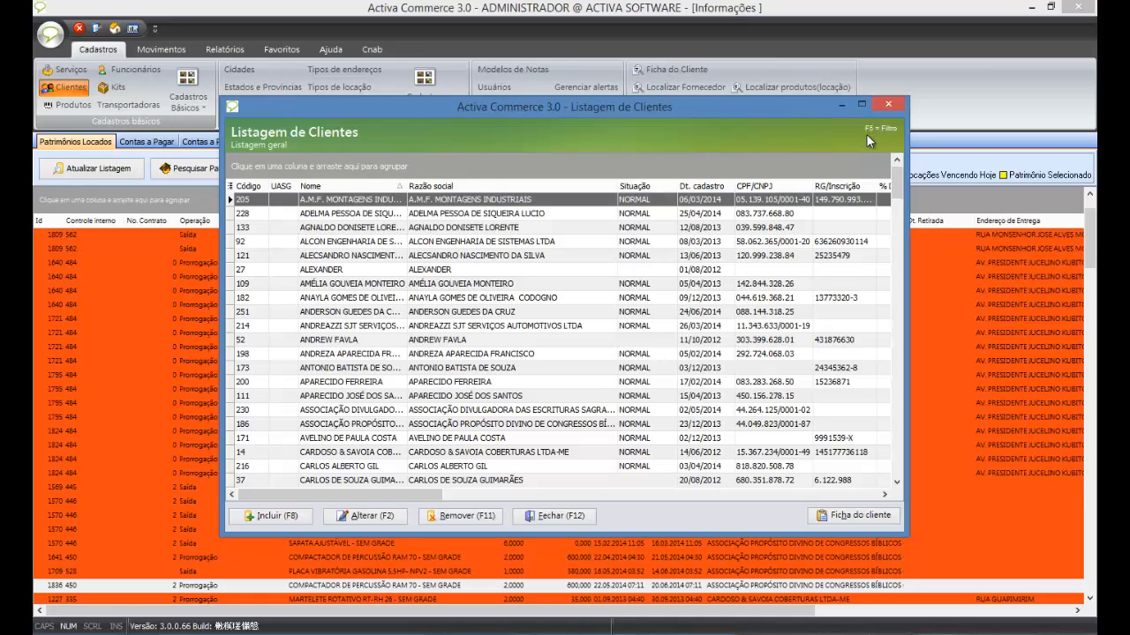
Search clients by name 'car' and widen the Nome column to show full names.
{"action": "left_click", "coordinate": [801, 298]}
{"action": "key", "text": "F5"}
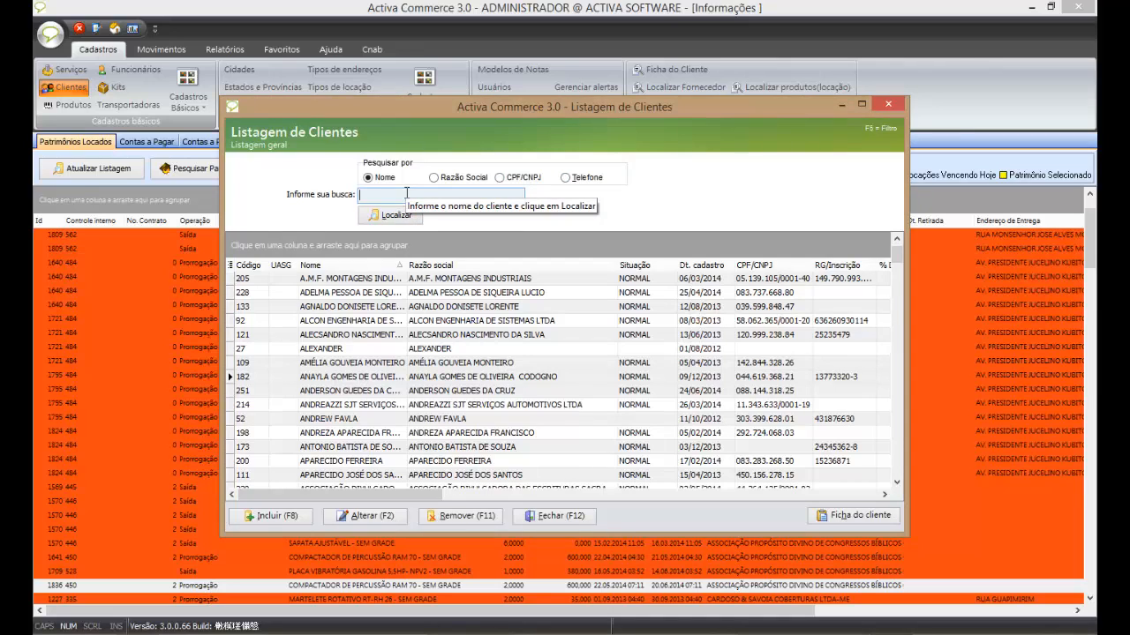
{"action": "type", "text": "car"}
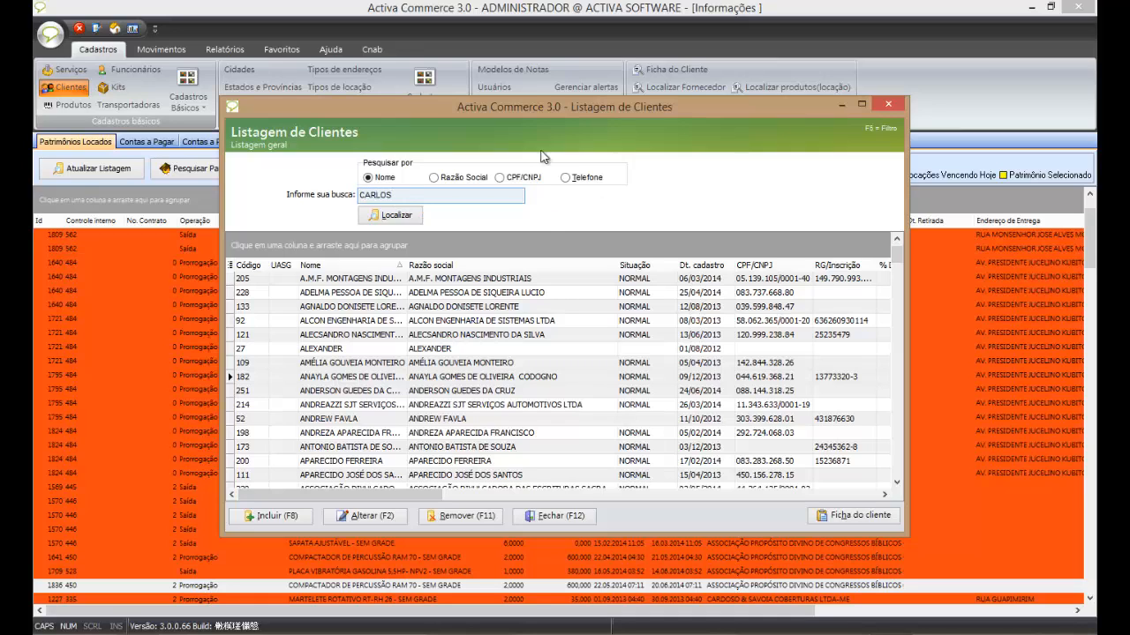
{"action": "left_click", "coordinate": [416, 217]}
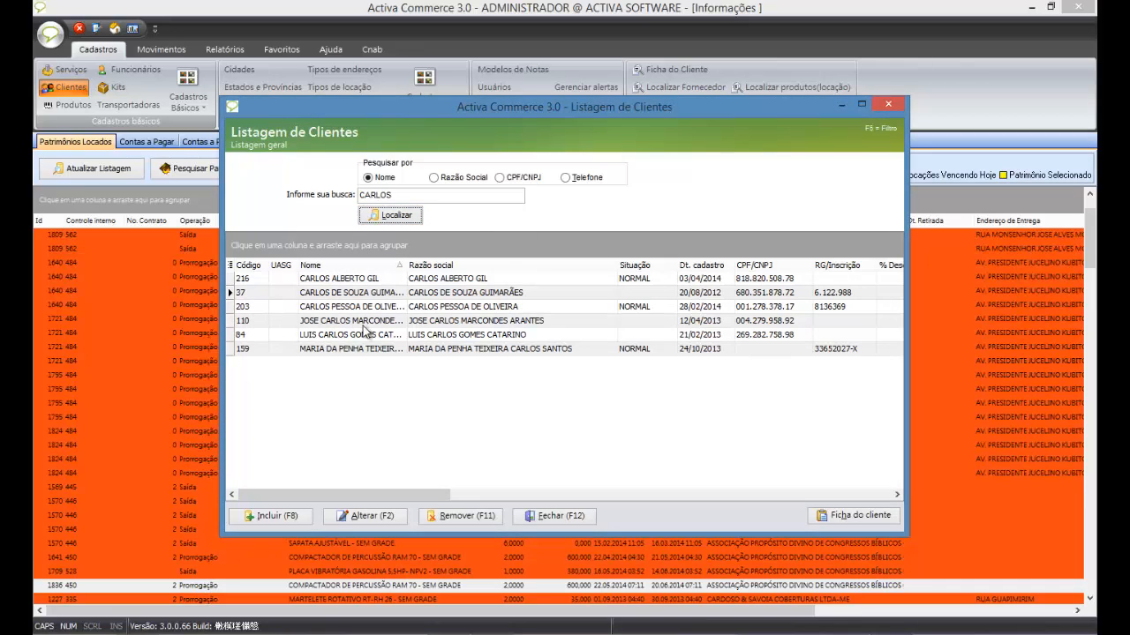
{"action": "left_click_drag", "start_coordinate": [405, 265], "coordinate": [508, 265]}
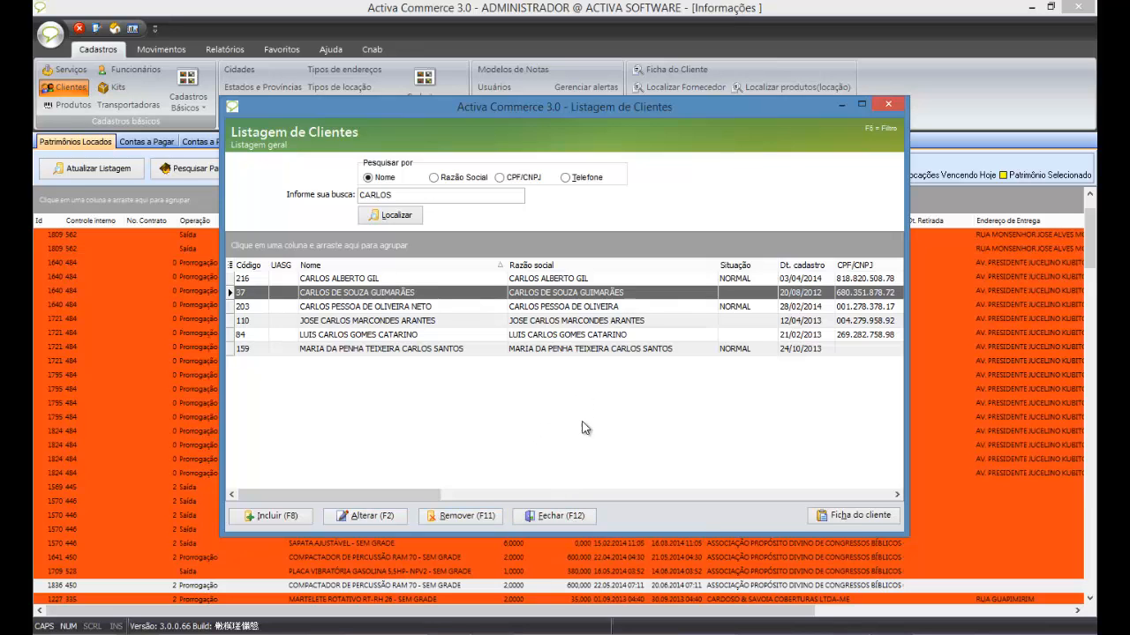
Open the client's Ficha do cliente, refresh debts and review the paid accounts, cheques and movements tabs.
{"action": "left_click", "coordinate": [848, 517]}
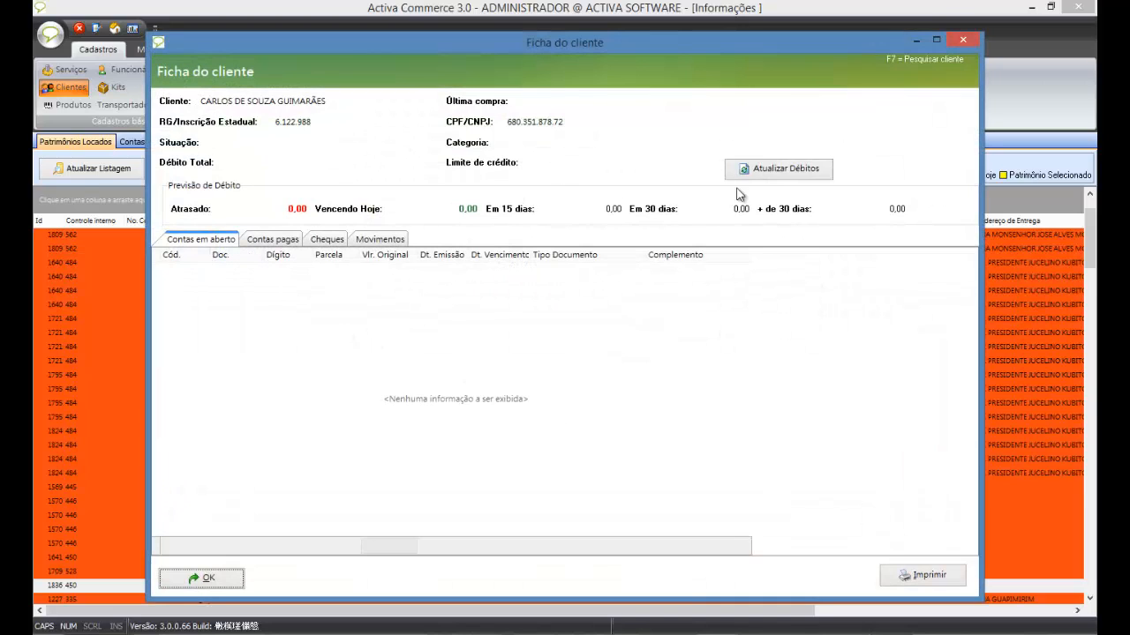
{"action": "left_click", "coordinate": [774, 170]}
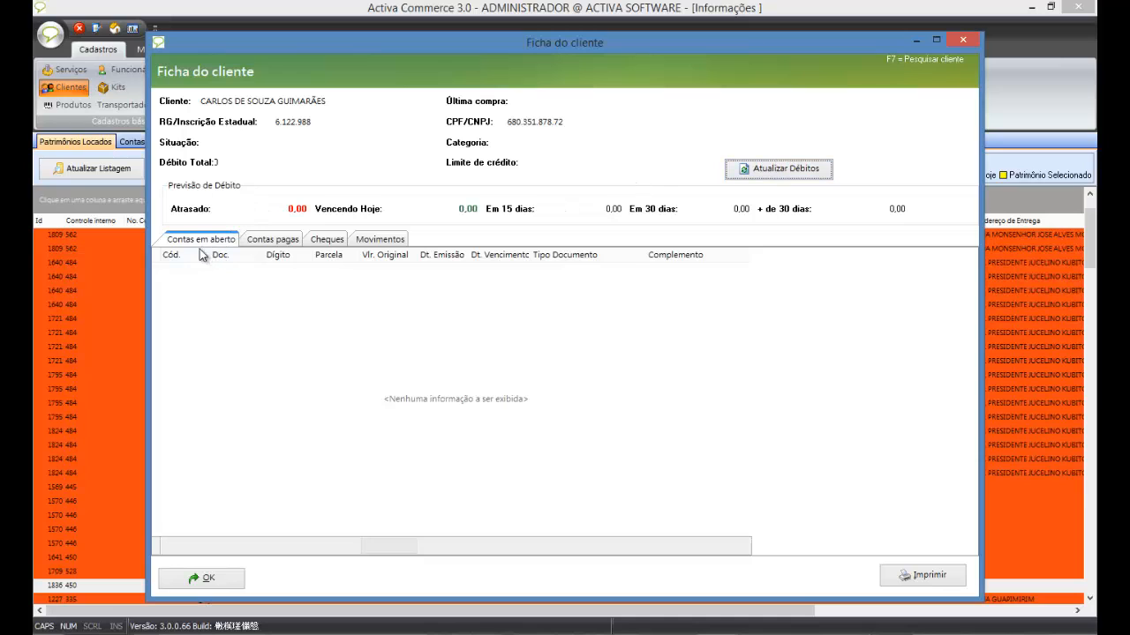
{"action": "left_click", "coordinate": [270, 241]}
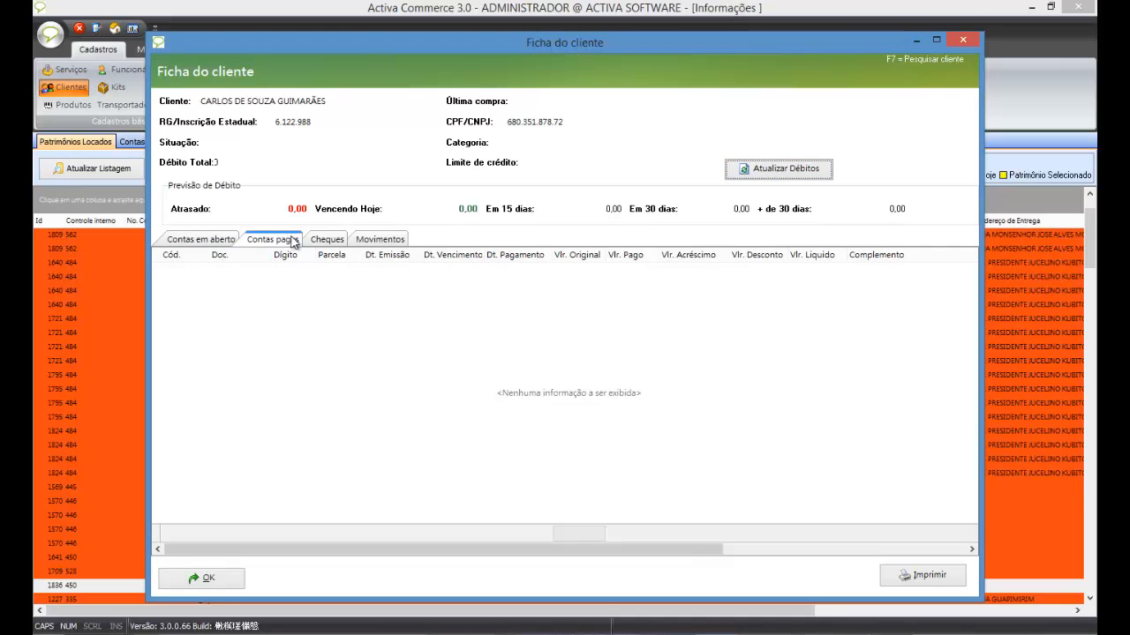
{"action": "left_click", "coordinate": [325, 240]}
{"action": "left_click", "coordinate": [366, 242]}
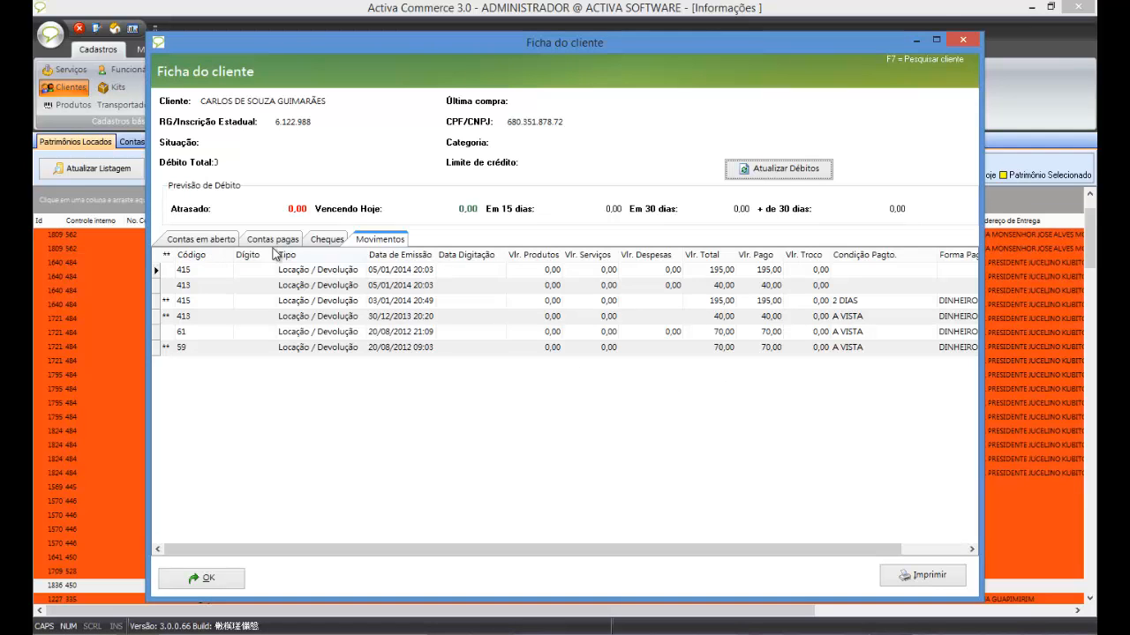
{"action": "left_click", "coordinate": [234, 240]}
Preview the client's printable account report, then close it and the client list.
{"action": "left_click", "coordinate": [944, 575]}
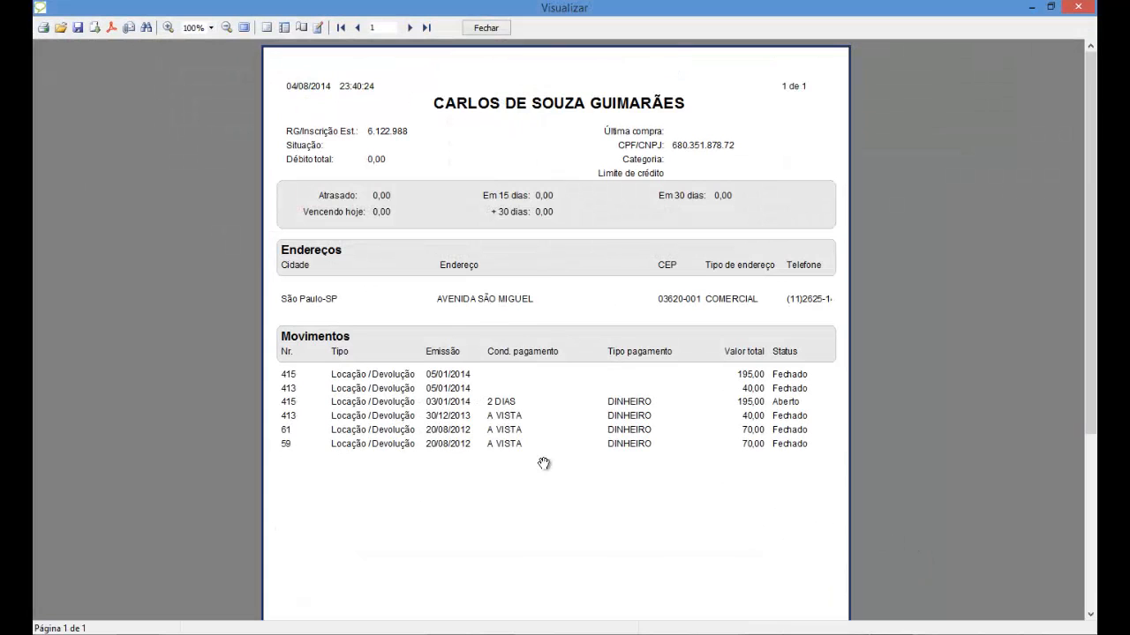
{"action": "left_click", "coordinate": [484, 27]}
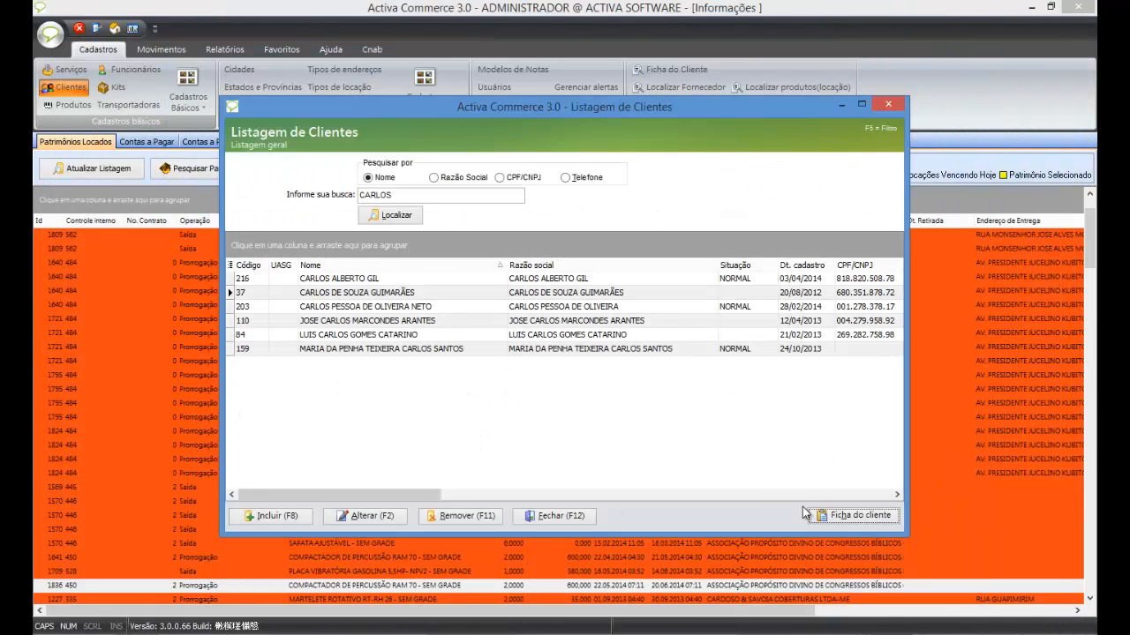
{"action": "left_click", "coordinate": [564, 519]}
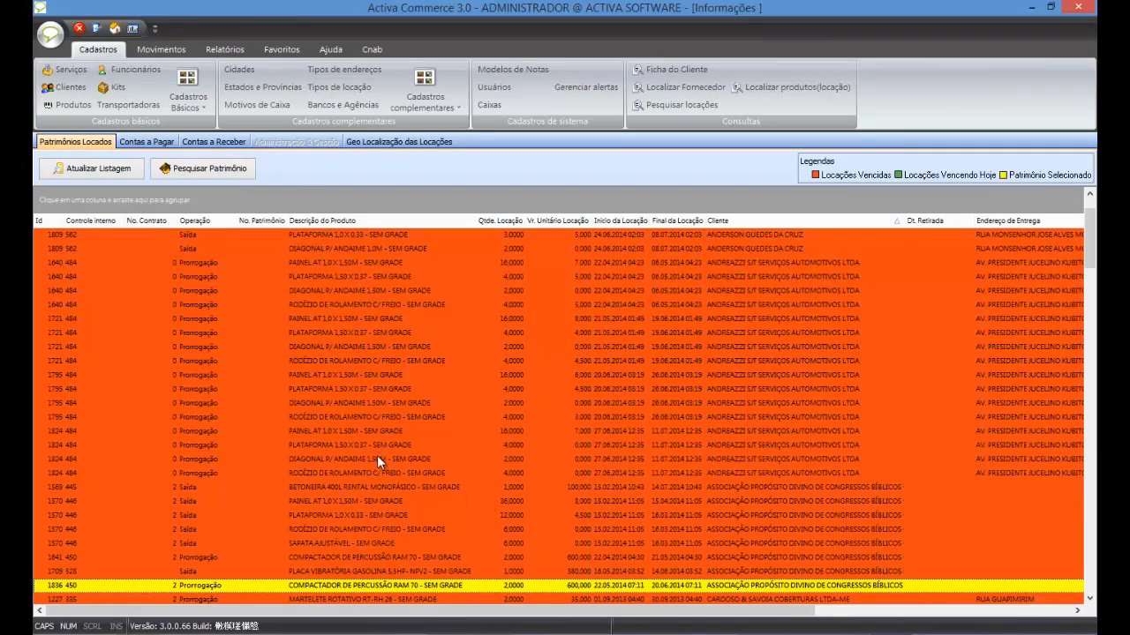
Reopen the client list and sort it by name in ascending order.
{"action": "left_click", "coordinate": [66, 90]}
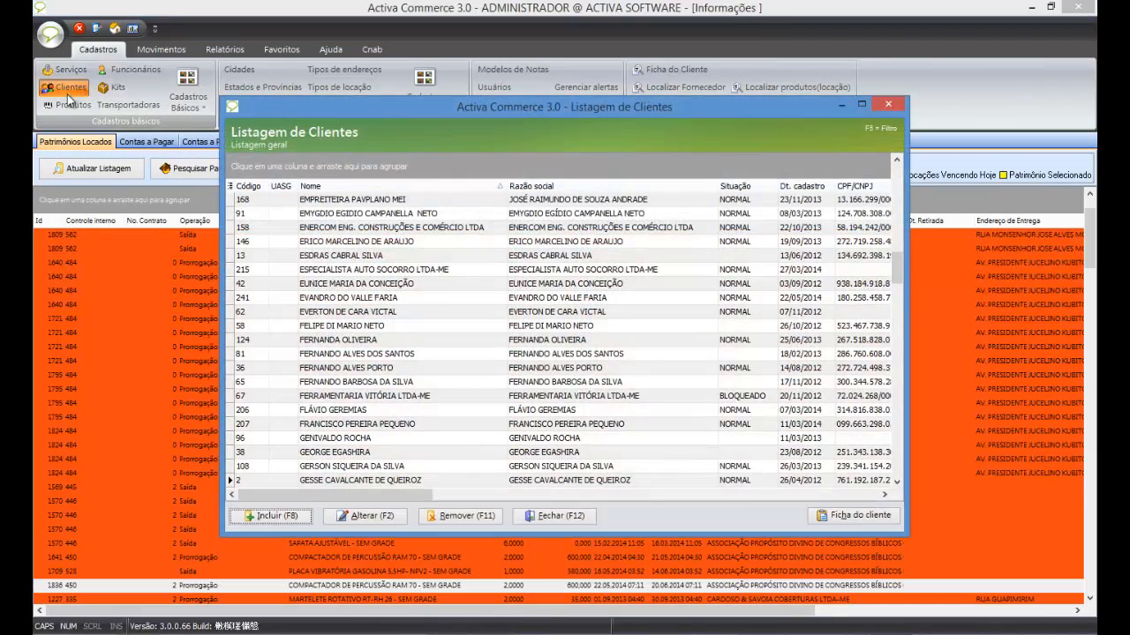
{"action": "left_click", "coordinate": [395, 185]}
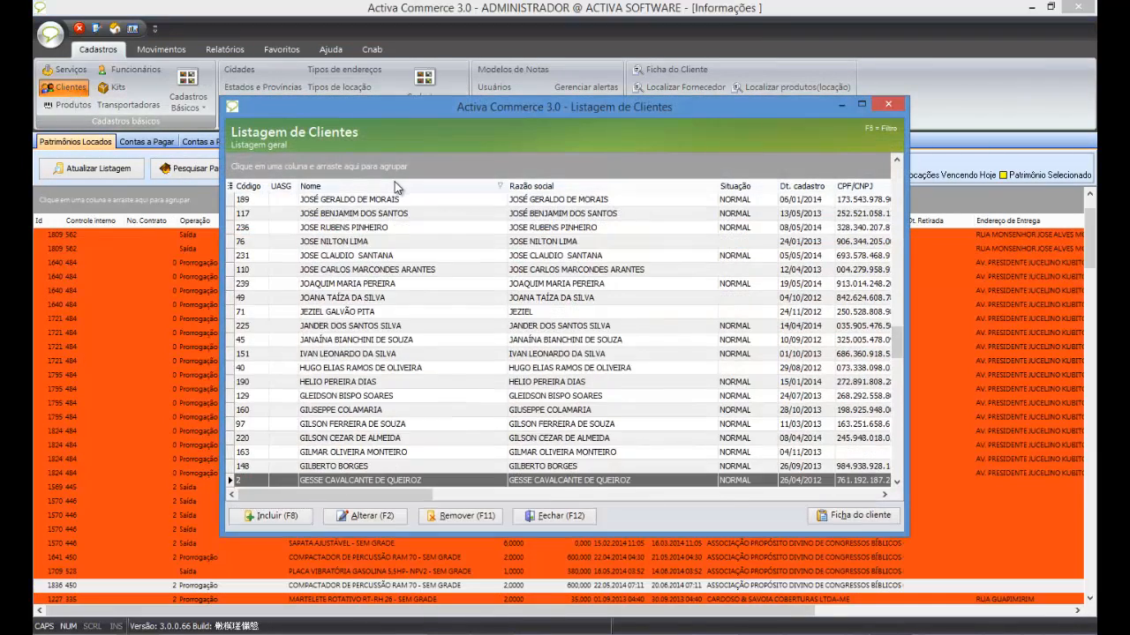
{"action": "scroll", "coordinate": [421, 322], "scroll_direction": "up", "scroll_amount": 3}
{"action": "scroll", "coordinate": [422, 322], "scroll_direction": "up", "scroll_amount": 20}
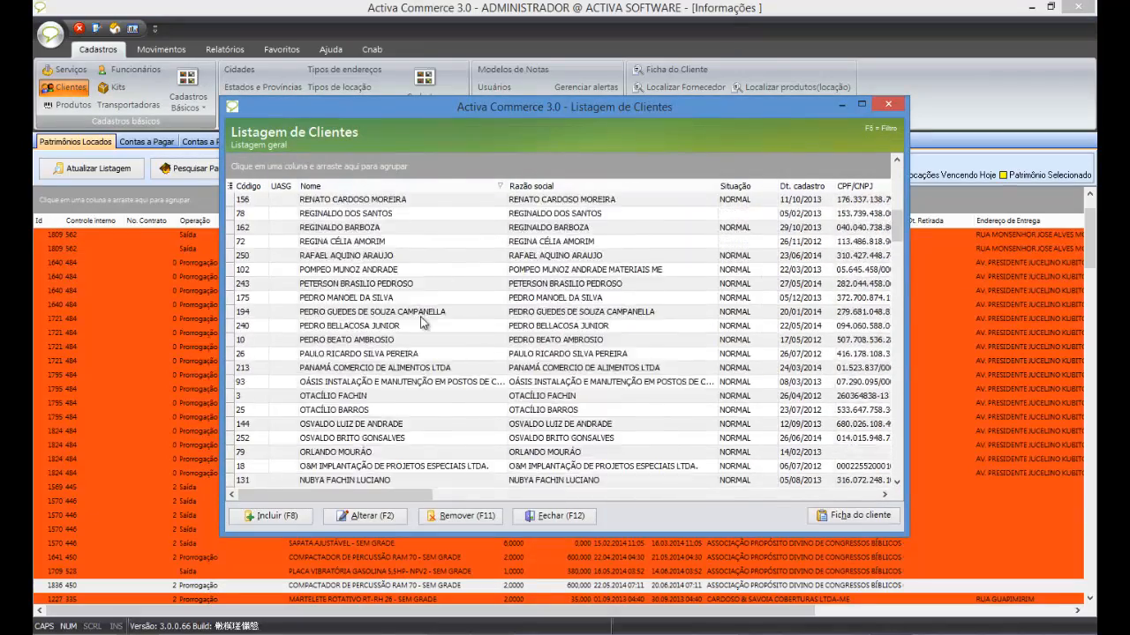
{"action": "left_click", "coordinate": [460, 185]}
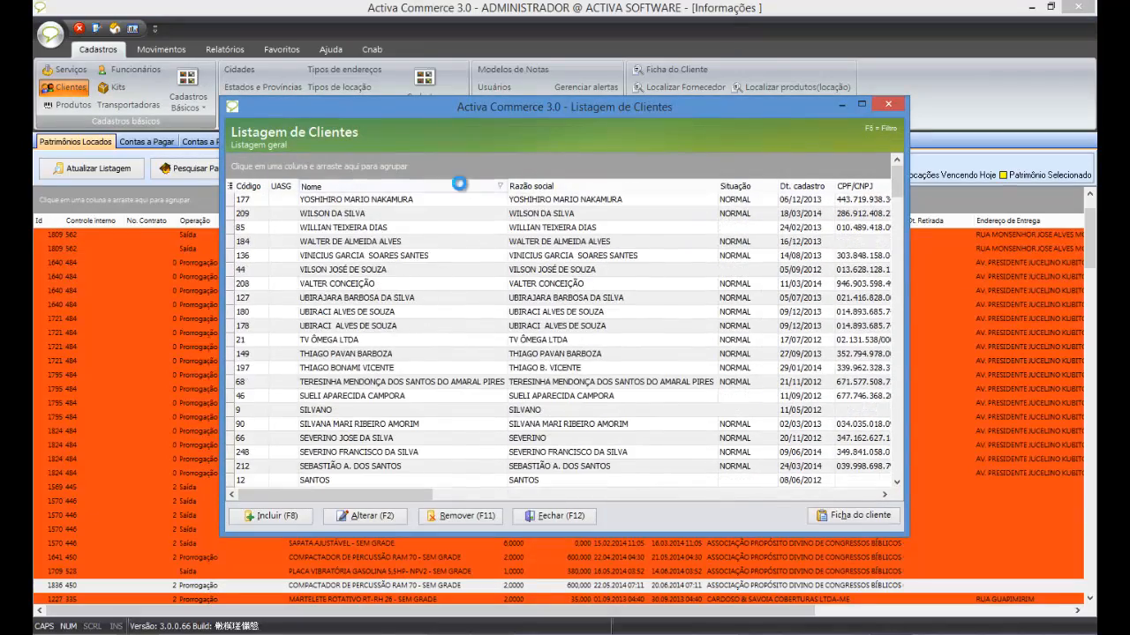
{"action": "scroll", "coordinate": [463, 239], "scroll_direction": "up", "scroll_amount": 12}
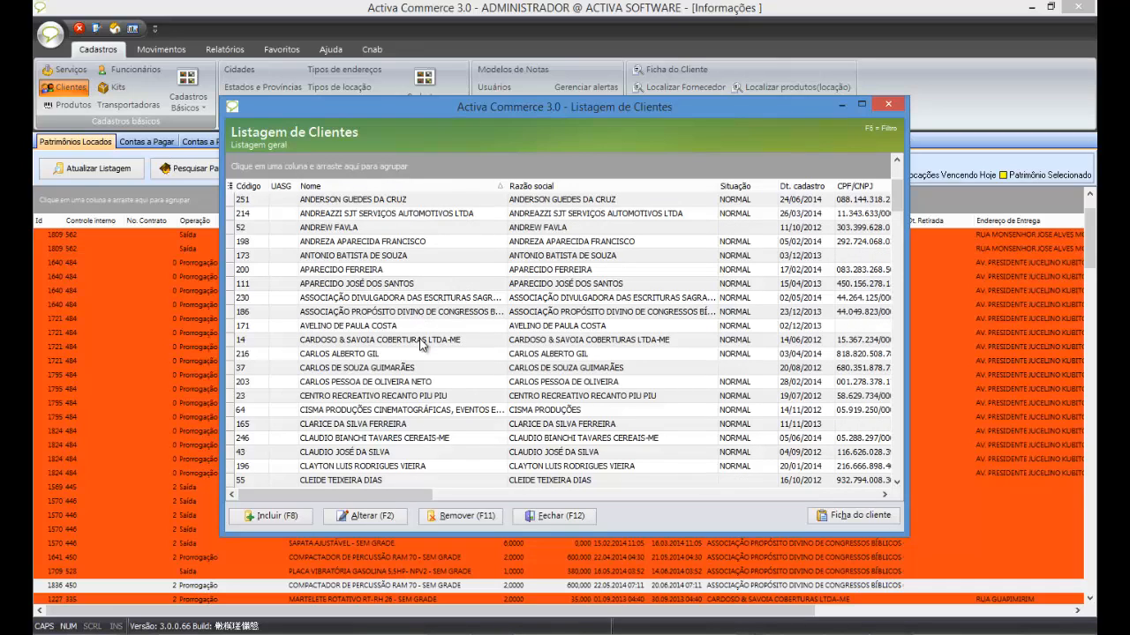
Check the association client's registration record, close it and reselect the association row.
{"action": "left_click", "coordinate": [405, 316]}
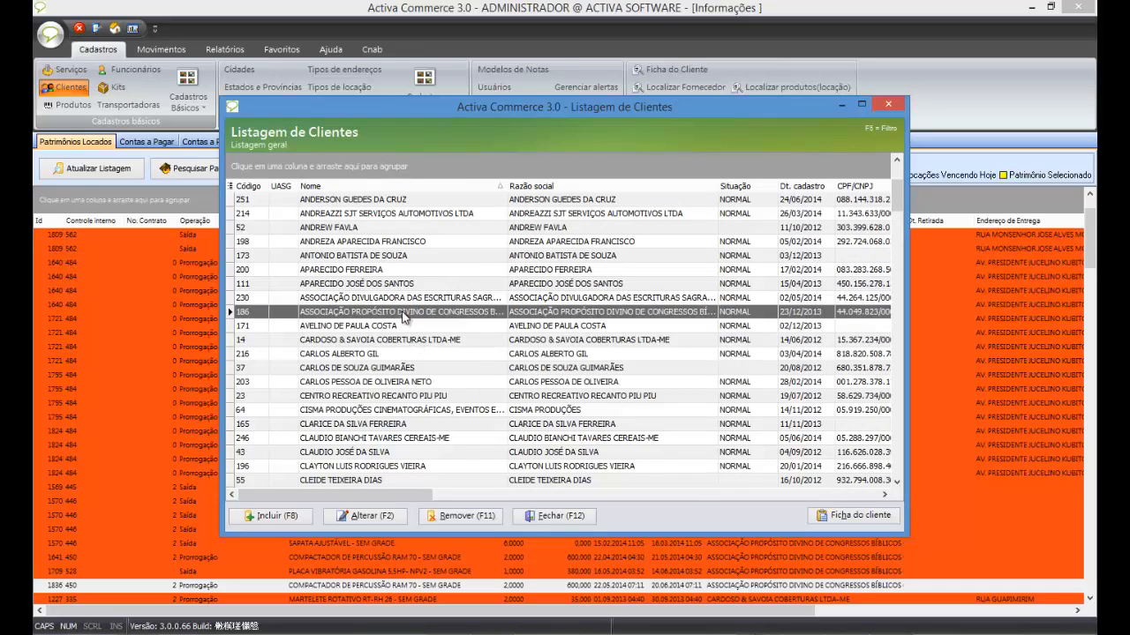
{"action": "double_click", "coordinate": [408, 311]}
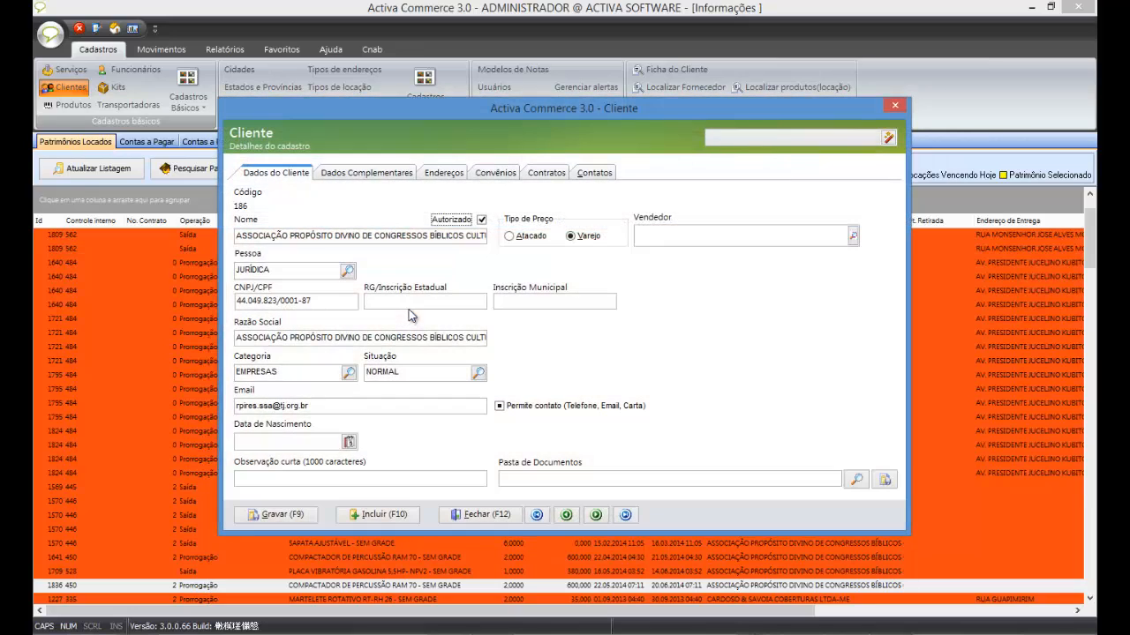
{"action": "left_click", "coordinate": [895, 108]}
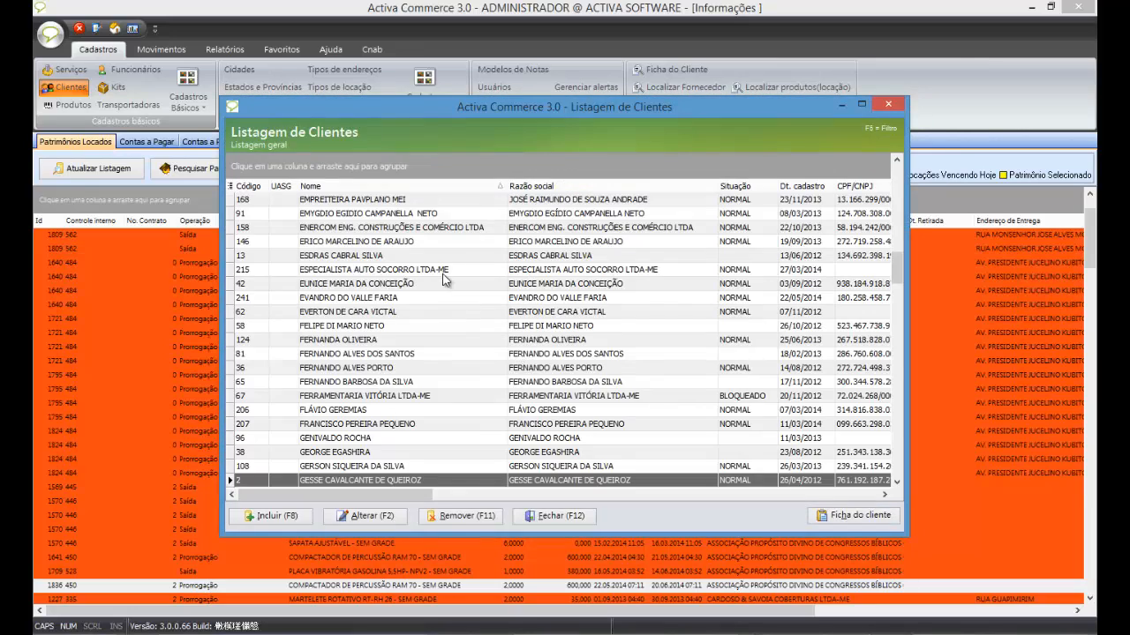
{"action": "left_click", "coordinate": [442, 271]}
{"action": "scroll", "coordinate": [441, 270], "scroll_direction": "up", "scroll_amount": 10}
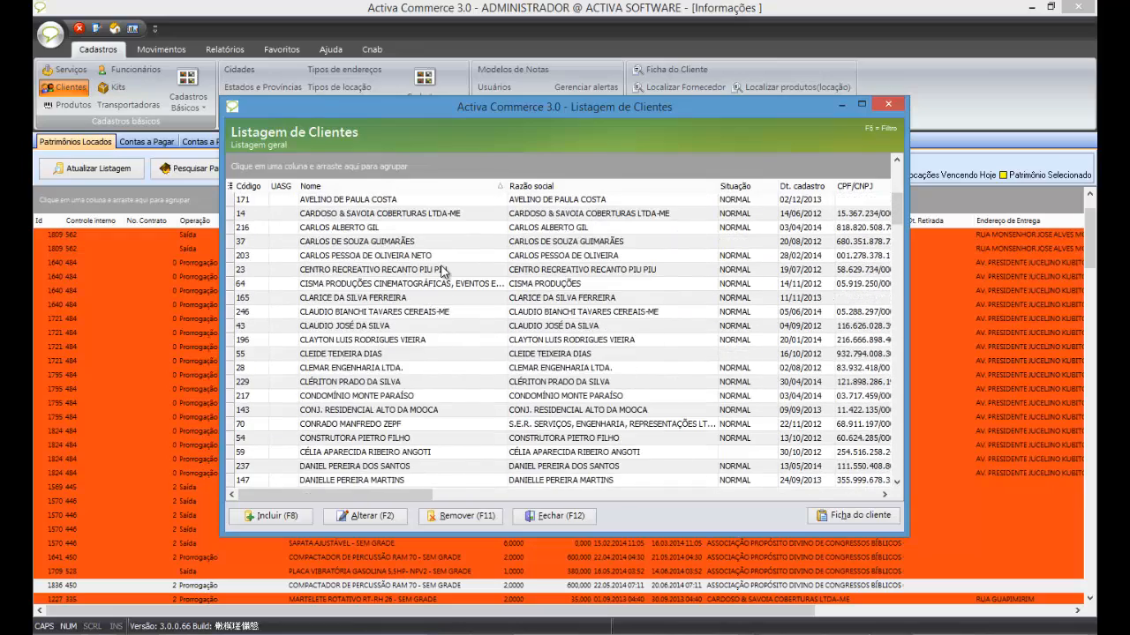
{"action": "scroll", "coordinate": [441, 271], "scroll_direction": "up", "scroll_amount": 5}
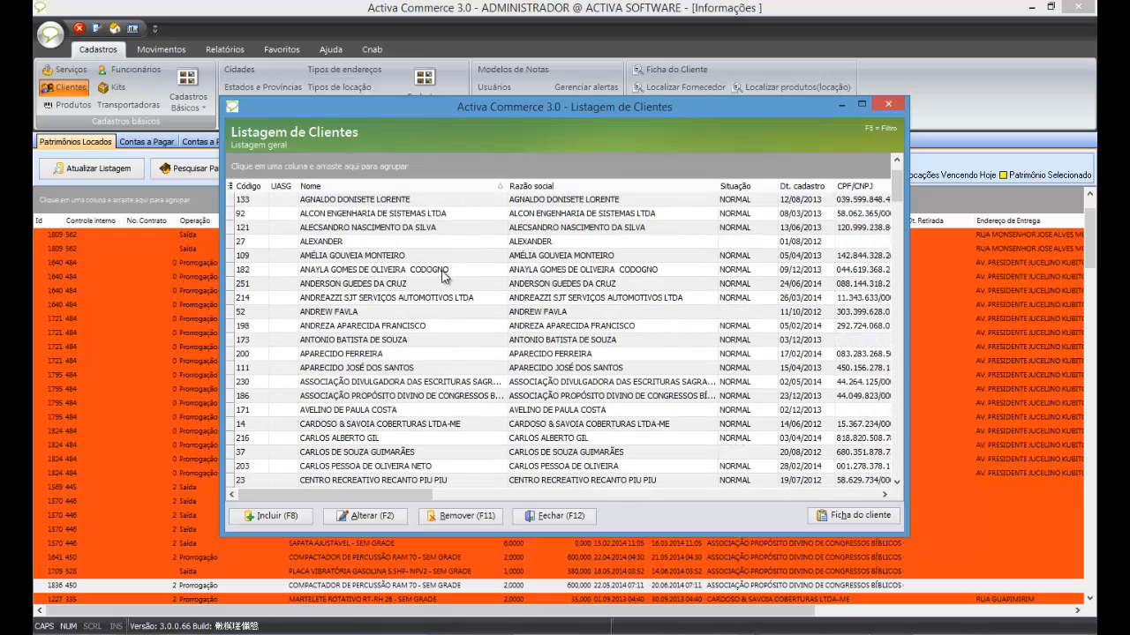
{"action": "left_click", "coordinate": [422, 398]}
Open the association's Ficha do cliente, browse paid accounts, cheques and movements, selecting the 01/04/2014 18:19 movement.
{"action": "left_click", "coordinate": [829, 515]}
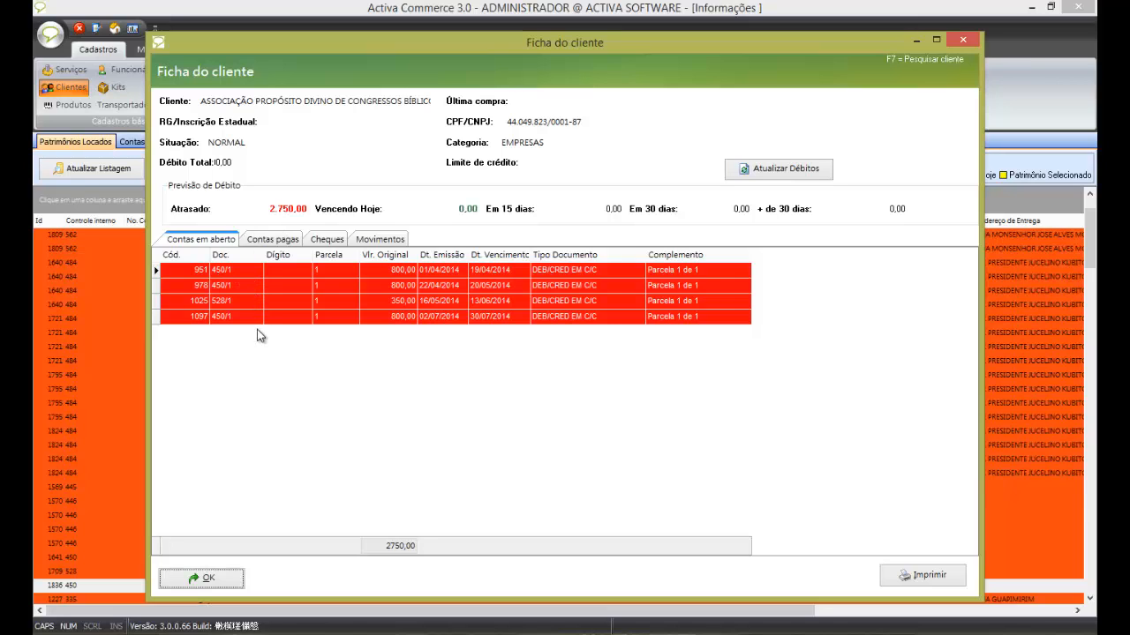
{"action": "left_click", "coordinate": [274, 239]}
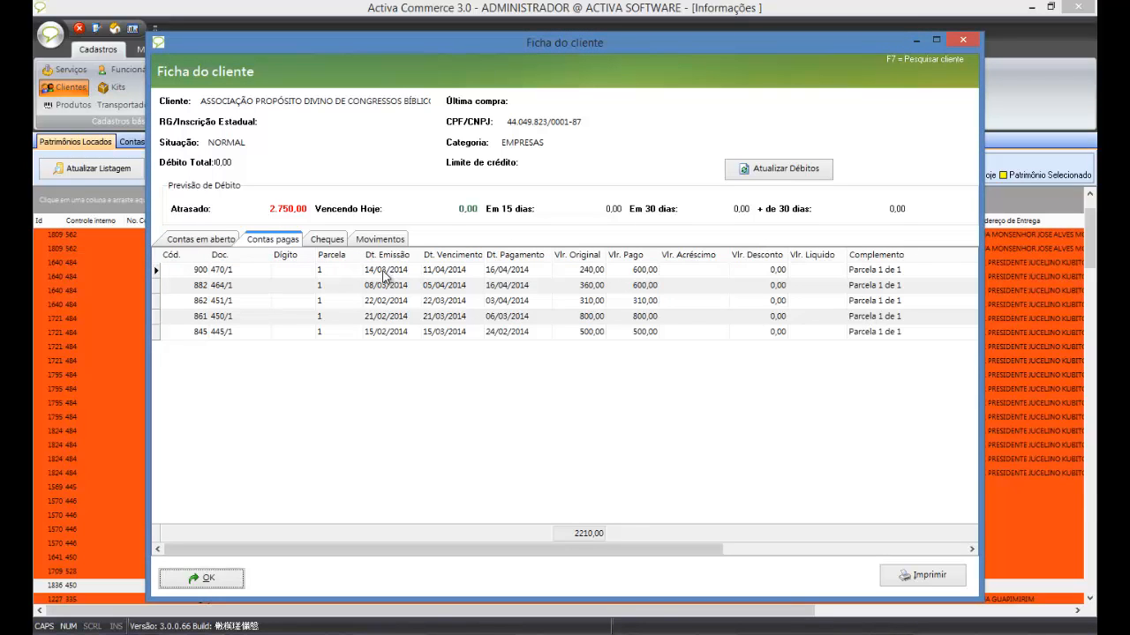
{"action": "left_click", "coordinate": [329, 242]}
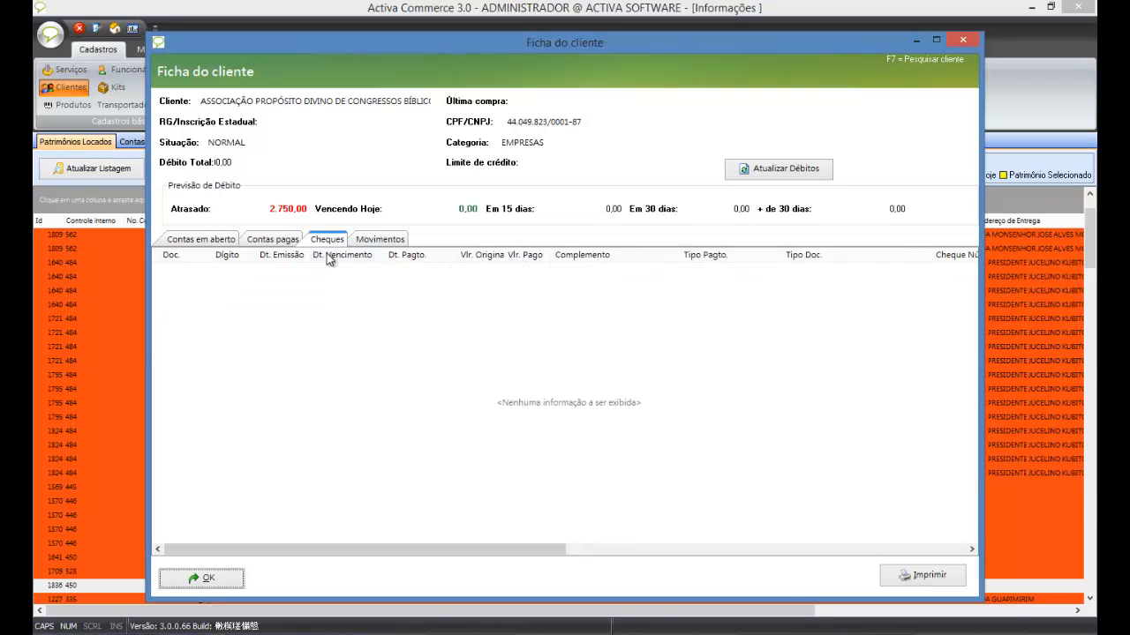
{"action": "left_click", "coordinate": [386, 242]}
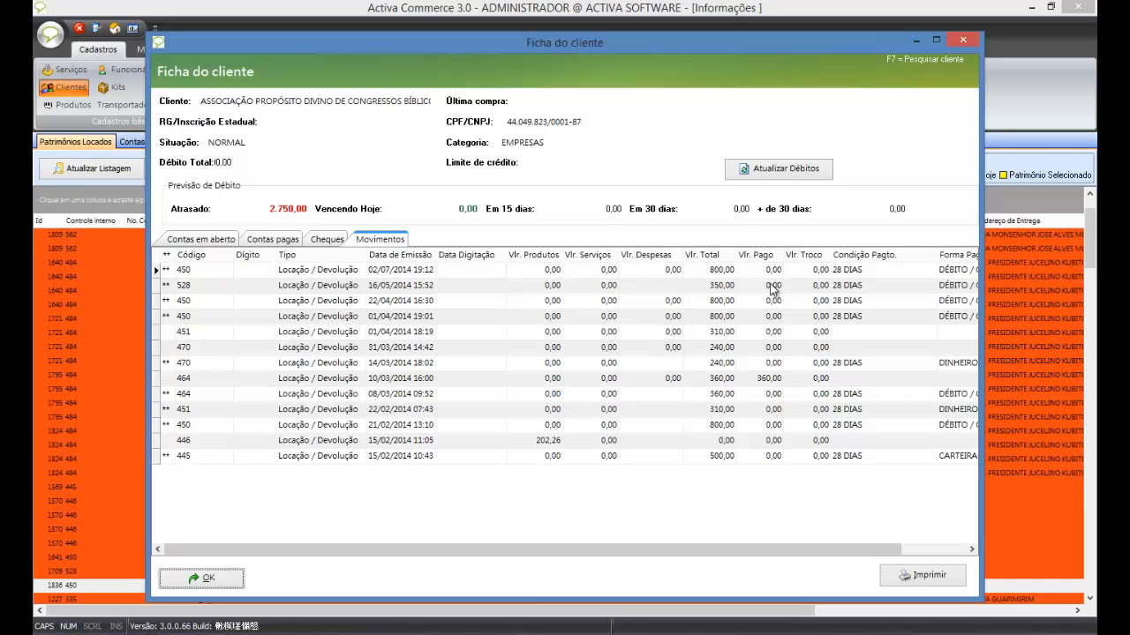
{"action": "left_click", "coordinate": [247, 339]}
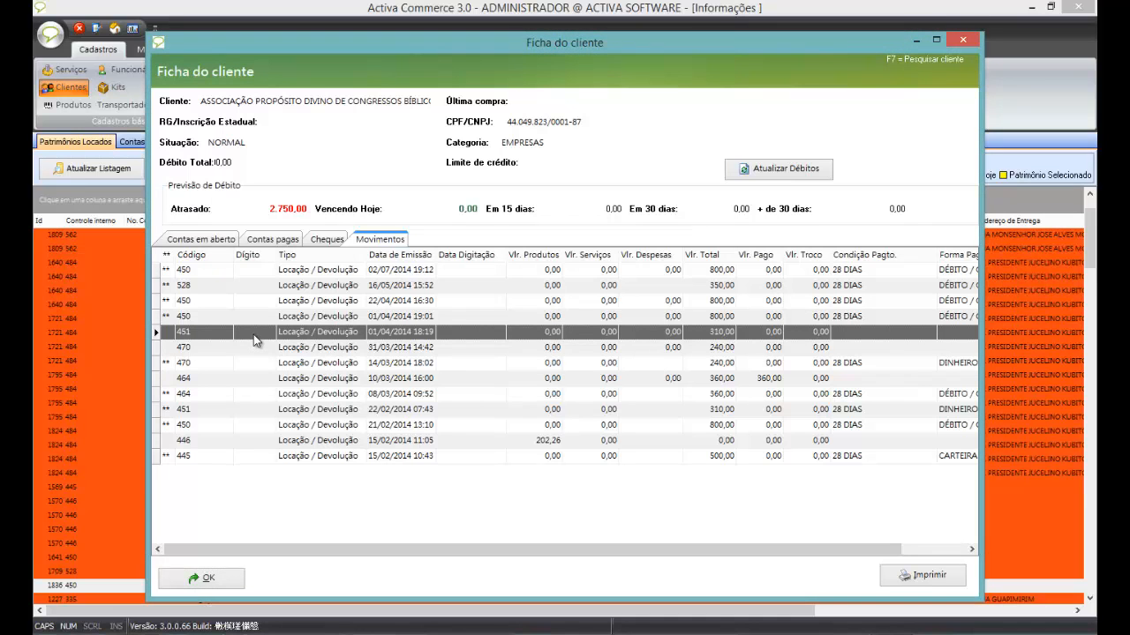
Preview the association's account report, close the preview, and start new client record 255.
{"action": "left_click", "coordinate": [905, 574]}
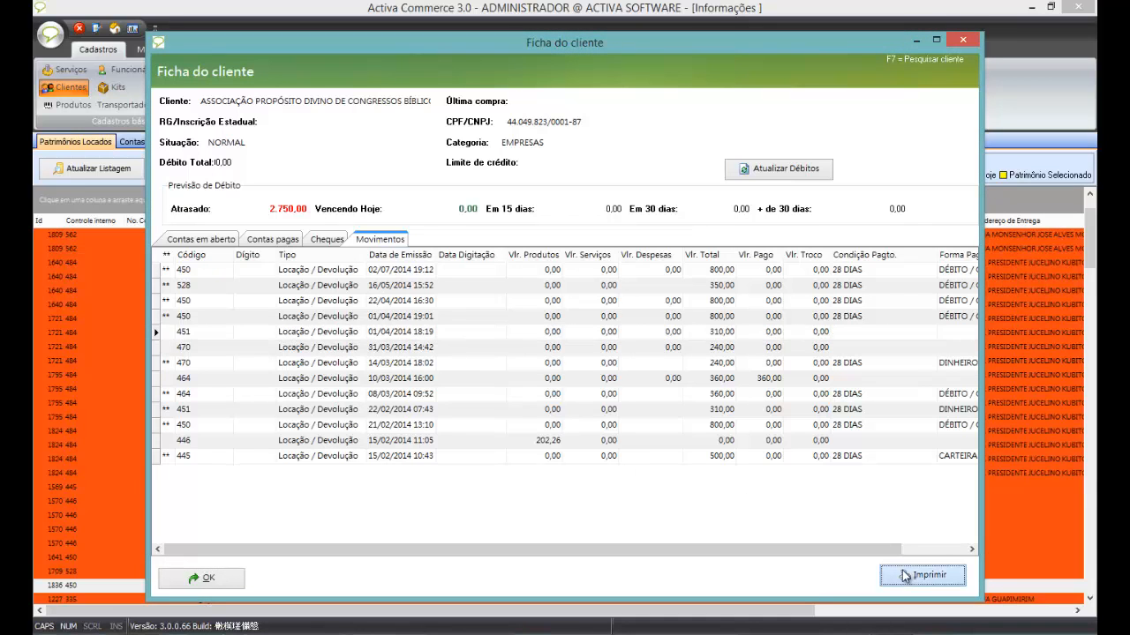
{"action": "scroll", "coordinate": [683, 356], "scroll_direction": "down", "scroll_amount": 5}
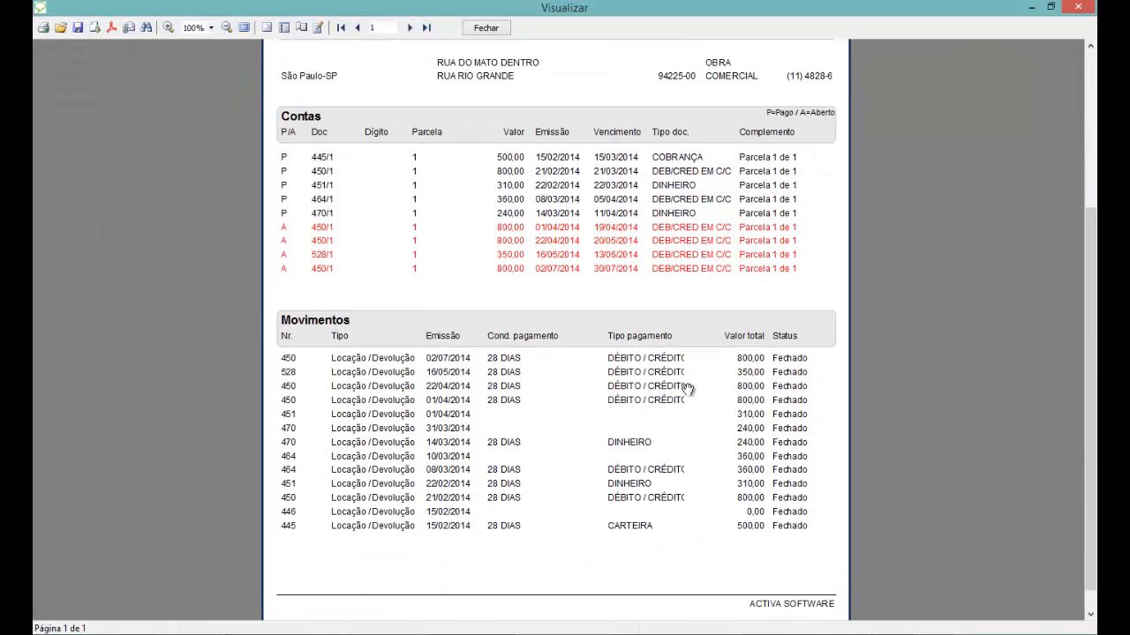
{"action": "scroll", "coordinate": [688, 393], "scroll_direction": "up", "scroll_amount": 5}
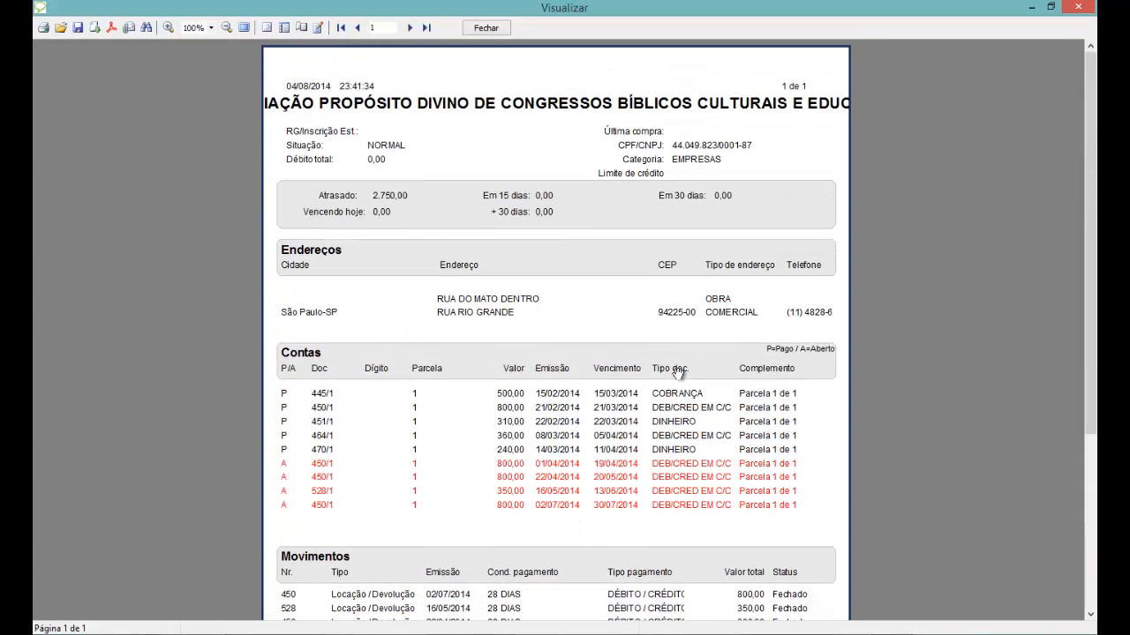
{"action": "left_click", "coordinate": [486, 27]}
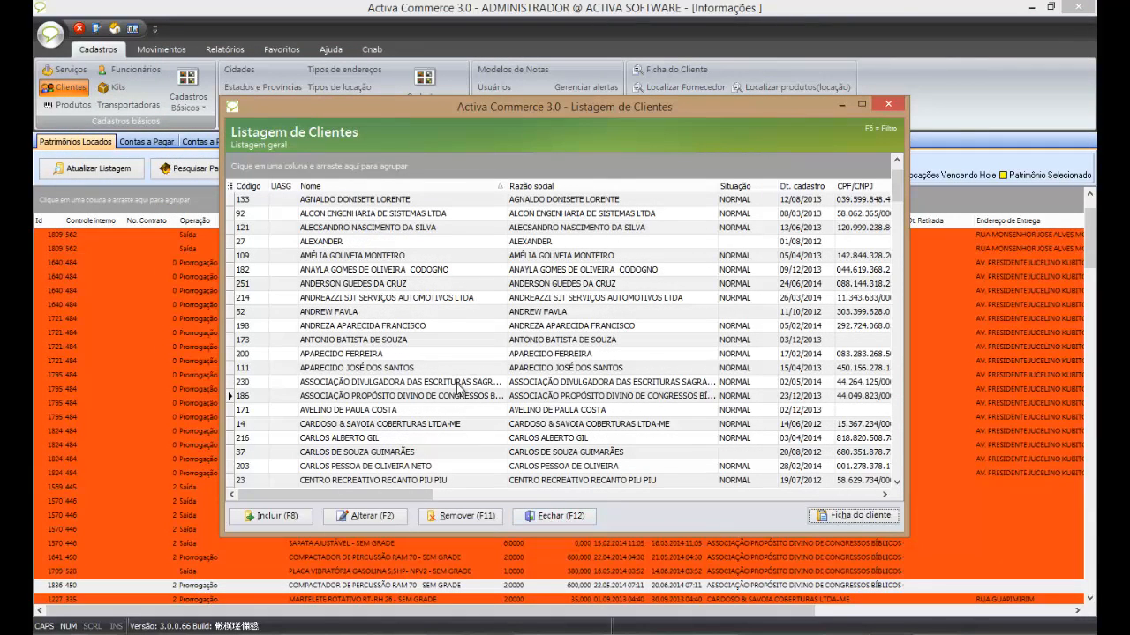
{"action": "left_click_drag", "start_coordinate": [897, 192], "coordinate": [925, 480]}
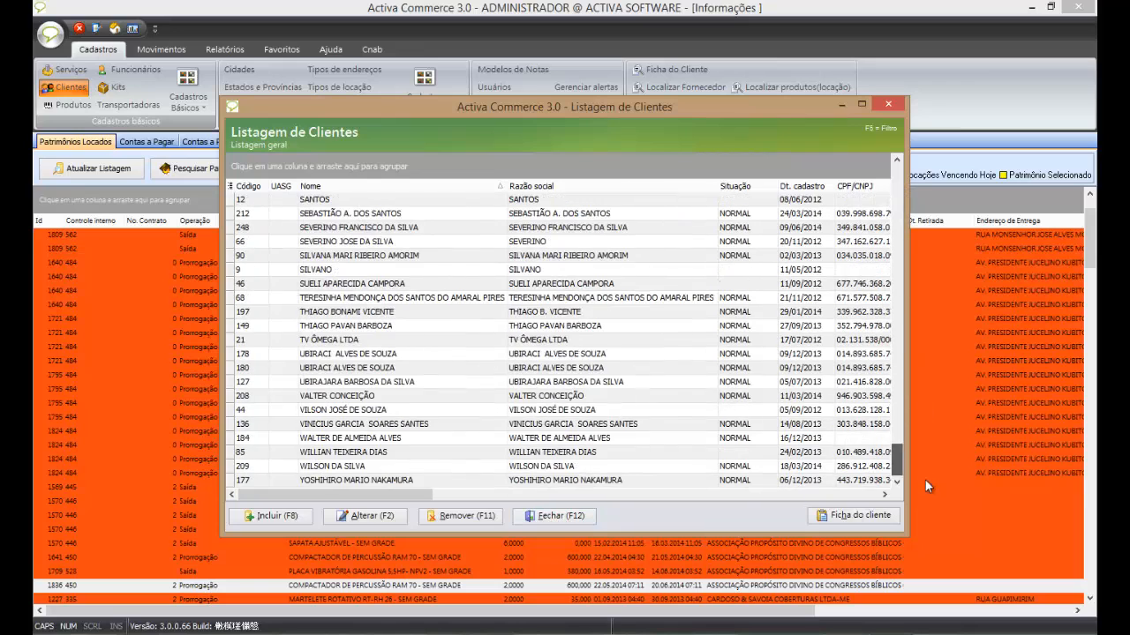
{"action": "left_click", "coordinate": [269, 515]}
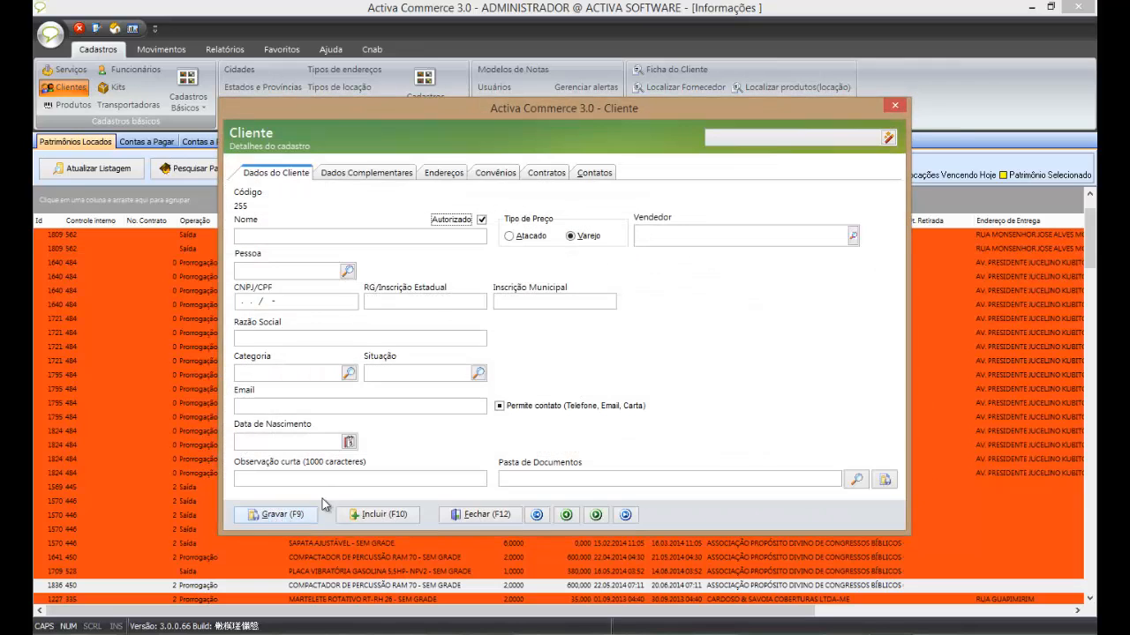
Enter the client's full name and set Pessoa to FÍSICA.
{"action": "left_click", "coordinate": [341, 236]}
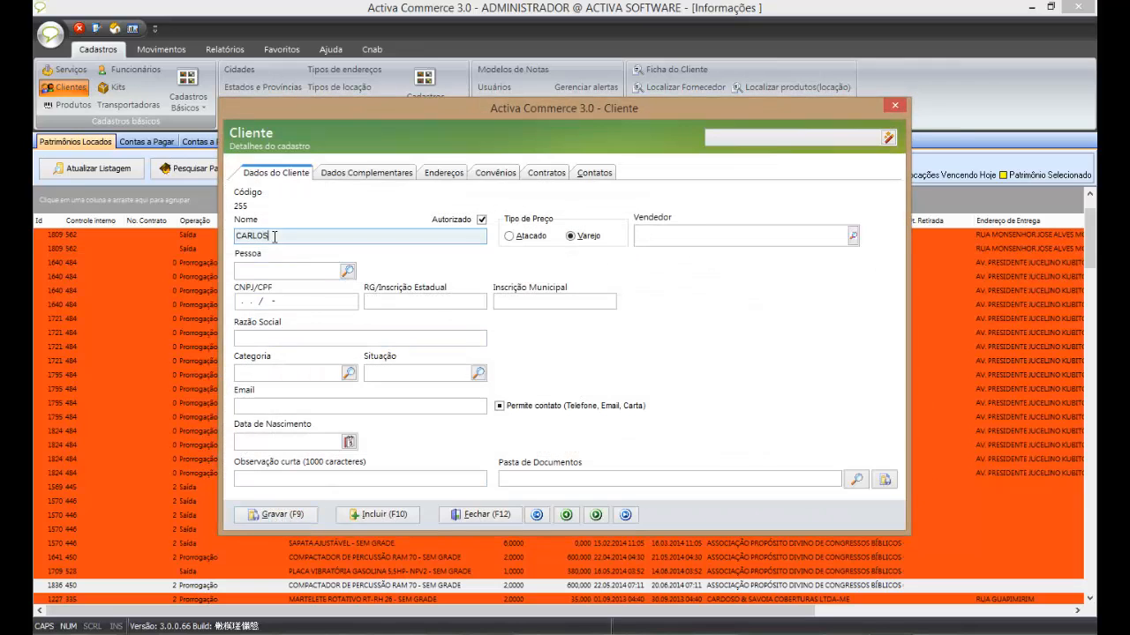
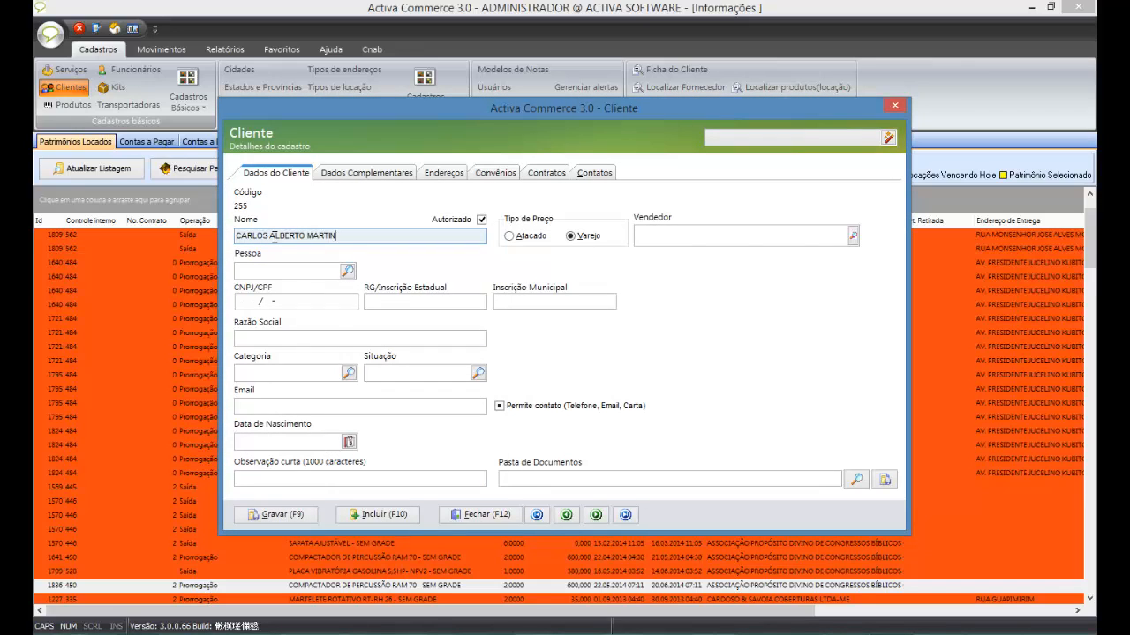
{"action": "key", "text": "Tab"}
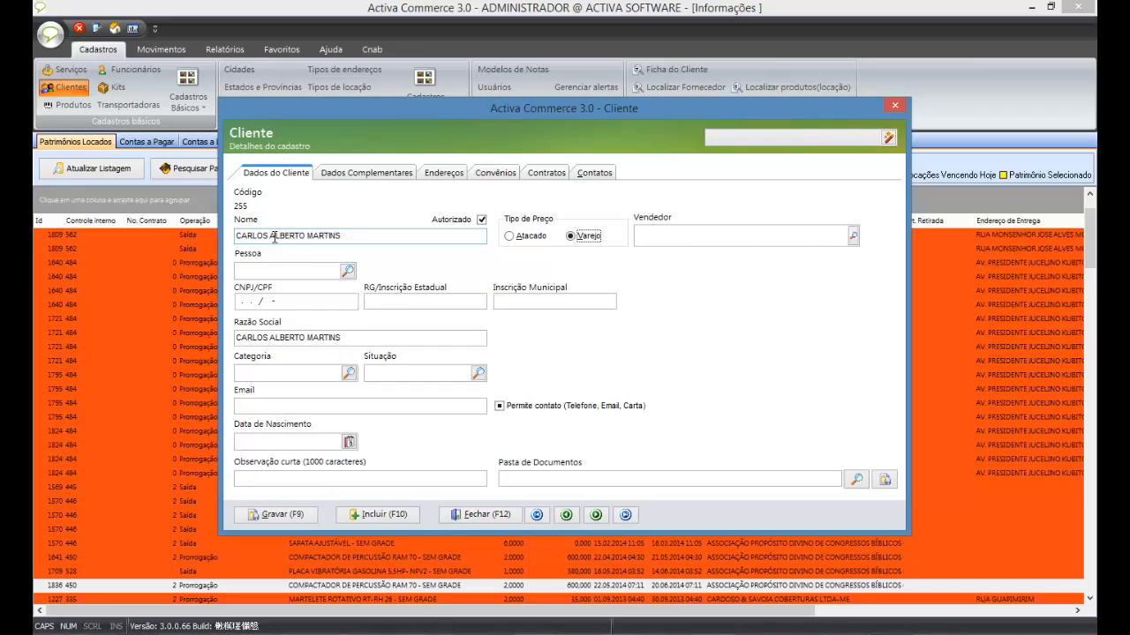
{"action": "left_click", "coordinate": [346, 272]}
{"action": "left_click", "coordinate": [291, 302]}
Enter the client's CPF, dismiss the 'CPF incorreto' warning, re-enter the valid CPF and skip the registration fields.
{"action": "key", "text": "Tab"}
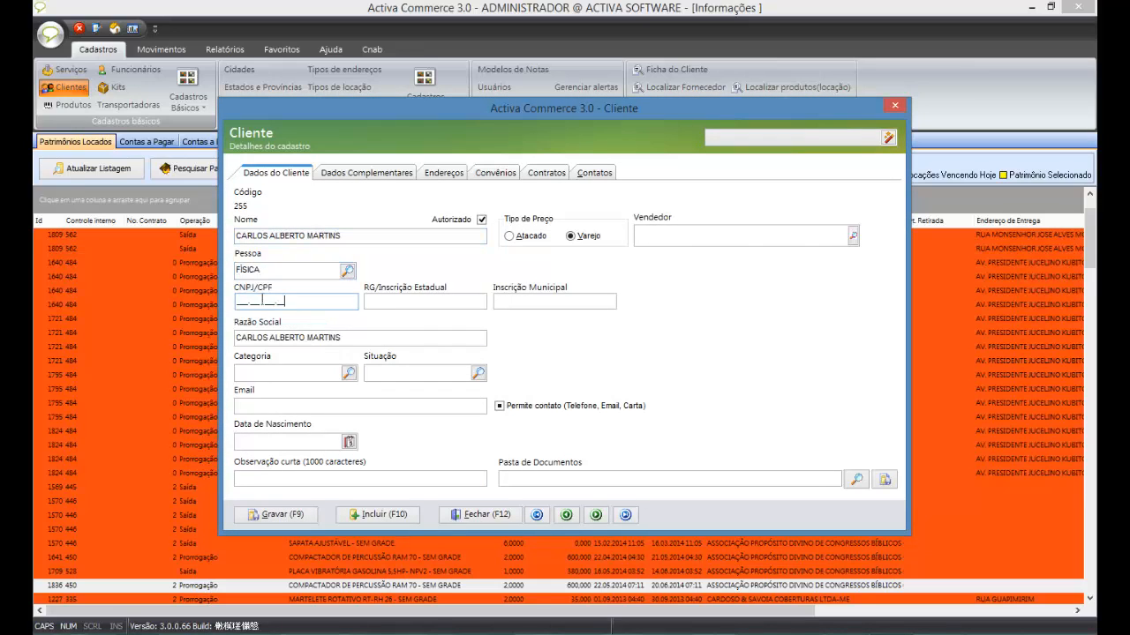
{"action": "key", "text": "Tab"}
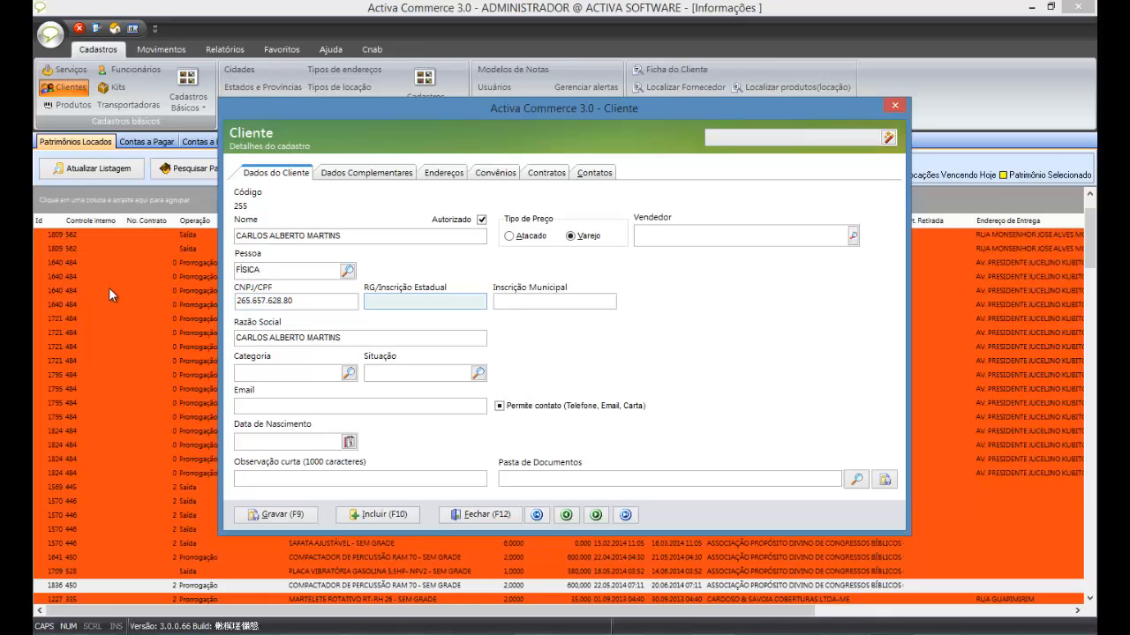
{"action": "key", "text": "shift+Tab"}
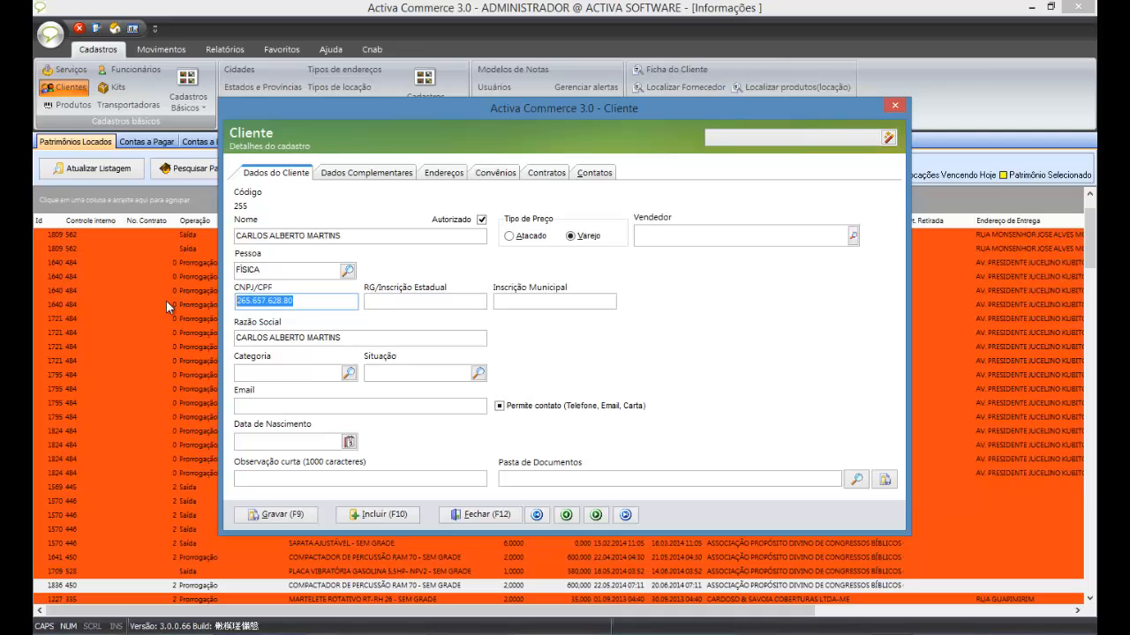
{"action": "key", "text": "Tab"}
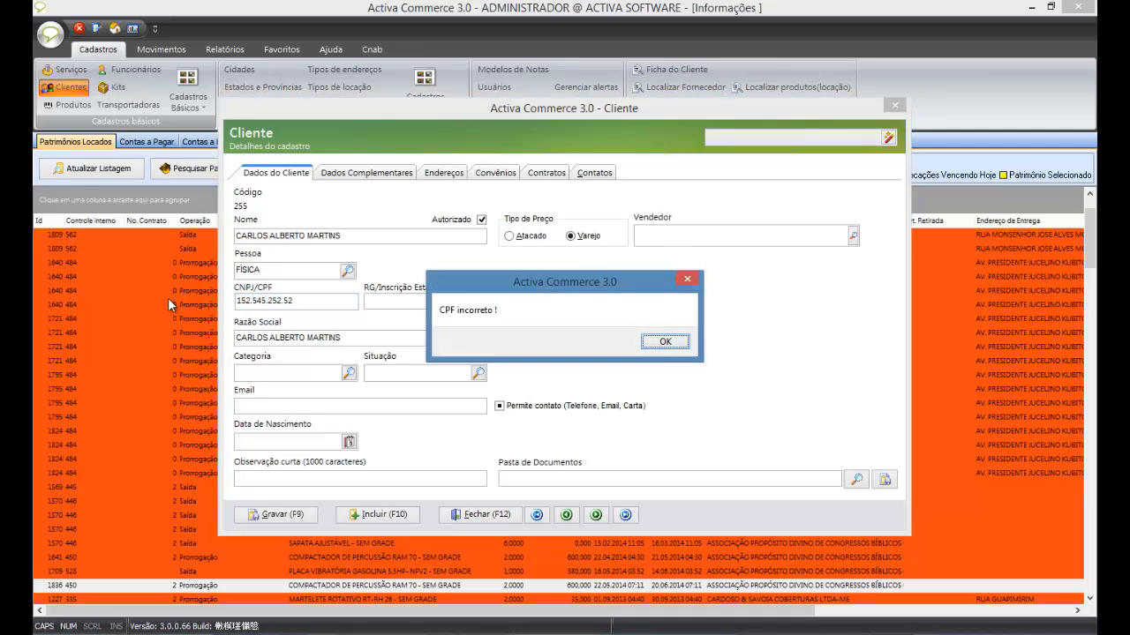
{"action": "left_click", "coordinate": [680, 344]}
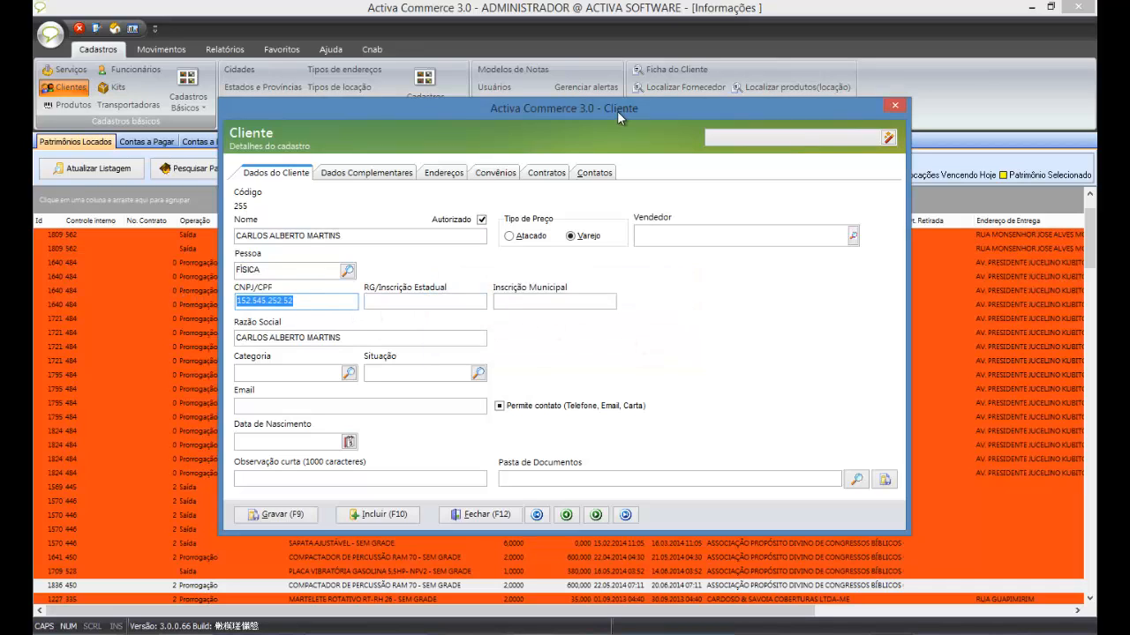
{"action": "key", "text": "Tab"}
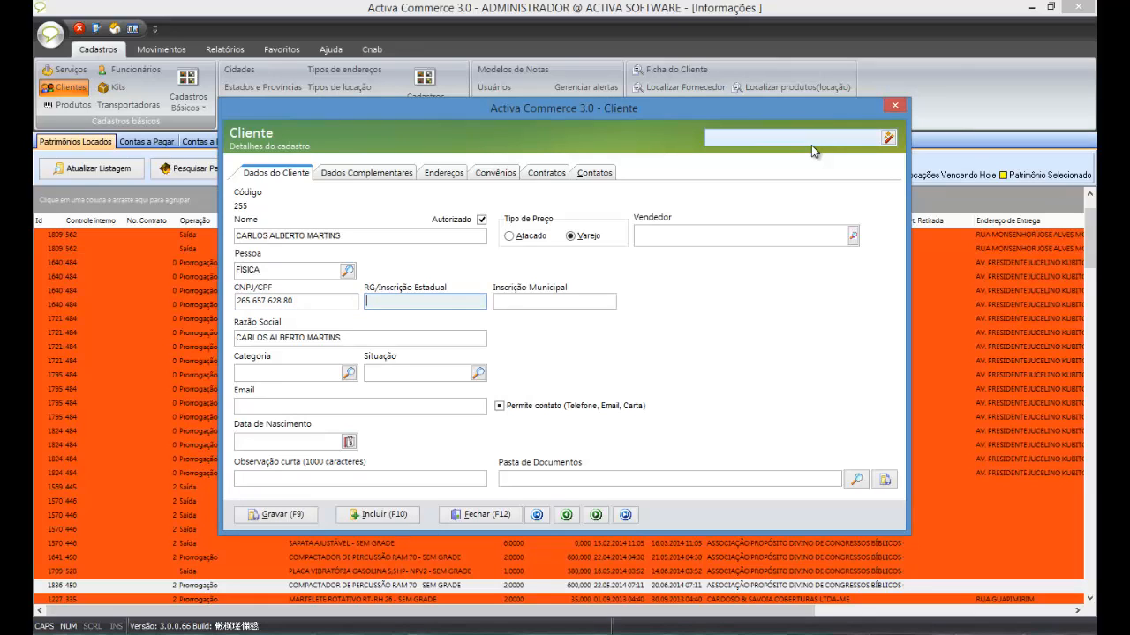
{"action": "key", "text": "Tab"}
{"action": "key", "text": "Tab"}
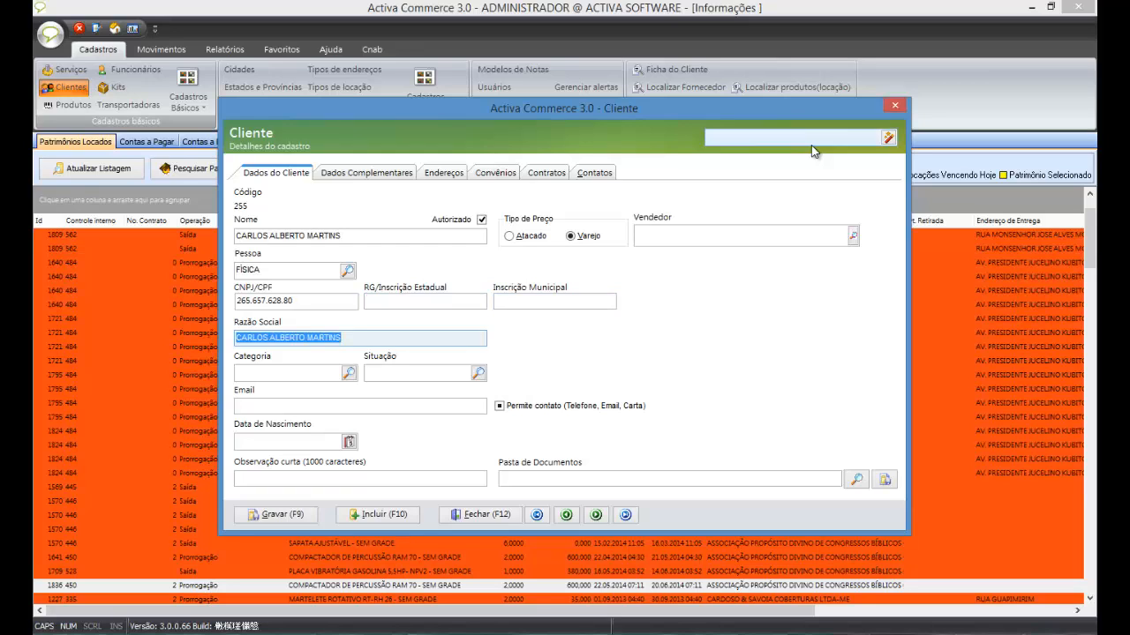
{"action": "key", "text": "Tab"}
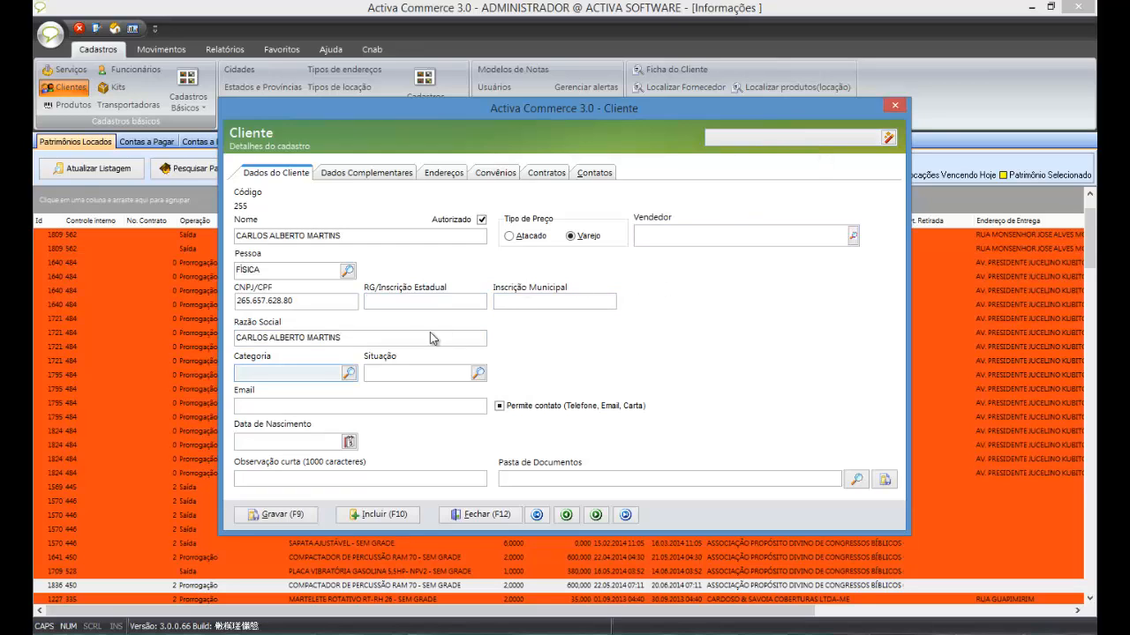
Set the client's category to PARTICULAR and status to NORMAL.
{"action": "left_click", "coordinate": [349, 373]}
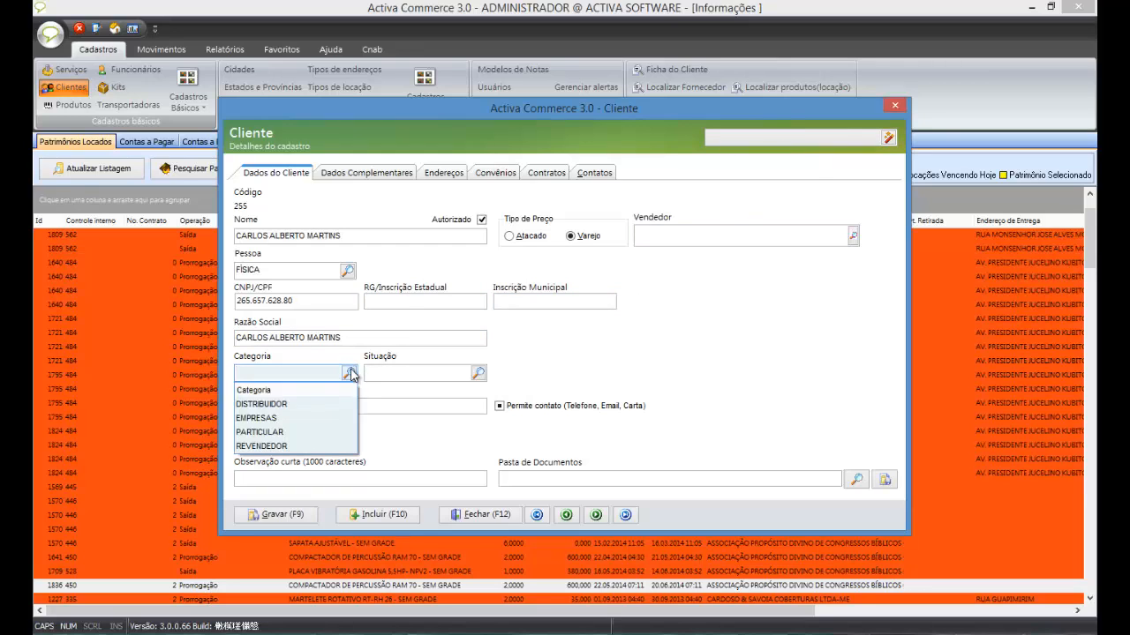
{"action": "left_click", "coordinate": [314, 432]}
{"action": "left_click", "coordinate": [477, 372]}
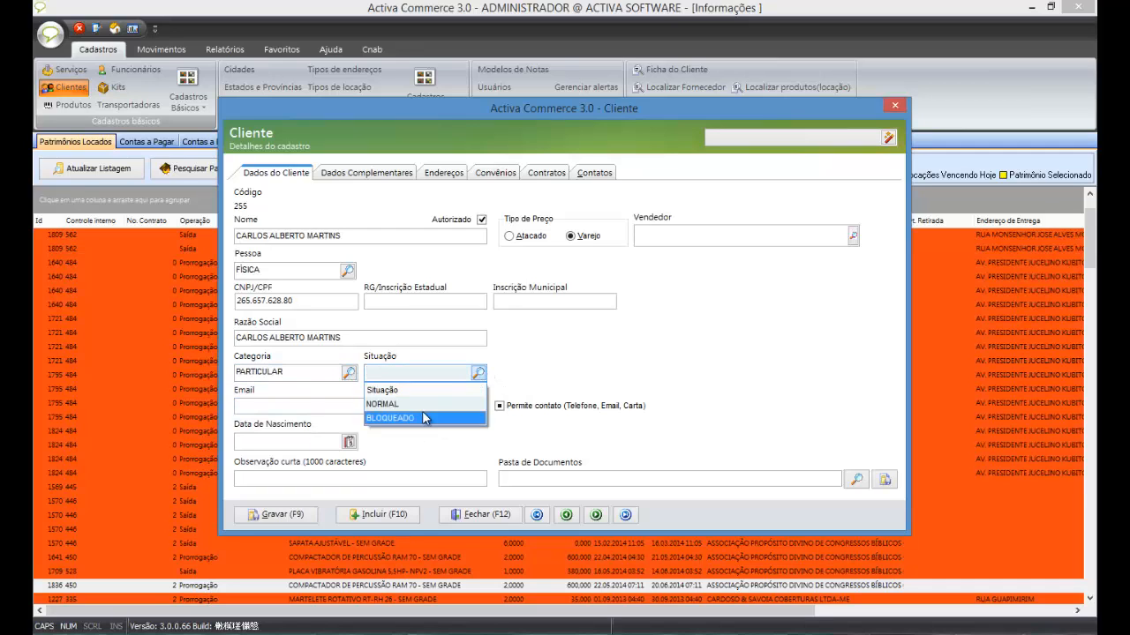
{"action": "left_click", "coordinate": [424, 417]}
{"action": "left_click", "coordinate": [479, 375]}
{"action": "left_click", "coordinate": [410, 404]}
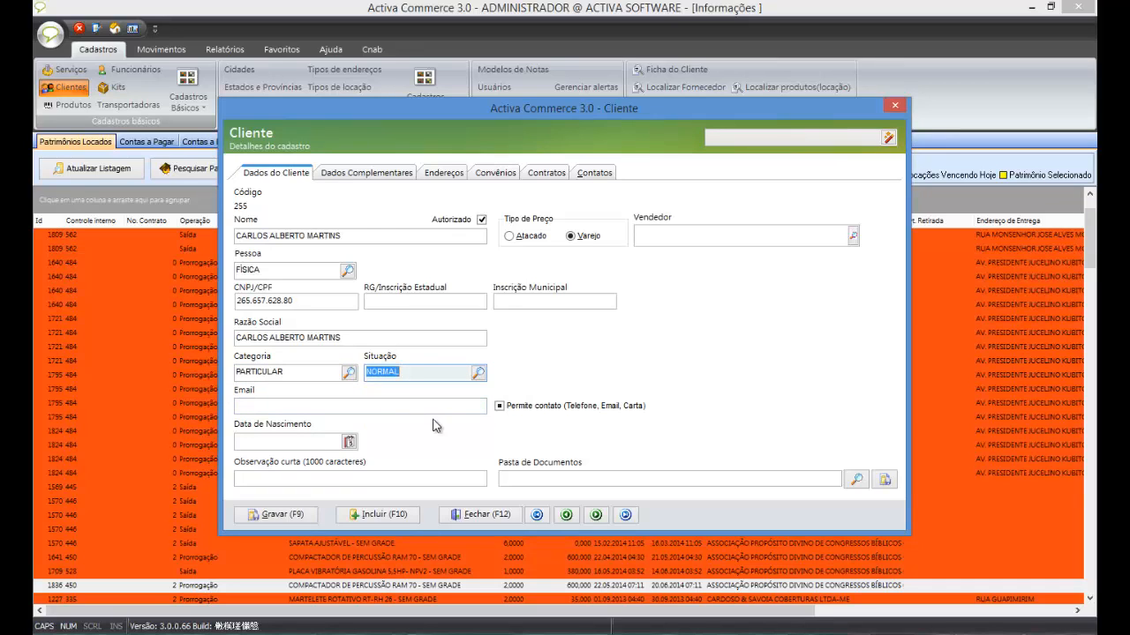
Fill in the e-mail, contact permission and birth date, save, and open Dados Complementares.
{"action": "left_click", "coordinate": [411, 408]}
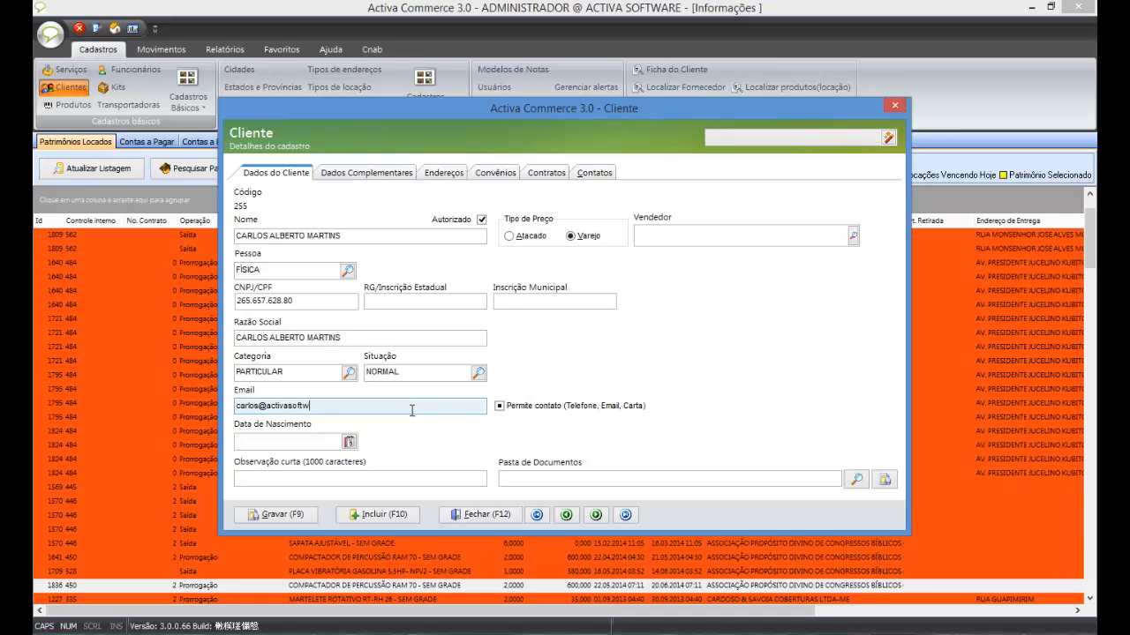
{"action": "key", "text": "Tab"}
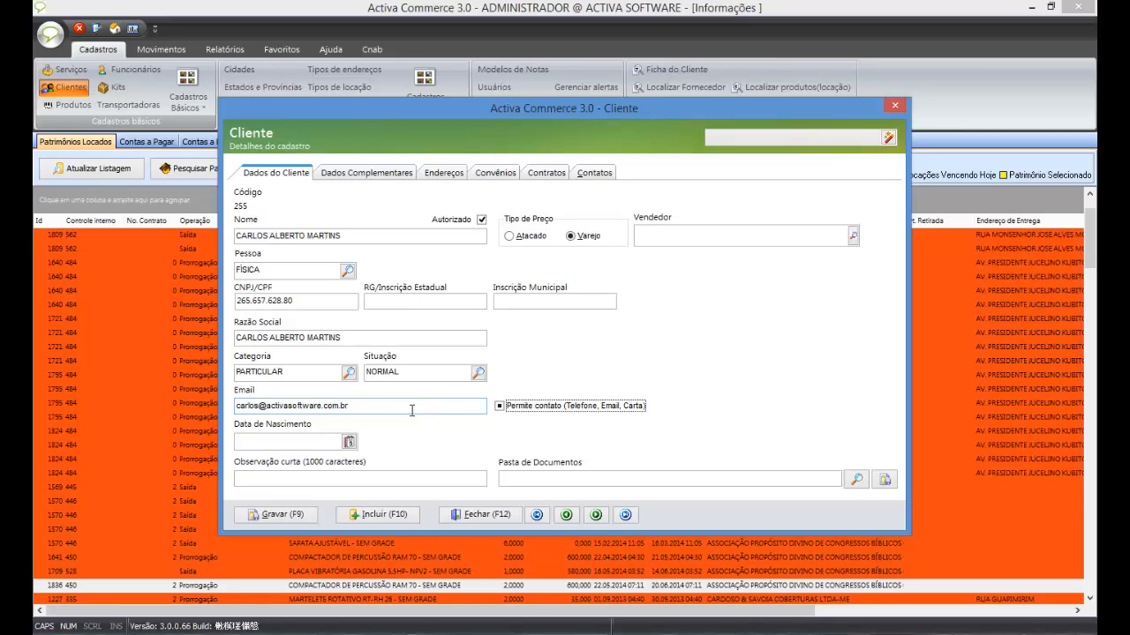
{"action": "left_click", "coordinate": [331, 440]}
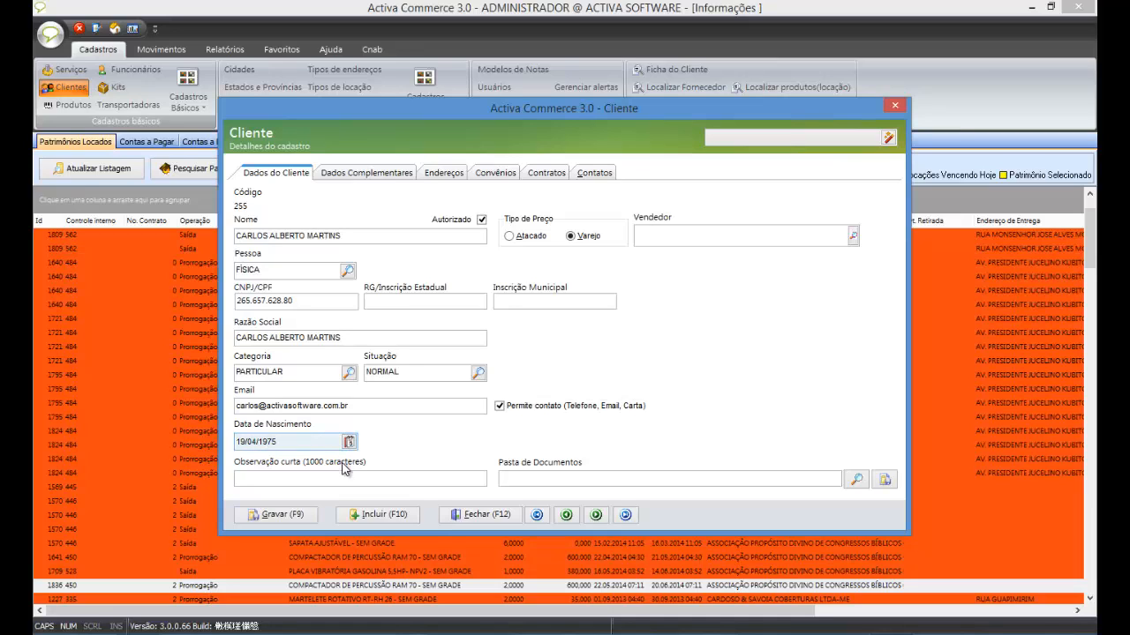
{"action": "left_click", "coordinate": [341, 477]}
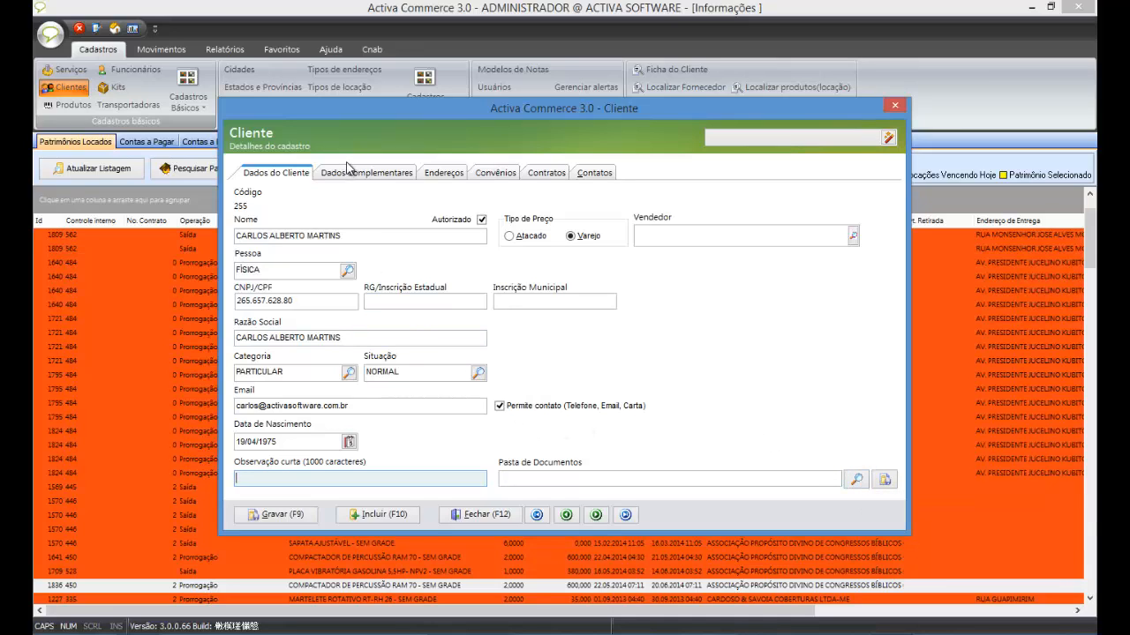
{"action": "left_click", "coordinate": [279, 519]}
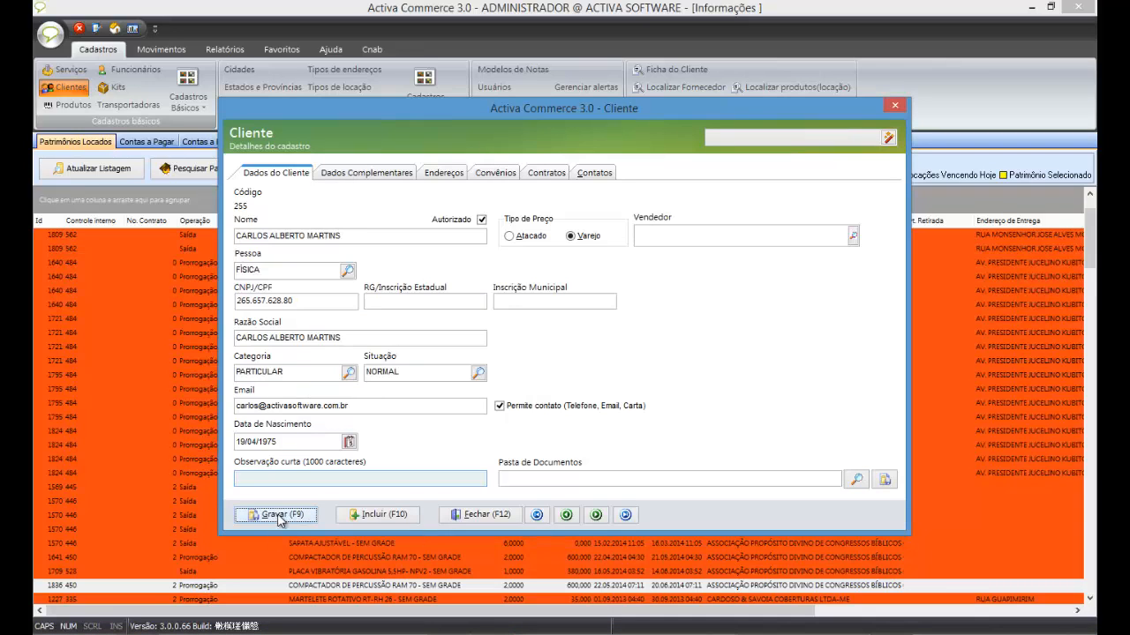
{"action": "left_click", "coordinate": [360, 175]}
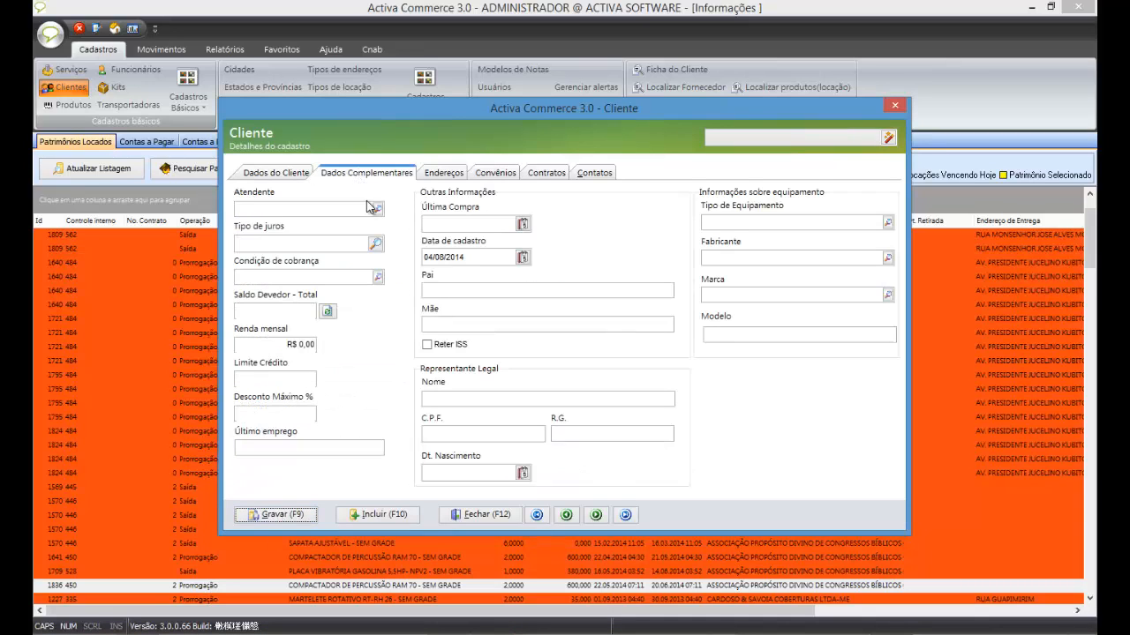
Leave Atendente, Tipo de juros and Condição de cobrança unchanged and view the empty Endereços tab.
{"action": "left_click", "coordinate": [377, 210]}
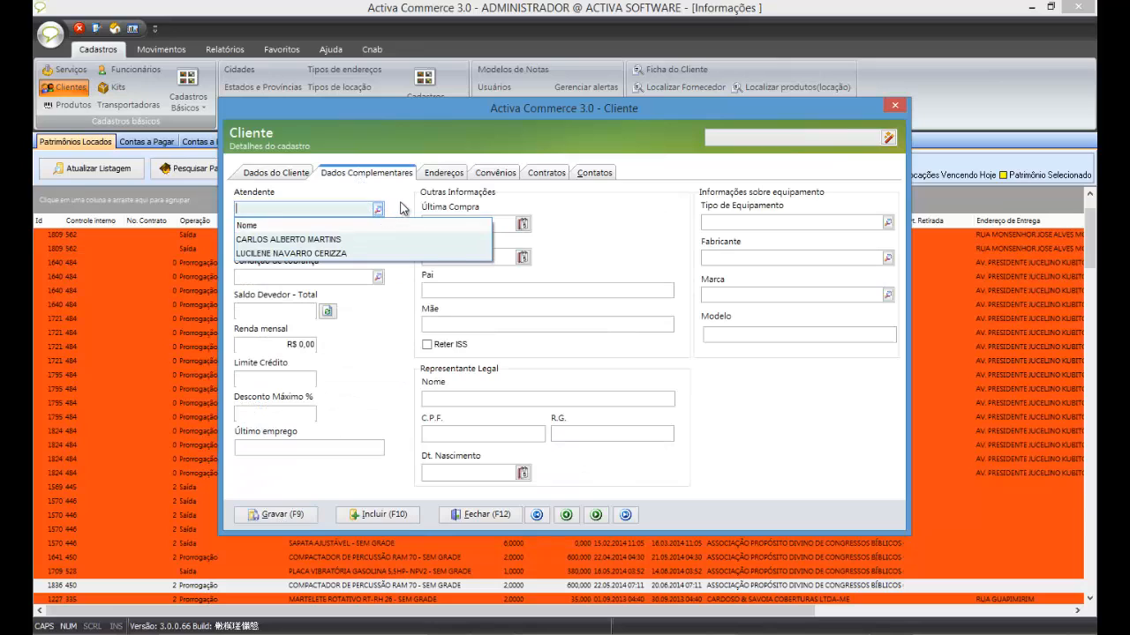
{"action": "left_click", "coordinate": [404, 213]}
{"action": "left_click", "coordinate": [377, 243]}
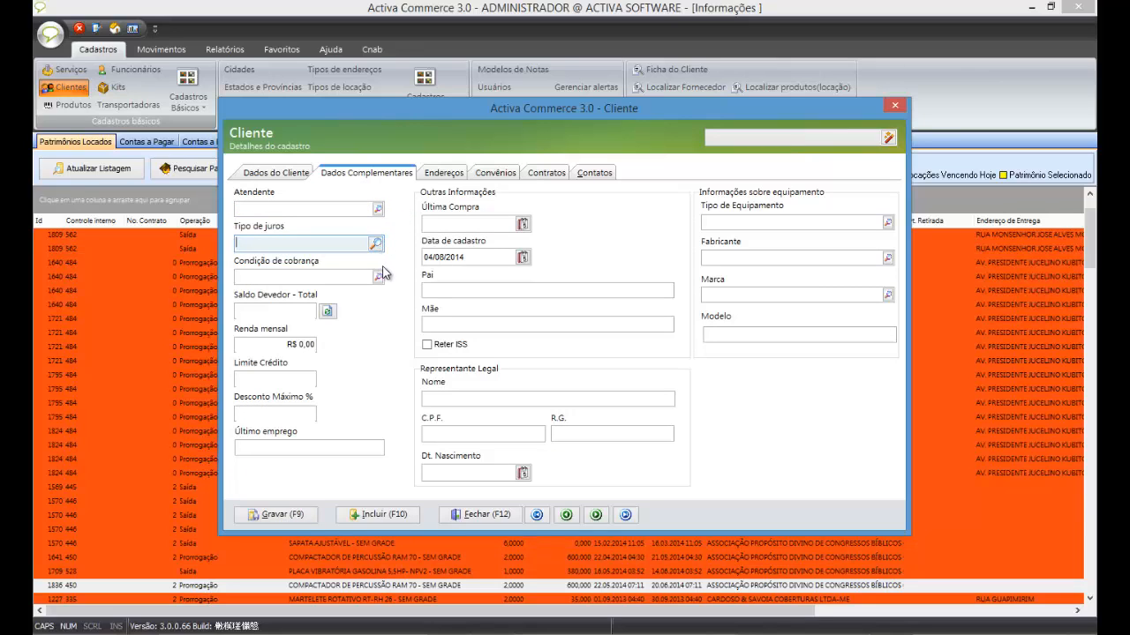
{"action": "left_click", "coordinate": [378, 279]}
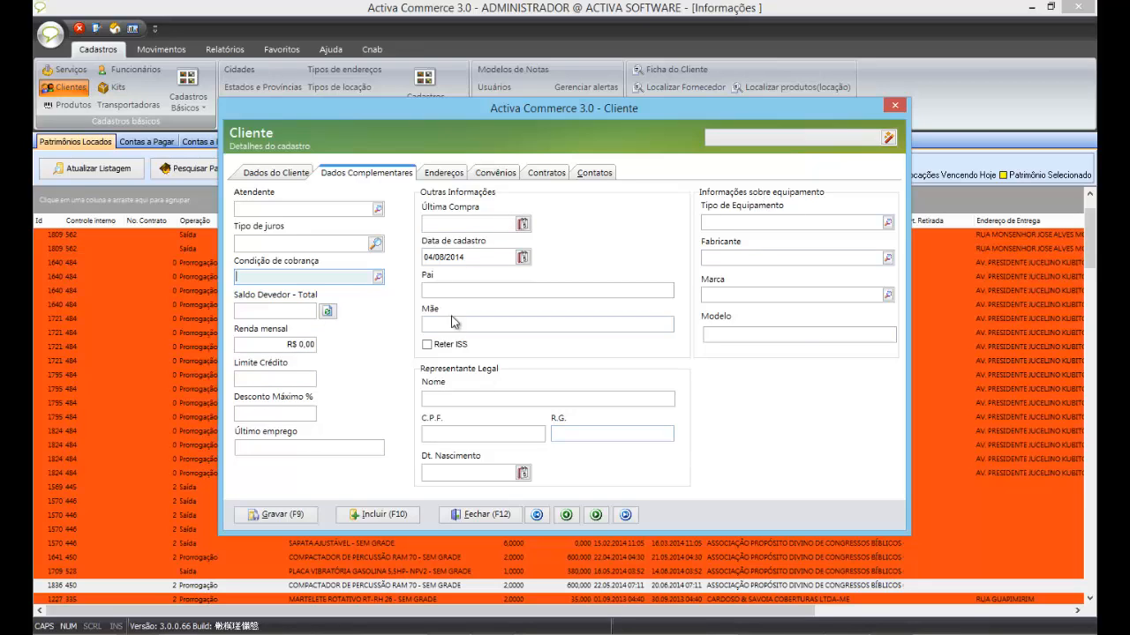
{"action": "left_click", "coordinate": [454, 176]}
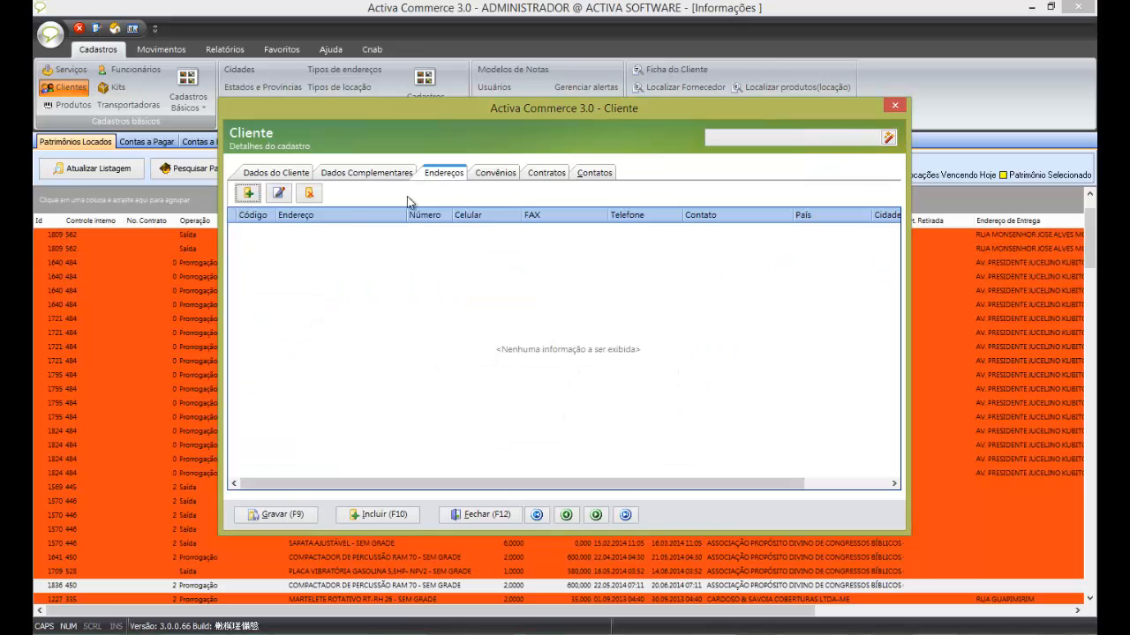
Add a new client address filled from the corrected postal code, with house number and type COMERCIAL.
{"action": "left_click", "coordinate": [250, 195]}
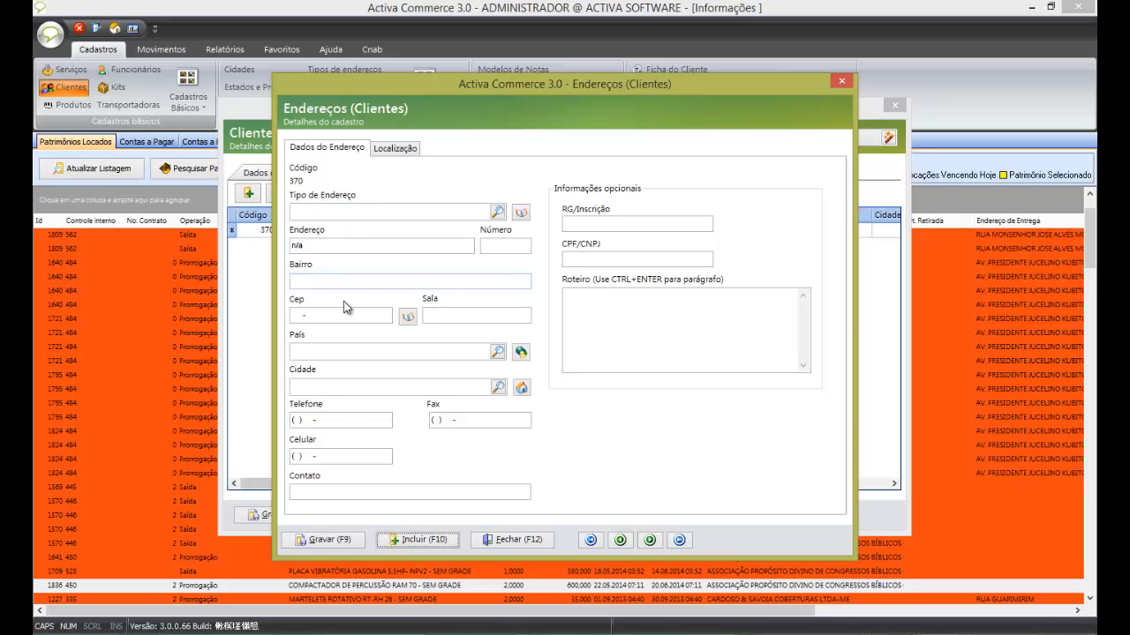
{"action": "left_click", "coordinate": [347, 315]}
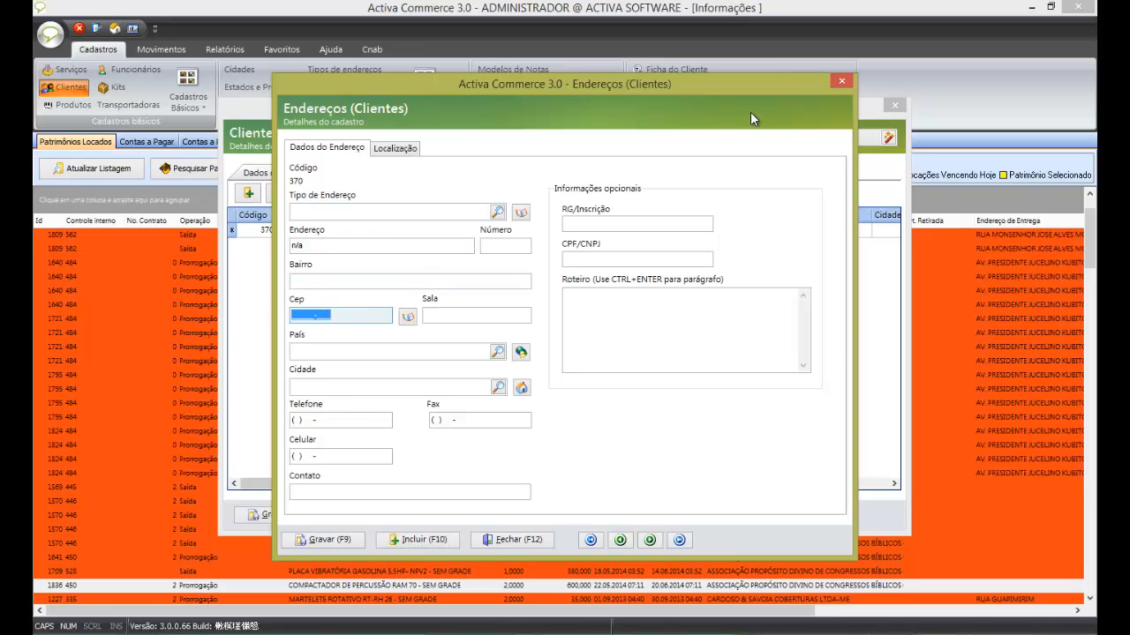
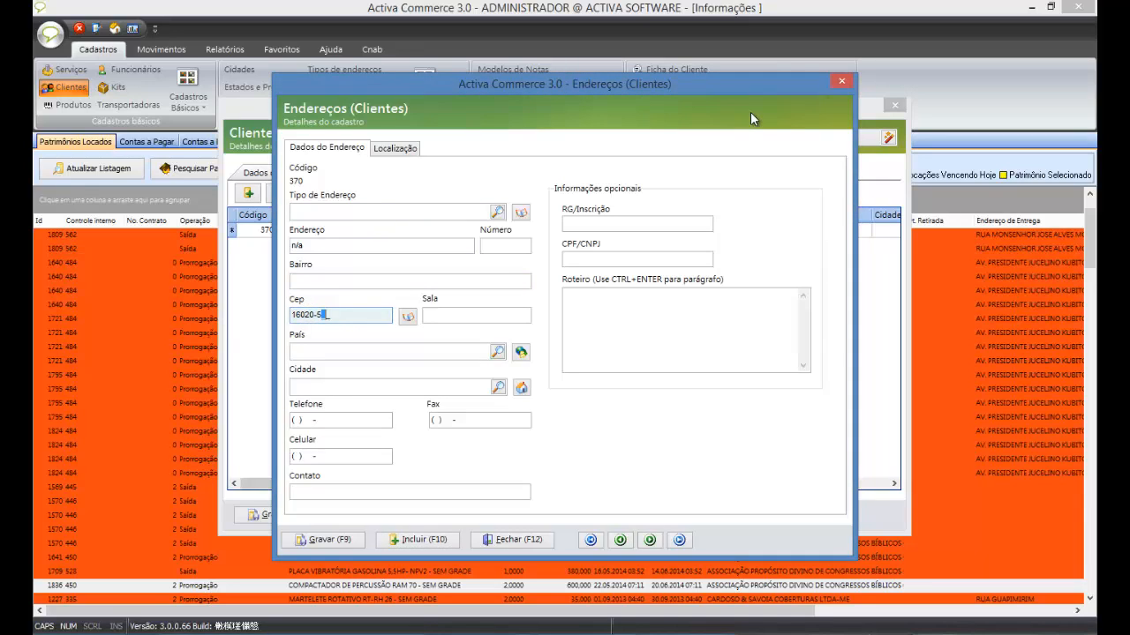
{"action": "left_click", "coordinate": [409, 316]}
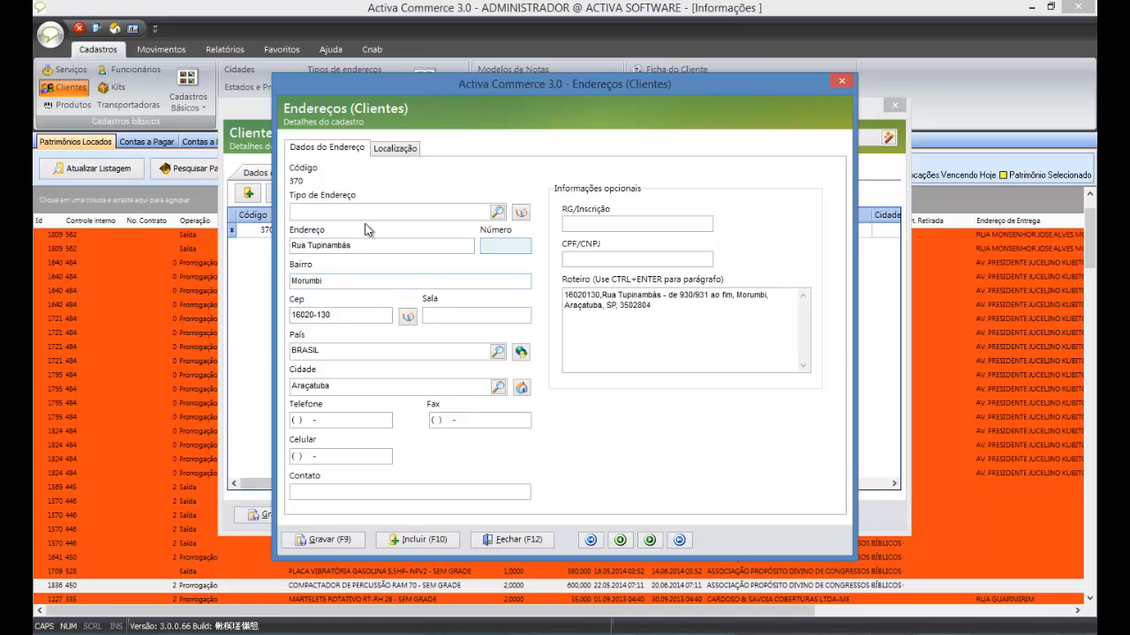
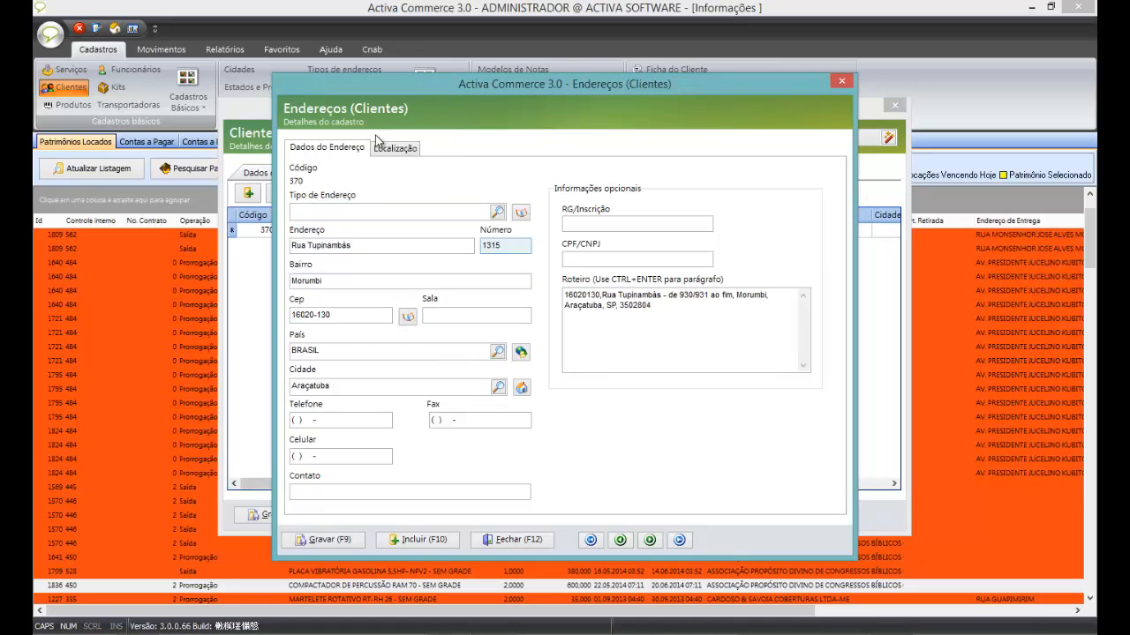
{"action": "left_click", "coordinate": [488, 212]}
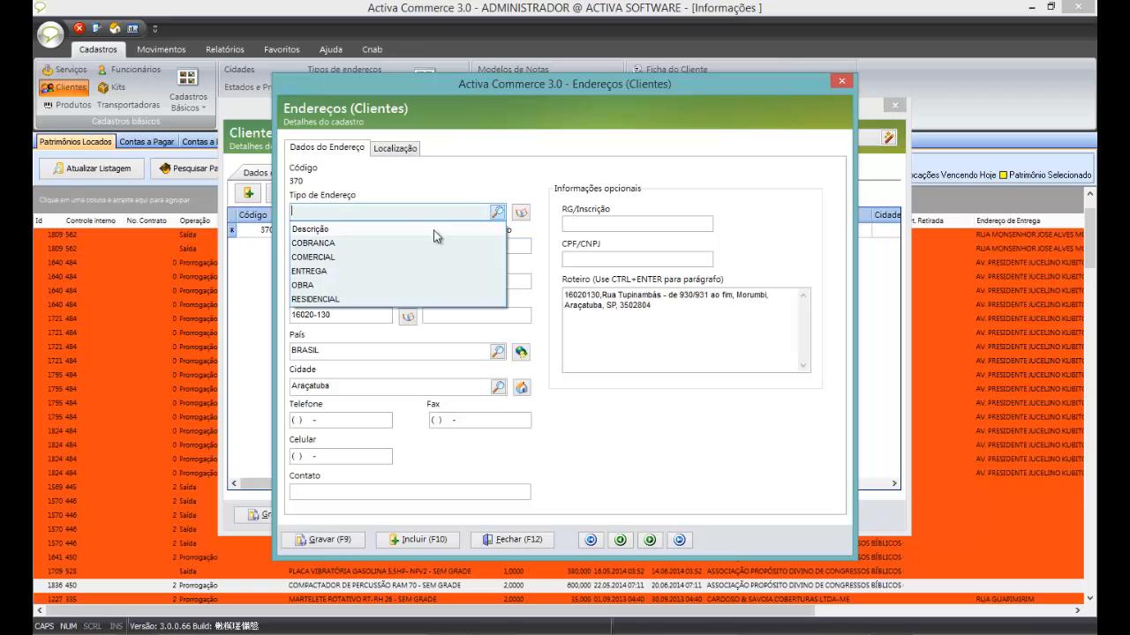
{"action": "left_click", "coordinate": [396, 258]}
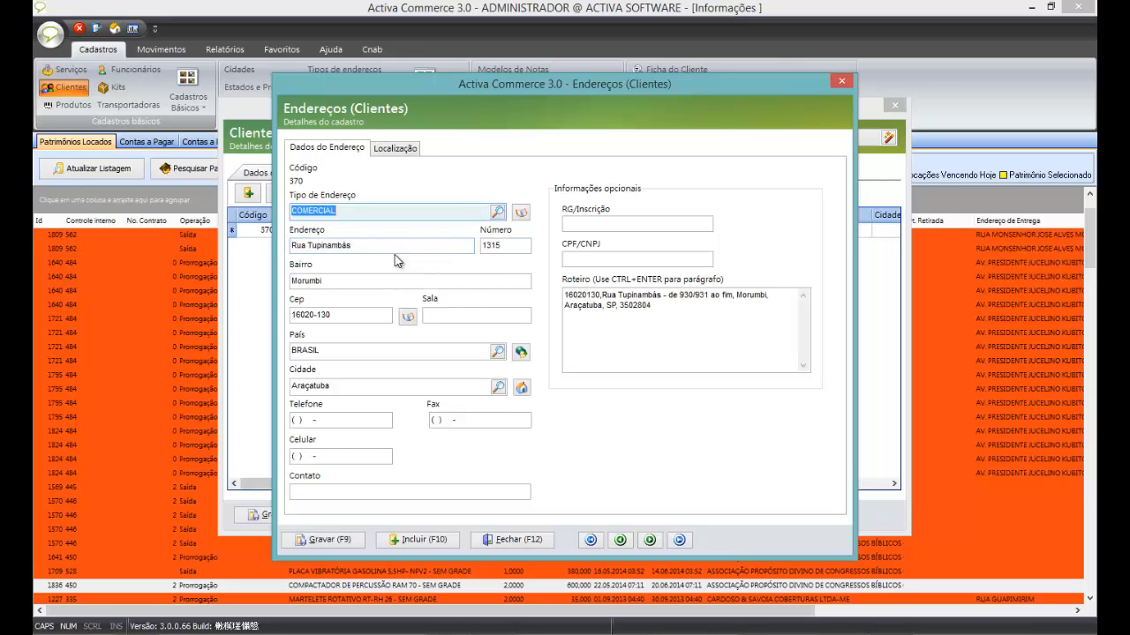
Enter the phone, fax, mobile number and contact name, then save the address.
{"action": "left_click", "coordinate": [335, 421]}
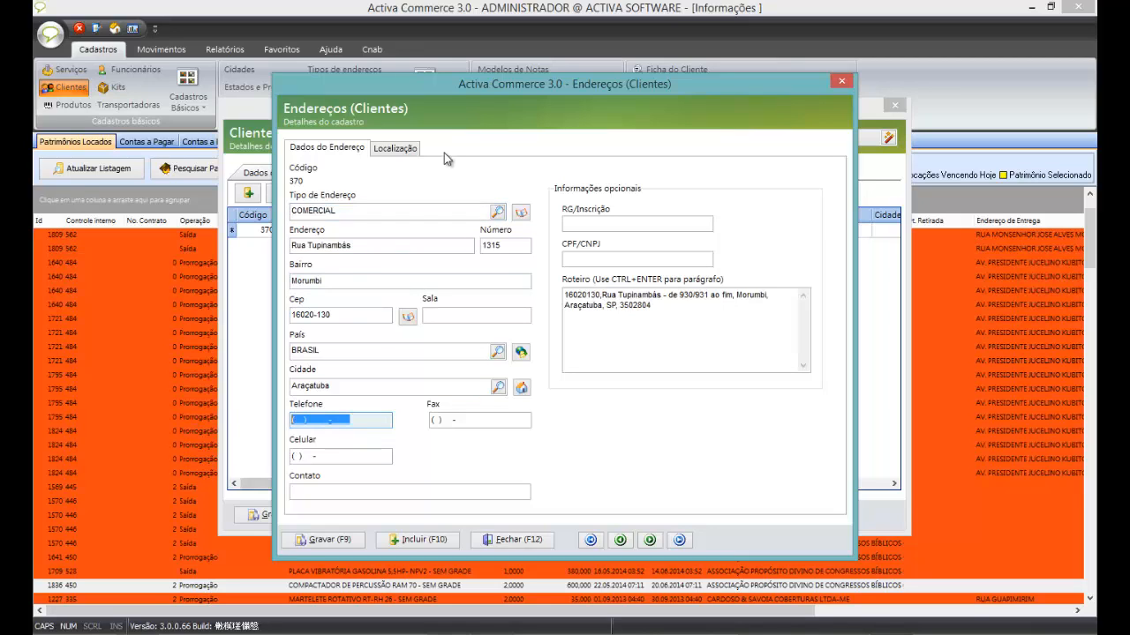
{"action": "key", "text": "Tab"}
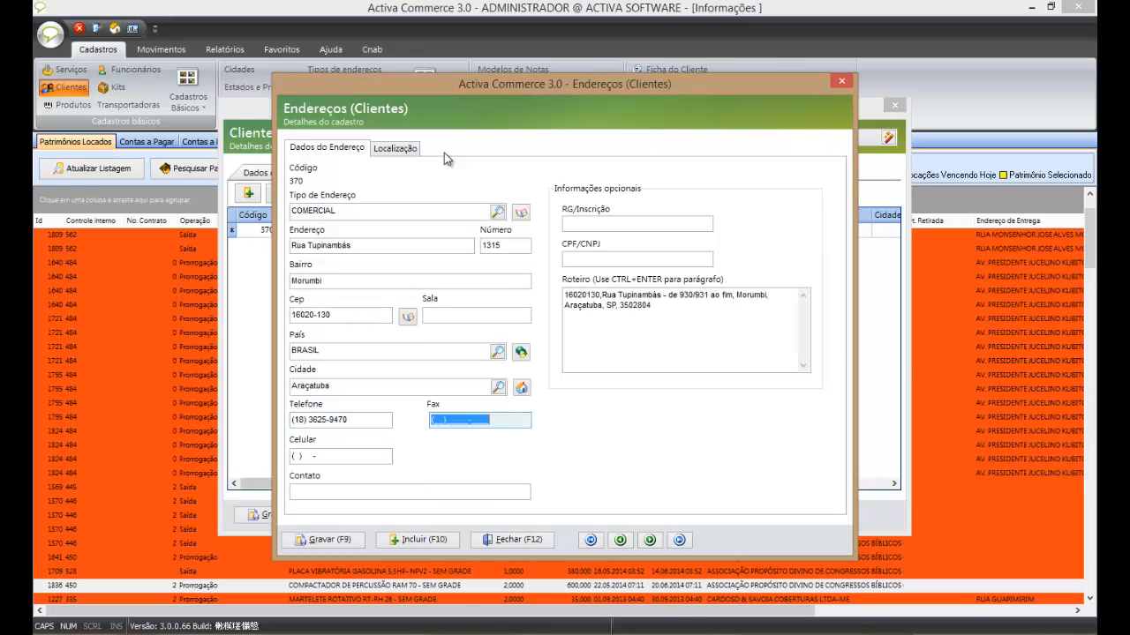
{"action": "key", "text": "Tab"}
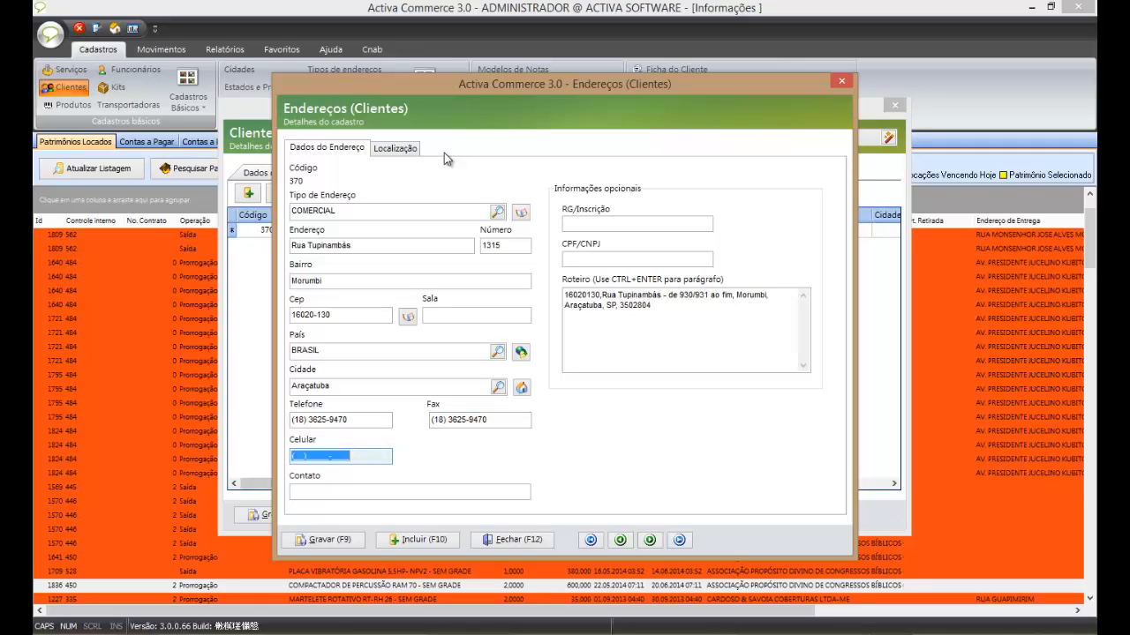
{"action": "key", "text": "Tab"}
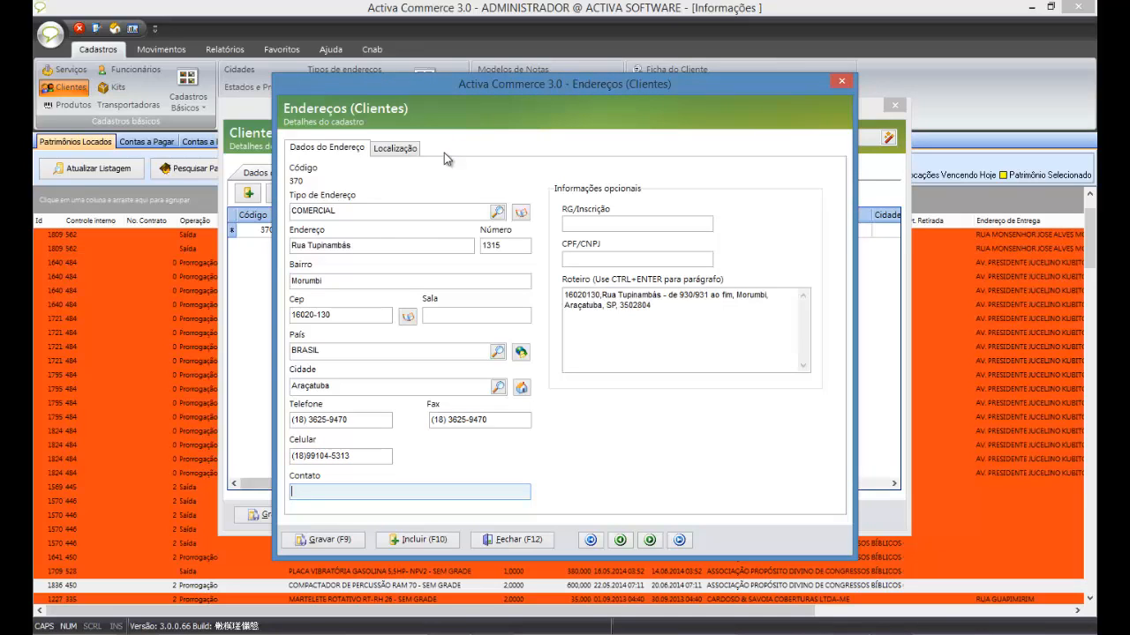
{"action": "type", "text": "CARLOS"}
{"action": "left_click", "coordinate": [317, 542]}
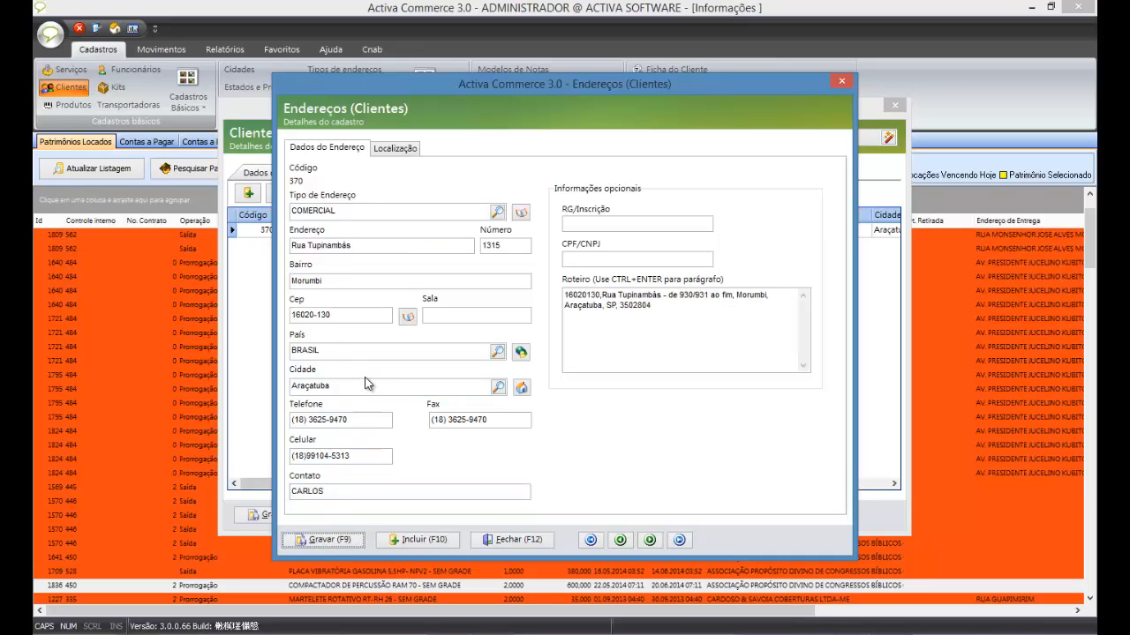
Pin address 370 on the map with Buscar Localização, save it, and return to the details tab.
{"action": "left_click", "coordinate": [397, 150]}
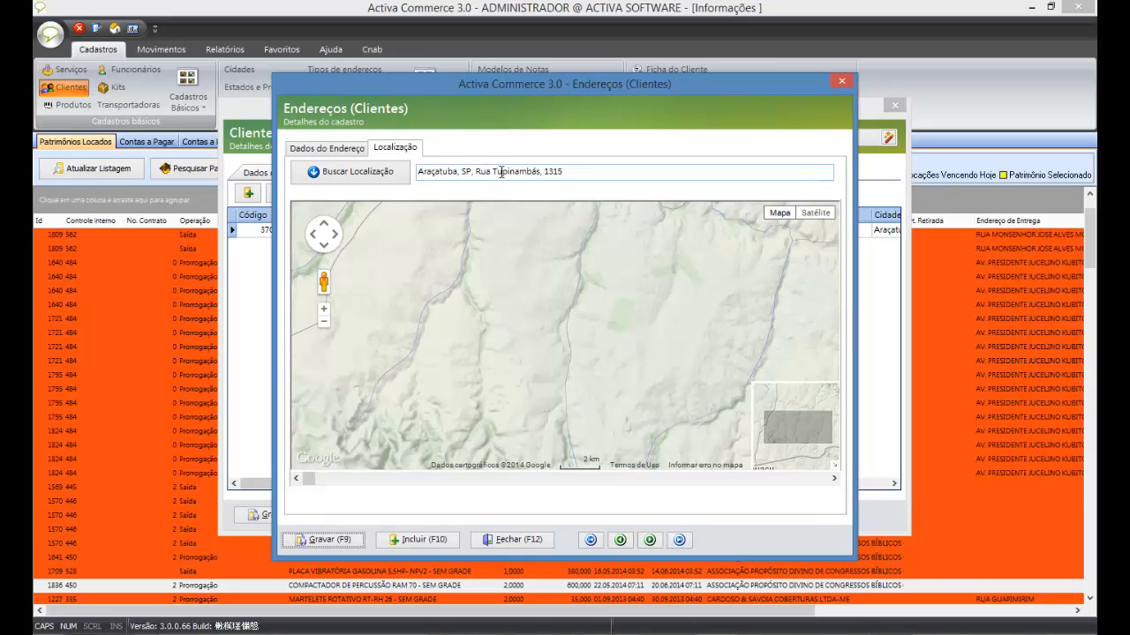
{"action": "left_click", "coordinate": [352, 177]}
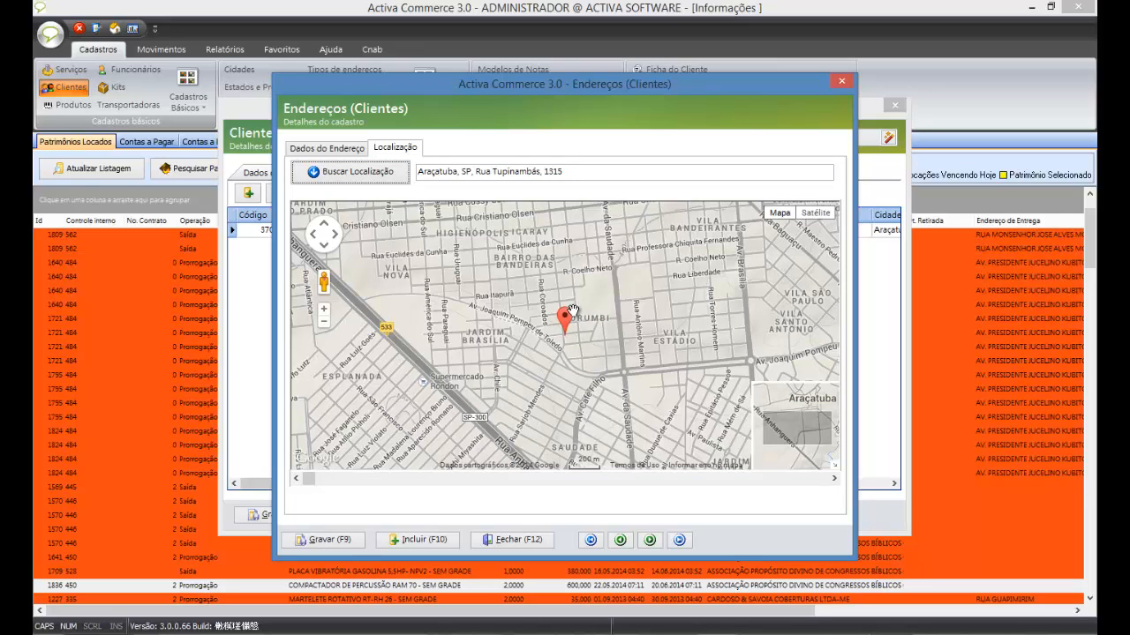
{"action": "left_click", "coordinate": [350, 541]}
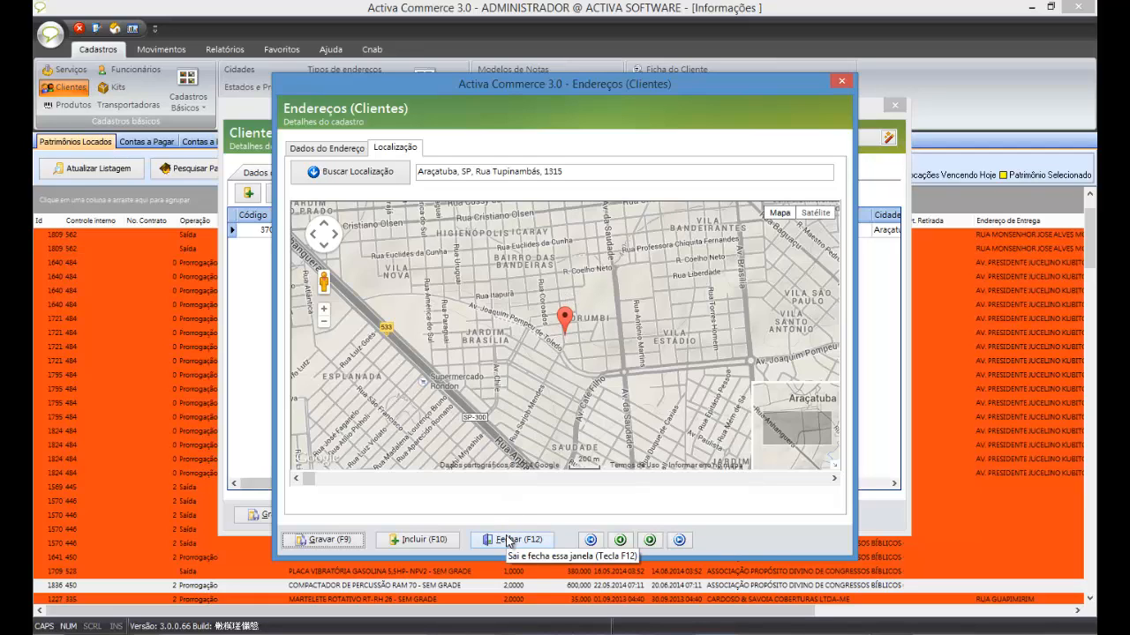
{"action": "left_click", "coordinate": [346, 149]}
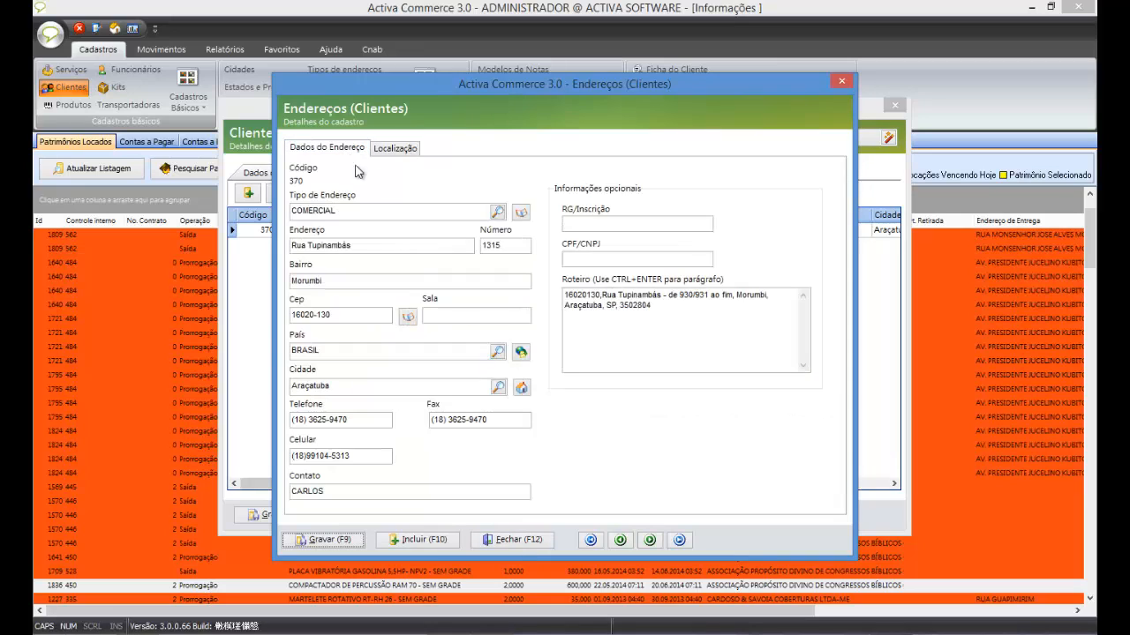
Close the saved address and start a second client address of type OBRA.
{"action": "left_click", "coordinate": [498, 539]}
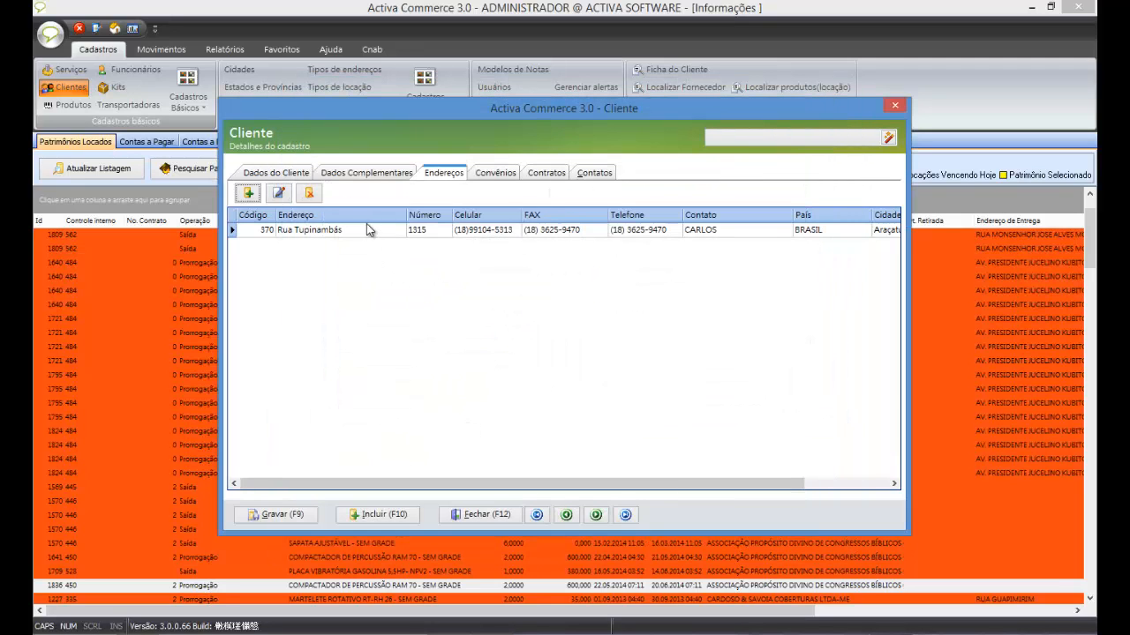
{"action": "left_click", "coordinate": [251, 194]}
{"action": "left_click", "coordinate": [496, 213]}
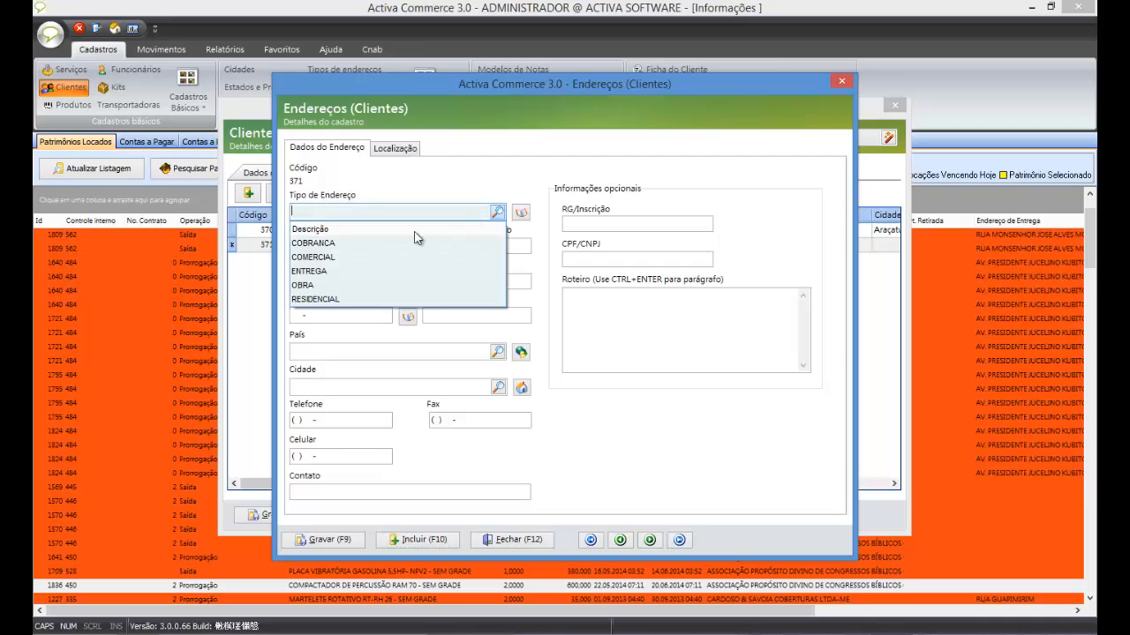
{"action": "left_click", "coordinate": [356, 285]}
{"action": "left_click", "coordinate": [353, 246]}
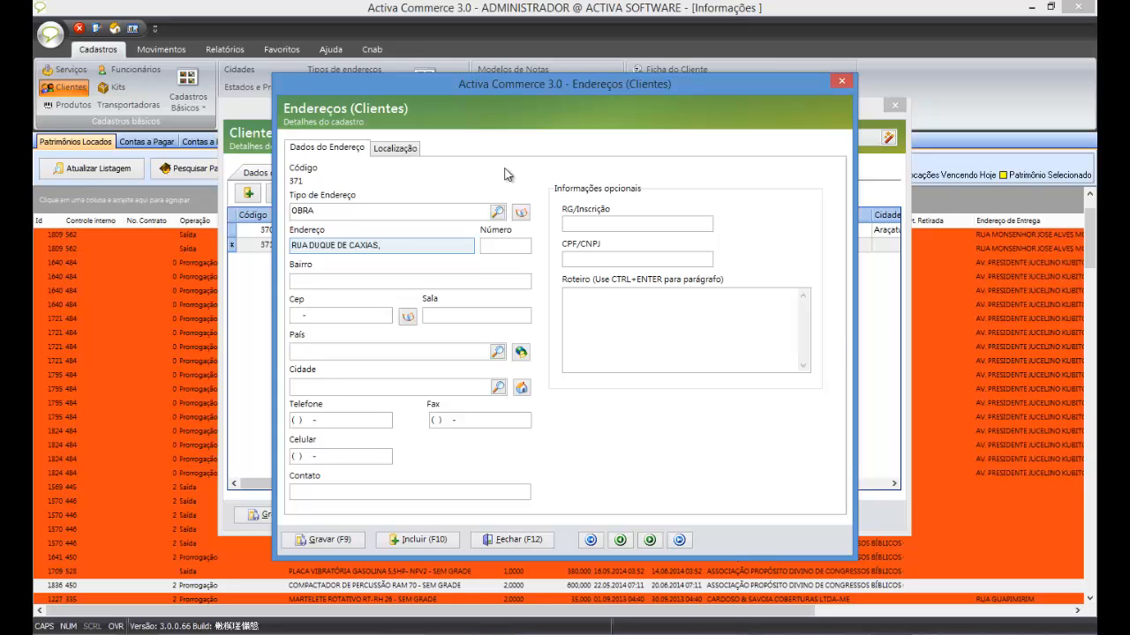
{"action": "key", "text": "Tab"}
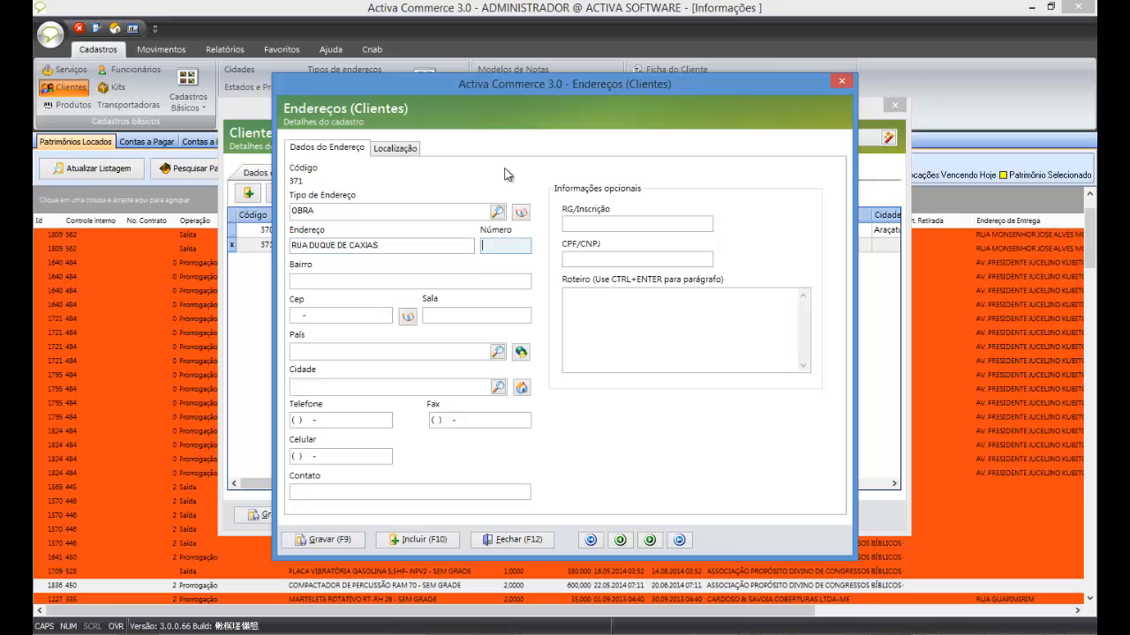
{"action": "key", "text": "Tab"}
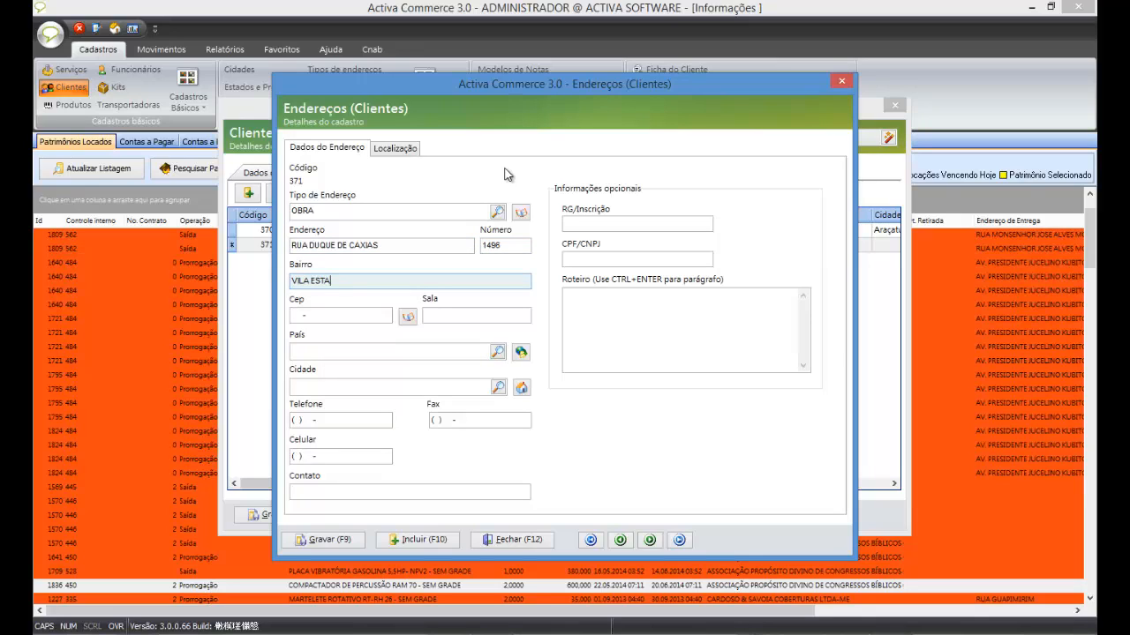
{"action": "key", "text": "Tab"}
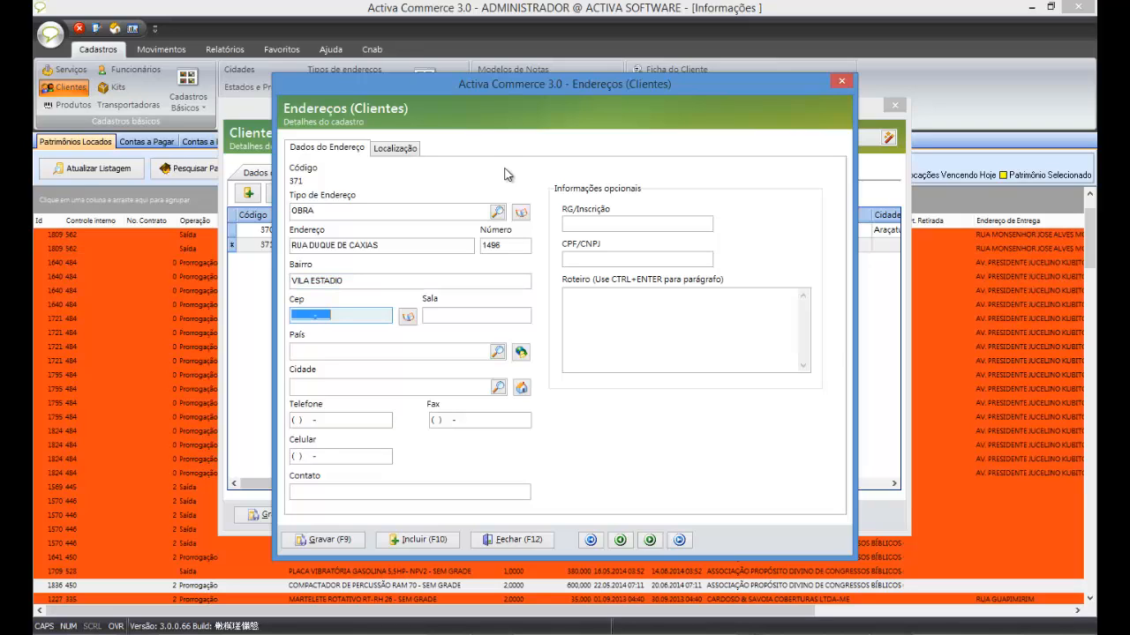
{"action": "key", "text": "Tab"}
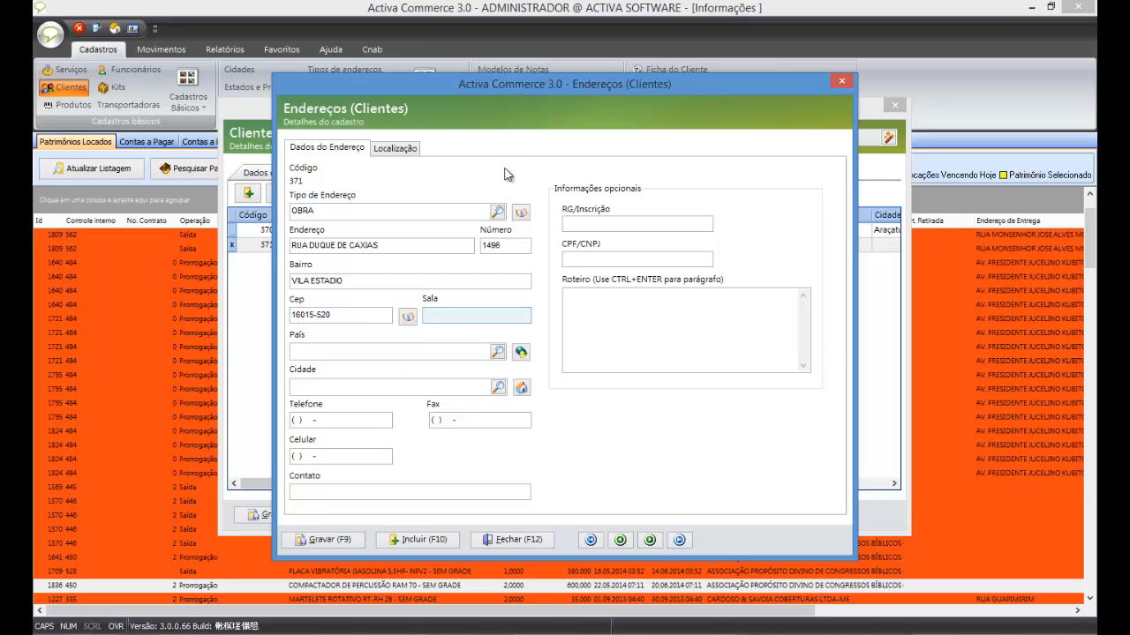
Set country BRASIL and city Araçatuba, fill the contact name, and save the address.
{"action": "left_click", "coordinate": [467, 352]}
{"action": "type", "text": "Brasil"}
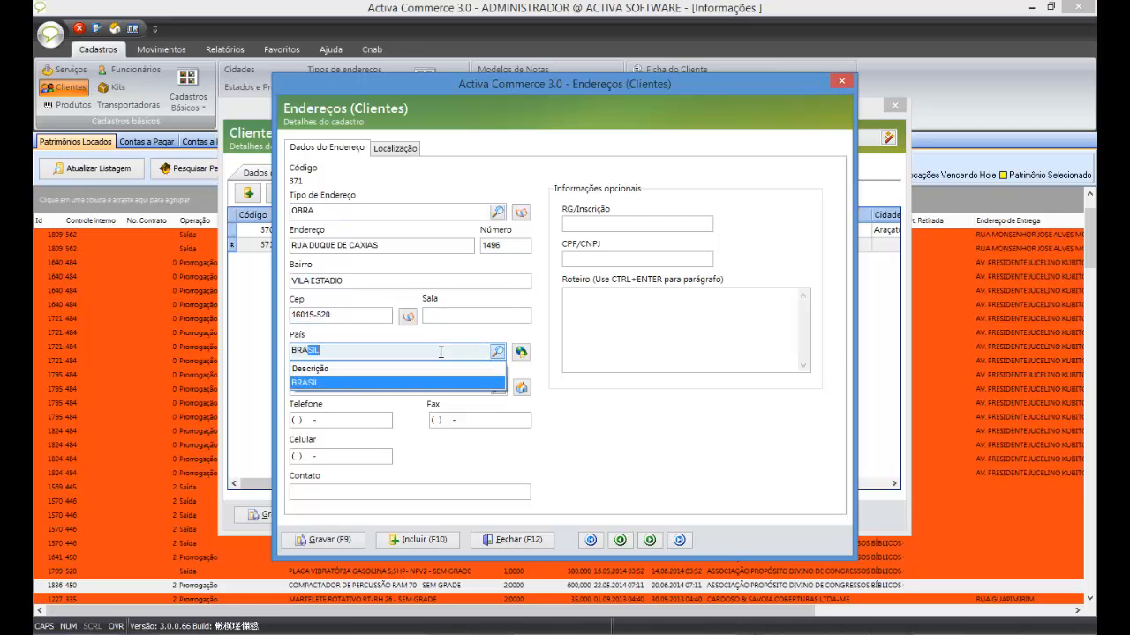
{"action": "key", "text": "Tab"}
{"action": "type", "text": "Ara"}
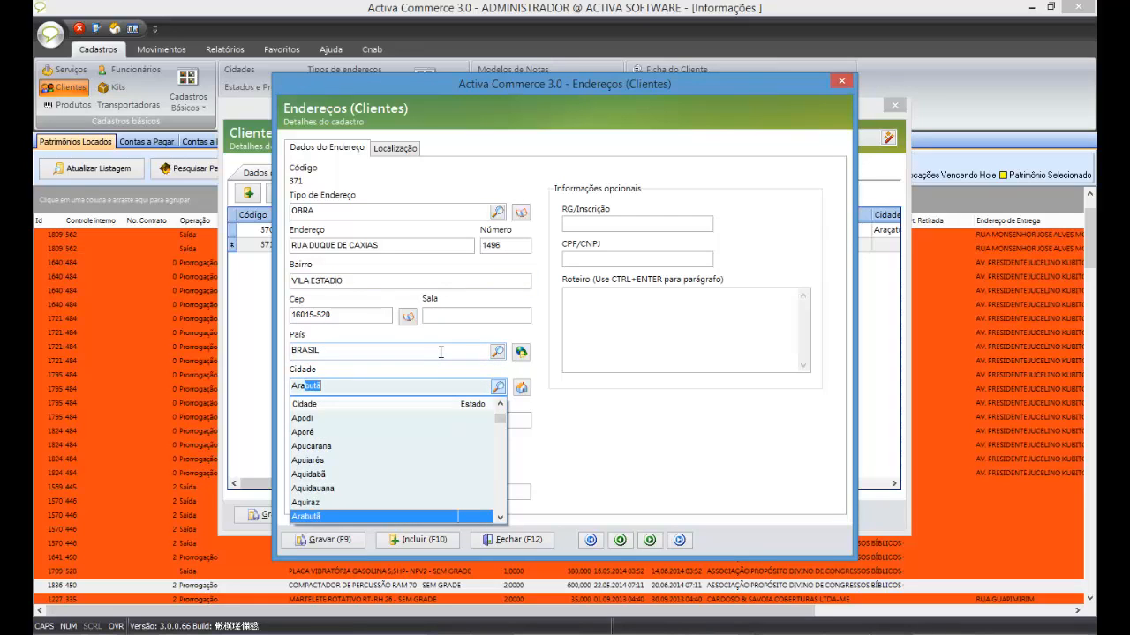
{"action": "type", "text": "çatuba"}
{"action": "key", "text": "Tab"}
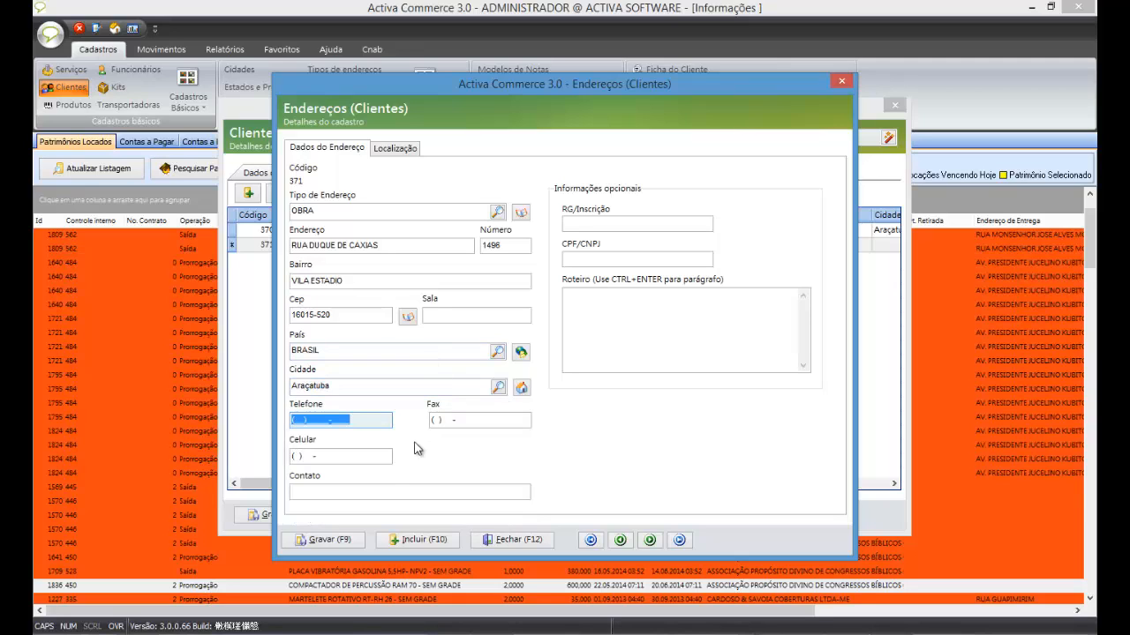
{"action": "left_click", "coordinate": [396, 492]}
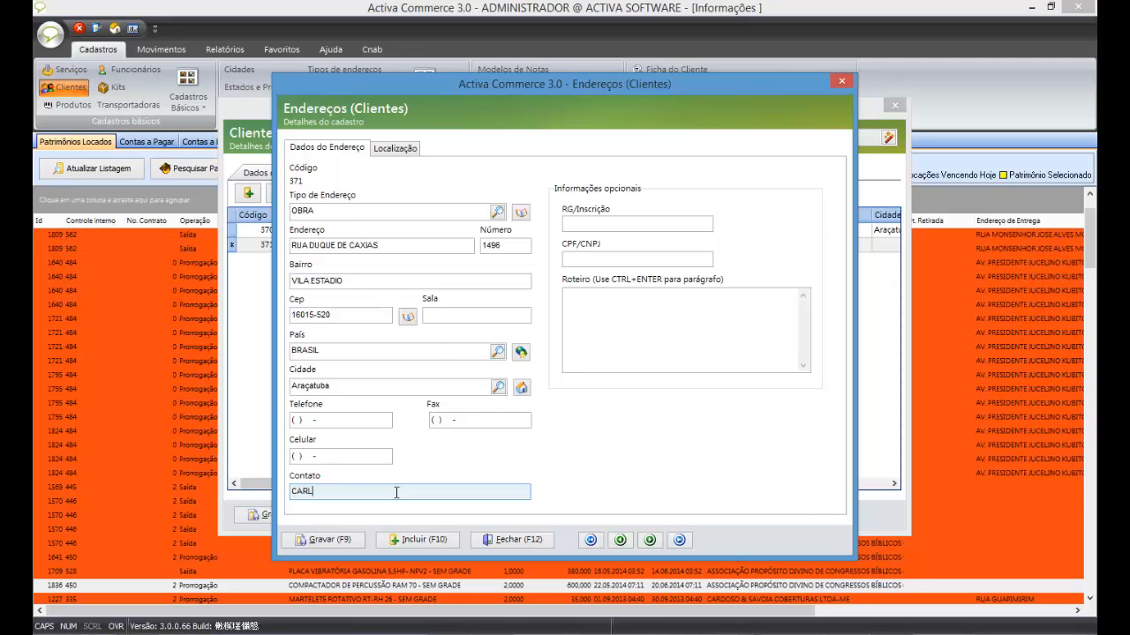
{"action": "left_click", "coordinate": [307, 542]}
Locate address 371 on the map, then close the form back to the address list.
{"action": "left_click", "coordinate": [404, 152]}
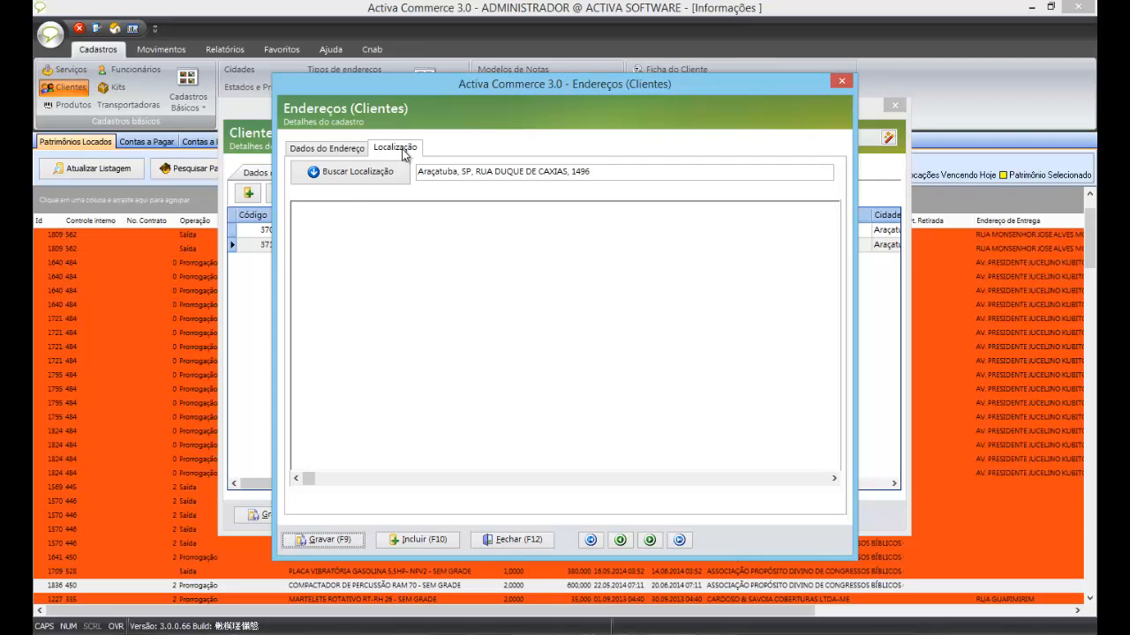
{"action": "left_click", "coordinate": [402, 170]}
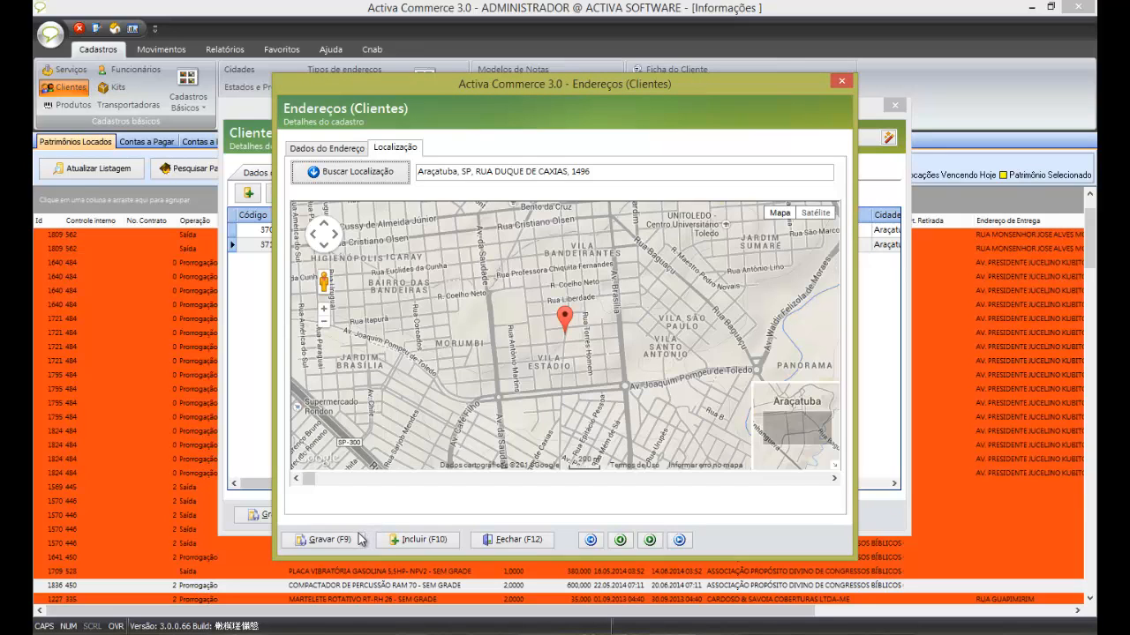
{"action": "left_click", "coordinate": [514, 540]}
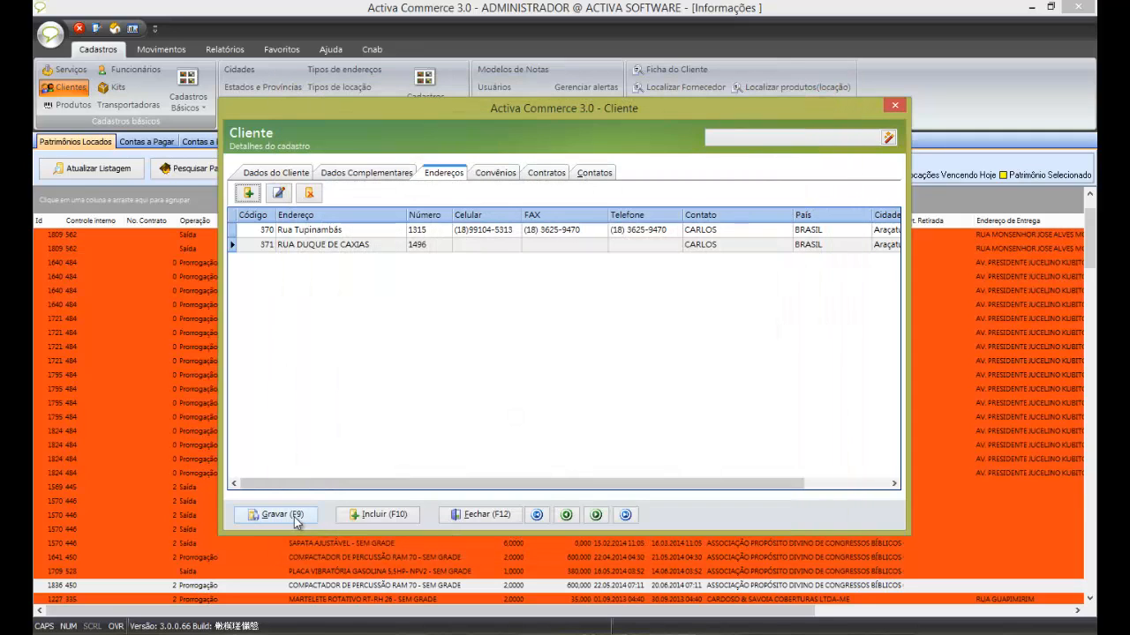
Return to the client list, sort it by Nome ascending, and open the chosen client's Ficha do cliente.
{"action": "left_click", "coordinate": [482, 515]}
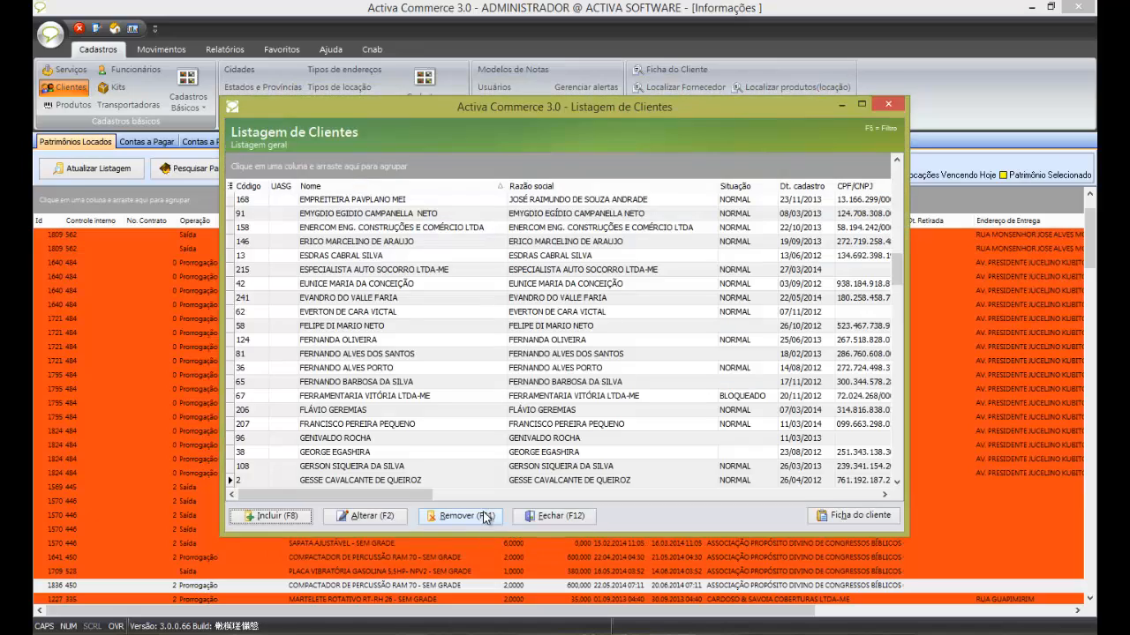
{"action": "left_click", "coordinate": [402, 189]}
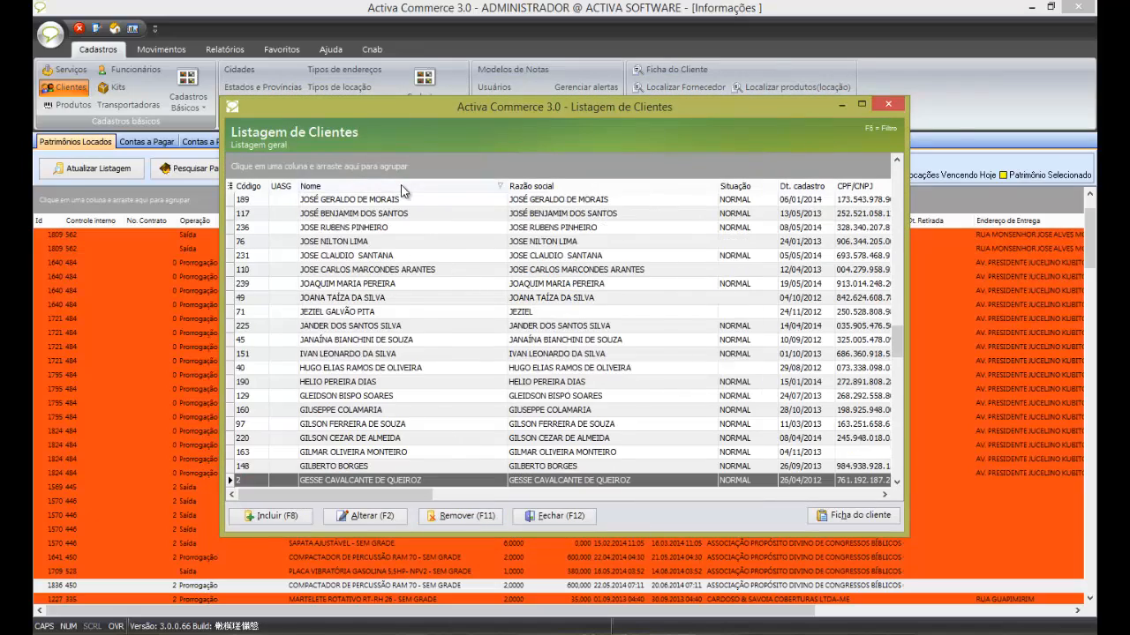
{"action": "scroll", "coordinate": [440, 298], "scroll_direction": "up", "scroll_amount": 15}
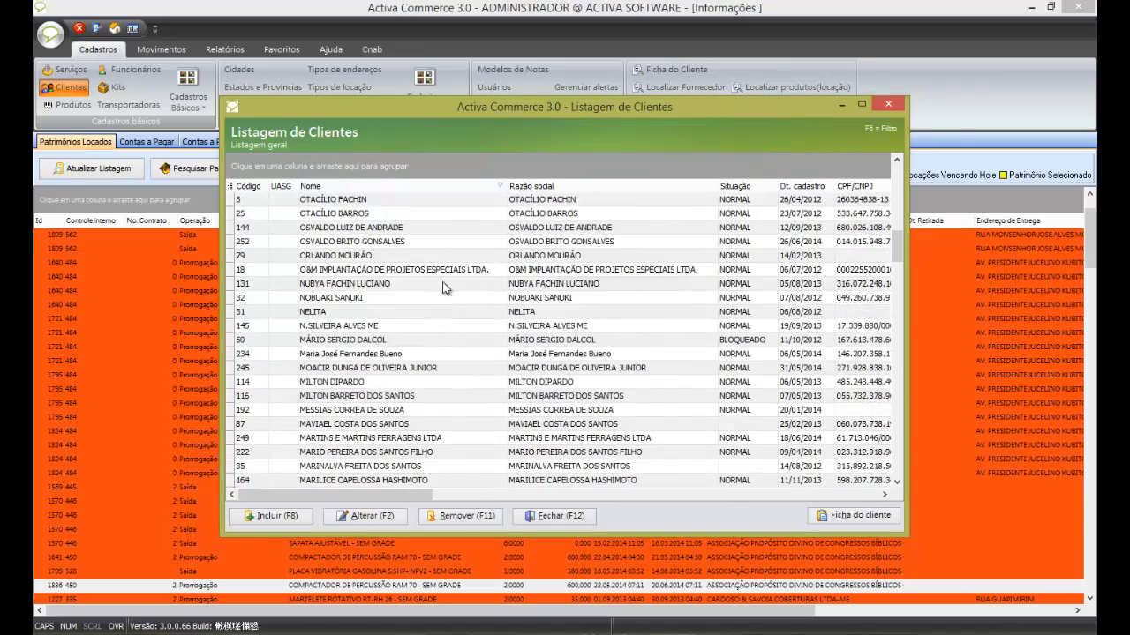
{"action": "left_click", "coordinate": [444, 187]}
{"action": "scroll", "coordinate": [444, 260], "scroll_direction": "up", "scroll_amount": 10}
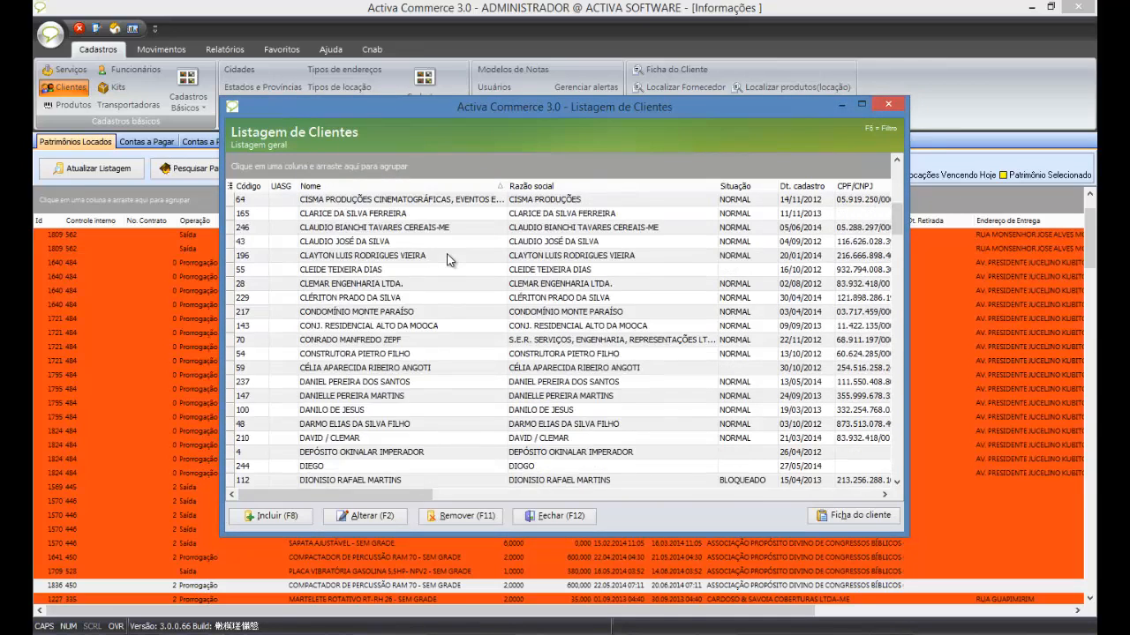
{"action": "scroll", "coordinate": [450, 259], "scroll_direction": "up", "scroll_amount": 3}
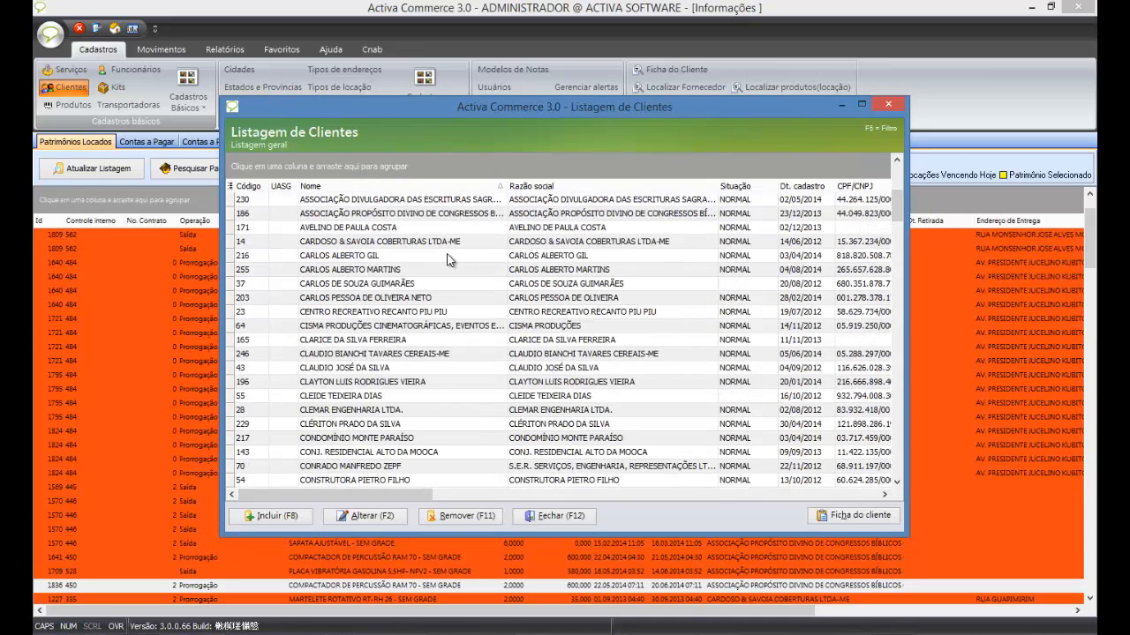
{"action": "left_click", "coordinate": [394, 270]}
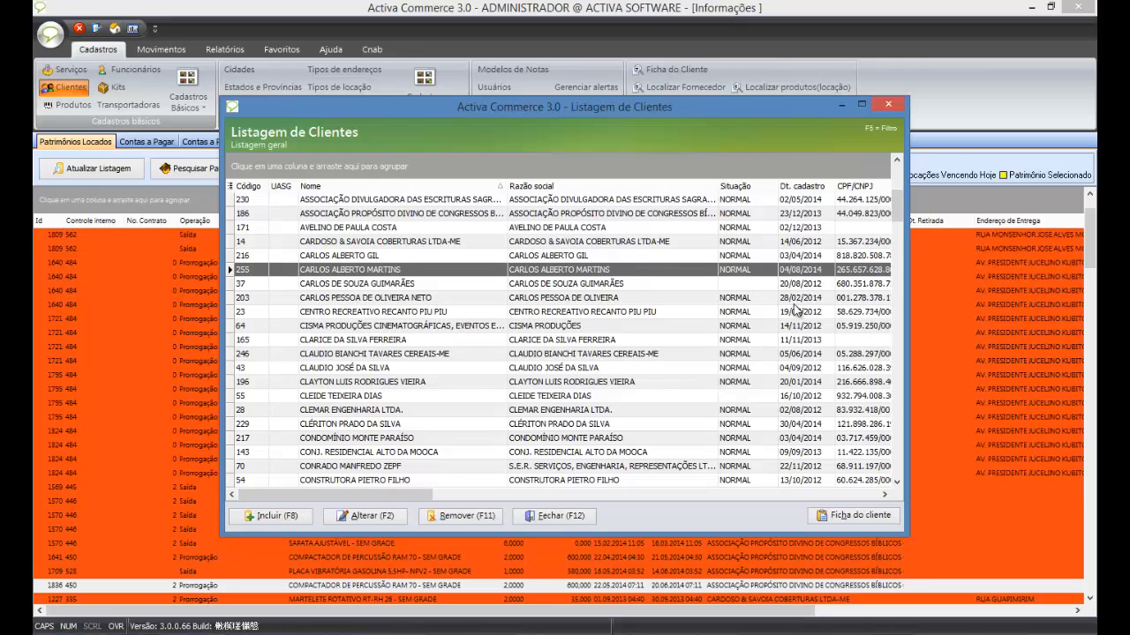
{"action": "left_click", "coordinate": [821, 516]}
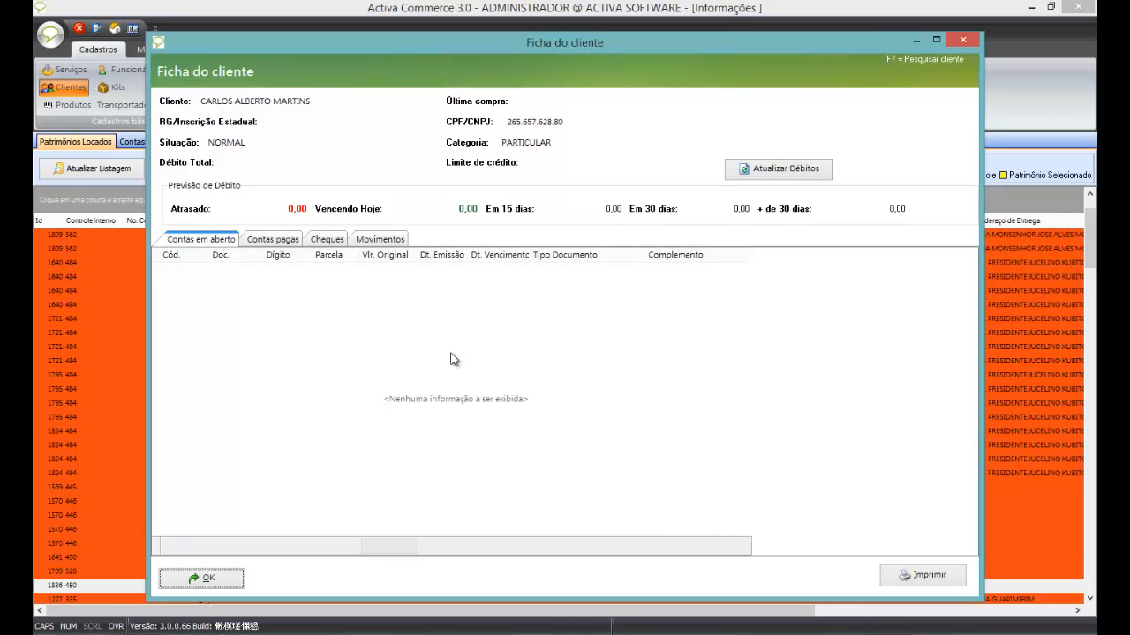
Review the paid accounts and cheques tabs, close the client screens, and open the product listing.
{"action": "left_click", "coordinate": [273, 242]}
{"action": "left_click", "coordinate": [334, 241]}
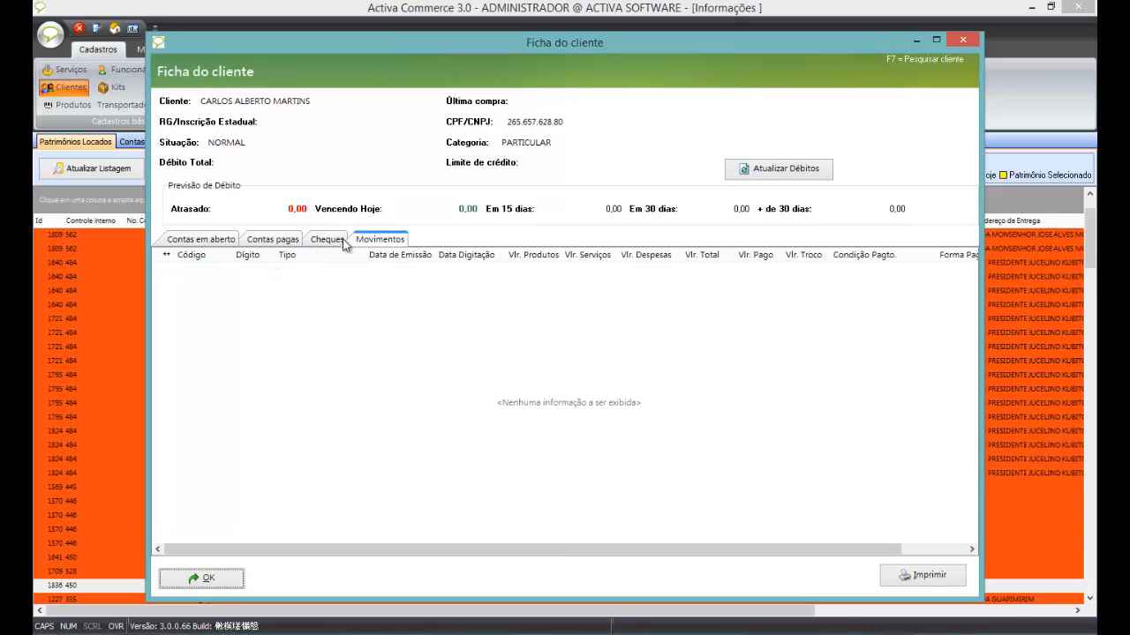
{"action": "left_click", "coordinate": [242, 242]}
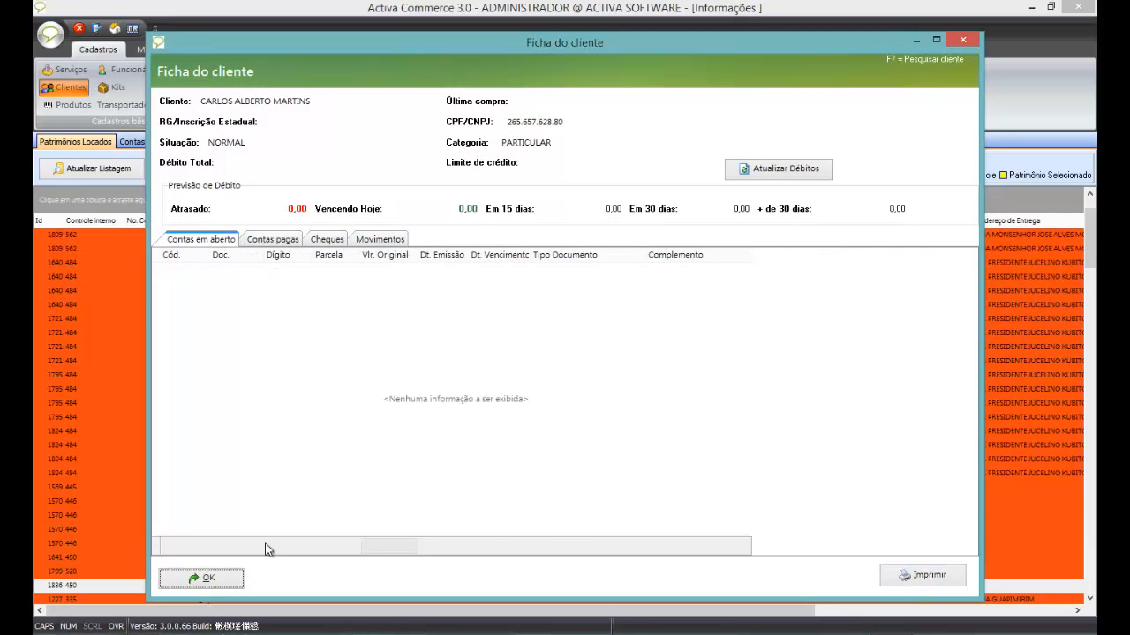
{"action": "left_click", "coordinate": [227, 580]}
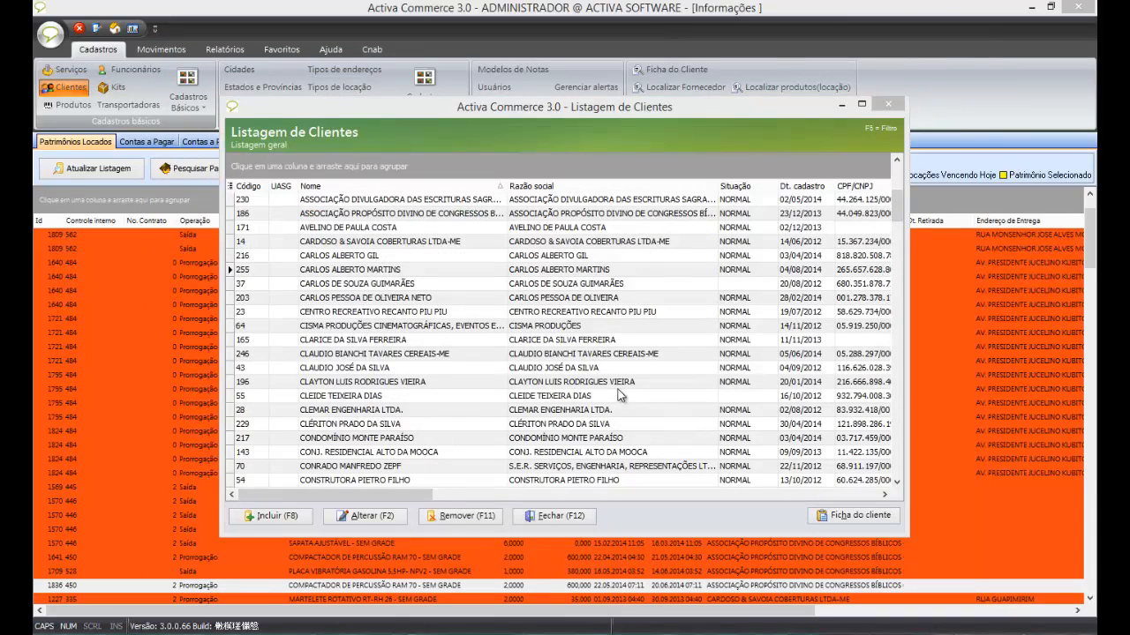
{"action": "left_click", "coordinate": [570, 517]}
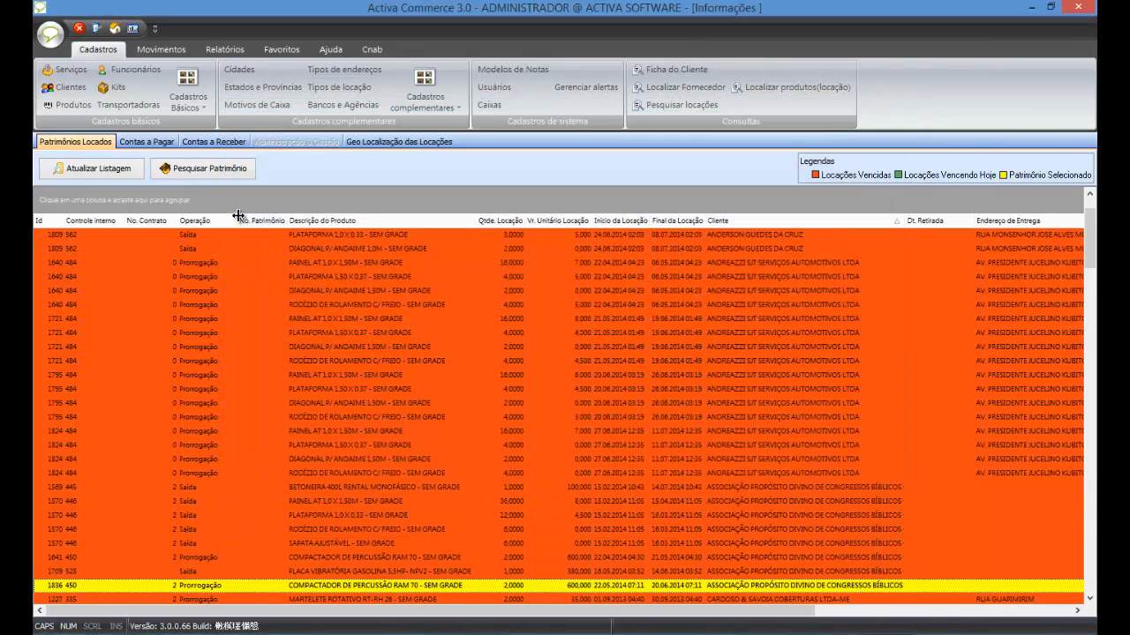
{"action": "left_click", "coordinate": [67, 103]}
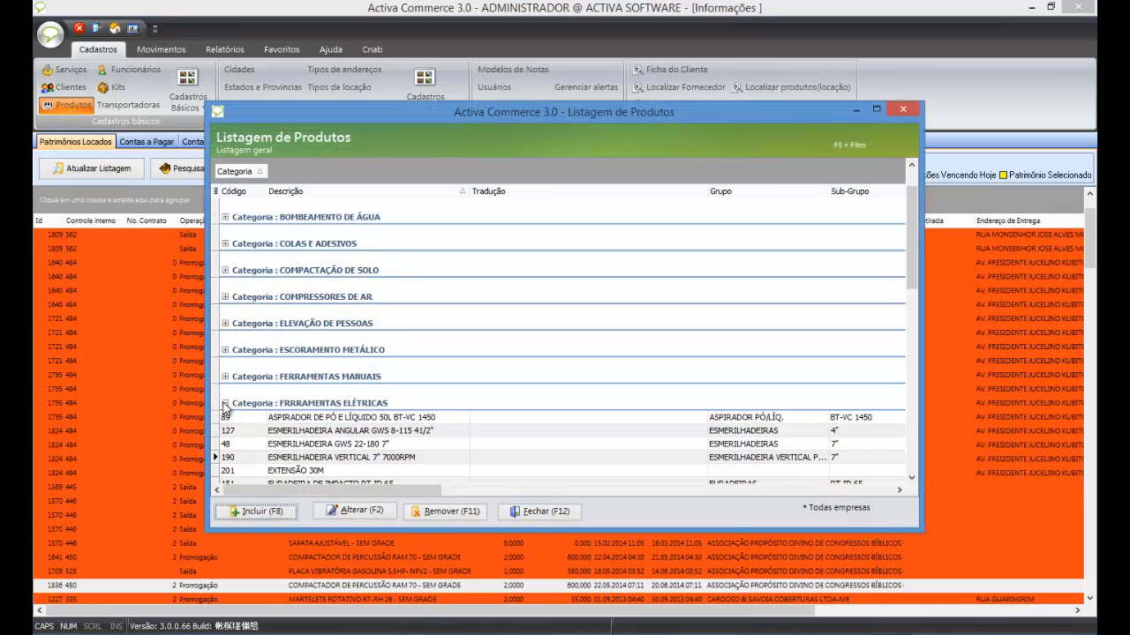
Expand the product categories one by one to browse their products.
{"action": "left_click", "coordinate": [225, 403]}
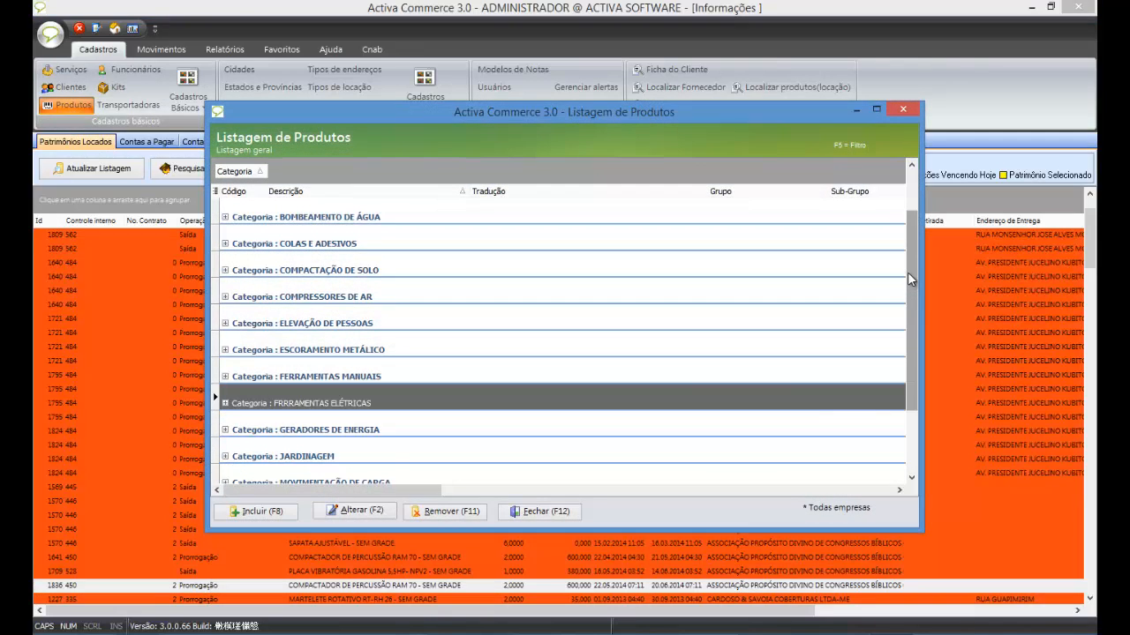
{"action": "left_click_drag", "start_coordinate": [907, 272], "coordinate": [909, 194]}
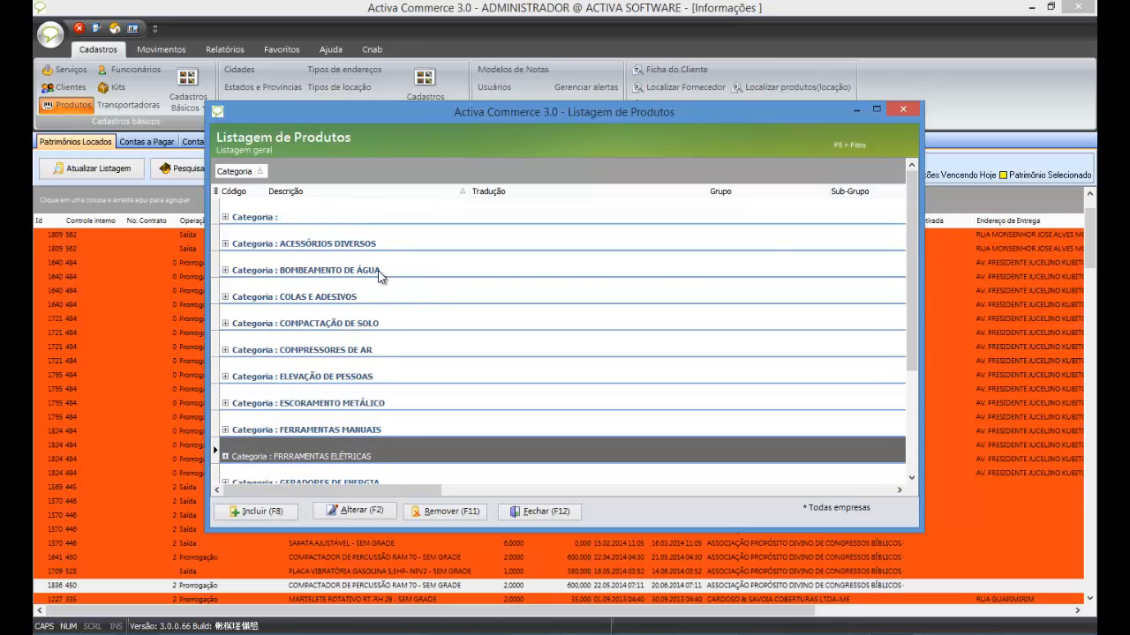
{"action": "left_click", "coordinate": [224, 244]}
{"action": "left_click", "coordinate": [224, 245]}
{"action": "left_click", "coordinate": [224, 269]}
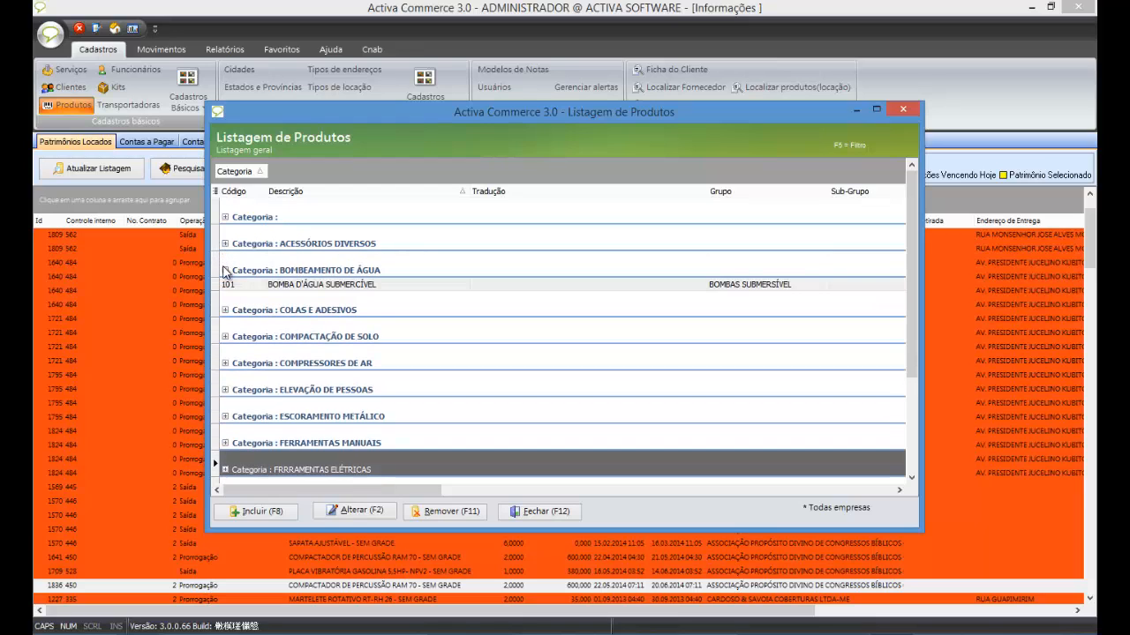
{"action": "left_click", "coordinate": [224, 271]}
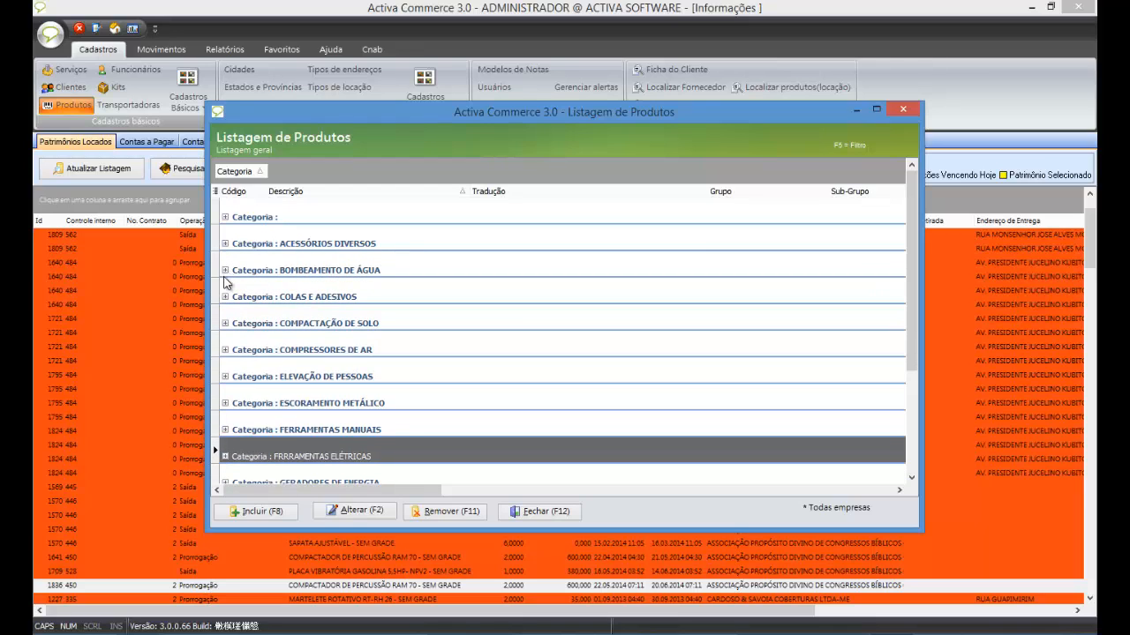
{"action": "left_click", "coordinate": [225, 297]}
{"action": "left_click", "coordinate": [225, 298]}
{"action": "left_click", "coordinate": [225, 324]}
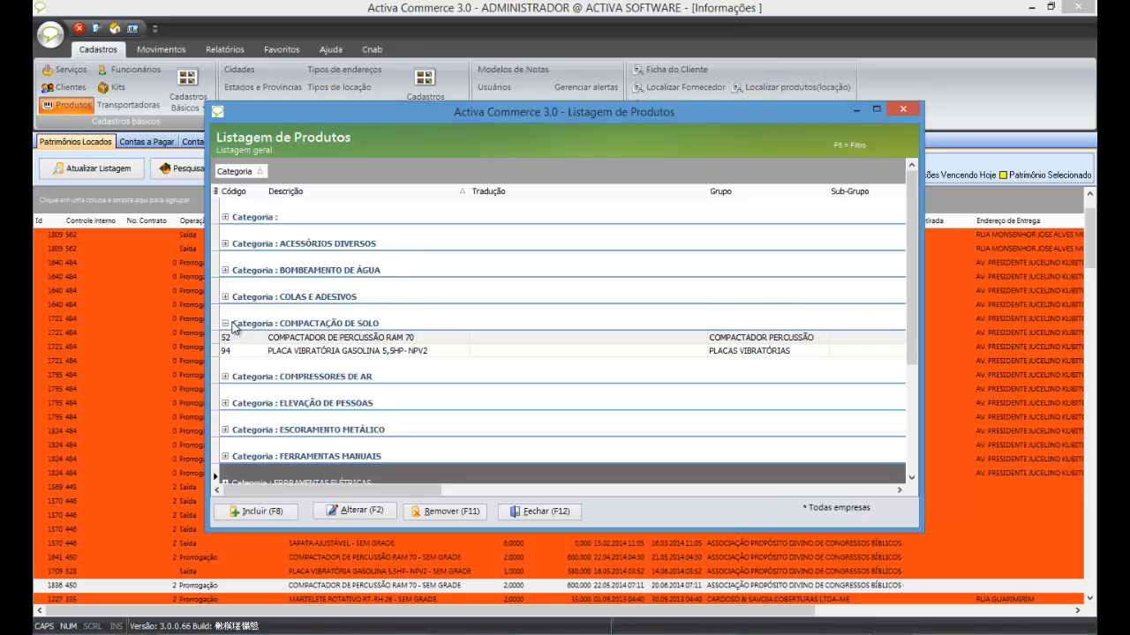
{"action": "scroll", "coordinate": [232, 323], "scroll_direction": "down", "scroll_amount": 2}
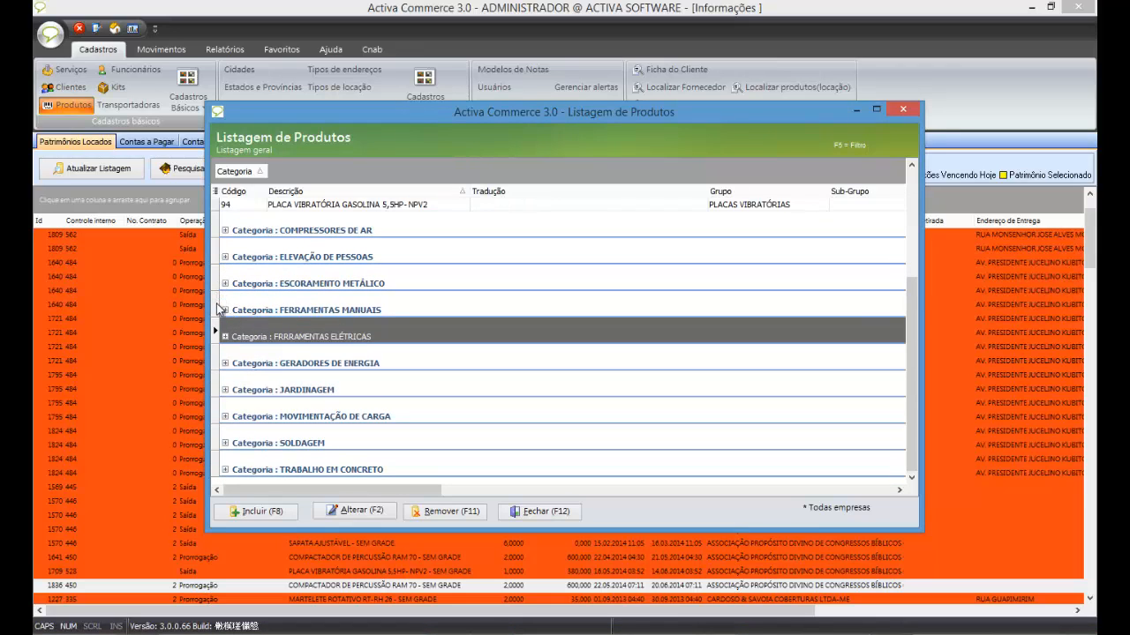
{"action": "left_click", "coordinate": [225, 309]}
{"action": "left_click", "coordinate": [225, 310]}
{"action": "left_click", "coordinate": [225, 336]}
{"action": "scroll", "coordinate": [243, 343], "scroll_direction": "down", "scroll_amount": 4}
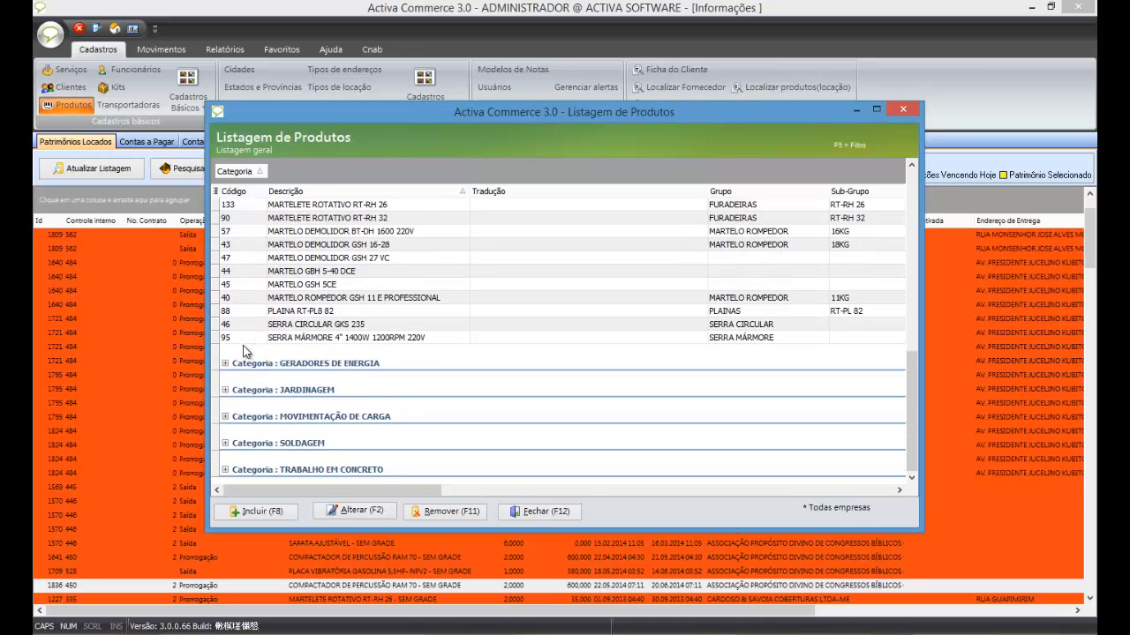
{"action": "left_click", "coordinate": [225, 364]}
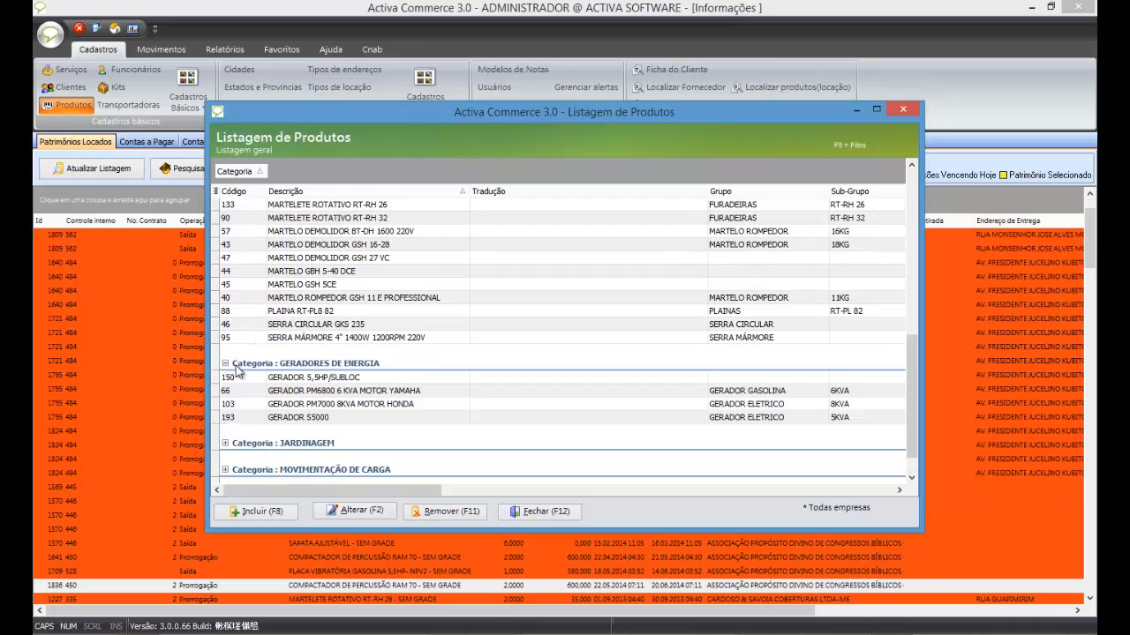
{"action": "scroll", "coordinate": [228, 370], "scroll_direction": "down", "scroll_amount": 2}
{"action": "left_click", "coordinate": [225, 390]}
{"action": "scroll", "coordinate": [226, 397], "scroll_direction": "down", "scroll_amount": 1}
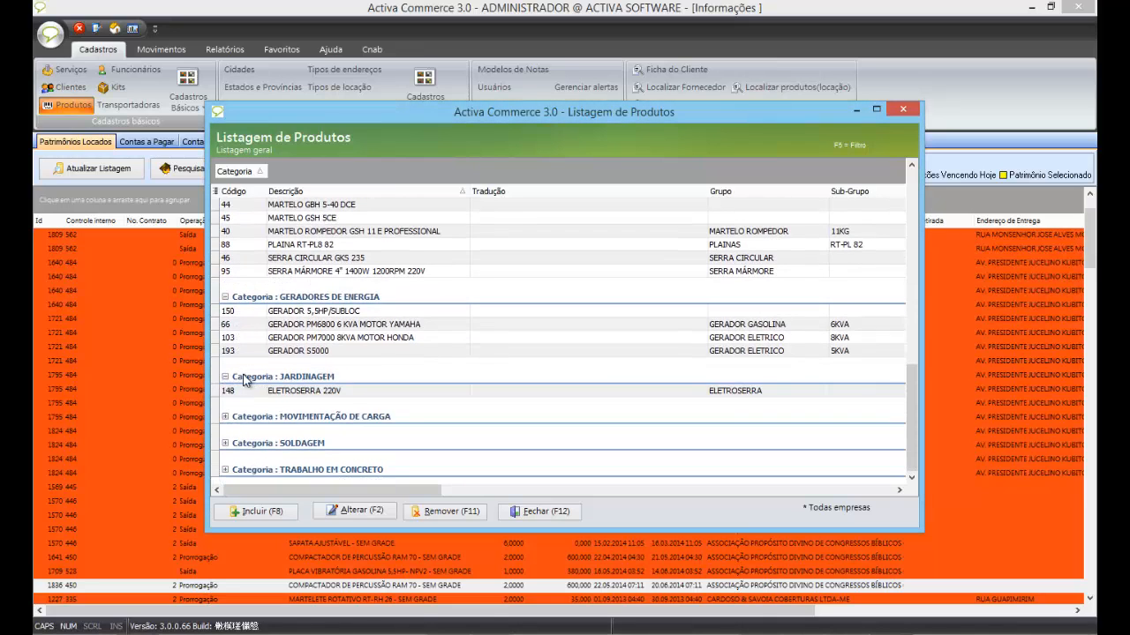
{"action": "left_click", "coordinate": [225, 417]}
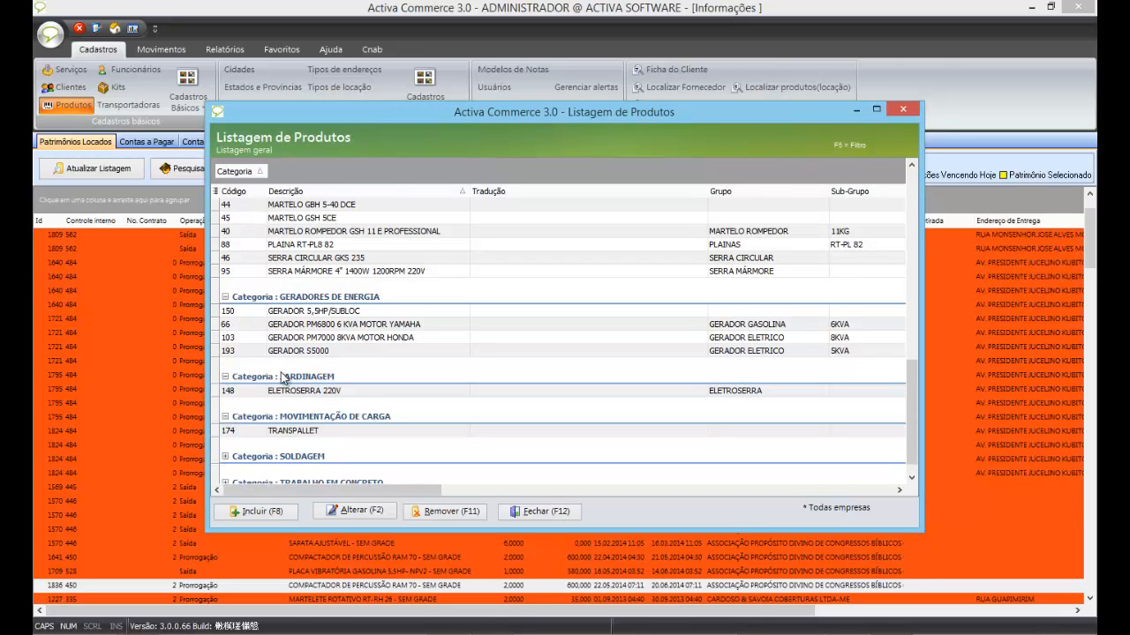
{"action": "scroll", "coordinate": [291, 372], "scroll_direction": "down", "scroll_amount": 1}
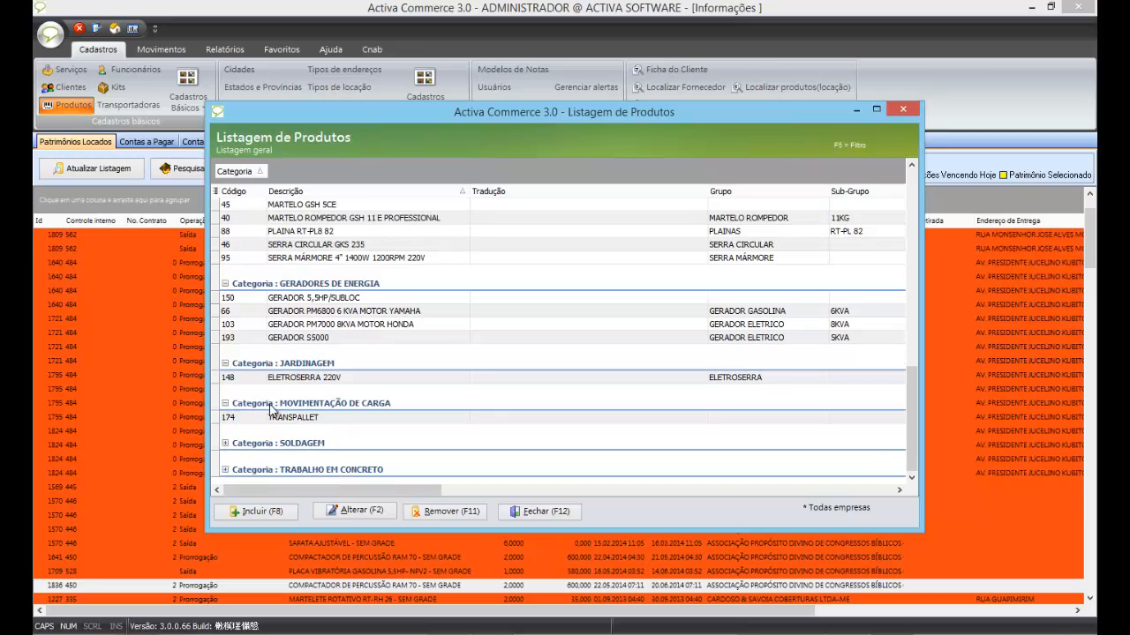
{"action": "left_click", "coordinate": [225, 443]}
{"action": "scroll", "coordinate": [308, 402], "scroll_direction": "down", "scroll_amount": 2}
{"action": "scroll", "coordinate": [307, 401], "scroll_direction": "down", "scroll_amount": 3}
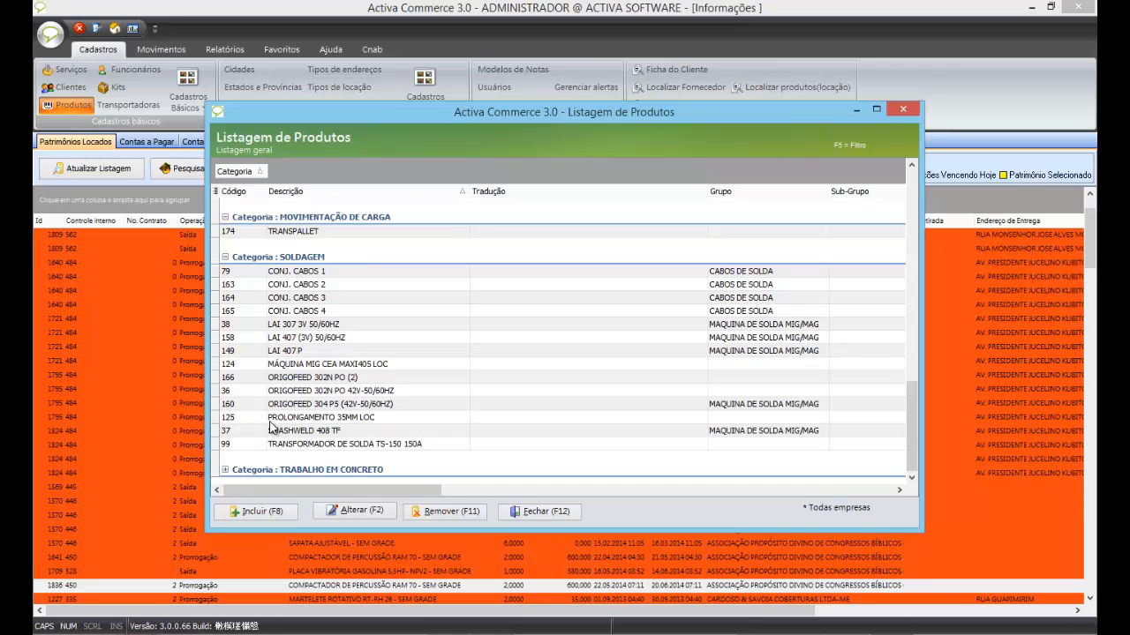
{"action": "left_click", "coordinate": [225, 469]}
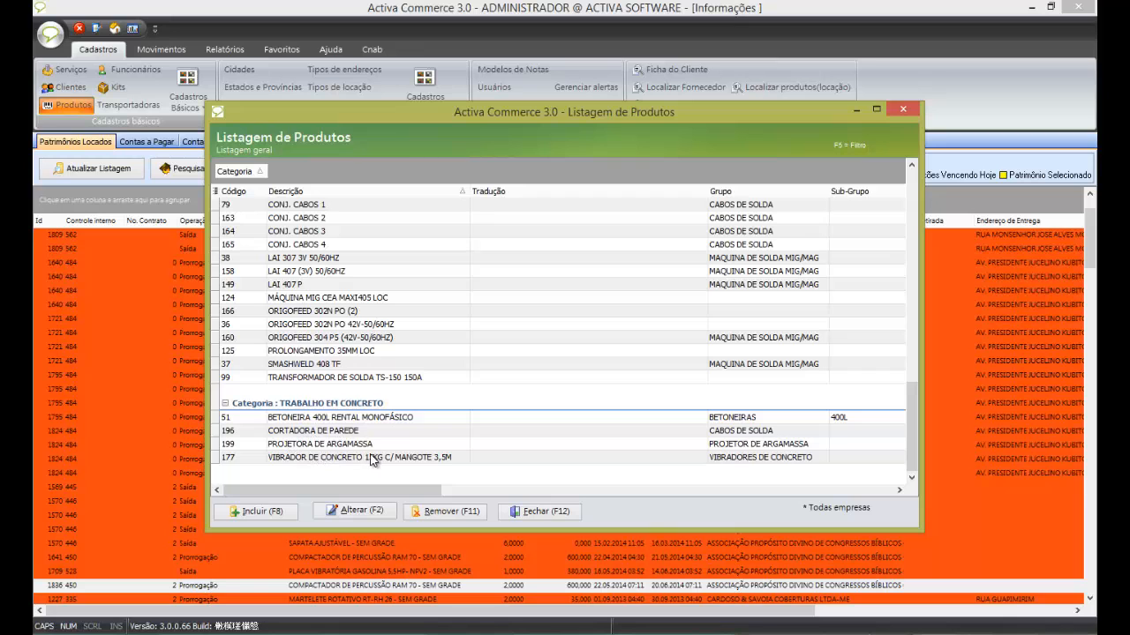
Collapse all categories, stop grouping by Categoria, and start new product record 205.
{"action": "scroll", "coordinate": [412, 333], "scroll_direction": "up", "scroll_amount": 5}
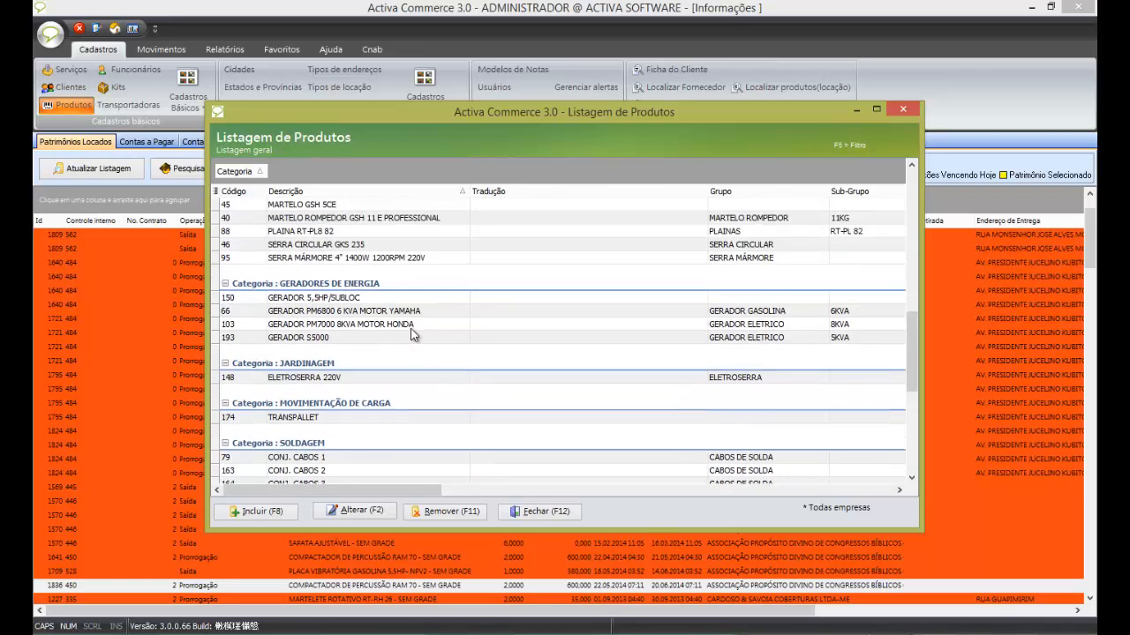
{"action": "scroll", "coordinate": [413, 333], "scroll_direction": "up", "scroll_amount": 10}
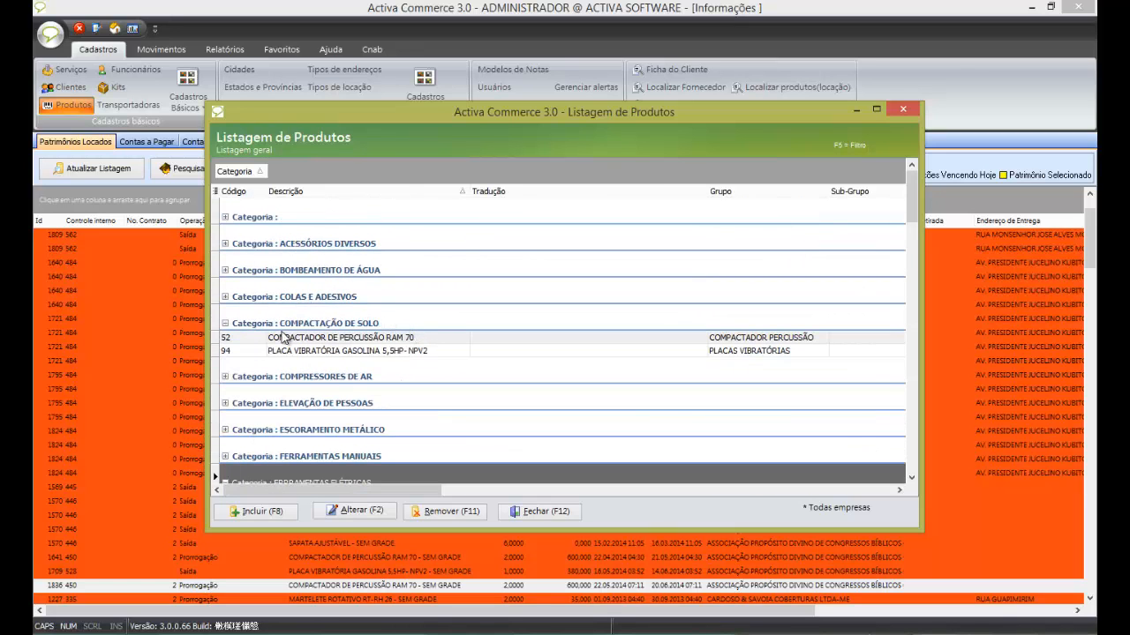
{"action": "left_click", "coordinate": [225, 323]}
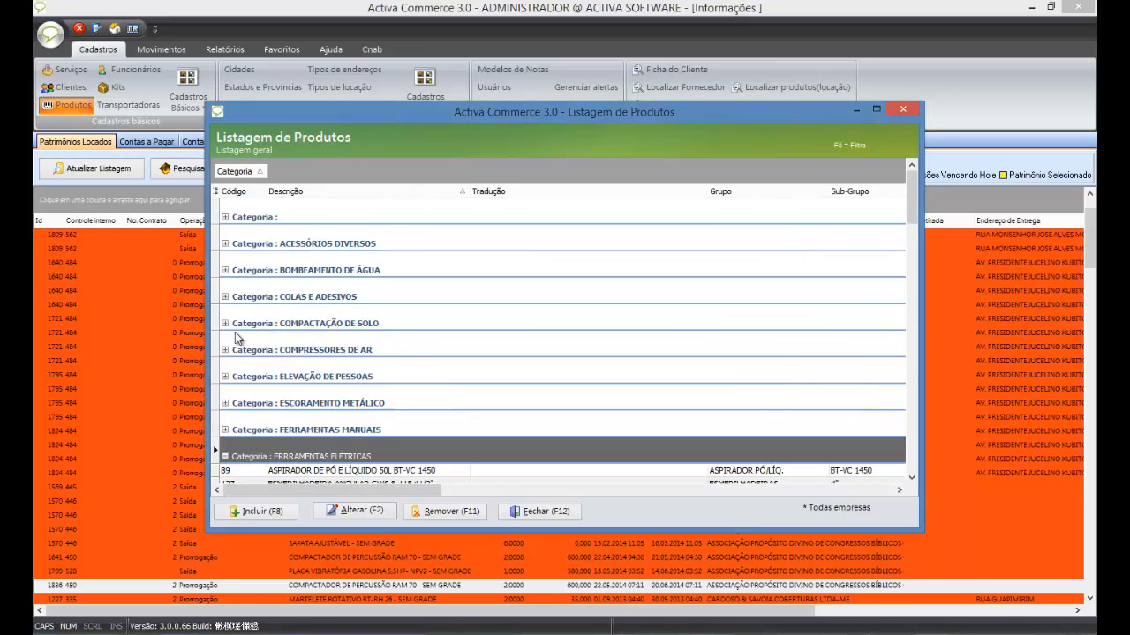
{"action": "left_click", "coordinate": [225, 456]}
{"action": "scroll", "coordinate": [335, 384], "scroll_direction": "down", "scroll_amount": 3}
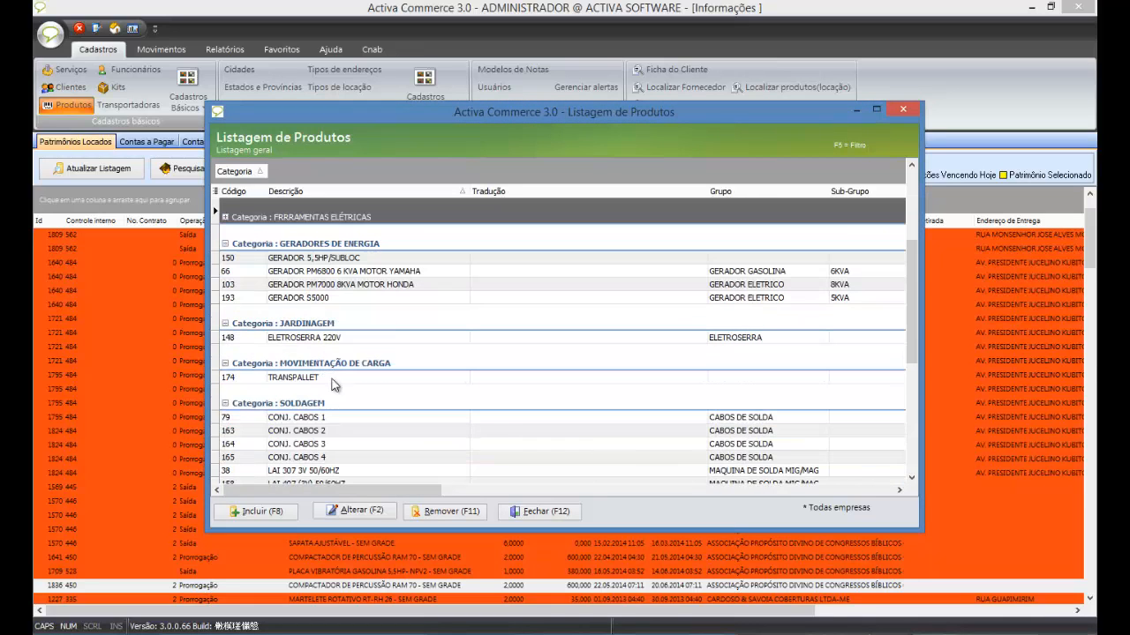
{"action": "left_click", "coordinate": [225, 243]}
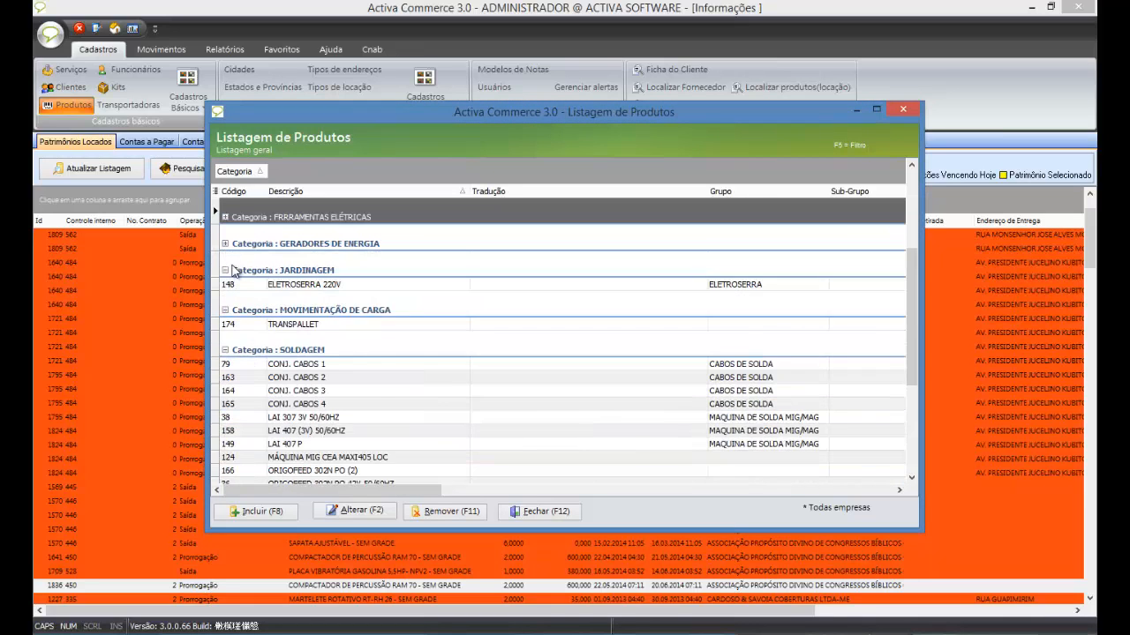
{"action": "left_click", "coordinate": [225, 270]}
{"action": "left_click", "coordinate": [225, 297]}
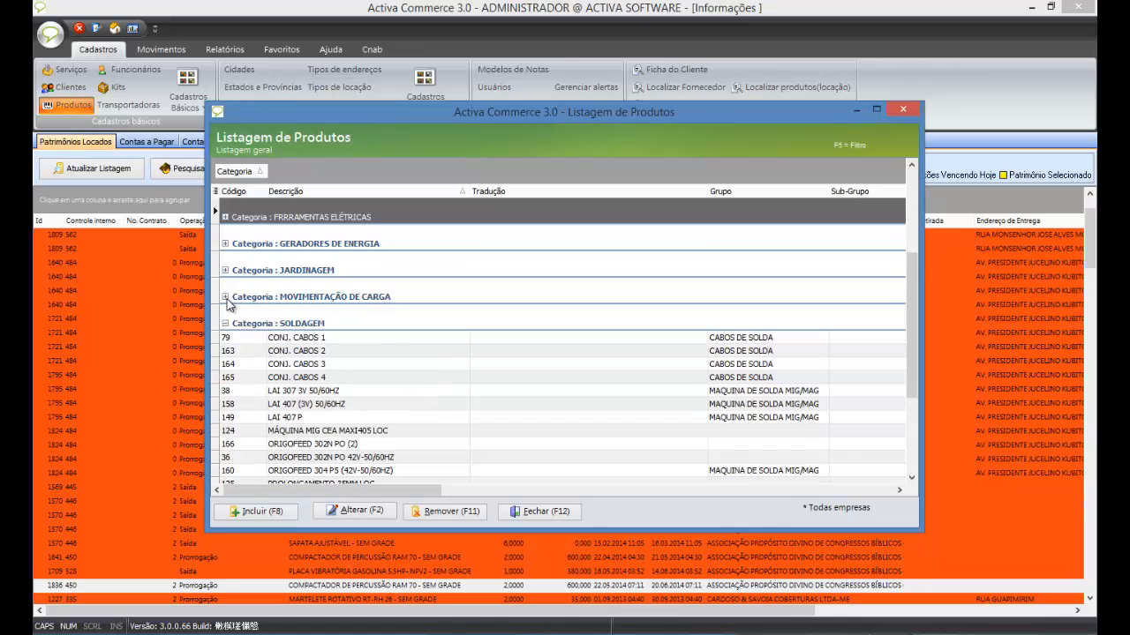
{"action": "left_click", "coordinate": [225, 323]}
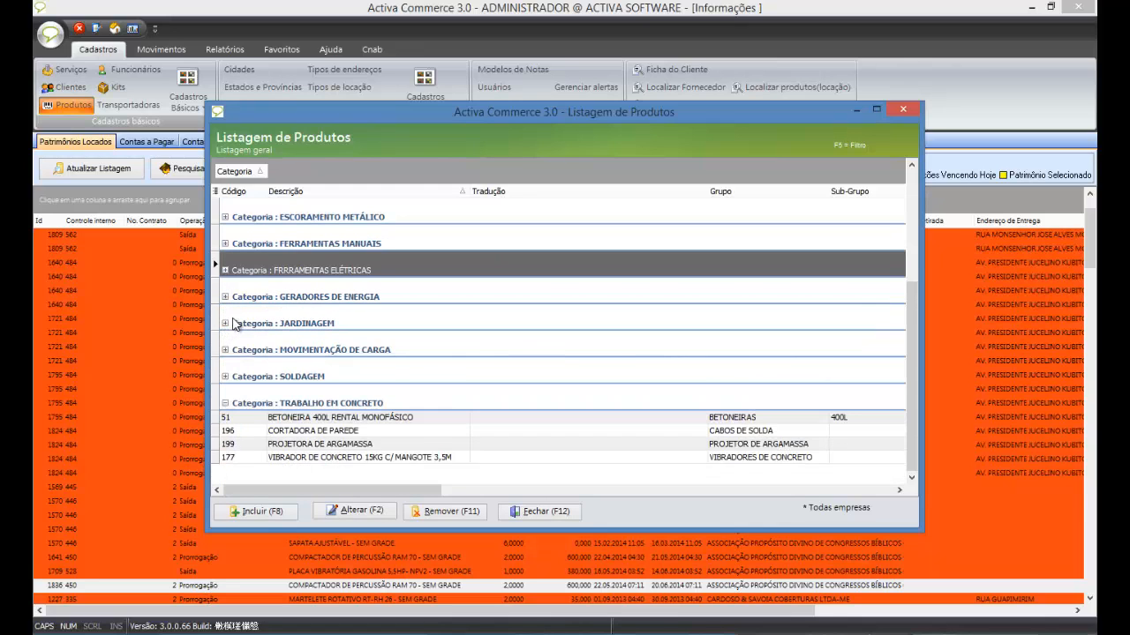
{"action": "left_click", "coordinate": [225, 403]}
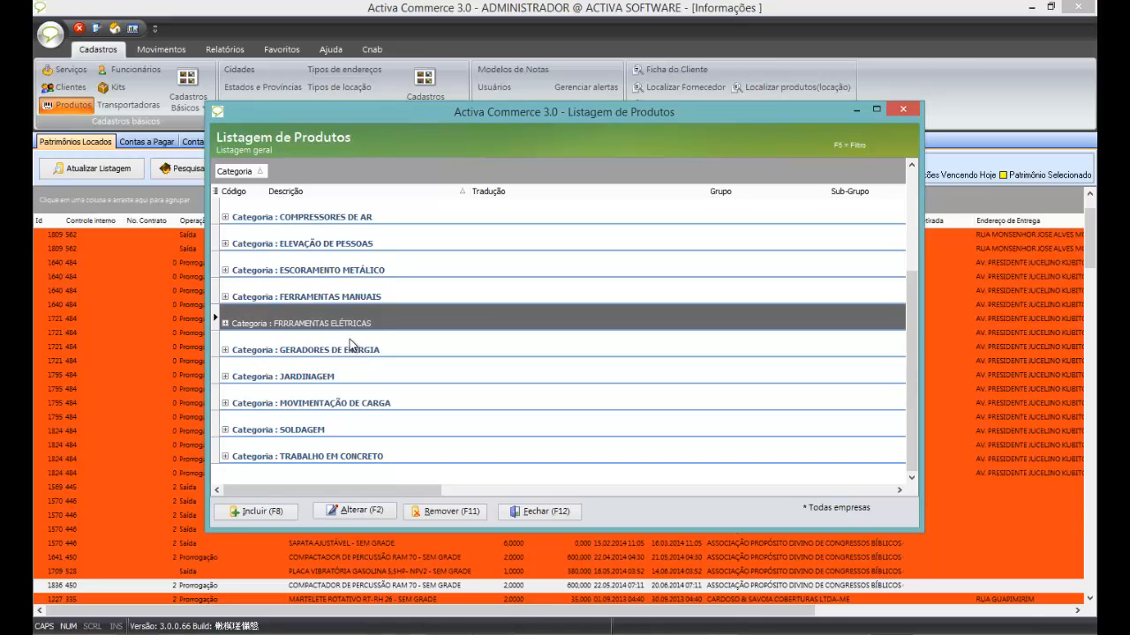
{"action": "scroll", "coordinate": [345, 307], "scroll_direction": "up", "scroll_amount": 3}
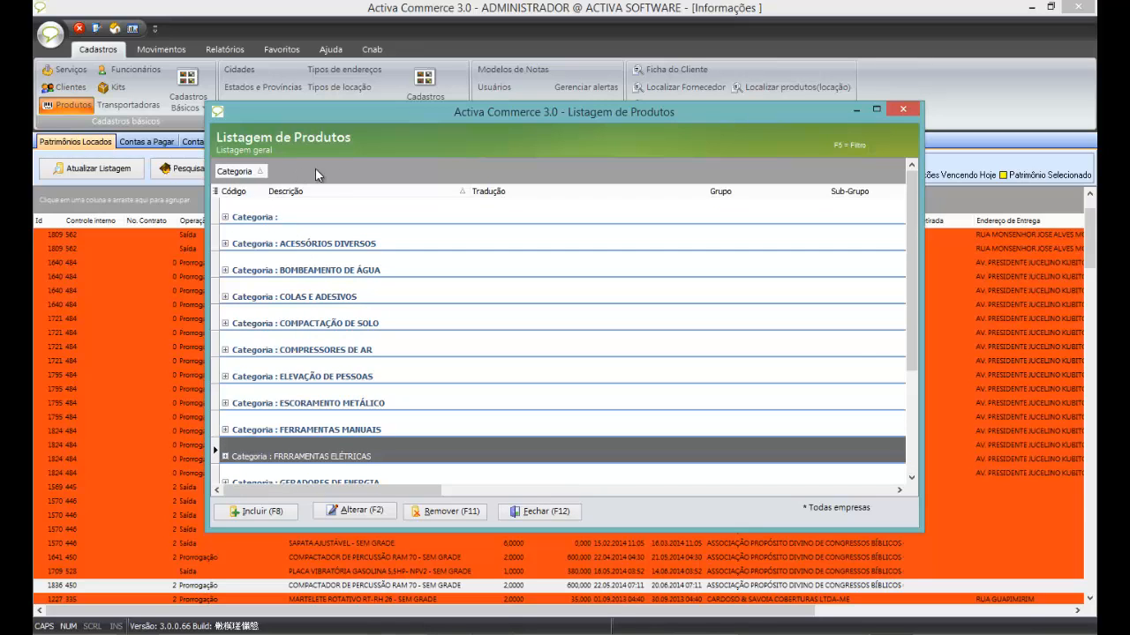
{"action": "left_click_drag", "start_coordinate": [256, 172], "coordinate": [440, 166]}
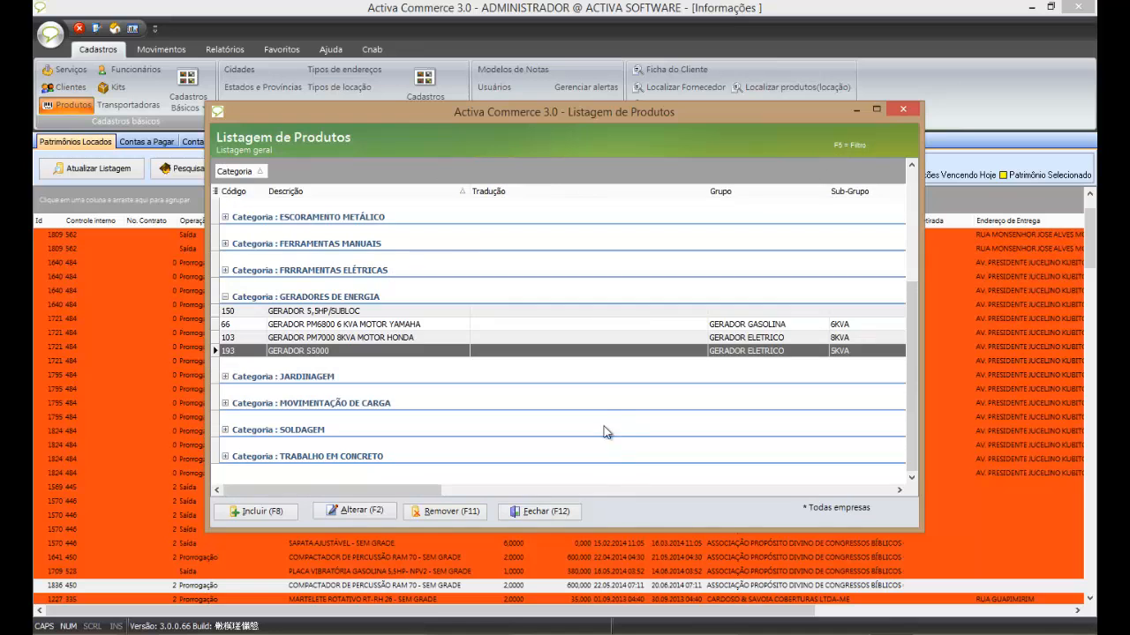
{"action": "left_click", "coordinate": [259, 512]}
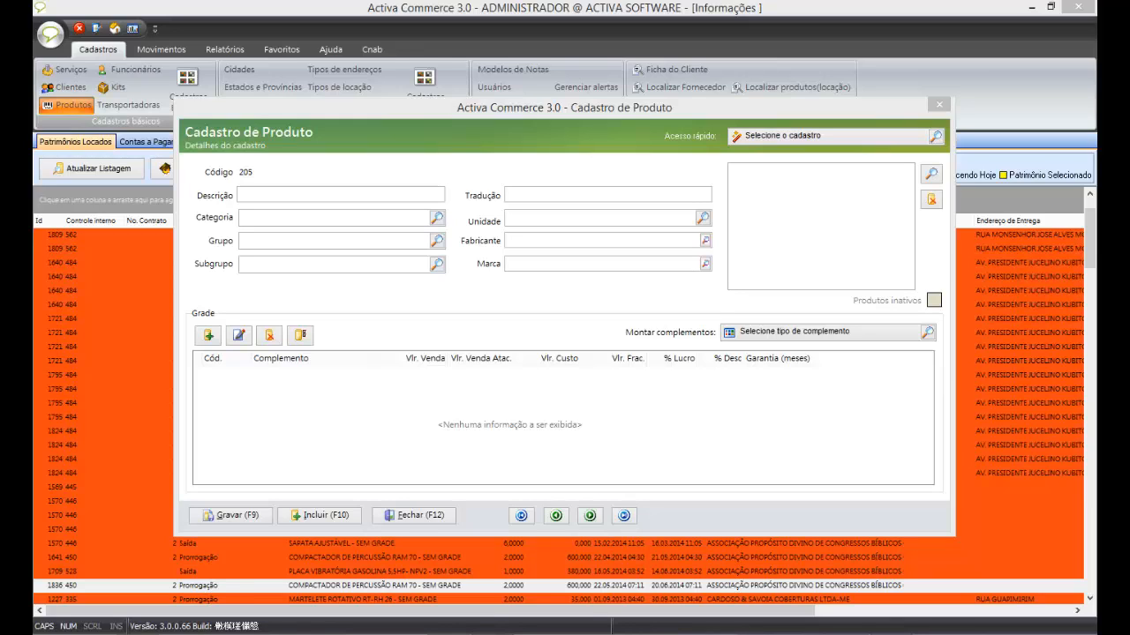
Paste the product description and abbreviate its words to PARAF/FURAD IMPACTO A BAT.
{"action": "left_click", "coordinate": [381, 194]}
{"action": "key", "text": "ctrl+v"}
{"action": "key", "text": "Home"}
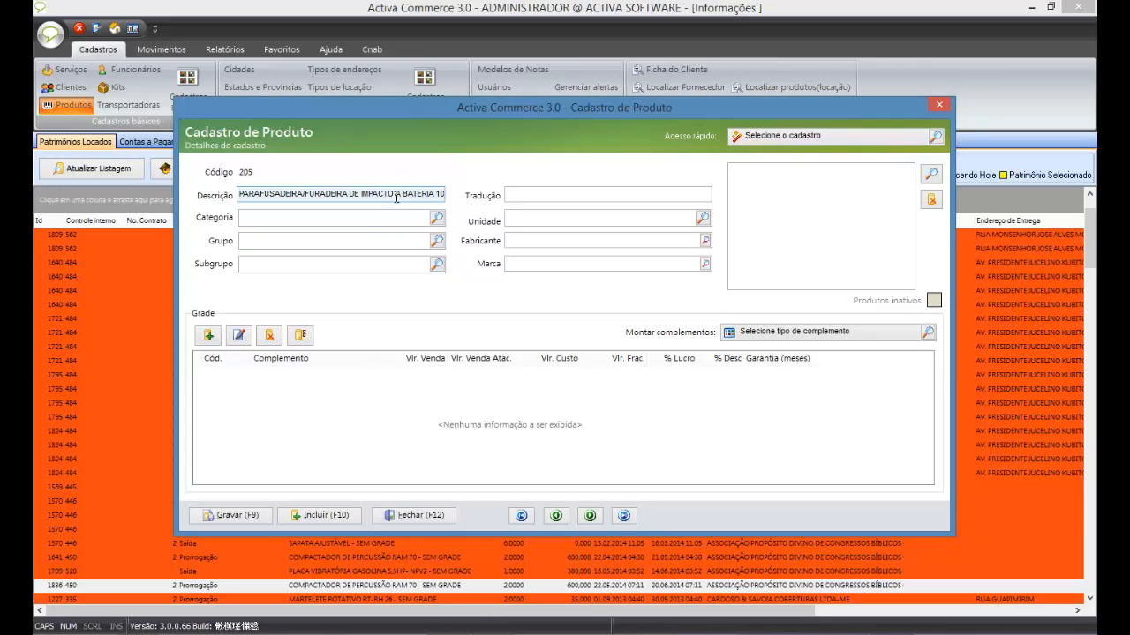
{"action": "left_click", "coordinate": [413, 200]}
{"action": "key", "text": "Right"}
{"action": "key", "text": "Right"}
{"action": "key", "text": "Right"}
{"action": "key", "text": "Right"}
{"action": "key", "text": "Right"}
{"action": "key", "text": "Right"}
{"action": "key", "text": "Right"}
{"action": "key", "text": "Right"}
{"action": "key", "text": "Right"}
{"action": "key", "text": "Right"}
{"action": "key", "text": "Right"}
{"action": "key", "text": "Right"}
{"action": "key", "text": "Right"}
{"action": "key", "text": "Right"}
{"action": "key", "text": "Right"}
{"action": "key", "text": "Right"}
{"action": "key", "text": "Right"}
{"action": "key", "text": "Right"}
{"action": "key", "text": "Right"}
{"action": "key", "text": "Right"}
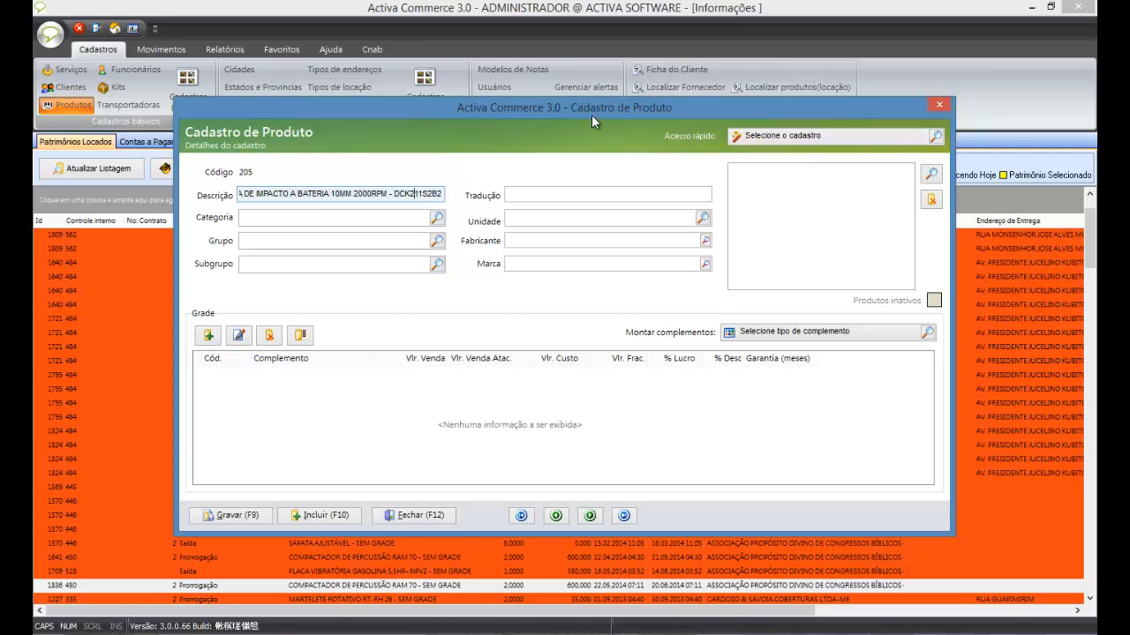
{"action": "key", "text": "Right"}
{"action": "key", "text": "Left"}
{"action": "key", "text": "Left"}
{"action": "key", "text": "Left"}
{"action": "key", "text": "Left"}
{"action": "key", "text": "Left"}
{"action": "key", "text": "Left"}
{"action": "key", "text": "Left"}
{"action": "key", "text": "Left"}
{"action": "key", "text": "Left"}
{"action": "key", "text": "Left"}
{"action": "key", "text": "Left"}
{"action": "key", "text": "Left"}
{"action": "key", "text": "Left"}
{"action": "key", "text": "Left"}
{"action": "key", "text": "Left"}
{"action": "key", "text": "Left"}
{"action": "key", "text": "Left"}
{"action": "key", "text": "Left"}
{"action": "key", "text": "Left"}
{"action": "key", "text": "Left"}
{"action": "key", "text": "Left"}
{"action": "key", "text": "Left"}
{"action": "key", "text": "Left"}
{"action": "key", "text": "Left"}
{"action": "key", "text": "Left"}
{"action": "key", "text": "Left"}
{"action": "key", "text": "Left"}
{"action": "key", "text": "Left"}
{"action": "key", "text": "Left"}
{"action": "key", "text": "Left"}
{"action": "key", "text": "Left"}
{"action": "key", "text": "Left"}
{"action": "key", "text": "Left"}
{"action": "key", "text": "Left"}
{"action": "key", "text": "Left"}
{"action": "key", "text": "Left"}
{"action": "key", "text": "Left"}
{"action": "key", "text": "Left"}
{"action": "key", "text": "Left"}
{"action": "key", "text": "Left"}
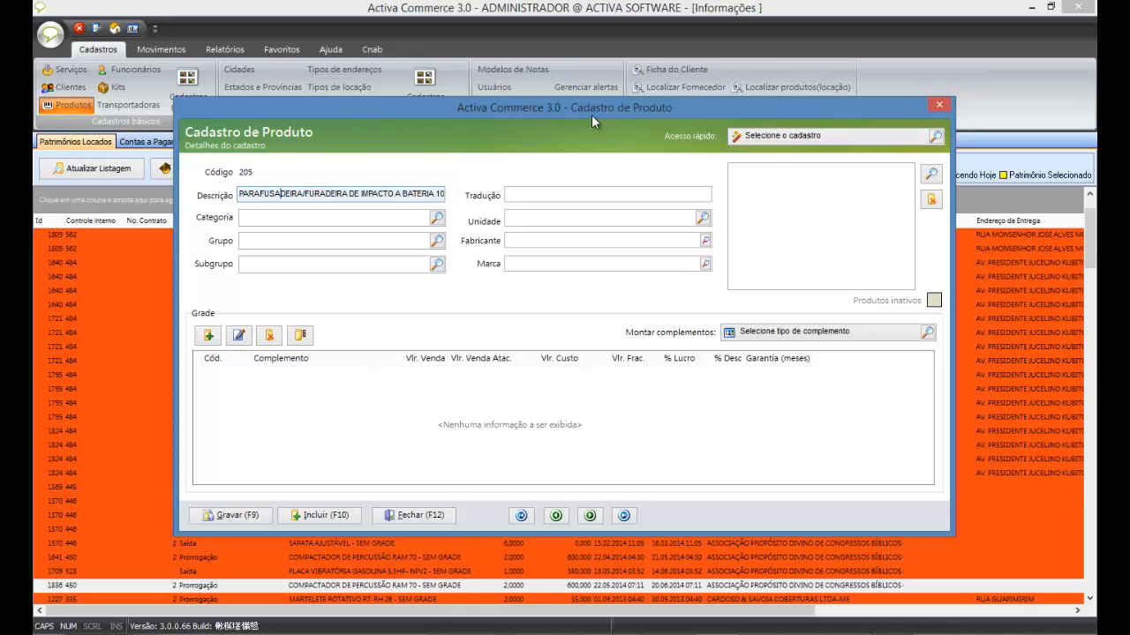
{"action": "key", "text": "Right"}
{"action": "key", "text": "Right"}
{"action": "key", "text": "Delete"}
{"action": "key", "text": "Delete"}
{"action": "key", "text": "Delete"}
{"action": "key", "text": "Delete"}
{"action": "key", "text": "Delete"}
{"action": "key", "text": "Delete"}
{"action": "key", "text": "Delete"}
{"action": "key", "text": "Delete"}
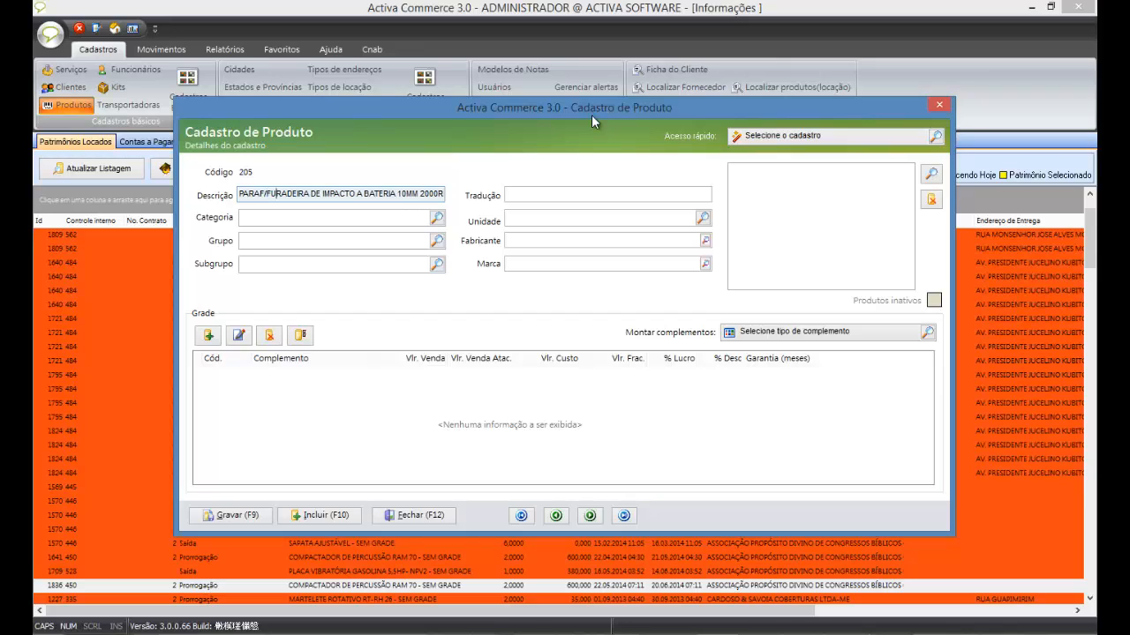
{"action": "key", "text": "Delete"}
{"action": "key", "text": "Delete"}
{"action": "key", "text": "Delete"}
{"action": "key", "text": "Delete"}
{"action": "key", "text": "Delete"}
{"action": "key", "text": "Delete"}
{"action": "key", "text": "Delete"}
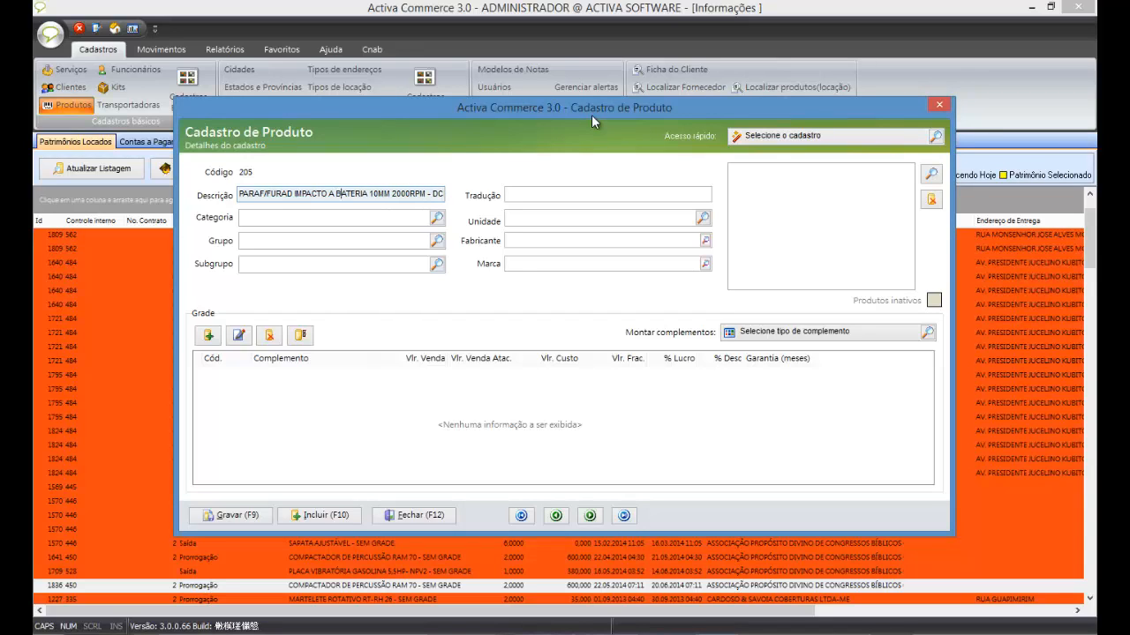
{"action": "key", "text": "Delete"}
{"action": "key", "text": "Delete"}
{"action": "key", "text": "Delete"}
{"action": "key", "text": "Delete"}
Remove the model code DCK211S2B2 from the end of the description.
{"action": "key", "text": "Right"}
{"action": "key", "text": "Right"}
{"action": "key", "text": "Right"}
{"action": "key", "text": "Right"}
{"action": "key", "text": "Right"}
{"action": "key", "text": "Right"}
{"action": "key", "text": "Right"}
{"action": "key", "text": "Right"}
{"action": "key", "text": "Right"}
{"action": "key", "text": "Right"}
{"action": "key", "text": "Right"}
{"action": "key", "text": "Right"}
{"action": "key", "text": "Right"}
{"action": "key", "text": "Right"}
{"action": "key", "text": "Right"}
{"action": "key", "text": "Right"}
{"action": "key", "text": "Right"}
{"action": "key", "text": "Right"}
{"action": "key", "text": "Right"}
{"action": "key", "text": "Right"}
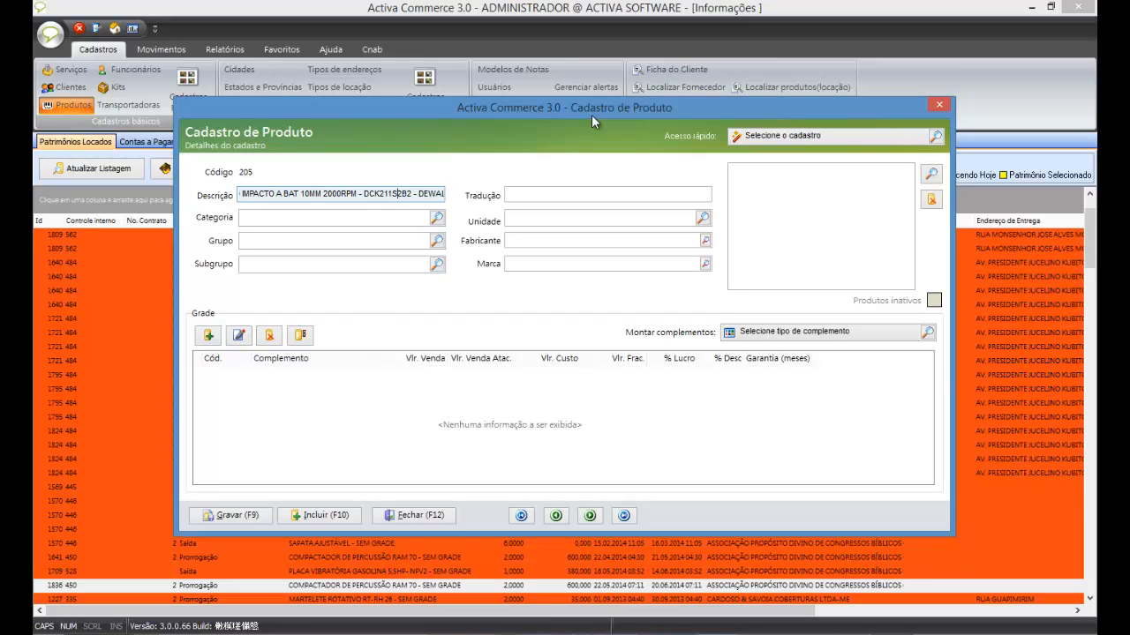
{"action": "key", "text": "shift+Left"}
{"action": "key", "text": "shift+Left"}
{"action": "key", "text": "shift+Left"}
{"action": "key", "text": "shift+Left"}
{"action": "key", "text": "shift+Left"}
{"action": "key", "text": "shift+Left"}
{"action": "key", "text": "shift+Left"}
{"action": "key", "text": "shift+Left"}
{"action": "key", "text": "shift+Left"}
{"action": "key", "text": "shift+Left"}
{"action": "key", "text": "shift+Left"}
{"action": "key", "text": "shift+Left"}
{"action": "key", "text": "Delete"}
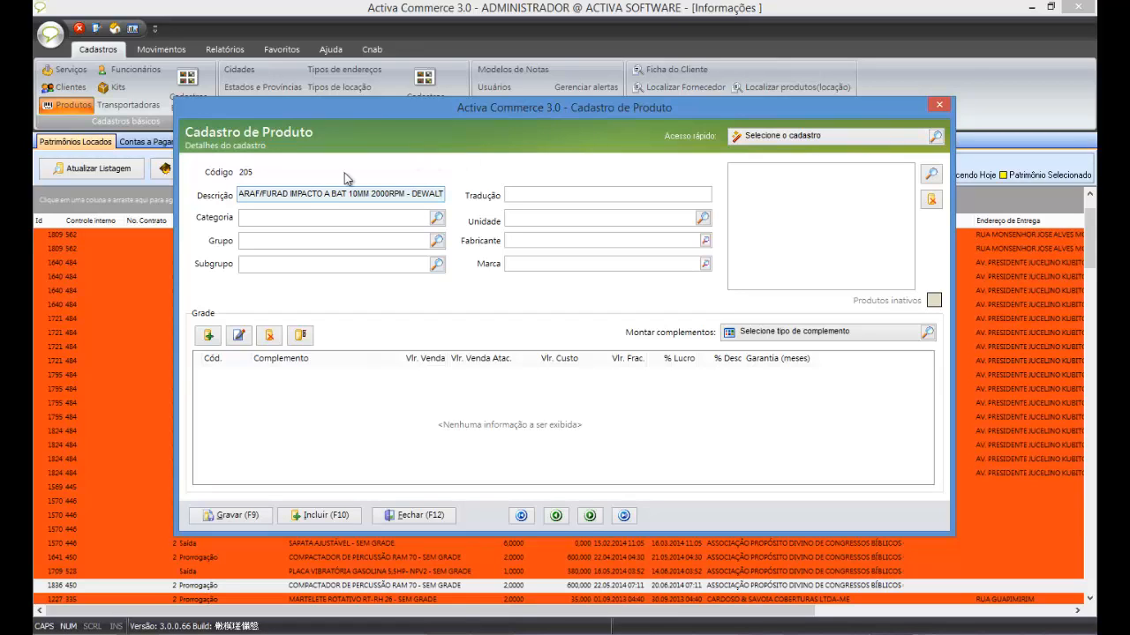
{"action": "key", "text": "Home"}
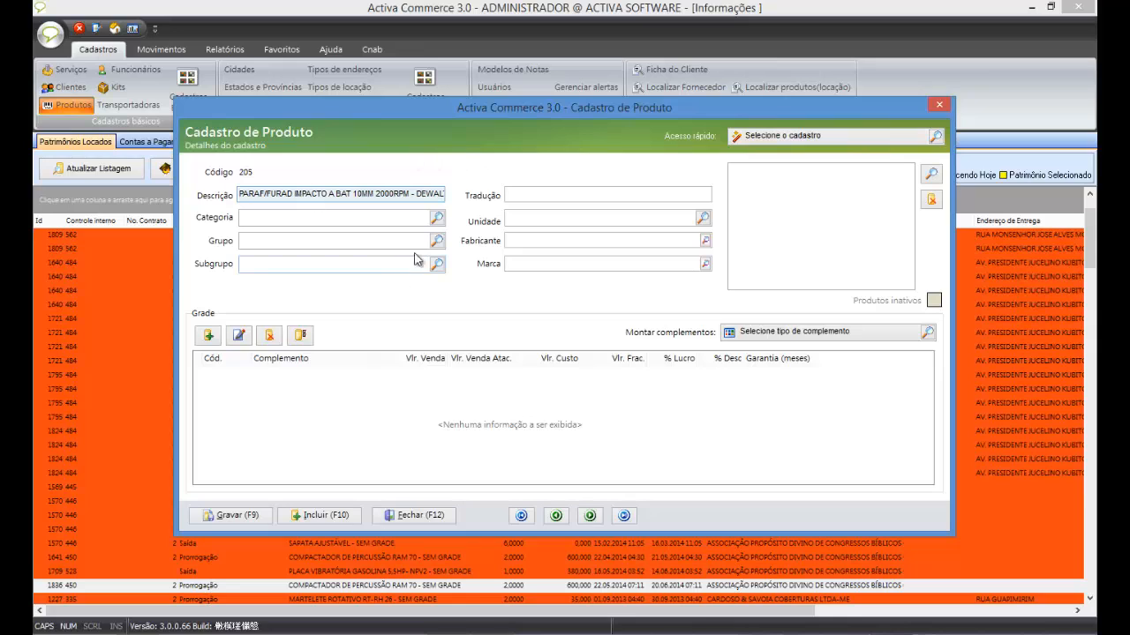
{"action": "left_click", "coordinate": [435, 220]}
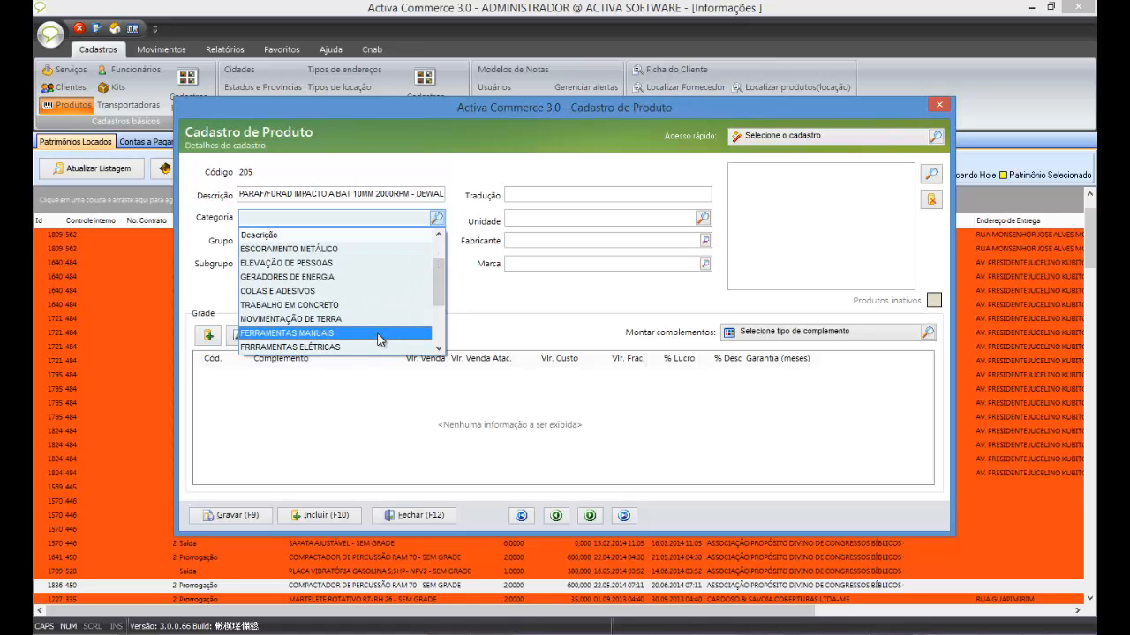
Set product 205's category FRRRAMENTAS ELÉTRICAS, group FURADEIRAS and subgroup RT-ID 65.
{"action": "left_click", "coordinate": [353, 347]}
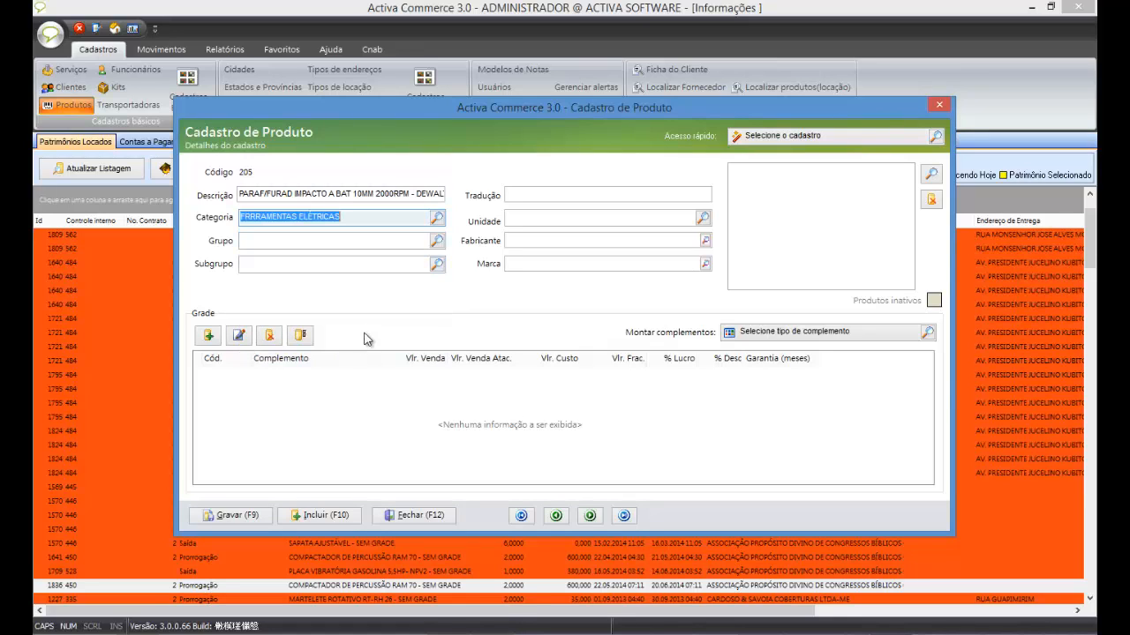
{"action": "left_click", "coordinate": [437, 241]}
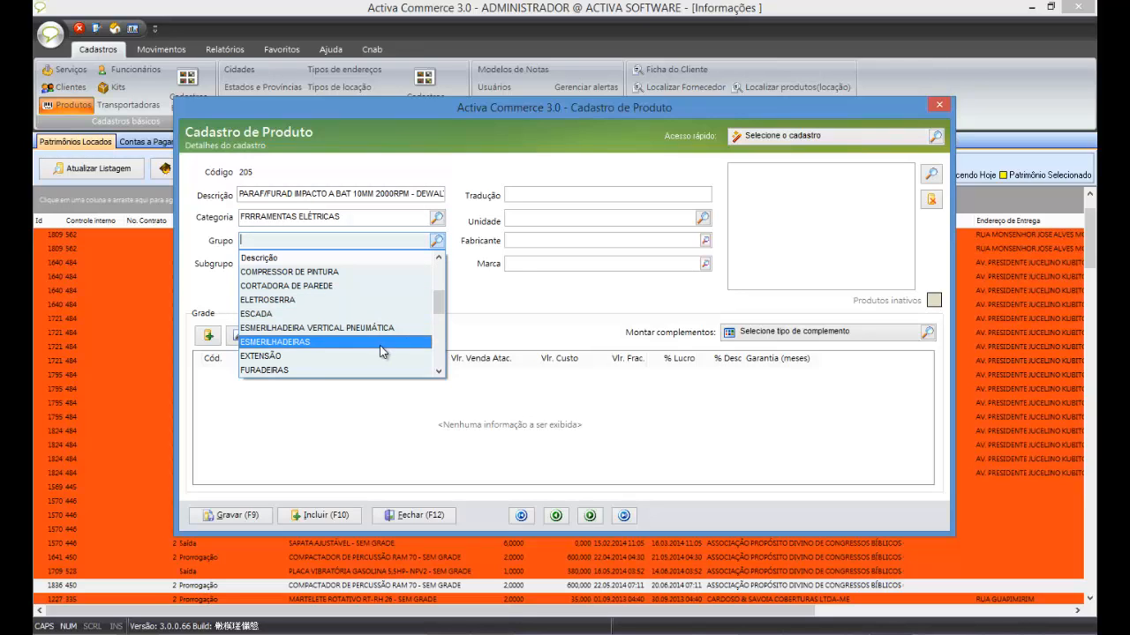
{"action": "left_click", "coordinate": [352, 369]}
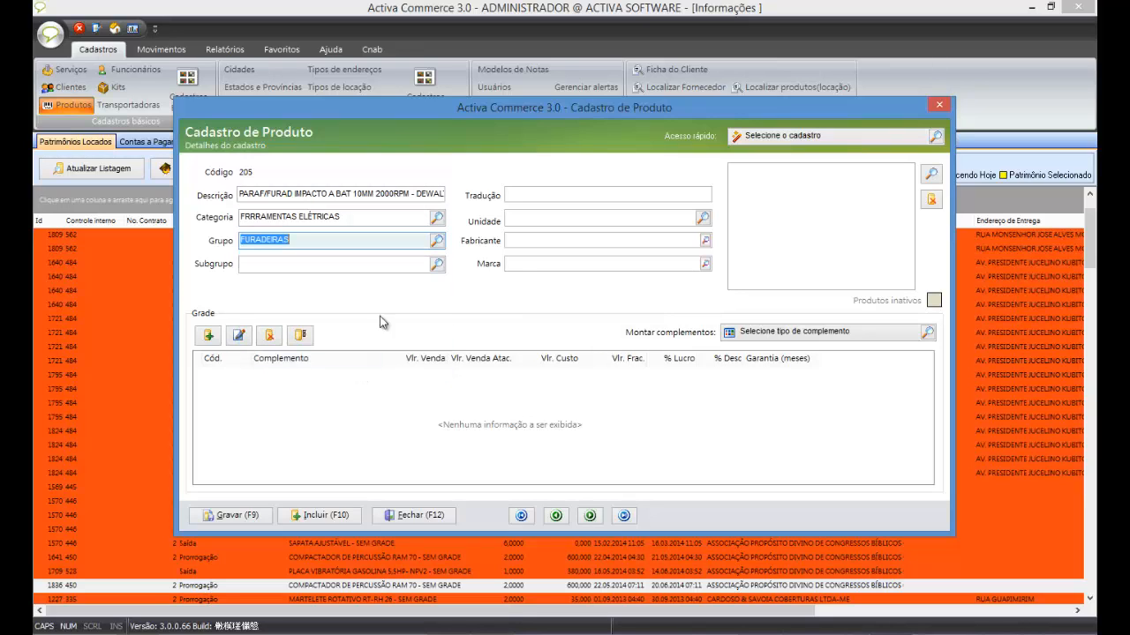
{"action": "left_click", "coordinate": [437, 265]}
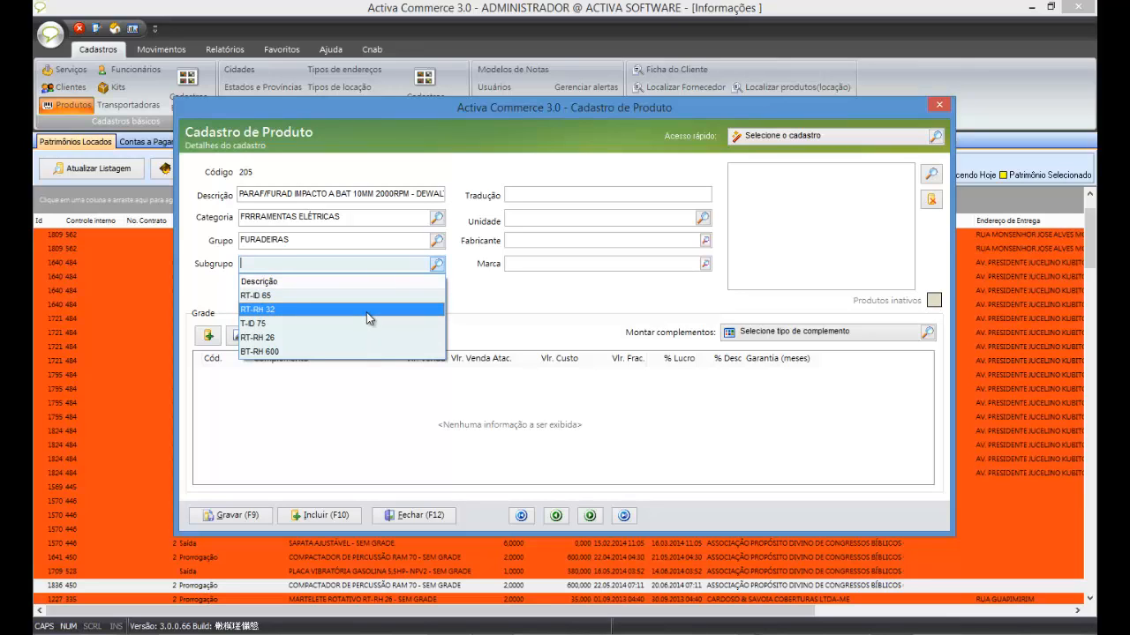
{"action": "left_click", "coordinate": [344, 297]}
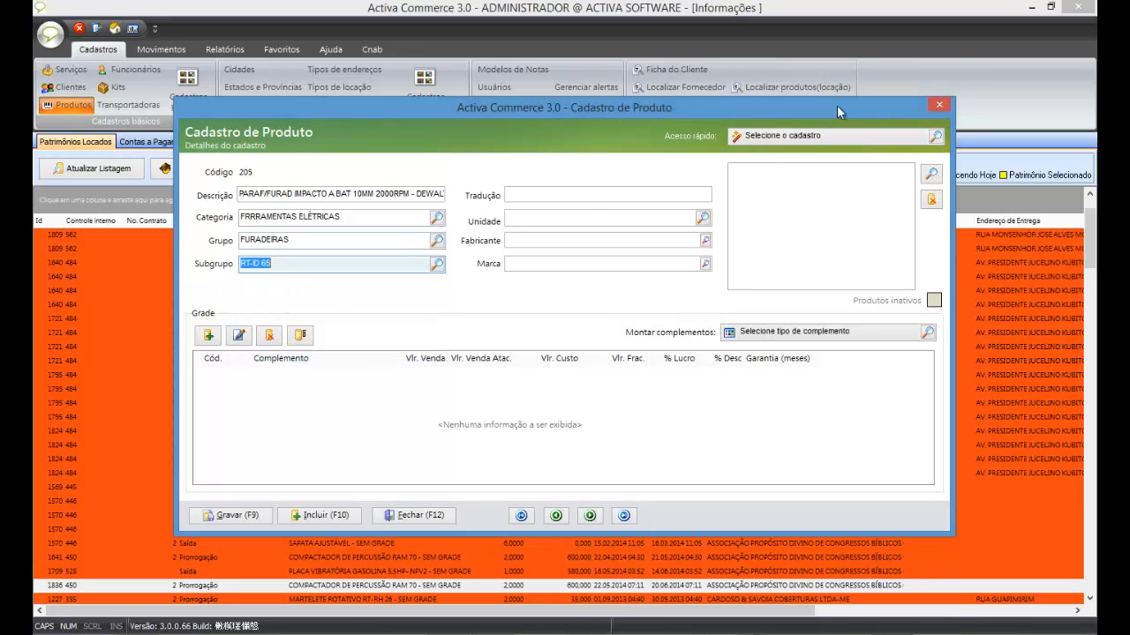
{"action": "left_click", "coordinate": [935, 135]}
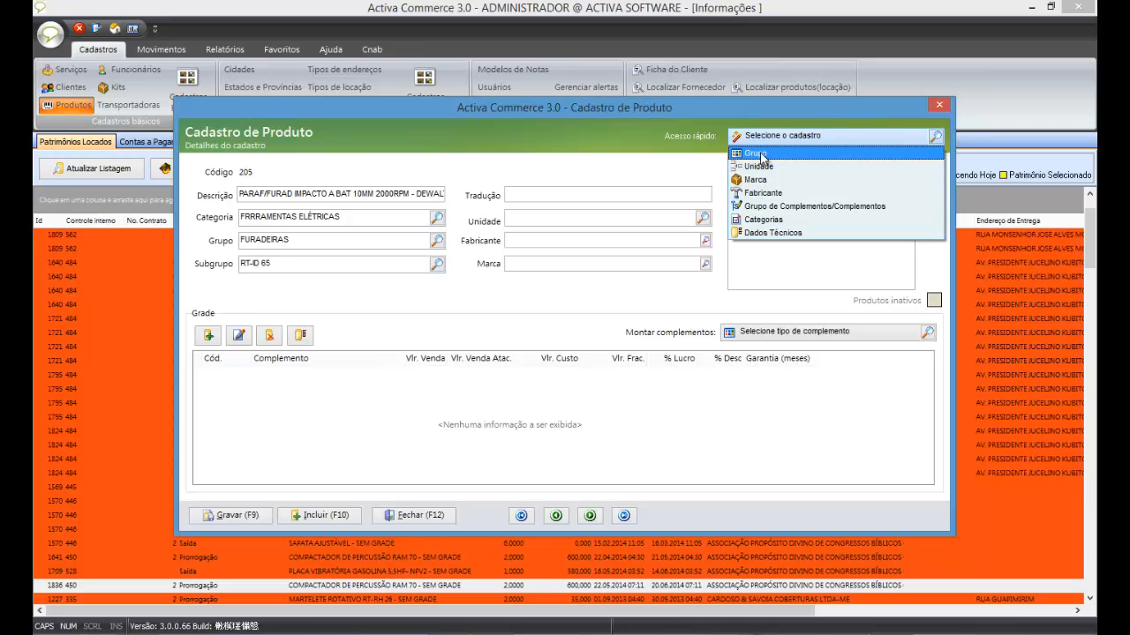
Choose unit UNIDADE, manufacturer DEWALT and brand DEWALT, then save product 205.
{"action": "left_click", "coordinate": [532, 196]}
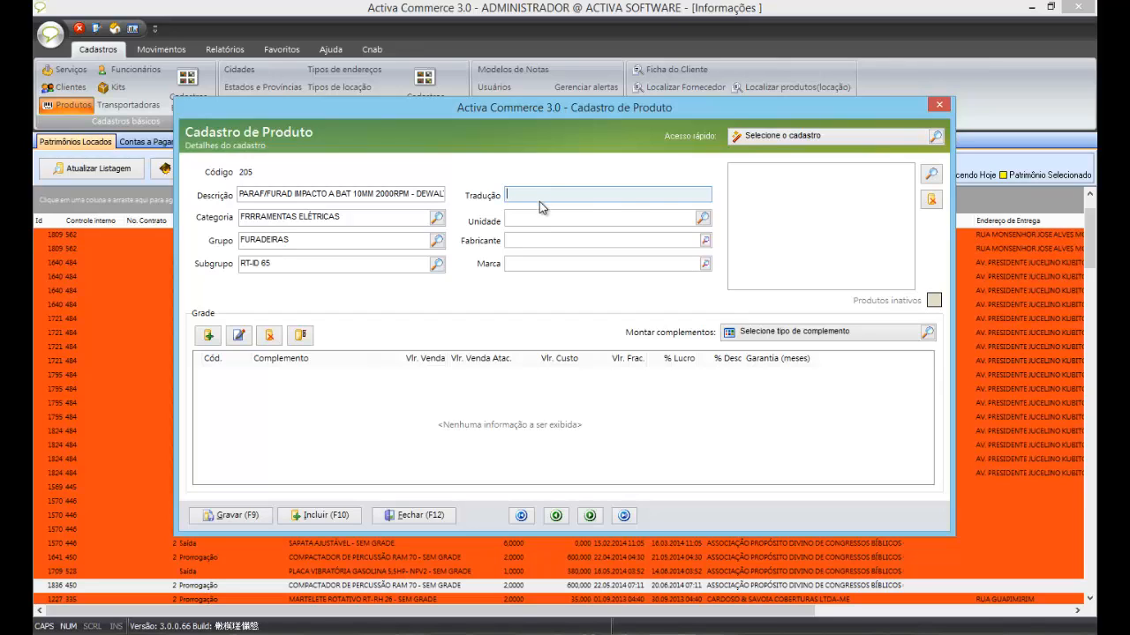
{"action": "left_click", "coordinate": [702, 217]}
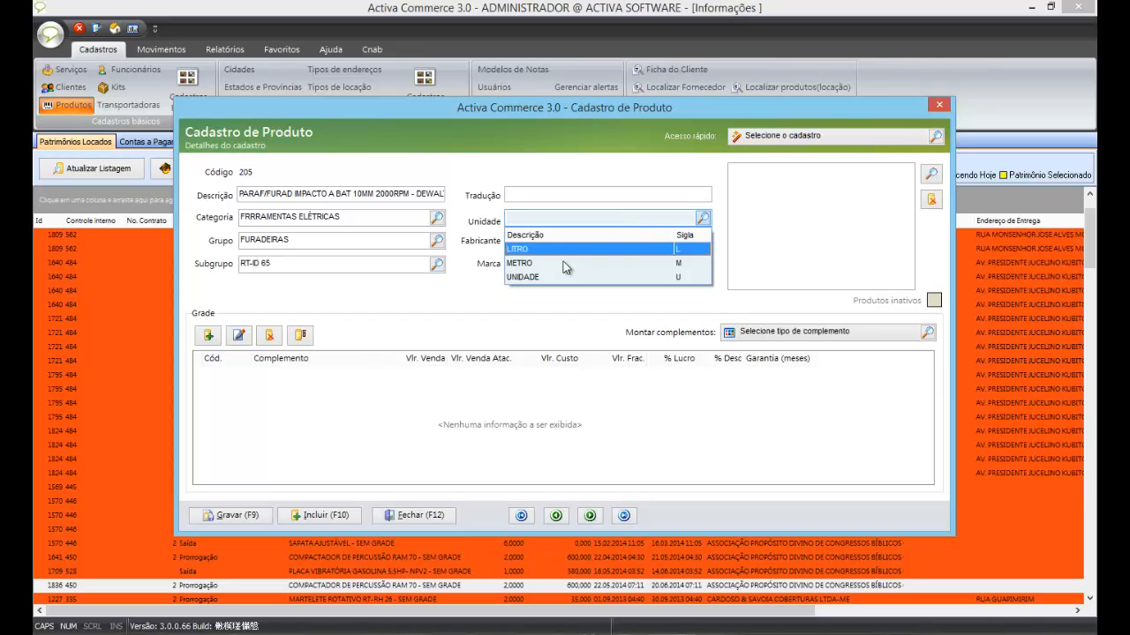
{"action": "left_click", "coordinate": [532, 277]}
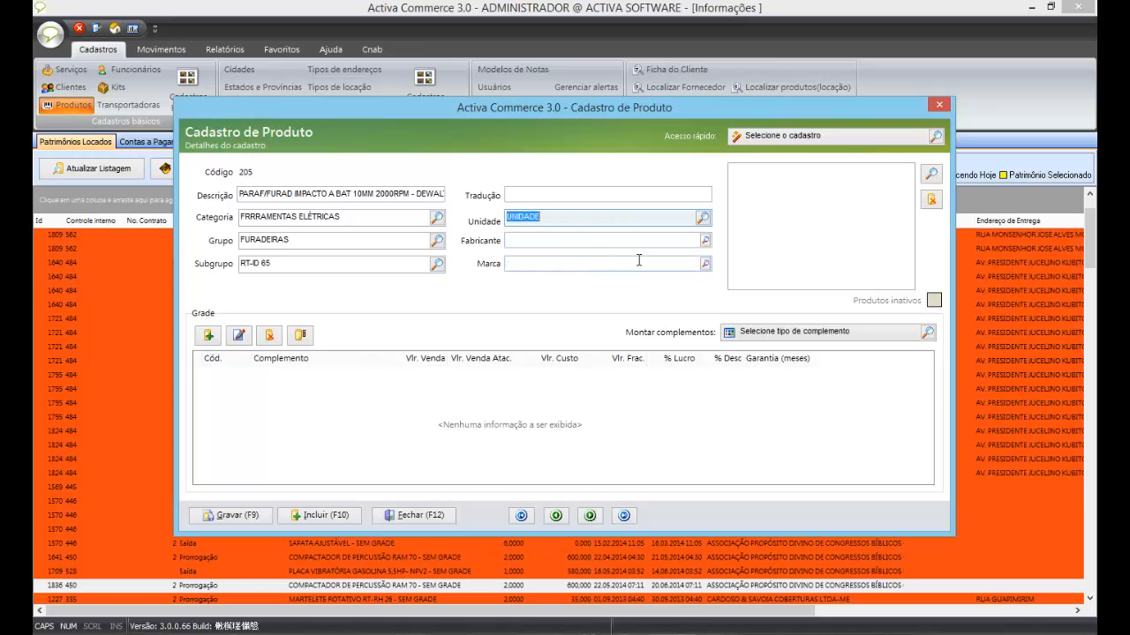
{"action": "left_click", "coordinate": [703, 240]}
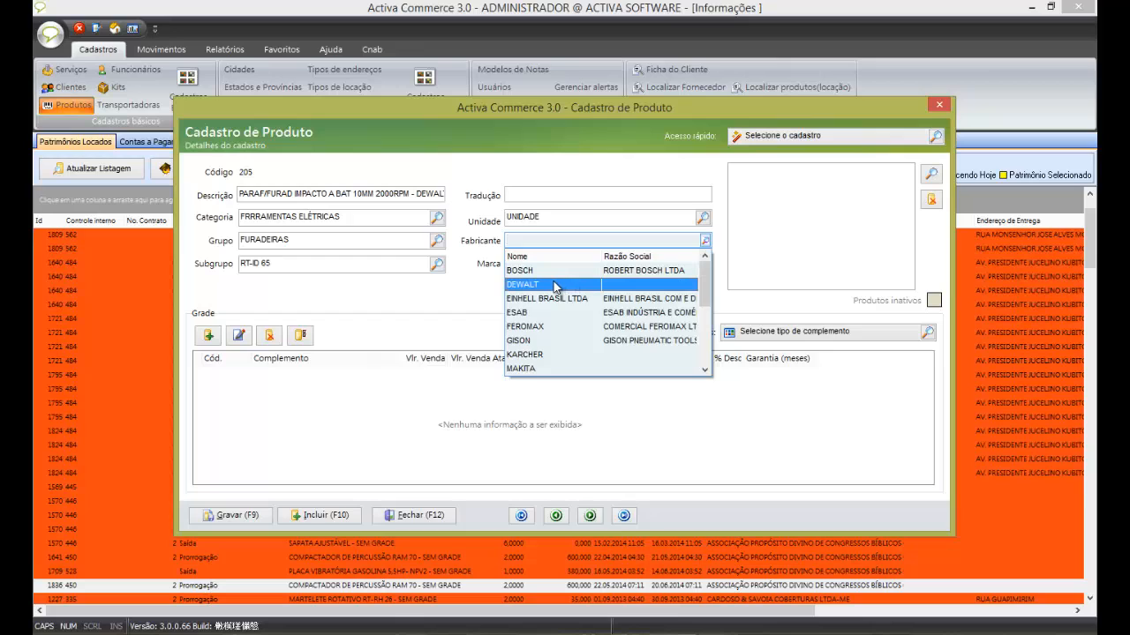
{"action": "left_click", "coordinate": [554, 284]}
{"action": "left_click", "coordinate": [703, 264]}
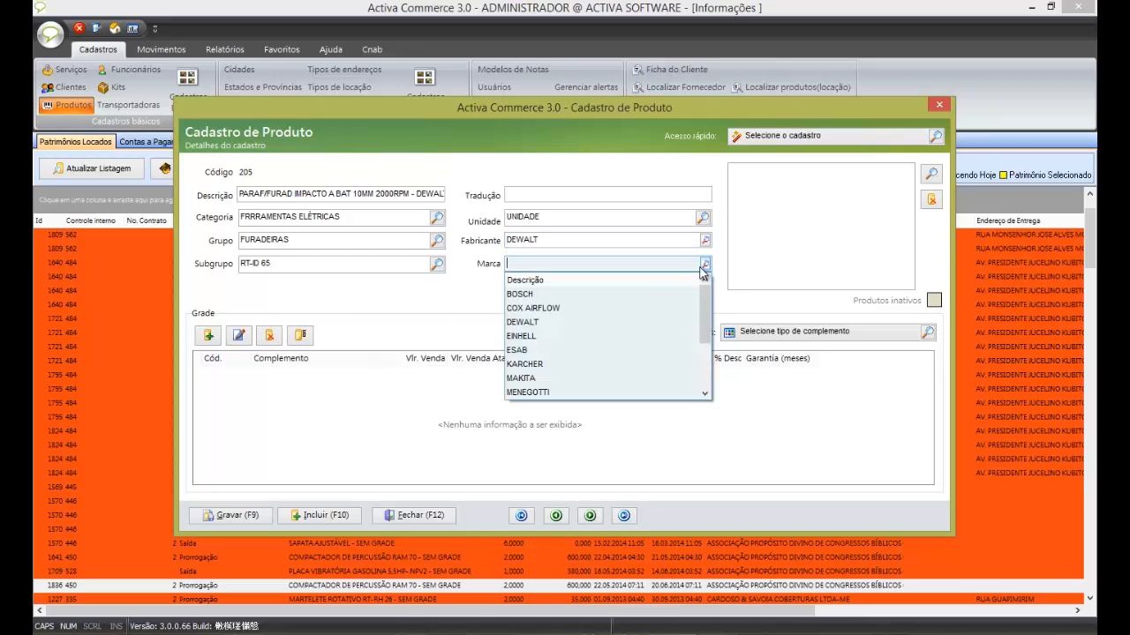
{"action": "left_click", "coordinate": [584, 320]}
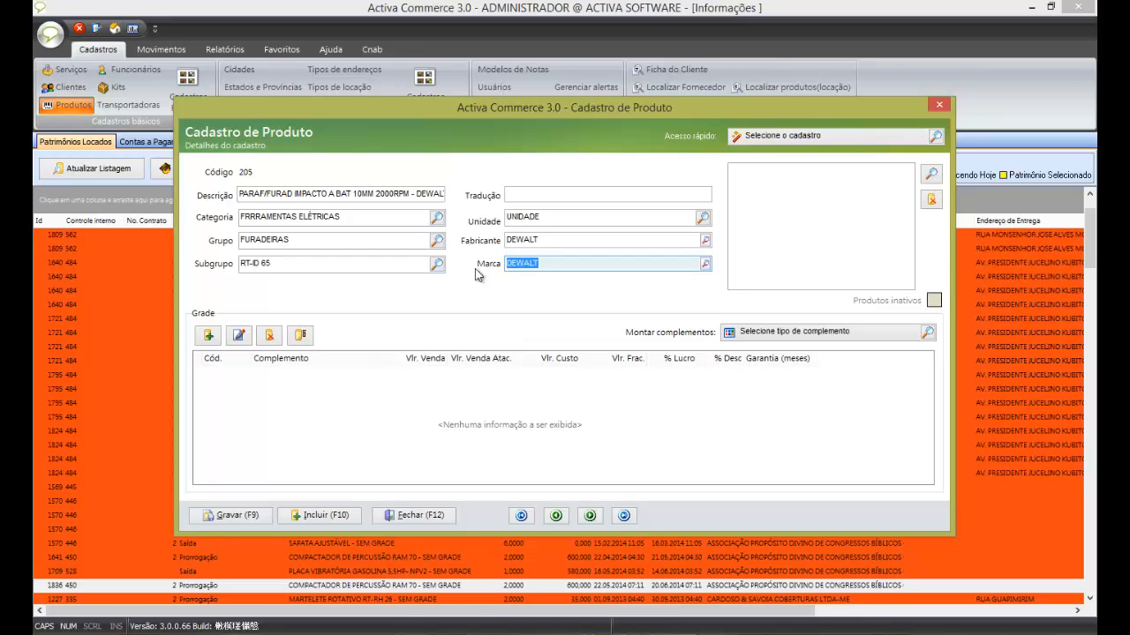
{"action": "left_click", "coordinate": [225, 518]}
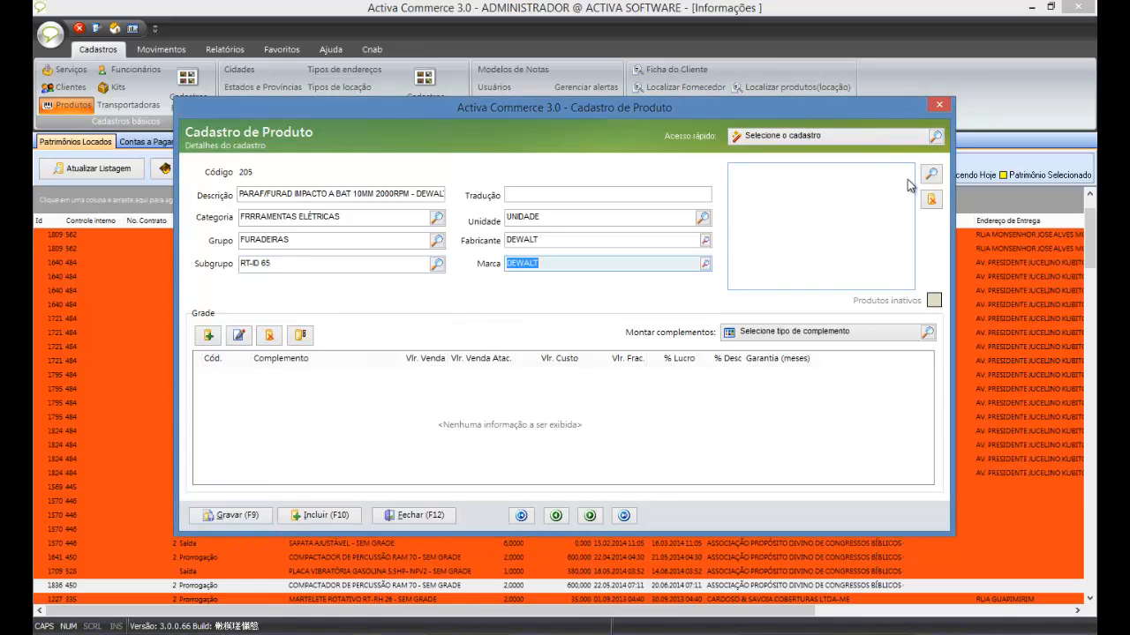
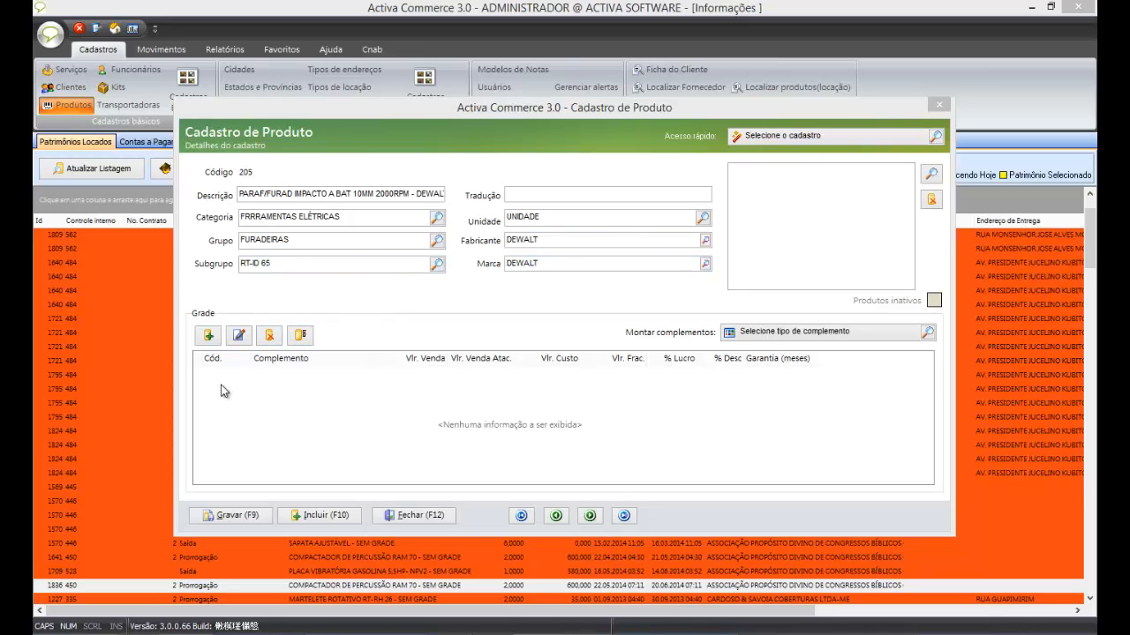
Save product 205 and start a new complement record for it.
{"action": "left_click", "coordinate": [235, 517]}
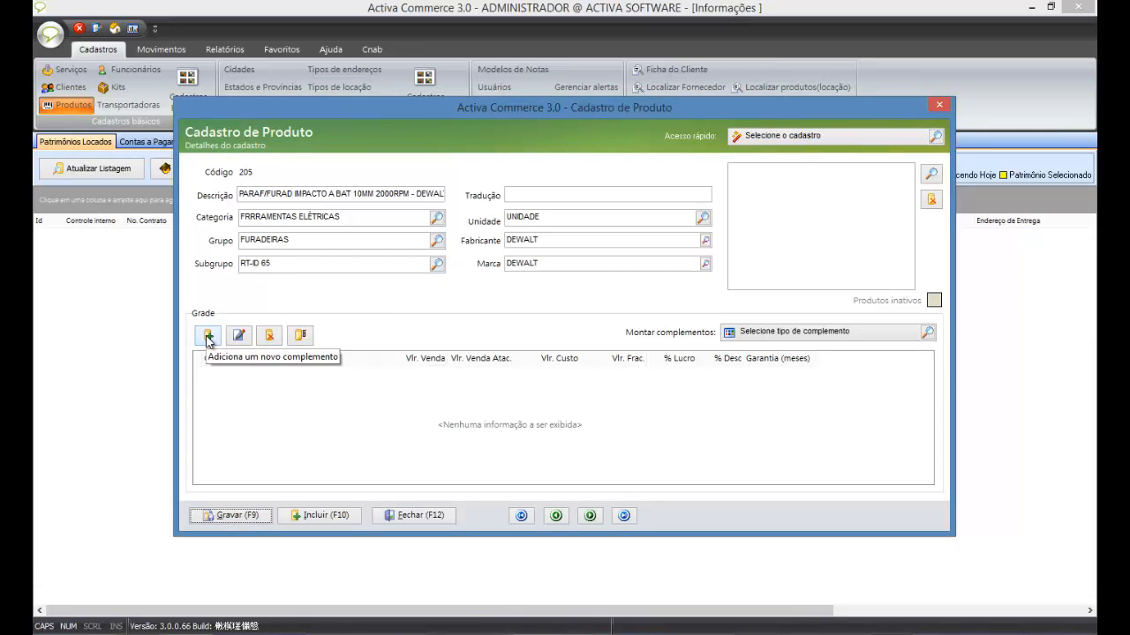
{"action": "left_click", "coordinate": [208, 337]}
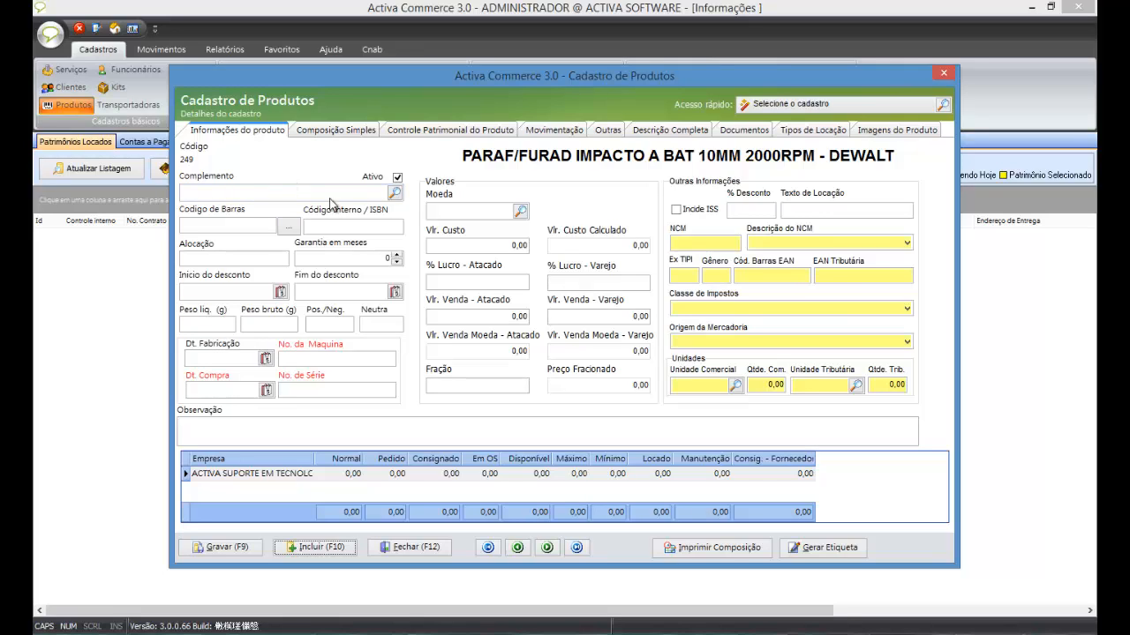
Set the complement's currency to REAL and its cost to 100,00.
{"action": "left_click", "coordinate": [395, 194]}
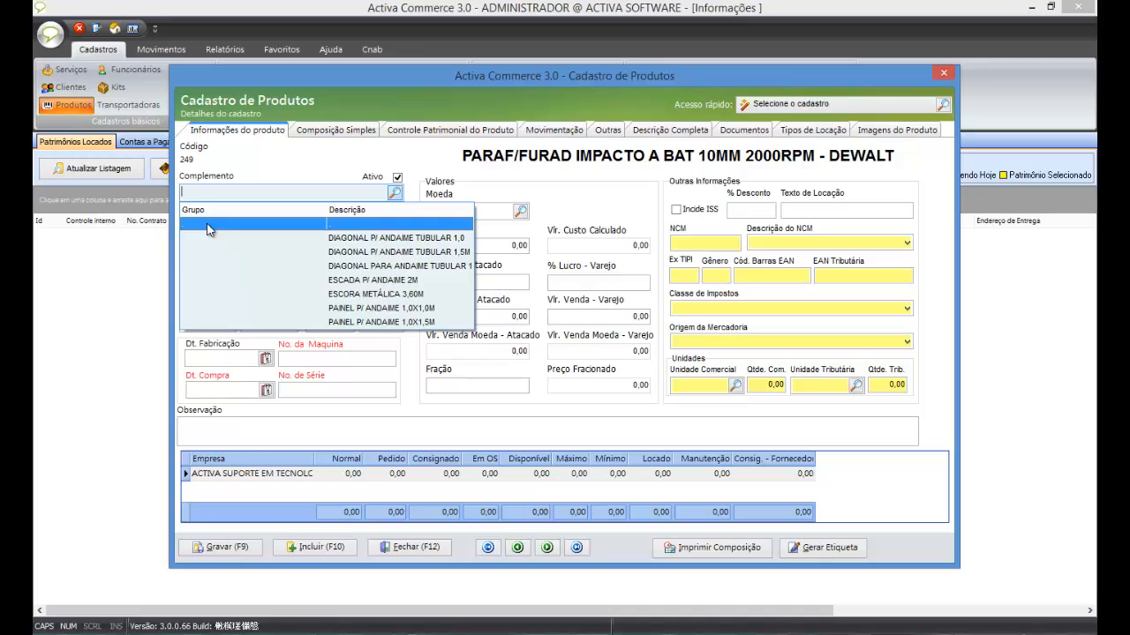
{"action": "left_click", "coordinate": [270, 224]}
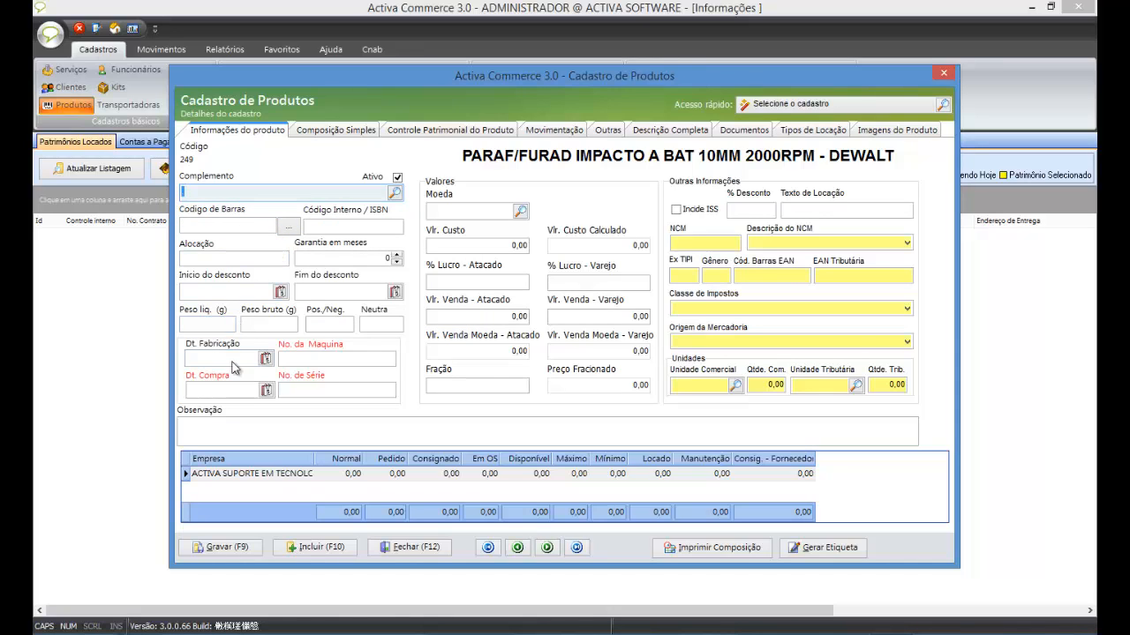
{"action": "left_click", "coordinate": [520, 211]}
{"action": "left_click", "coordinate": [476, 244]}
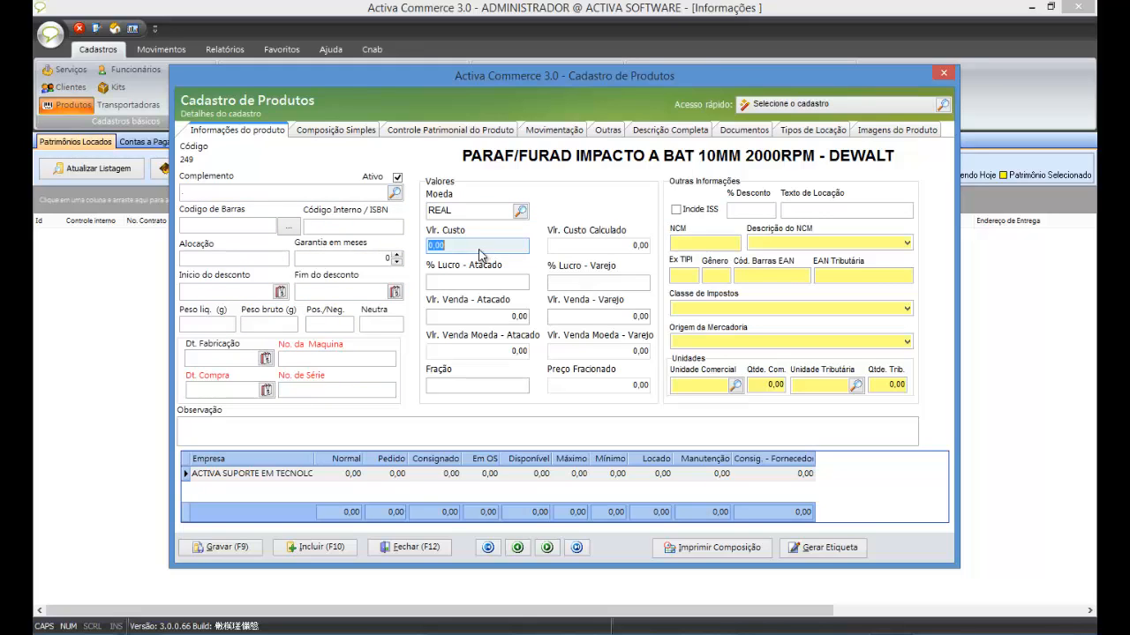
{"action": "type", "text": "100"}
{"action": "key", "text": "Tab"}
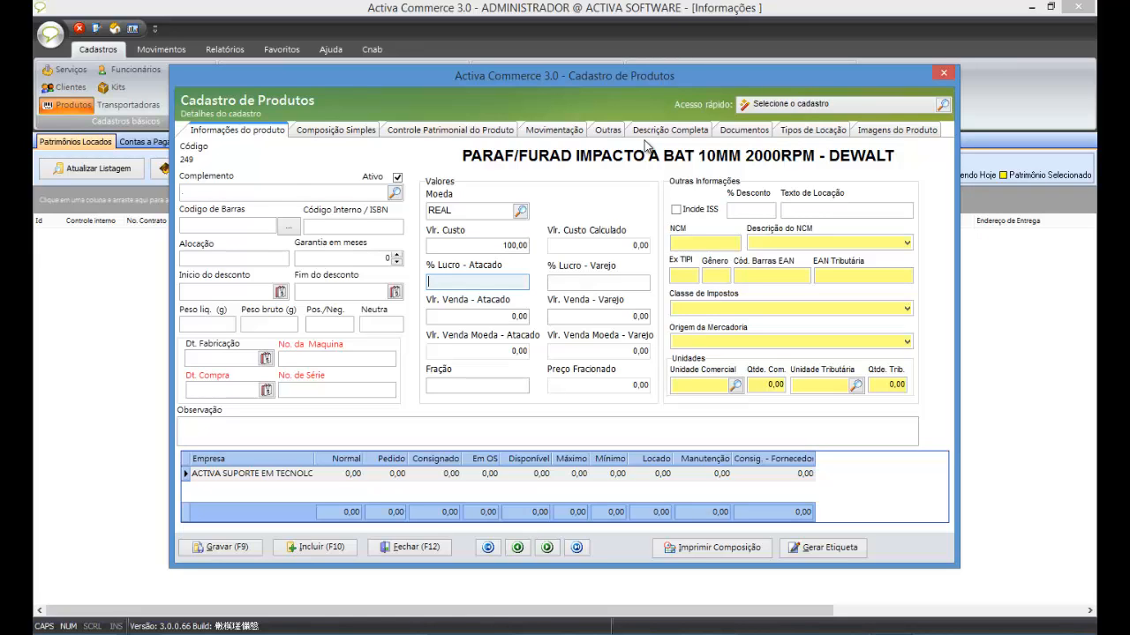
Set both markups to 100% and the wholesale and retail prices to 200,00.
{"action": "type", "text": "100"}
{"action": "key", "text": "Tab"}
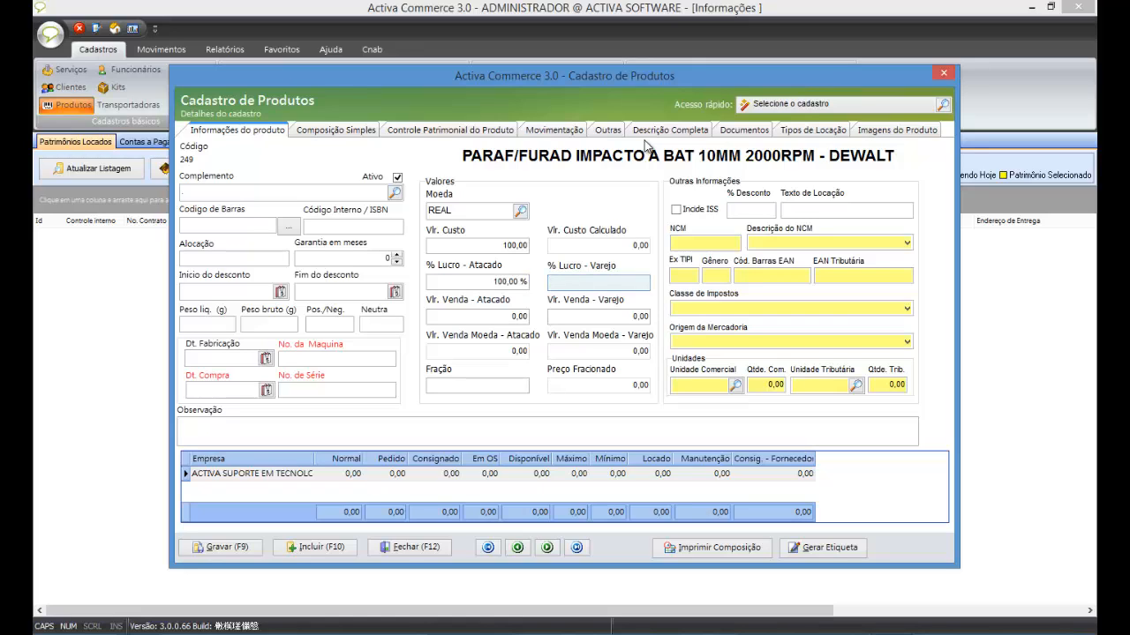
{"action": "type", "text": "100"}
{"action": "key", "text": "Tab"}
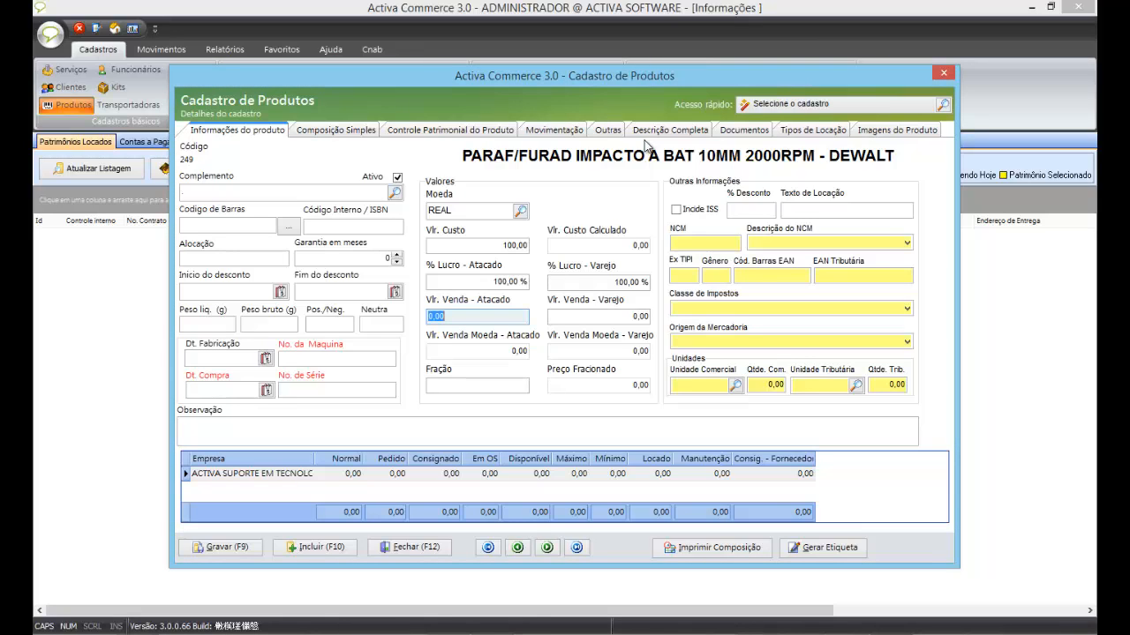
{"action": "type", "text": "200"}
{"action": "key", "text": "Tab"}
{"action": "type", "text": "200"}
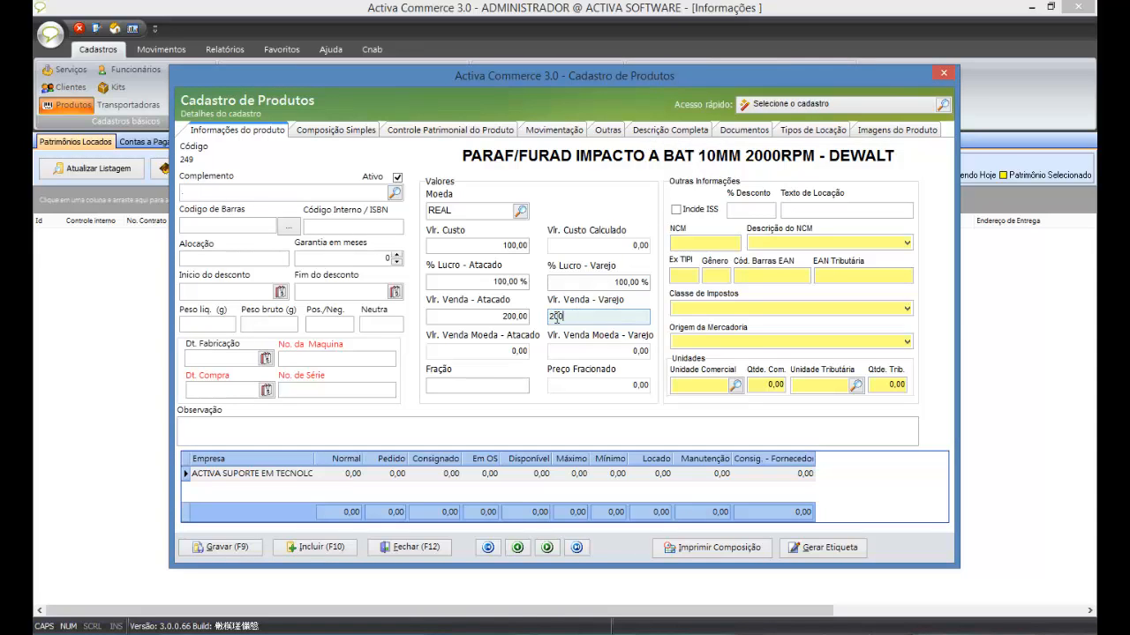
{"action": "key", "text": "Tab"}
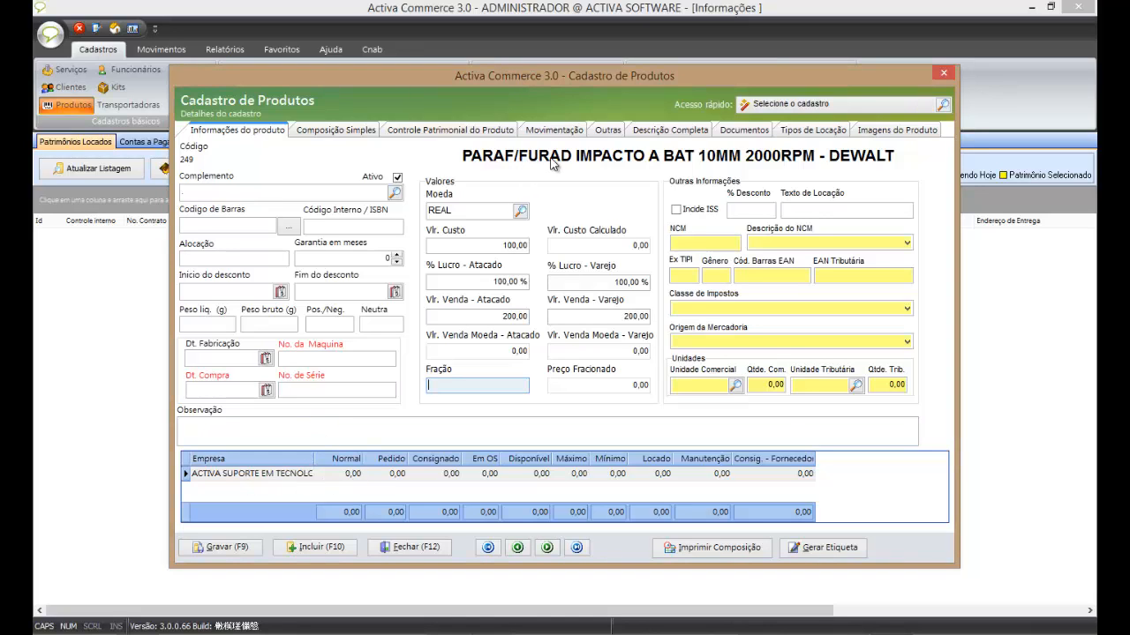
Enter 10 current and 10 available units for ACTIVA SUPORTE, then save and close.
{"action": "double_click", "coordinate": [393, 475]}
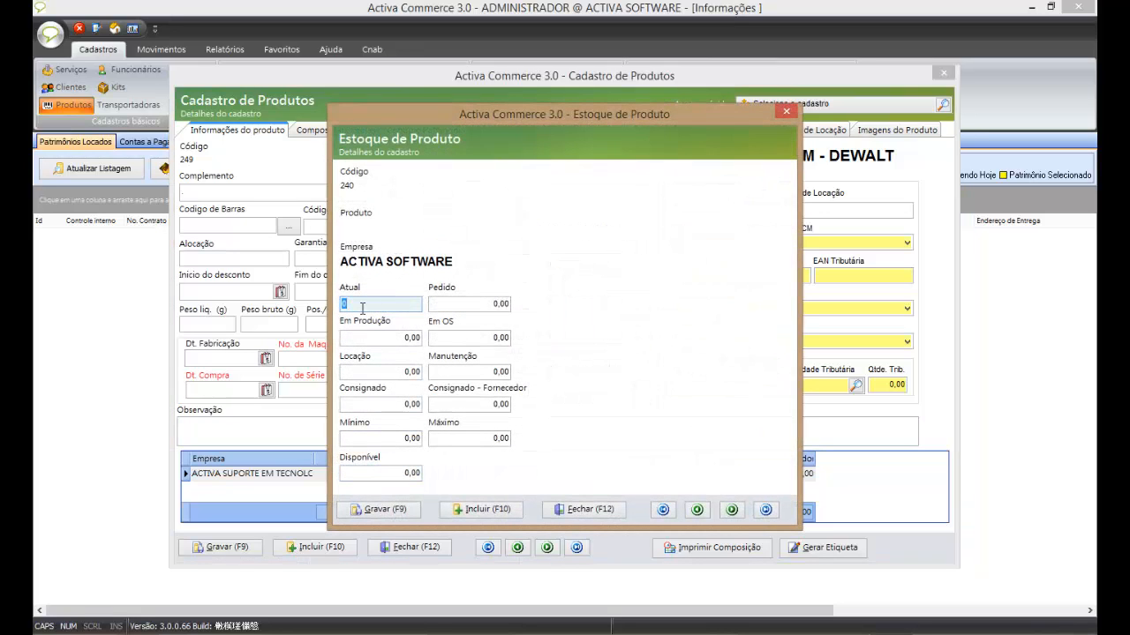
{"action": "type", "text": "10"}
{"action": "left_click", "coordinate": [375, 473]}
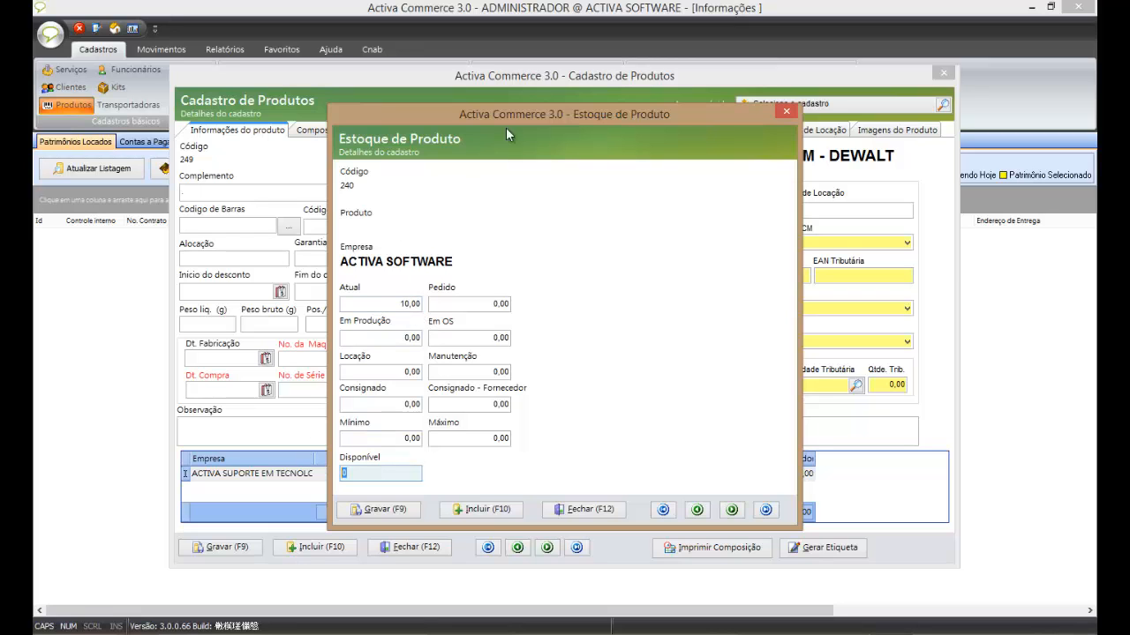
{"action": "type", "text": "10"}
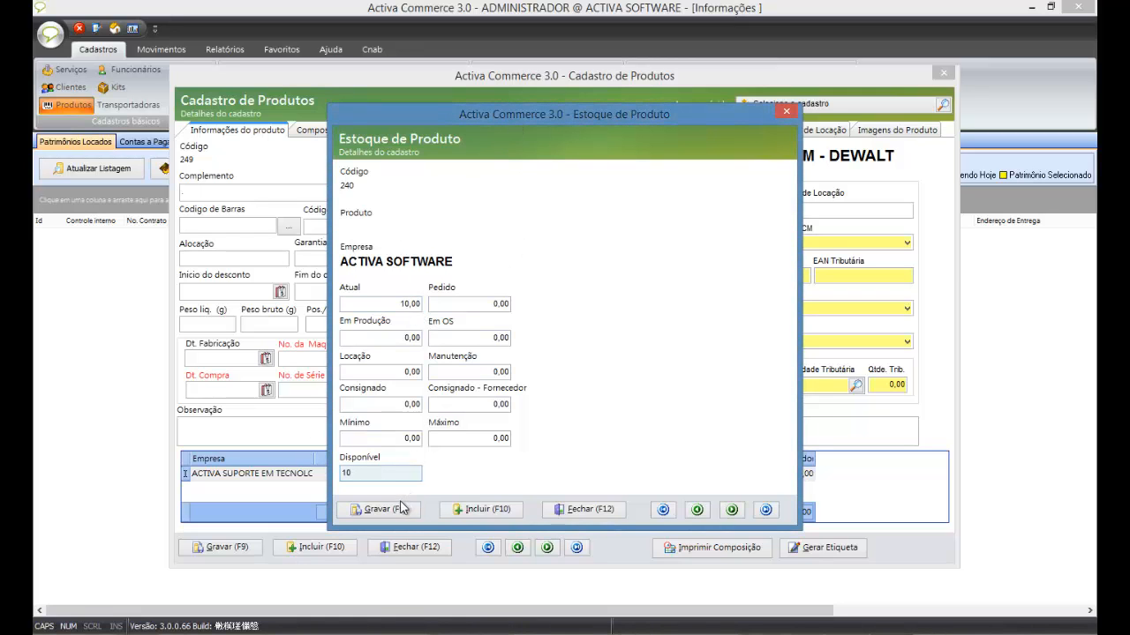
{"action": "left_click", "coordinate": [402, 509]}
{"action": "left_click", "coordinate": [608, 509]}
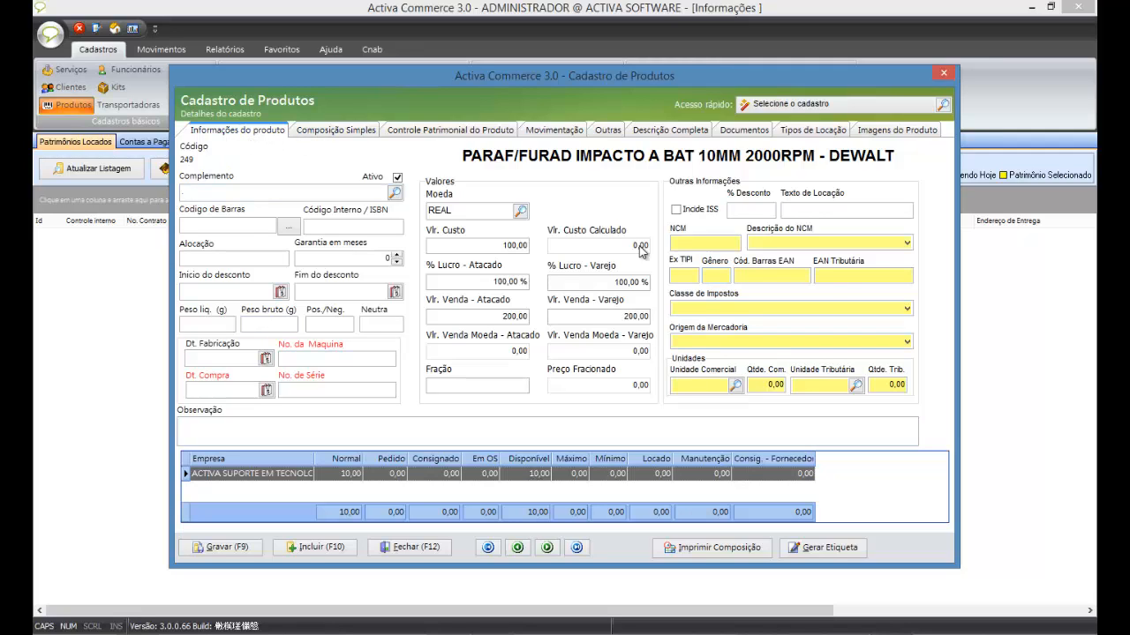
Switch to the Composição Simples tab to see the drill's empty composition list.
{"action": "left_click", "coordinate": [335, 131]}
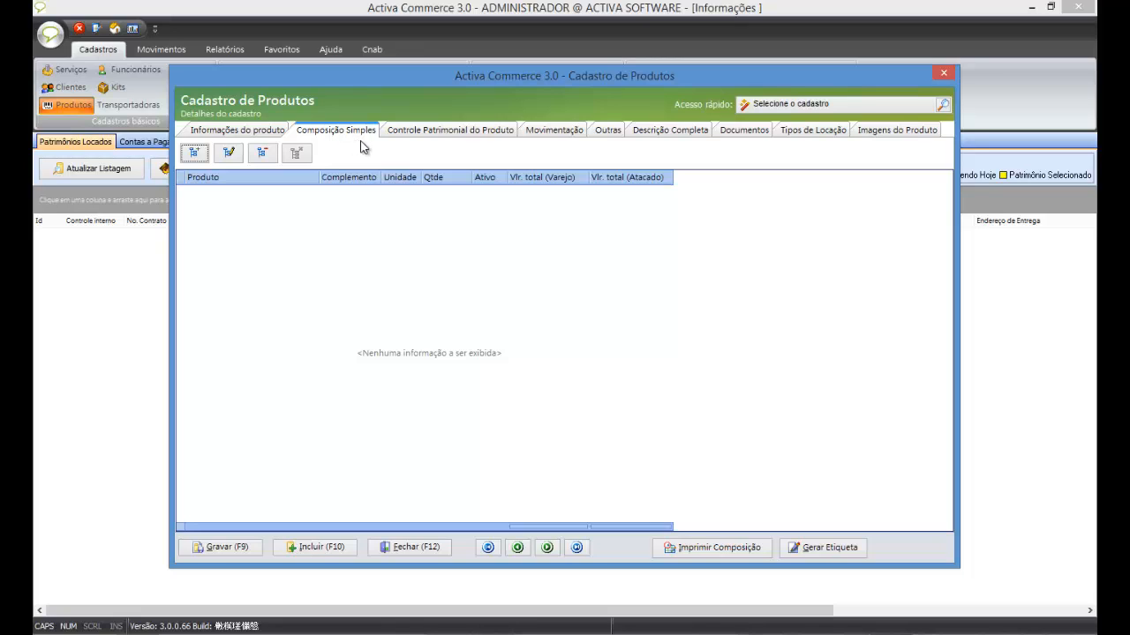
{"action": "left_click", "coordinate": [188, 159]}
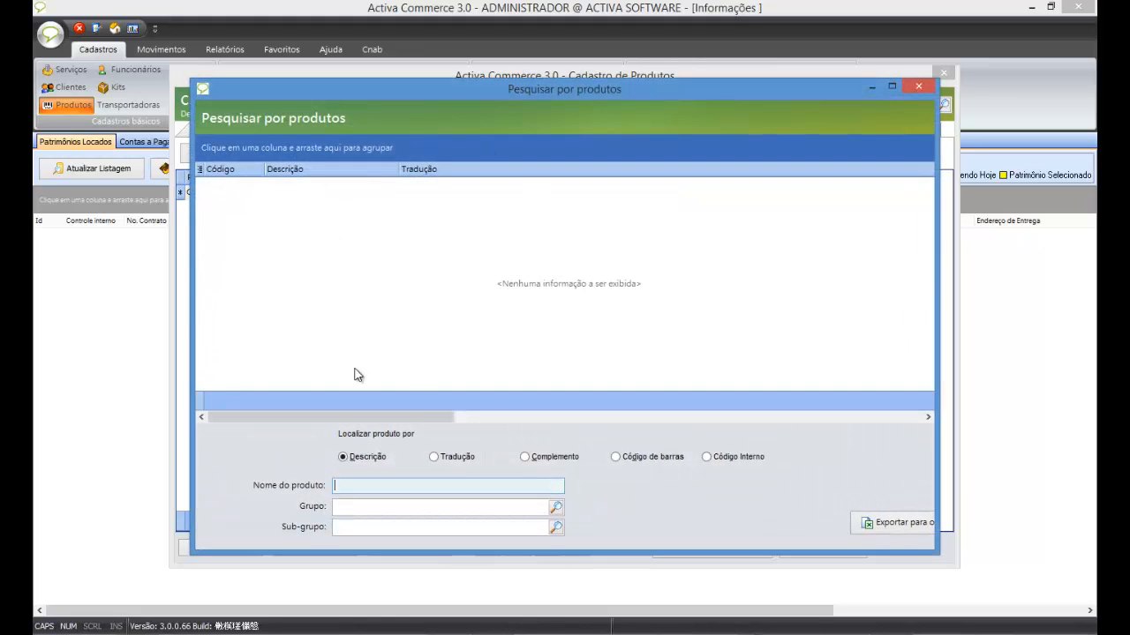
{"action": "left_click", "coordinate": [918, 85]}
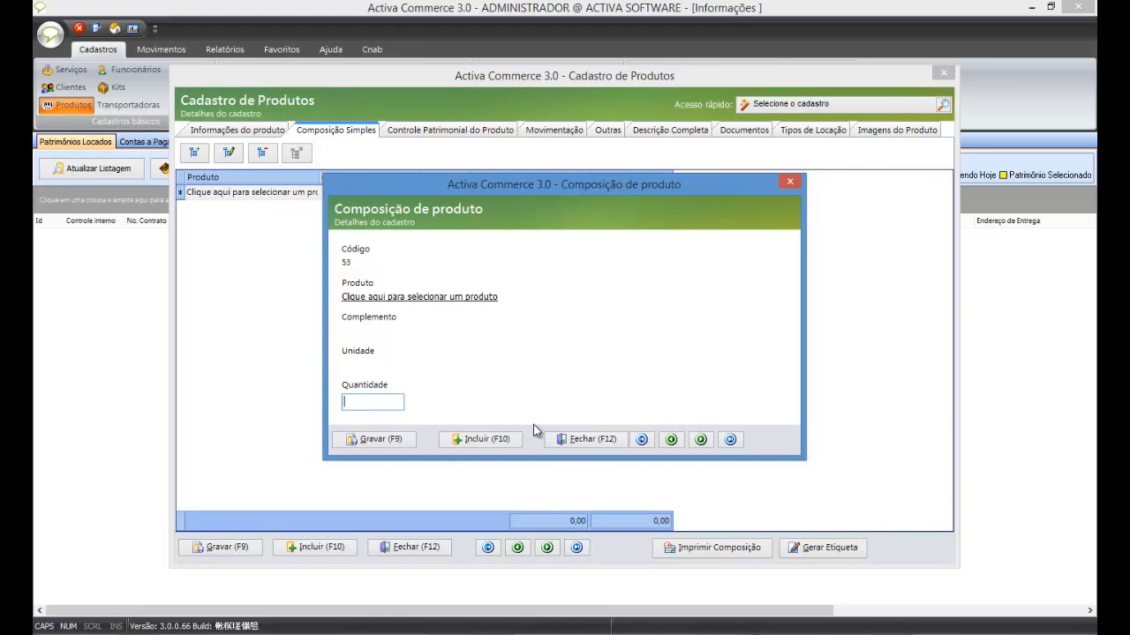
{"action": "left_click", "coordinate": [582, 440]}
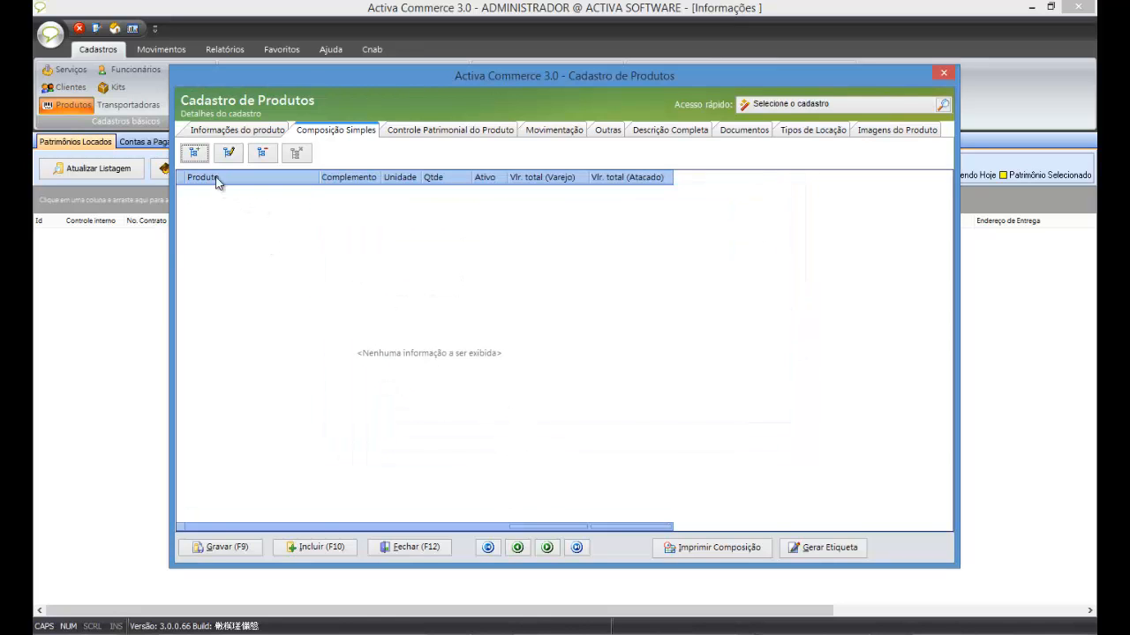
{"action": "left_click", "coordinate": [234, 130]}
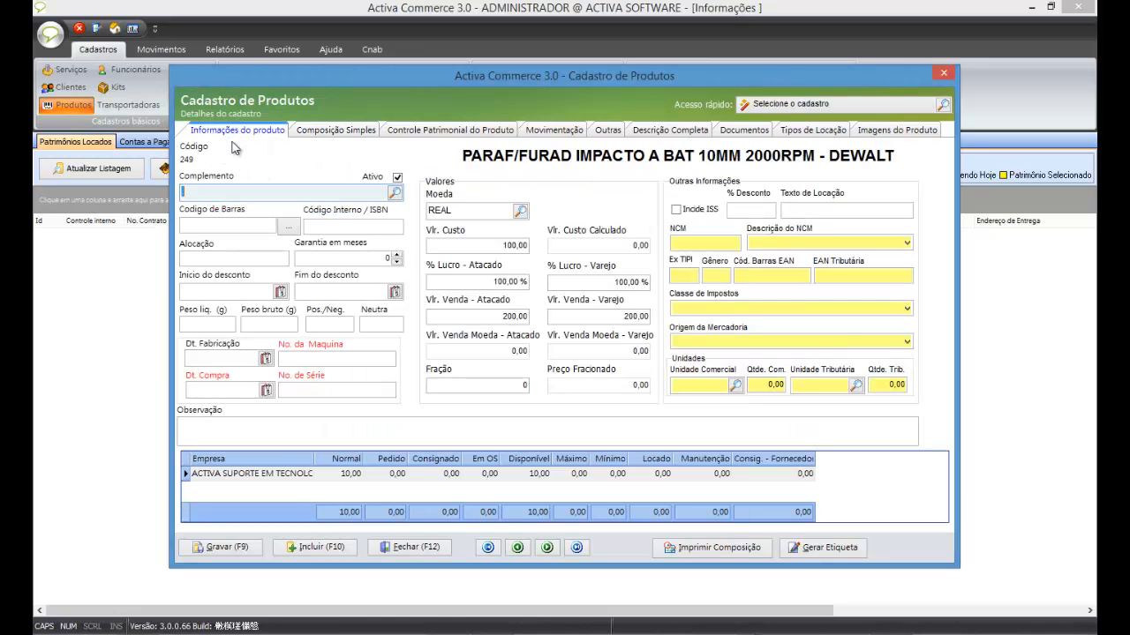
{"action": "left_click", "coordinate": [325, 130]}
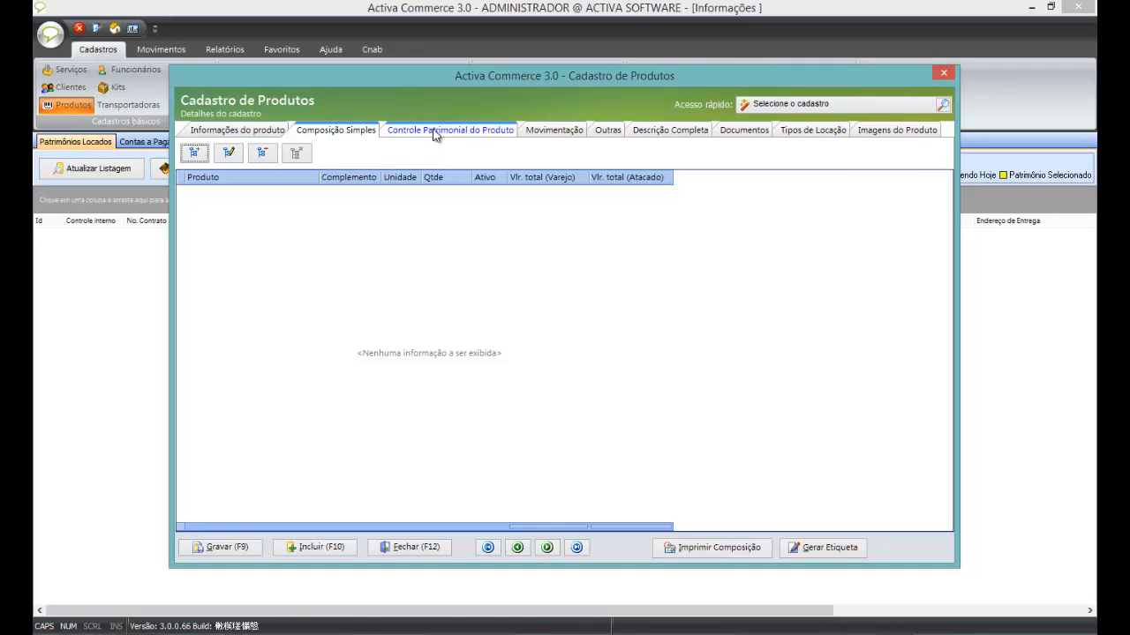
Start asset FUR-0001 for the drill with acquisition date 04/08/2014.
{"action": "left_click", "coordinate": [434, 134]}
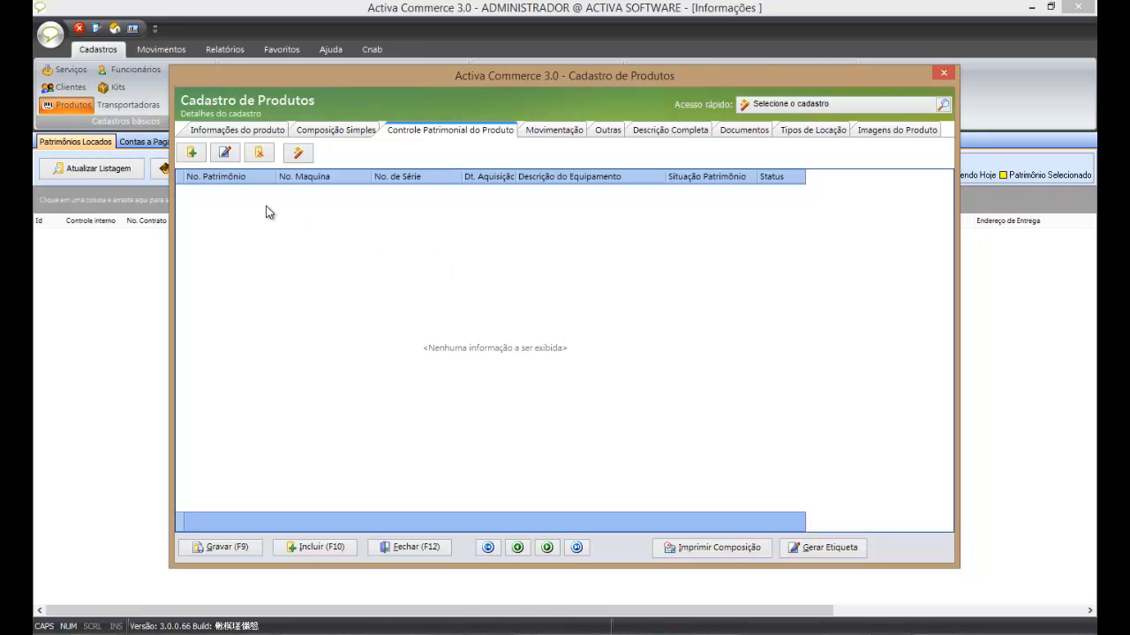
{"action": "left_click", "coordinate": [191, 152]}
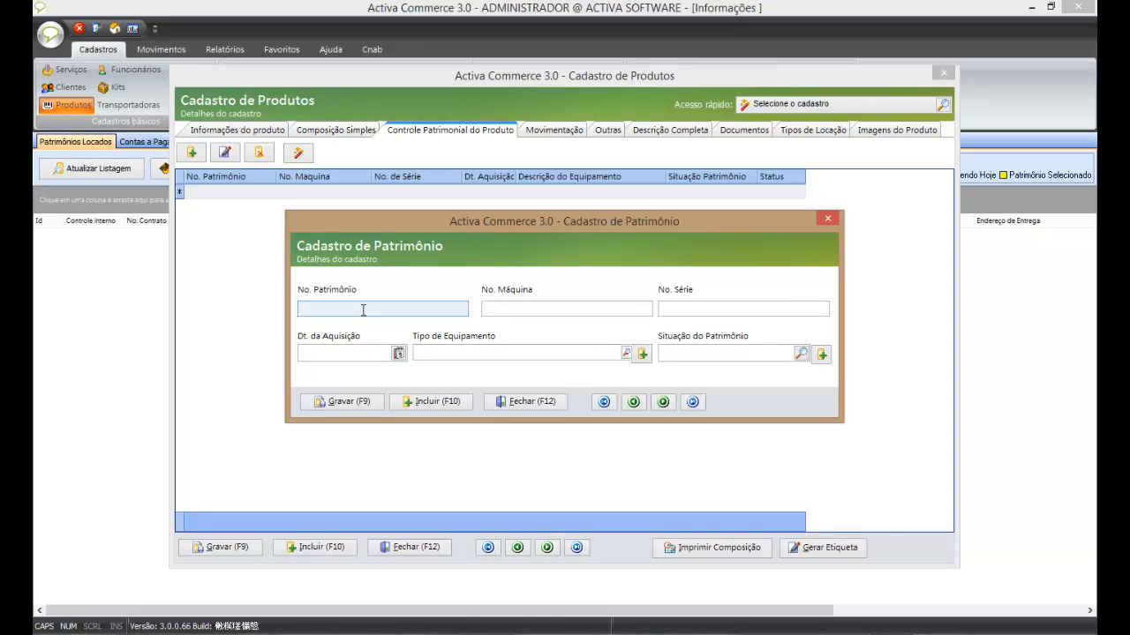
{"action": "type", "text": "FUR"}
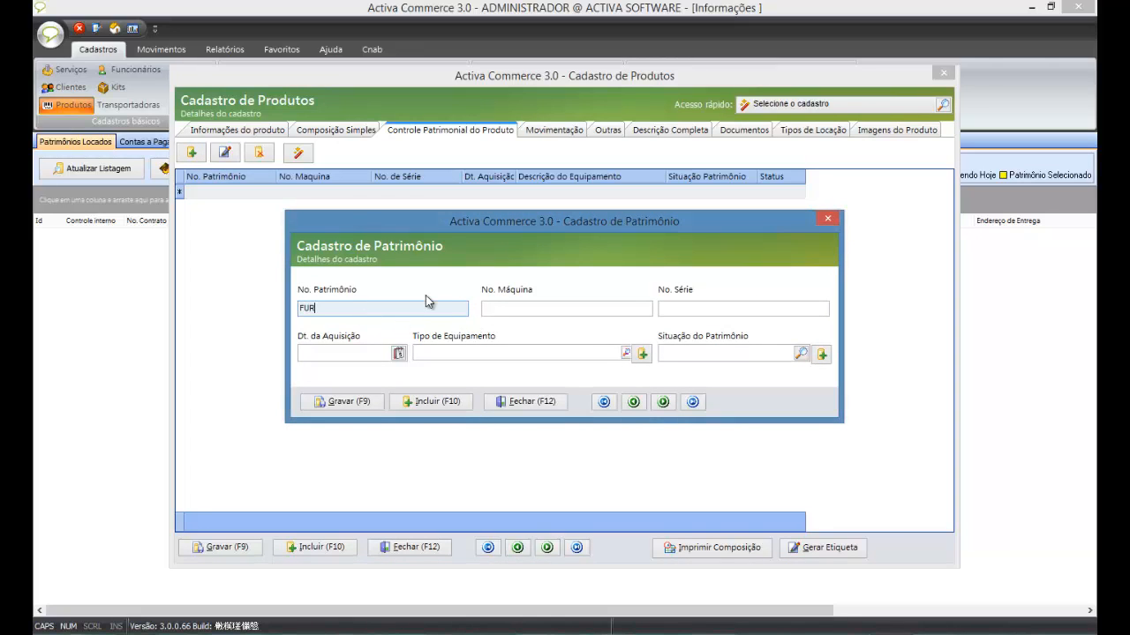
{"action": "type", "text": "-0001"}
{"action": "left_click", "coordinate": [398, 353]}
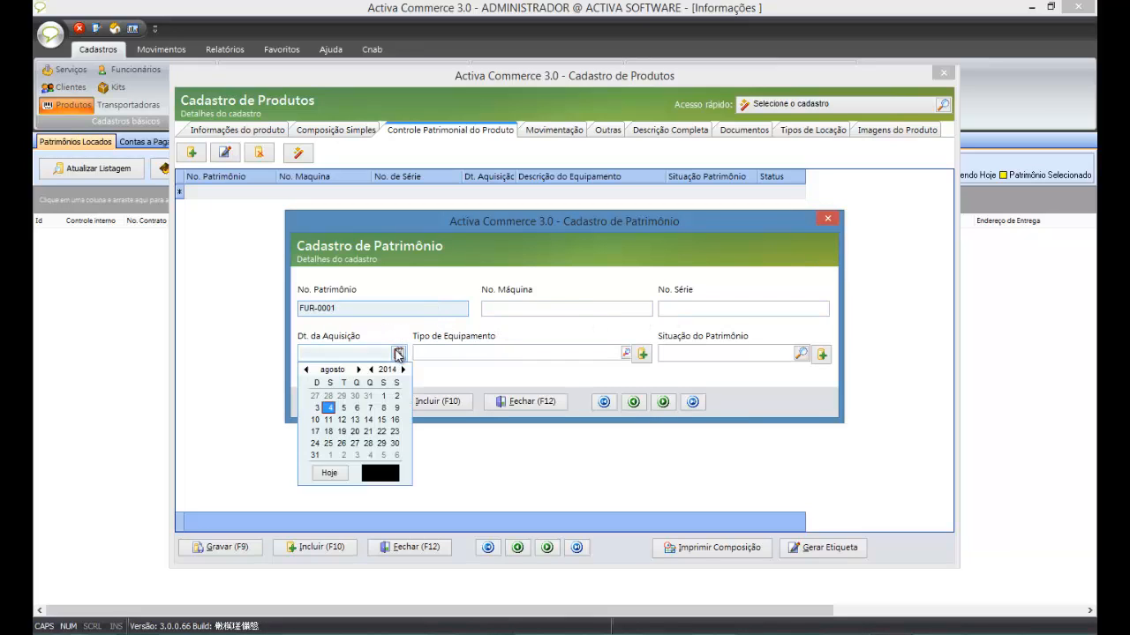
{"action": "left_click", "coordinate": [330, 407]}
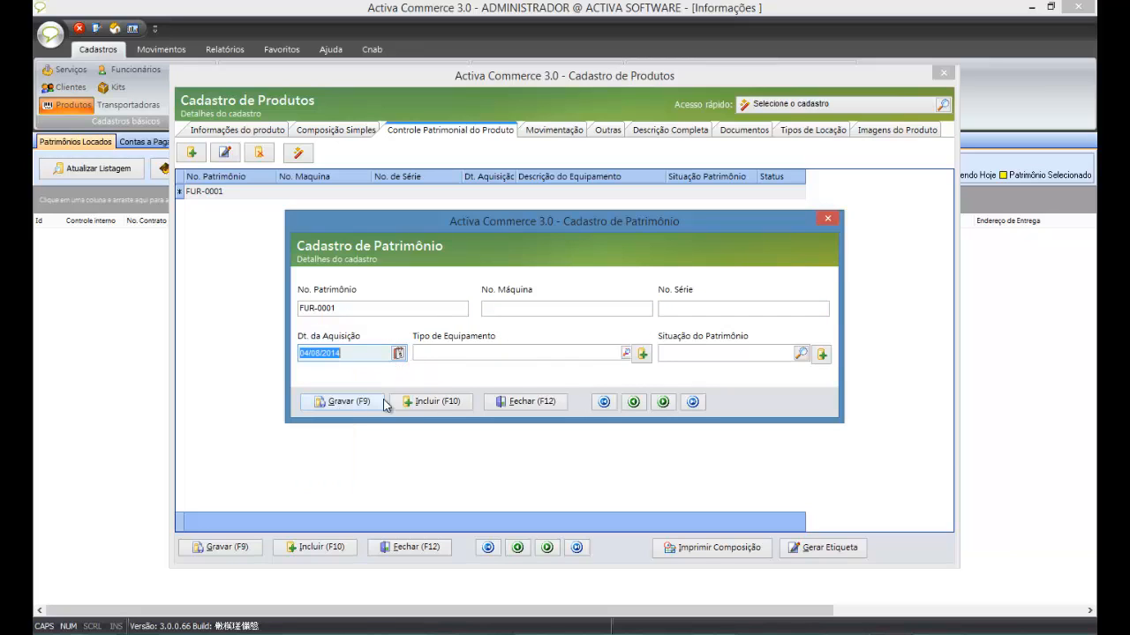
Set equipment type ESMERILHADEIRA and status EM ESTOQUE, then save and close the asset.
{"action": "left_click", "coordinate": [626, 353]}
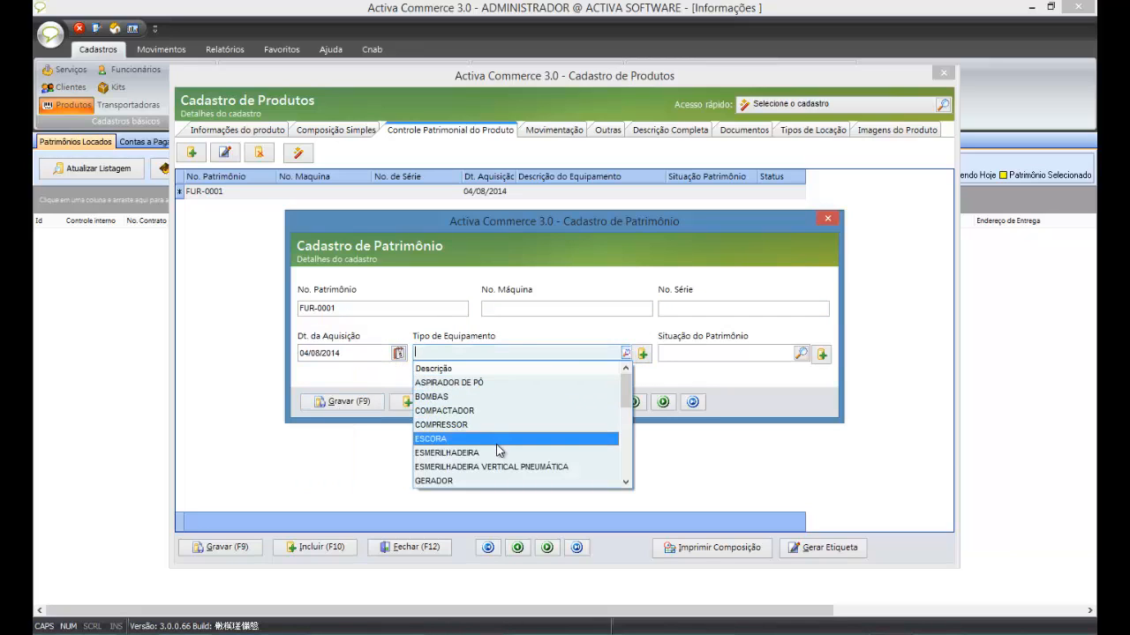
{"action": "scroll", "coordinate": [497, 450], "scroll_direction": "down", "scroll_amount": 2}
{"action": "scroll", "coordinate": [495, 436], "scroll_direction": "down", "scroll_amount": 2}
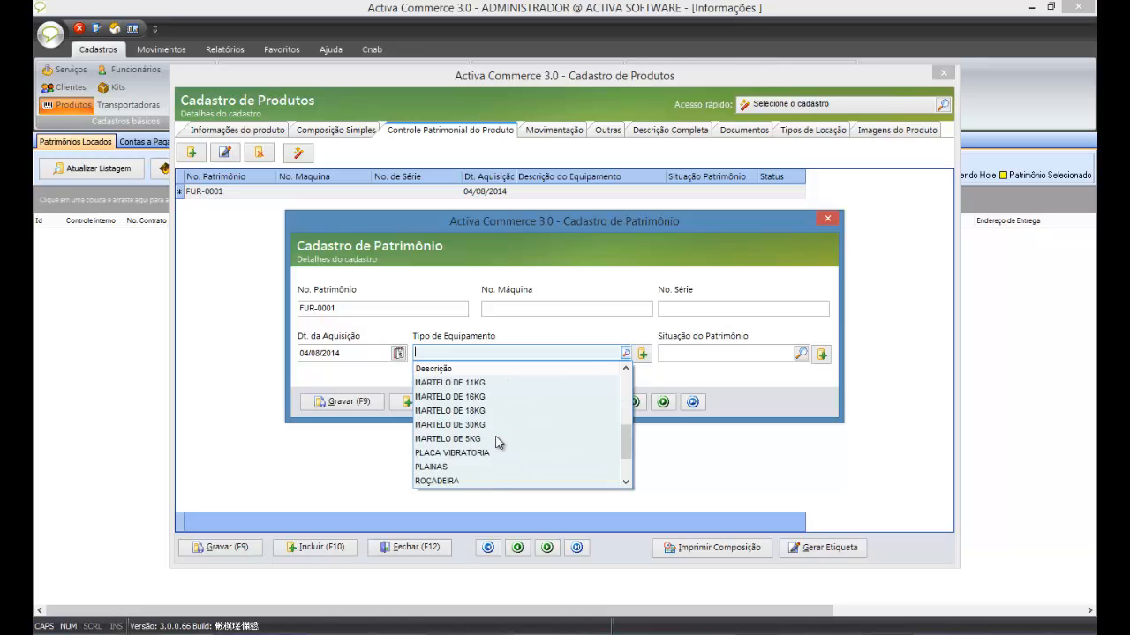
{"action": "scroll", "coordinate": [498, 442], "scroll_direction": "down", "scroll_amount": 4}
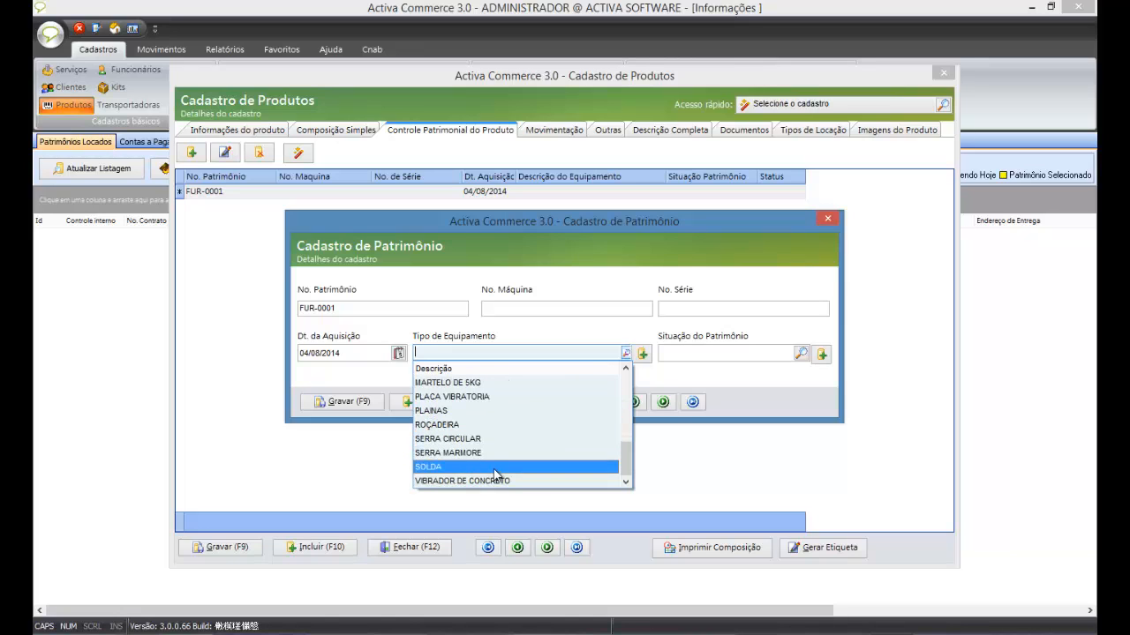
{"action": "scroll", "coordinate": [492, 468], "scroll_direction": "up", "scroll_amount": 3}
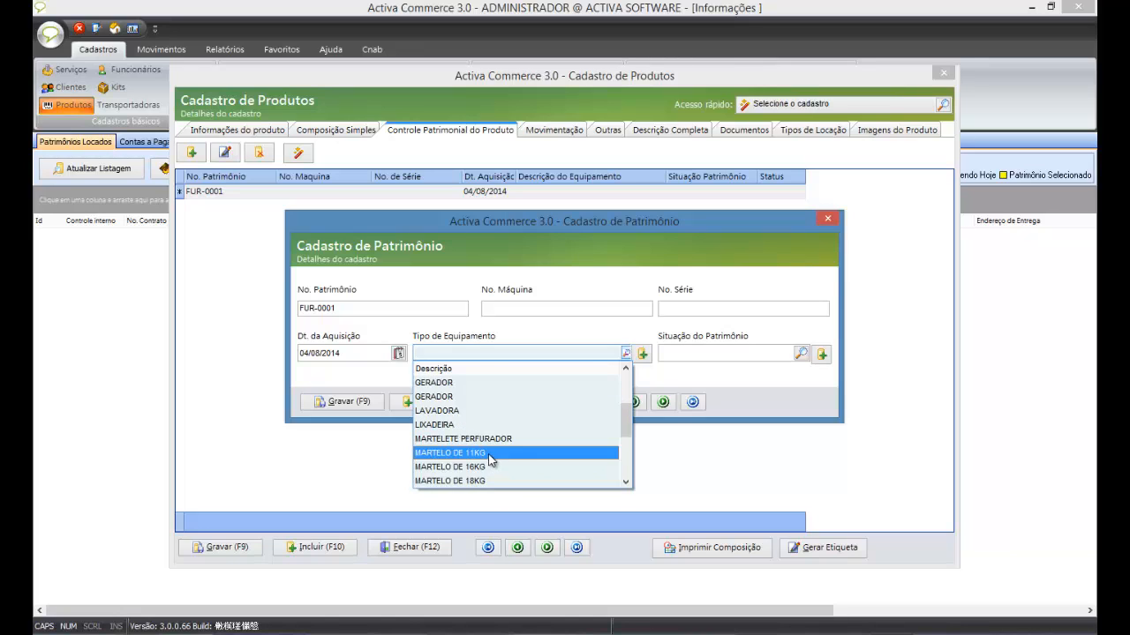
{"action": "scroll", "coordinate": [493, 437], "scroll_direction": "up", "scroll_amount": 1}
{"action": "scroll", "coordinate": [494, 428], "scroll_direction": "up", "scroll_amount": 2}
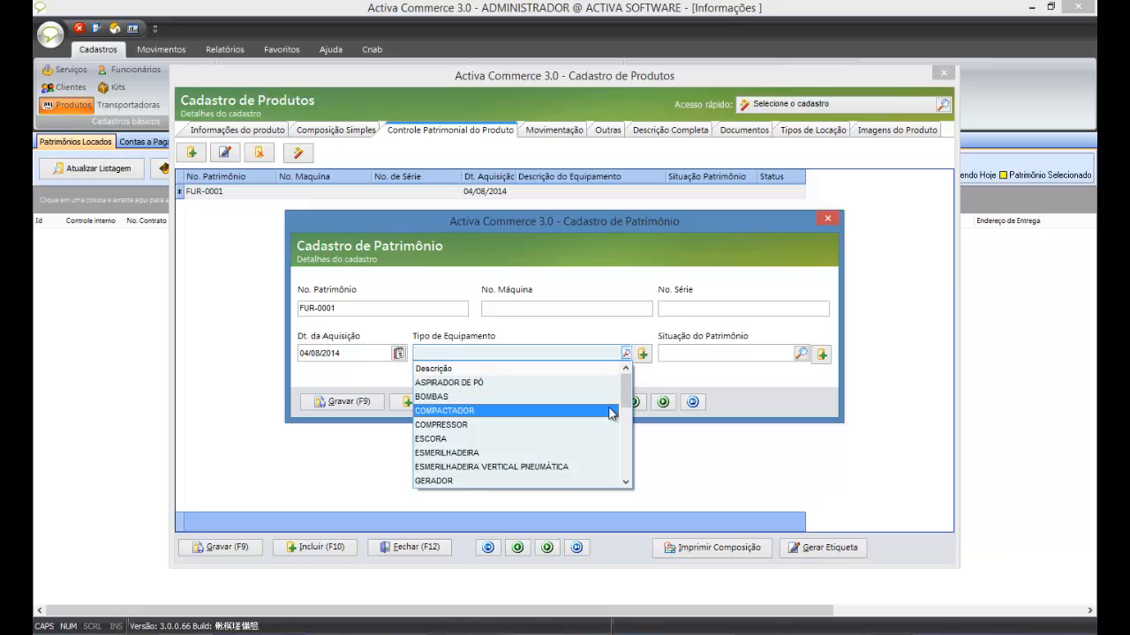
{"action": "mouse_move", "coordinate": [623, 397]}
{"action": "left_mouse_down"}
{"action": "mouse_move", "coordinate": [623, 479]}
{"action": "mouse_move", "coordinate": [623, 411]}
{"action": "left_mouse_up"}
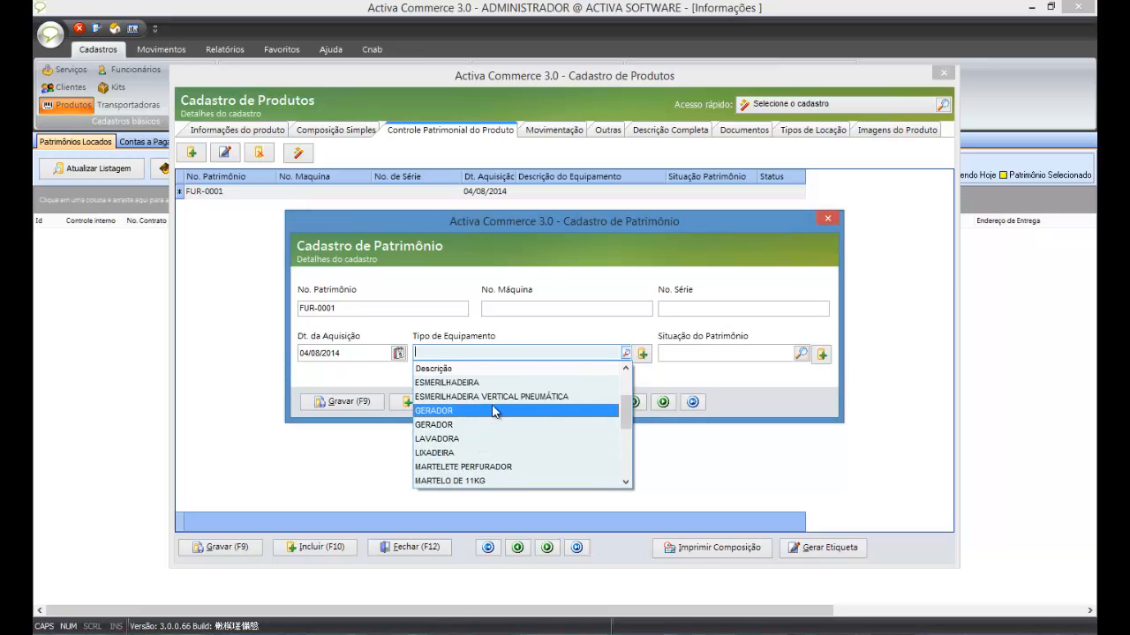
{"action": "left_click", "coordinate": [511, 384]}
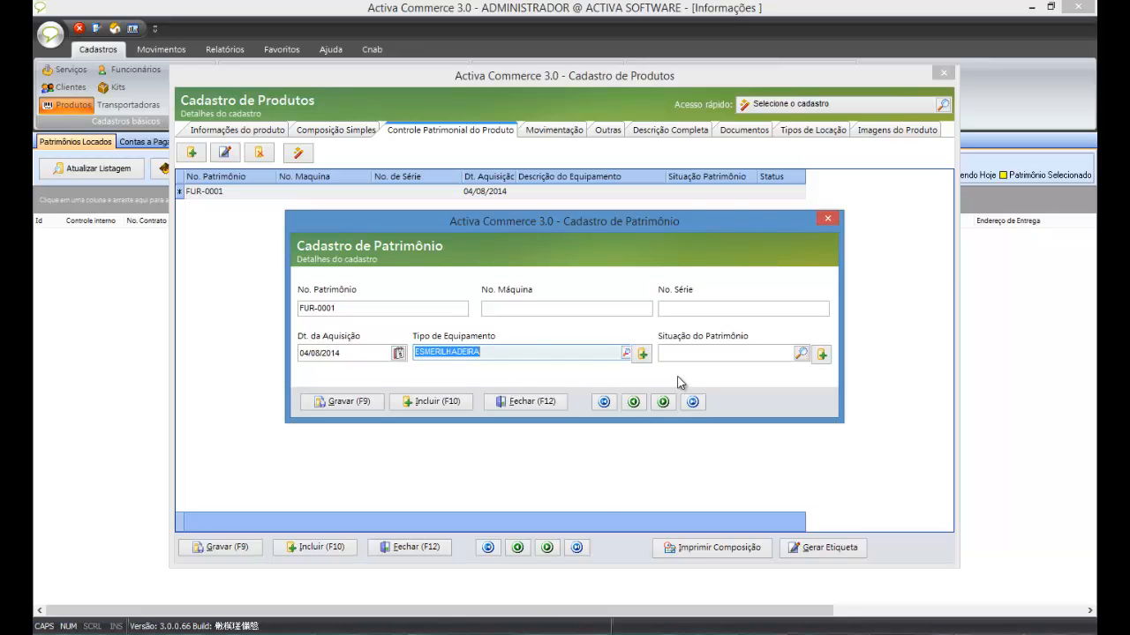
{"action": "left_click", "coordinate": [799, 353]}
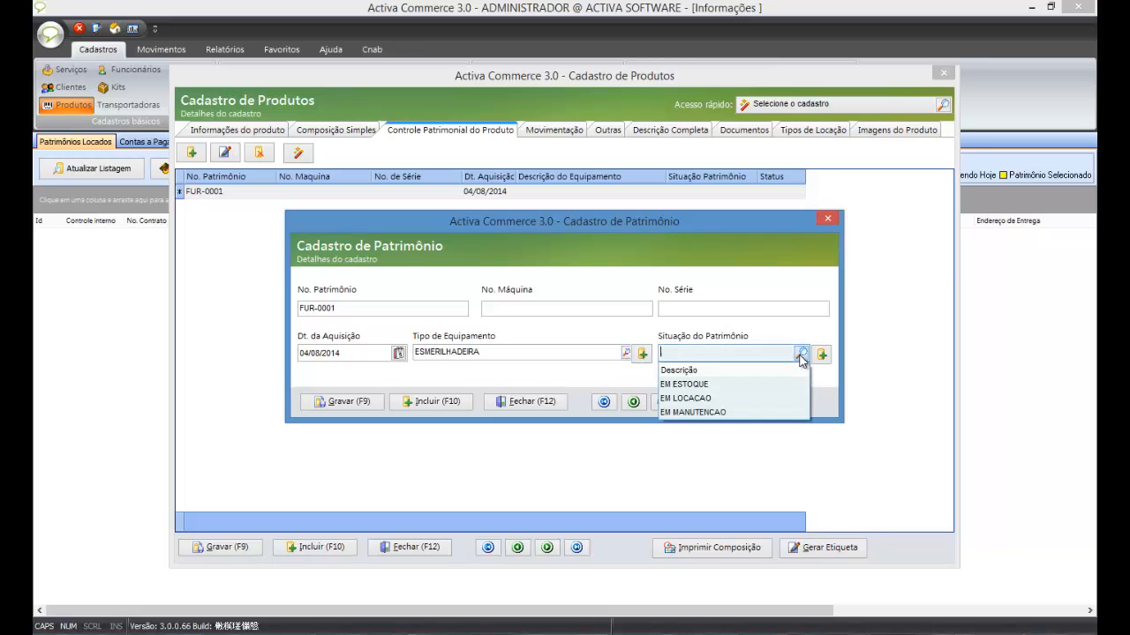
{"action": "left_click", "coordinate": [751, 386]}
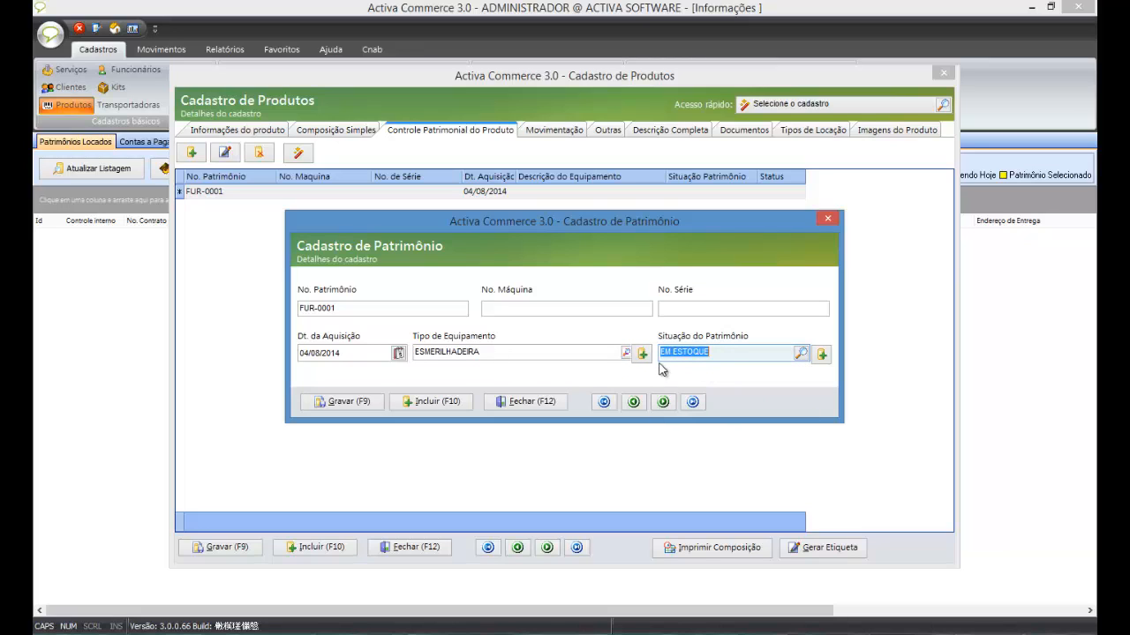
{"action": "left_click", "coordinate": [362, 404]}
{"action": "left_click", "coordinate": [524, 407]}
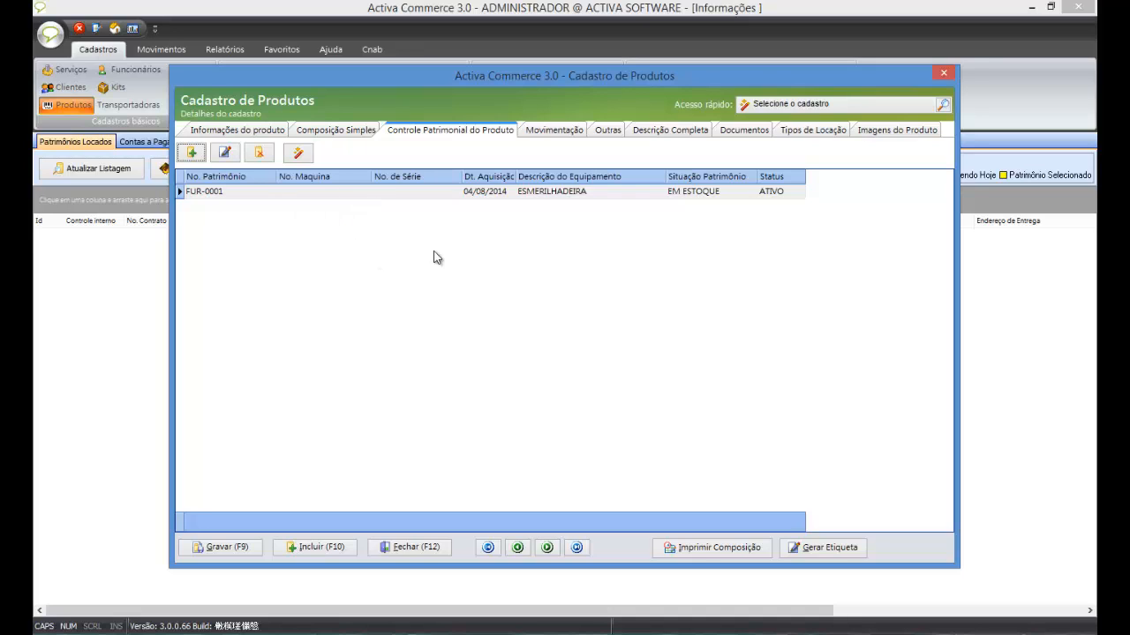
In the asset generator, set prefix FUR, 4 leading zeros, start 2 and quantity 9.
{"action": "left_click", "coordinate": [236, 195]}
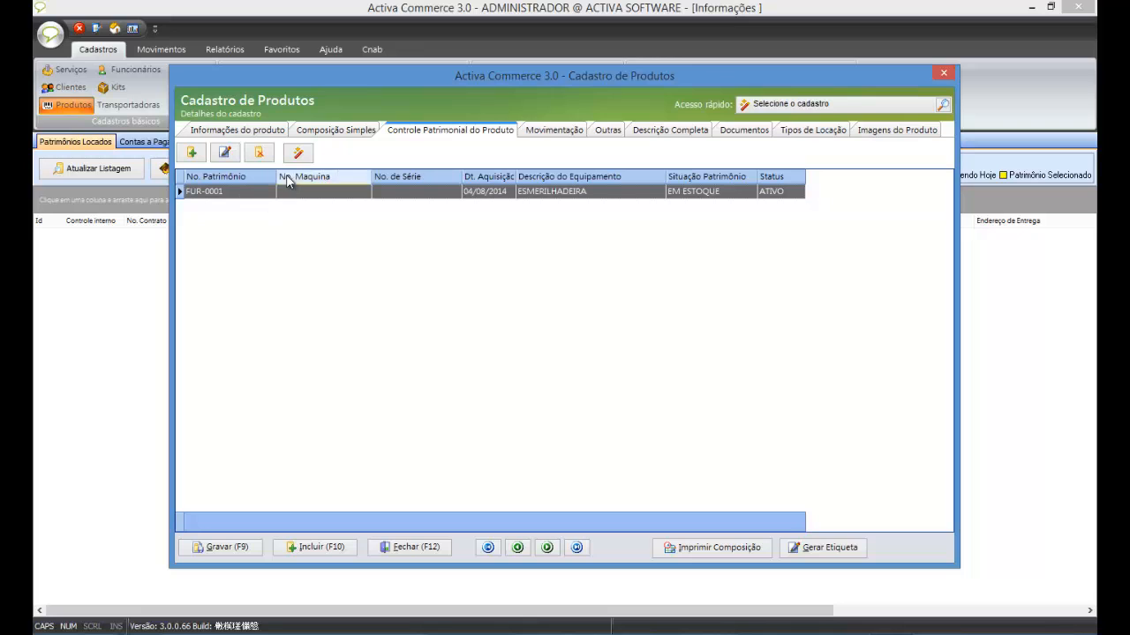
{"action": "left_click", "coordinate": [299, 156]}
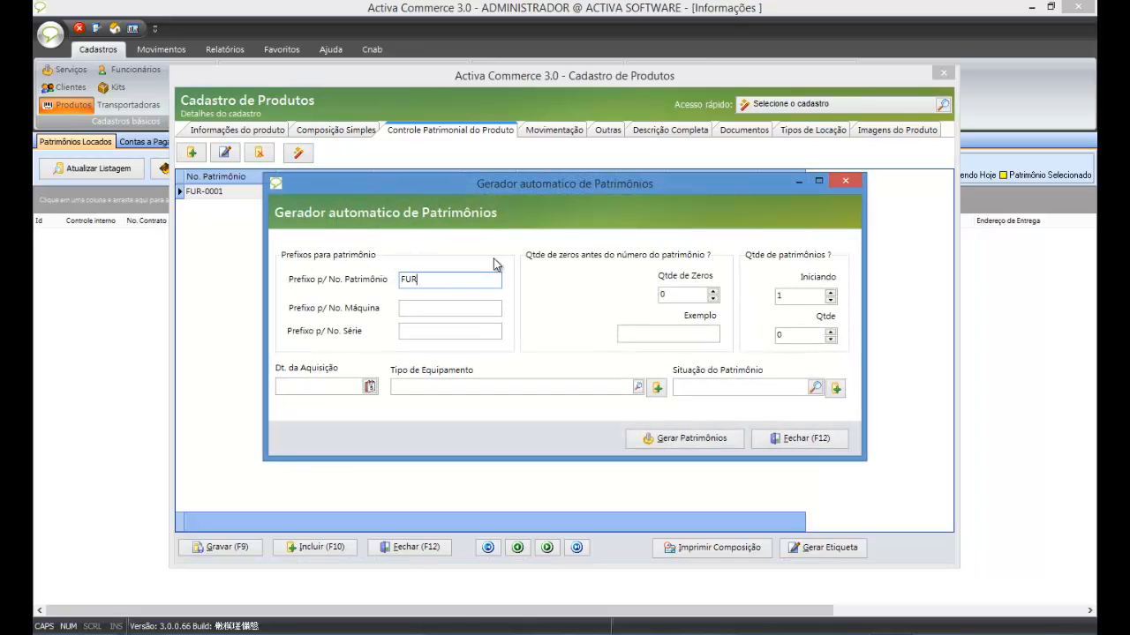
{"action": "type", "text": "FUR"}
{"action": "left_click", "coordinate": [713, 292]}
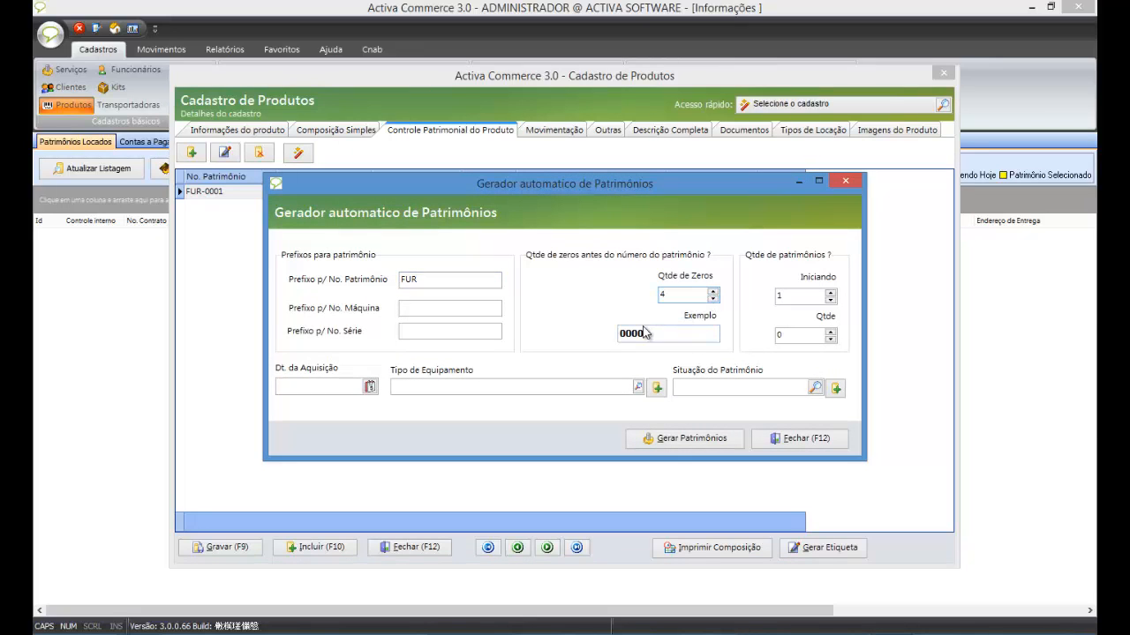
{"action": "left_click", "coordinate": [773, 298]}
{"action": "type", "text": "2"}
{"action": "left_click", "coordinate": [803, 336]}
Give the batch date 04/08/2014, type ESMERILHADEIRA and status EM ESTOQUE, then generate the assets.
{"action": "left_click", "coordinate": [369, 387]}
{"action": "left_click", "coordinate": [310, 444]}
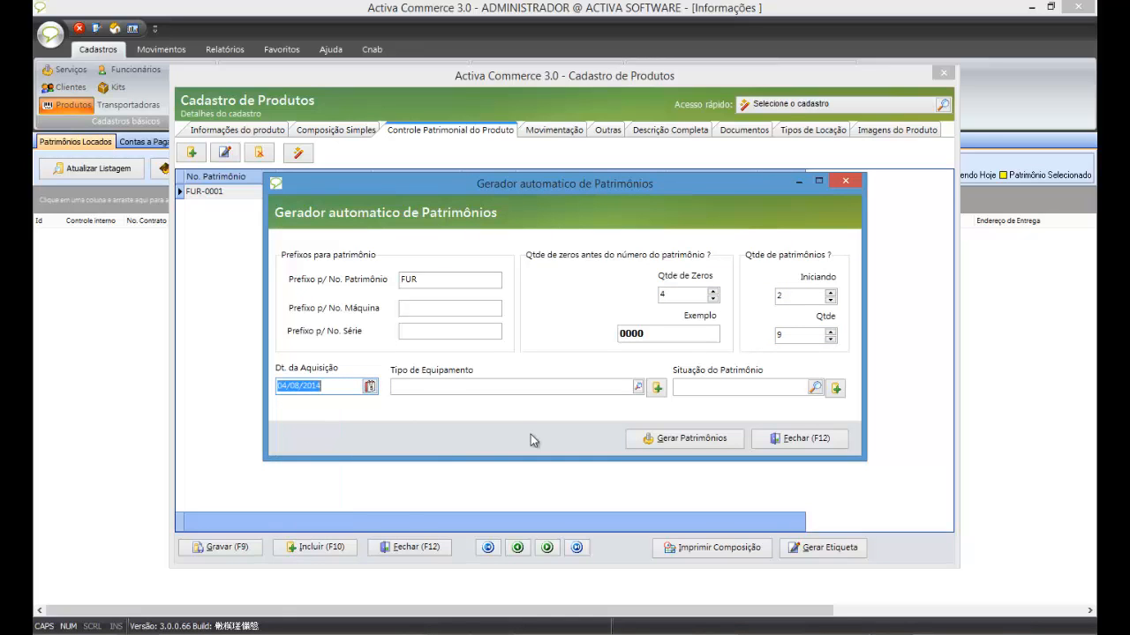
{"action": "left_click", "coordinate": [636, 388]}
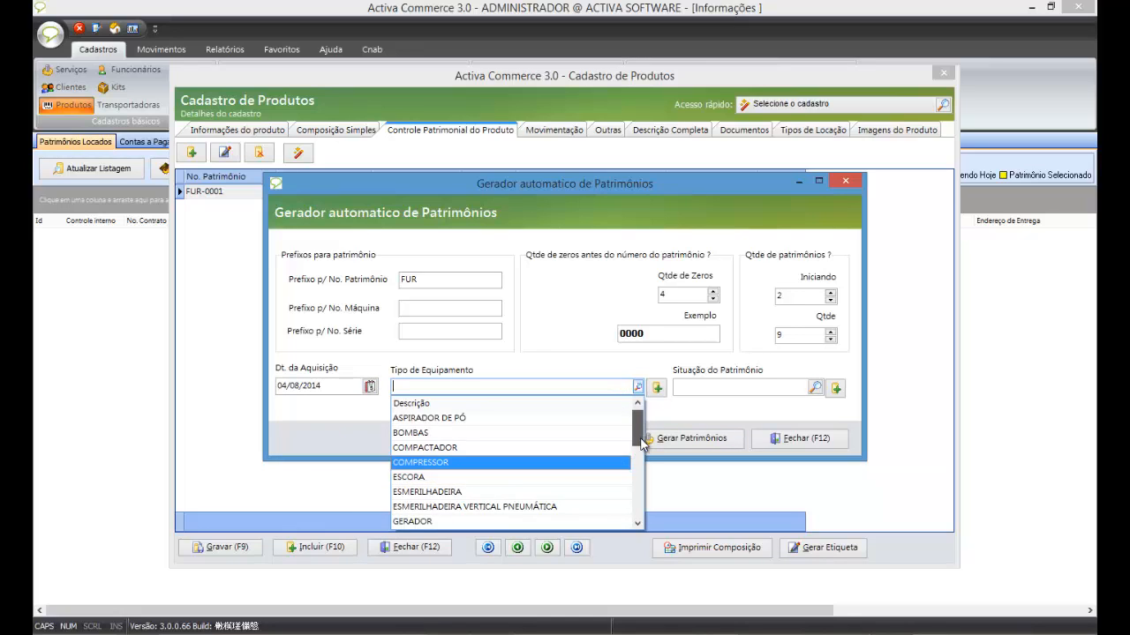
{"action": "mouse_move", "coordinate": [637, 440]}
{"action": "left_mouse_down"}
{"action": "mouse_move", "coordinate": [637, 465]}
{"action": "mouse_move", "coordinate": [637, 452]}
{"action": "left_mouse_up"}
{"action": "left_click", "coordinate": [573, 418]}
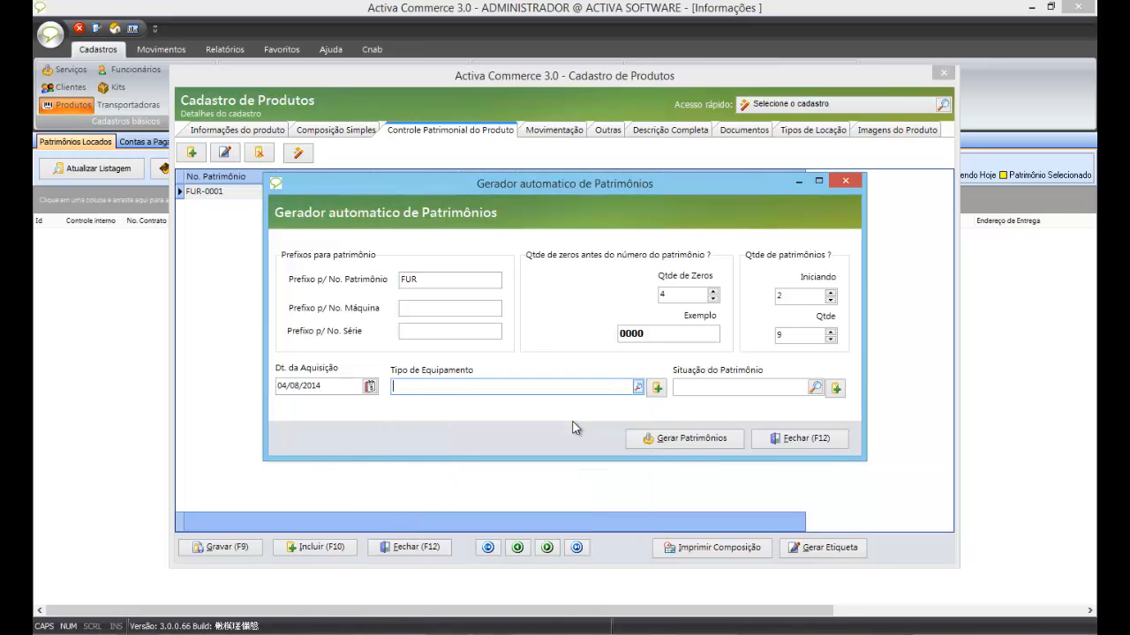
{"action": "left_click", "coordinate": [814, 388]}
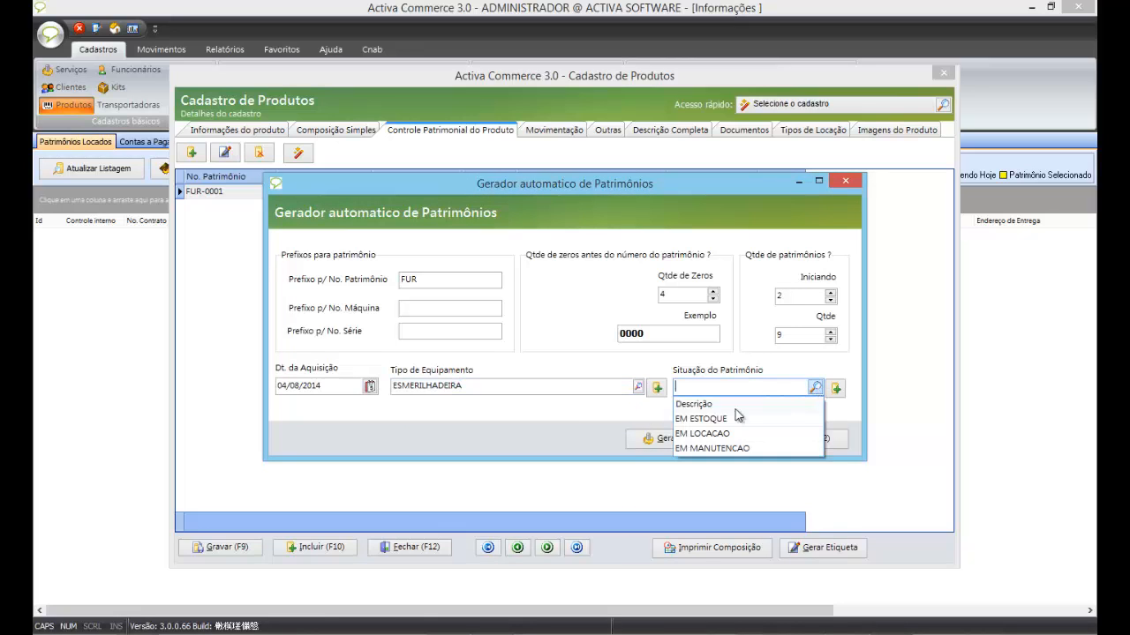
{"action": "left_click", "coordinate": [729, 414]}
{"action": "left_click", "coordinate": [668, 441]}
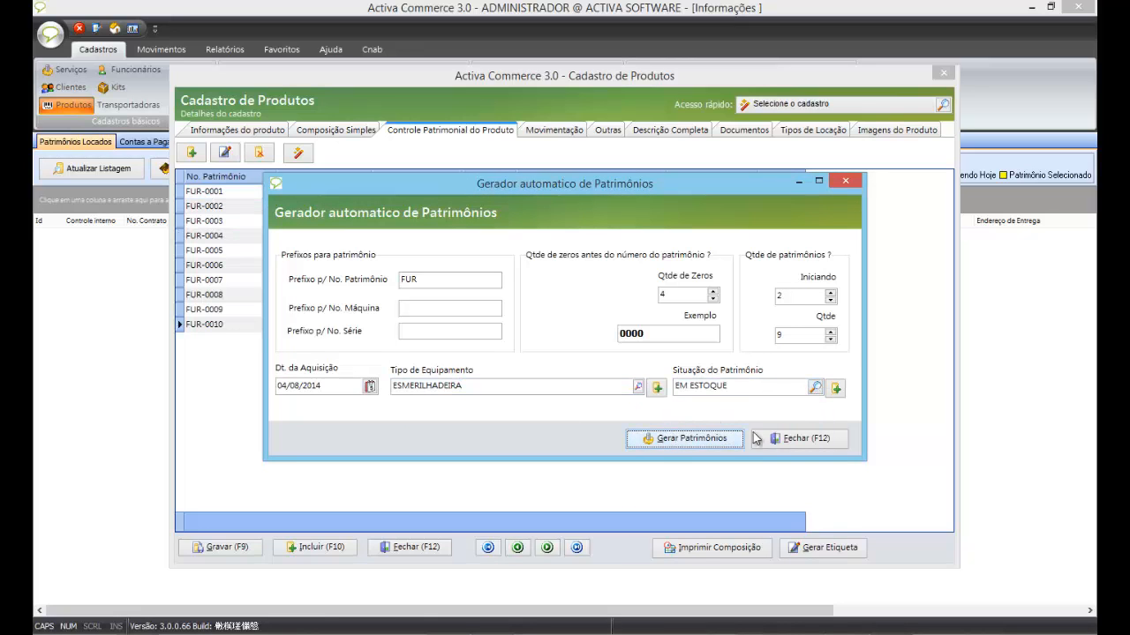
{"action": "left_click", "coordinate": [812, 437]}
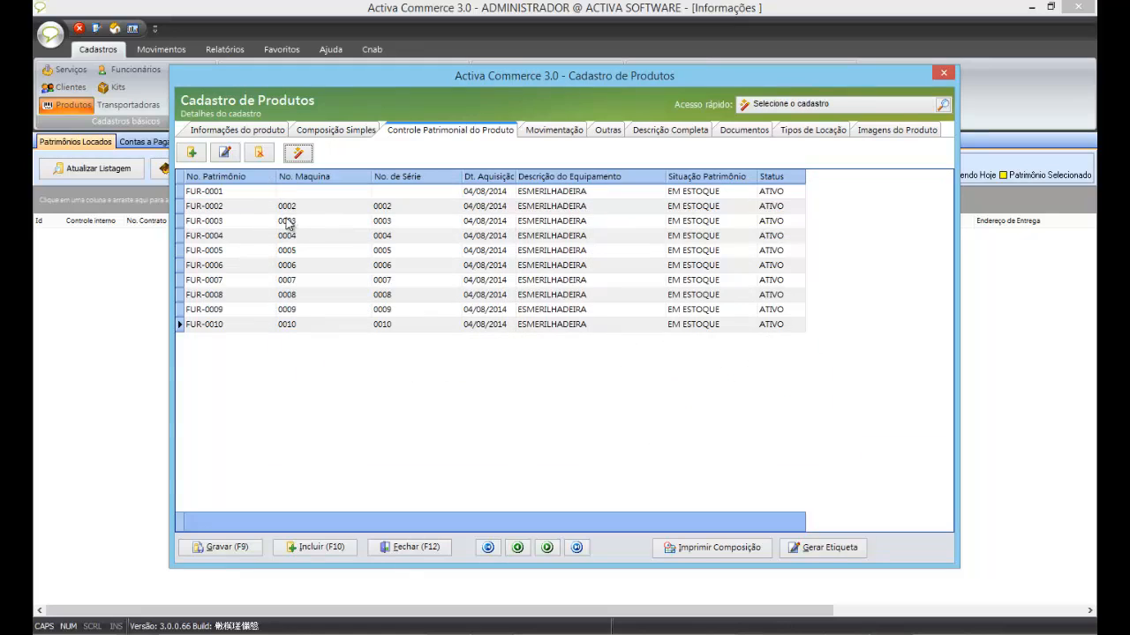
Check the generated assets FUR-0002, FUR-0004 and FUR-0010 in the list.
{"action": "left_click", "coordinate": [226, 206]}
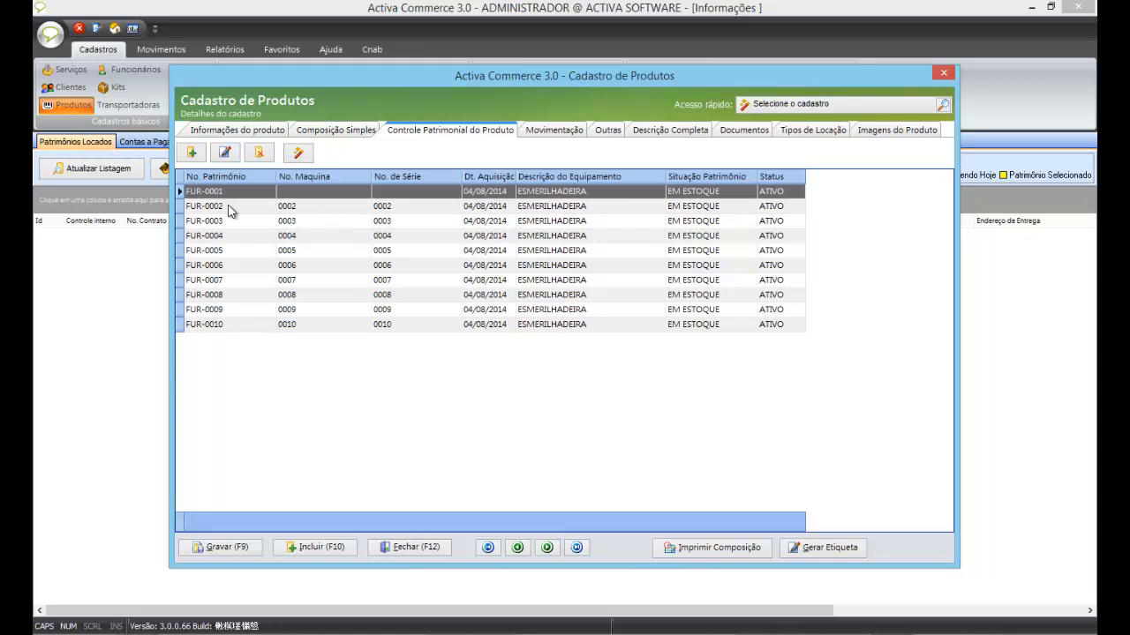
{"action": "left_click", "coordinate": [227, 232]}
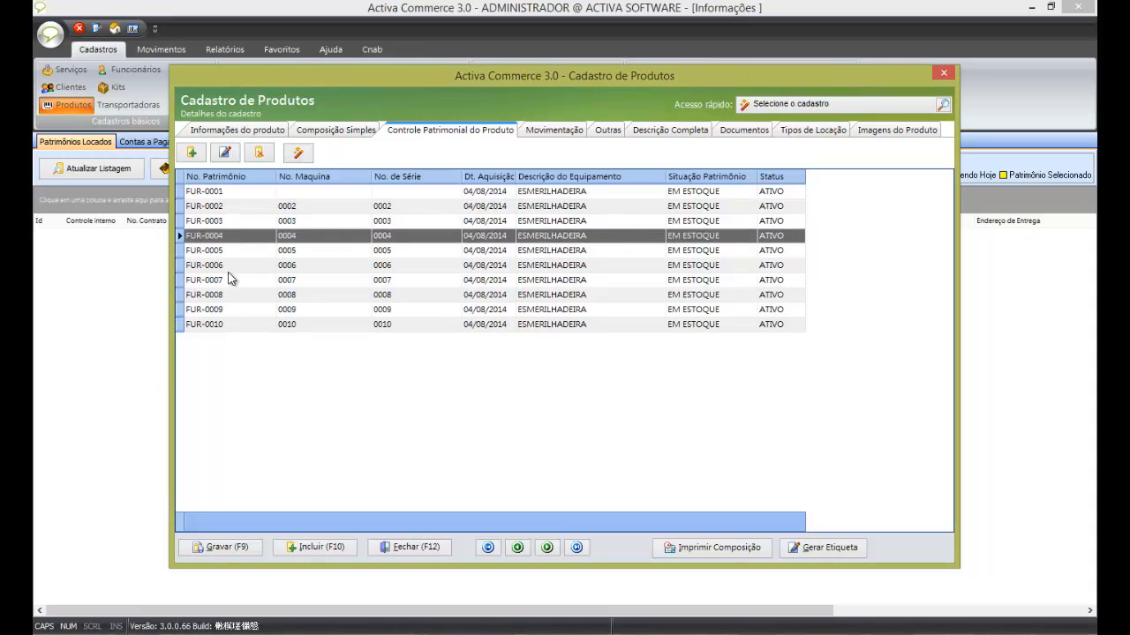
{"action": "left_click", "coordinate": [231, 327]}
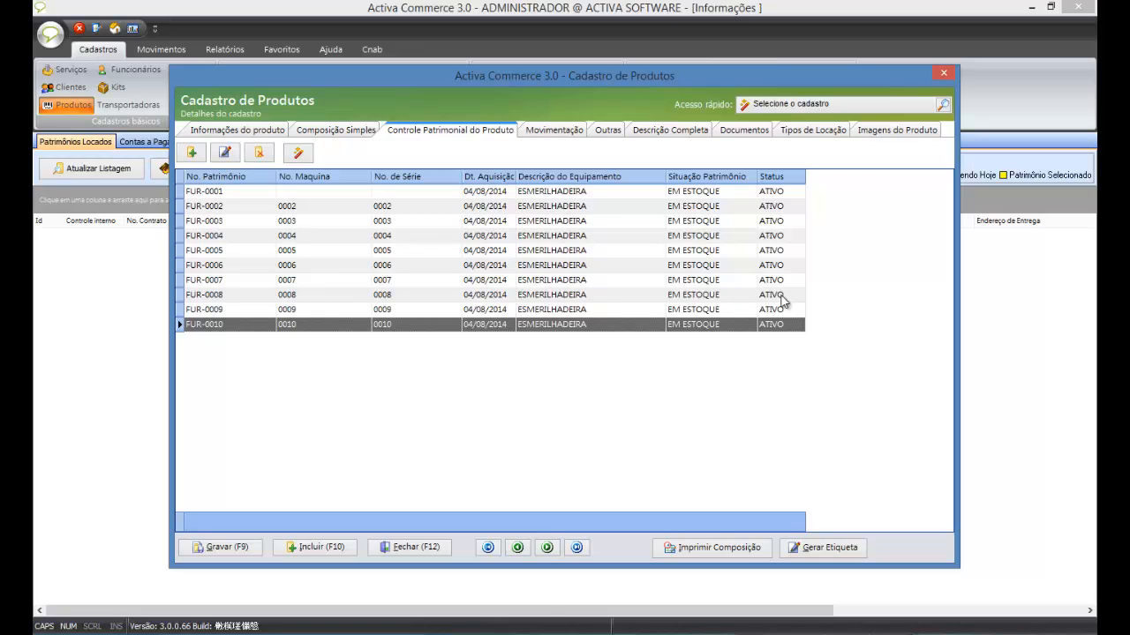
Browse Movimentação, Outras, Descrição Completa and Documentos, then open Tipos de Locação and widen Valor da Locação.
{"action": "left_click", "coordinate": [551, 133]}
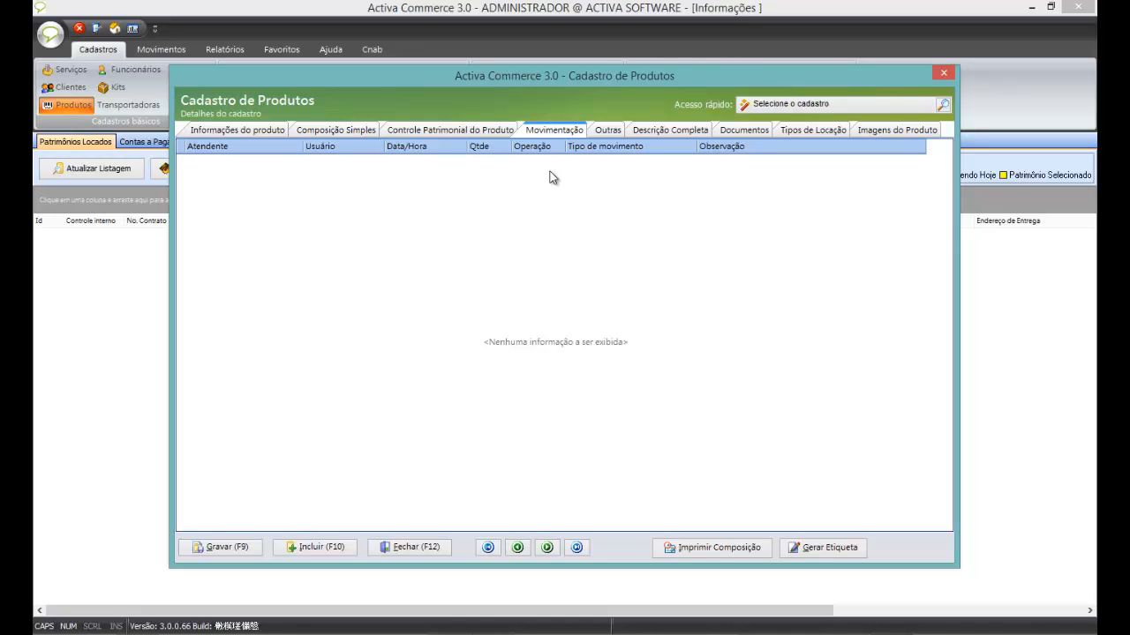
{"action": "left_click", "coordinate": [613, 132]}
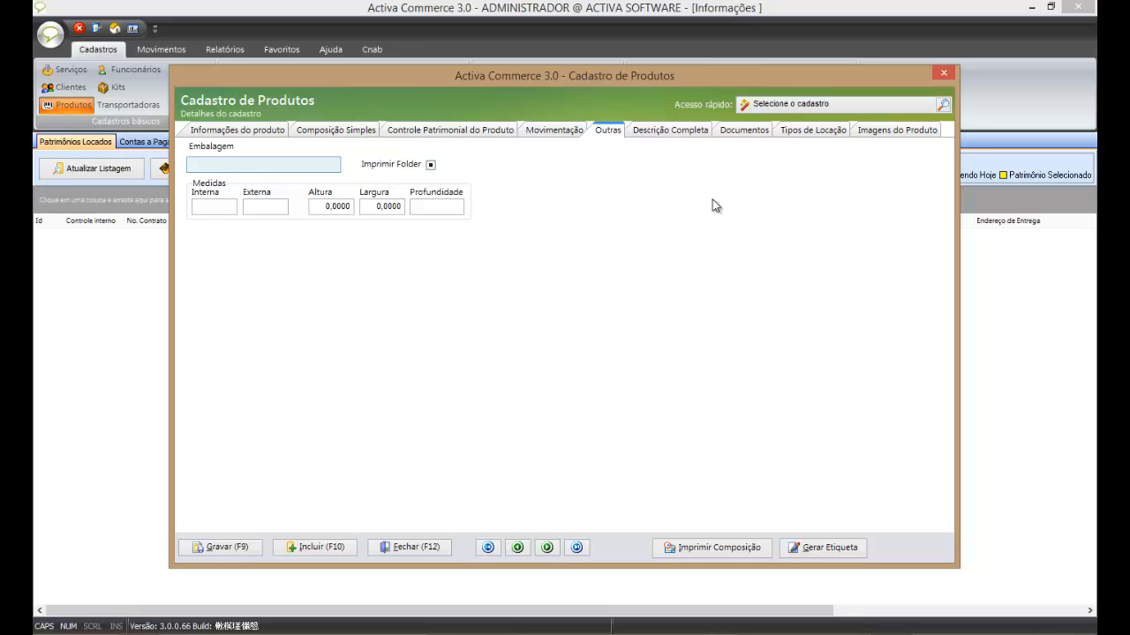
{"action": "left_click", "coordinate": [664, 135]}
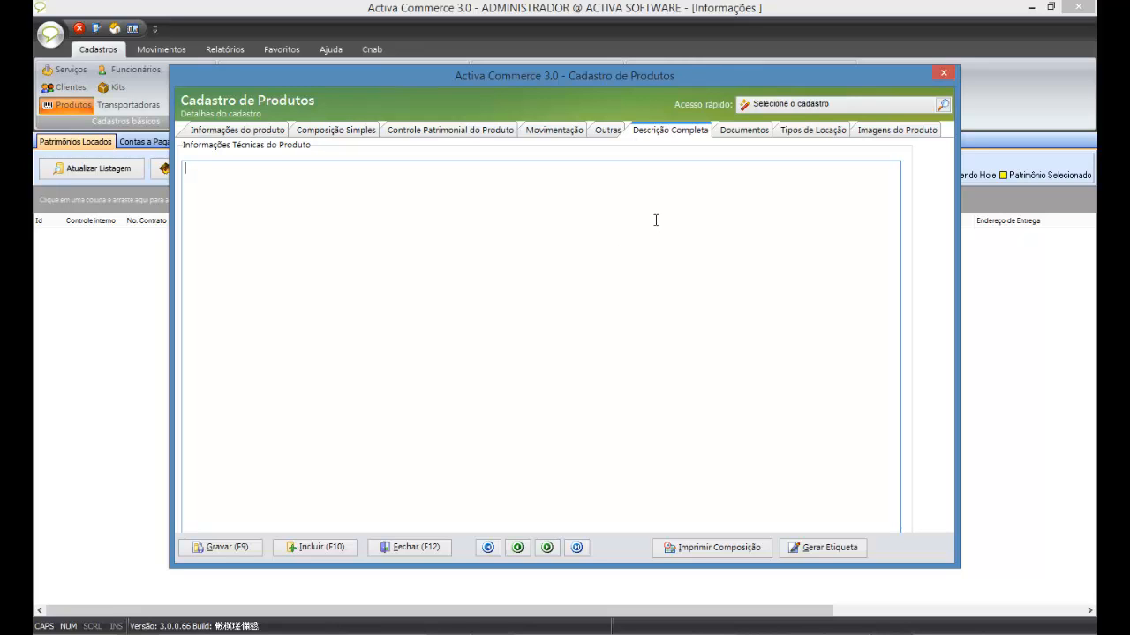
{"action": "left_click", "coordinate": [744, 130]}
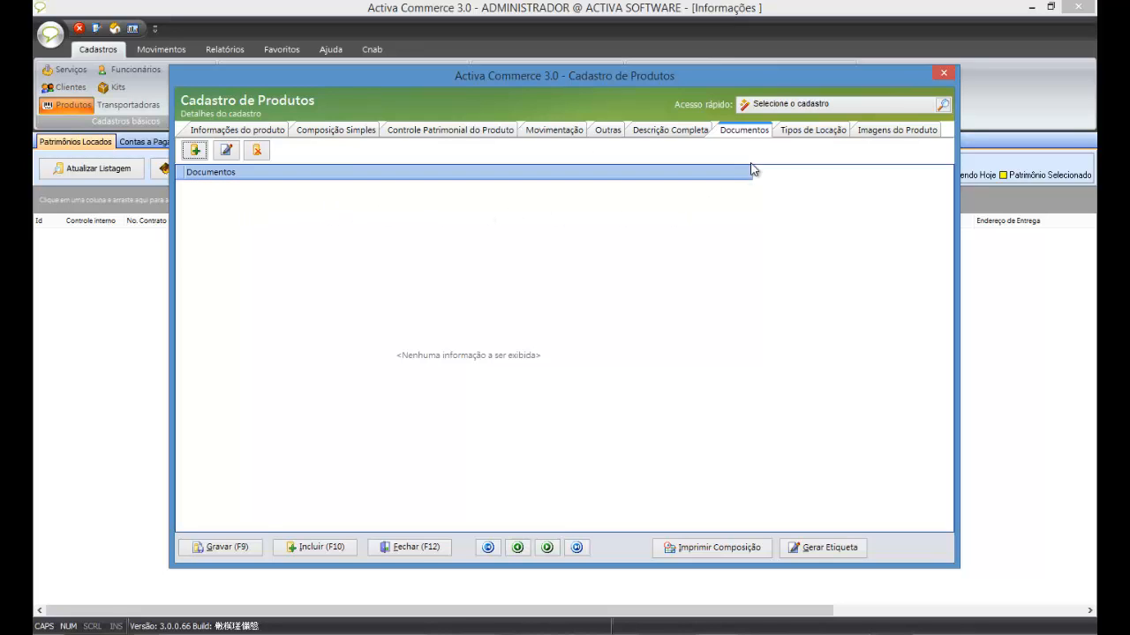
{"action": "left_click", "coordinate": [805, 131]}
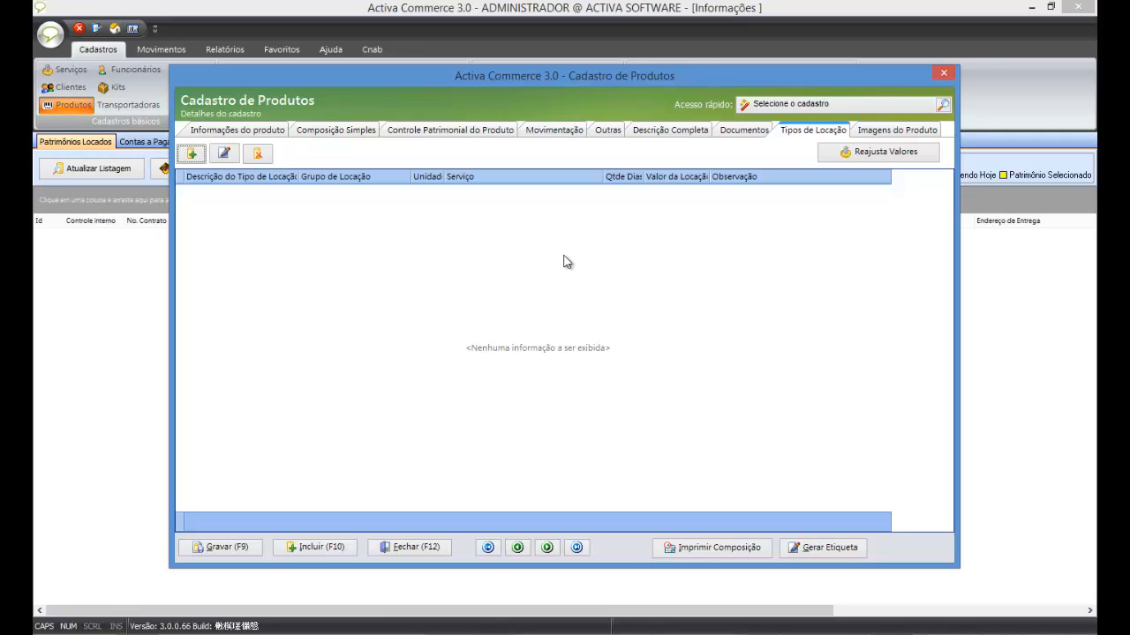
{"action": "left_click_drag", "start_coordinate": [644, 177], "coordinate": [668, 177]}
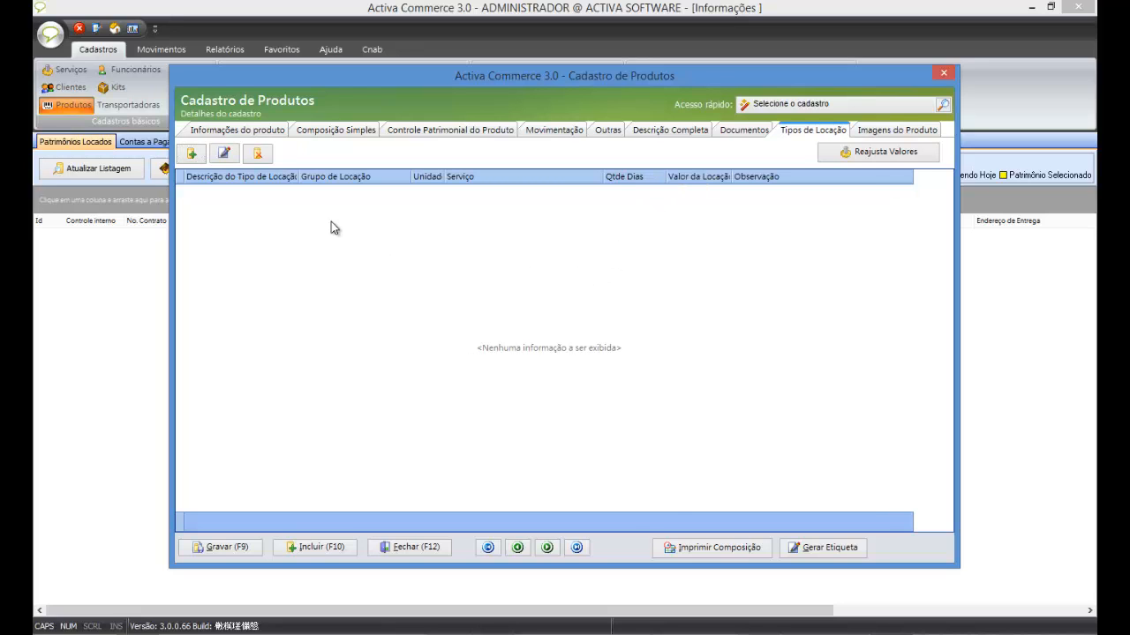
Add rental type DIARIA for FERRAMENTAS ELÉTRICAS, unit UNIDADE, 10,00 for 1 day.
{"action": "left_click", "coordinate": [191, 155]}
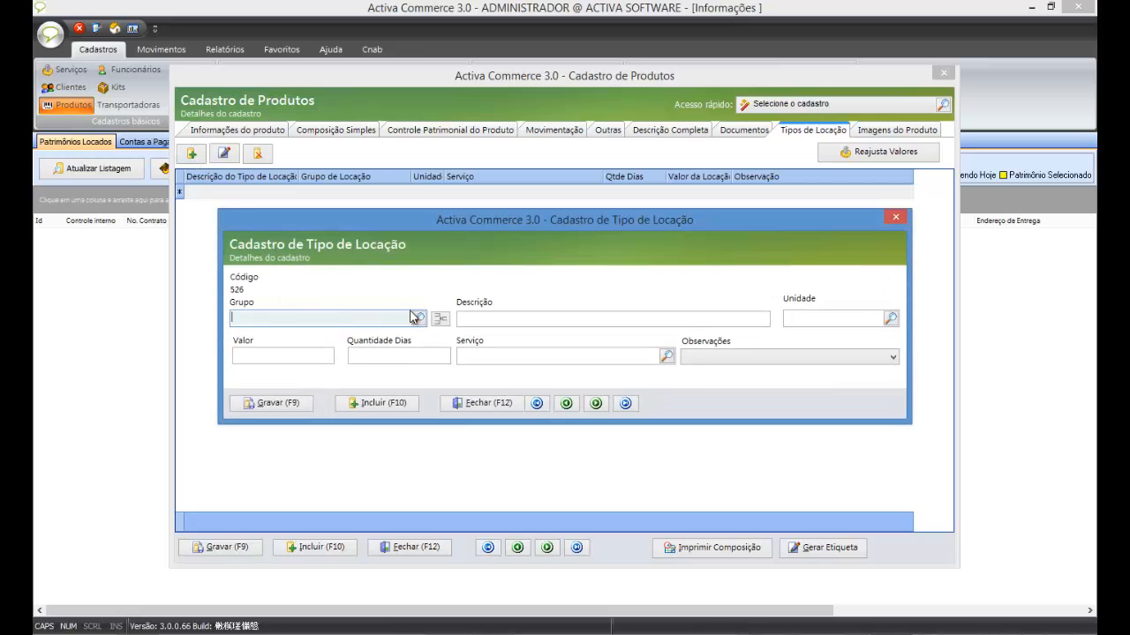
{"action": "left_click", "coordinate": [411, 314]}
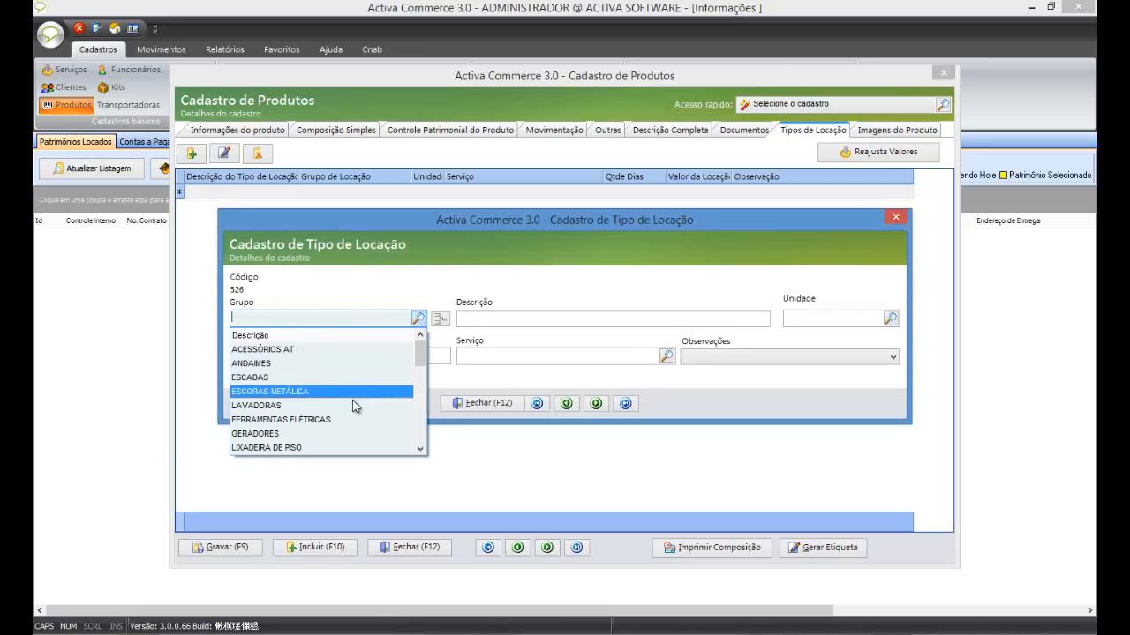
{"action": "scroll", "coordinate": [353, 405], "scroll_direction": "down", "scroll_amount": 1}
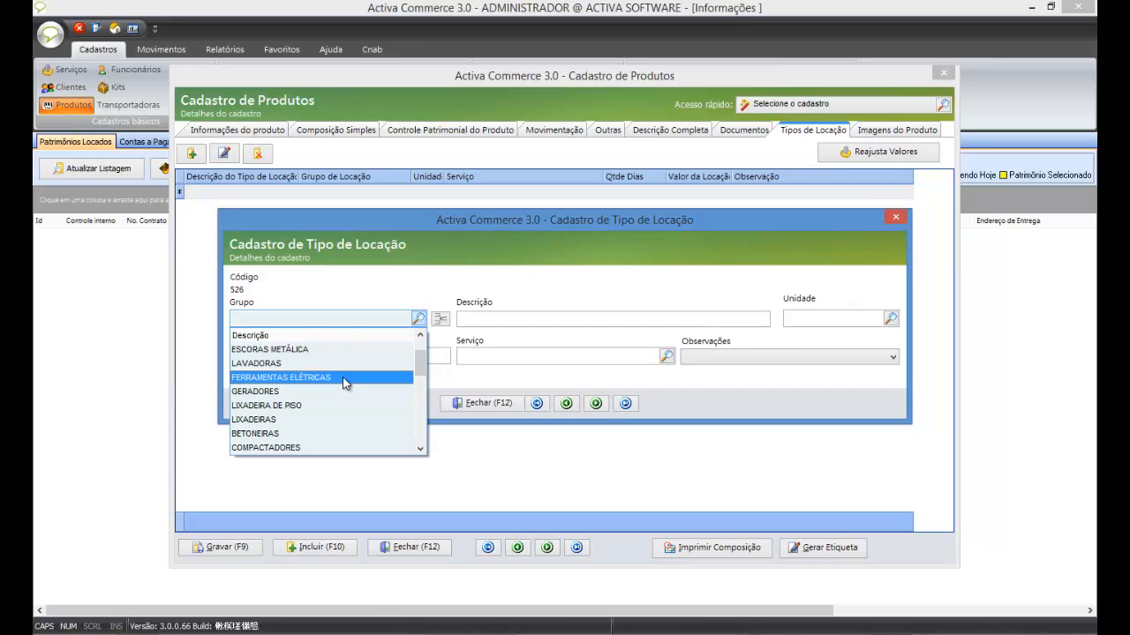
{"action": "left_click", "coordinate": [342, 377]}
{"action": "left_click", "coordinate": [622, 318]}
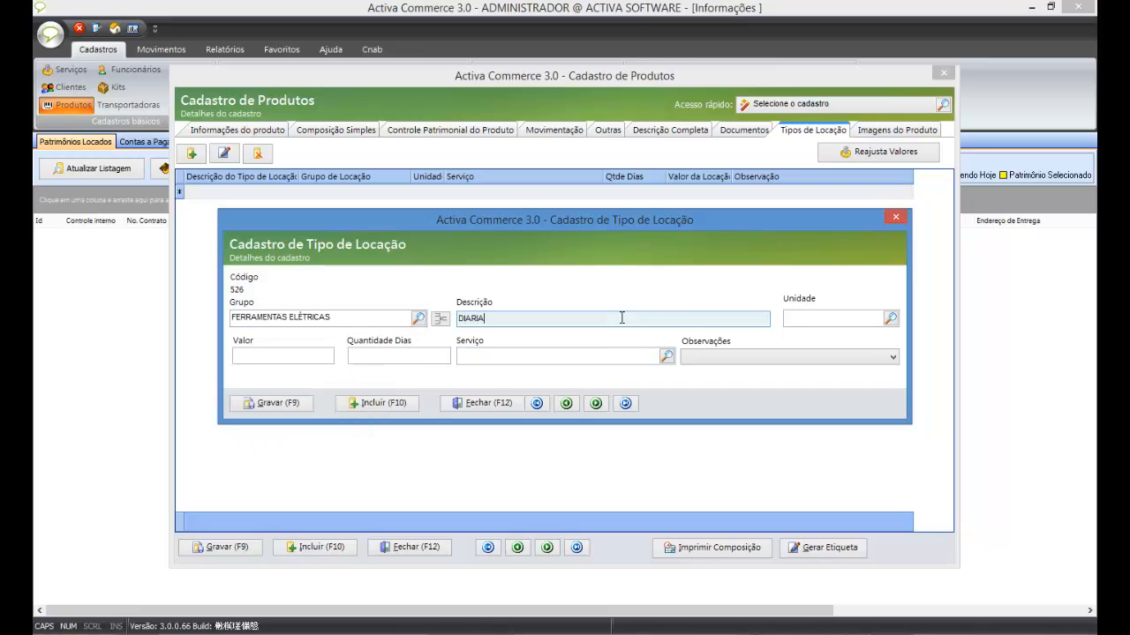
{"action": "left_click", "coordinate": [890, 318]}
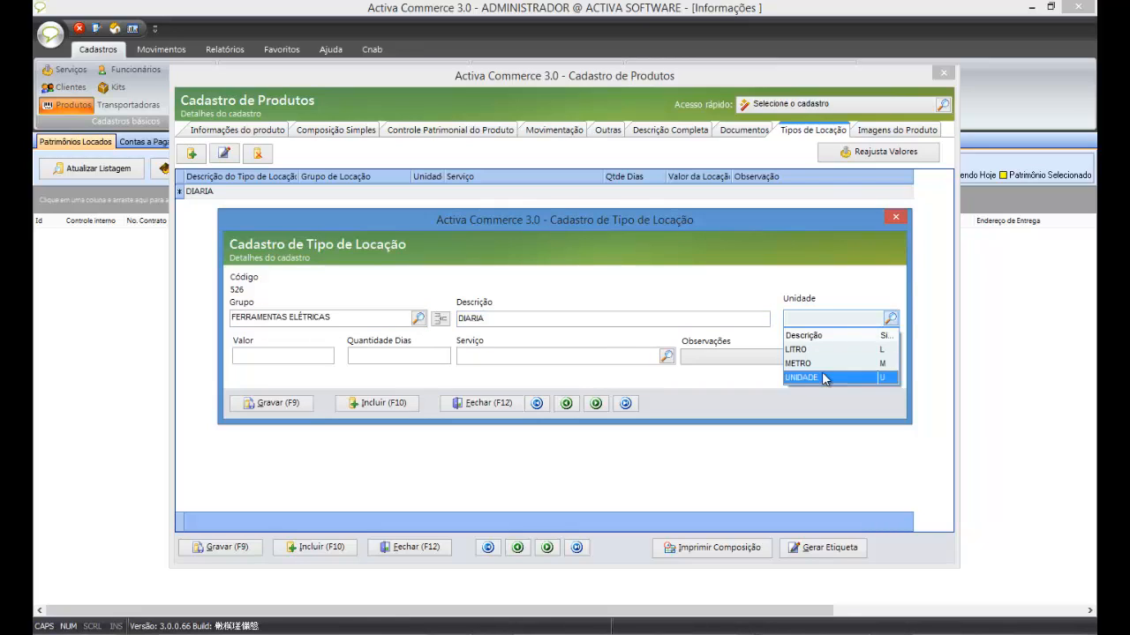
{"action": "left_click", "coordinate": [792, 379]}
{"action": "left_click", "coordinate": [316, 356]}
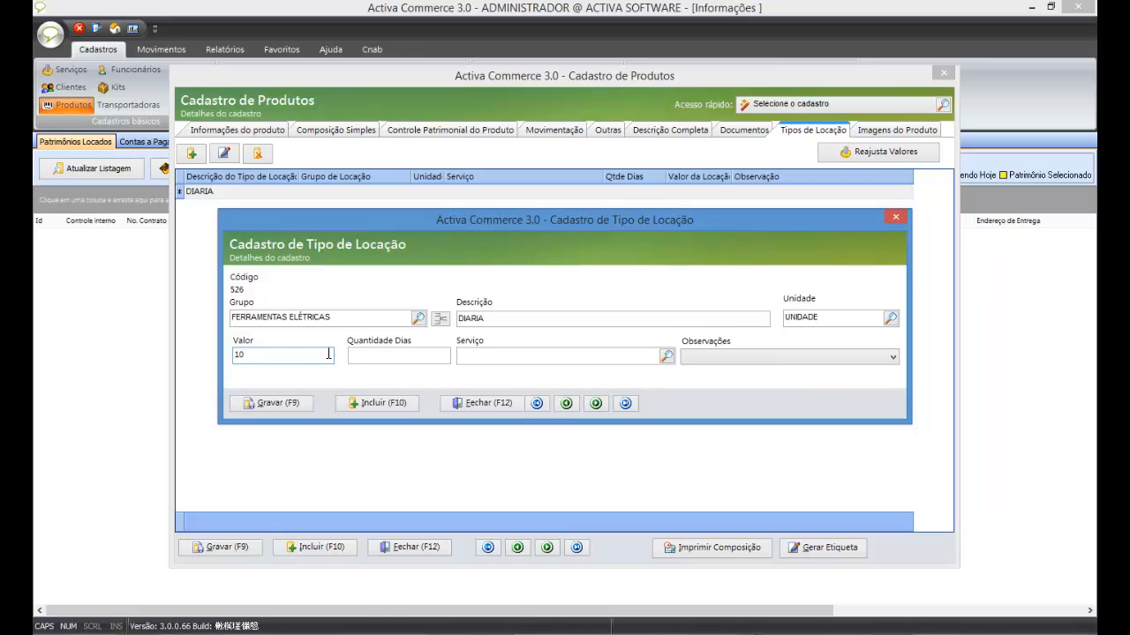
{"action": "left_click", "coordinate": [377, 358]}
{"action": "type", "text": "1"}
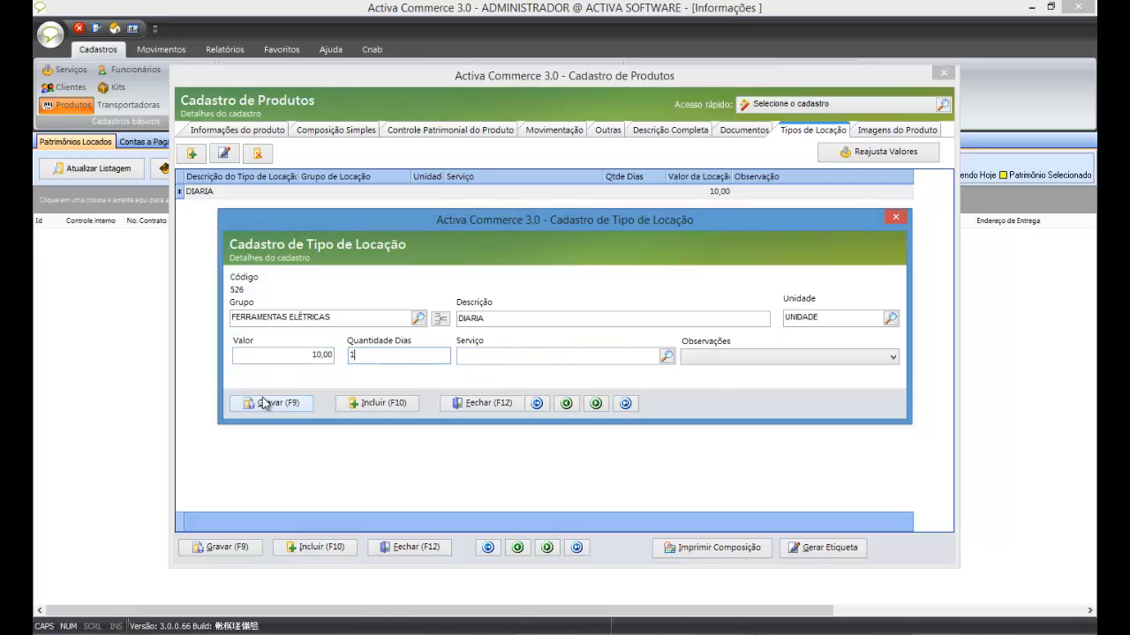
{"action": "left_click", "coordinate": [311, 403]}
Add rental type SEMANAL for FERRAMENTAS ELÉTRICAS, unit UNIDADE, 25,00 for 7 days.
{"action": "left_click", "coordinate": [371, 405]}
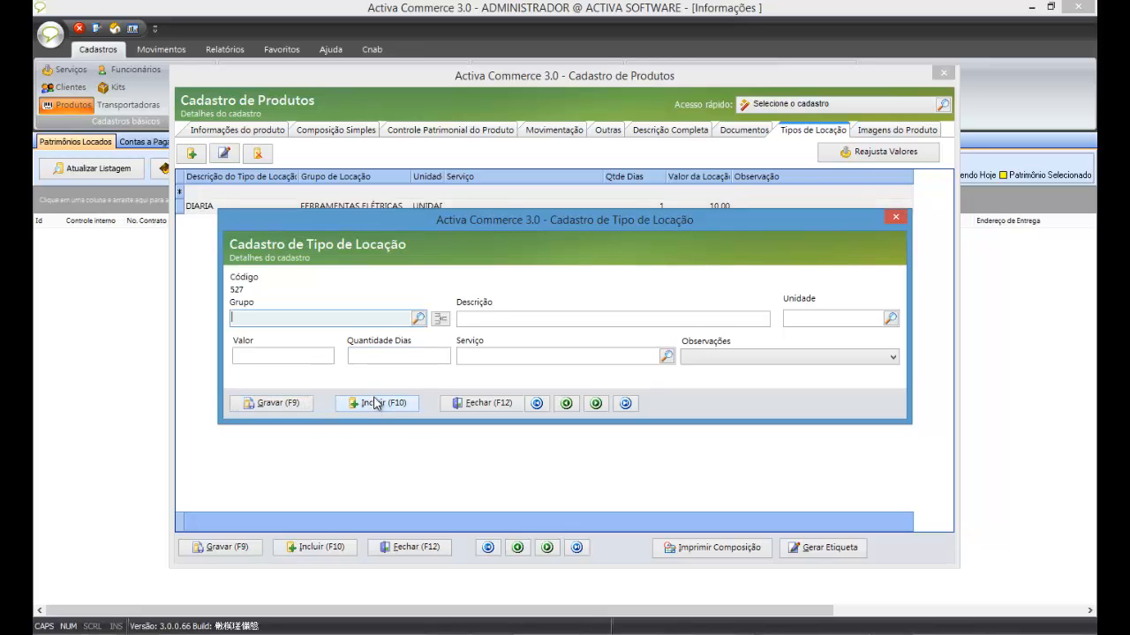
{"action": "left_click", "coordinate": [419, 323]}
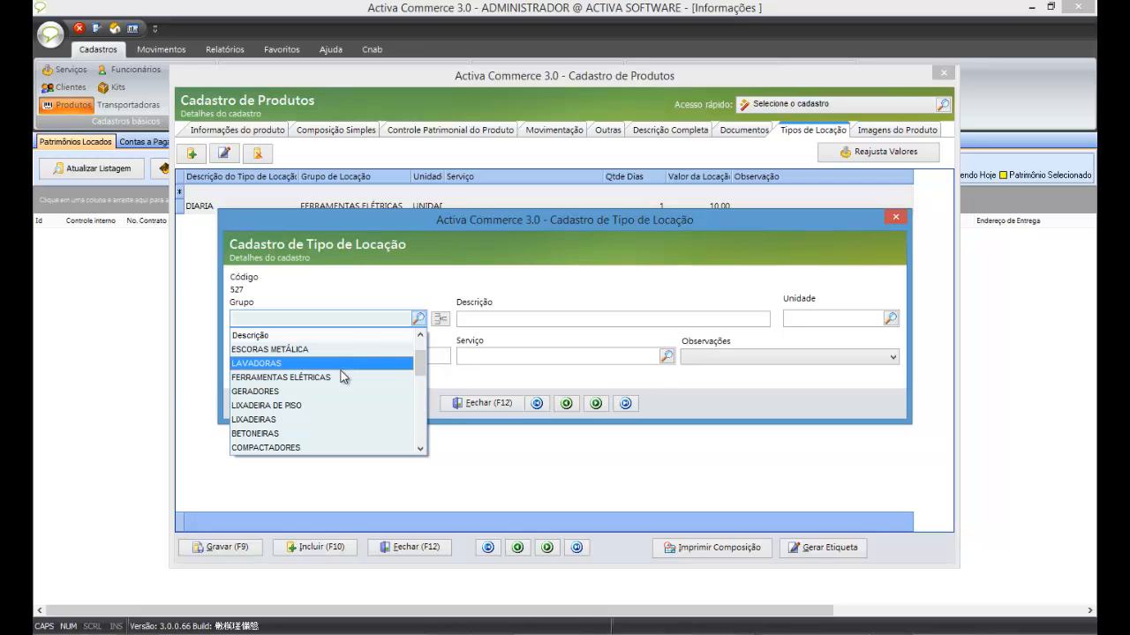
{"action": "left_click", "coordinate": [415, 378]}
{"action": "left_click", "coordinate": [482, 320]}
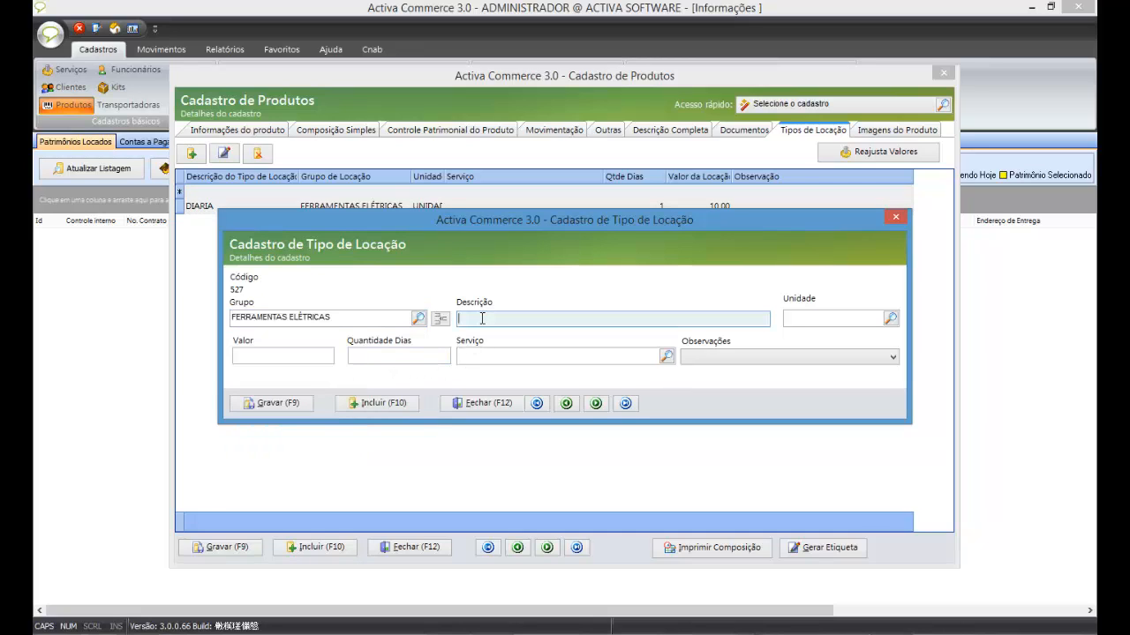
{"action": "type", "text": "SEMANAL"}
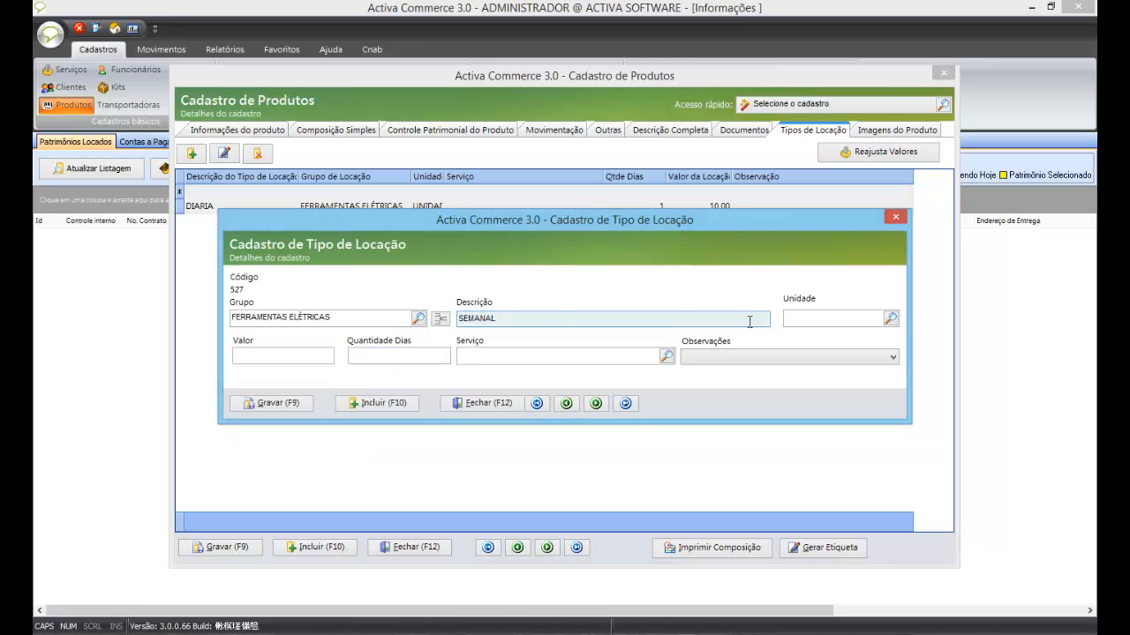
{"action": "left_click", "coordinate": [891, 319]}
{"action": "left_click", "coordinate": [835, 379]}
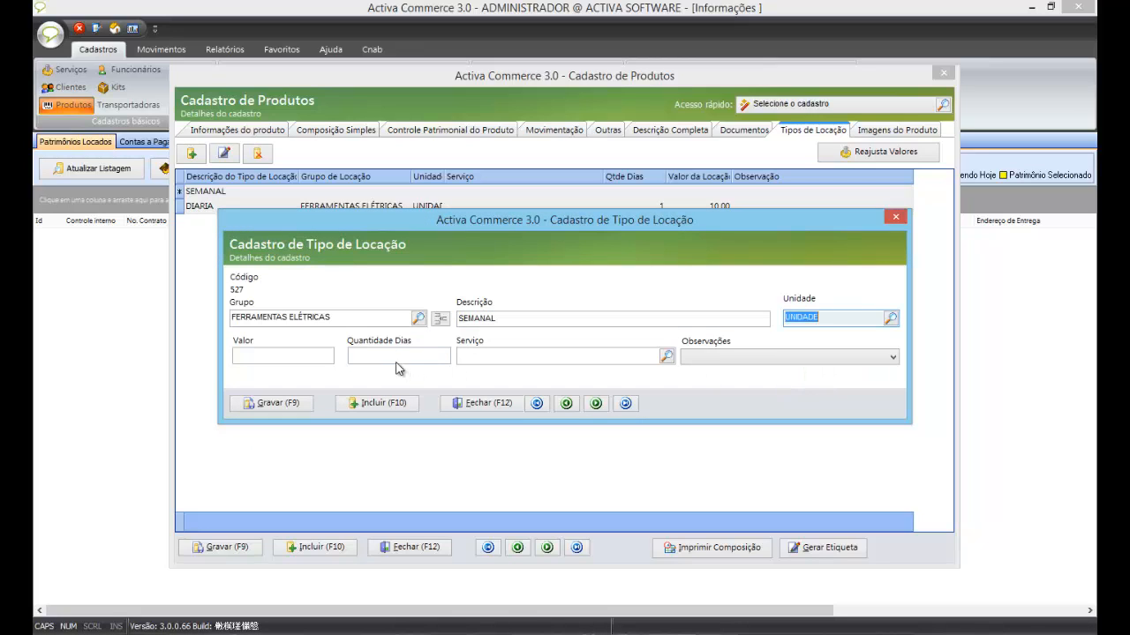
{"action": "left_click", "coordinate": [319, 357]}
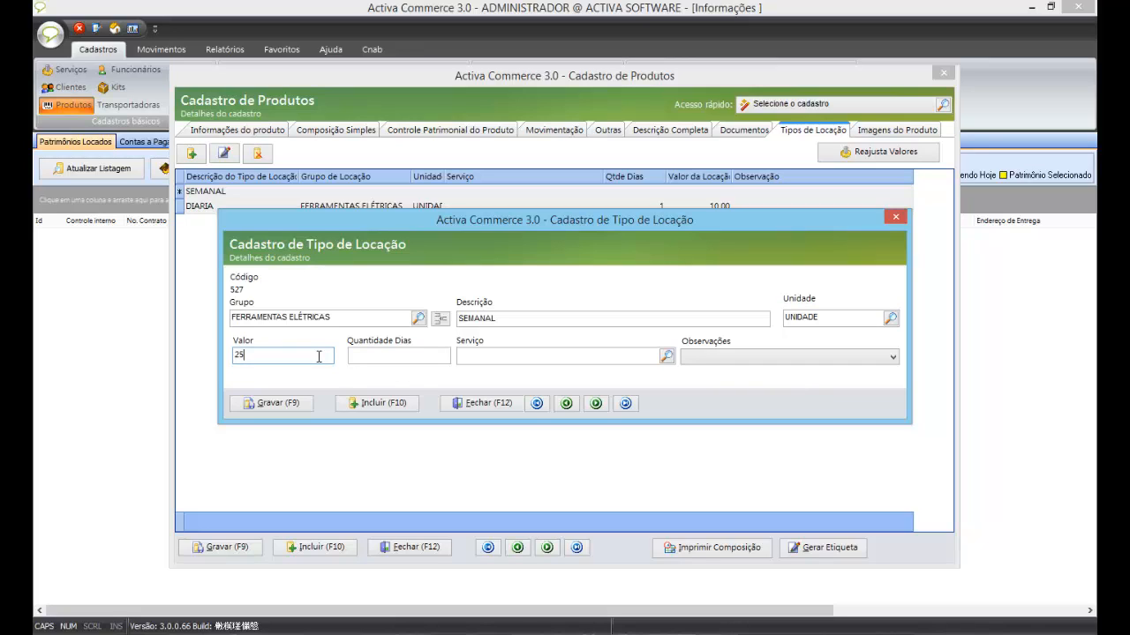
{"action": "key", "text": "Tab"}
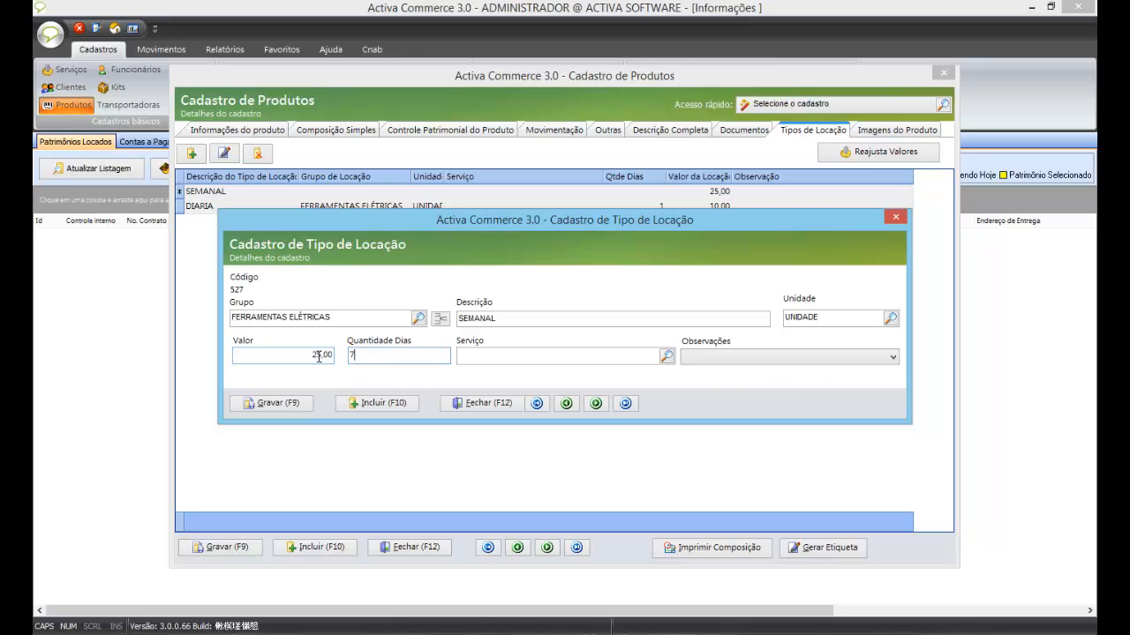
{"action": "type", "text": "7"}
{"action": "key", "text": "Tab"}
{"action": "left_click", "coordinate": [296, 404]}
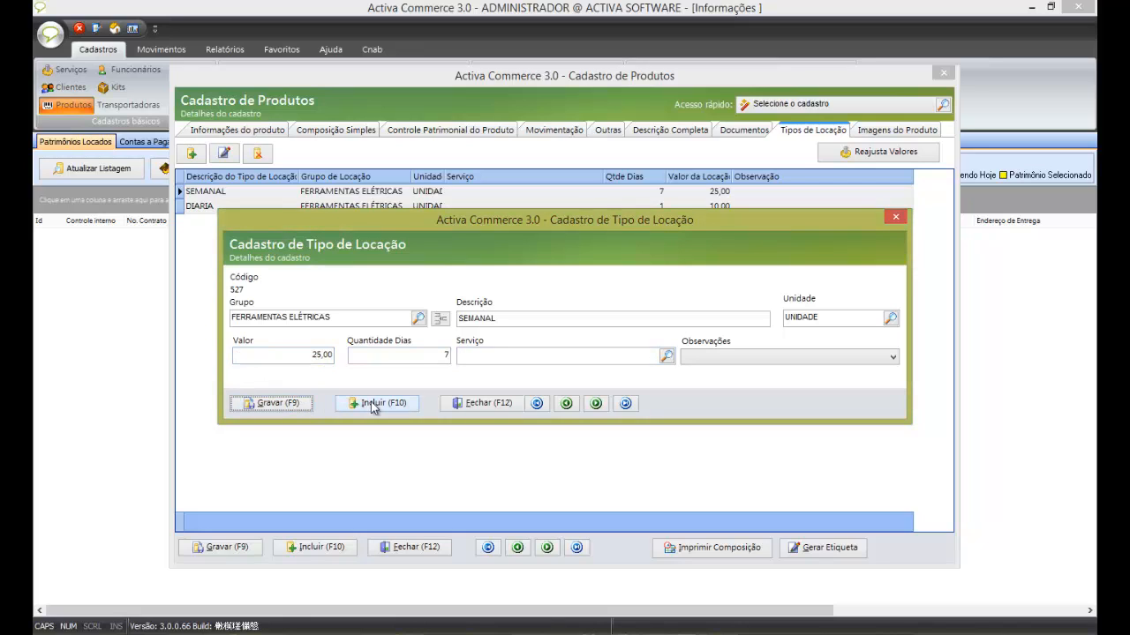
Add rental type MENSAL for FERRAMENTAS ELÉTRICAS at 100,00 for 30 days, then close the form.
{"action": "left_click", "coordinate": [372, 403]}
{"action": "left_click", "coordinate": [413, 320]}
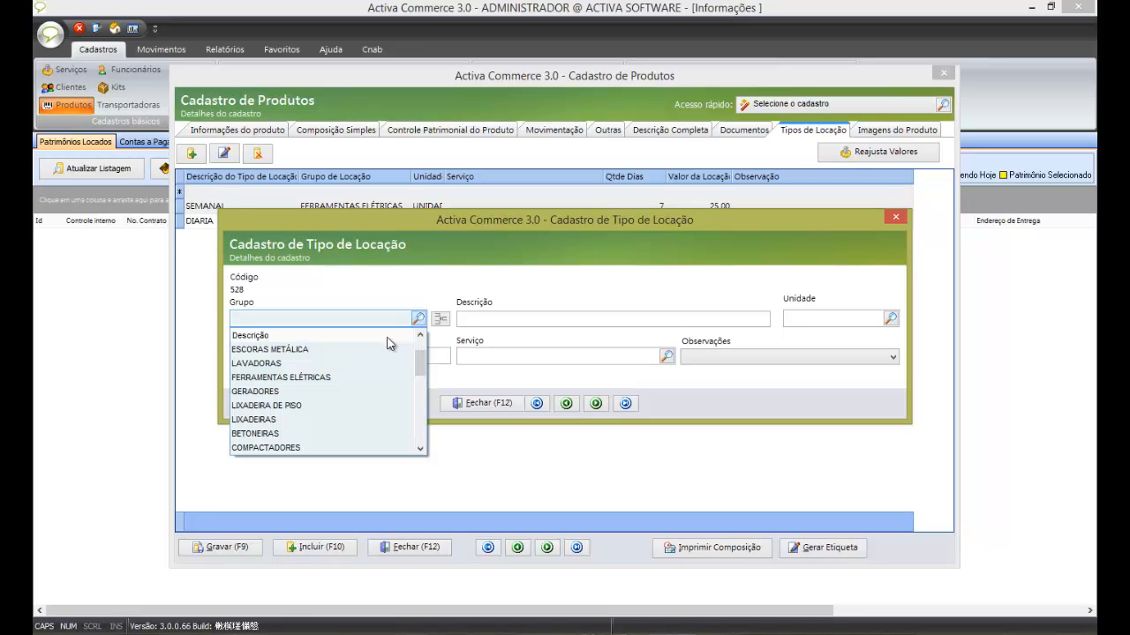
{"action": "left_click", "coordinate": [379, 374]}
{"action": "left_click", "coordinate": [500, 319]}
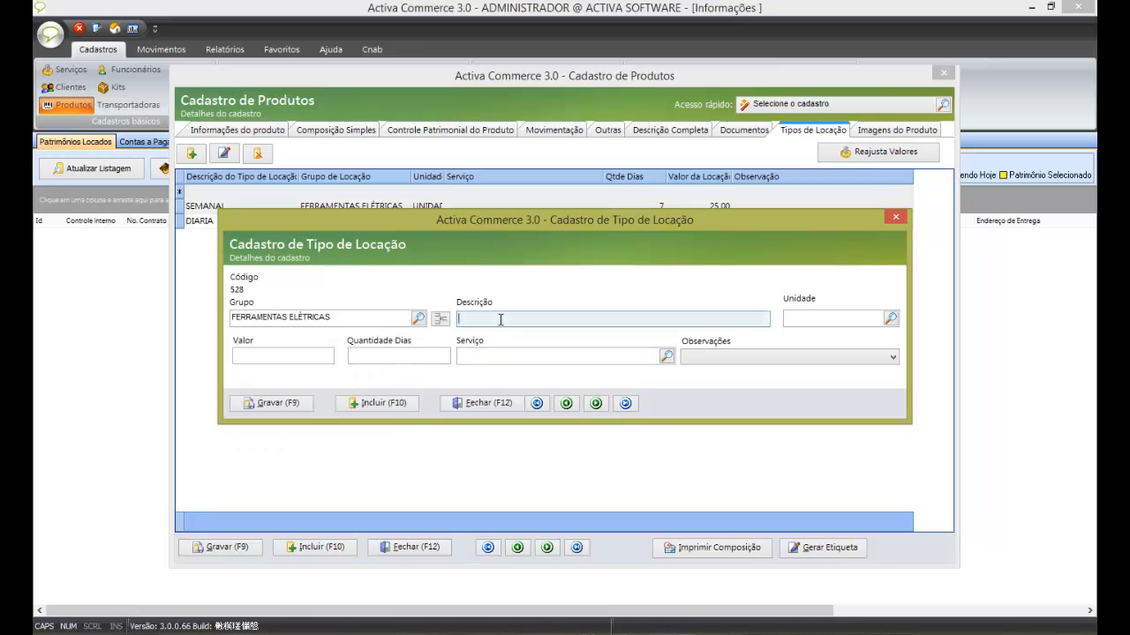
{"action": "left_click", "coordinate": [889, 317]}
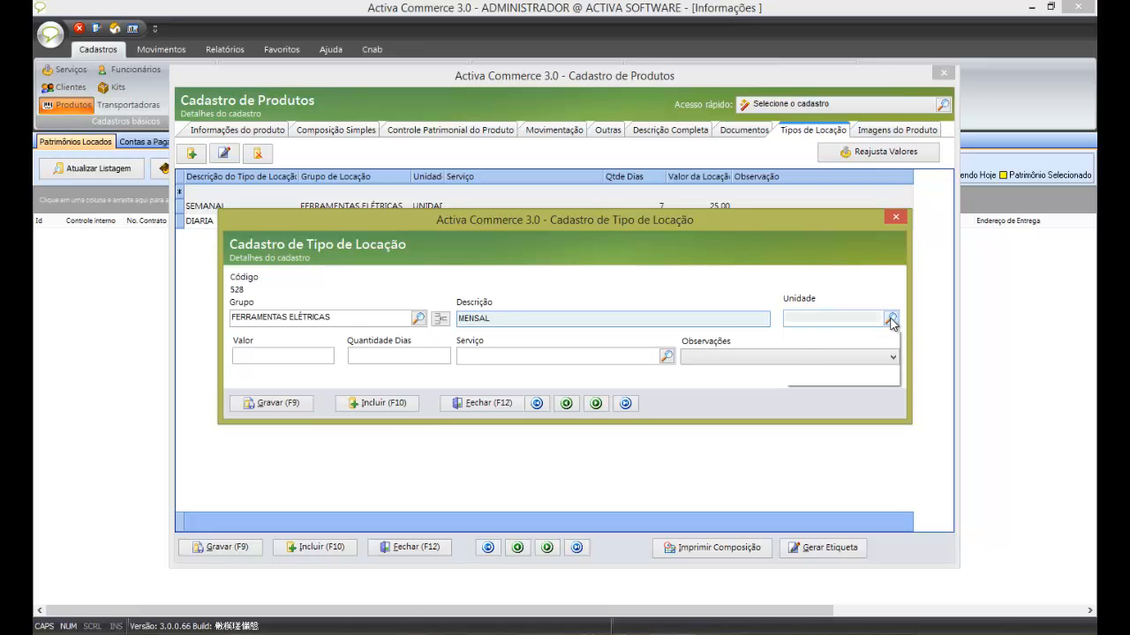
{"action": "left_click", "coordinate": [314, 355]}
{"action": "type", "text": "30"}
{"action": "key", "text": "Tab"}
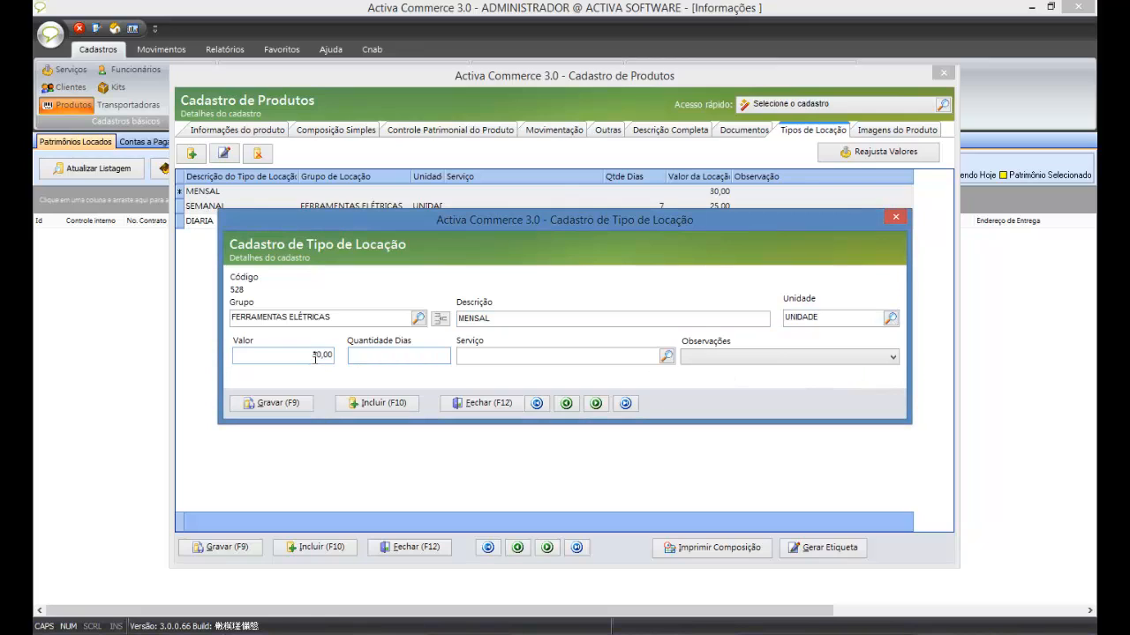
{"action": "left_click", "coordinate": [315, 356]}
{"action": "key", "text": "Tab"}
{"action": "type", "text": "30"}
{"action": "key", "text": "Tab"}
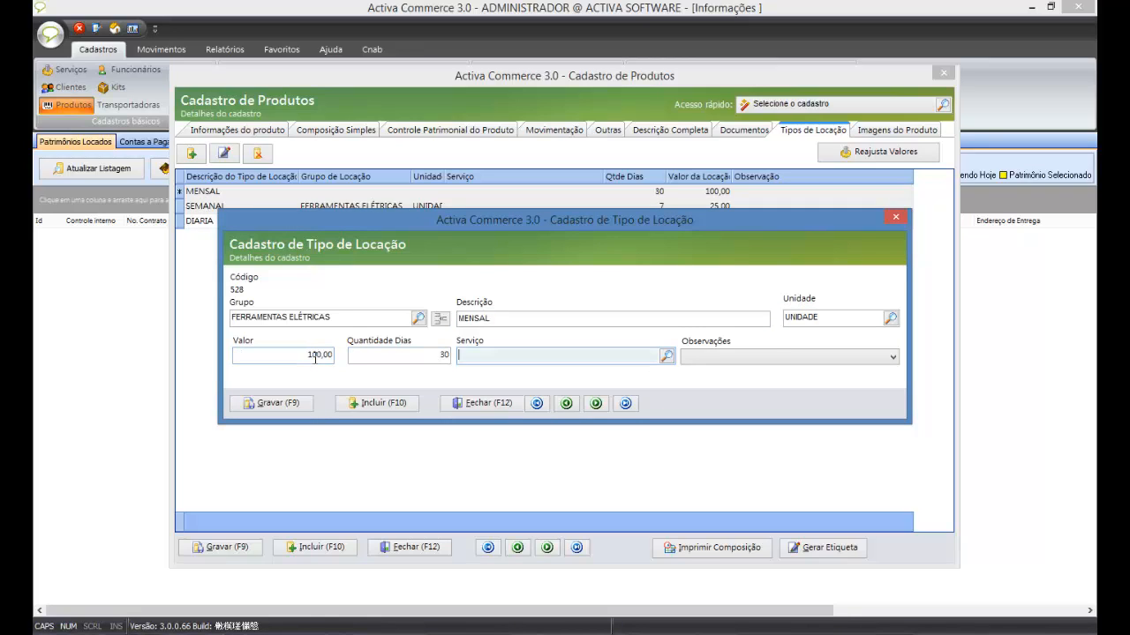
{"action": "left_click", "coordinate": [261, 405]}
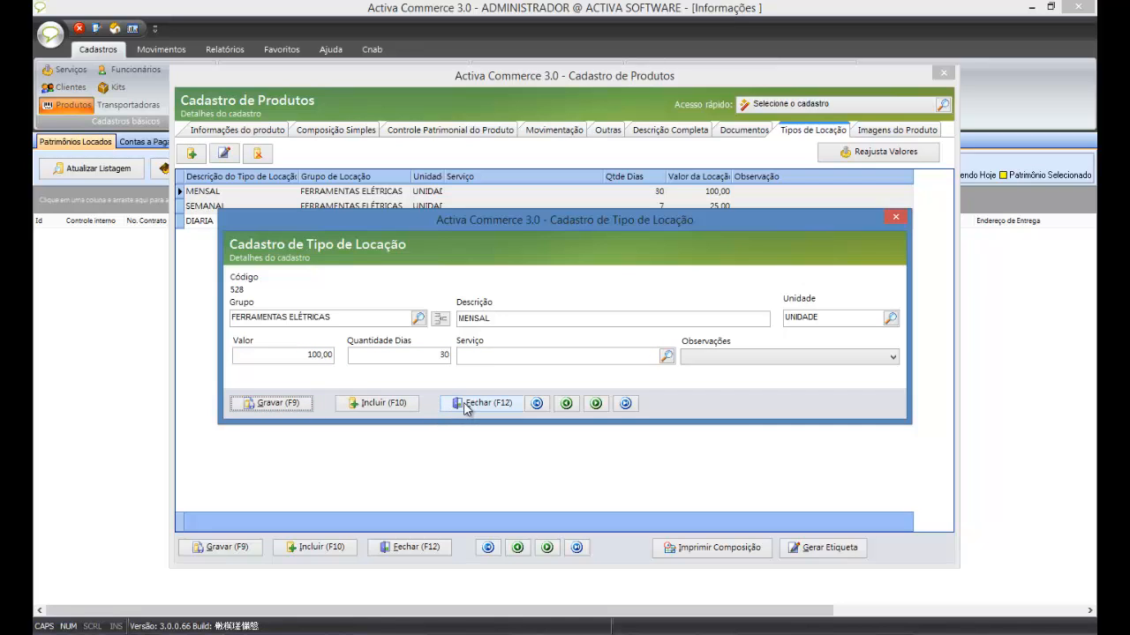
{"action": "left_click", "coordinate": [465, 404]}
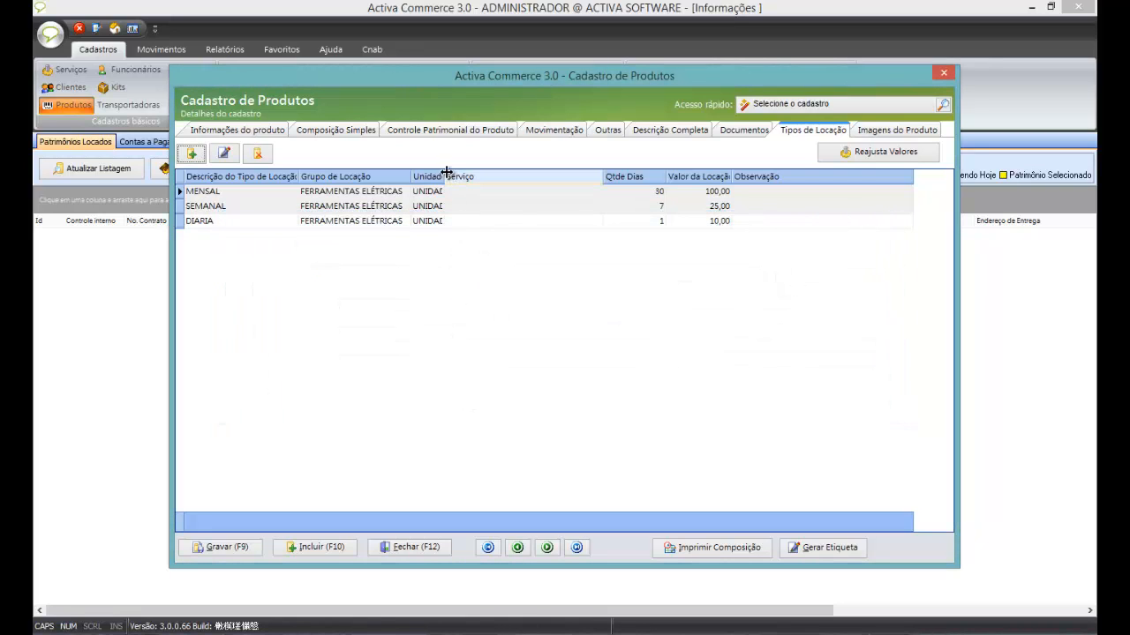
Widen the rental grid's Unidade column, then go through the tabs to Controle Patrimonial do Produto.
{"action": "left_click_drag", "start_coordinate": [447, 172], "coordinate": [471, 176]}
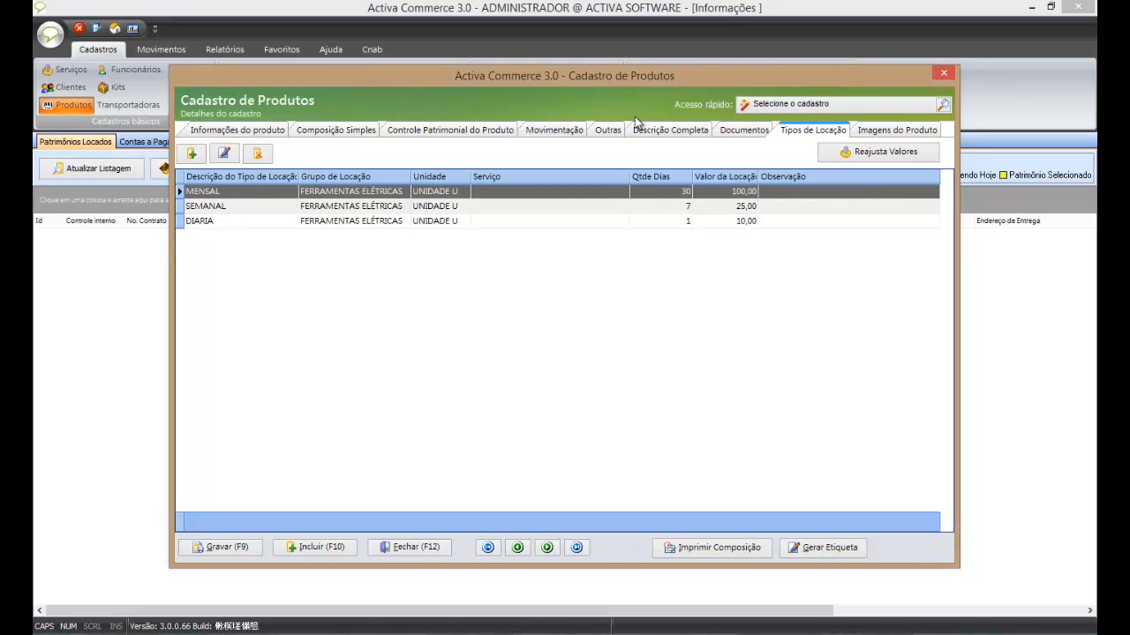
{"action": "left_click", "coordinate": [883, 129]}
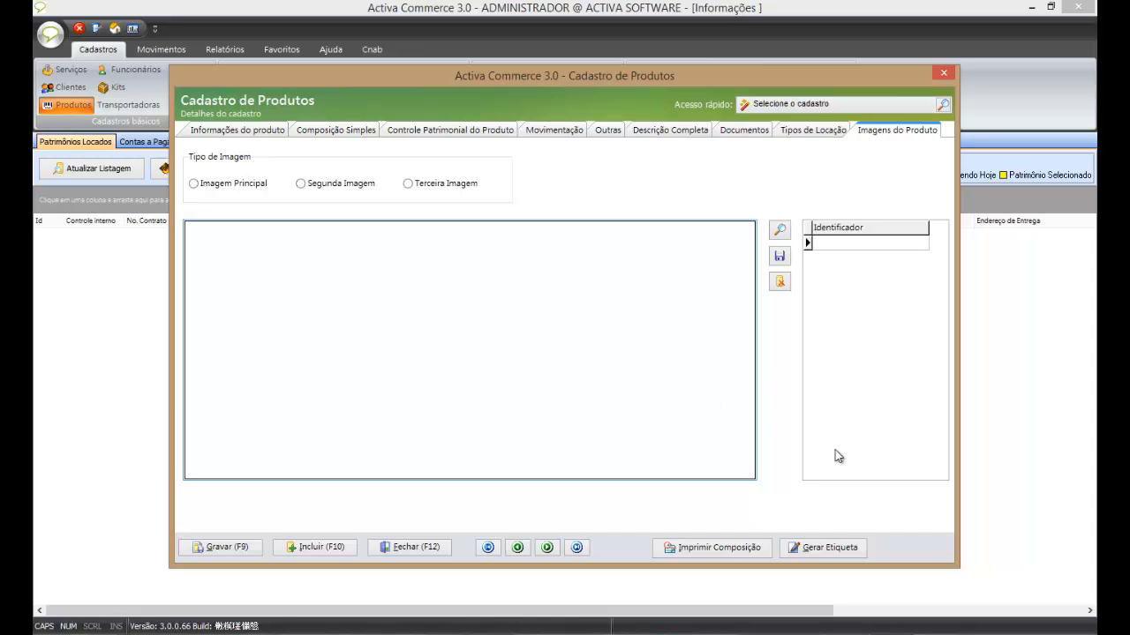
{"action": "left_click", "coordinate": [793, 132]}
{"action": "left_click", "coordinate": [744, 132]}
{"action": "left_click", "coordinate": [694, 132]}
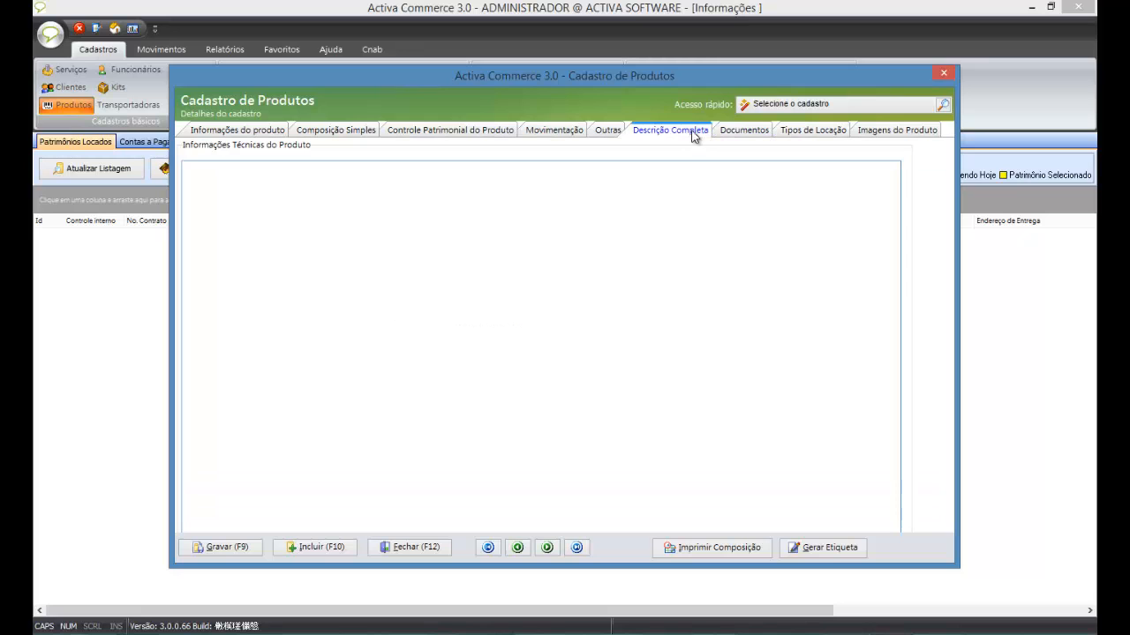
{"action": "left_click", "coordinate": [608, 132]}
{"action": "left_click", "coordinate": [551, 133]}
{"action": "left_click", "coordinate": [494, 132]}
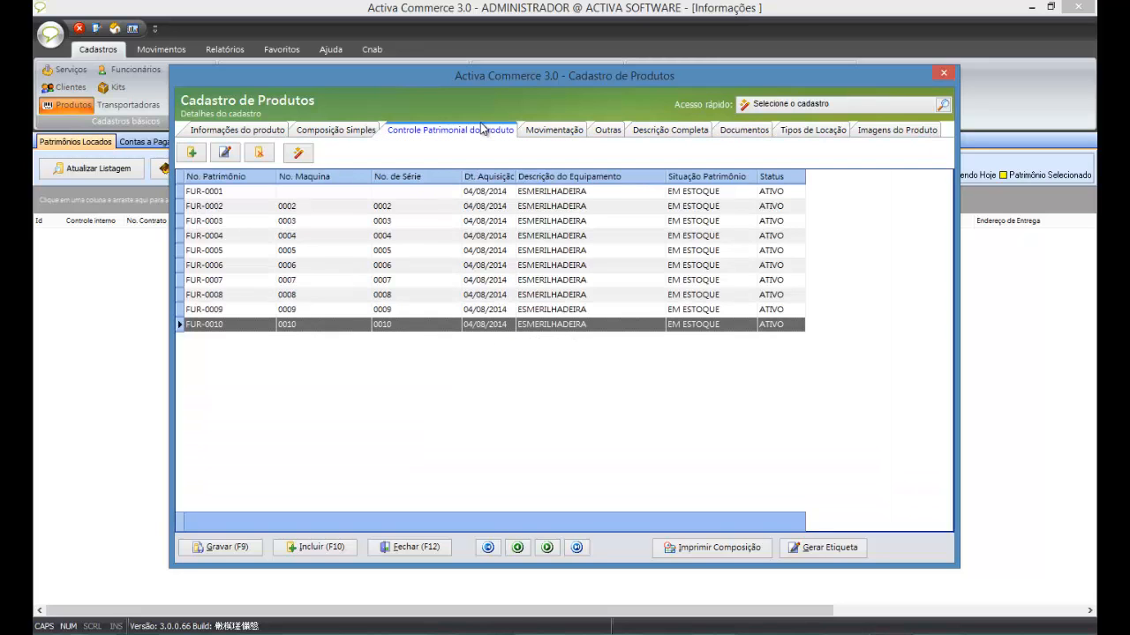
Save and close the drill's detail form and product record, then collapse FRRRAMENTAS ELÉTRICAS.
{"action": "left_click", "coordinate": [353, 132]}
{"action": "left_click", "coordinate": [279, 132]}
{"action": "left_click", "coordinate": [225, 548]}
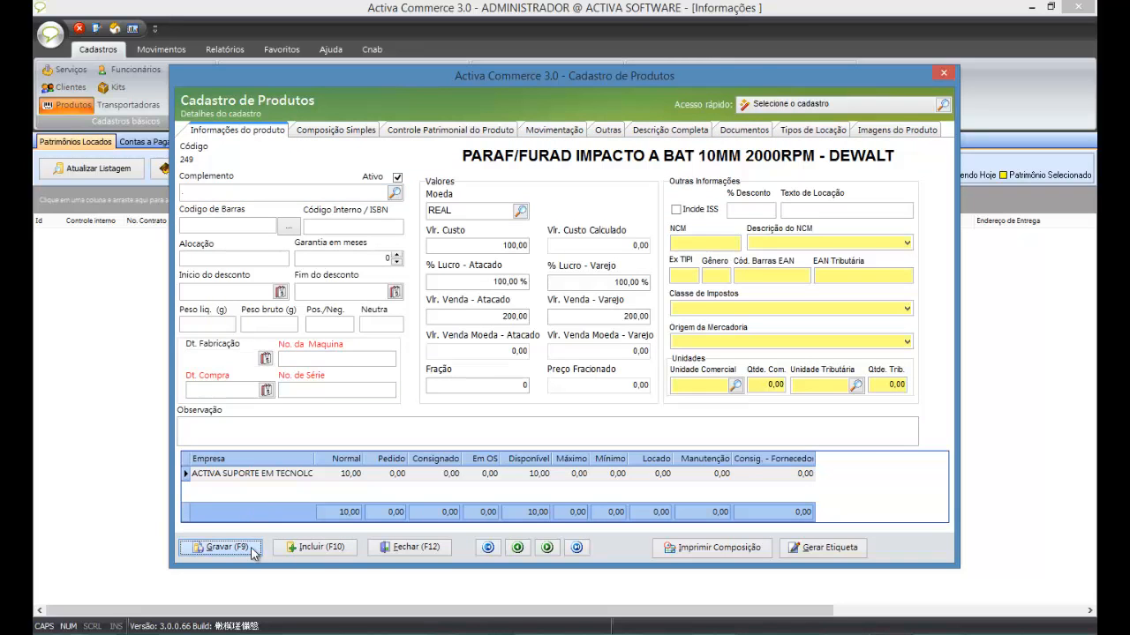
{"action": "left_click", "coordinate": [429, 548]}
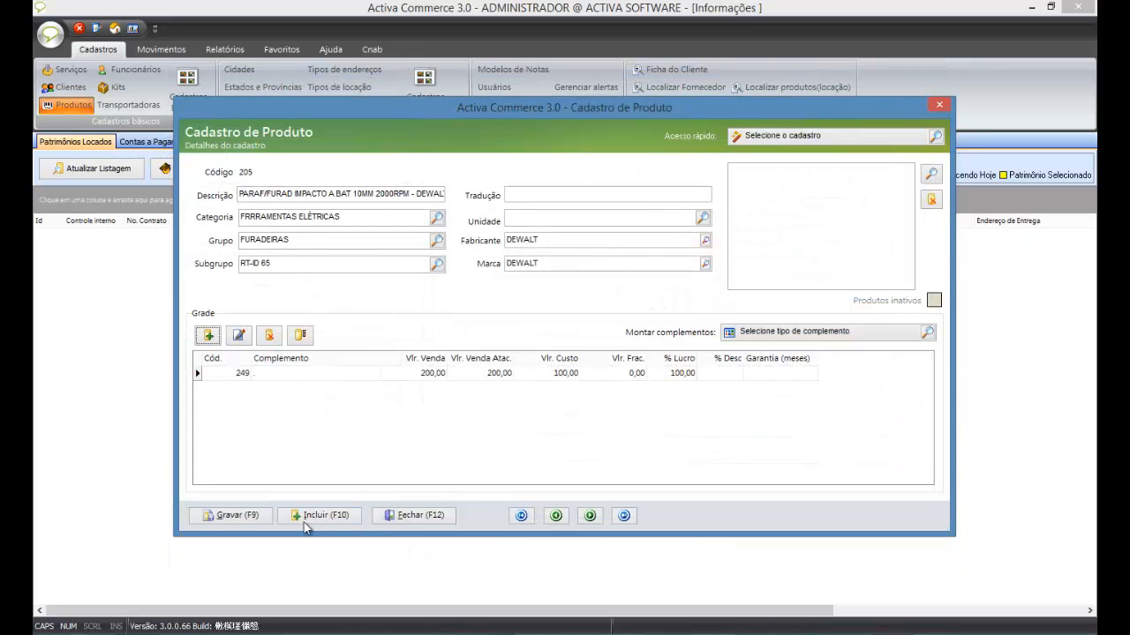
{"action": "left_click", "coordinate": [232, 519]}
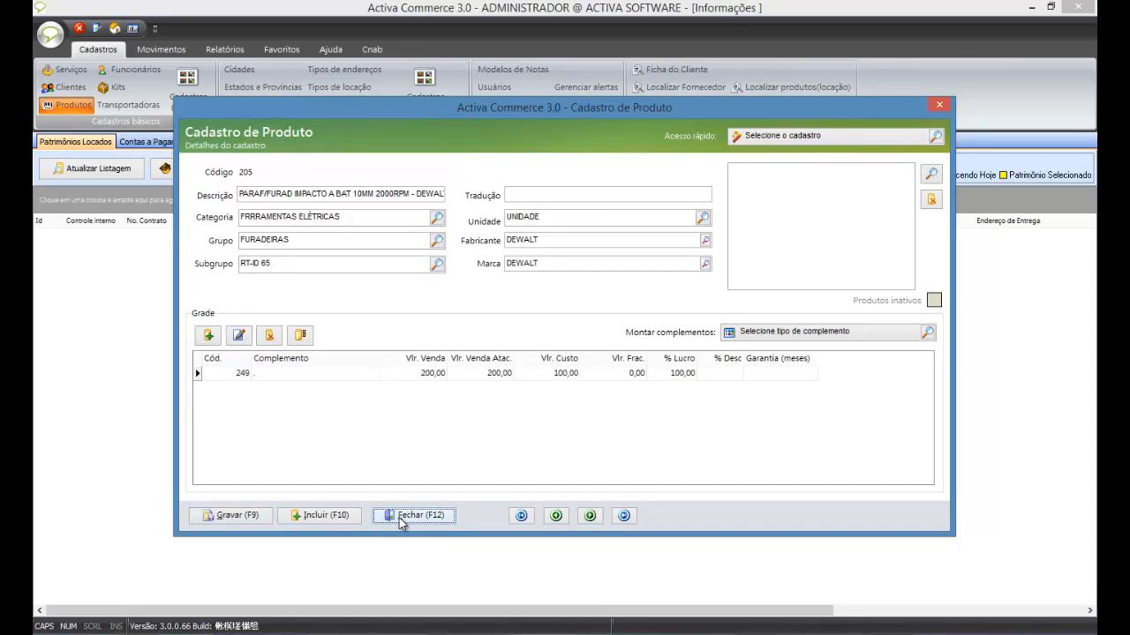
{"action": "left_click", "coordinate": [399, 517]}
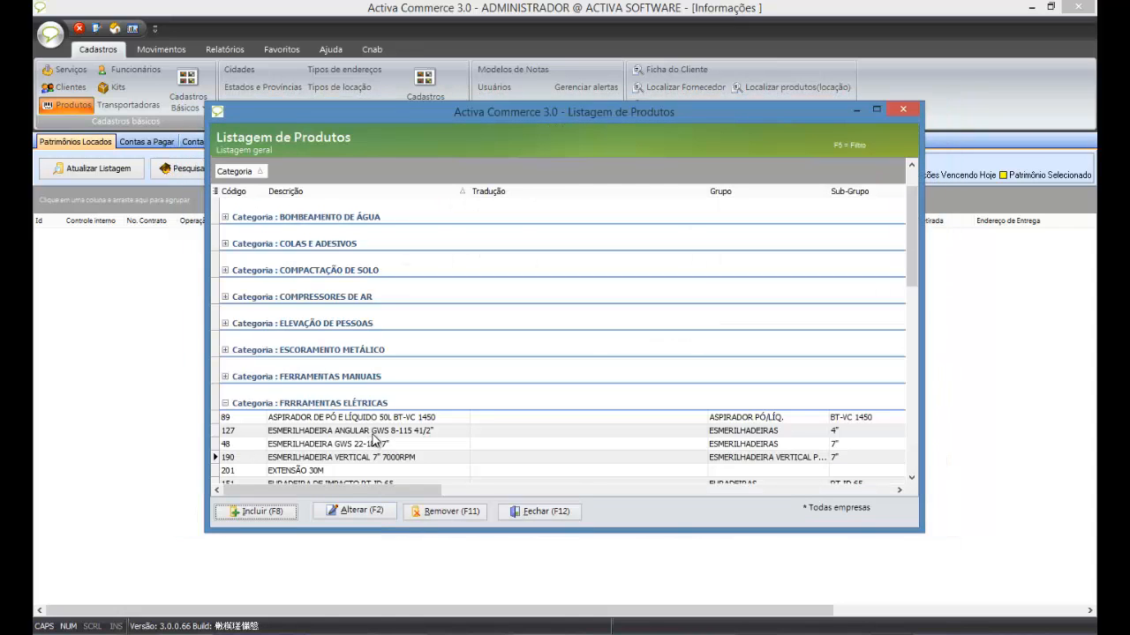
{"action": "left_click", "coordinate": [225, 403]}
Create product CONTAINER 3M X 3M in category ACESSÓRIOS DIVERSOS, leaving the group blank, and save it.
{"action": "left_click", "coordinate": [255, 512]}
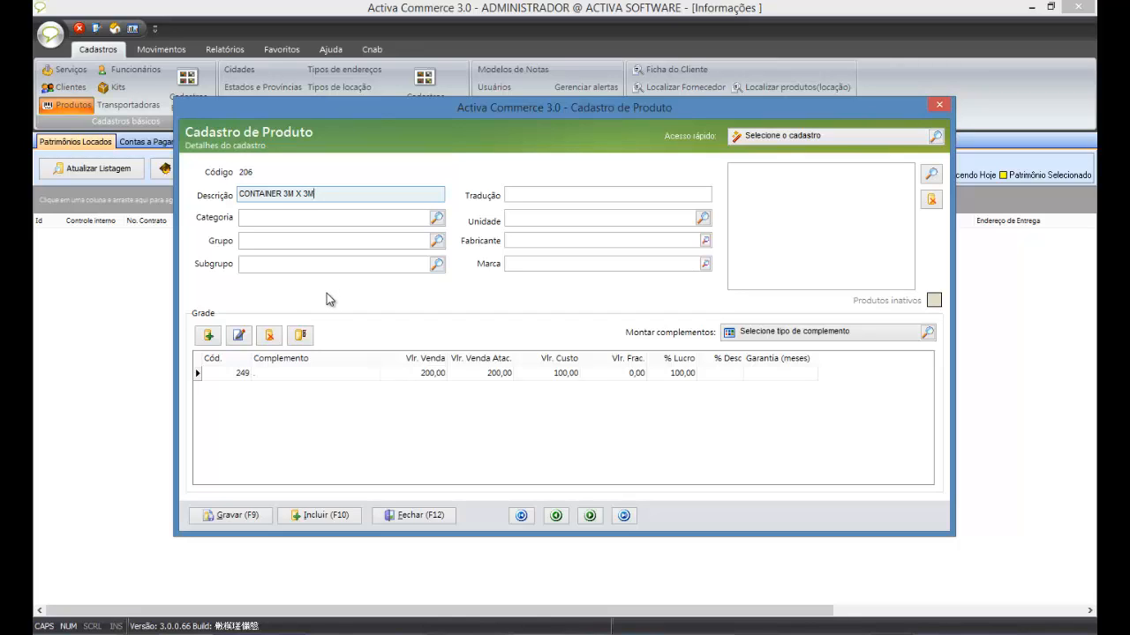
{"action": "left_click", "coordinate": [437, 220]}
{"action": "left_click_drag", "start_coordinate": [439, 267], "coordinate": [454, 323]}
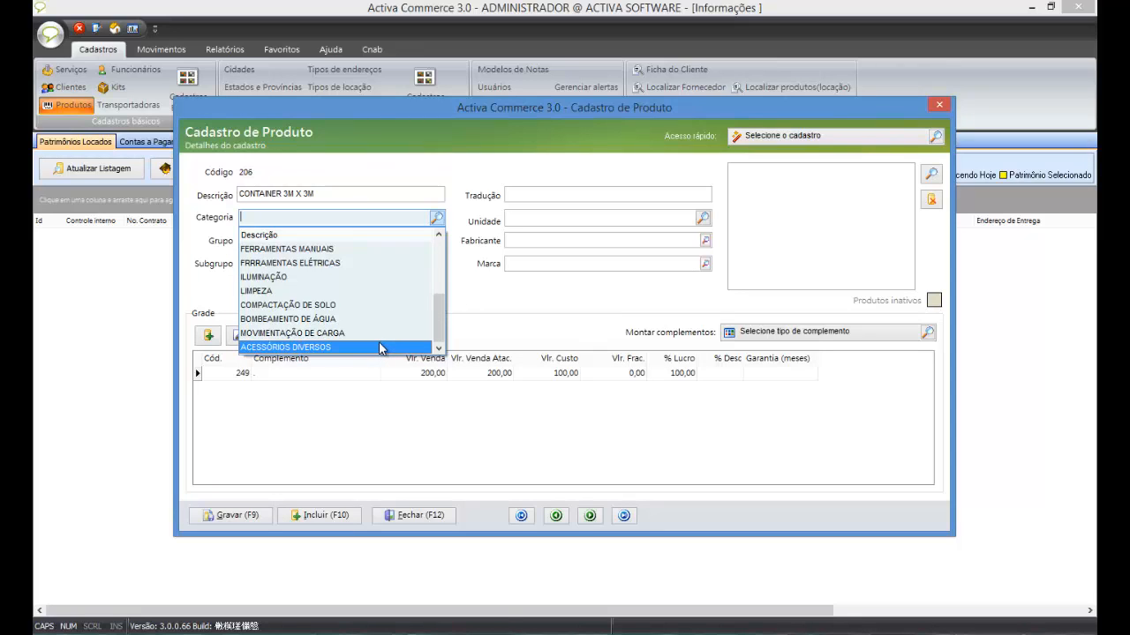
{"action": "left_click", "coordinate": [381, 348]}
{"action": "left_click", "coordinate": [436, 241]}
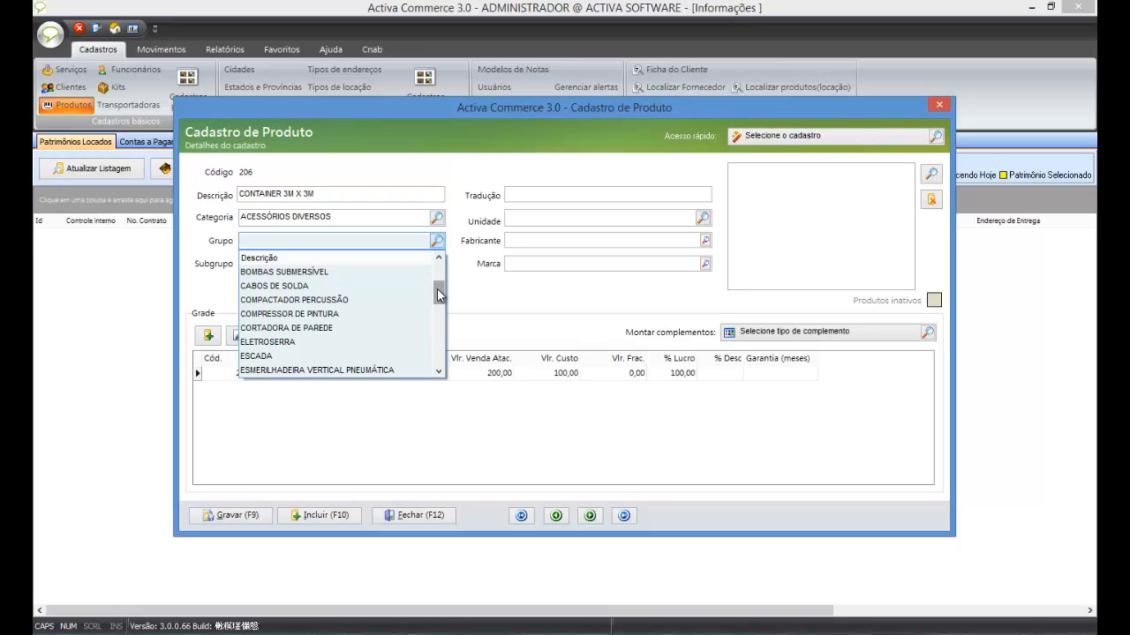
{"action": "left_click_drag", "start_coordinate": [438, 295], "coordinate": [440, 362]}
{"action": "left_click", "coordinate": [438, 242]}
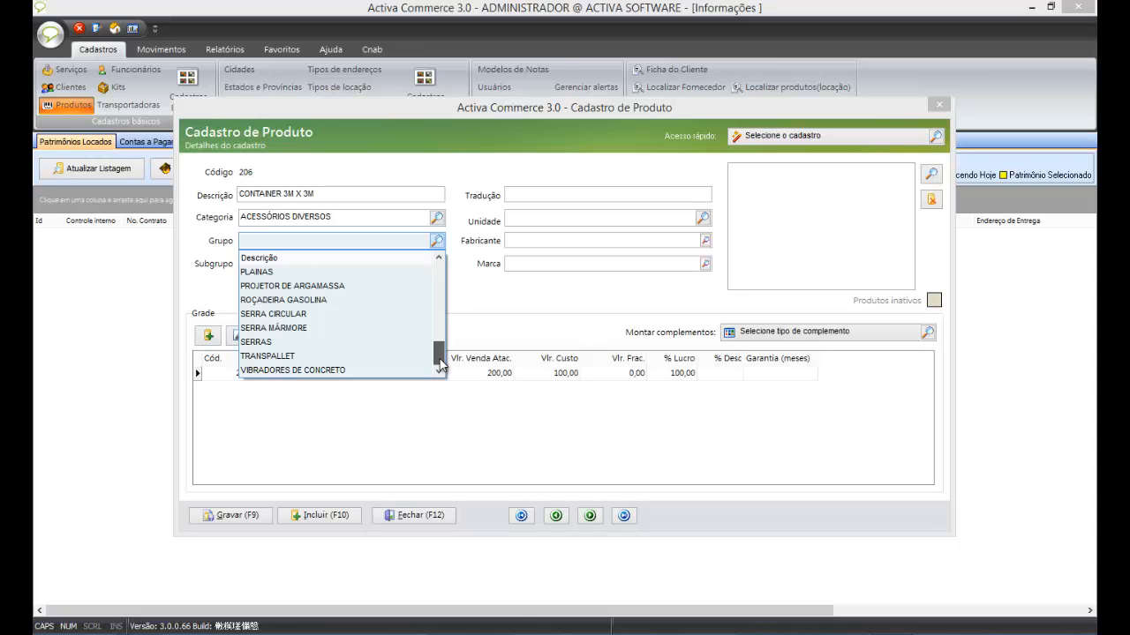
{"action": "left_click_drag", "start_coordinate": [440, 361], "coordinate": [450, 280]}
{"action": "left_click", "coordinate": [464, 280]}
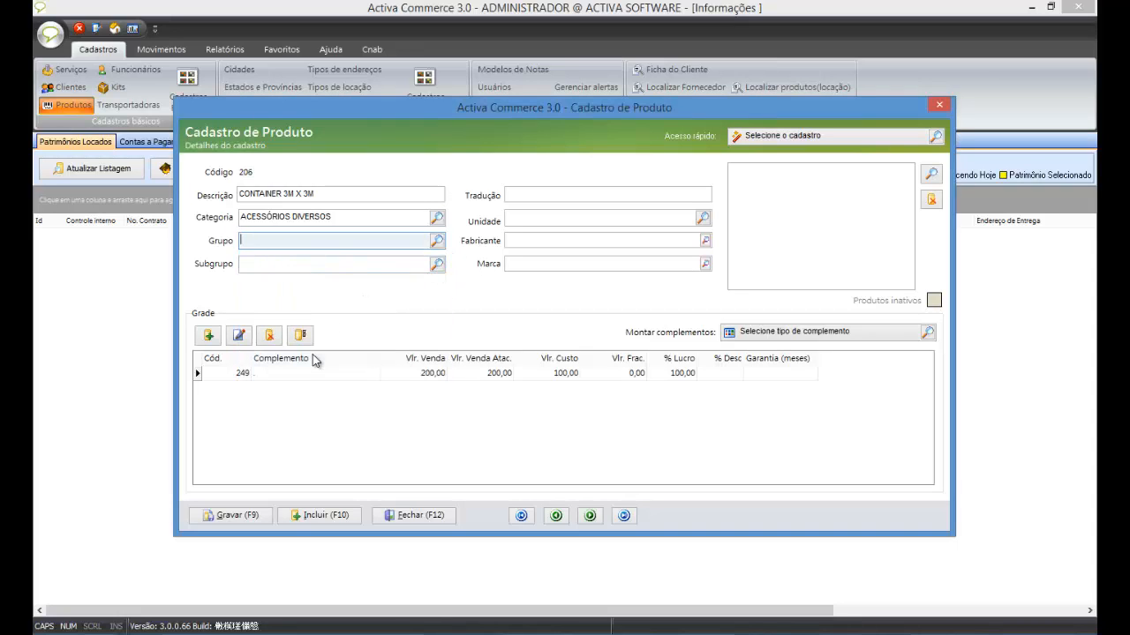
{"action": "left_click", "coordinate": [228, 520]}
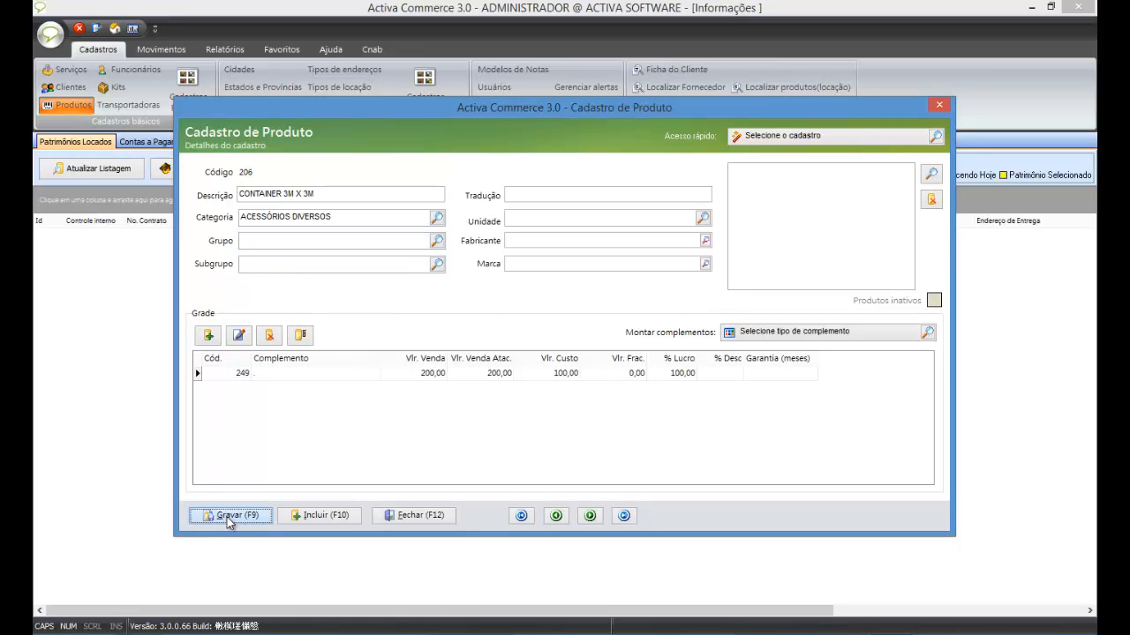
Price CONTAINER 3M X 3M in REAL: cost 3.000,00, 50% margin, 4.500,00 wholesale and retail.
{"action": "left_click", "coordinate": [211, 335]}
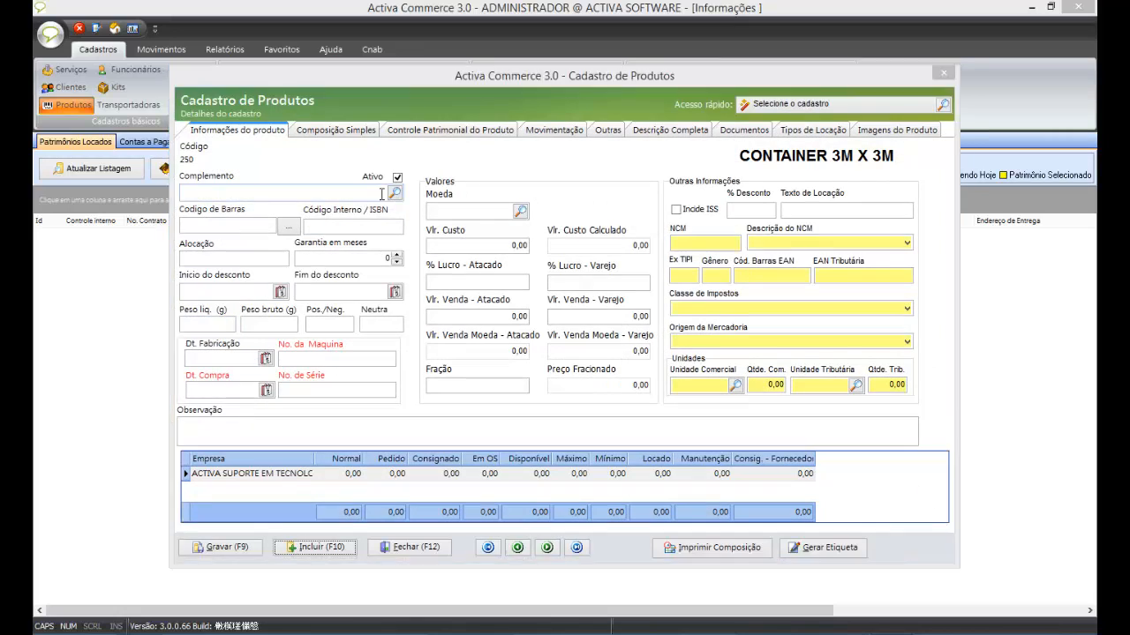
{"action": "left_click", "coordinate": [396, 194]}
{"action": "left_click", "coordinate": [397, 196]}
{"action": "left_click", "coordinate": [395, 190]}
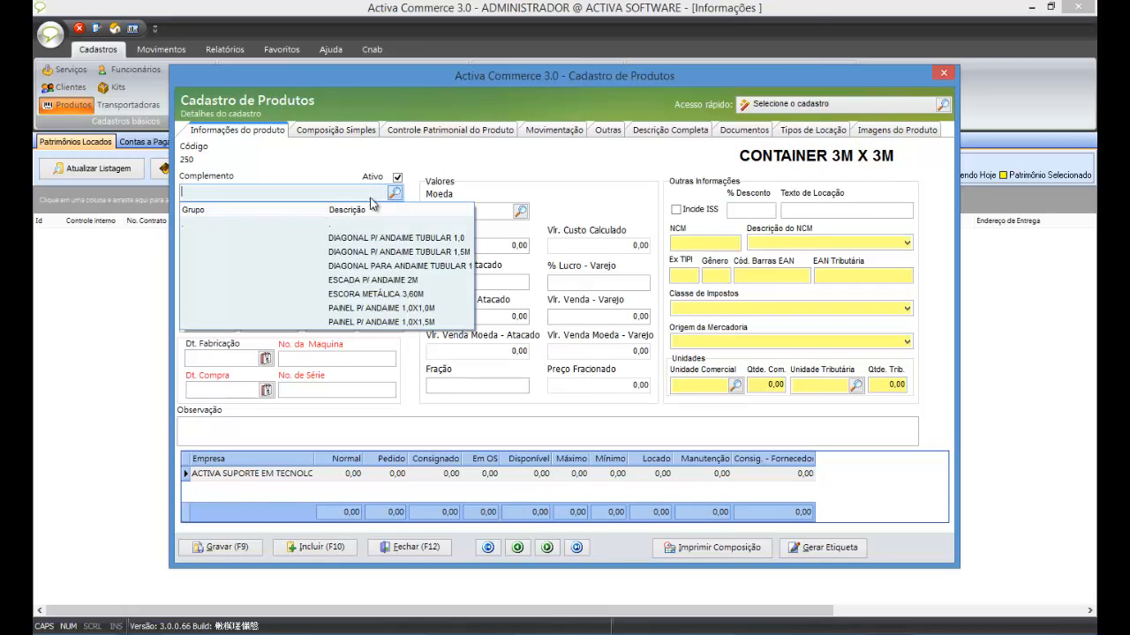
{"action": "left_click", "coordinate": [290, 227]}
{"action": "left_click", "coordinate": [521, 213]}
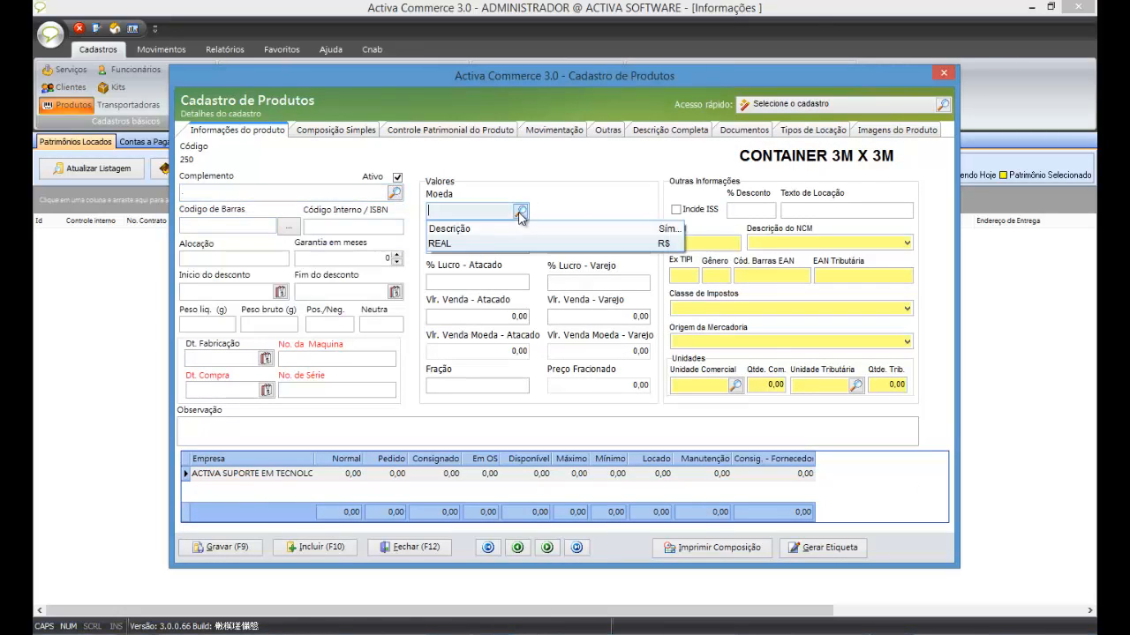
{"action": "left_click", "coordinate": [479, 242]}
{"action": "left_click", "coordinate": [485, 249]}
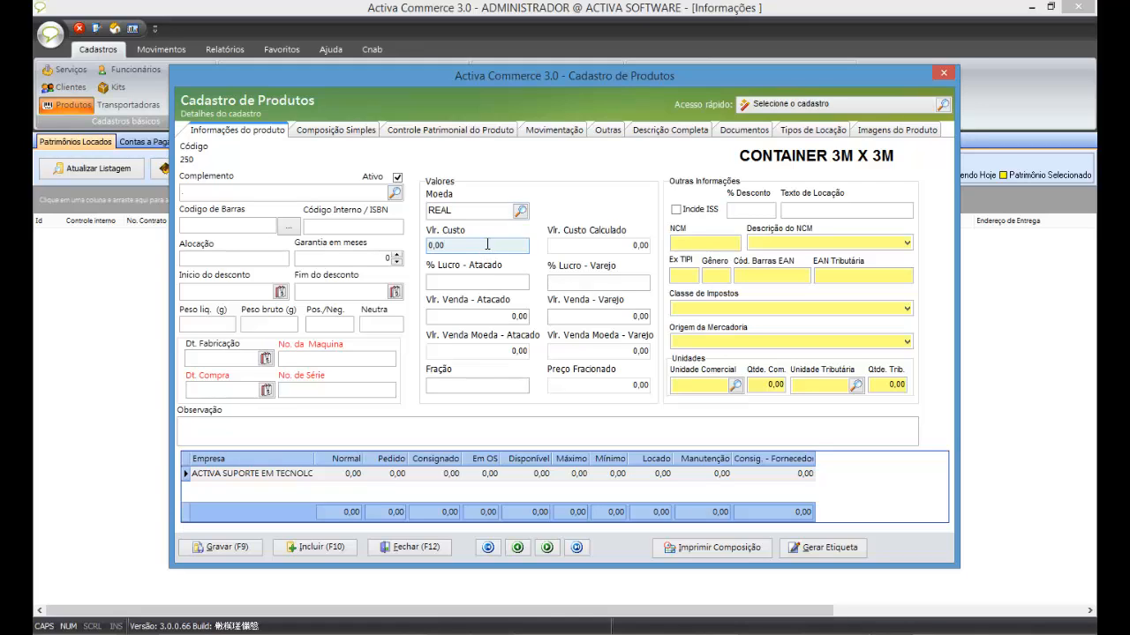
{"action": "type", "text": "000"}
{"action": "key", "text": "Tab"}
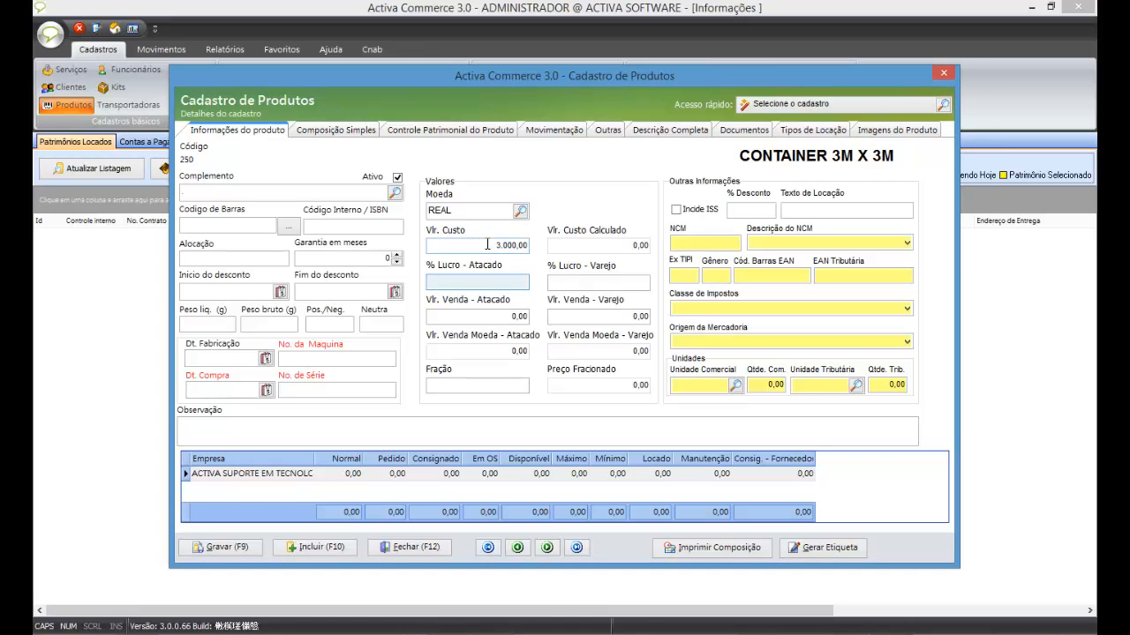
{"action": "key", "text": "Tab"}
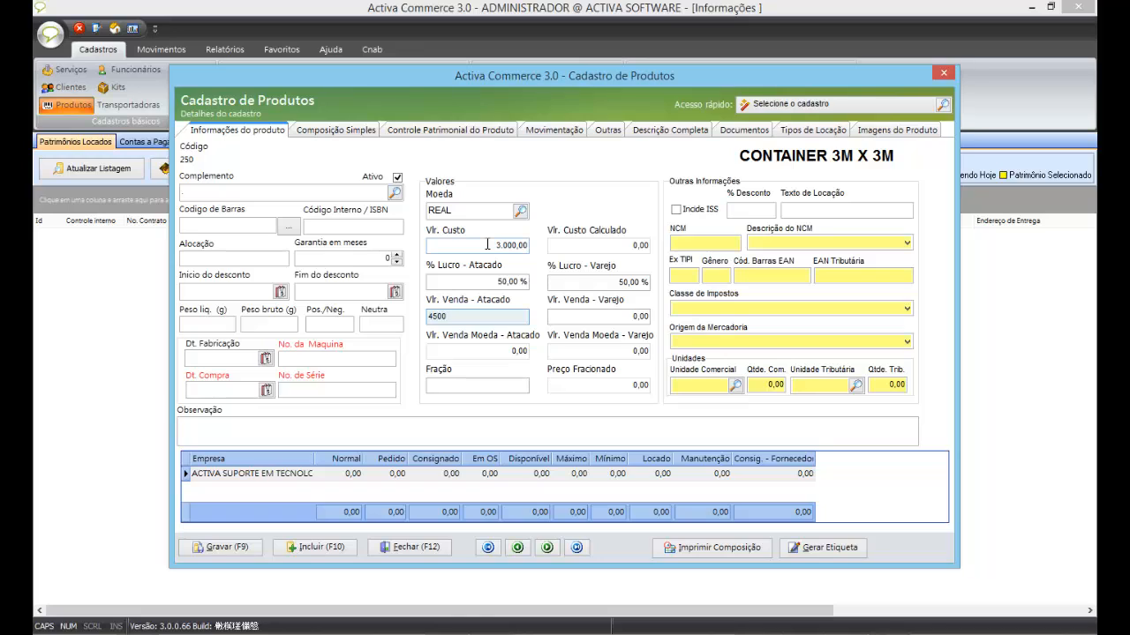
{"action": "key", "text": "Tab"}
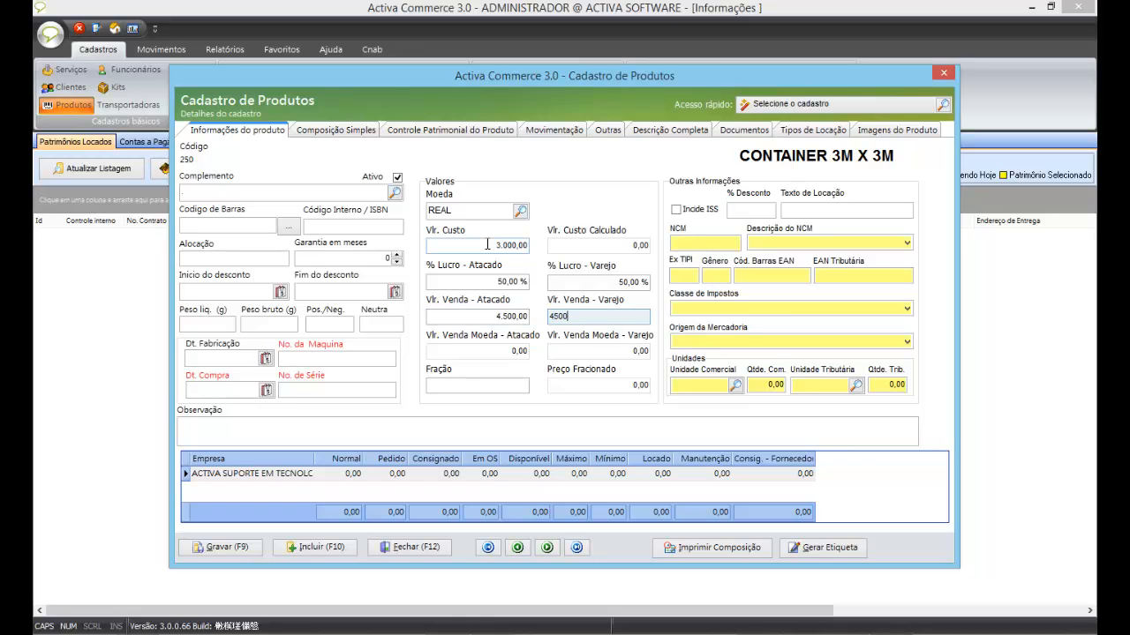
{"action": "key", "text": "Tab"}
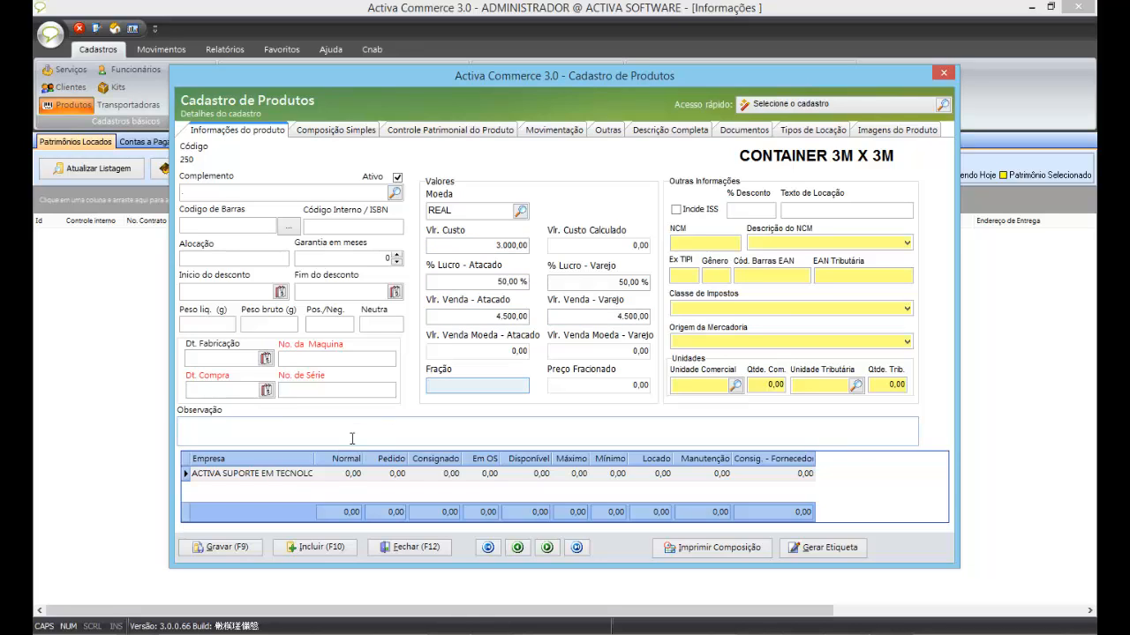
Set the company's current and available stock to 5 units and save it.
{"action": "left_click", "coordinate": [307, 475]}
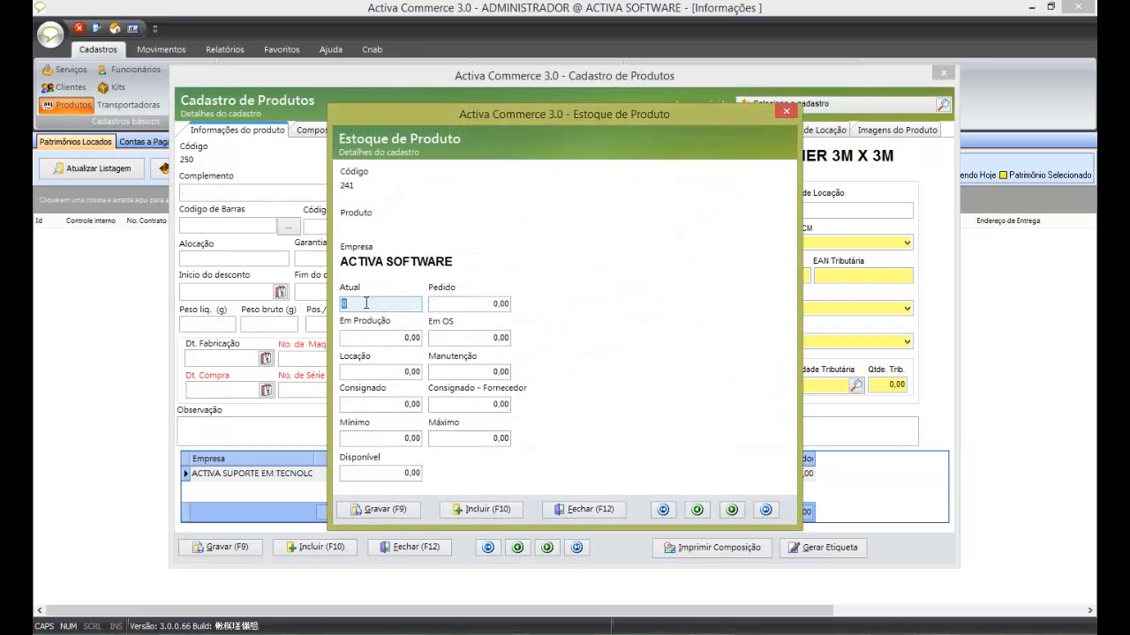
{"action": "type", "text": "5"}
{"action": "left_click", "coordinate": [372, 475]}
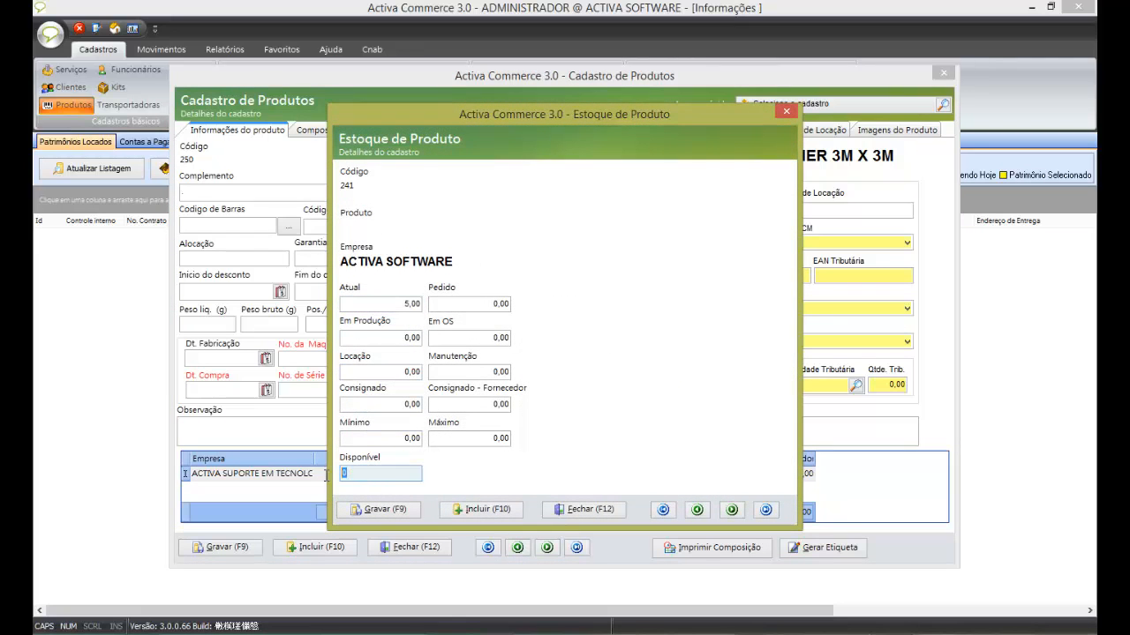
{"action": "type", "text": "5"}
{"action": "left_click", "coordinate": [369, 509]}
{"action": "left_click", "coordinate": [556, 512]}
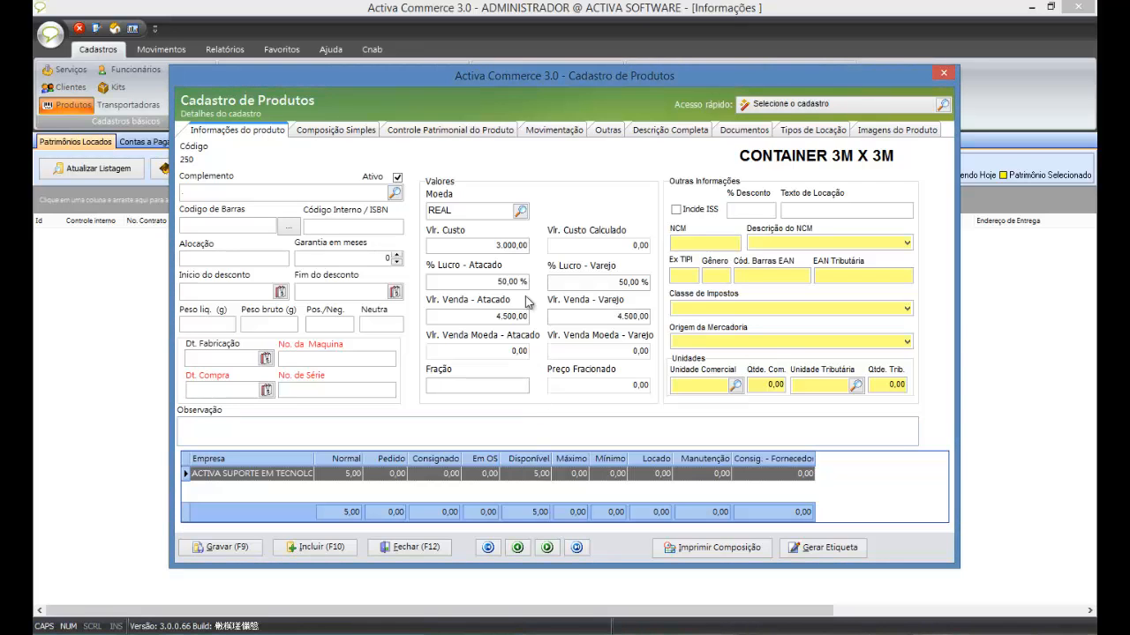
{"action": "left_click", "coordinate": [345, 133]}
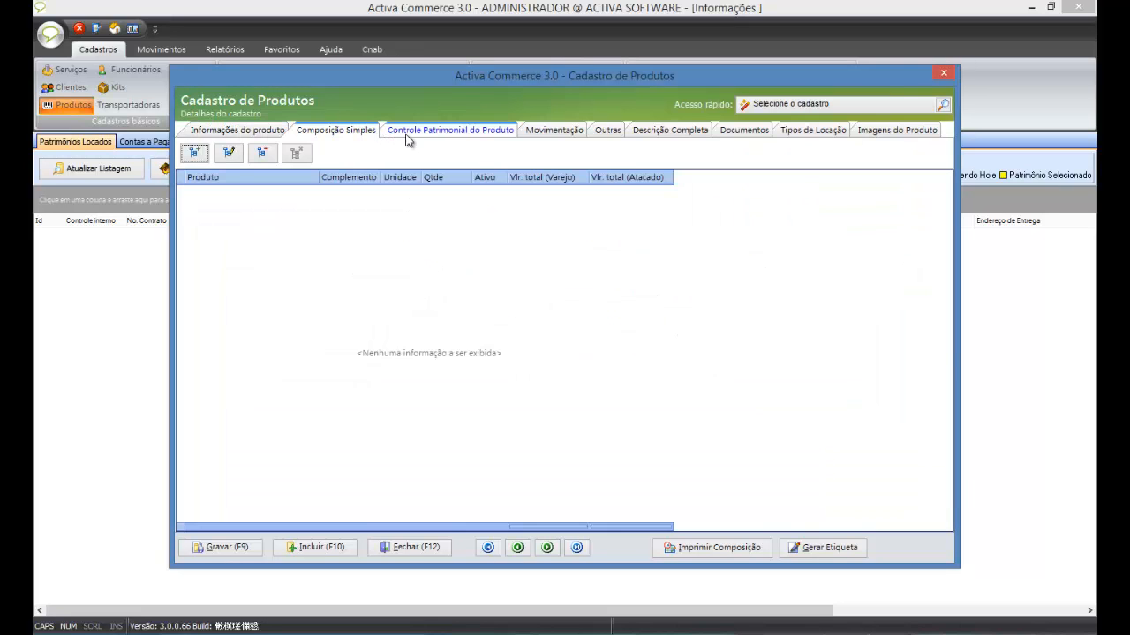
Start automatic asset generation with prefix CON, leading zeros and quantity 5.
{"action": "left_click", "coordinate": [447, 134]}
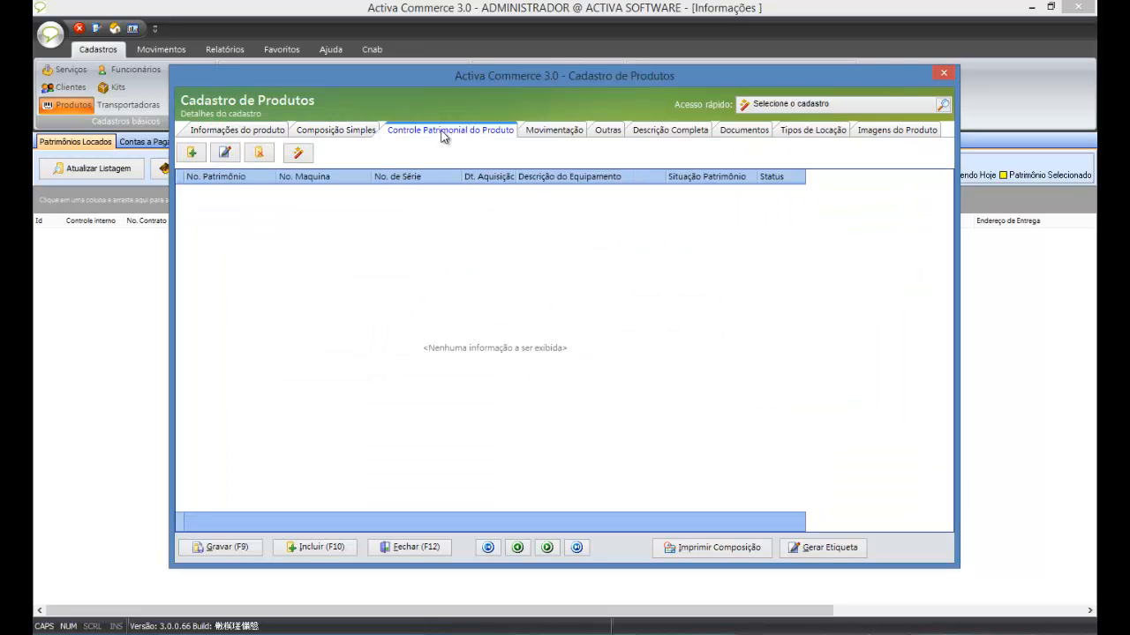
{"action": "left_click", "coordinate": [296, 154]}
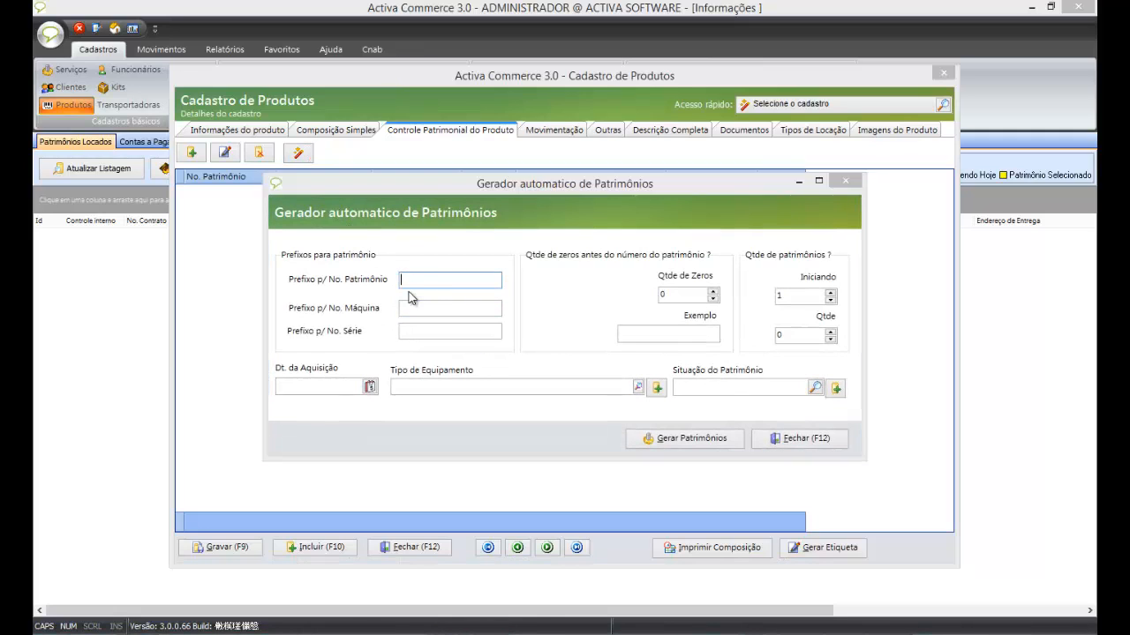
{"action": "type", "text": "CON"}
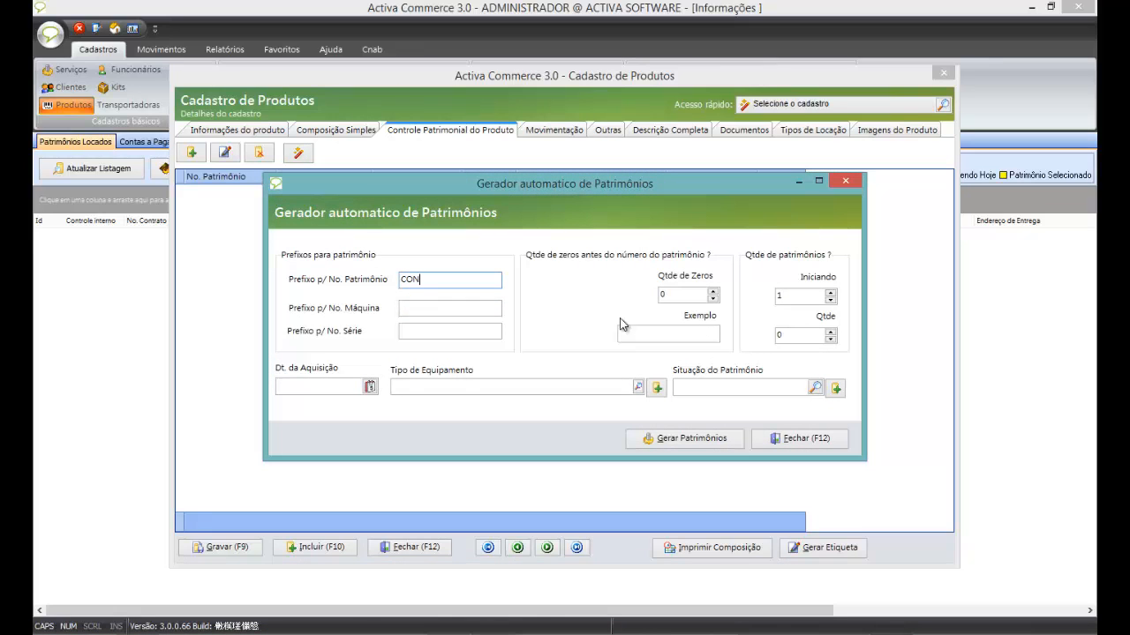
{"action": "left_click", "coordinate": [713, 296]}
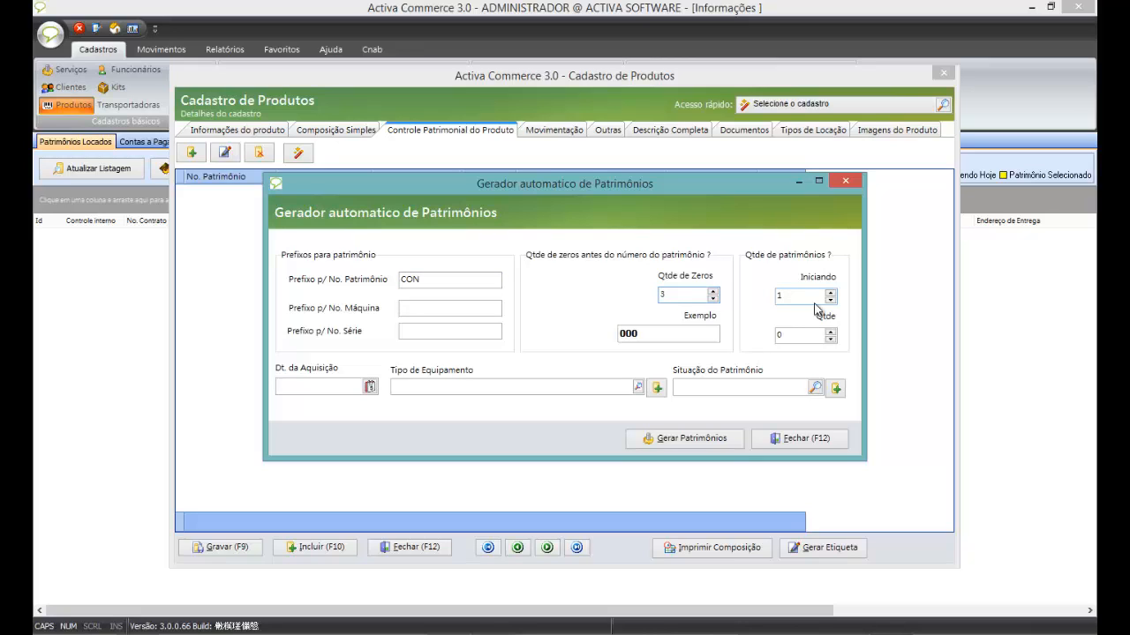
{"action": "left_click", "coordinate": [804, 335]}
{"action": "type", "text": "5"}
Use acquisition date 04/08/2014, type ESCORA, status EM ESTOQUE, and generate CON-001 to CON-005.
{"action": "left_click", "coordinate": [370, 387]}
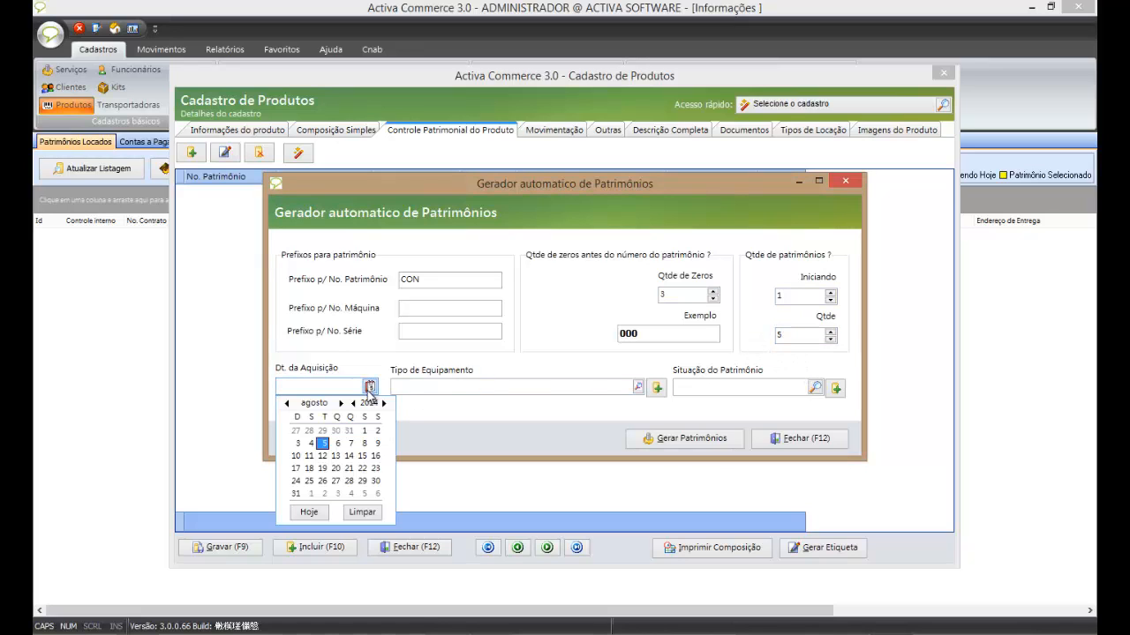
{"action": "left_click", "coordinate": [322, 446]}
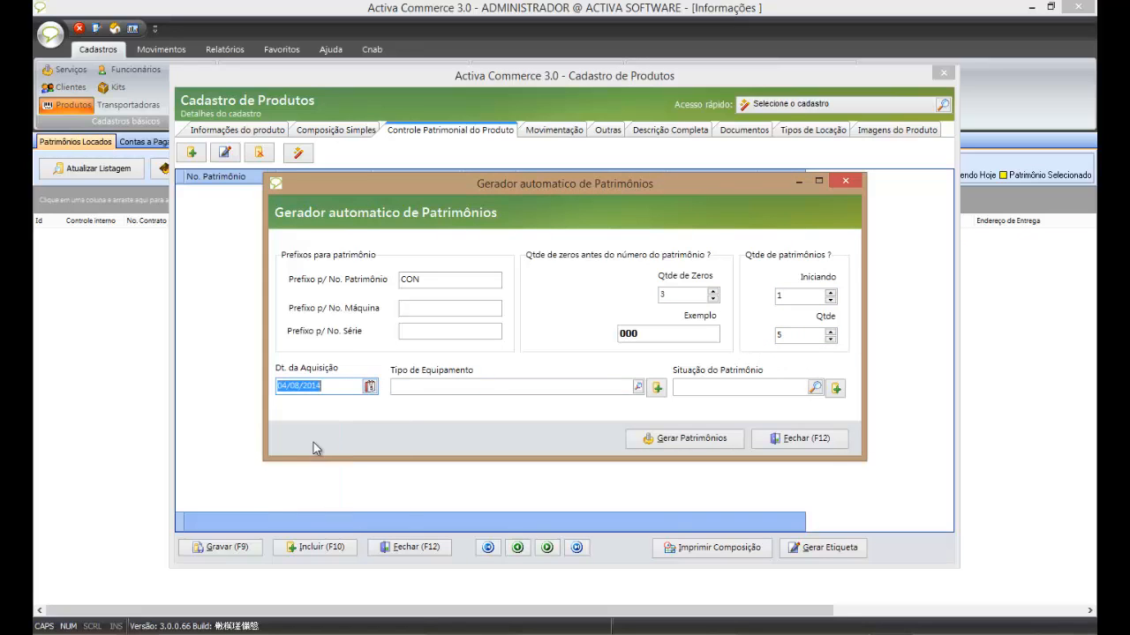
{"action": "left_click", "coordinate": [638, 387]}
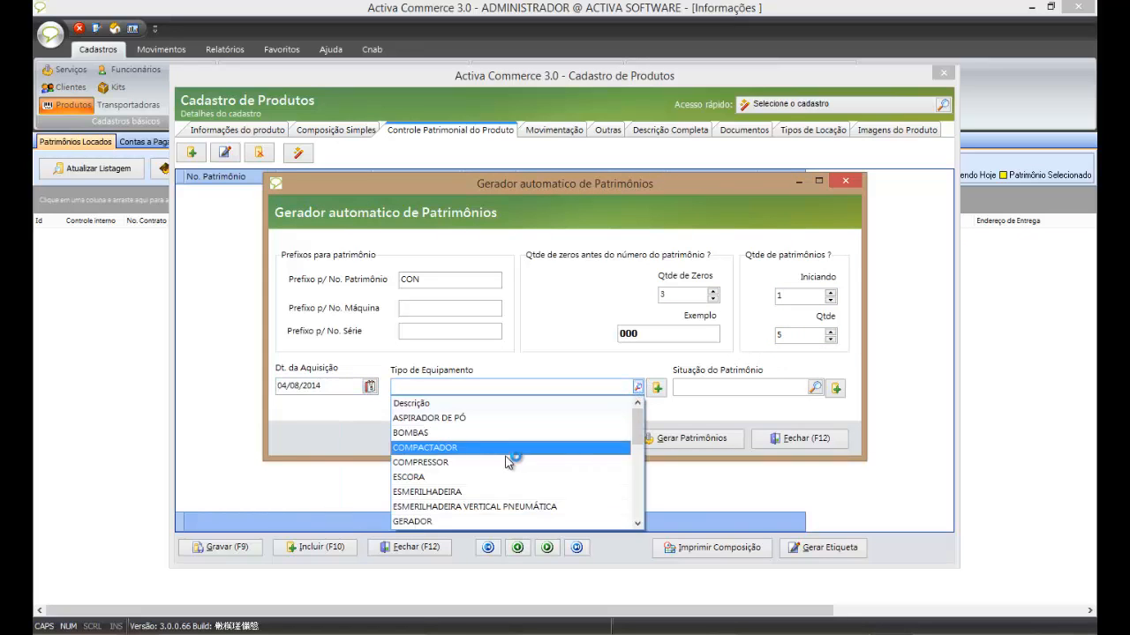
{"action": "left_click", "coordinate": [586, 477]}
{"action": "left_click", "coordinate": [637, 388]}
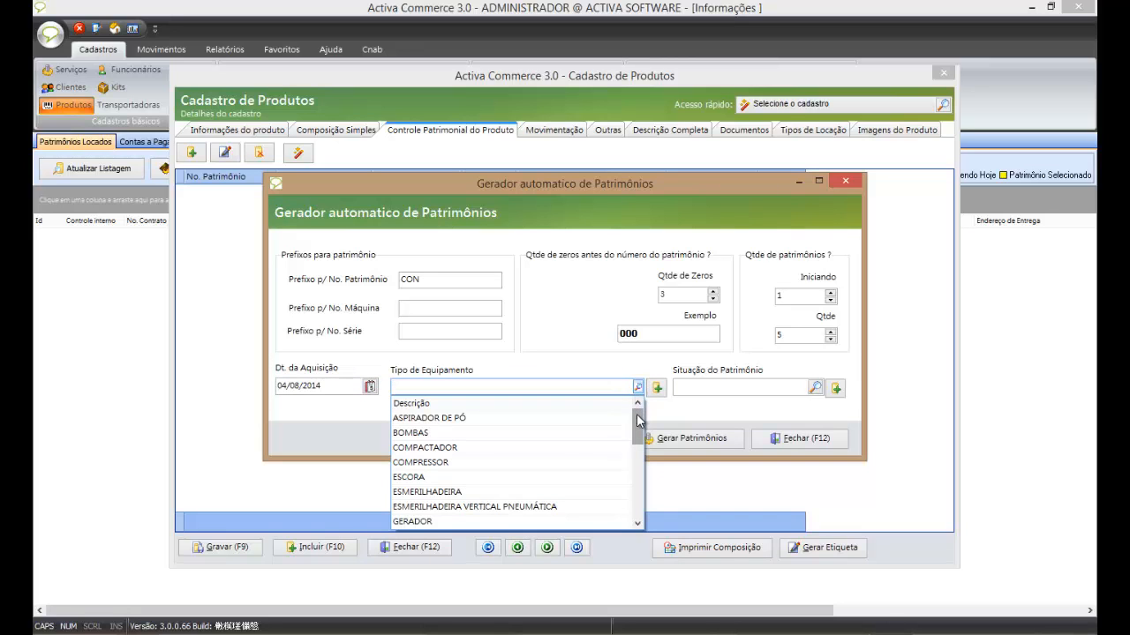
{"action": "mouse_move", "coordinate": [638, 425]}
{"action": "left_mouse_down"}
{"action": "mouse_move", "coordinate": [640, 499]}
{"action": "mouse_move", "coordinate": [652, 421]}
{"action": "left_mouse_up"}
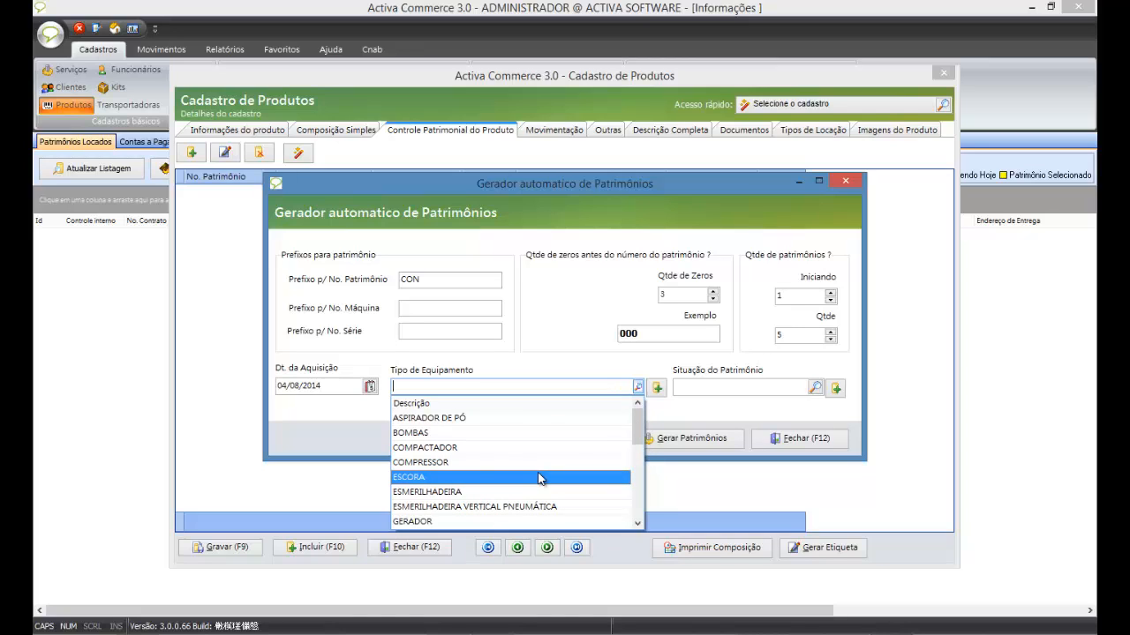
{"action": "left_click", "coordinate": [543, 477]}
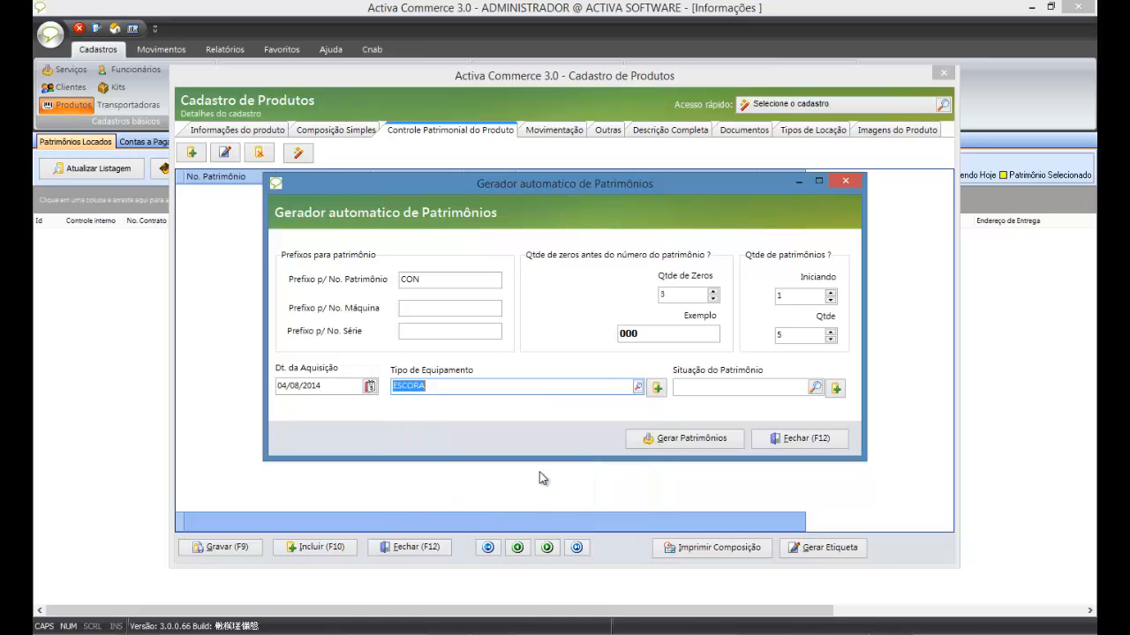
{"action": "left_click", "coordinate": [814, 388]}
{"action": "left_click", "coordinate": [744, 418]}
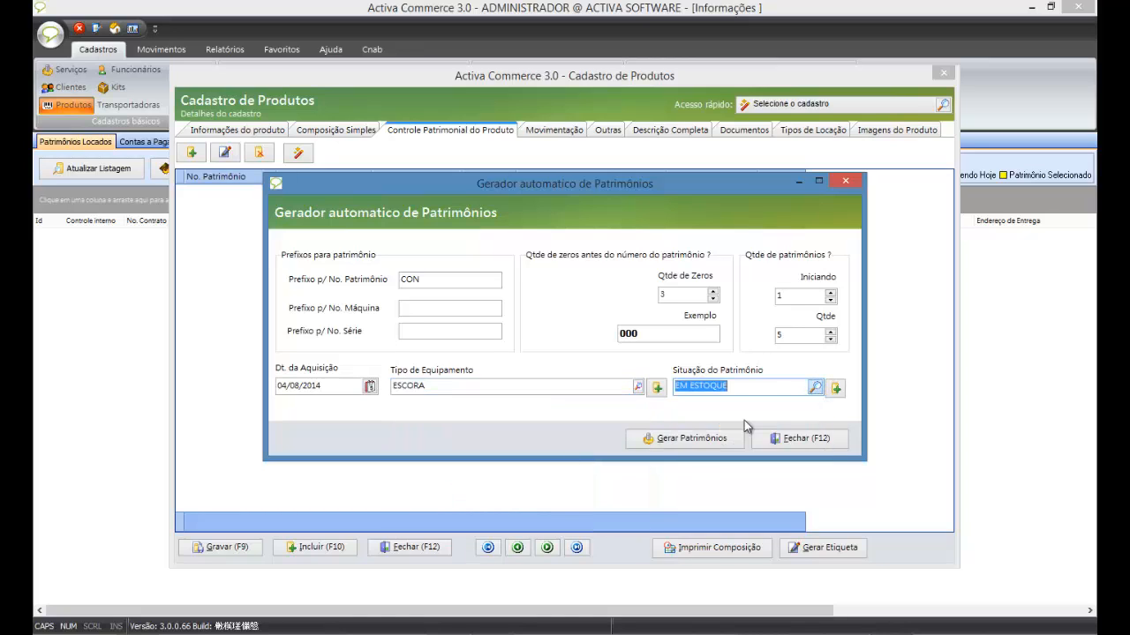
{"action": "left_click", "coordinate": [680, 445]}
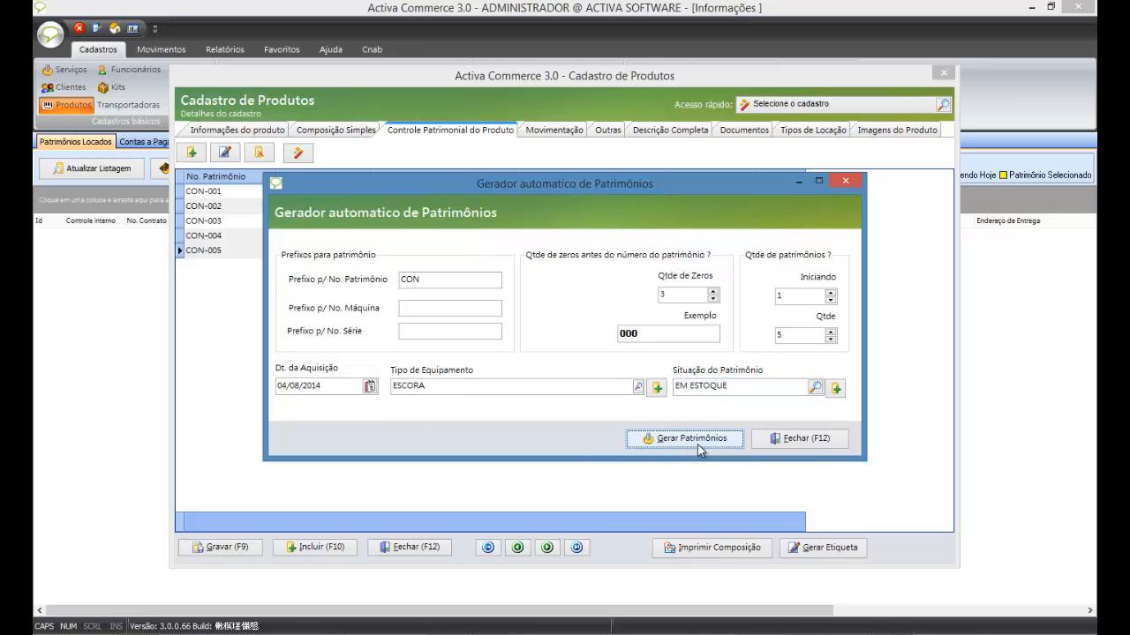
{"action": "left_click", "coordinate": [794, 438]}
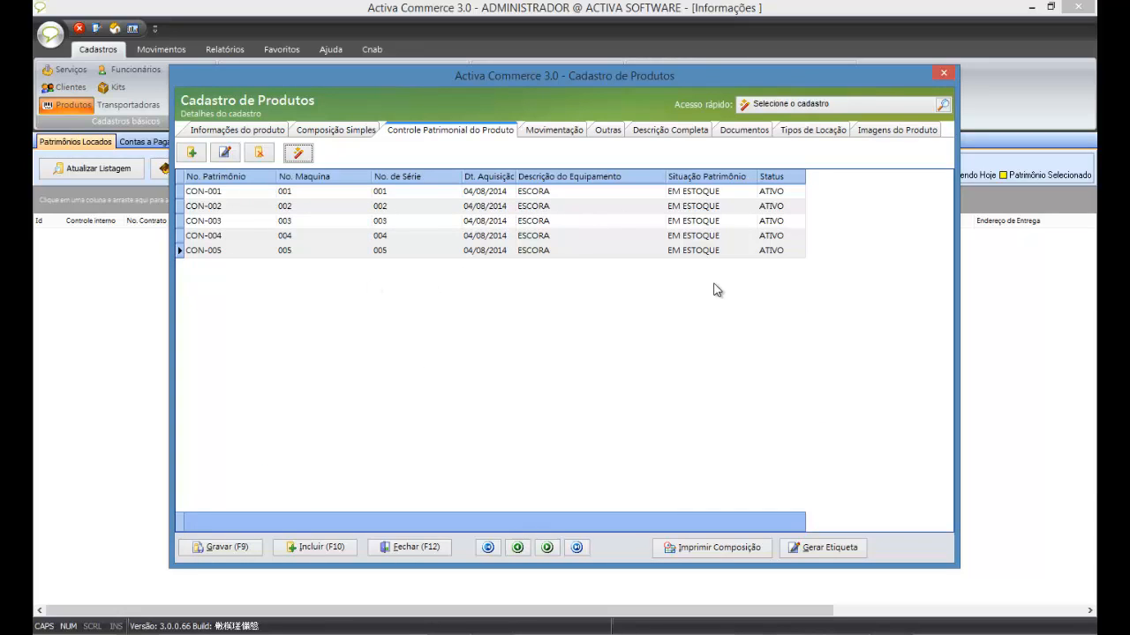
Move through the product's detail tabs to reach its rental types list.
{"action": "left_click", "coordinate": [555, 133]}
{"action": "left_click", "coordinate": [607, 130]}
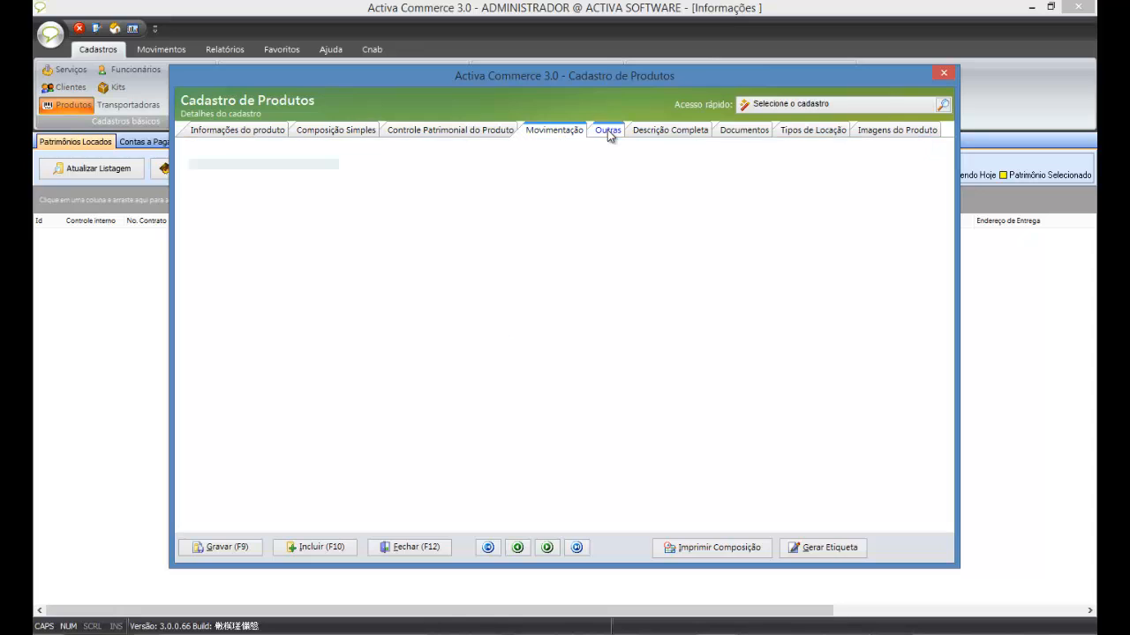
{"action": "left_click", "coordinate": [668, 130]}
{"action": "left_click", "coordinate": [726, 132]}
{"action": "left_click", "coordinate": [797, 132]}
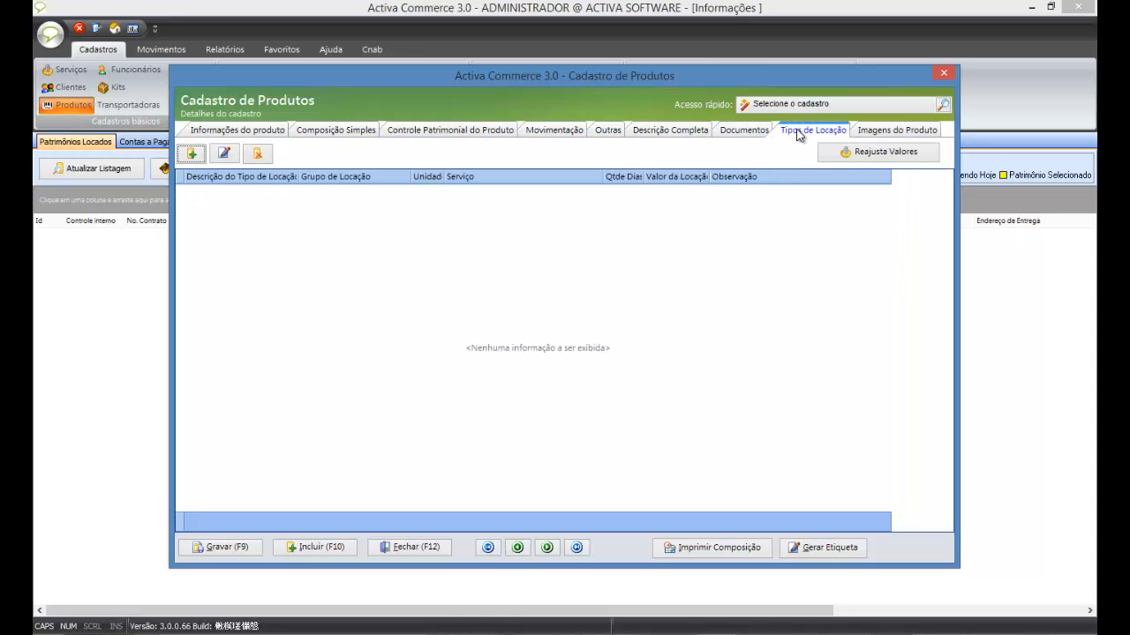
Save rental type QUIZENAL in ESCORAS METÁLICA: UNIDADE, 180,00, 15 days.
{"action": "left_click", "coordinate": [191, 154]}
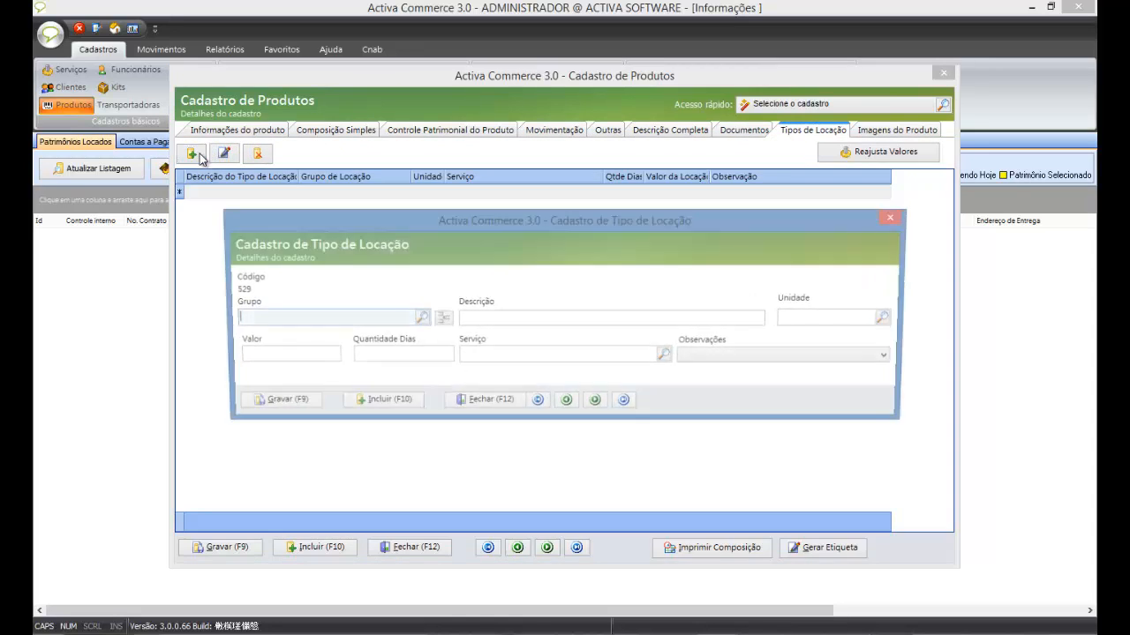
{"action": "left_click", "coordinate": [418, 319]}
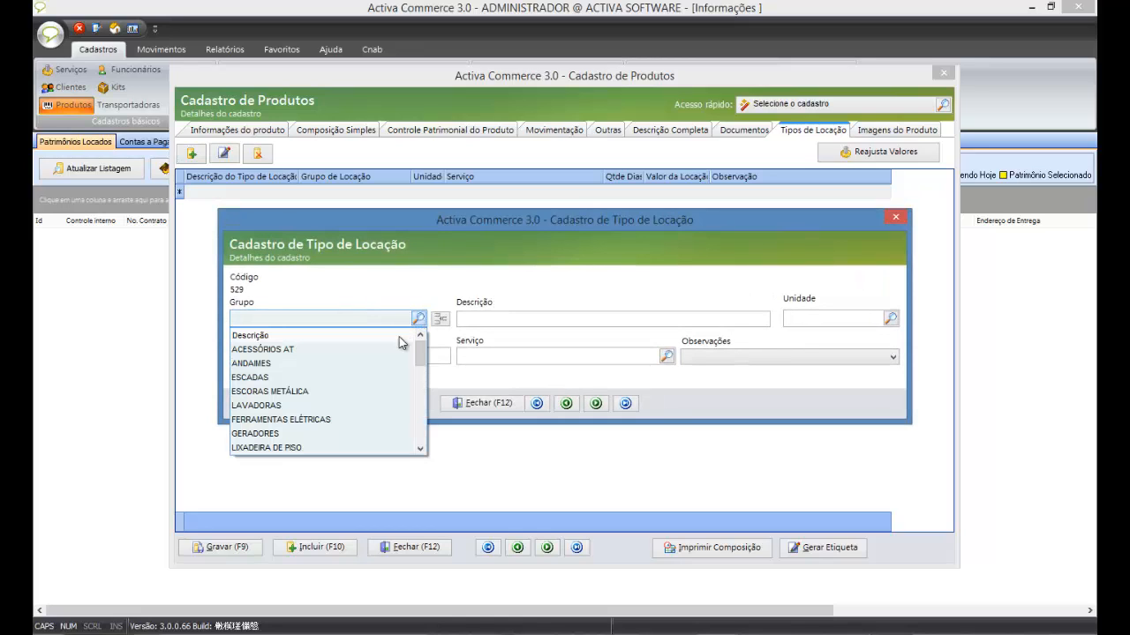
{"action": "left_click", "coordinate": [385, 391]}
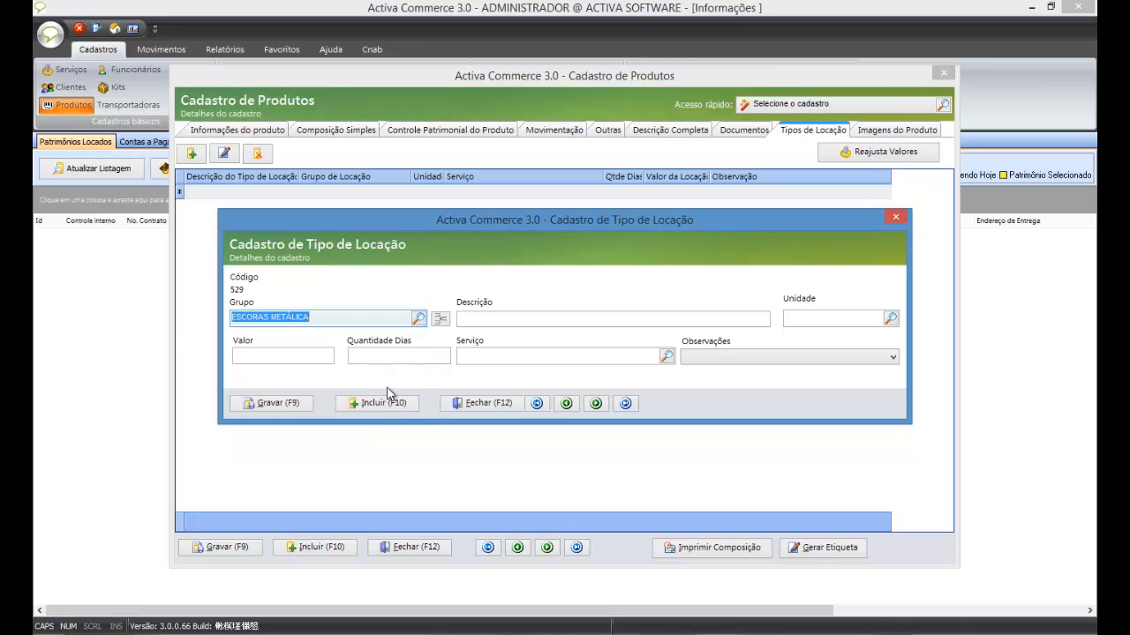
{"action": "left_click", "coordinate": [610, 322]}
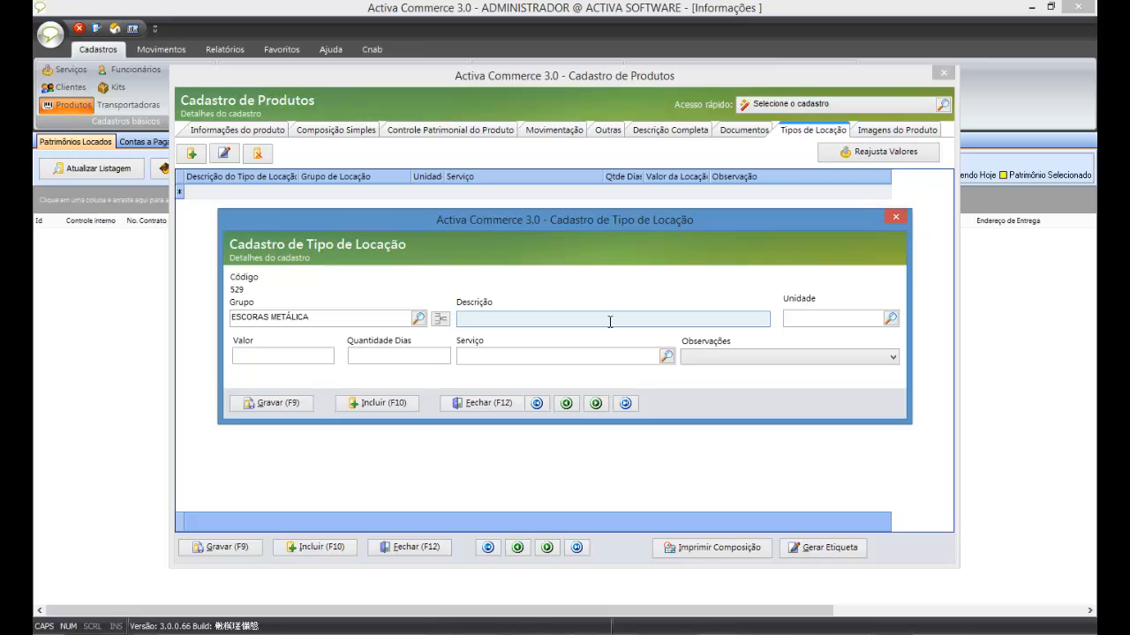
{"action": "type", "text": "QUIZENAL"}
{"action": "key", "text": "Tab"}
{"action": "type", "text": "UNIDADE"}
{"action": "key", "text": "Tab"}
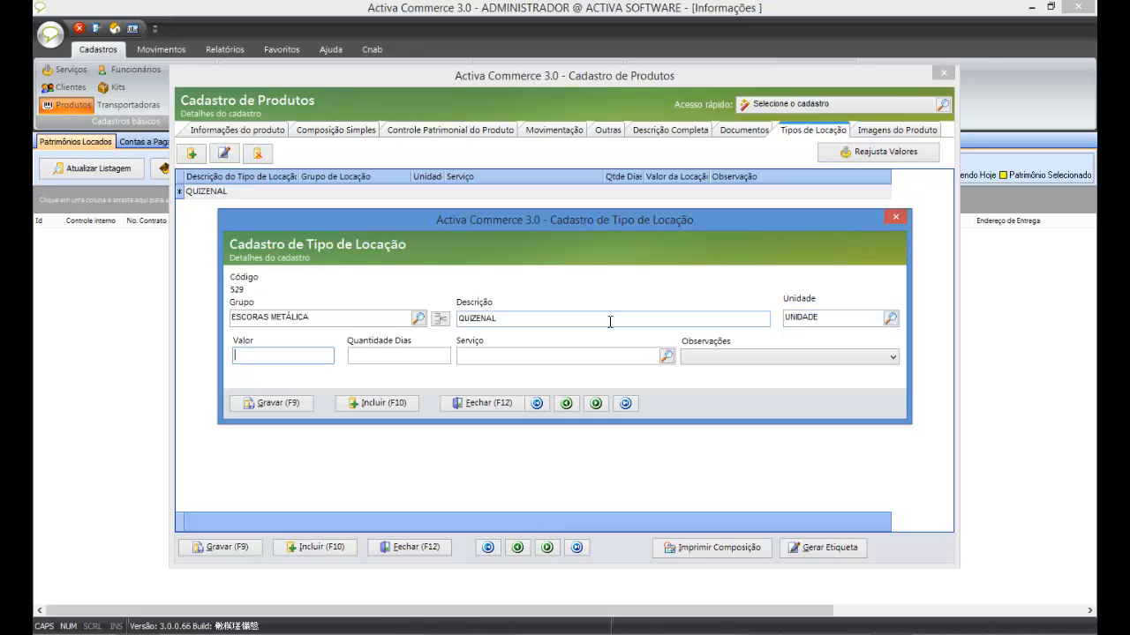
{"action": "type", "text": "180"}
{"action": "key", "text": "Tab"}
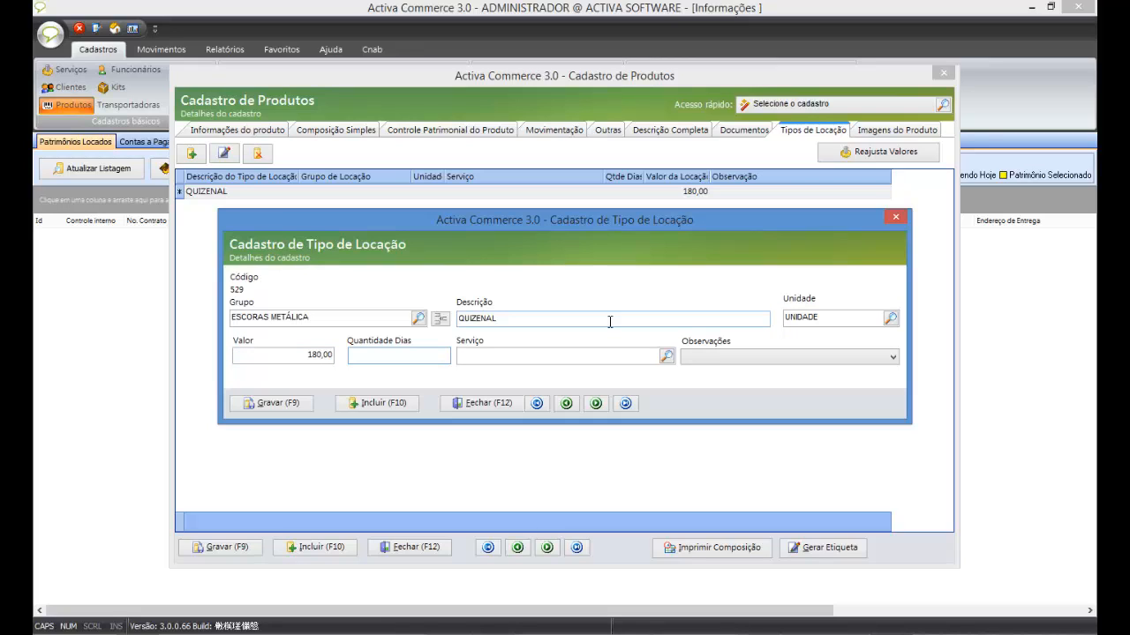
{"action": "type", "text": "15"}
{"action": "key", "text": "Tab"}
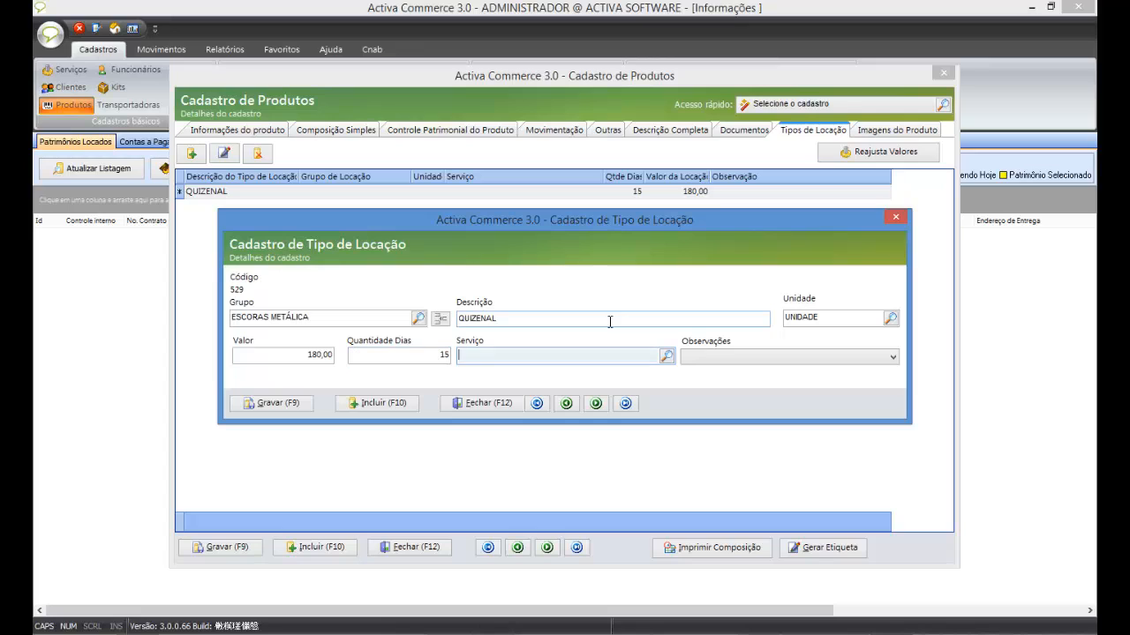
{"action": "left_click", "coordinate": [291, 403]}
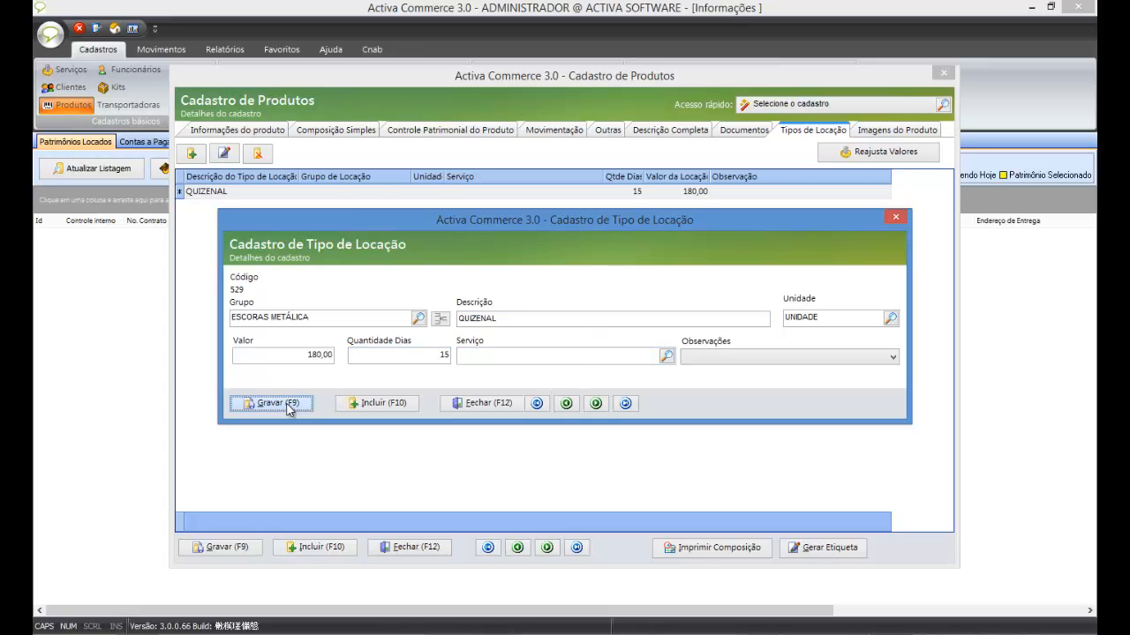
Add rental type MENSAL in ESCORAS METÁLICA at 300,00 for 30 days and save.
{"action": "left_click", "coordinate": [374, 403]}
{"action": "type", "text": "ESCADAS"}
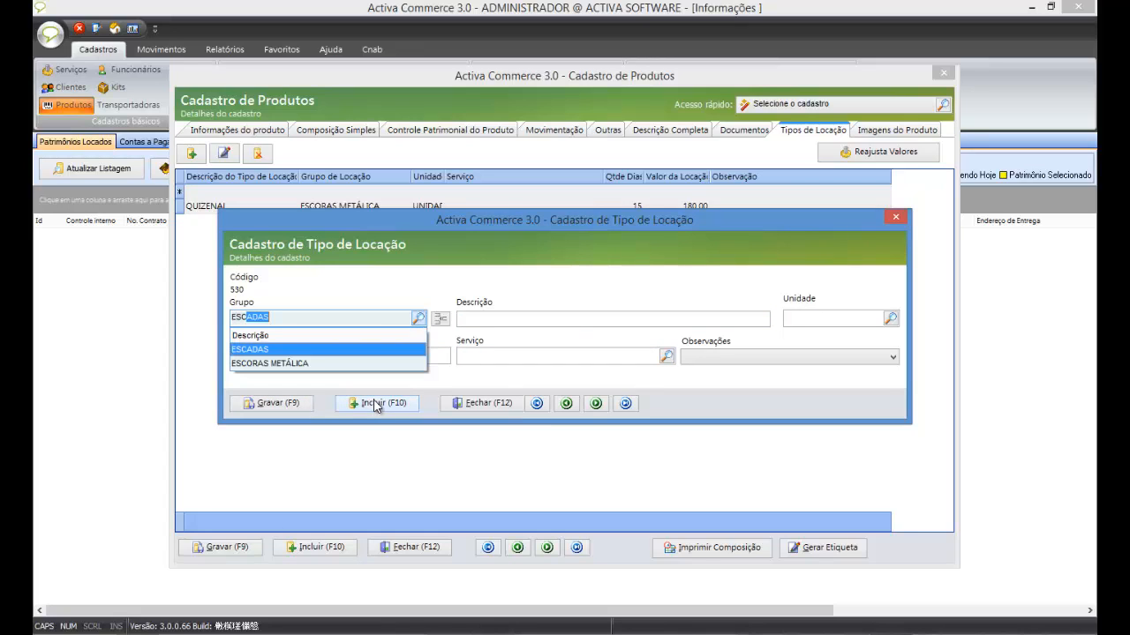
{"action": "key", "text": "Tab"}
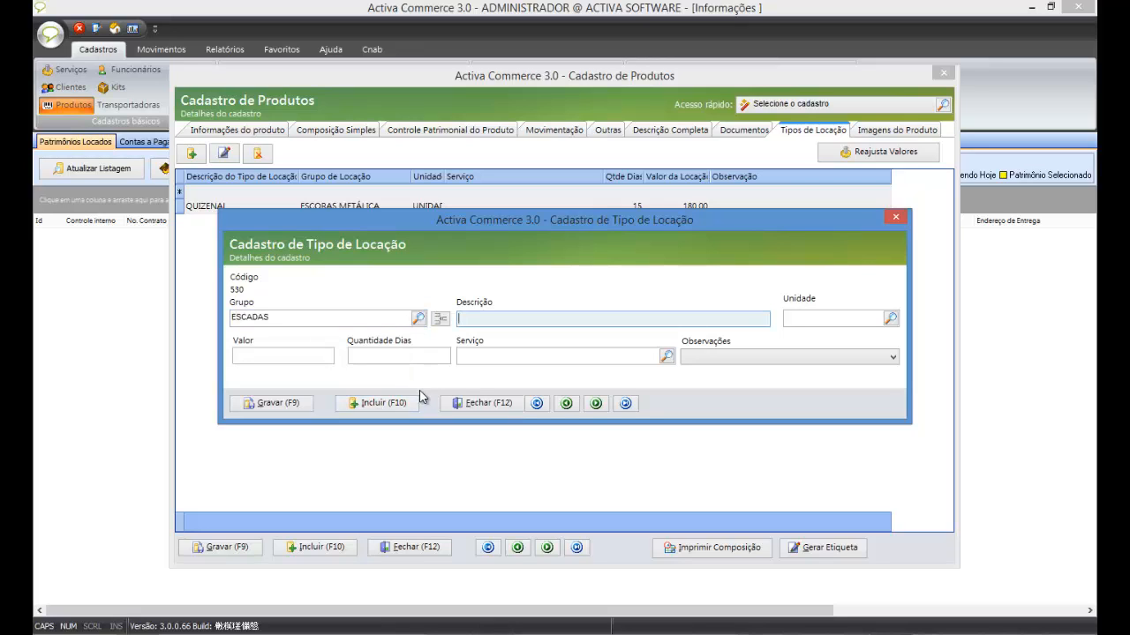
{"action": "left_click", "coordinate": [420, 320]}
{"action": "left_click", "coordinate": [331, 375]}
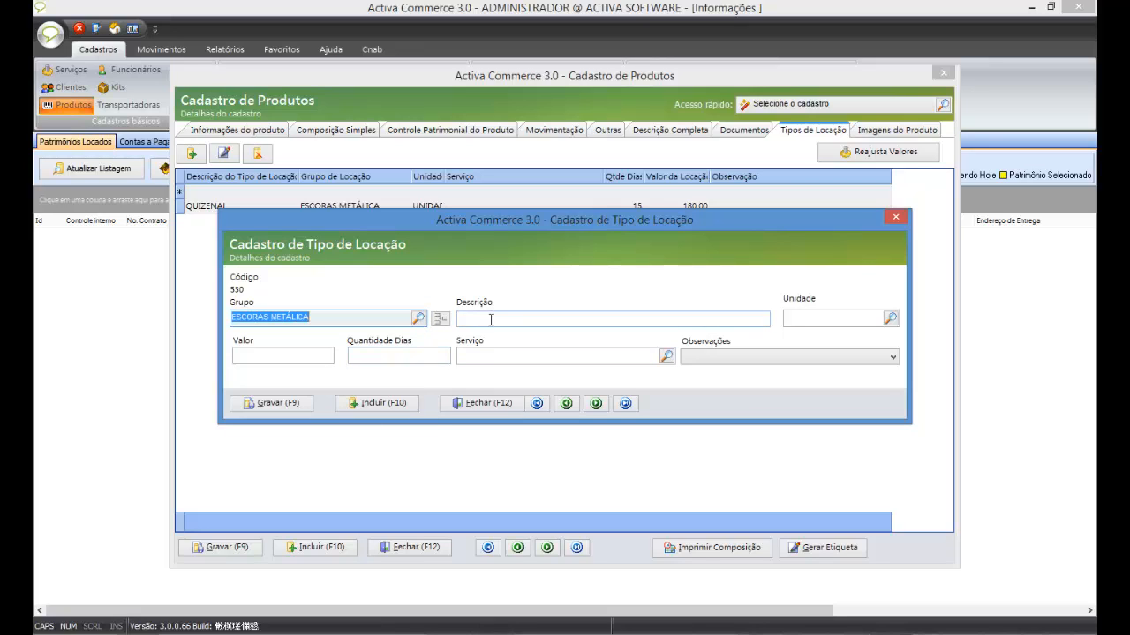
{"action": "left_click", "coordinate": [494, 320]}
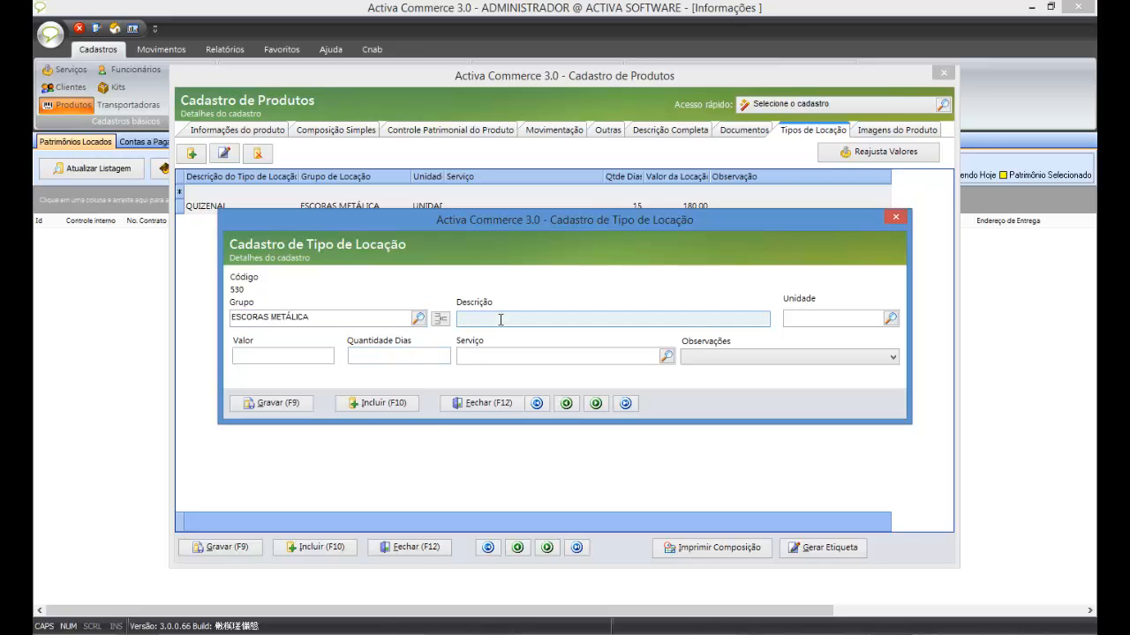
{"action": "type", "text": "MENSAL"}
{"action": "key", "text": "Tab"}
{"action": "key", "text": "Tab"}
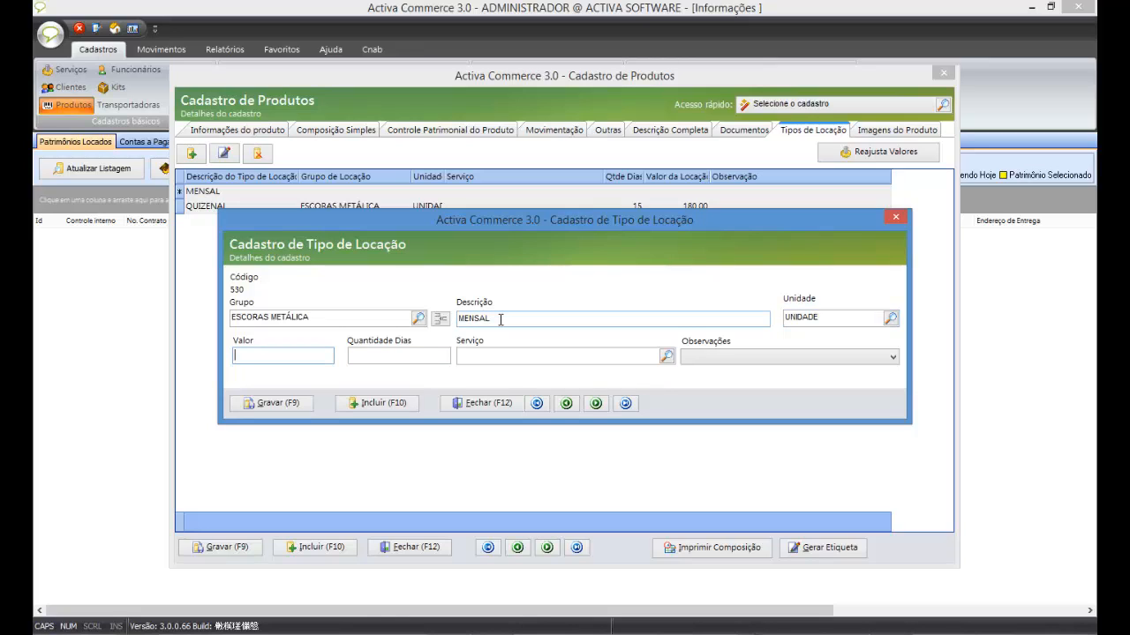
{"action": "type", "text": "300"}
{"action": "key", "text": "Tab"}
{"action": "type", "text": "30"}
{"action": "key", "text": "Tab"}
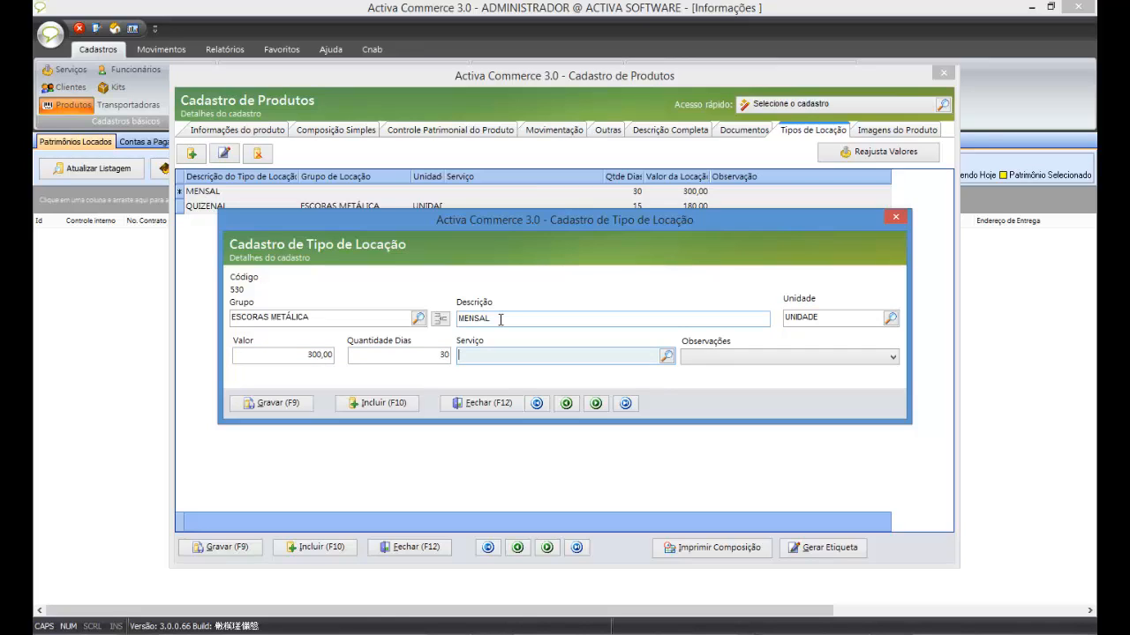
{"action": "left_click", "coordinate": [300, 404]}
{"action": "left_click", "coordinate": [481, 403]}
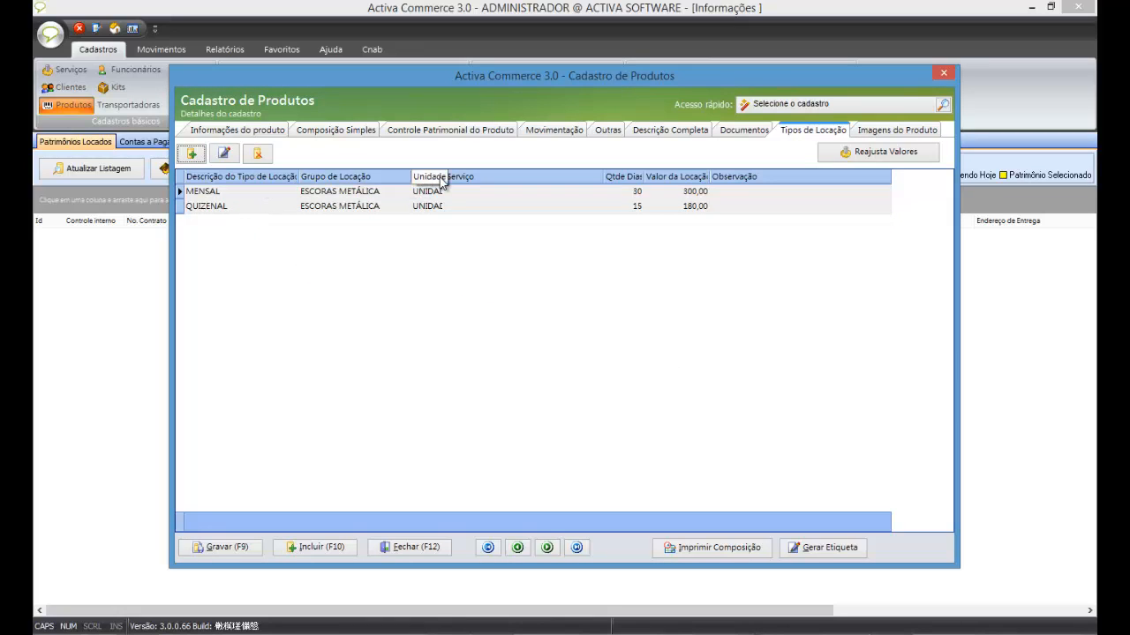
{"action": "left_click_drag", "start_coordinate": [444, 176], "coordinate": [470, 175]}
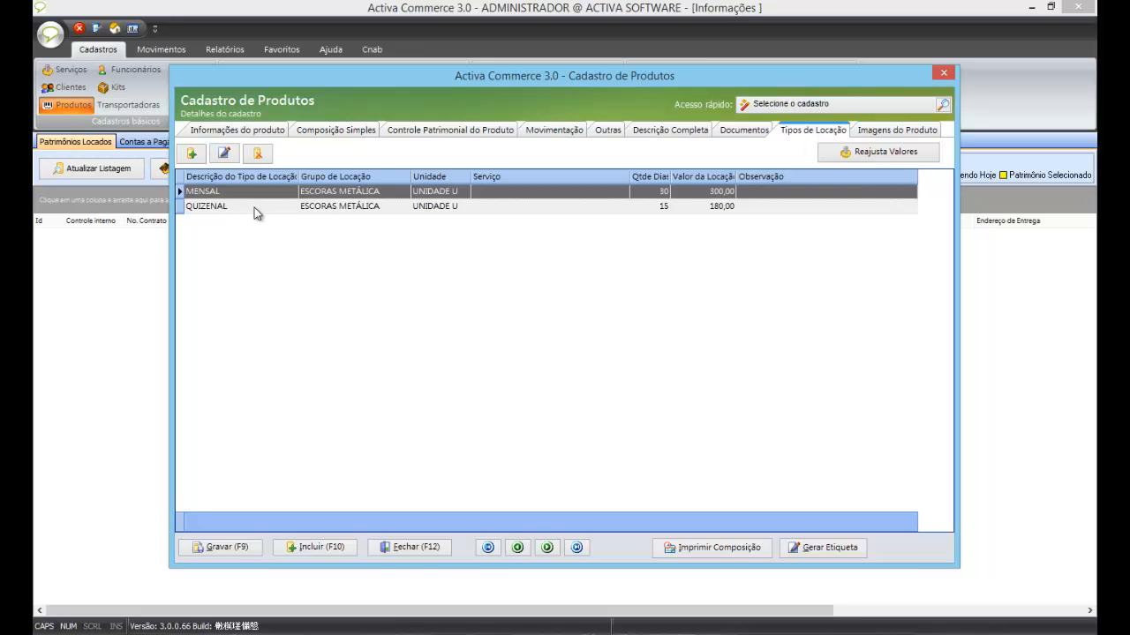
{"action": "left_click", "coordinate": [230, 548]}
Save the container product record and close the product registration windows.
{"action": "left_click", "coordinate": [381, 547]}
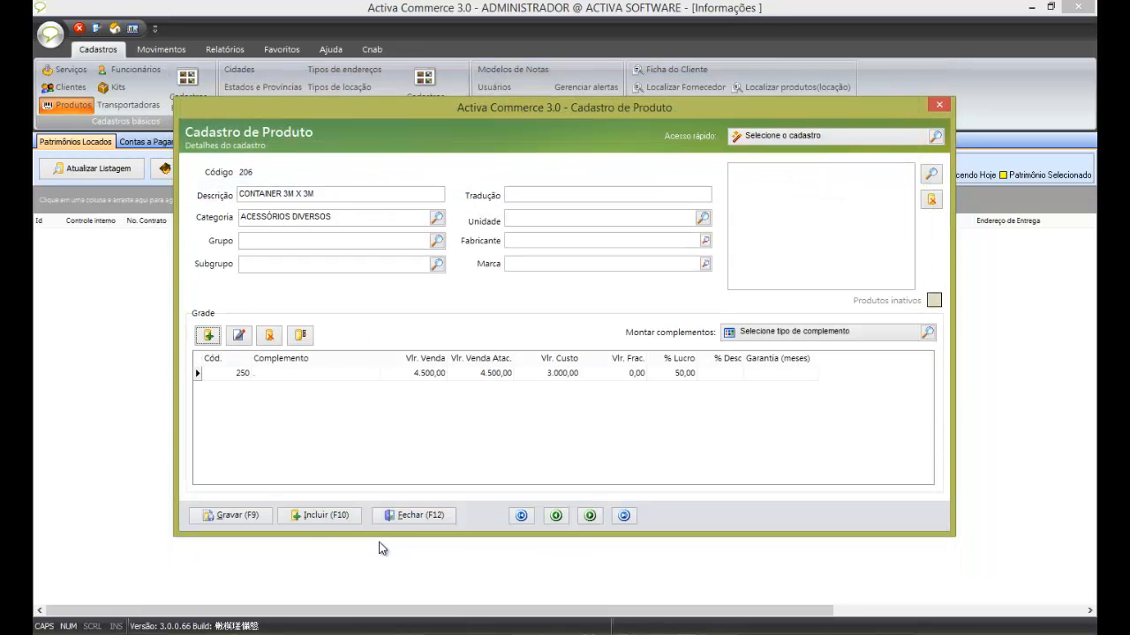
{"action": "left_click", "coordinate": [230, 514]}
{"action": "left_click", "coordinate": [404, 517]}
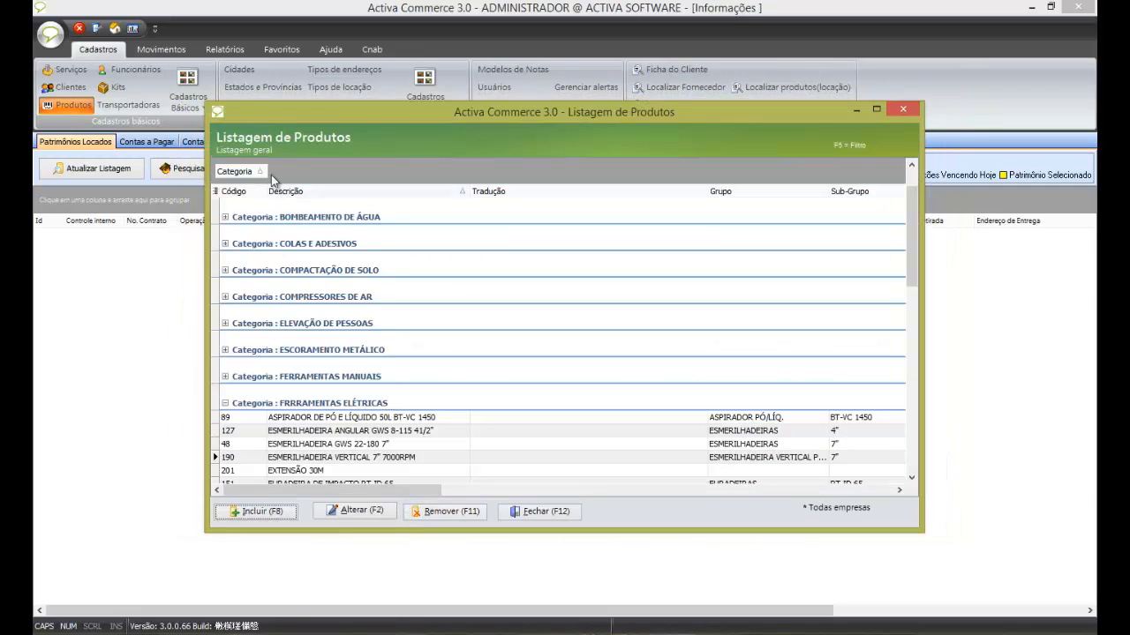
Sort the product list by description ascending, review the container and drill rows, and close it.
{"action": "left_click_drag", "start_coordinate": [251, 173], "coordinate": [465, 199]}
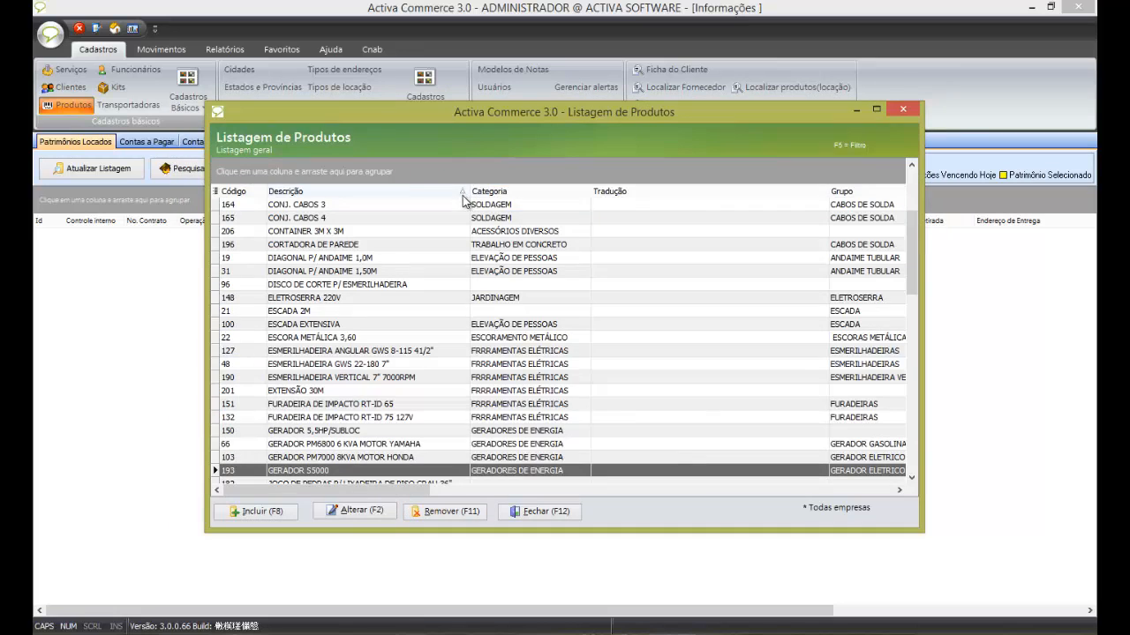
{"action": "left_click", "coordinate": [408, 191]}
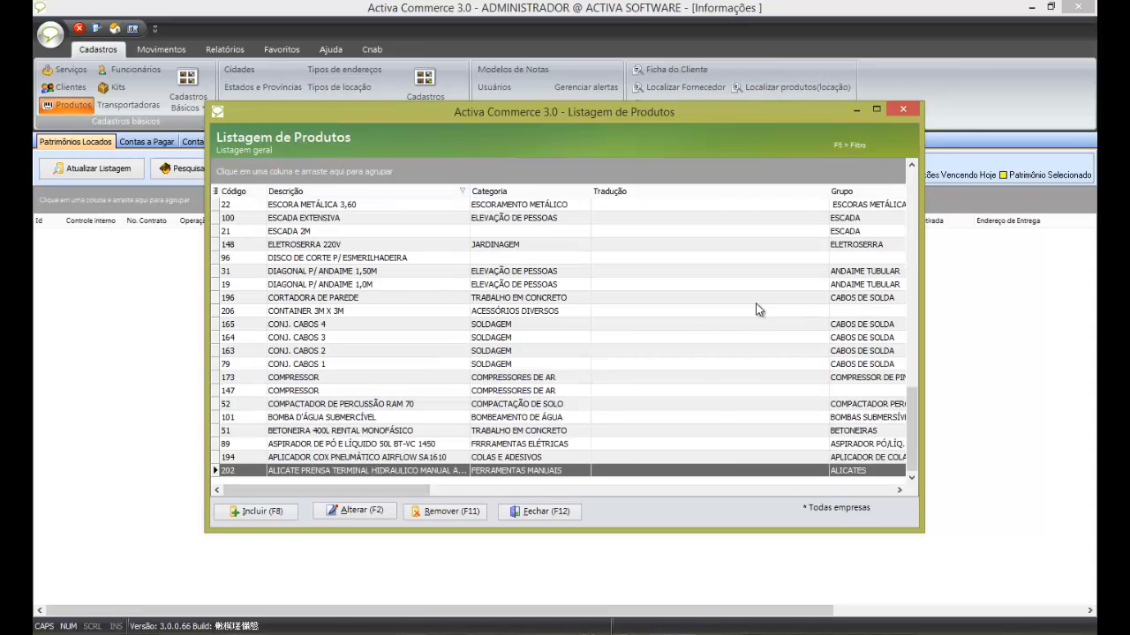
{"action": "scroll", "coordinate": [407, 301], "scroll_direction": "up", "scroll_amount": 15}
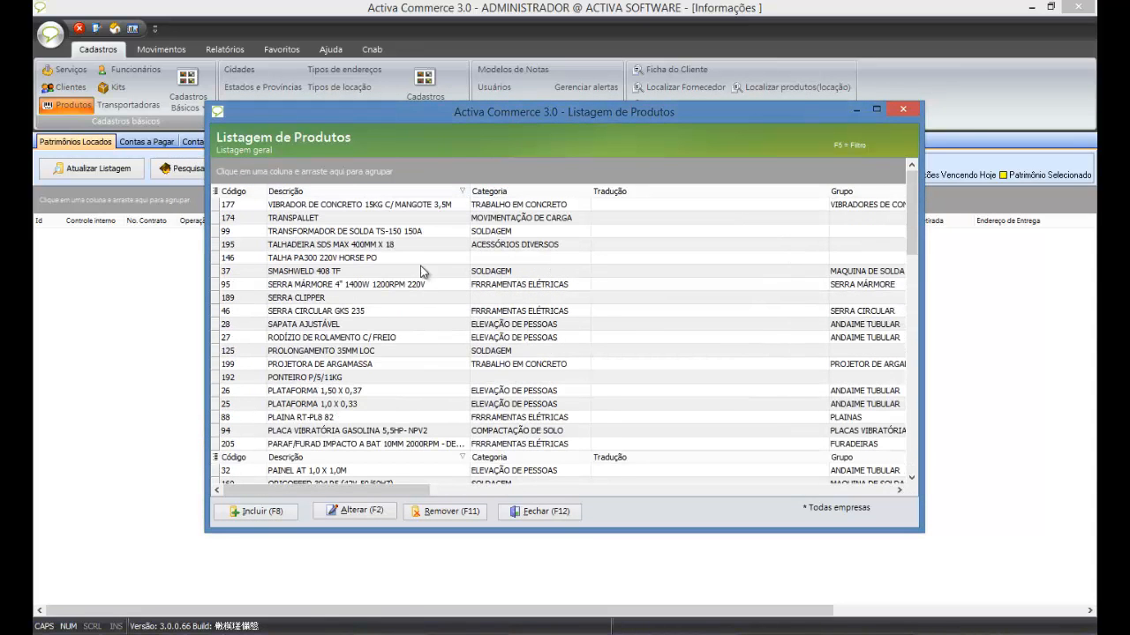
{"action": "left_click", "coordinate": [430, 189]}
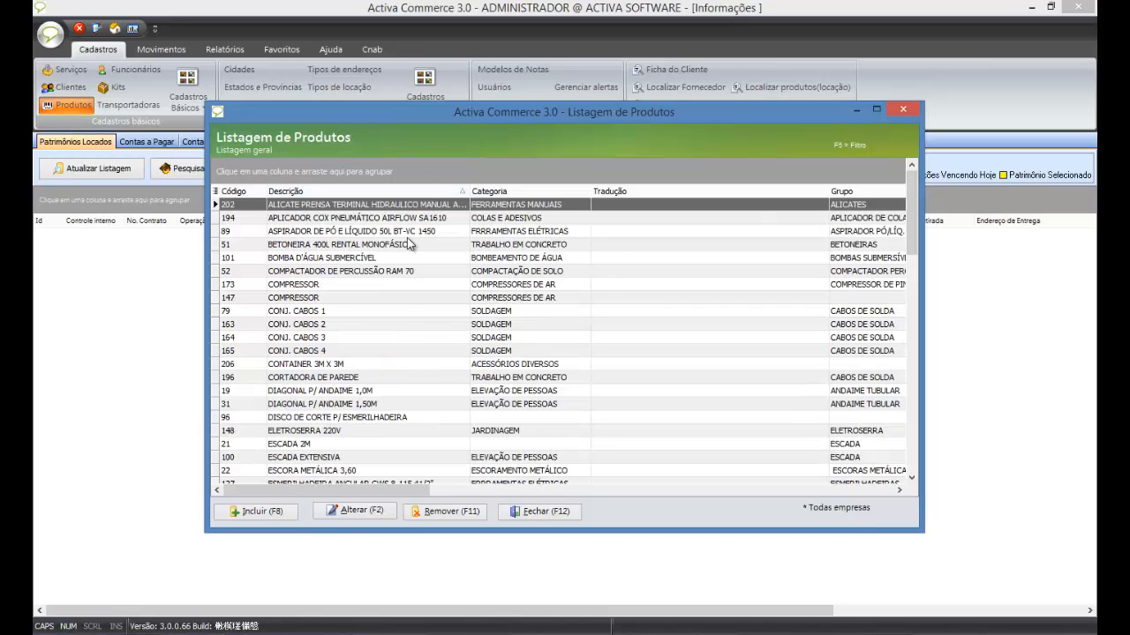
{"action": "left_click", "coordinate": [353, 364]}
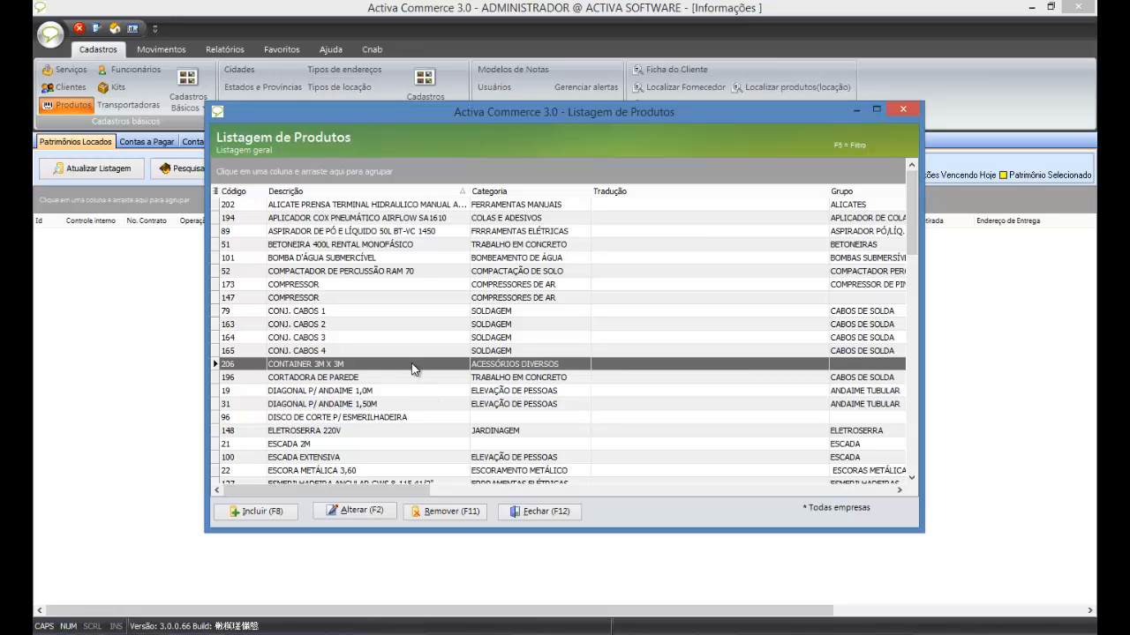
{"action": "scroll", "coordinate": [414, 377], "scroll_direction": "down", "scroll_amount": 2}
{"action": "scroll", "coordinate": [412, 373], "scroll_direction": "down", "scroll_amount": 18}
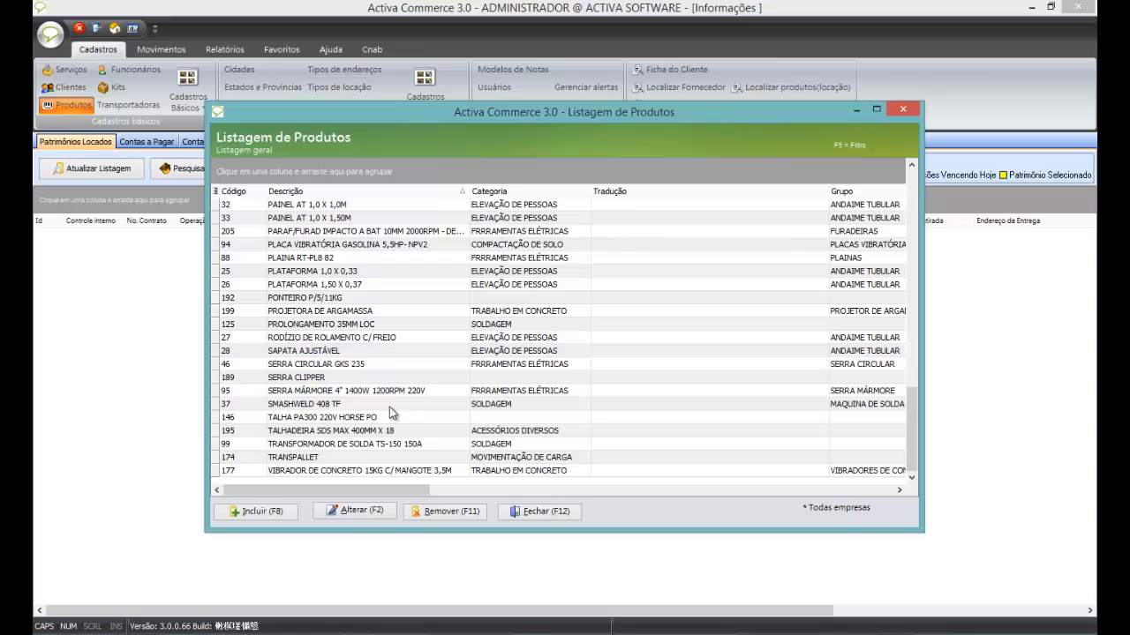
{"action": "scroll", "coordinate": [342, 347], "scroll_direction": "up", "scroll_amount": 1}
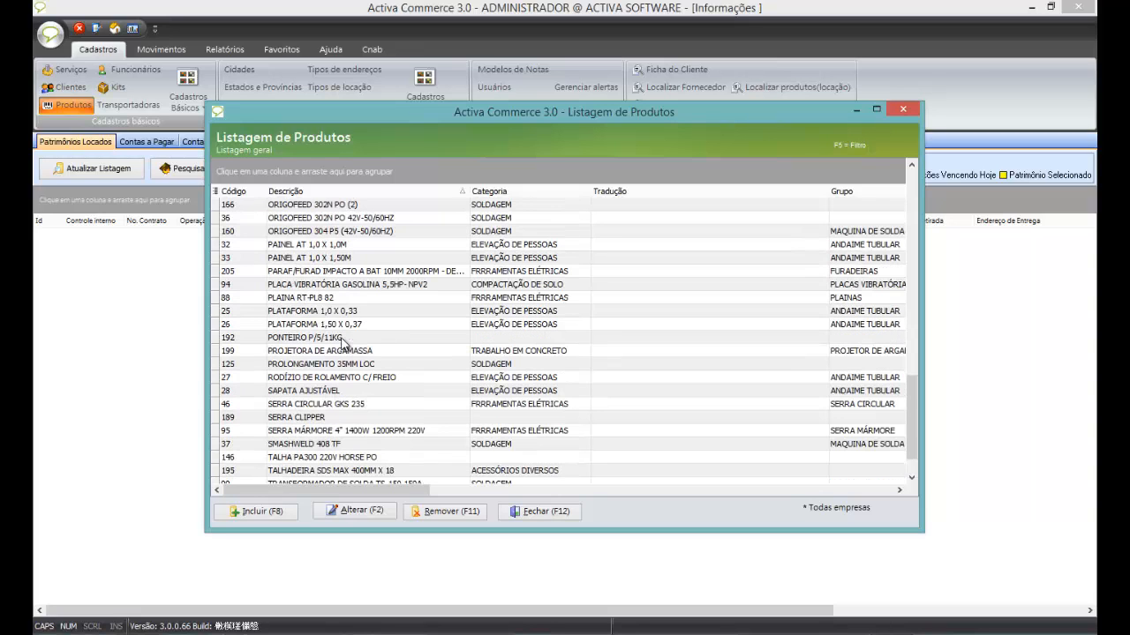
{"action": "left_click", "coordinate": [338, 271]}
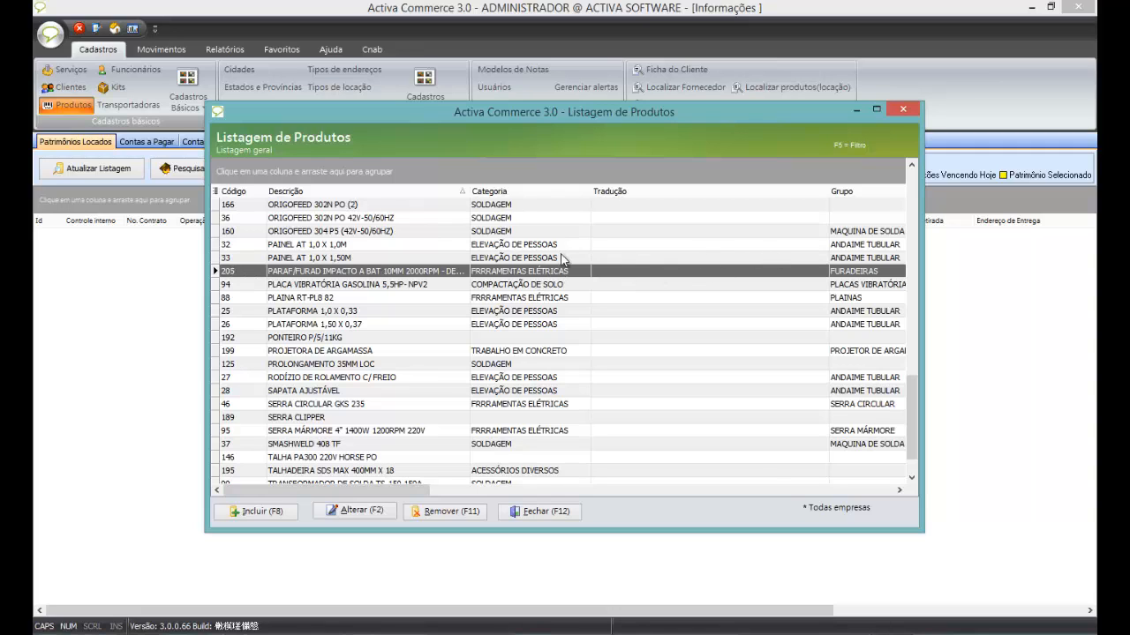
{"action": "left_click", "coordinate": [543, 512]}
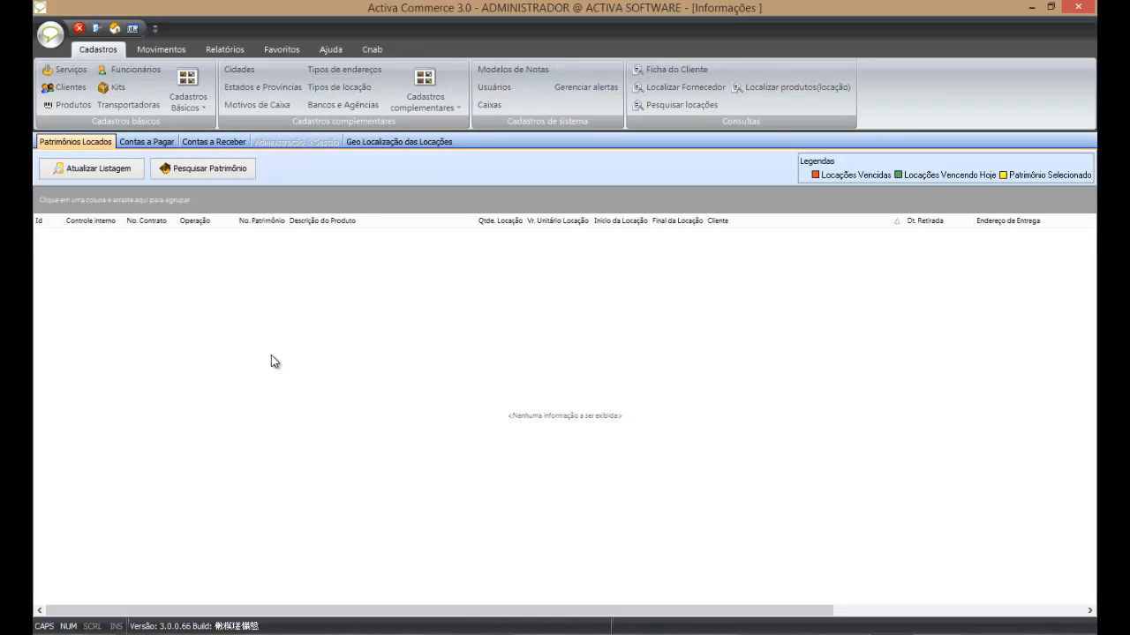
Open a new Locação movement, keep operation Saída and the default dates, and pick the salesperson.
{"action": "left_click", "coordinate": [167, 53]}
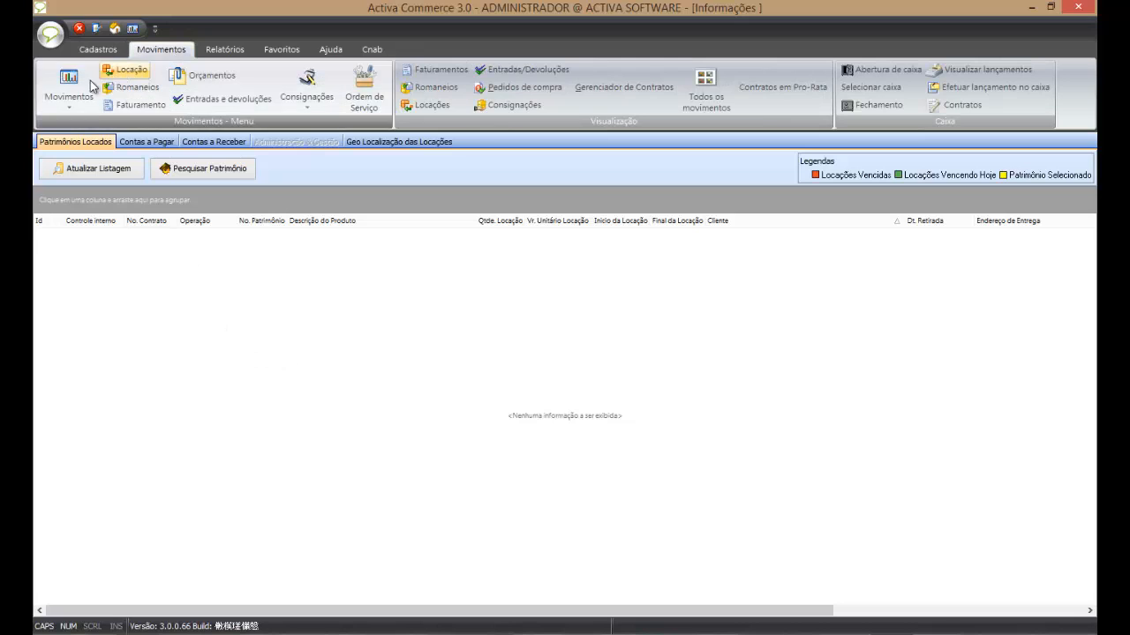
{"action": "left_click", "coordinate": [124, 74]}
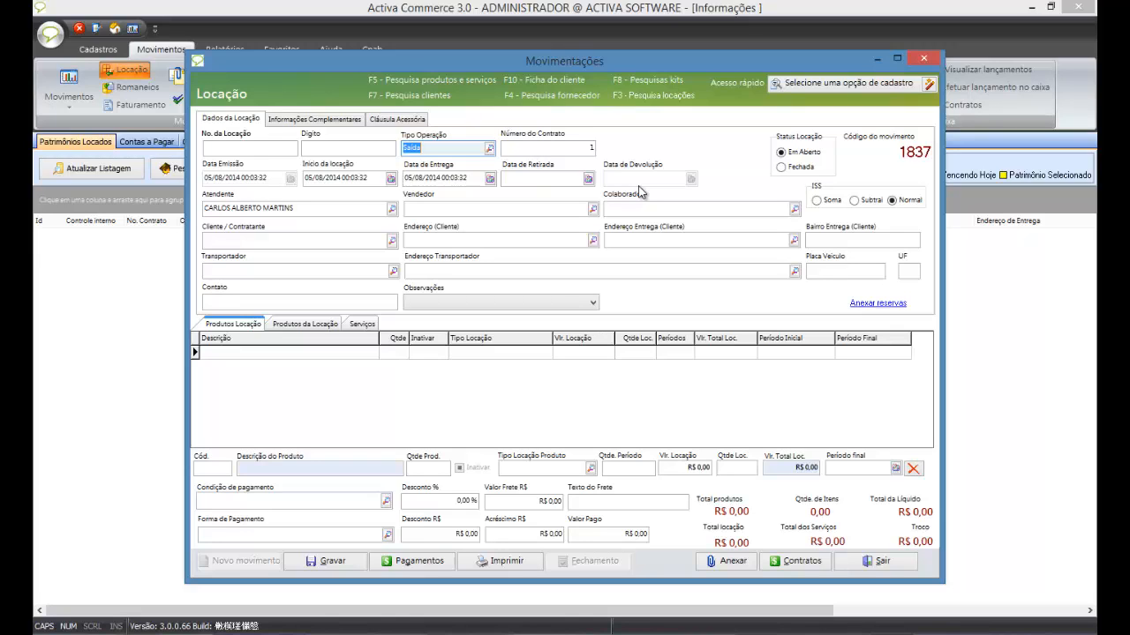
{"action": "left_click", "coordinate": [489, 150]}
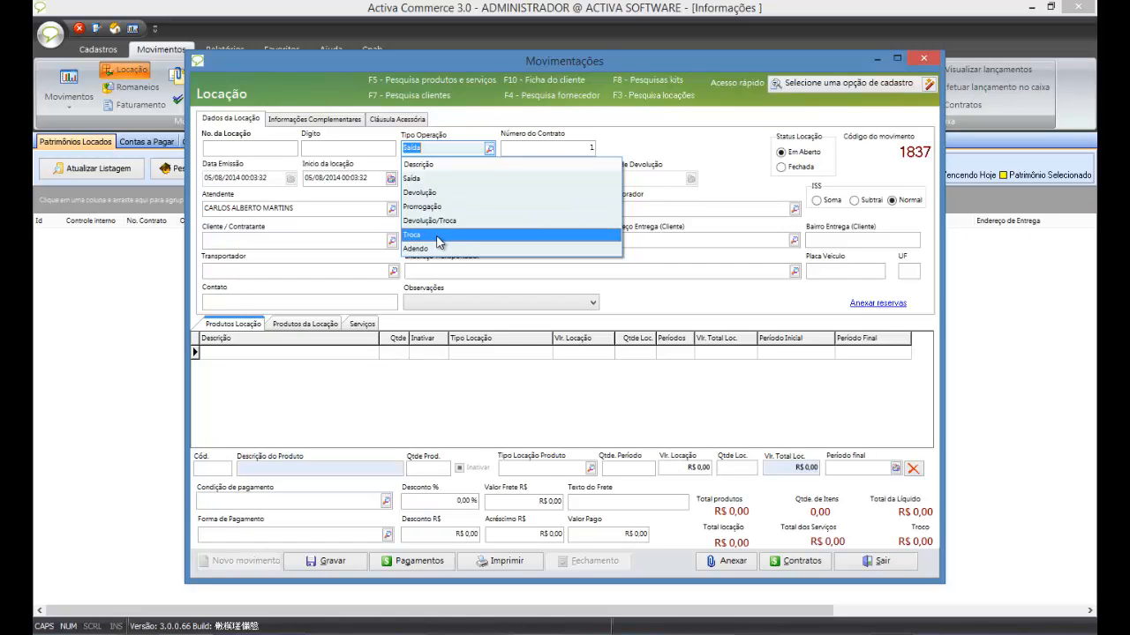
{"action": "left_click", "coordinate": [444, 178]}
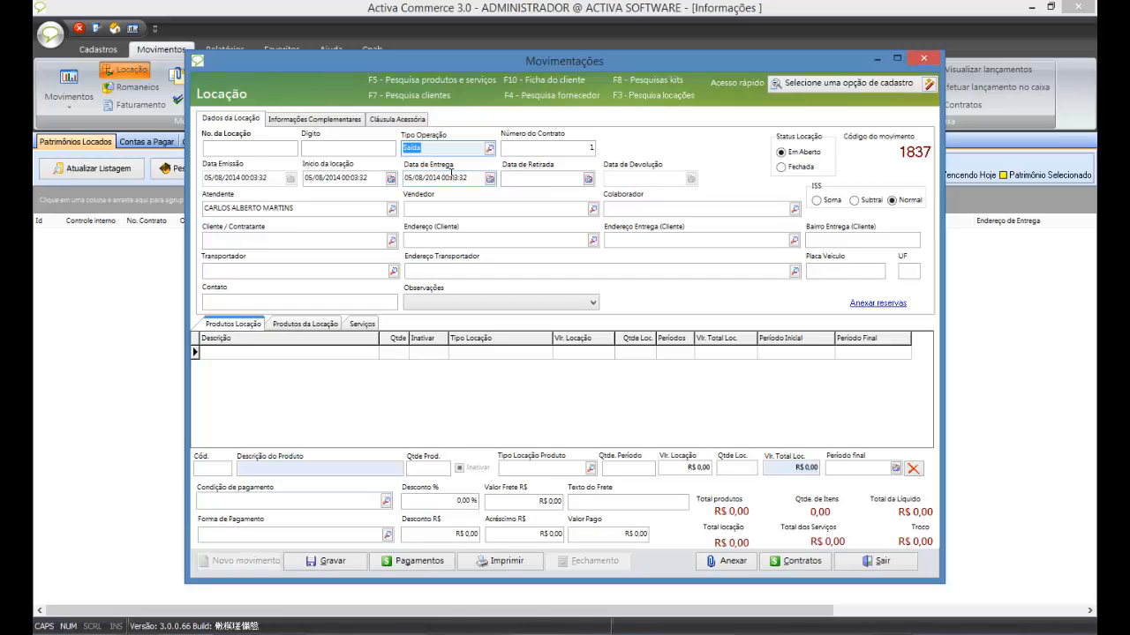
{"action": "key", "text": "Tab"}
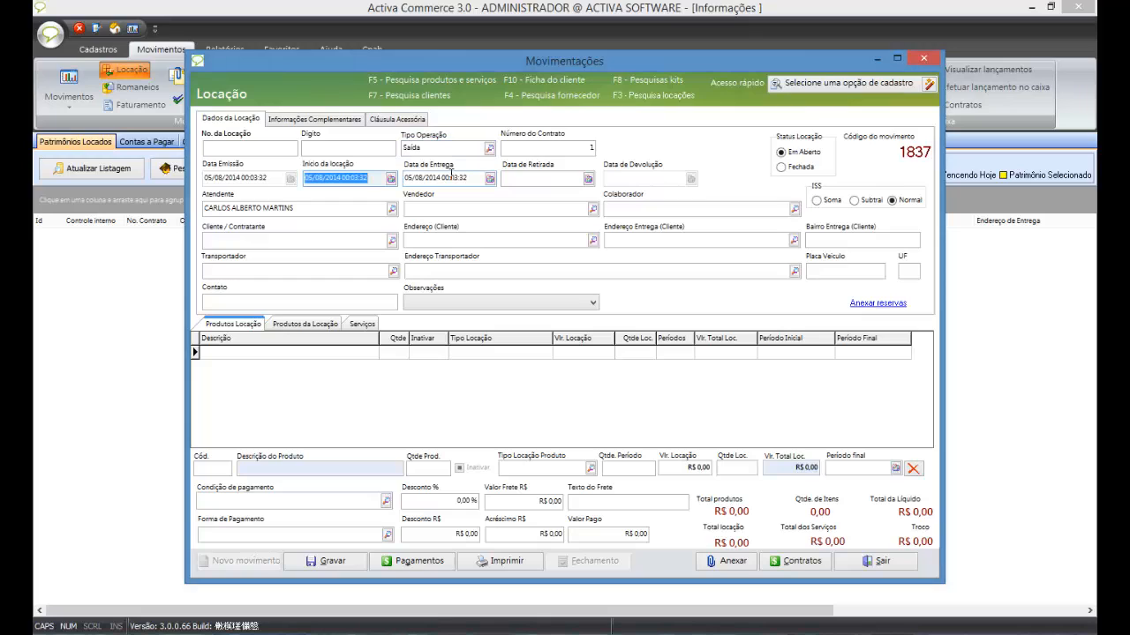
{"action": "key", "text": "Tab"}
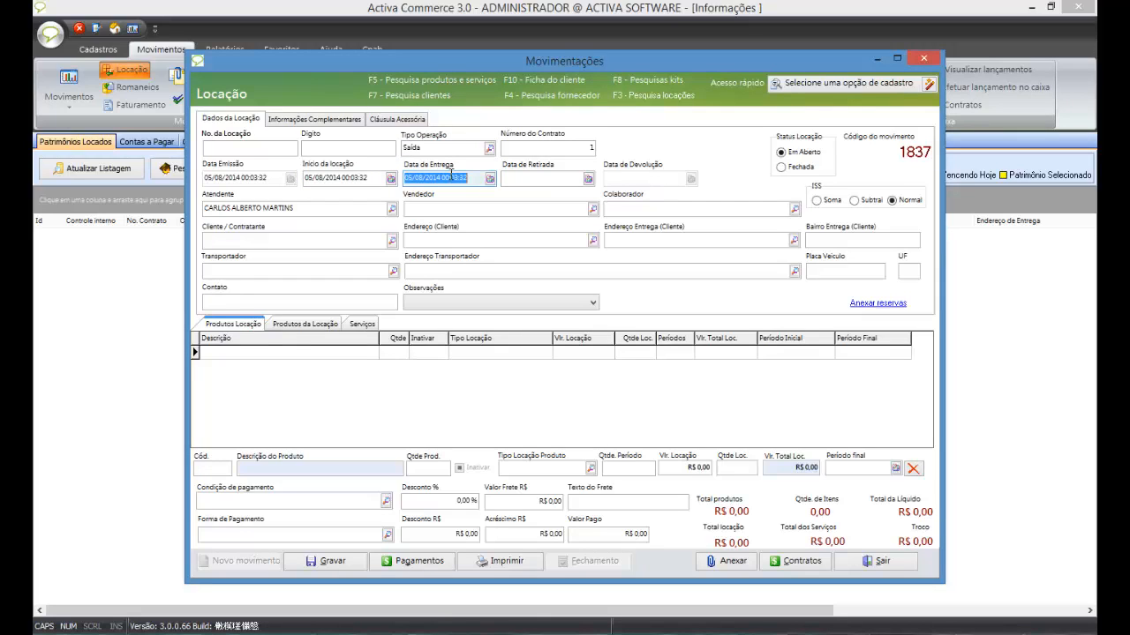
{"action": "key", "text": "Tab"}
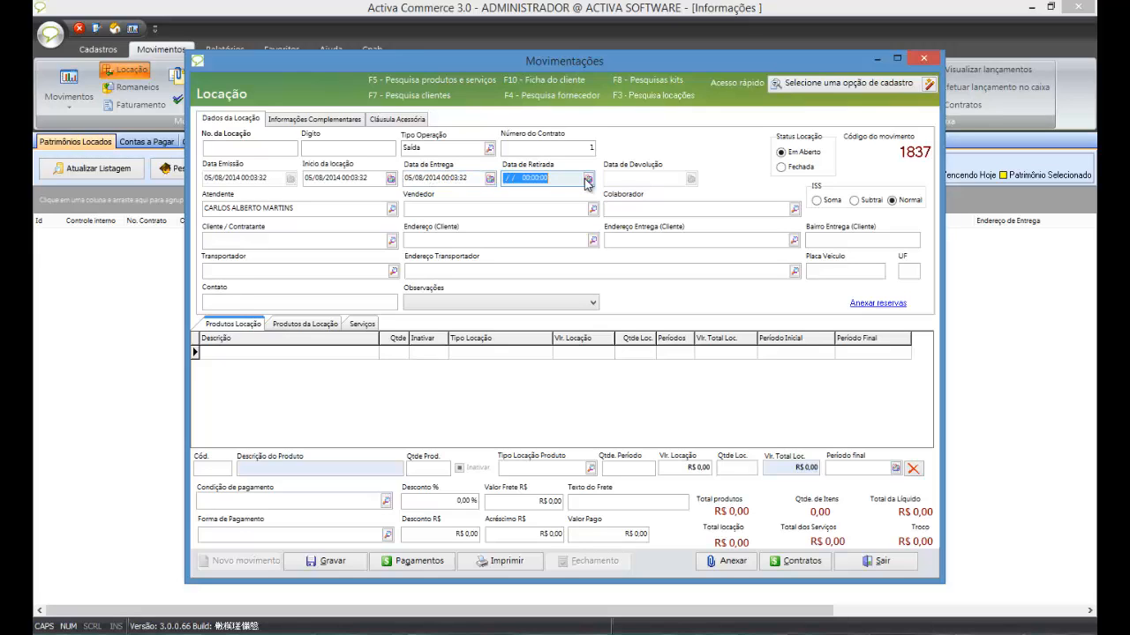
{"action": "key", "text": "Tab"}
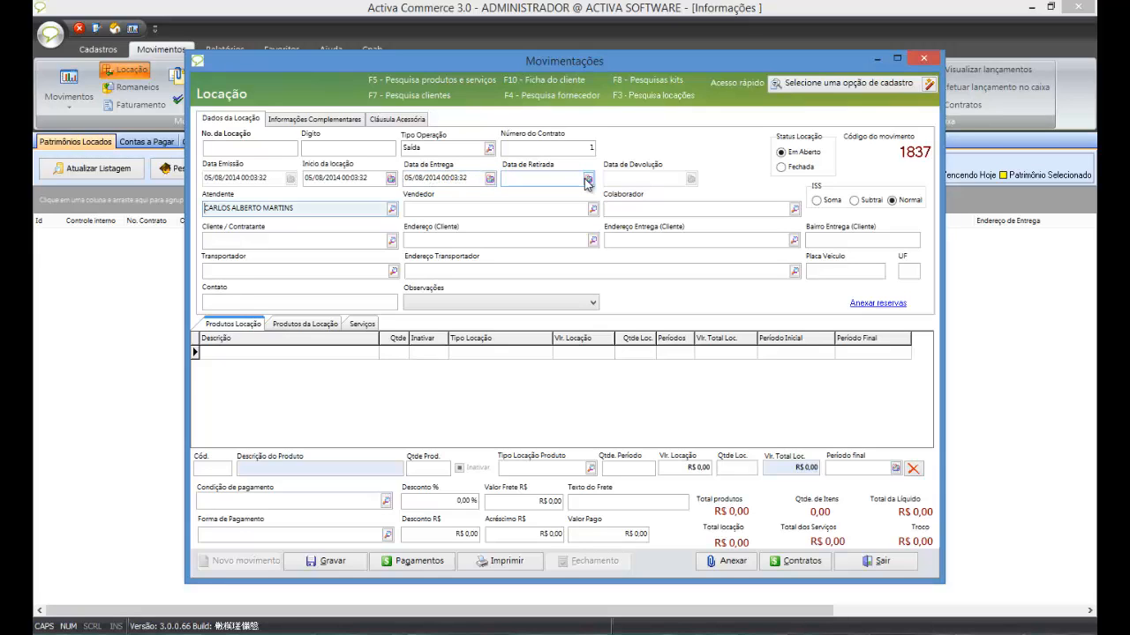
{"action": "key", "text": "Tab"}
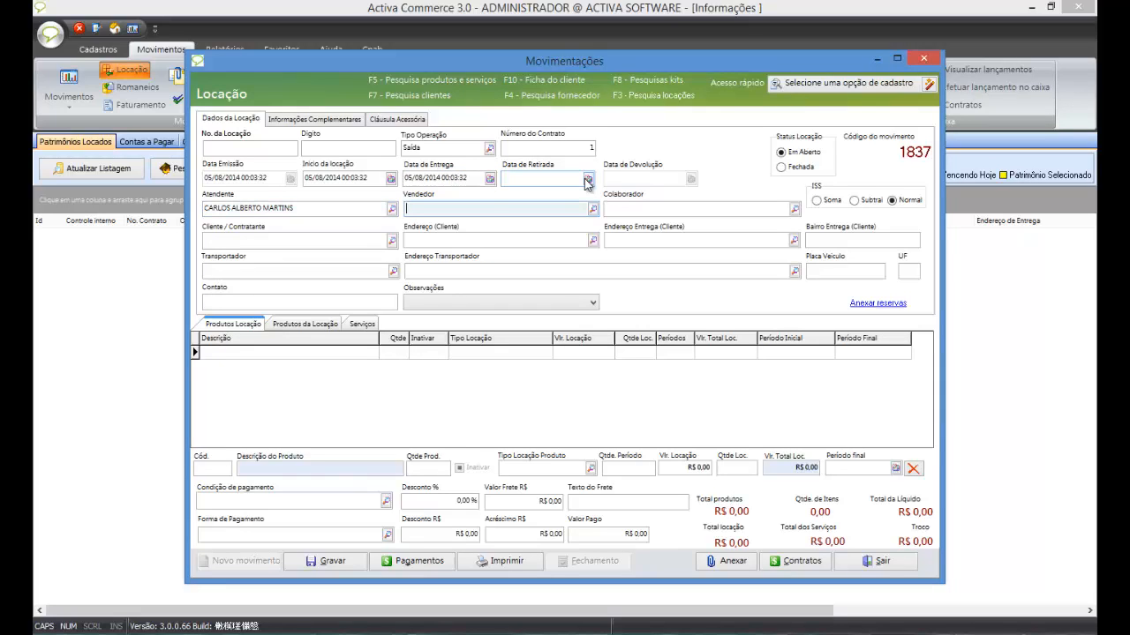
{"action": "key", "text": "Down"}
{"action": "key", "text": "Down"}
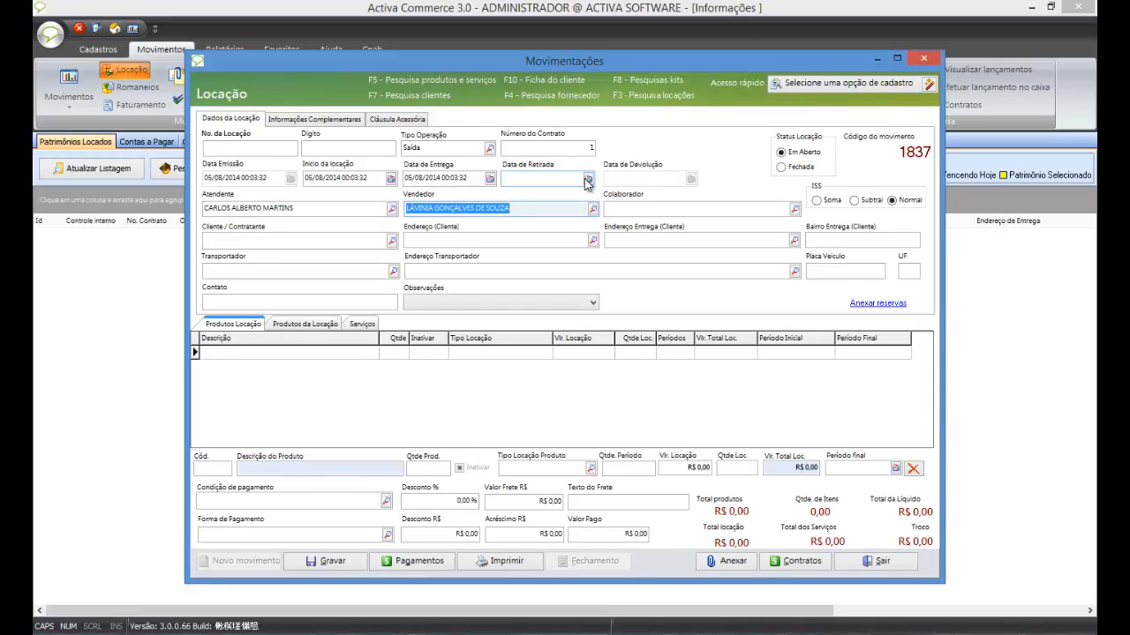
Enter the client in Cliente / Contratante by accepting the autocomplete suggestion.
{"action": "key", "text": "Tab"}
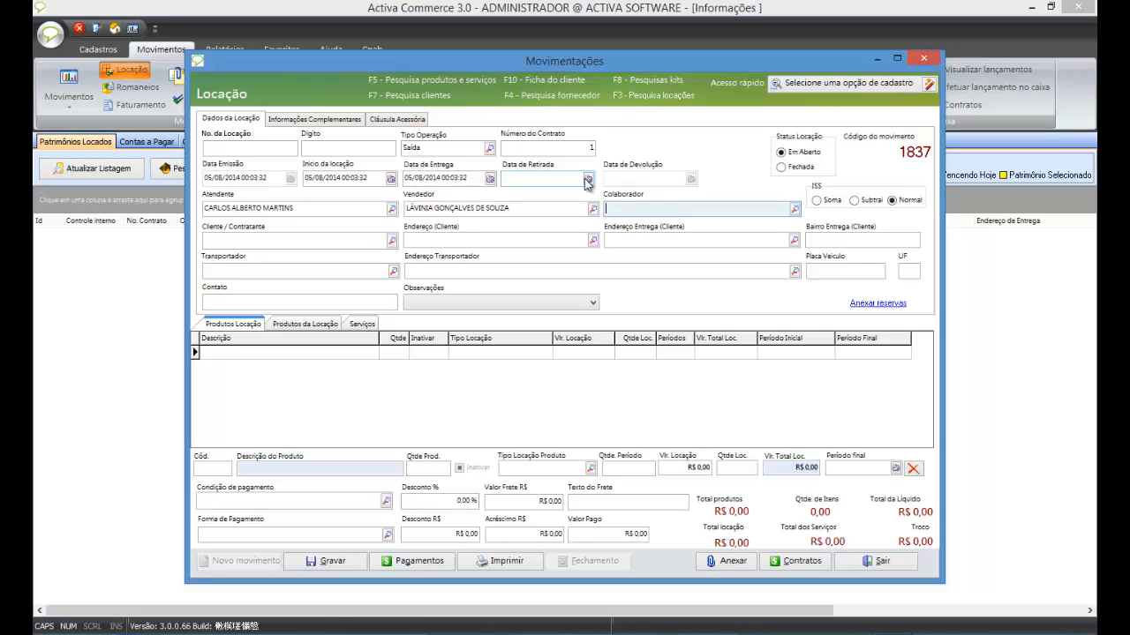
{"action": "key", "text": "Tab"}
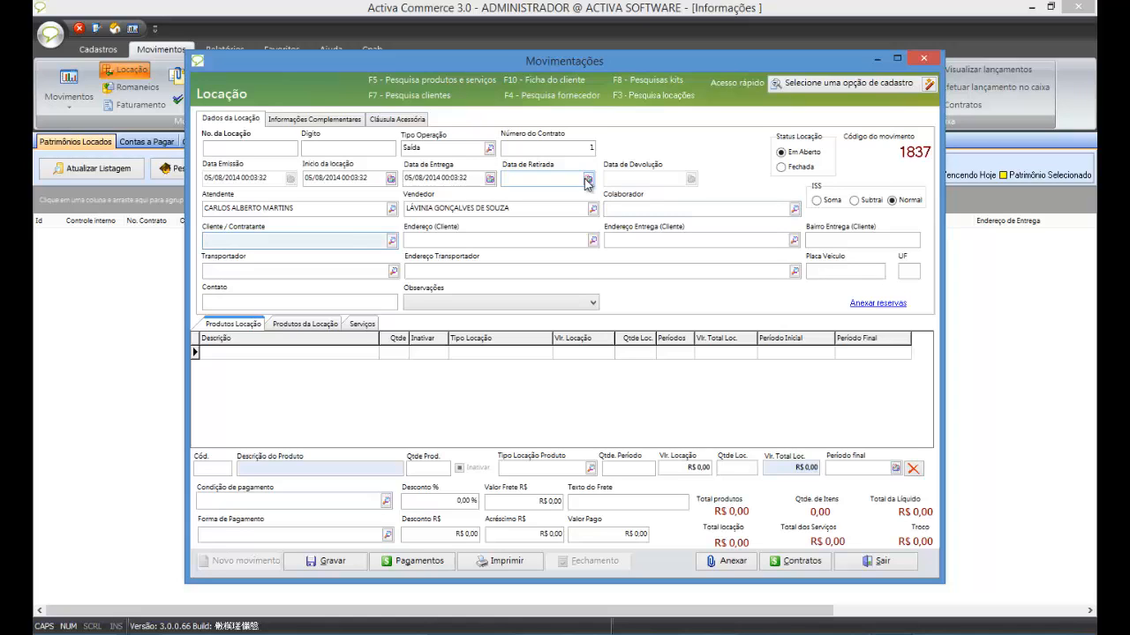
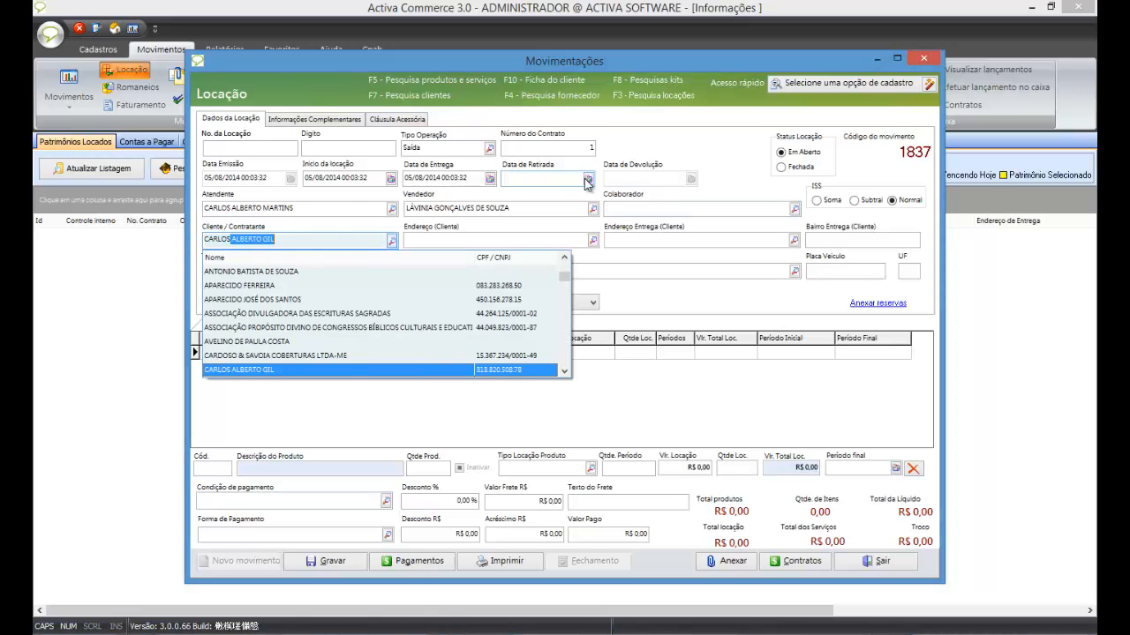
{"action": "key", "text": "Tab"}
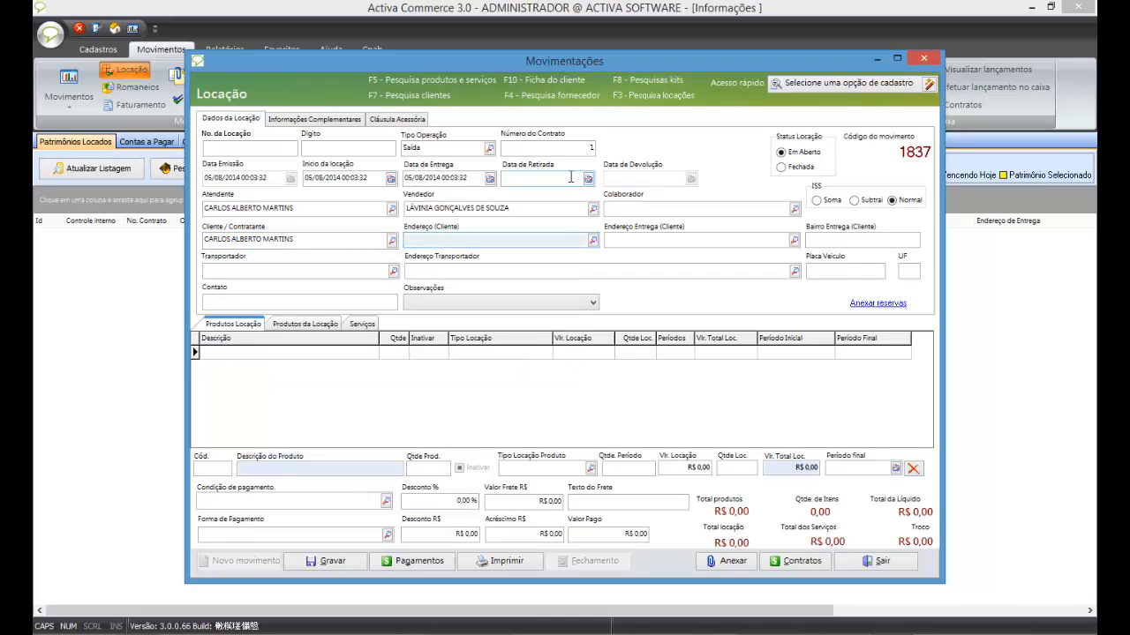
Pick the COMERCIAL client address and the OBRA delivery address, leaving the transporter empty.
{"action": "left_click", "coordinate": [592, 240]}
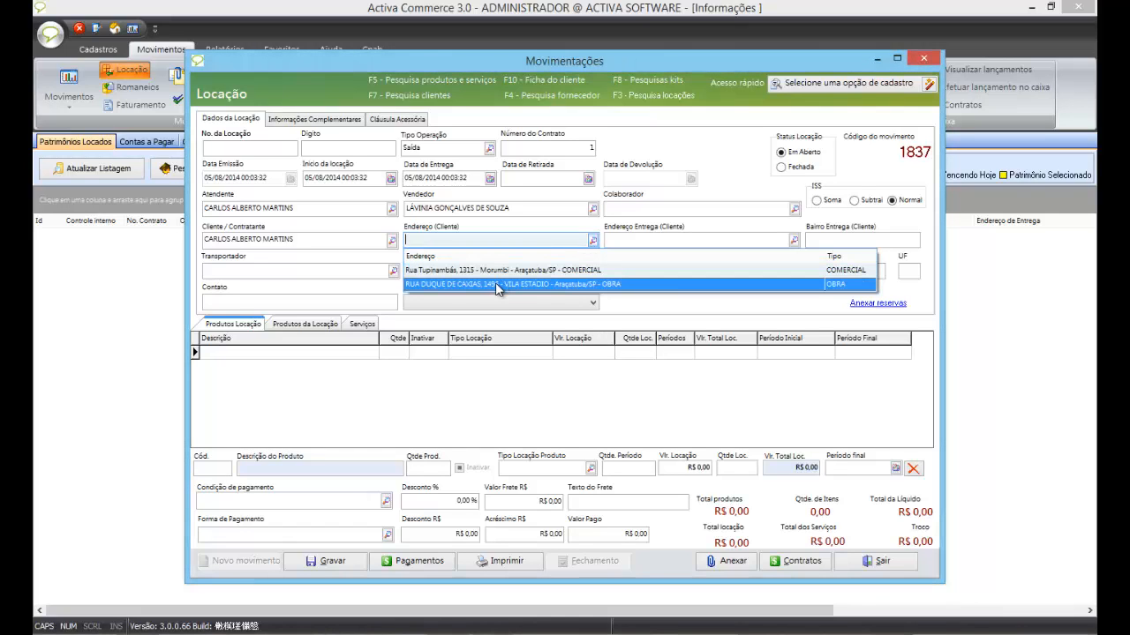
{"action": "left_click", "coordinate": [575, 273]}
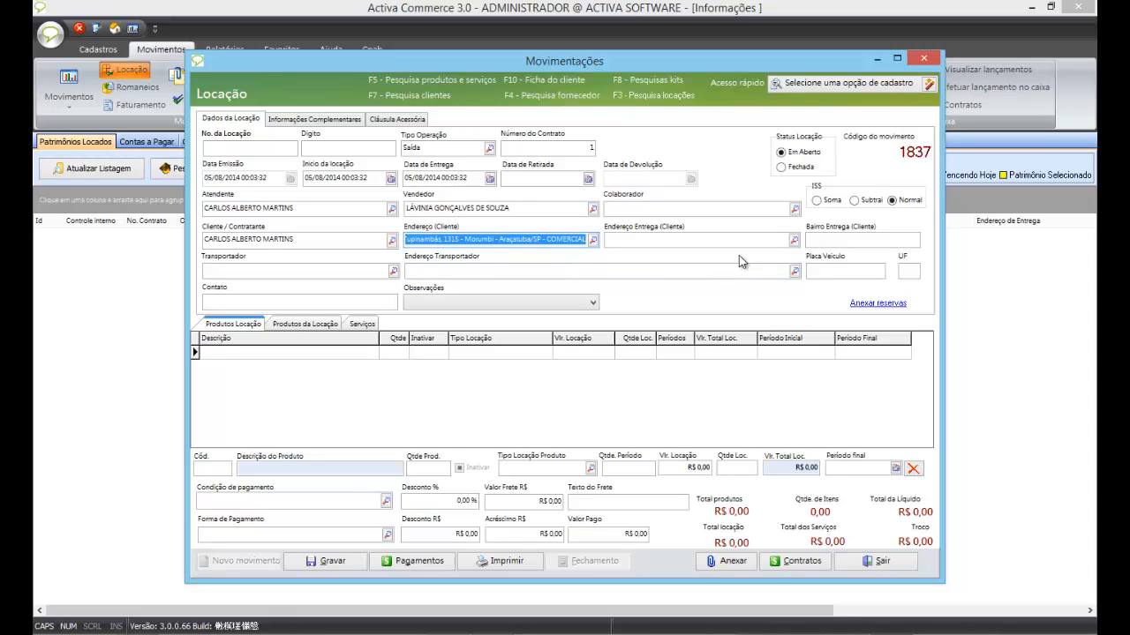
{"action": "left_click", "coordinate": [791, 244]}
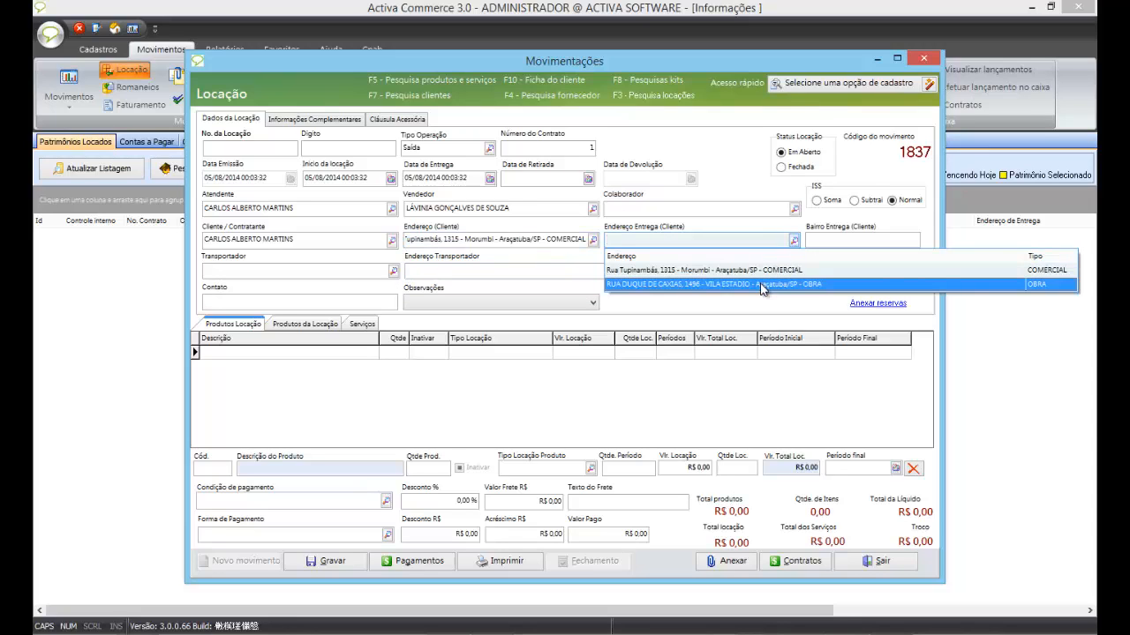
{"action": "left_click", "coordinate": [764, 281]}
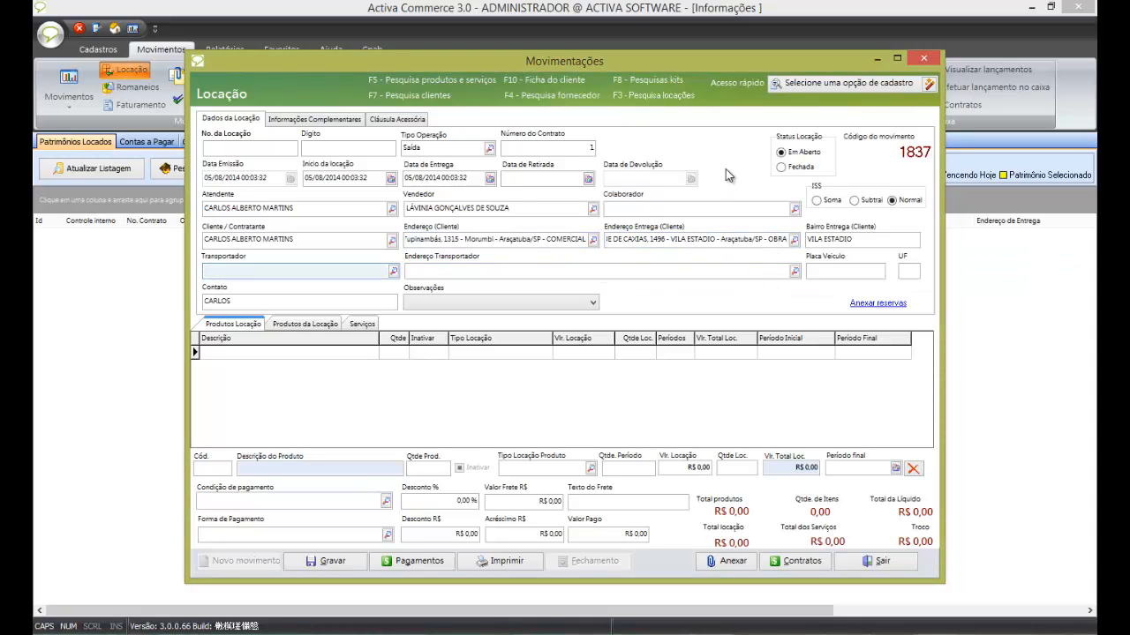
{"action": "left_click", "coordinate": [394, 271]}
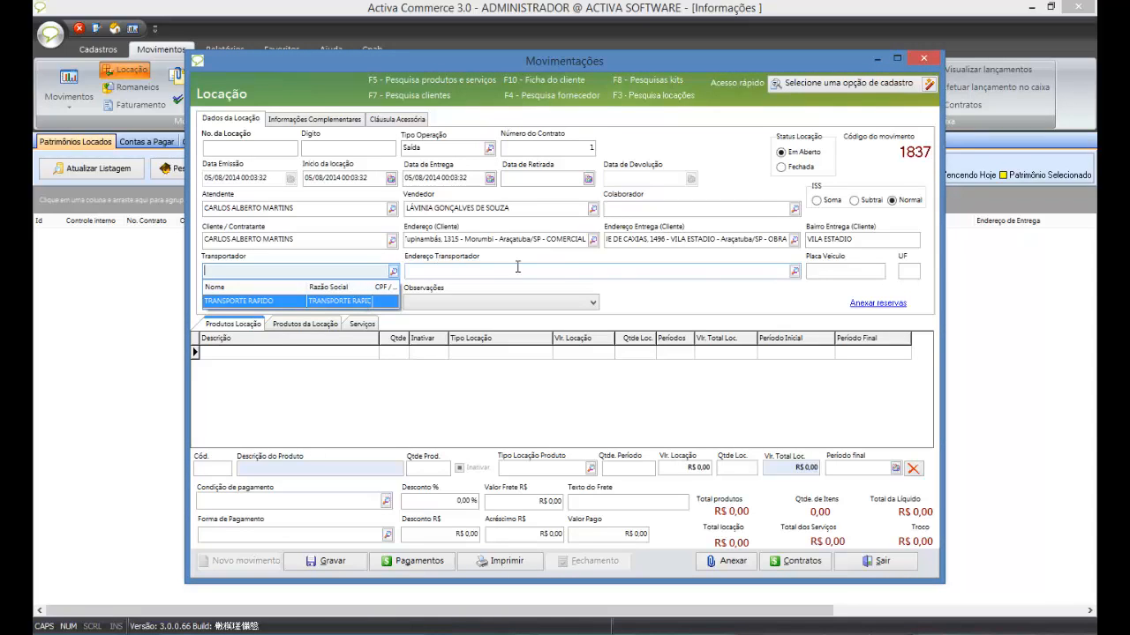
{"action": "left_click", "coordinate": [652, 288]}
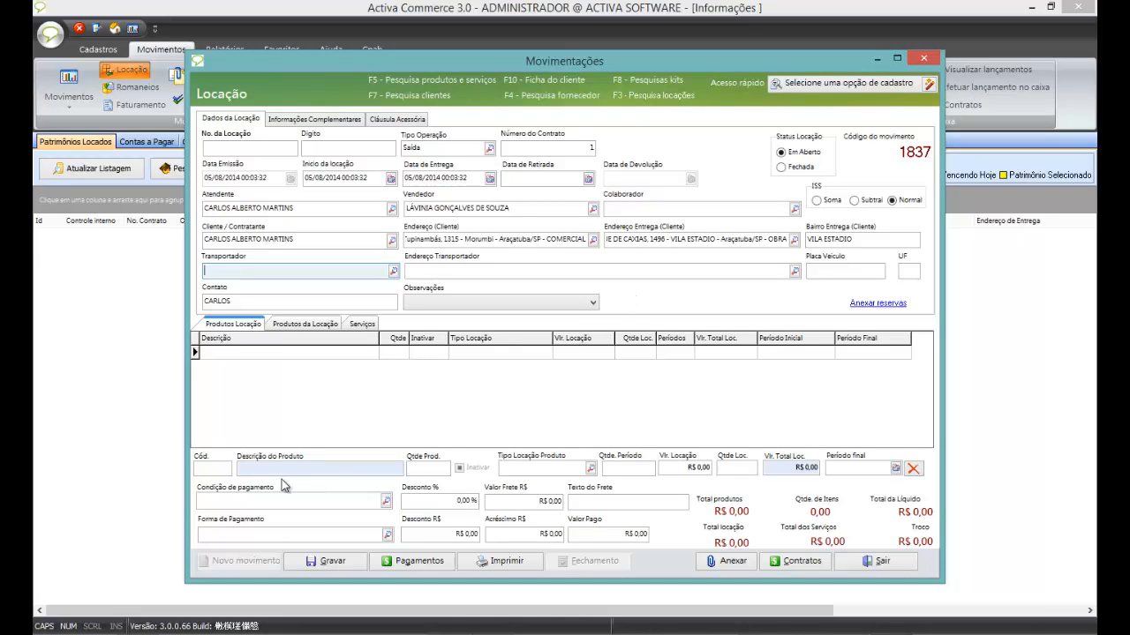
{"action": "left_click", "coordinate": [203, 469]}
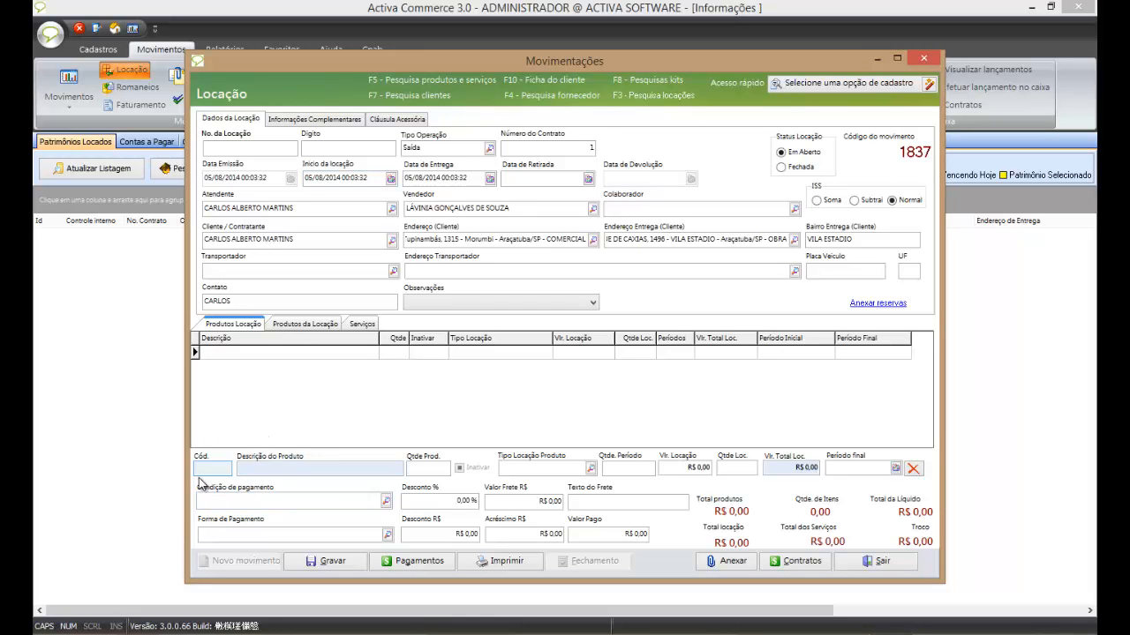
In the product search, load all products, group them by product and search 'PARA'.
{"action": "key", "text": "F5"}
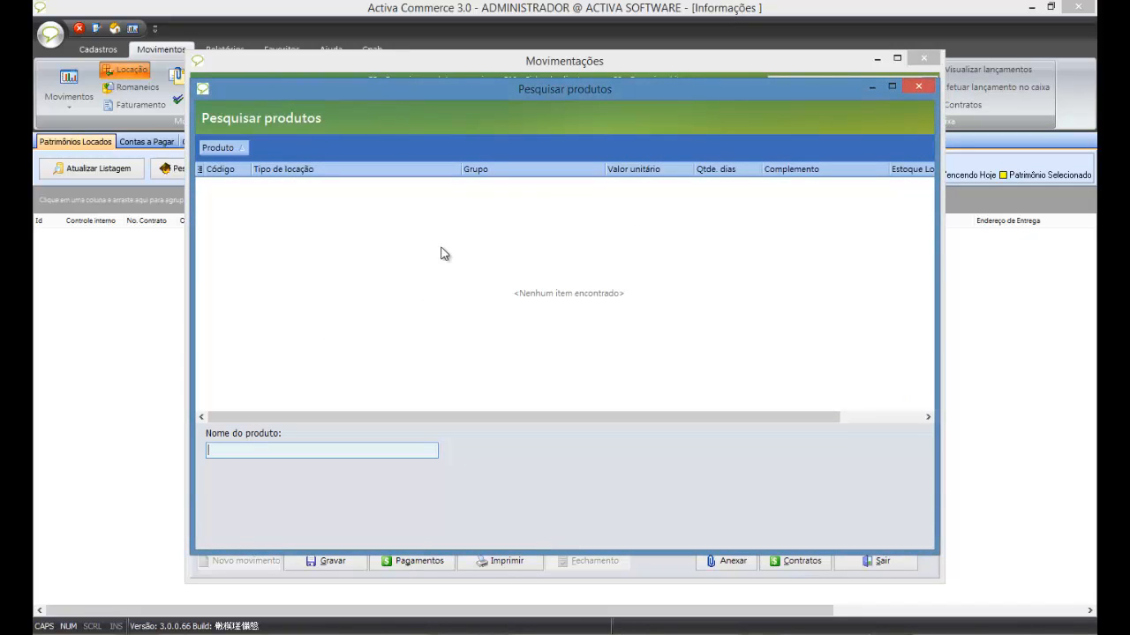
{"action": "key", "text": "Return"}
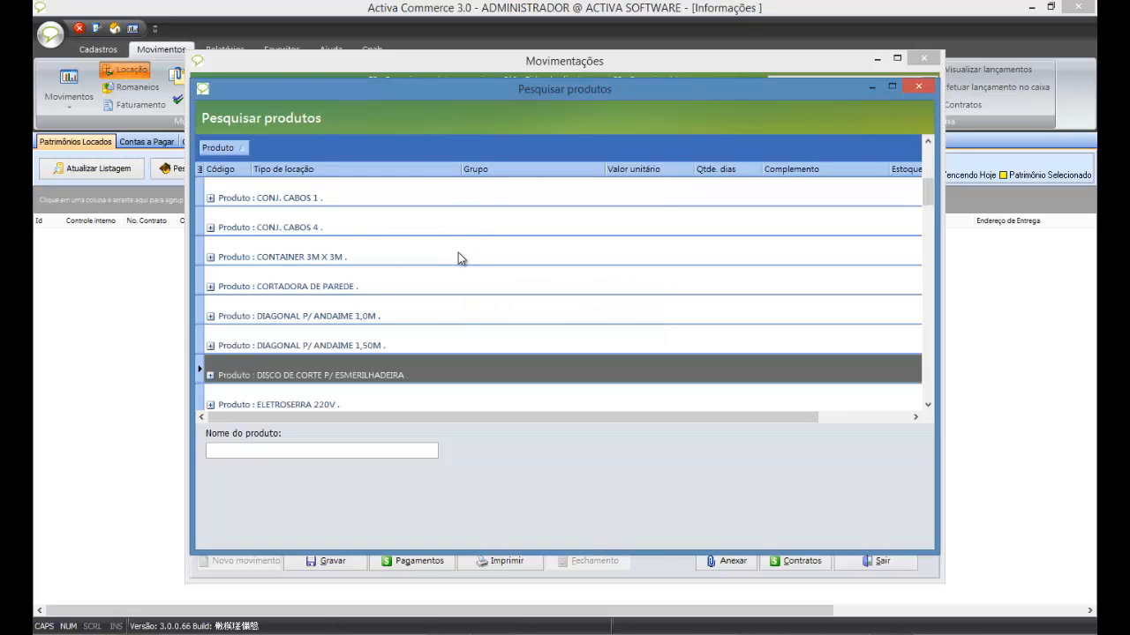
{"action": "scroll", "coordinate": [458, 254], "scroll_direction": "up", "scroll_amount": 3}
{"action": "scroll", "coordinate": [460, 265], "scroll_direction": "down", "scroll_amount": 10}
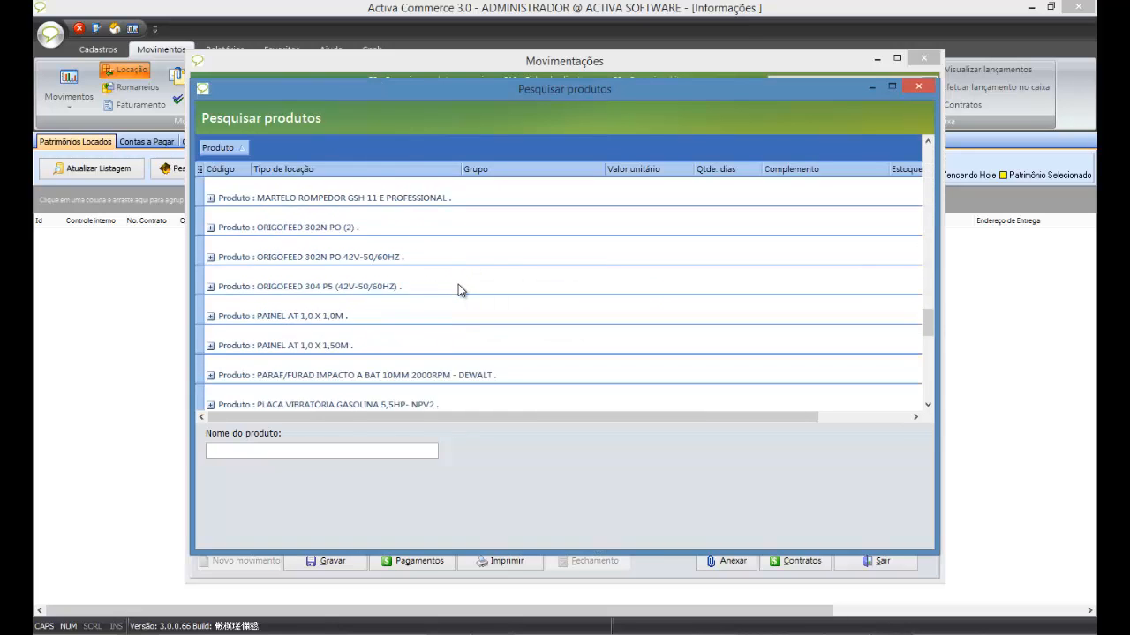
{"action": "scroll", "coordinate": [458, 287], "scroll_direction": "down", "scroll_amount": 5}
{"action": "left_click_drag", "start_coordinate": [209, 148], "coordinate": [445, 169]}
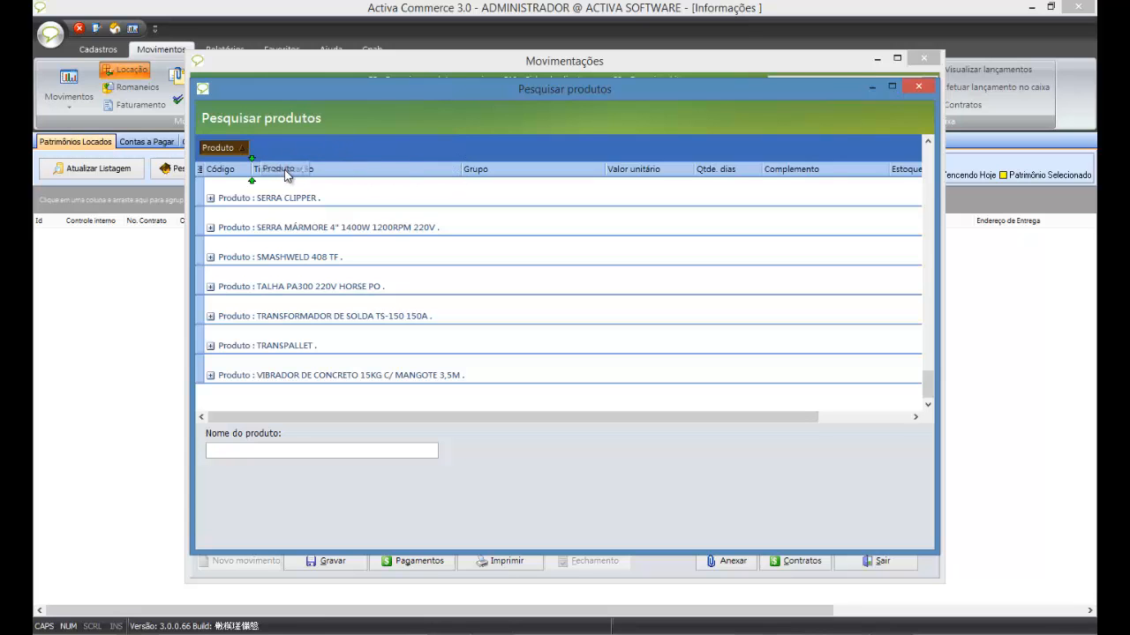
{"action": "scroll", "coordinate": [467, 230], "scroll_direction": "up", "scroll_amount": 10}
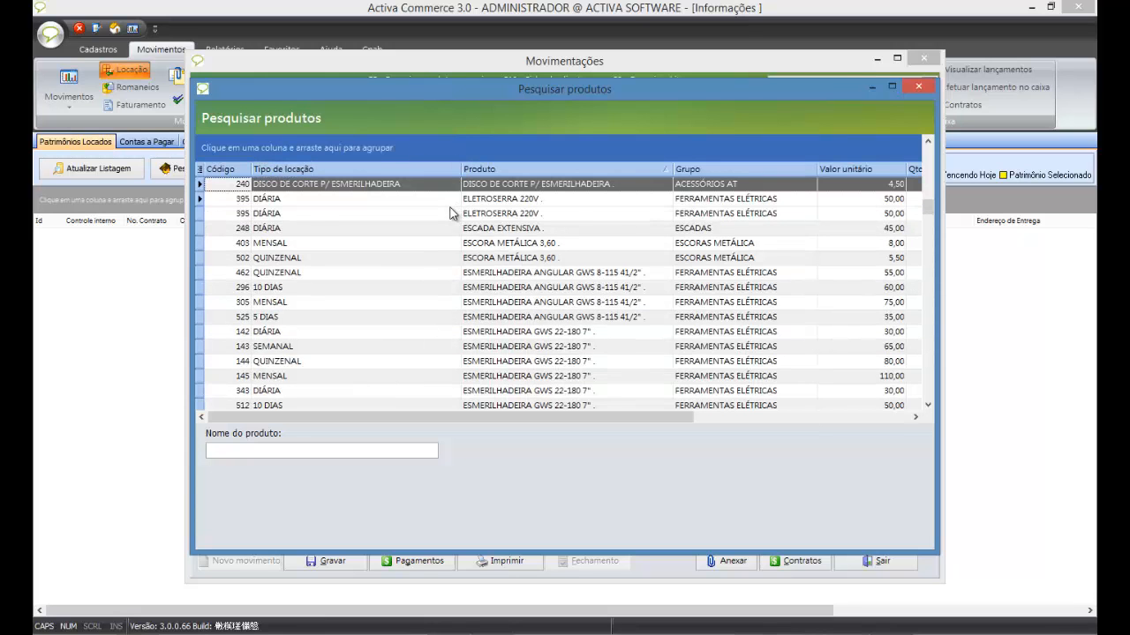
{"action": "scroll", "coordinate": [496, 269], "scroll_direction": "down", "scroll_amount": 15}
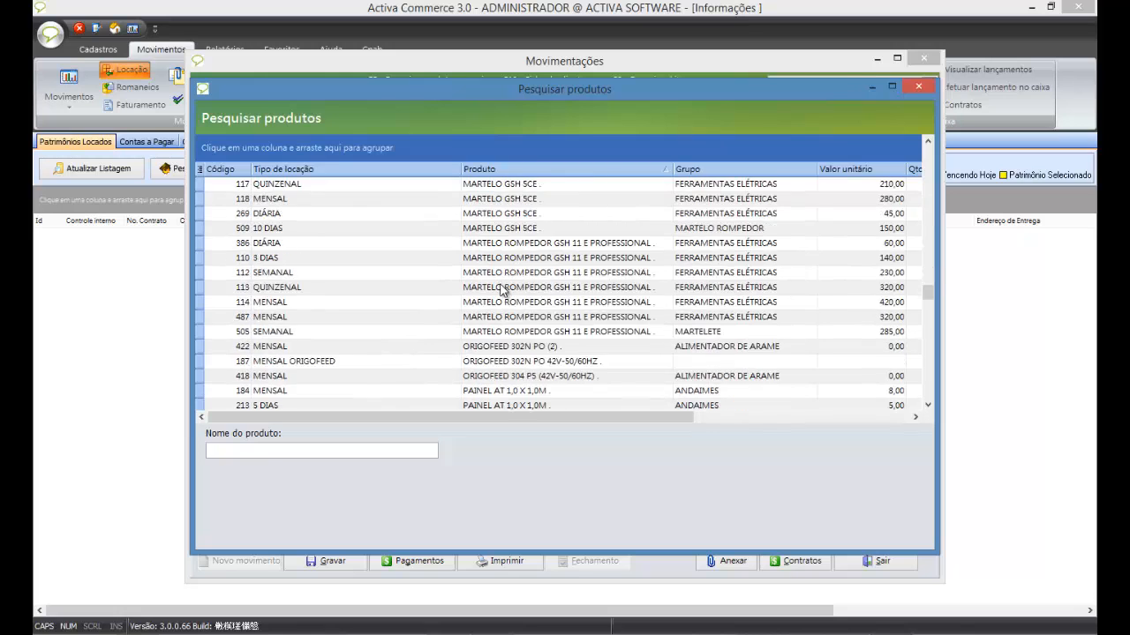
{"action": "scroll", "coordinate": [498, 283], "scroll_direction": "down", "scroll_amount": 13}
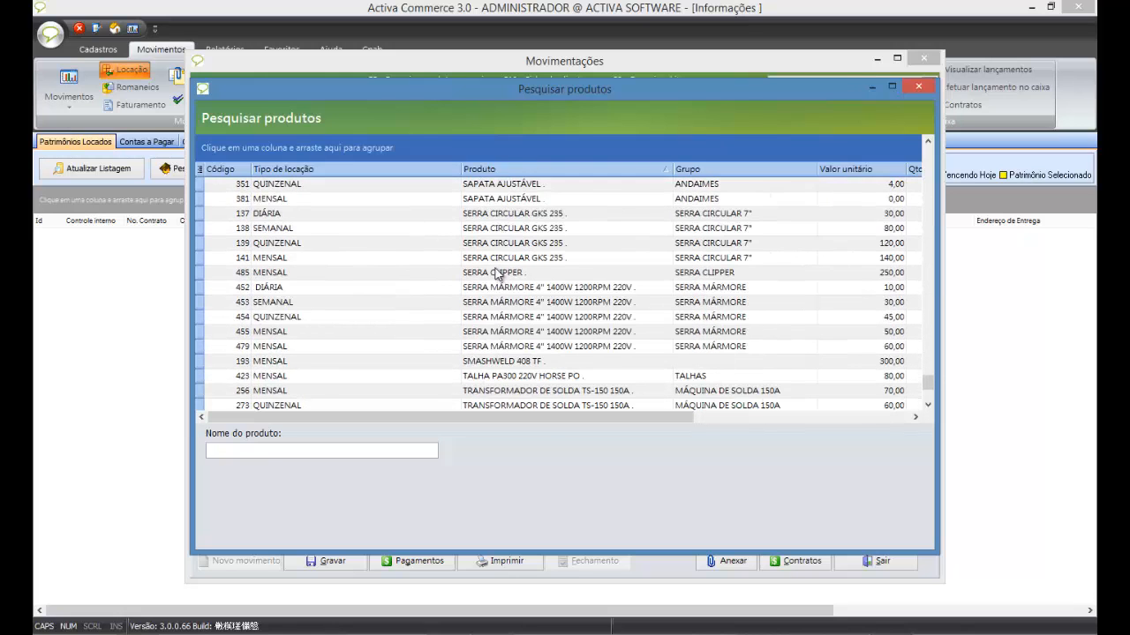
{"action": "scroll", "coordinate": [496, 281], "scroll_direction": "up", "scroll_amount": 10}
{"action": "left_click_drag", "start_coordinate": [491, 168], "coordinate": [423, 152]}
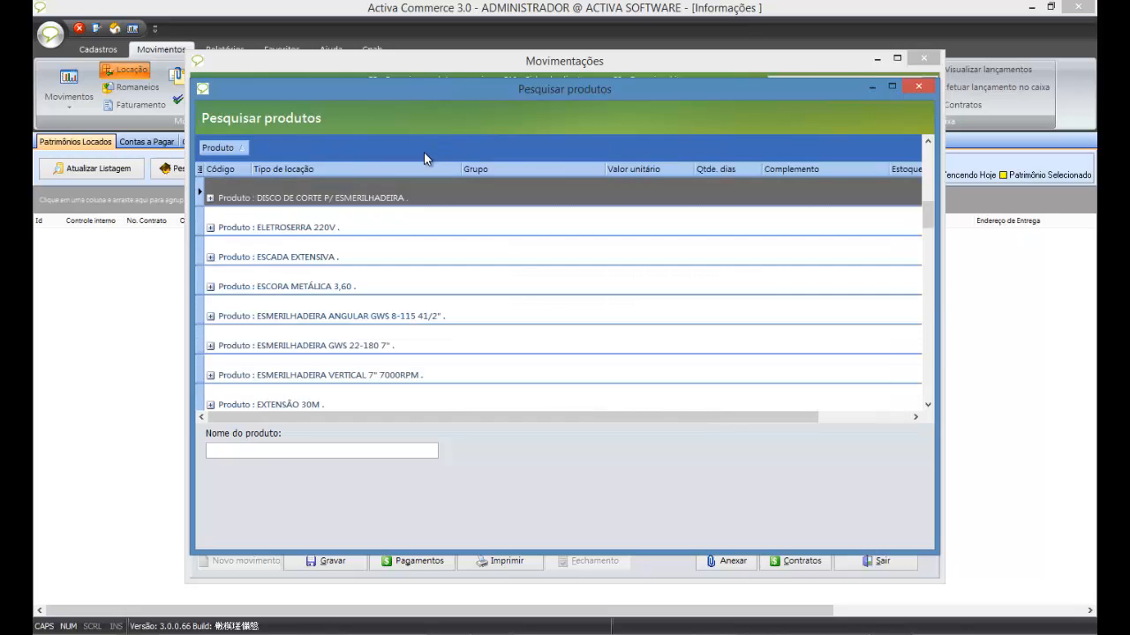
{"action": "left_click", "coordinate": [240, 450]}
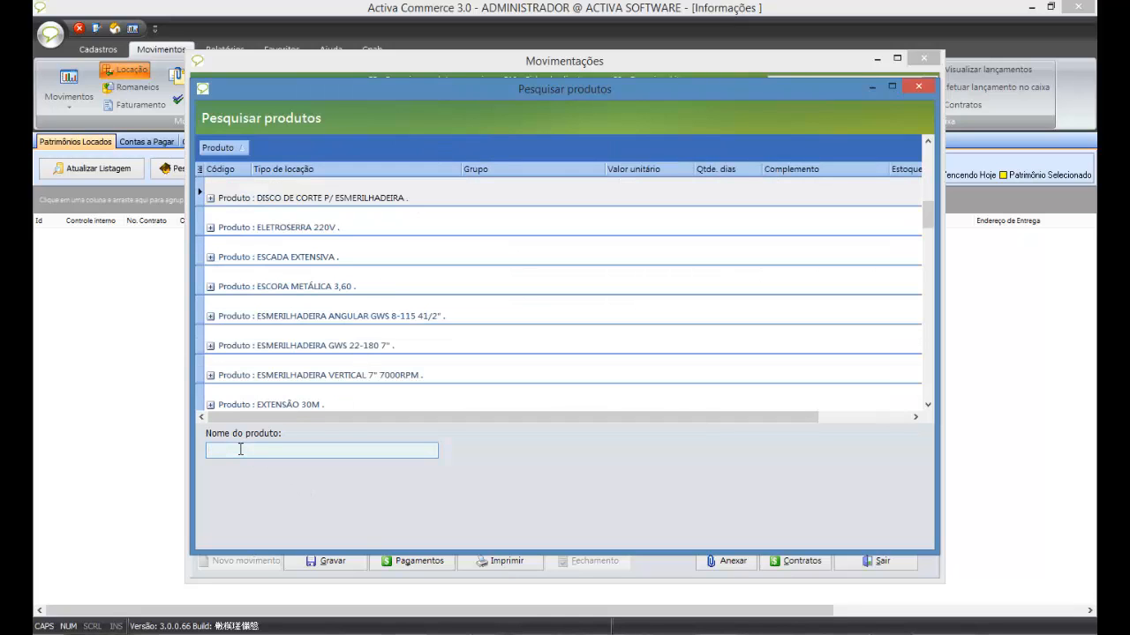
{"action": "type", "text": "PARA"}
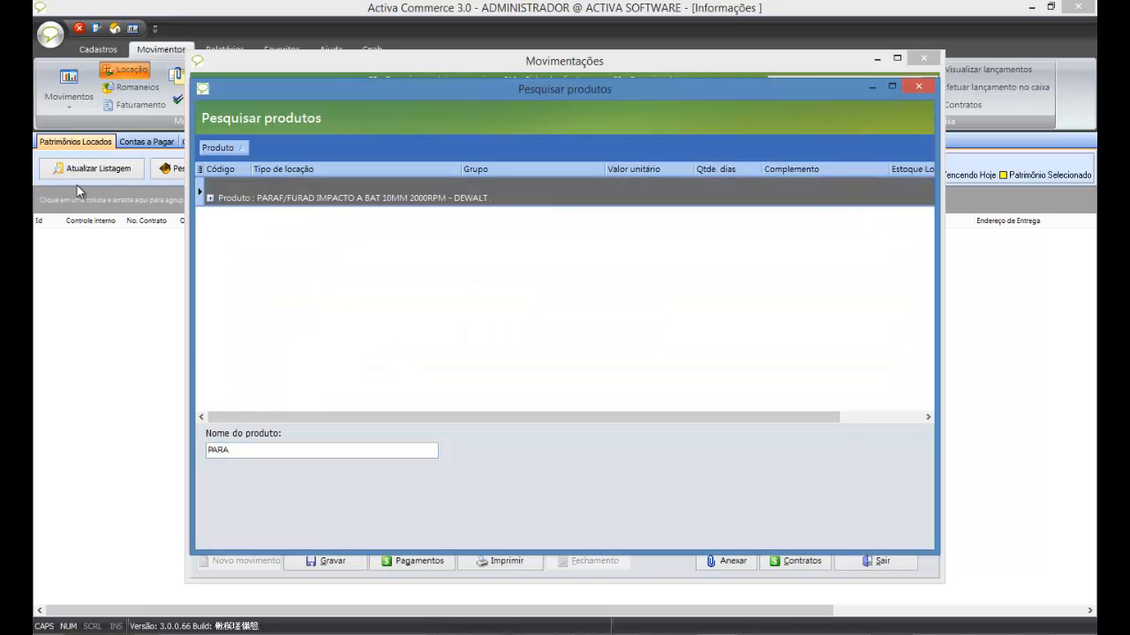
Add the PARAF/FURAD drill's MENSAL option 528 as a rental line on asset FUR-0005.
{"action": "left_click", "coordinate": [209, 199]}
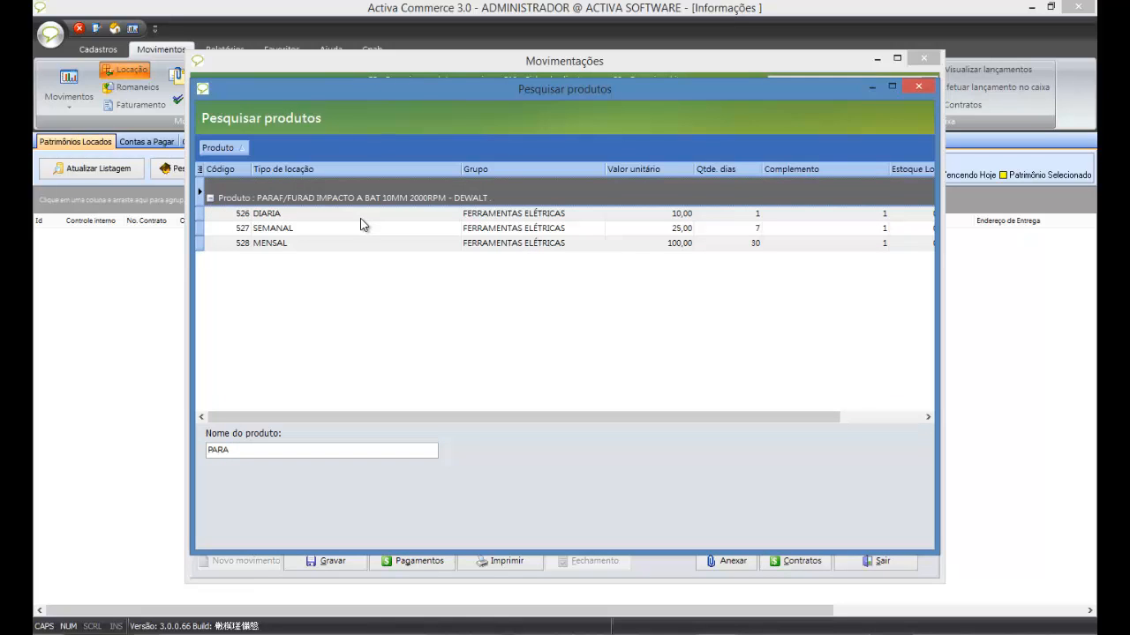
{"action": "left_click", "coordinate": [310, 248]}
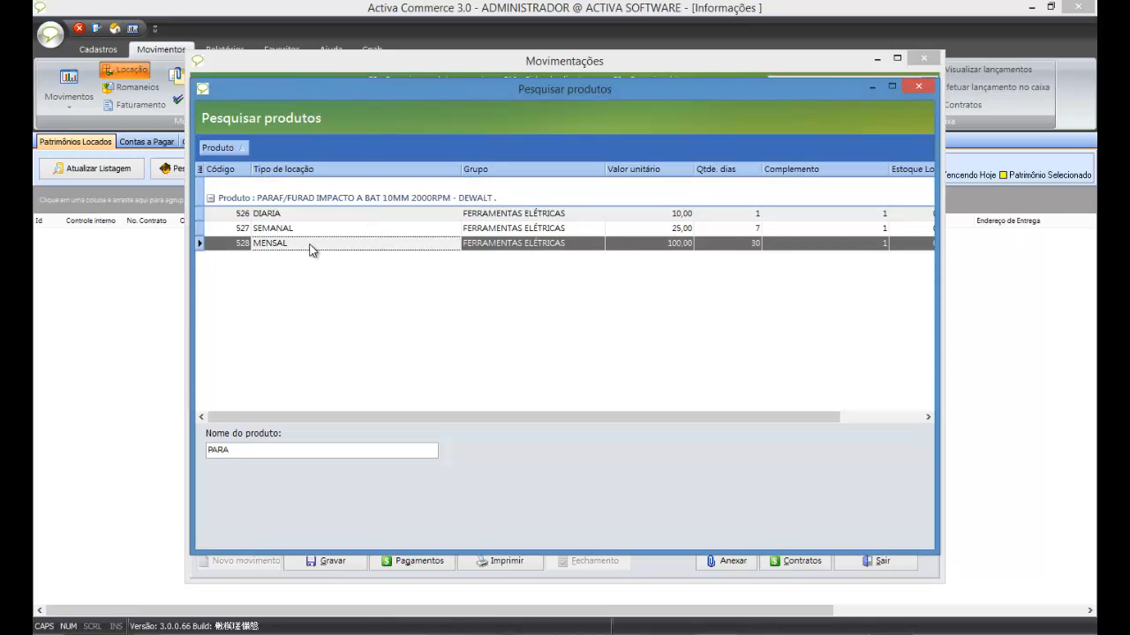
{"action": "double_click", "coordinate": [309, 243]}
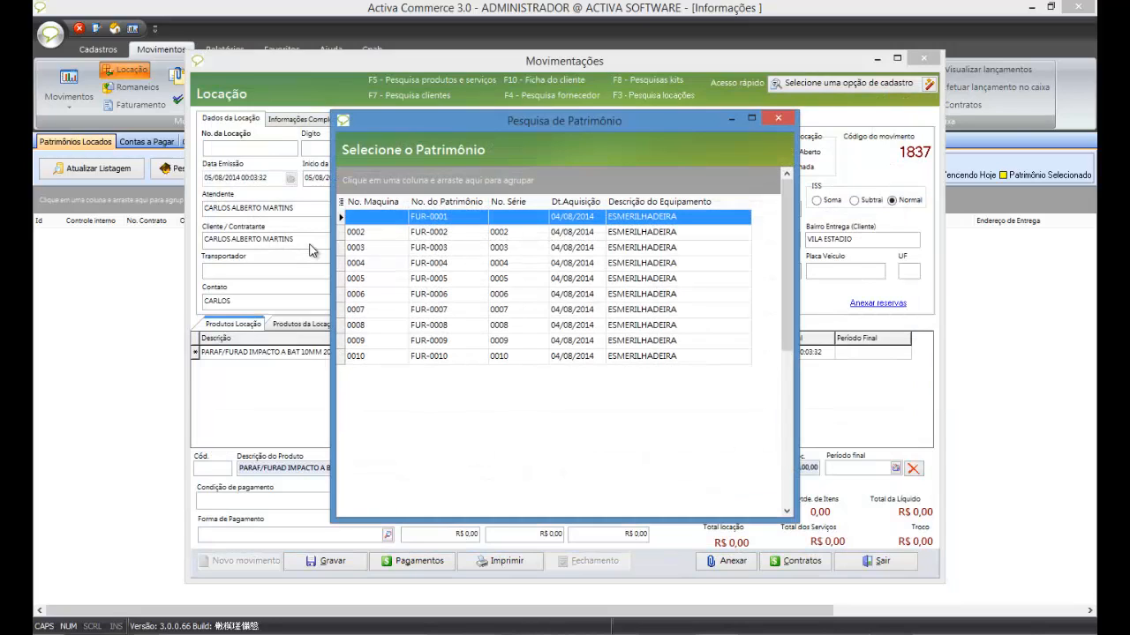
{"action": "key", "text": "Down"}
{"action": "key", "text": "Down"}
{"action": "key", "text": "Down"}
{"action": "key", "text": "Down"}
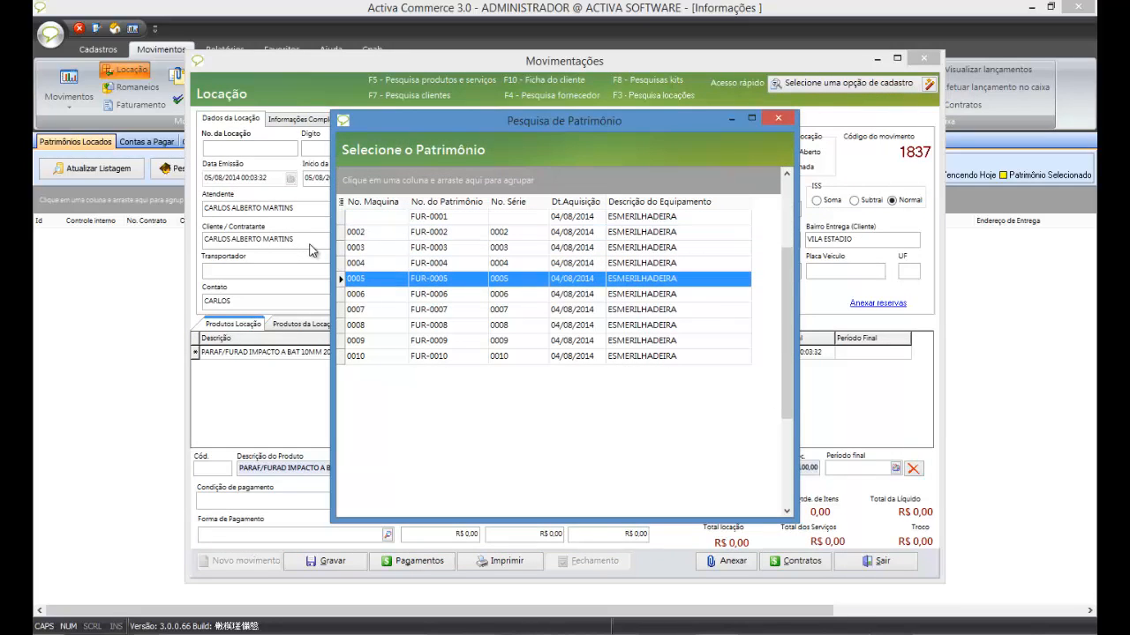
{"action": "key", "text": "Return"}
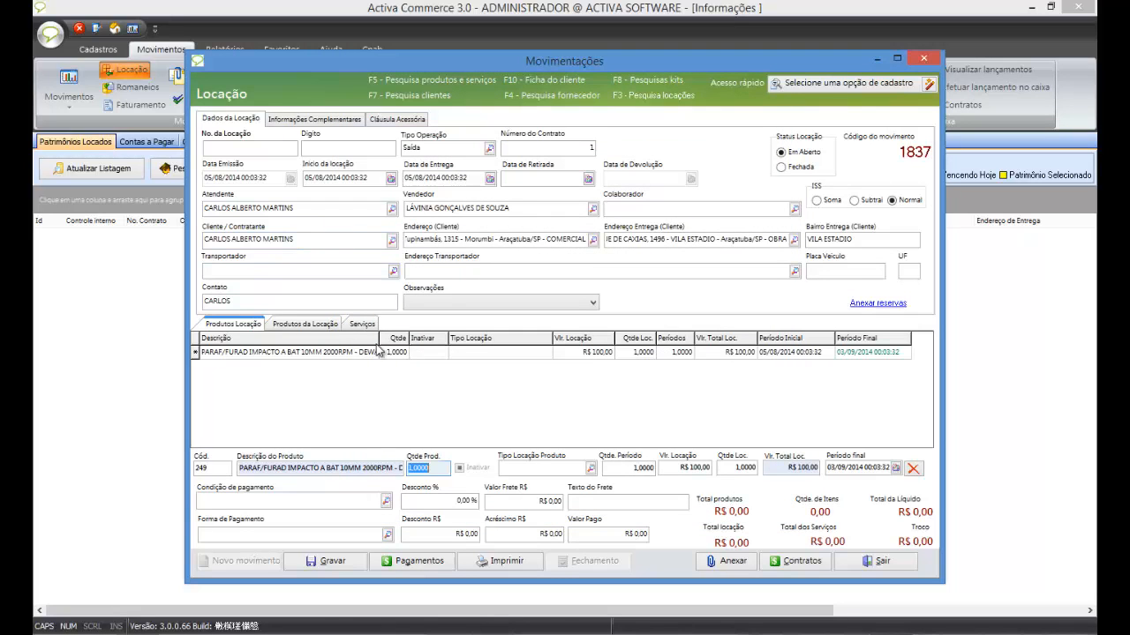
{"action": "left_click_drag", "start_coordinate": [380, 338], "coordinate": [456, 338]}
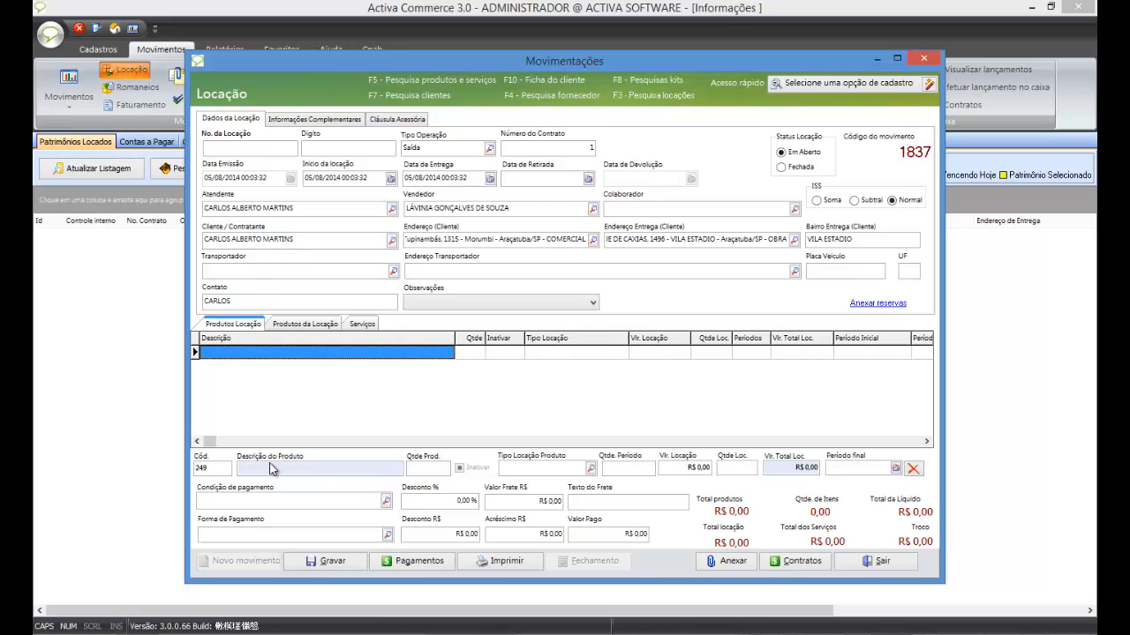
{"action": "left_click", "coordinate": [227, 469]}
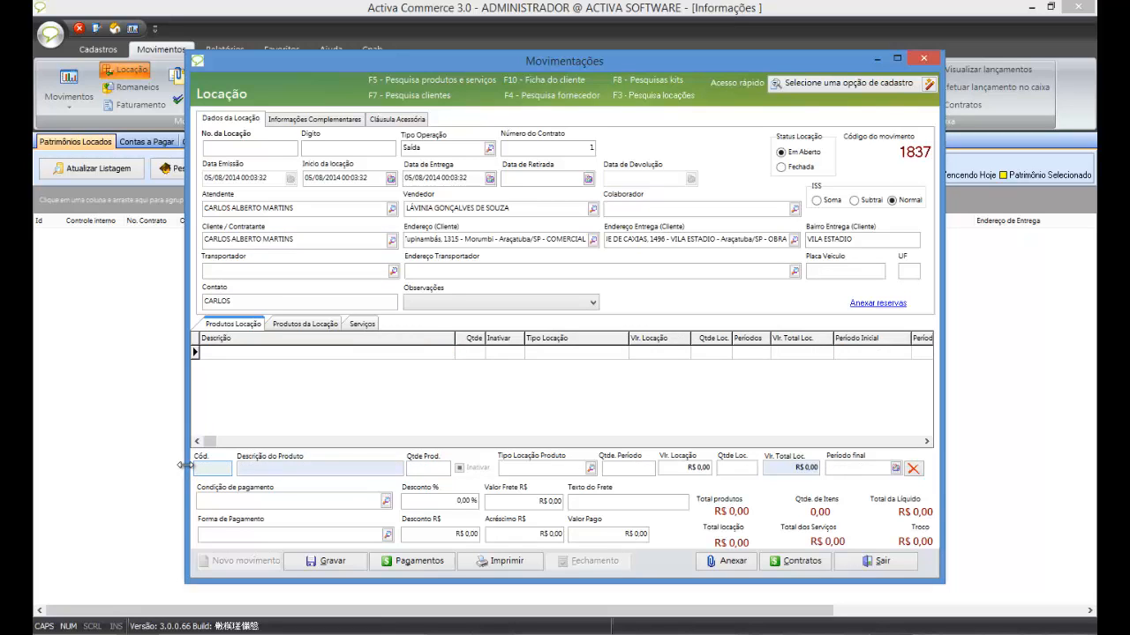
Search 'CONTA' and choose the container's MENSAL option 530 with unit CON-003.
{"action": "key", "text": "F5"}
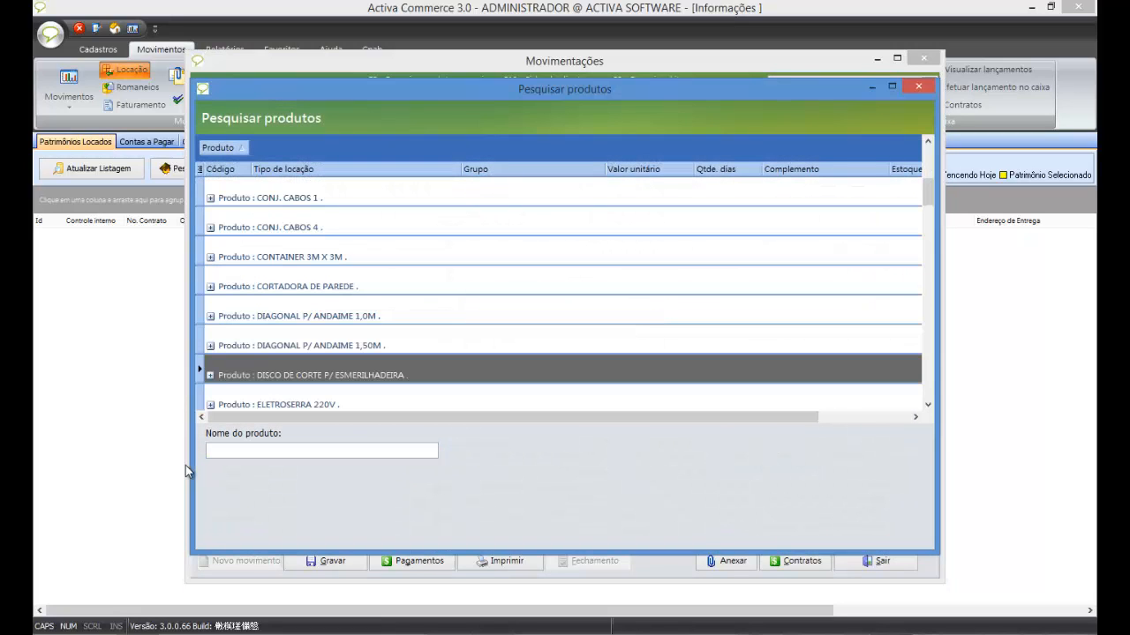
{"action": "left_click", "coordinate": [265, 452]}
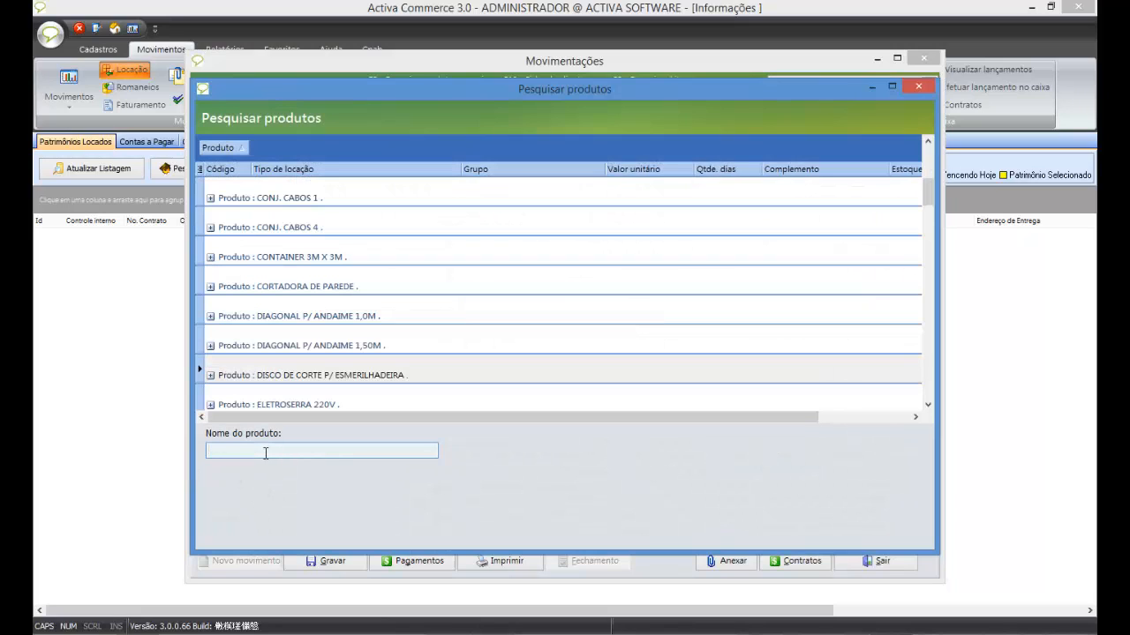
{"action": "type", "text": "CONTA"}
{"action": "key", "text": "Return"}
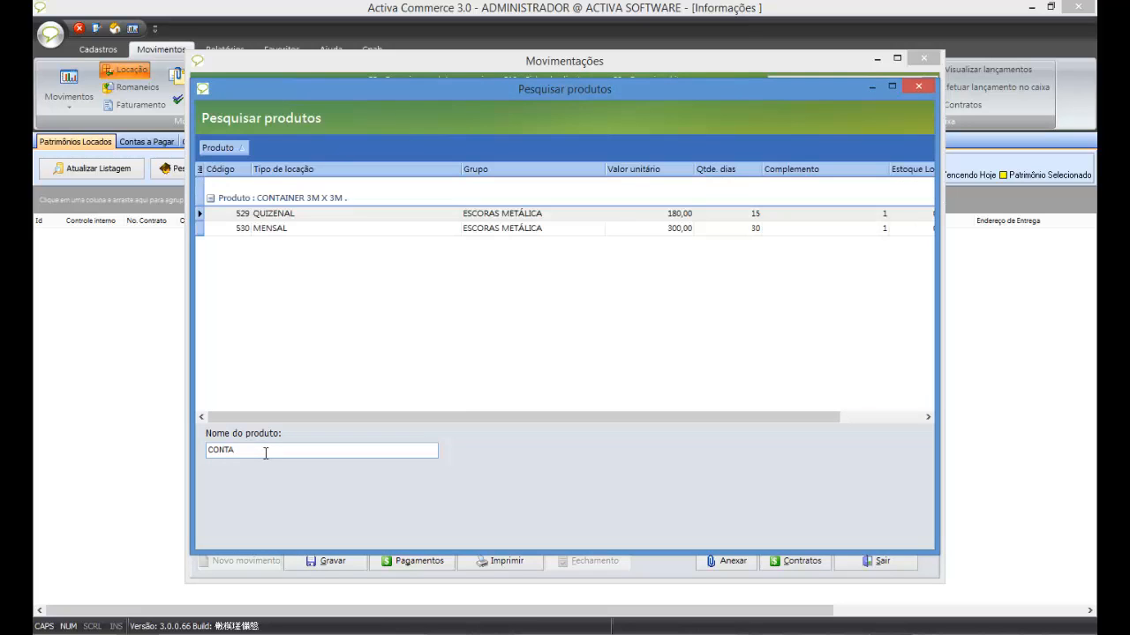
{"action": "key", "text": "Down"}
{"action": "key", "text": "Down"}
{"action": "key", "text": "Return"}
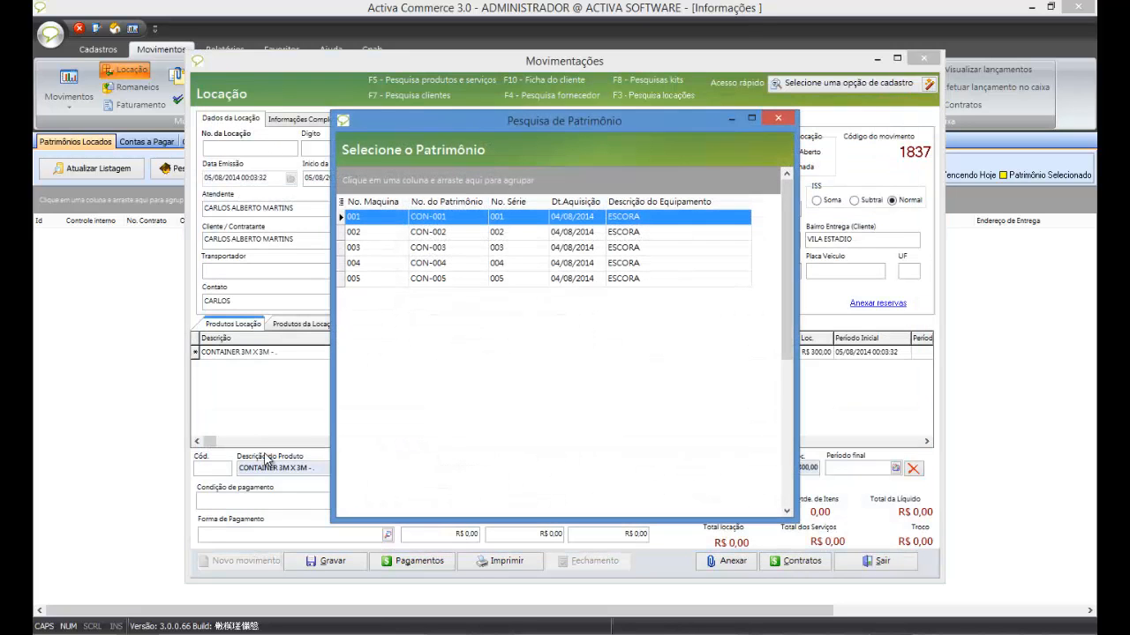
{"action": "key", "text": "Down"}
{"action": "key", "text": "Down"}
{"action": "key", "text": "Return"}
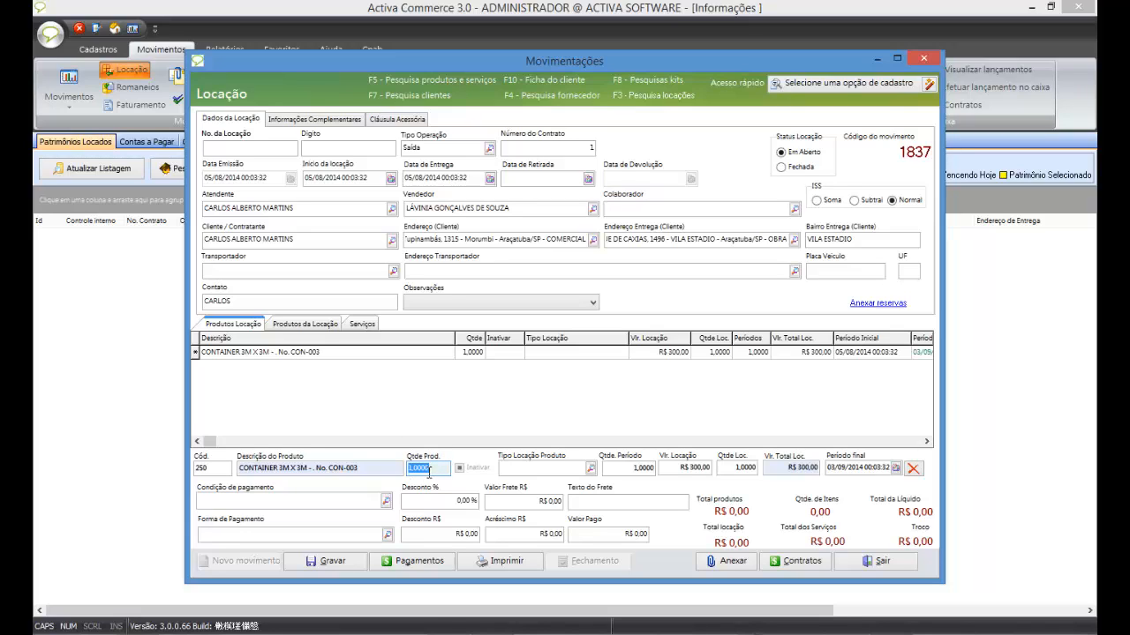
Commit the container MENSAL line at R$ 300,00 to the rental items.
{"action": "key", "text": "Tab"}
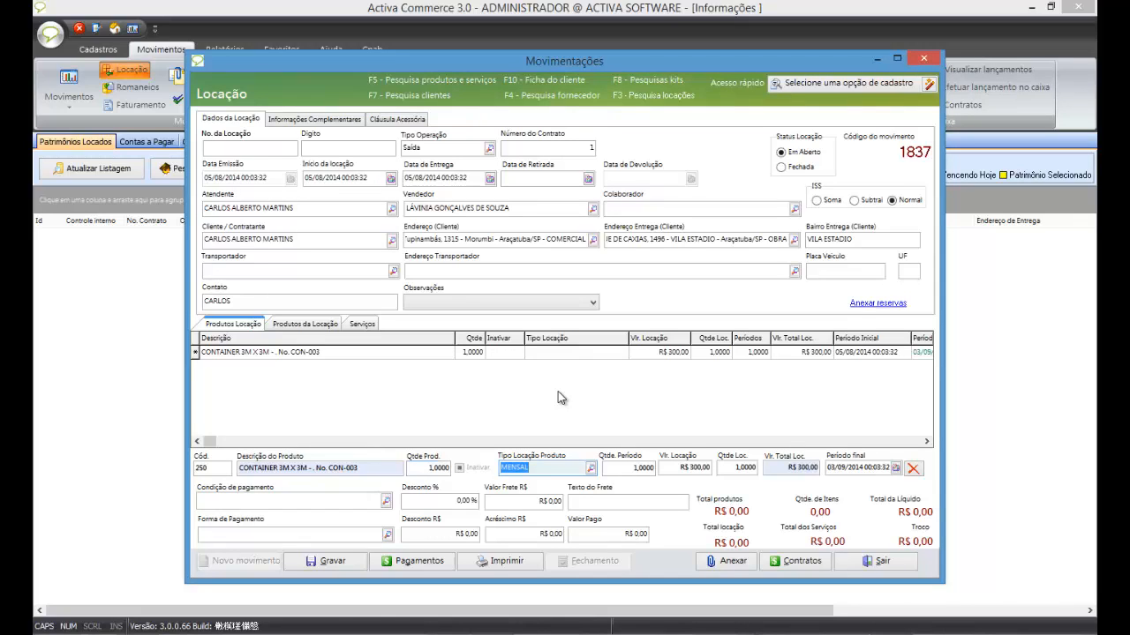
{"action": "key", "text": "Tab"}
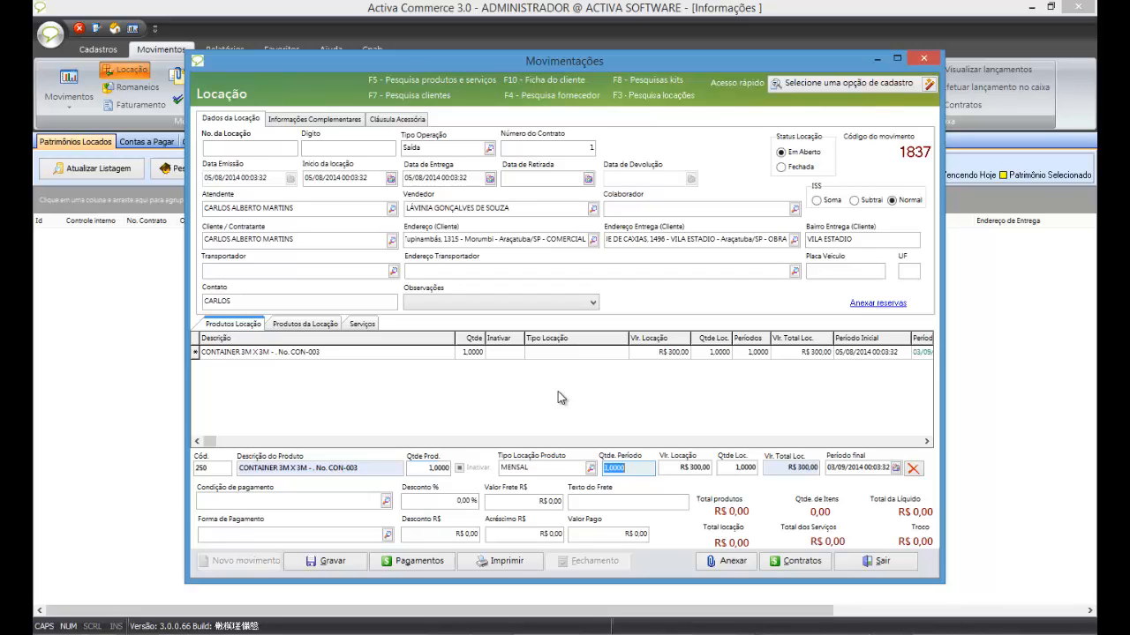
{"action": "key", "text": "Tab"}
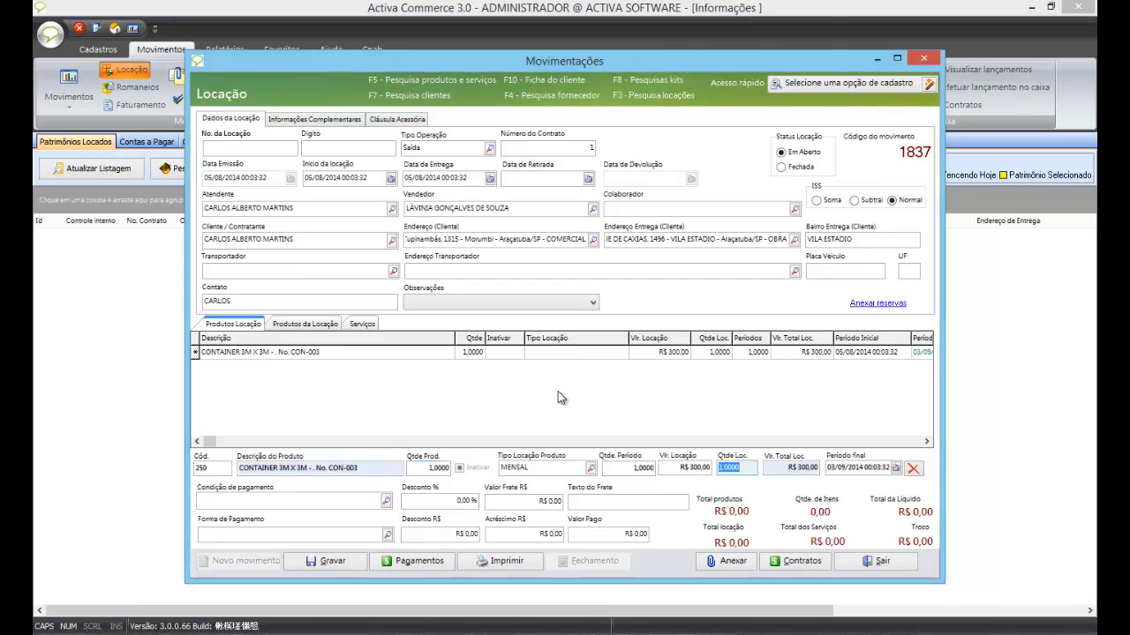
{"action": "key", "text": "Return"}
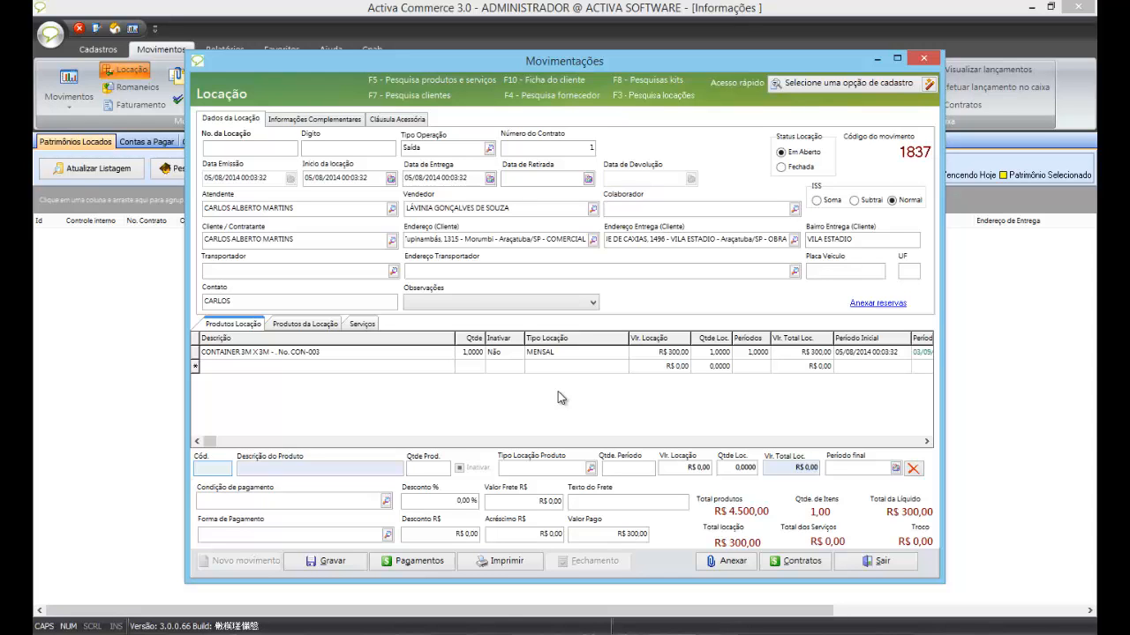
Search products for 'PARA' and add drill unit FUR-0005 with the MENSAL rental option.
{"action": "key", "text": "F5"}
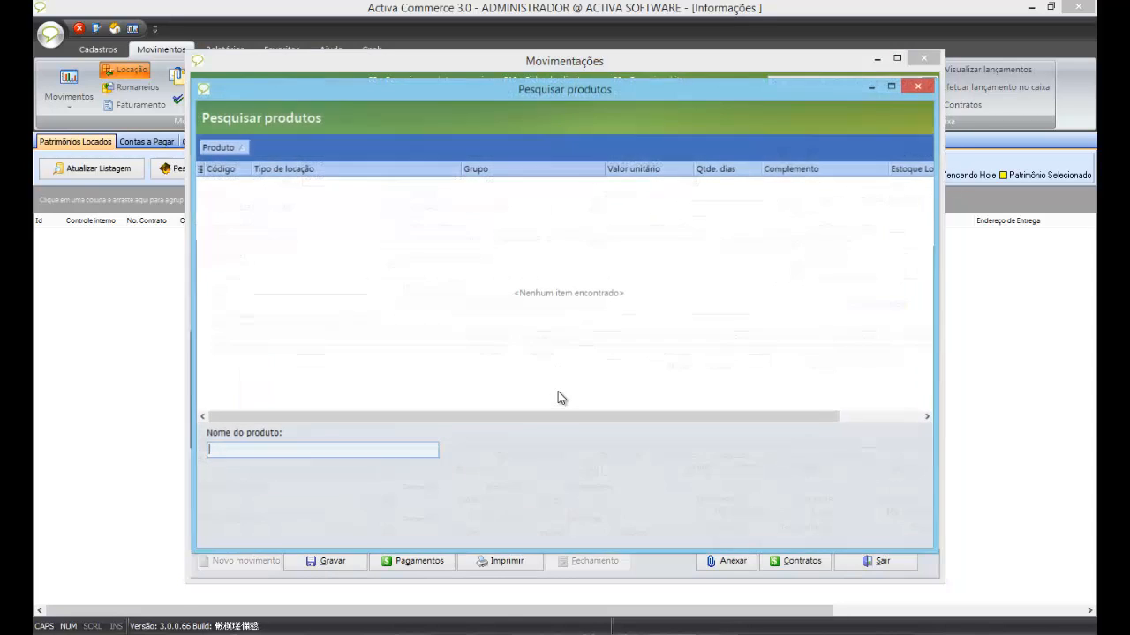
{"action": "key", "text": "Up"}
{"action": "key", "text": "Up"}
{"action": "key", "text": "Up"}
{"action": "key", "text": "Up"}
{"action": "key", "text": "Up"}
{"action": "key", "text": "Up"}
{"action": "key", "text": "Up"}
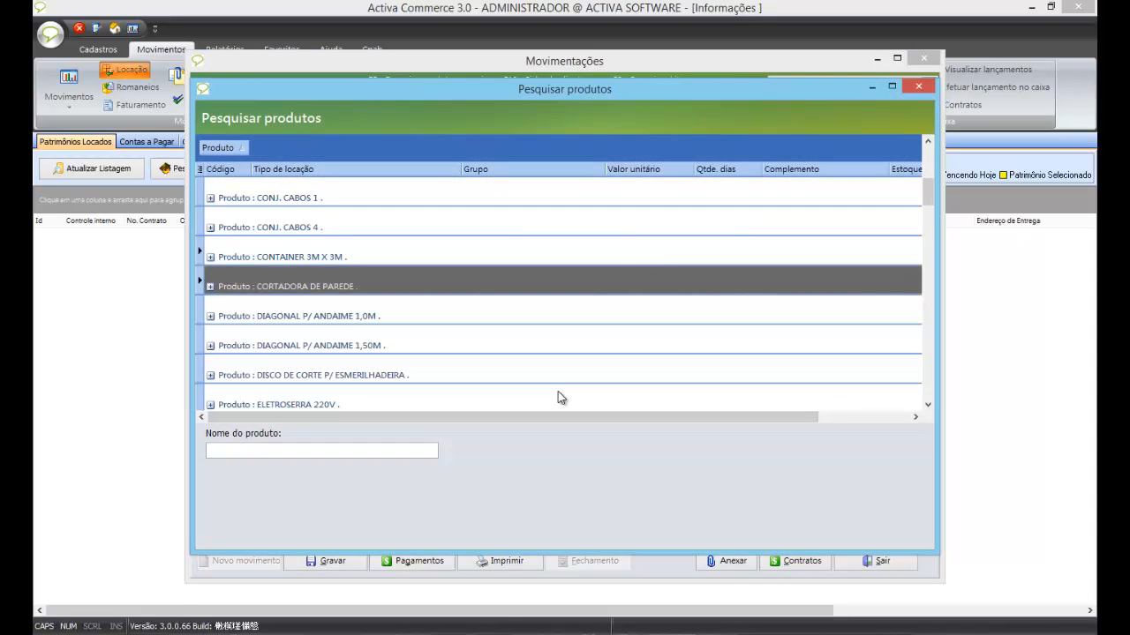
{"action": "left_click", "coordinate": [388, 451]}
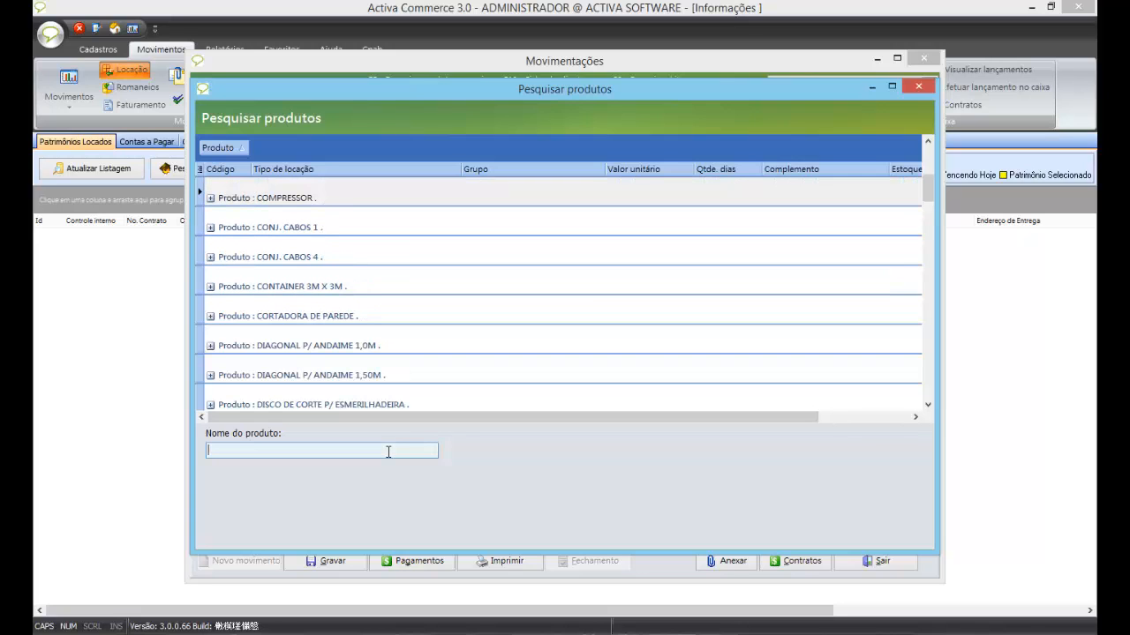
{"action": "type", "text": "PARA"}
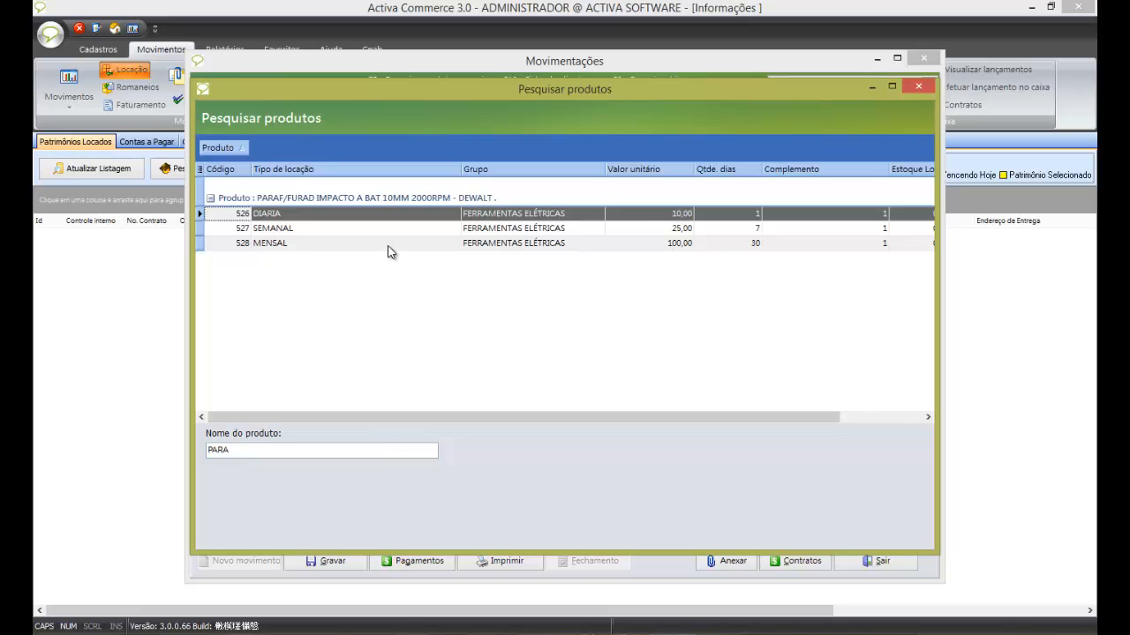
{"action": "double_click", "coordinate": [391, 244]}
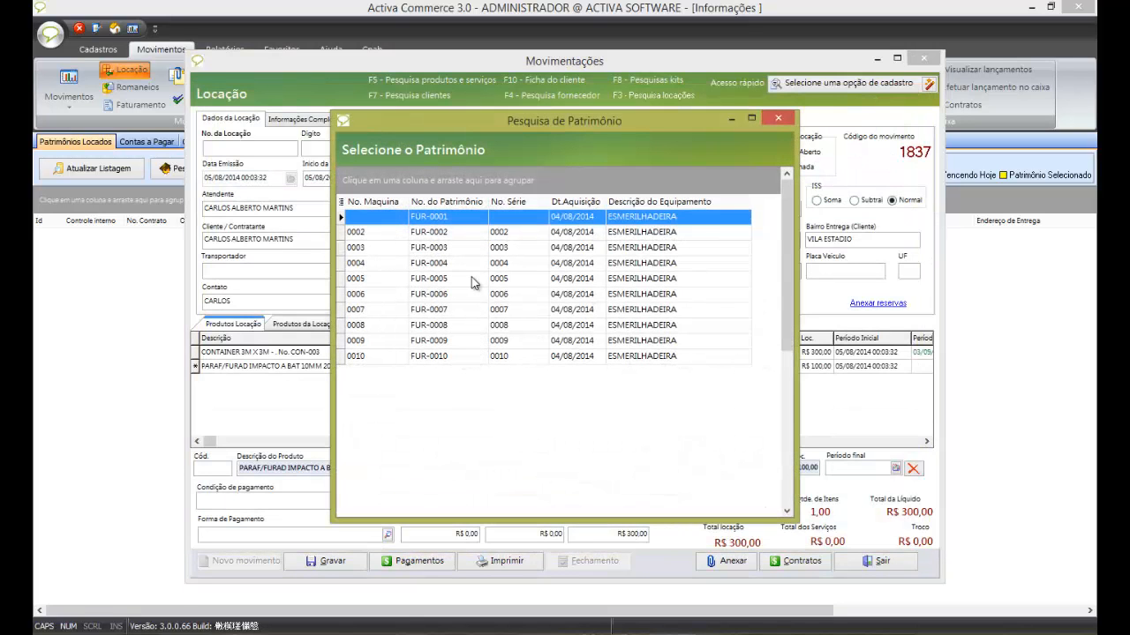
{"action": "left_click", "coordinate": [510, 282]}
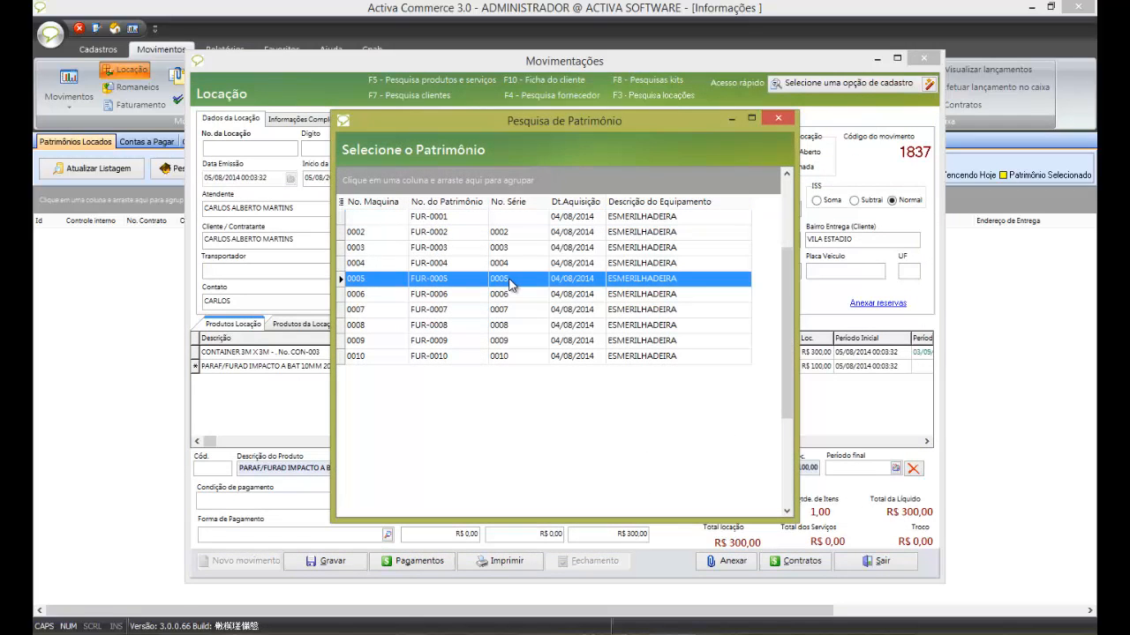
{"action": "double_click", "coordinate": [510, 281]}
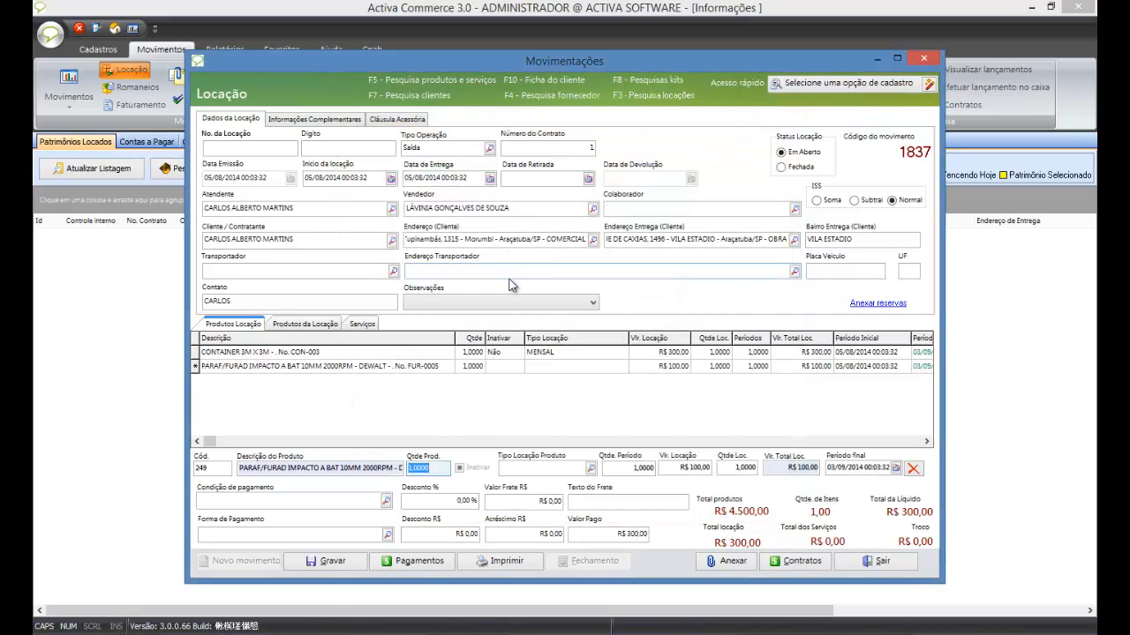
Commit the FUR-0005 drill line at R$ 100,00, bringing the rental total to R$ 400,00.
{"action": "key", "text": "Tab"}
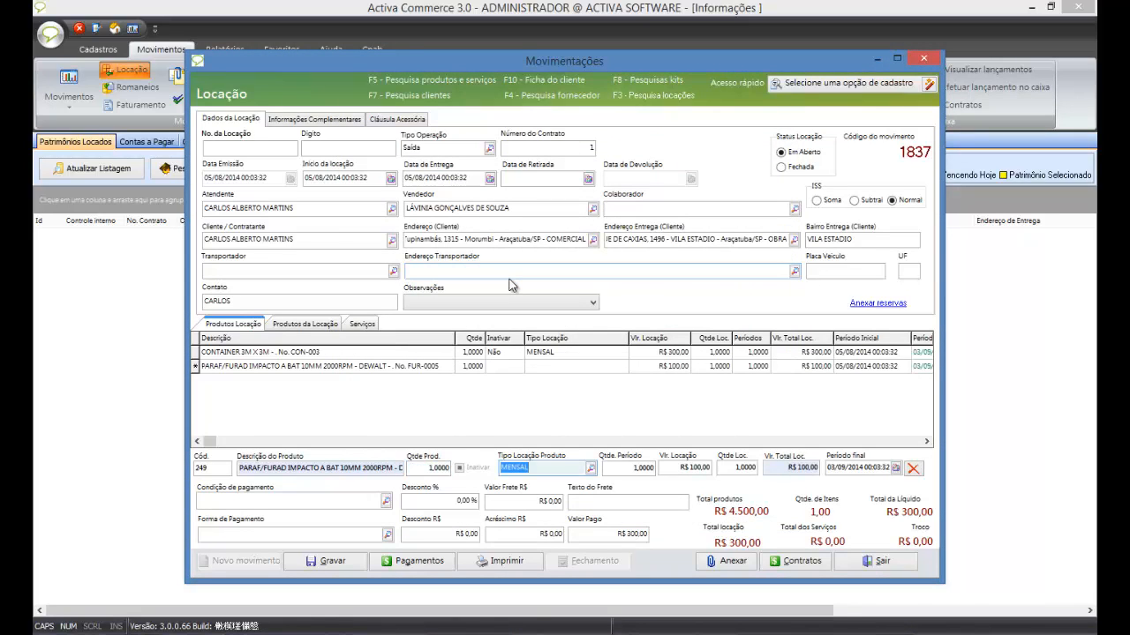
{"action": "key", "text": "Tab"}
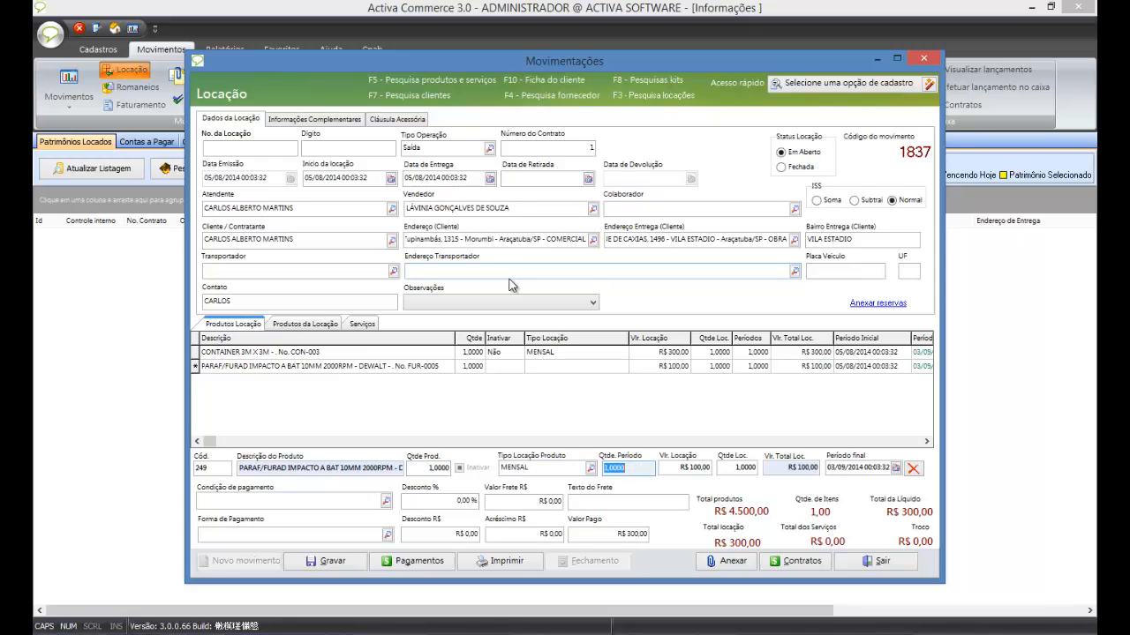
{"action": "key", "text": "Tab"}
{"action": "key", "text": "Tab"}
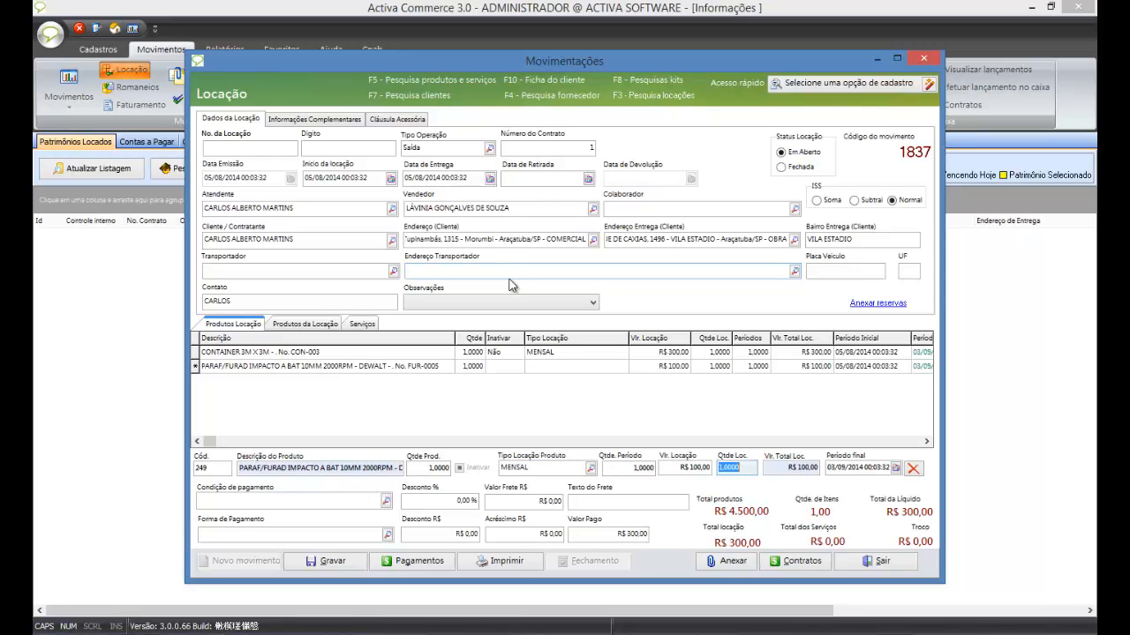
{"action": "key", "text": "Tab"}
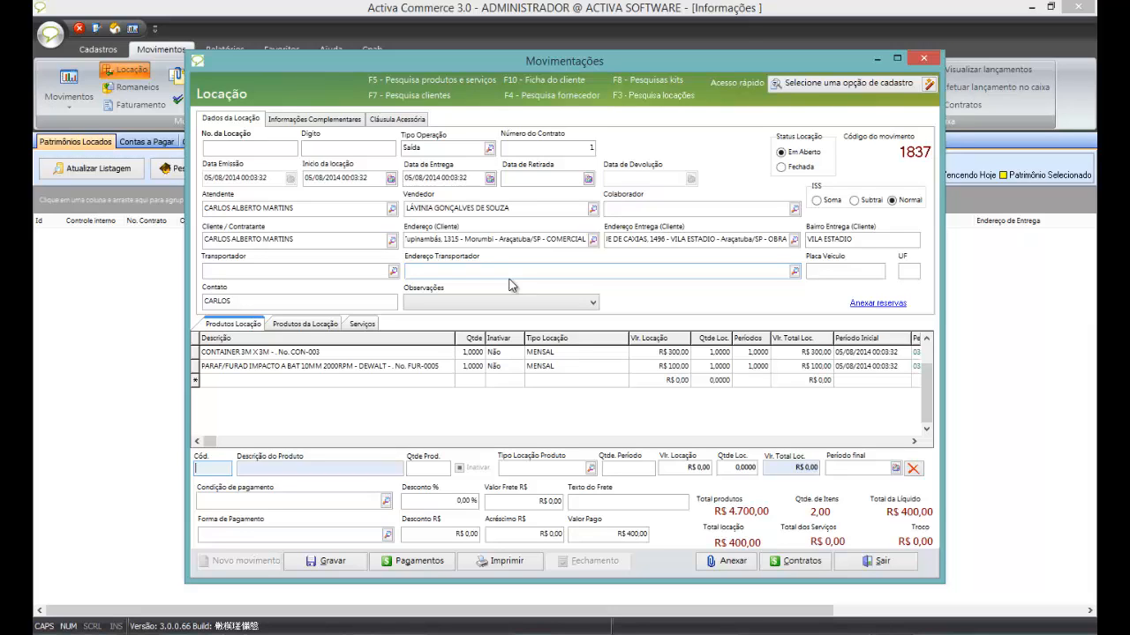
{"action": "key", "text": "Up"}
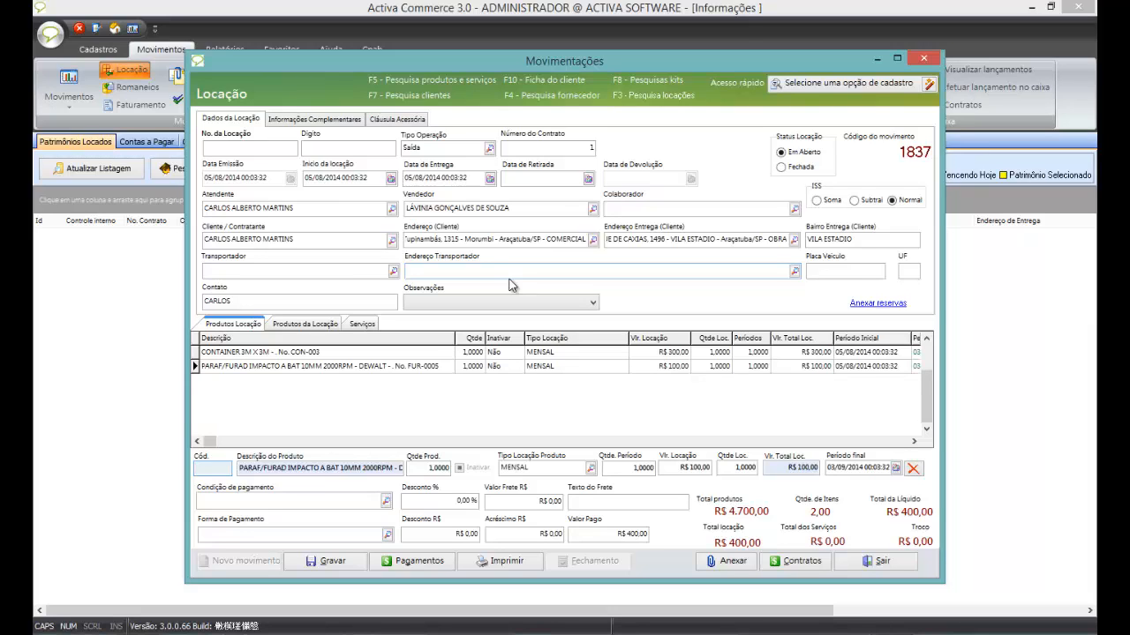
{"action": "key", "text": "Return"}
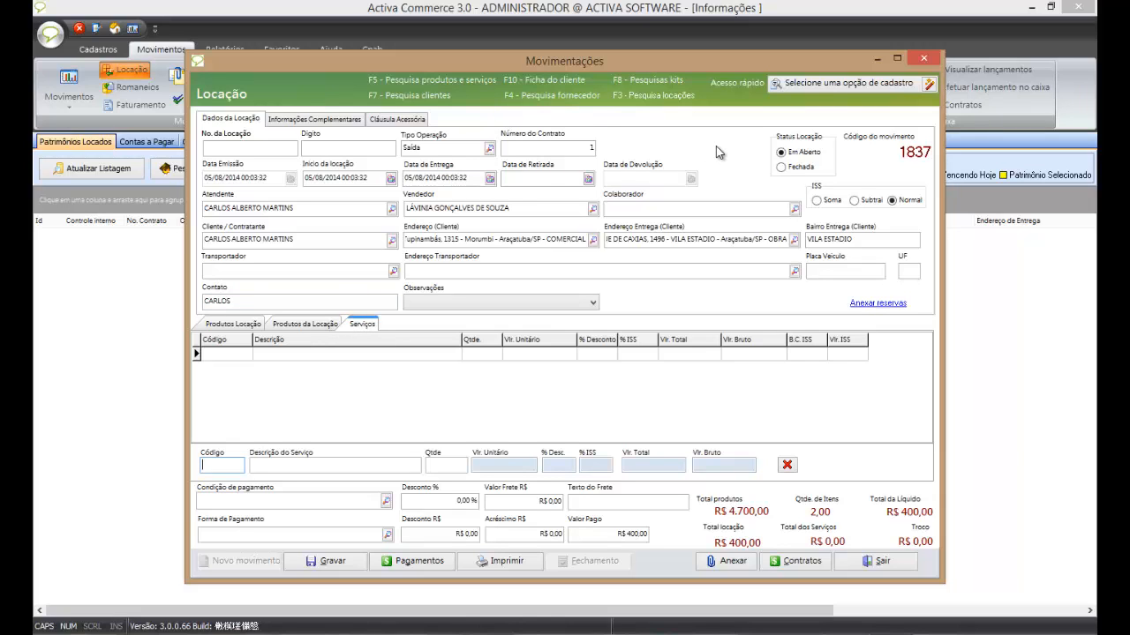
Choose 1ª/30/60 as the rental's payment condition, giving three installments.
{"action": "key", "text": "Return"}
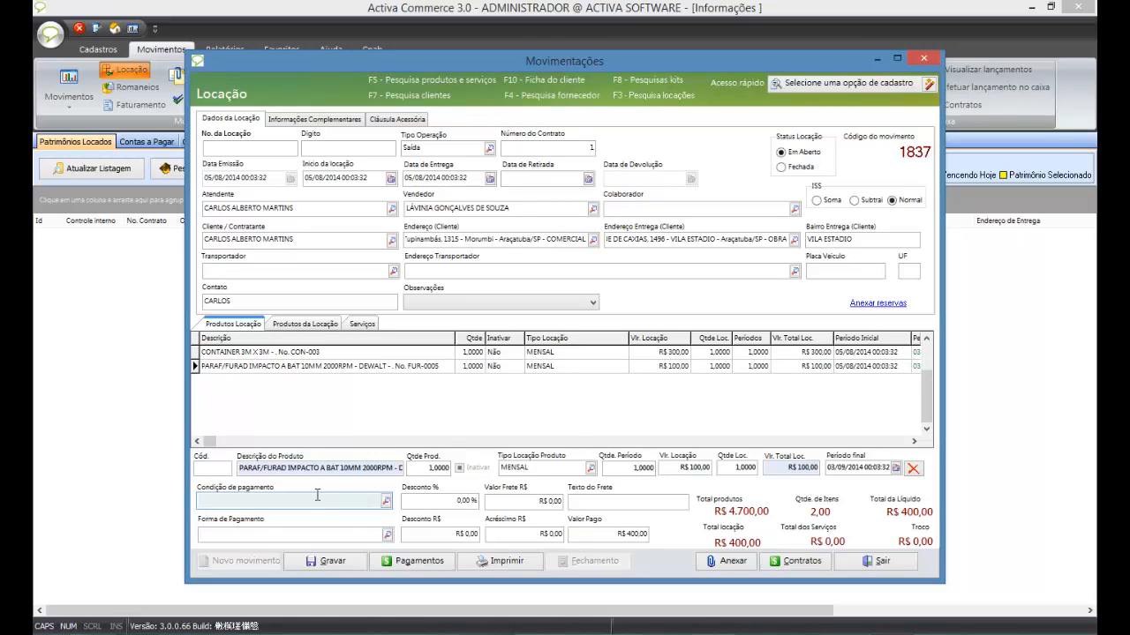
{"action": "left_click", "coordinate": [386, 501]}
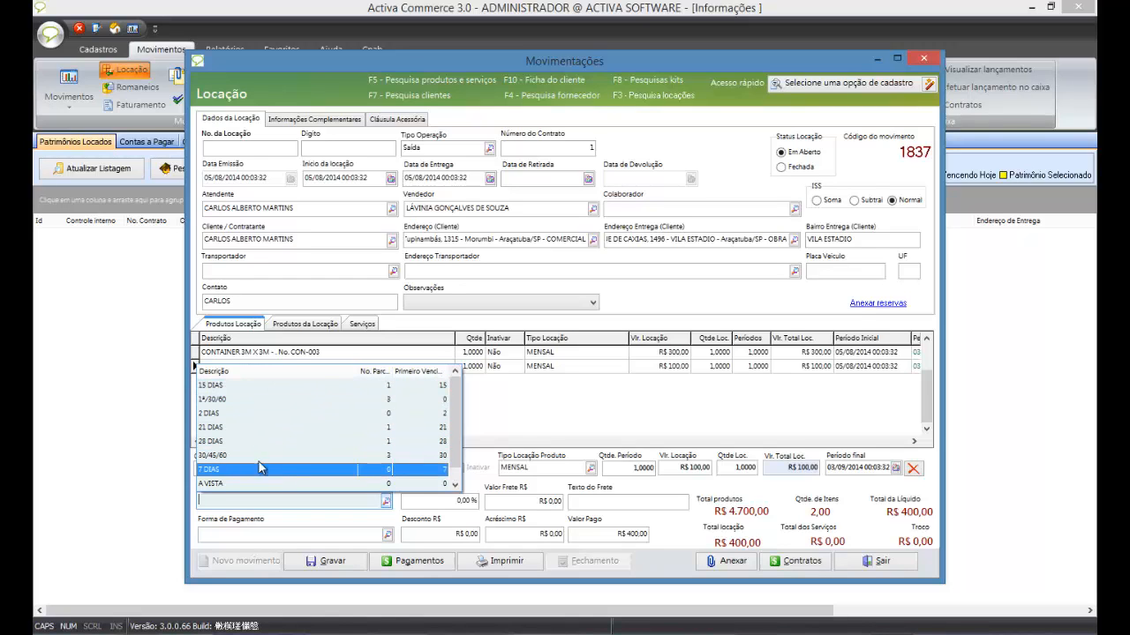
{"action": "left_click", "coordinate": [235, 399]}
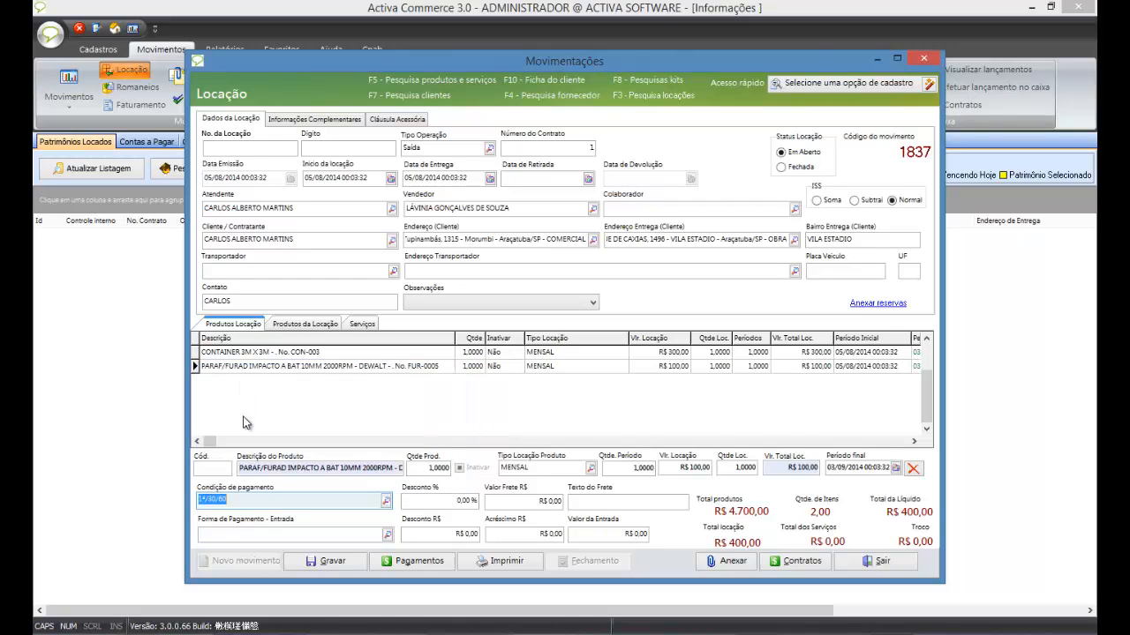
Select BOLETO BANCÁRIO as the entry payment form, with the entry amount left at R$ 0,00.
{"action": "left_click", "coordinate": [386, 537]}
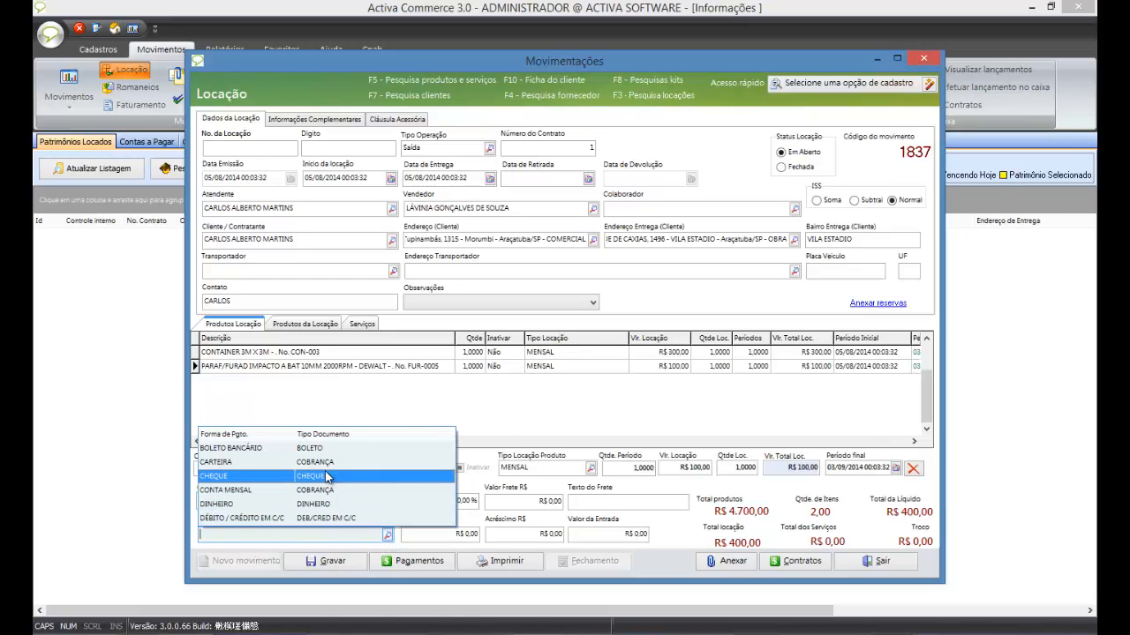
{"action": "left_click", "coordinate": [327, 448]}
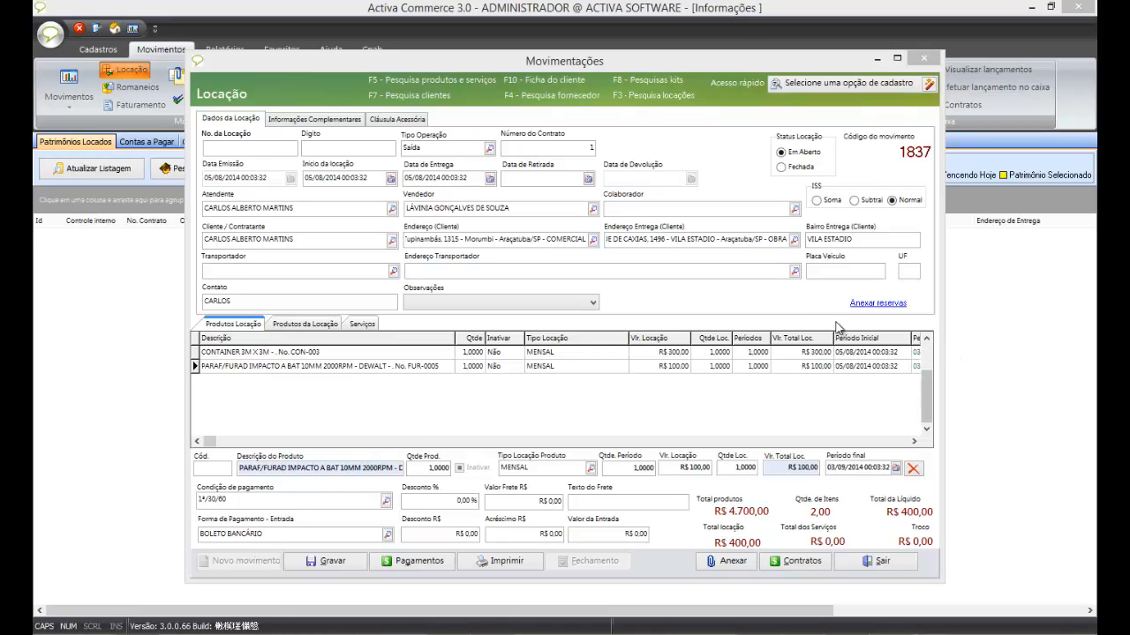
{"action": "left_click", "coordinate": [429, 55]}
{"action": "left_click", "coordinate": [529, 71]}
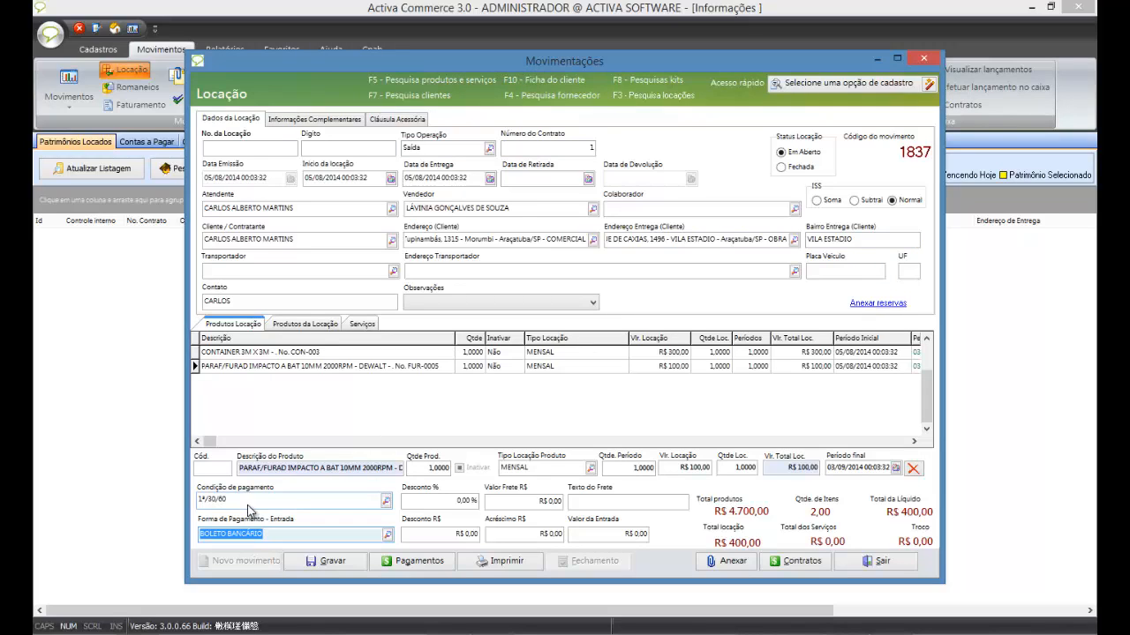
{"action": "left_click", "coordinate": [272, 533]}
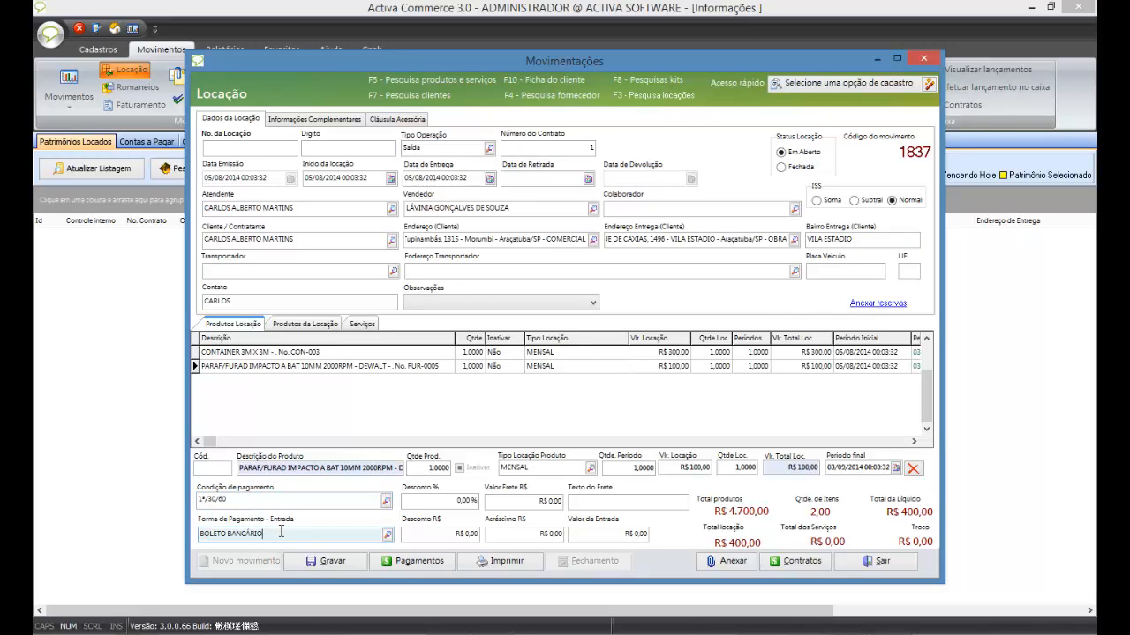
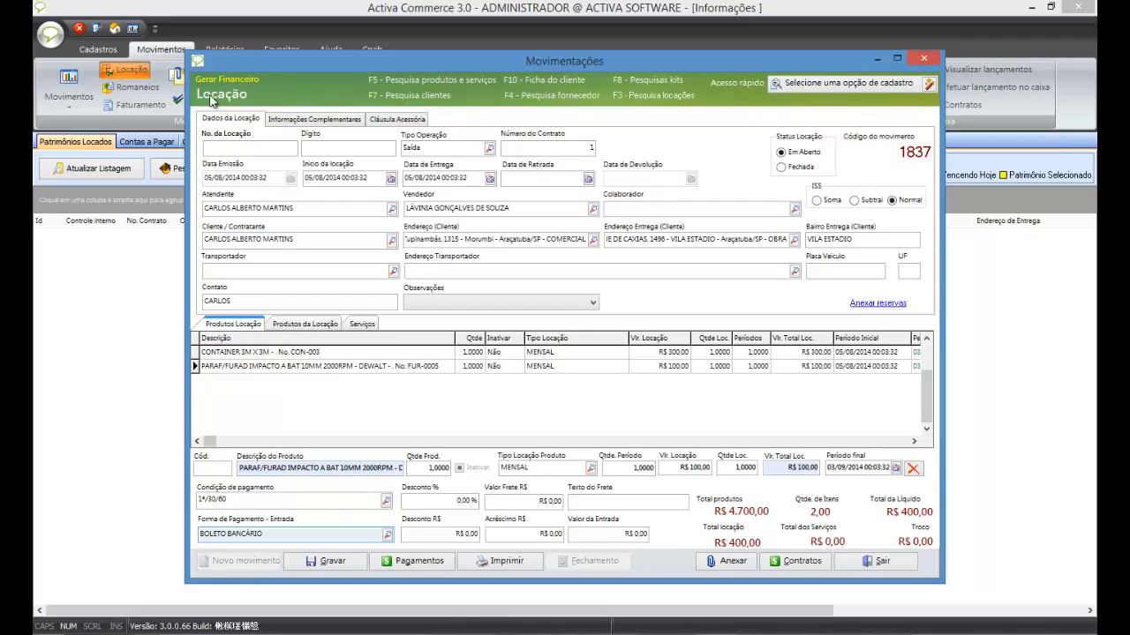
Save rental 573, set installment 1's due date to 06/08/2014, and confirm the three-installment schedule.
{"action": "left_click", "coordinate": [334, 565]}
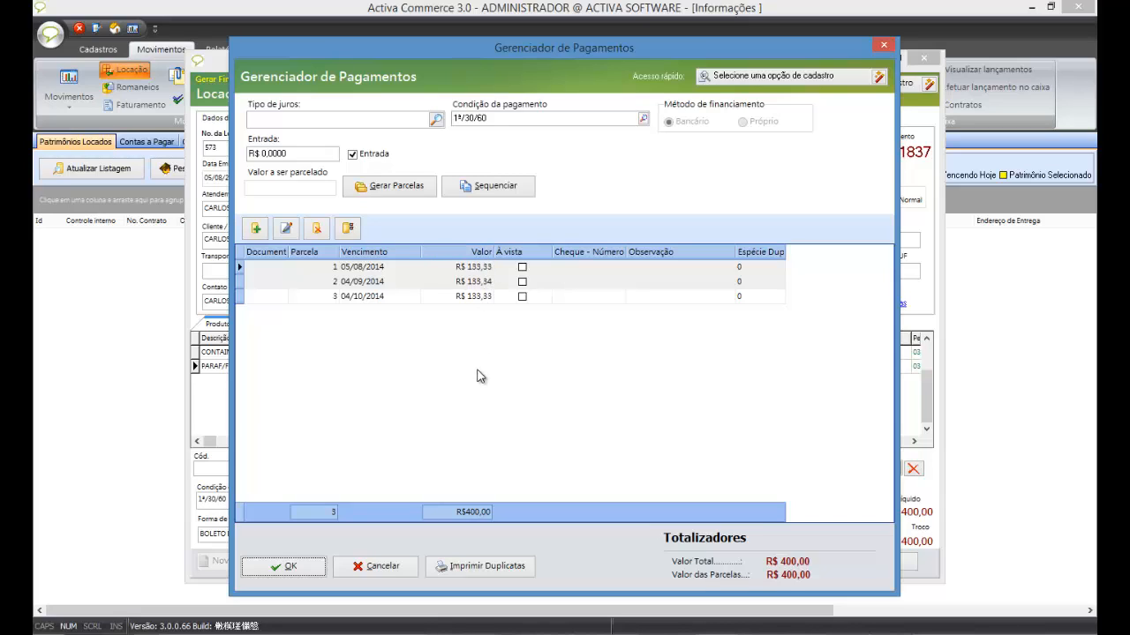
{"action": "double_click", "coordinate": [385, 270]}
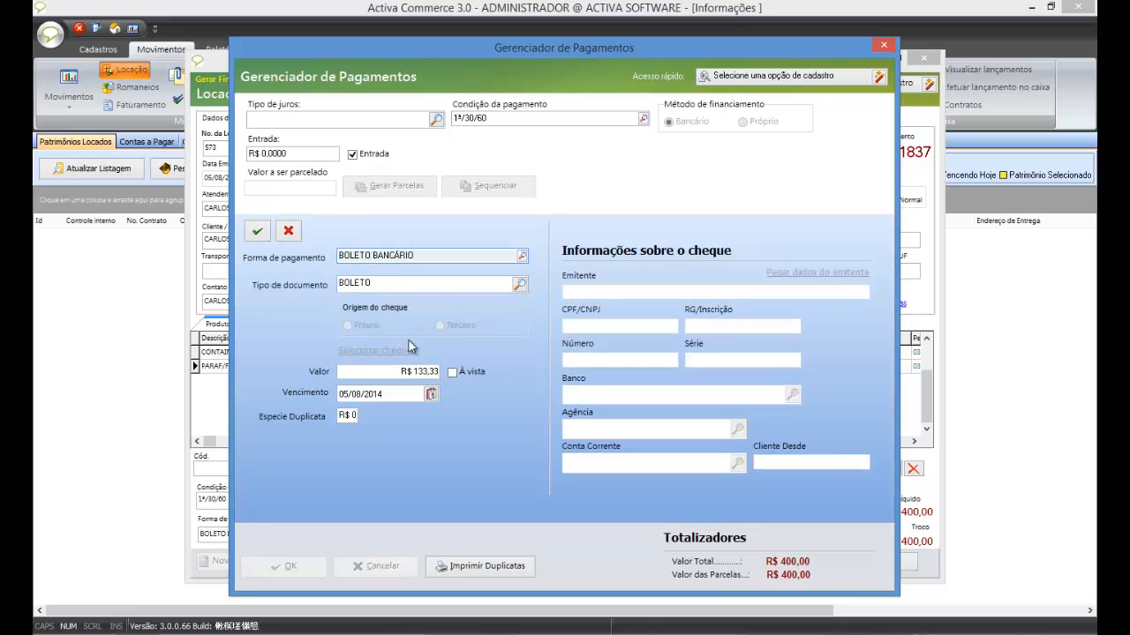
{"action": "left_click", "coordinate": [431, 395]}
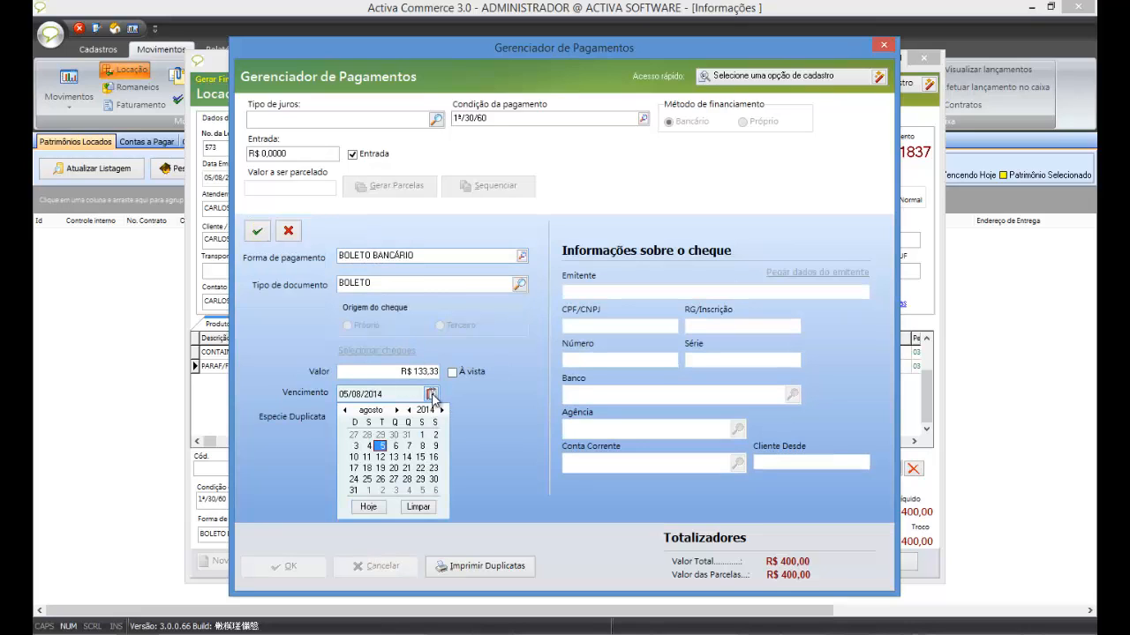
{"action": "left_click", "coordinate": [393, 444]}
{"action": "left_click", "coordinate": [409, 371]}
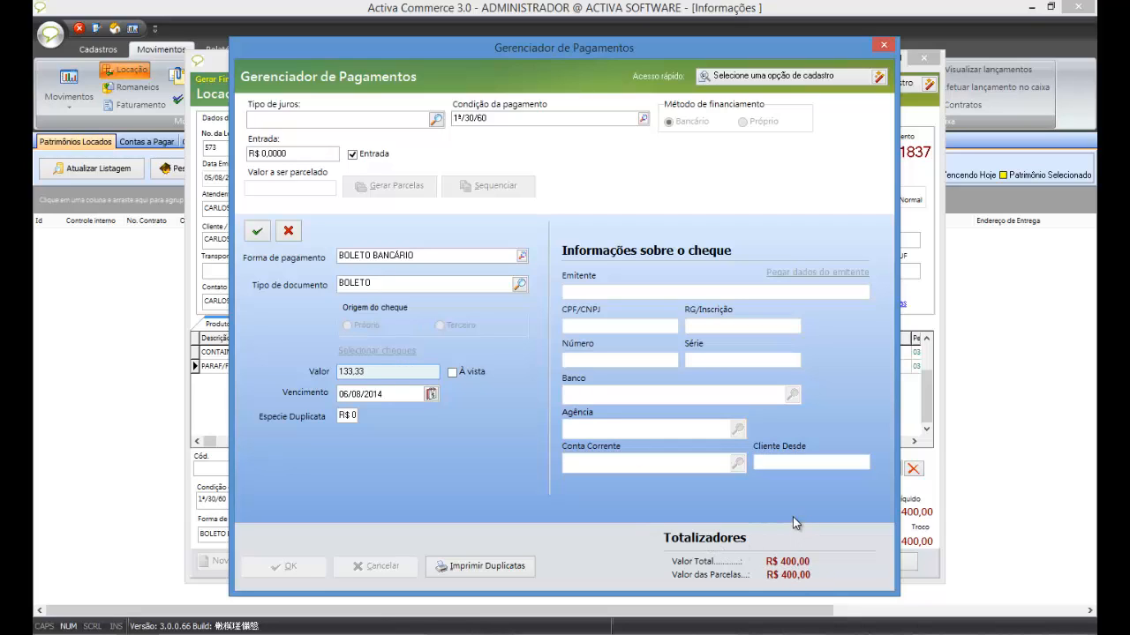
{"action": "left_click", "coordinate": [256, 230]}
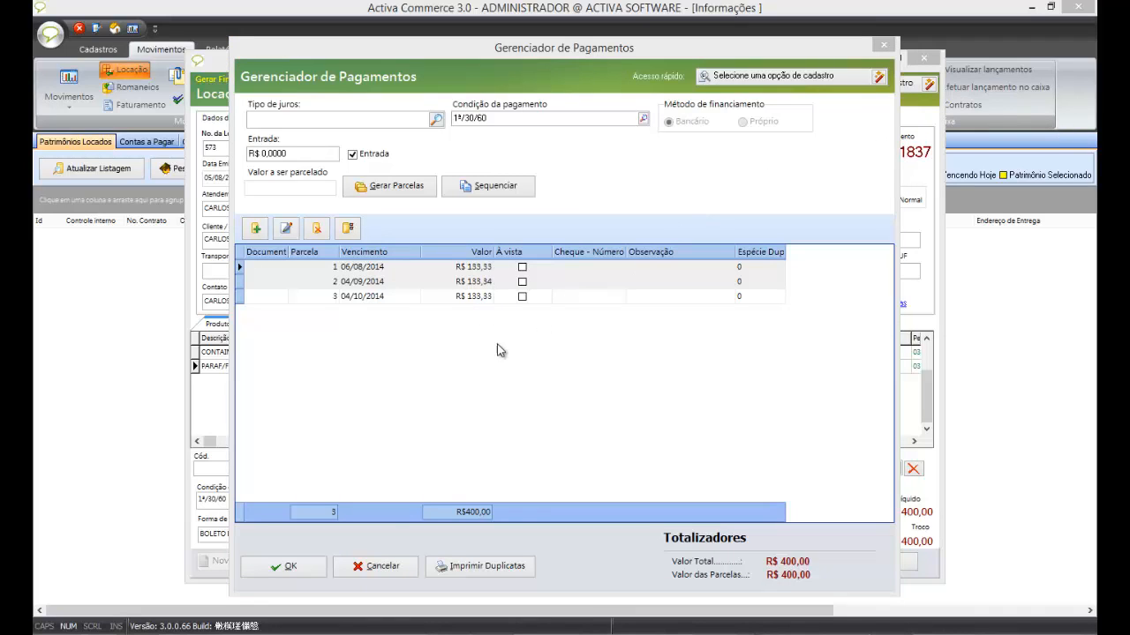
{"action": "left_click", "coordinate": [301, 565]}
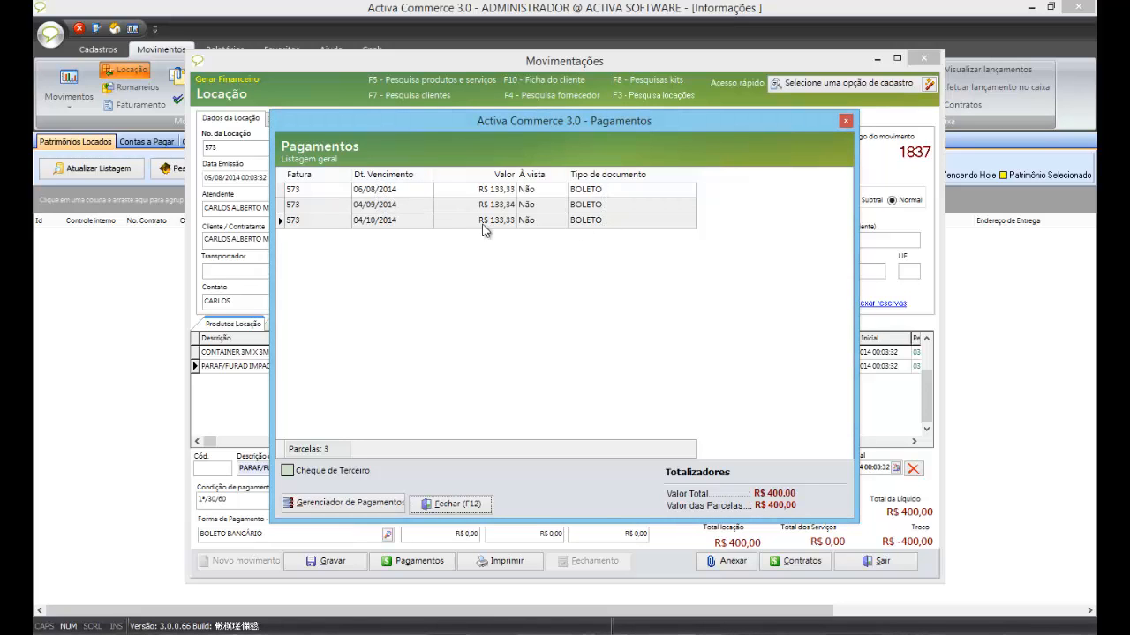
Confirm posting rental 573 as a movement and open Impressão de Documentos for it.
{"action": "left_click", "coordinate": [450, 504]}
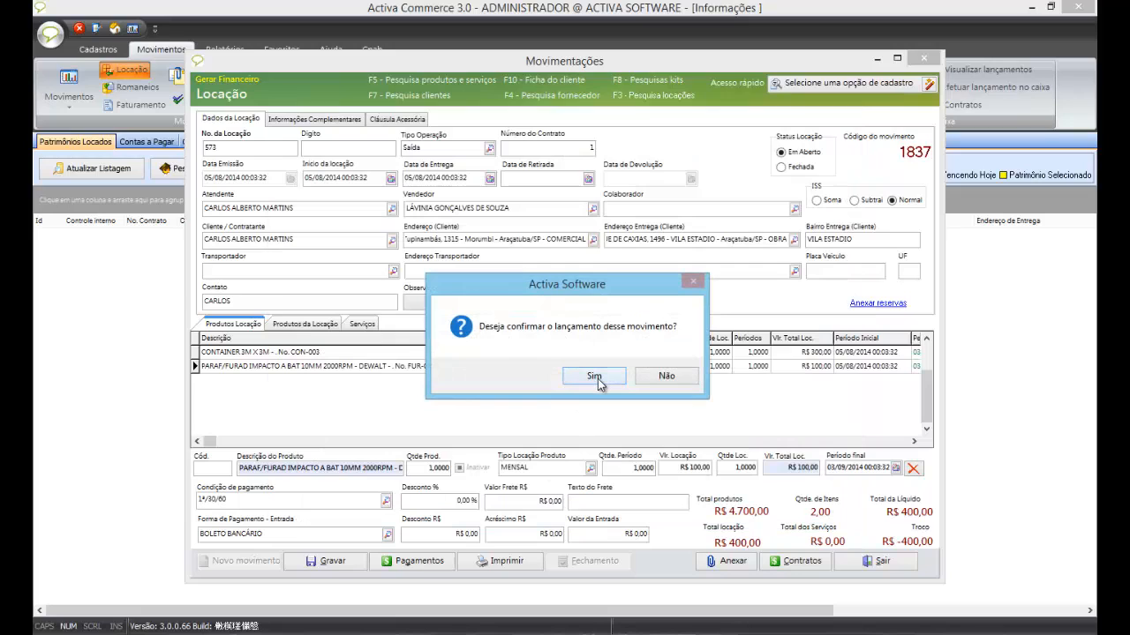
{"action": "left_click", "coordinate": [596, 379]}
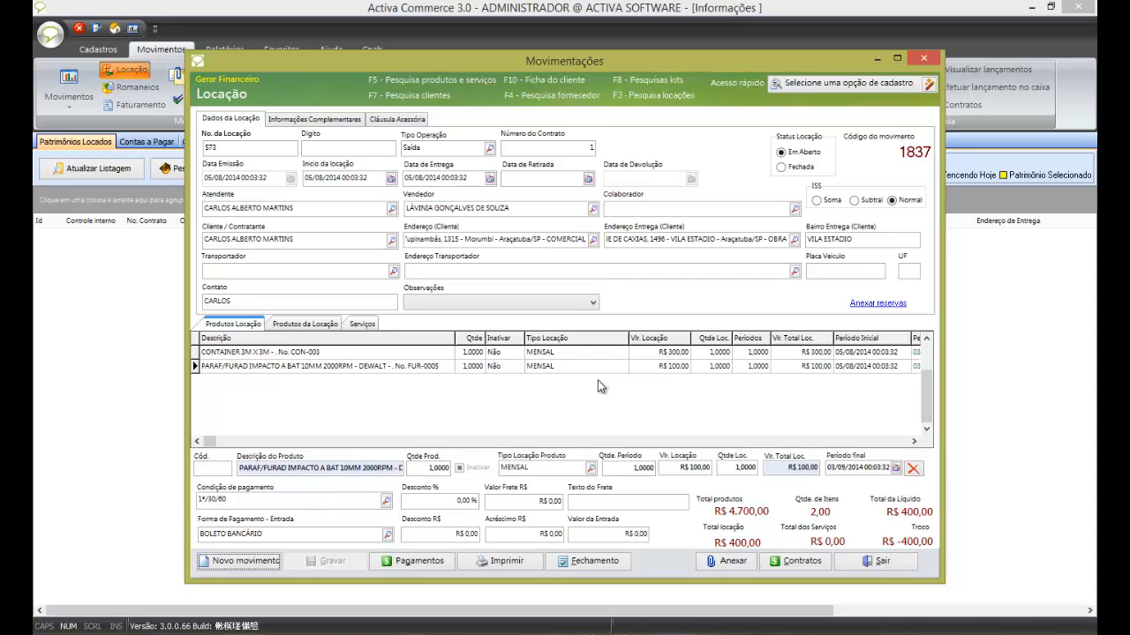
{"action": "left_click", "coordinate": [501, 565]}
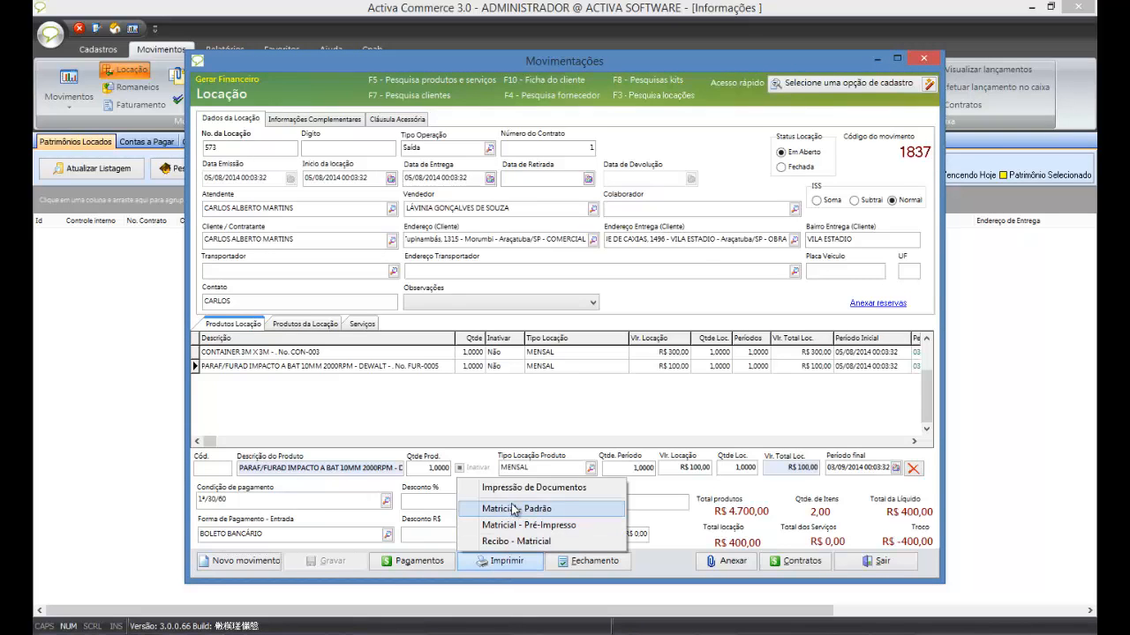
{"action": "left_click", "coordinate": [518, 490]}
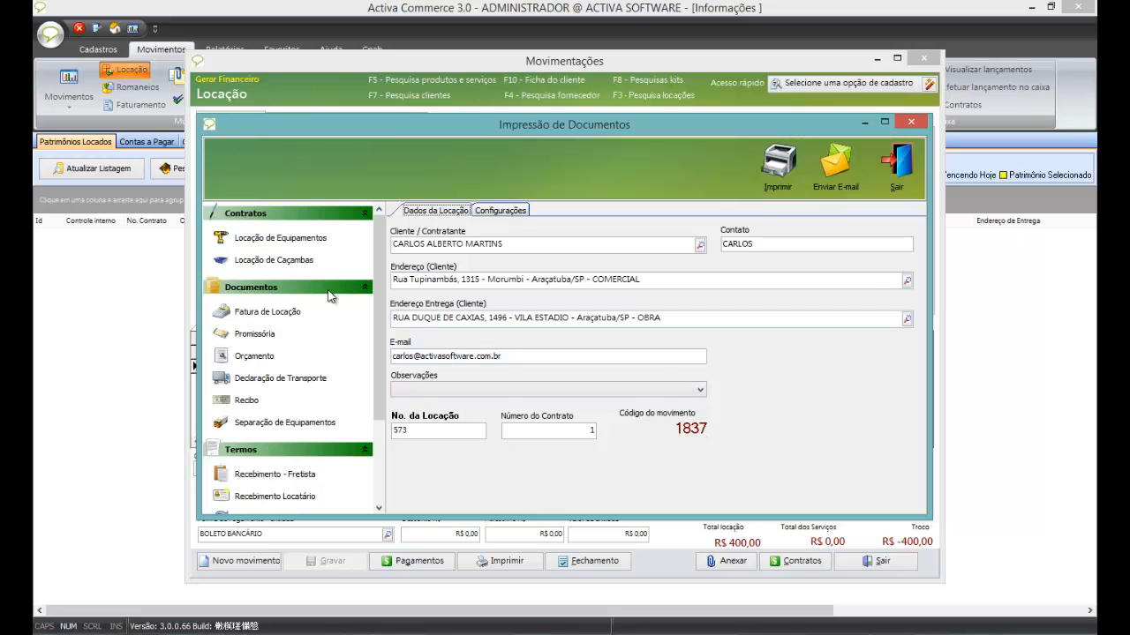
Preview the Locação de Equipamentos contract Nº 573 through its promissory note, clauses and signatures.
{"action": "left_click", "coordinate": [293, 244]}
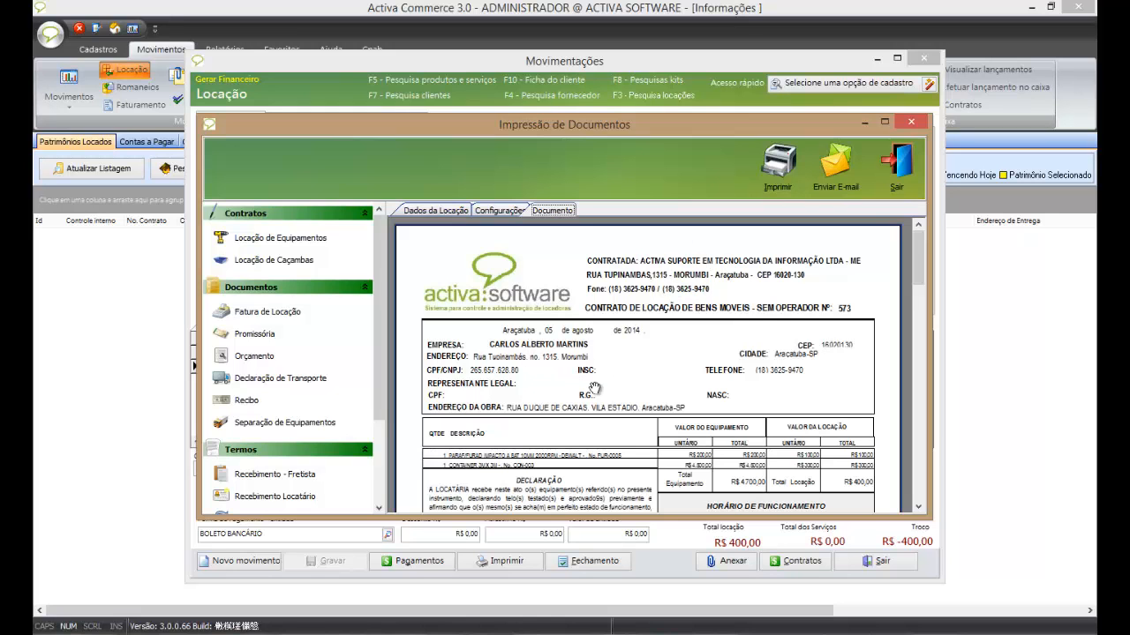
{"action": "left_click_drag", "start_coordinate": [914, 254], "coordinate": [923, 324]}
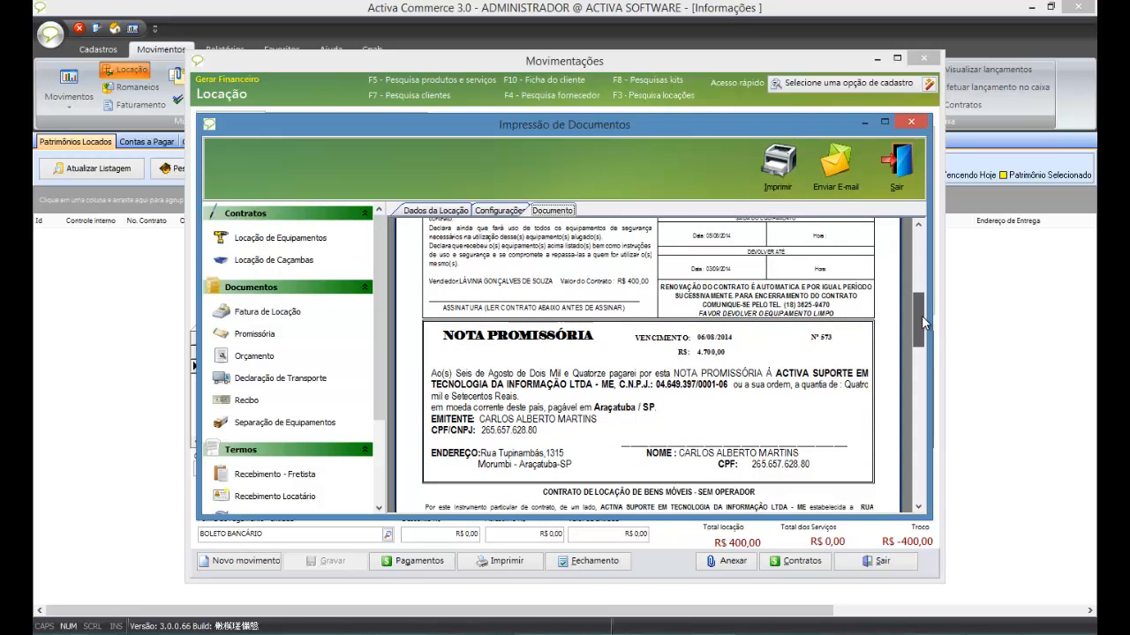
{"action": "left_click_drag", "start_coordinate": [921, 318], "coordinate": [919, 318]}
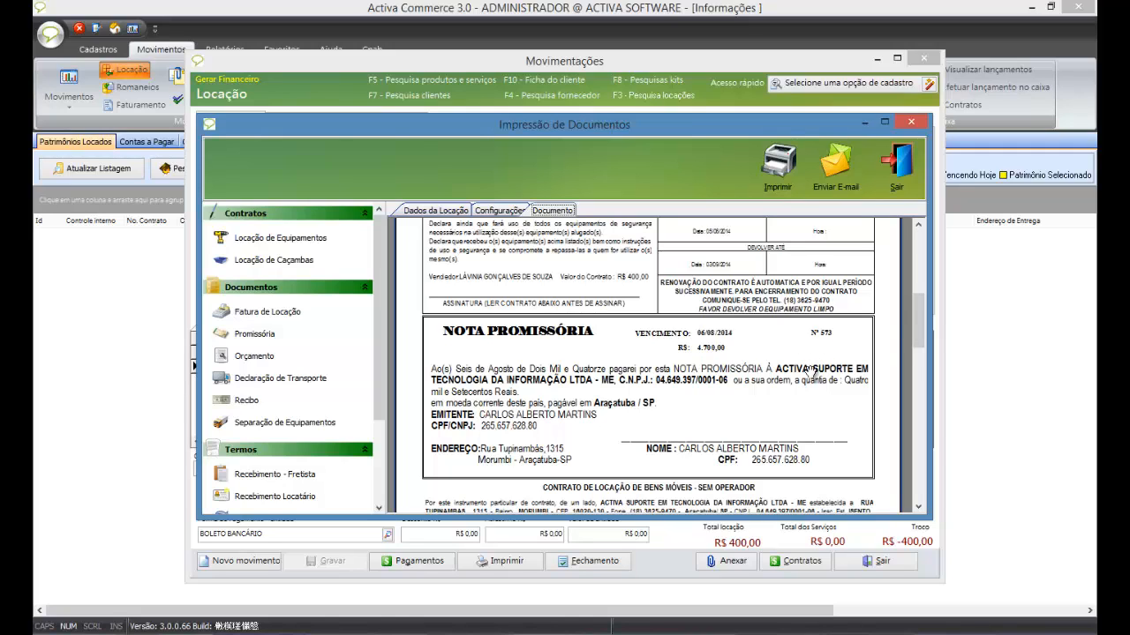
{"action": "scroll", "coordinate": [915, 337], "scroll_direction": "down", "scroll_amount": 1}
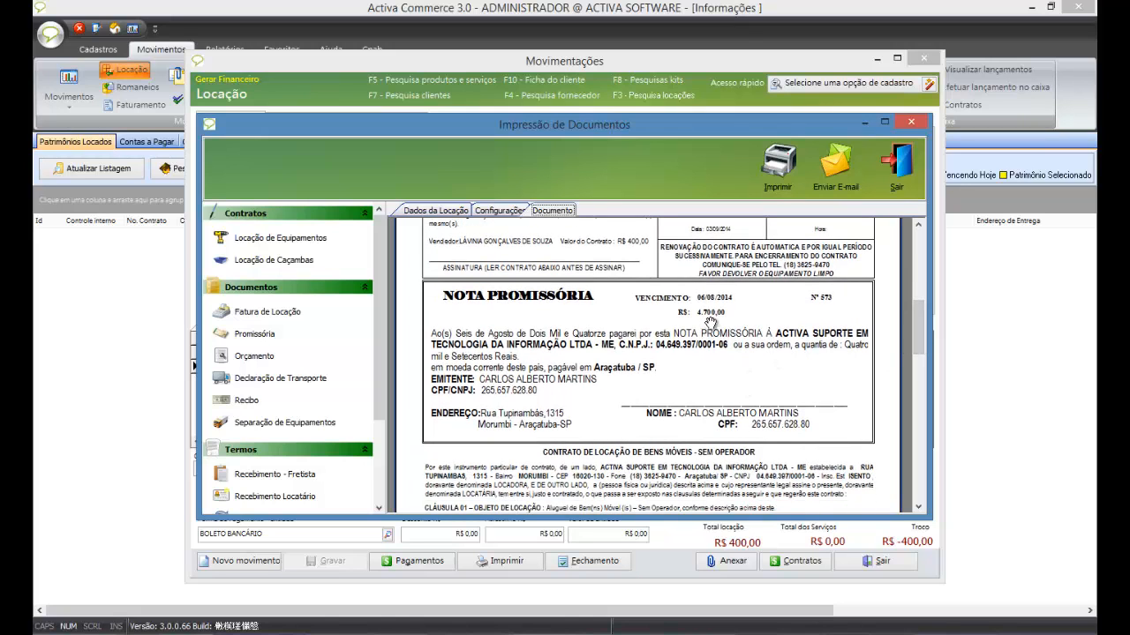
{"action": "left_click_drag", "start_coordinate": [915, 314], "coordinate": [909, 468]}
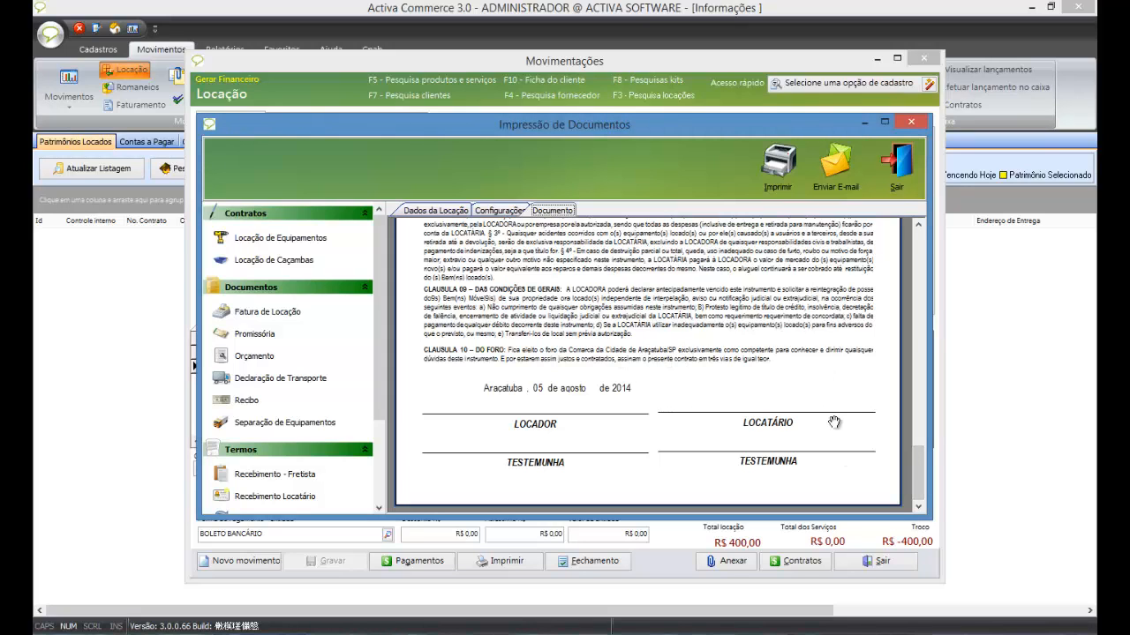
{"action": "left_click_drag", "start_coordinate": [916, 453], "coordinate": [921, 221]}
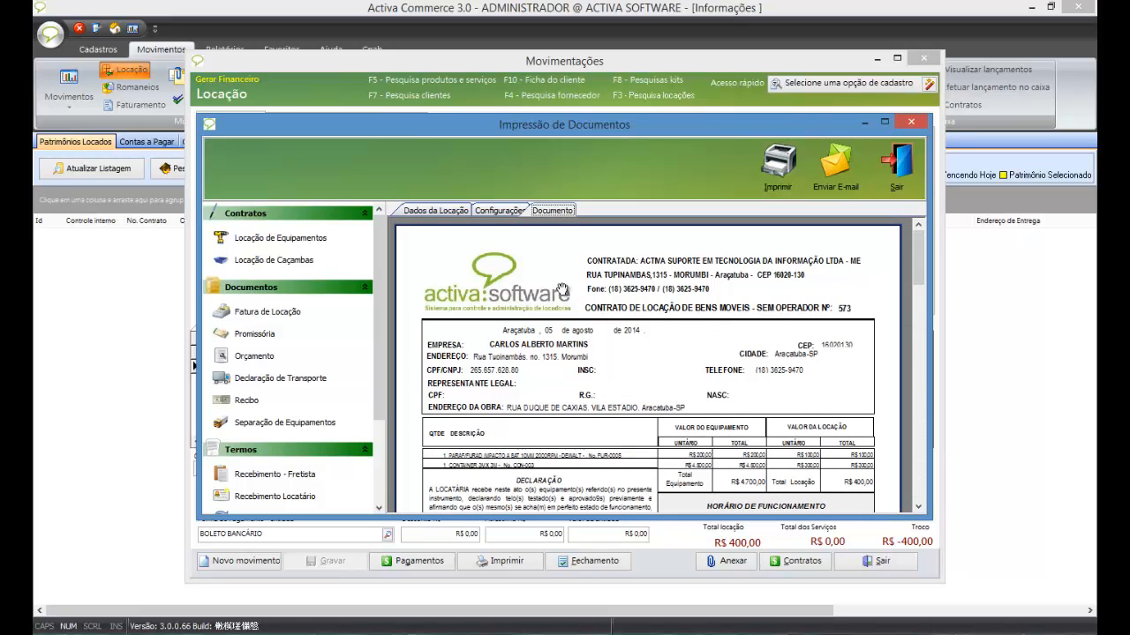
Preview the rental invoice, promissory note and quote, declining the print prompt.
{"action": "left_click", "coordinate": [291, 316]}
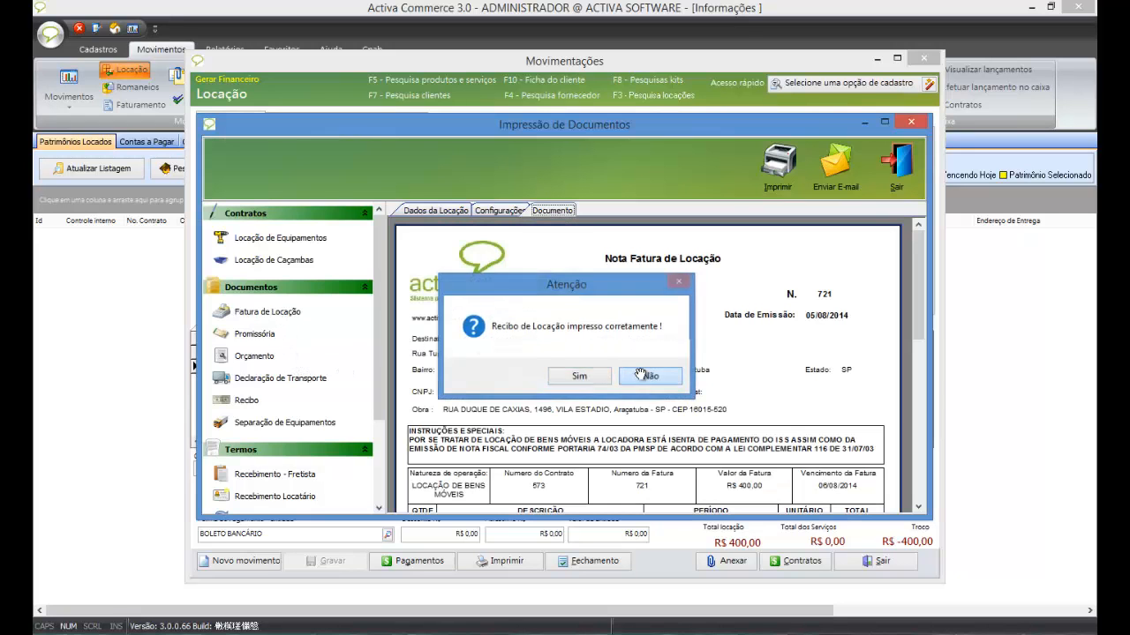
{"action": "left_click", "coordinate": [633, 374]}
{"action": "mouse_move", "coordinate": [921, 288]}
{"action": "left_mouse_down"}
{"action": "mouse_move", "coordinate": [907, 342]}
{"action": "mouse_move", "coordinate": [918, 284]}
{"action": "left_mouse_up"}
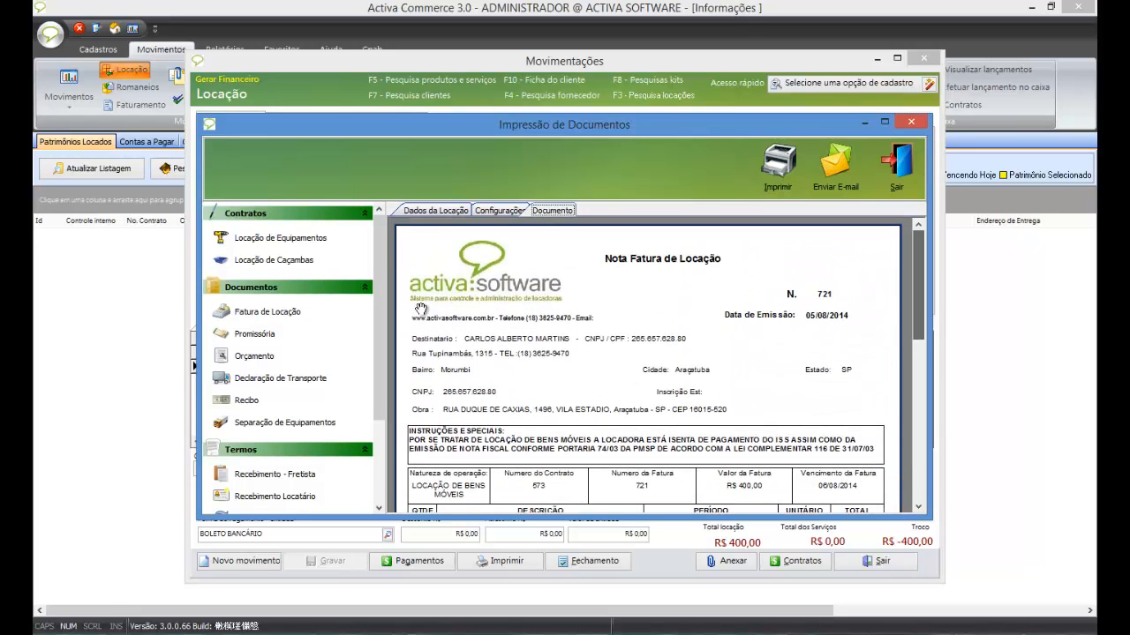
{"action": "left_click", "coordinate": [255, 334]}
{"action": "left_click", "coordinate": [254, 357]}
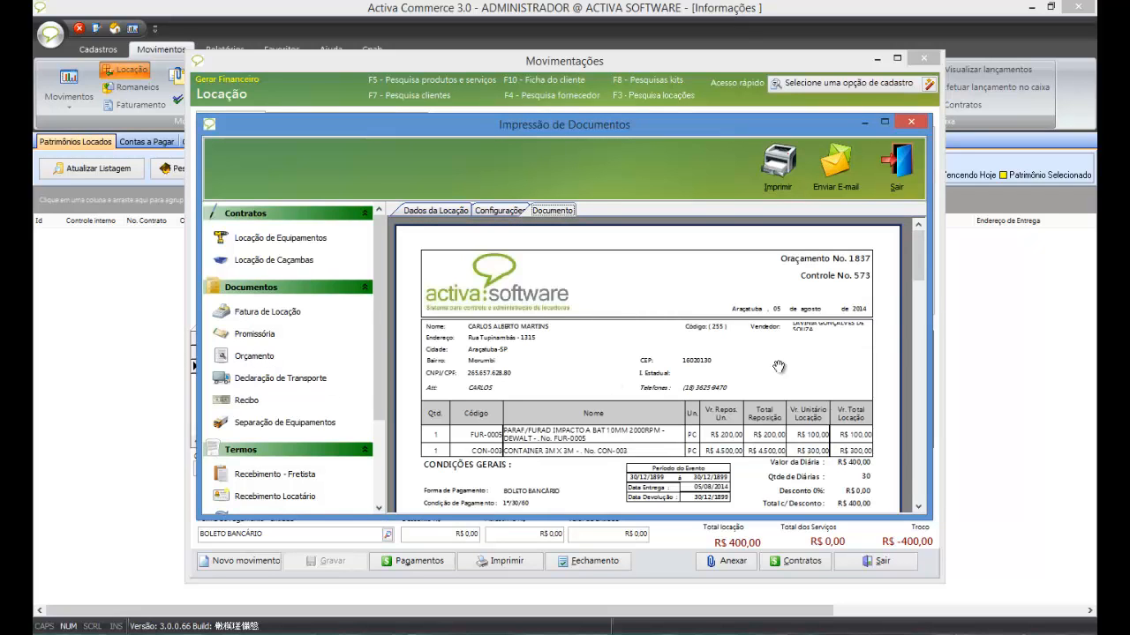
{"action": "left_click_drag", "start_coordinate": [920, 271], "coordinate": [911, 329]}
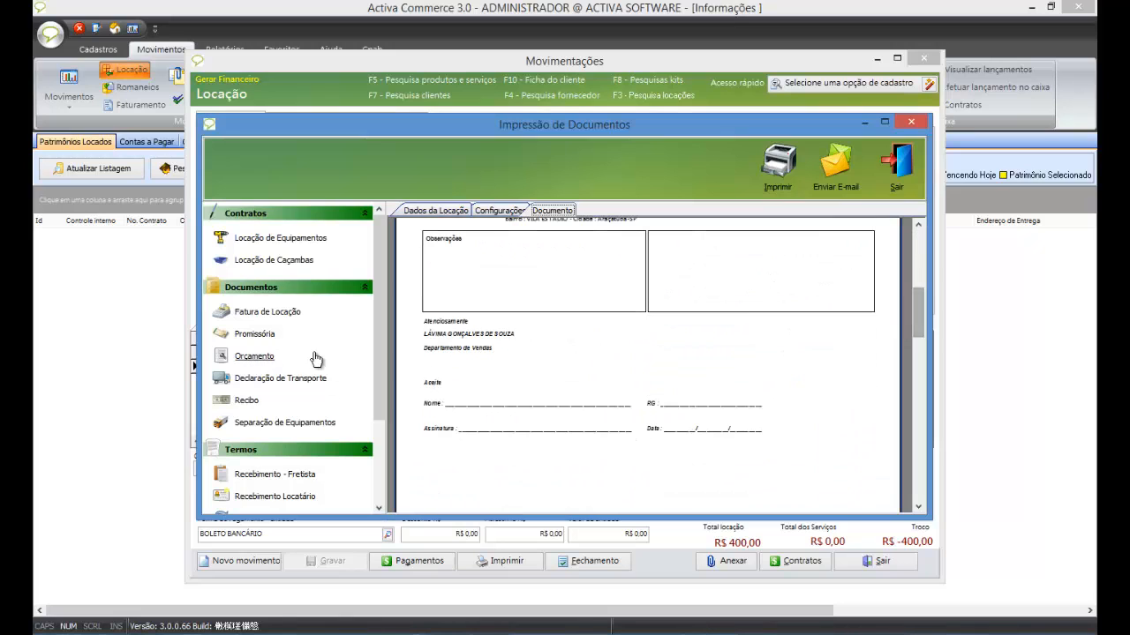
Preview the transport declaration, receipt, picking list, and carrier's and renter's receipt terms.
{"action": "left_click", "coordinate": [285, 381]}
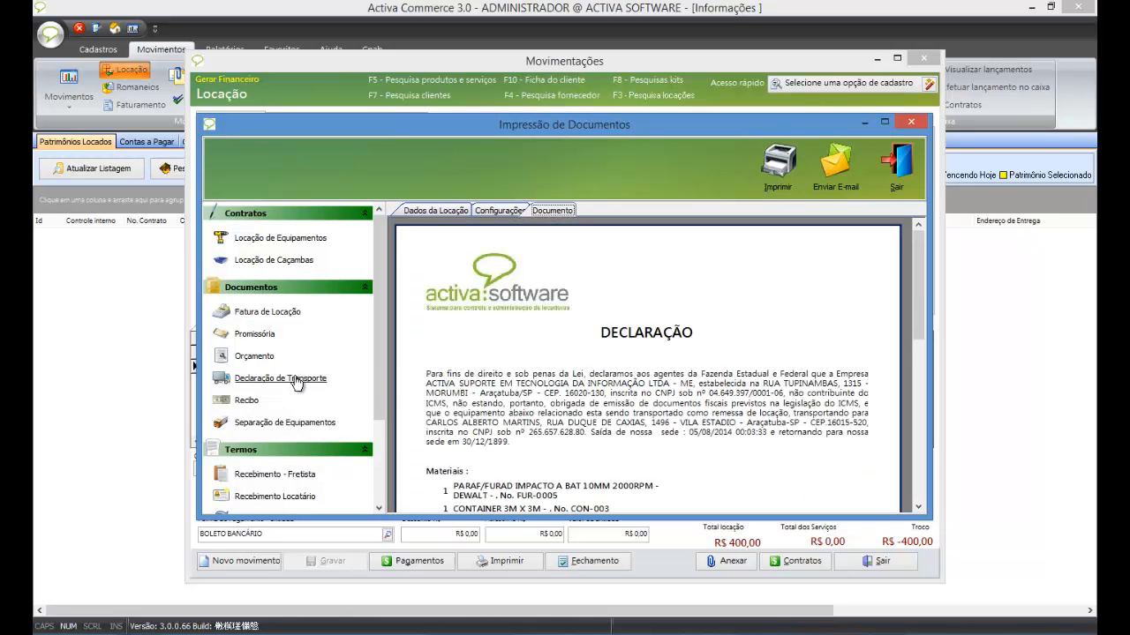
{"action": "left_click", "coordinate": [247, 404]}
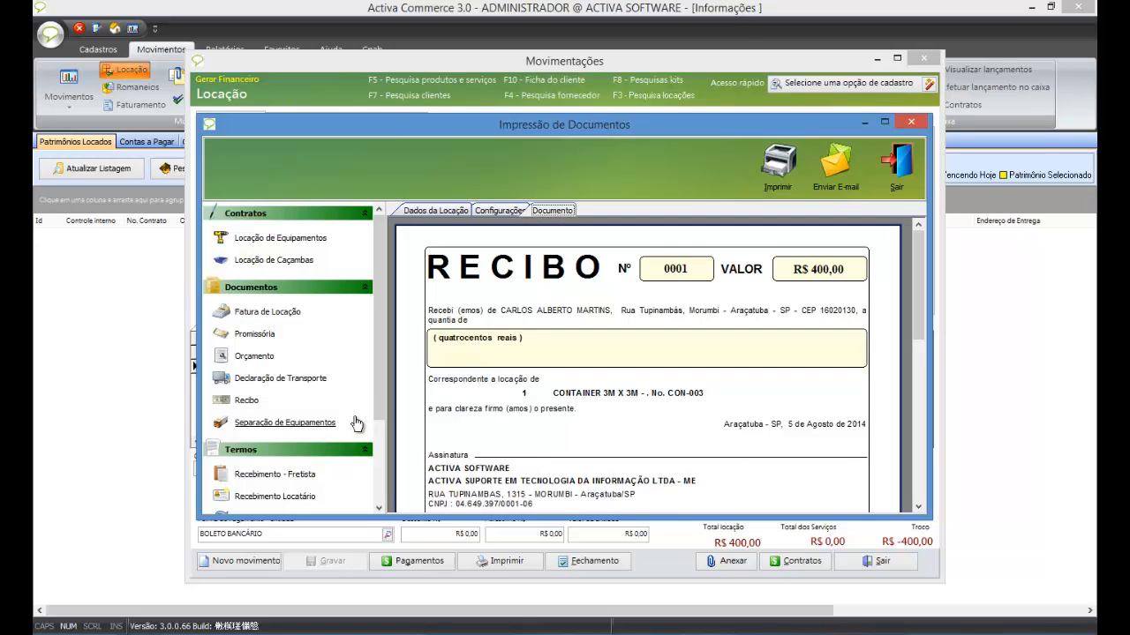
{"action": "left_click", "coordinate": [323, 424]}
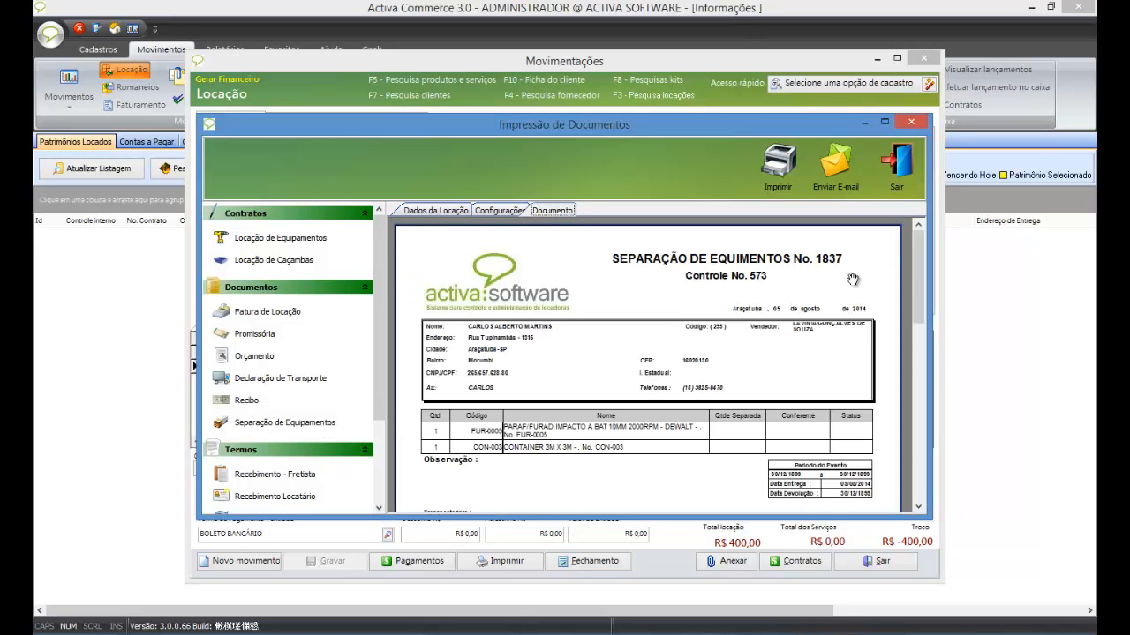
{"action": "left_click_drag", "start_coordinate": [921, 254], "coordinate": [912, 316]}
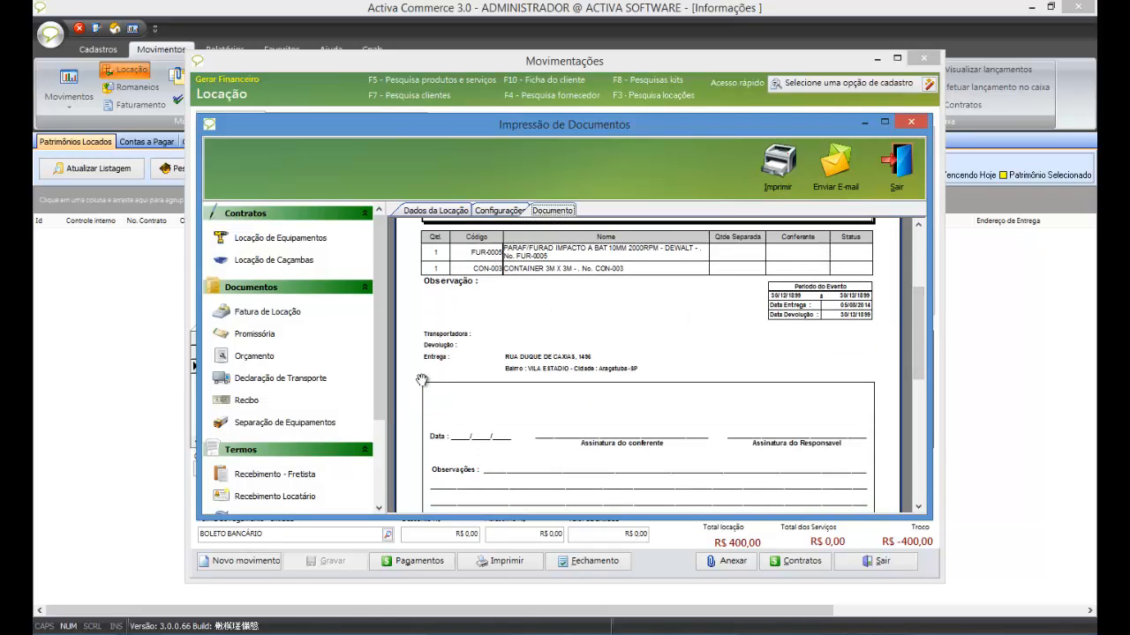
{"action": "scroll", "coordinate": [296, 434], "scroll_direction": "down", "scroll_amount": 1}
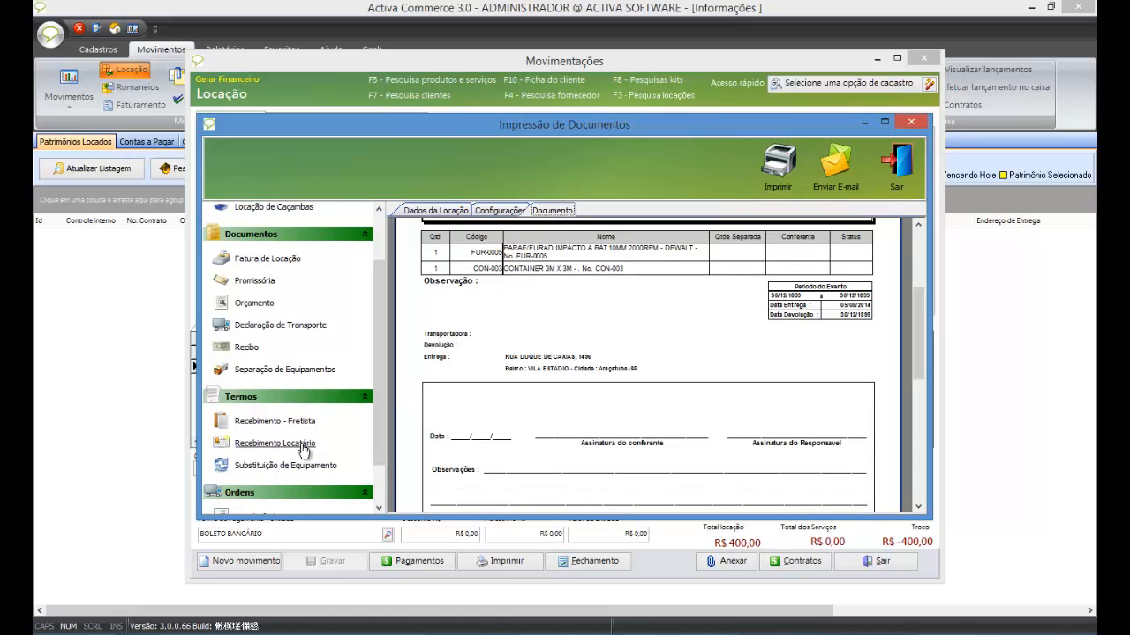
{"action": "left_click", "coordinate": [295, 425]}
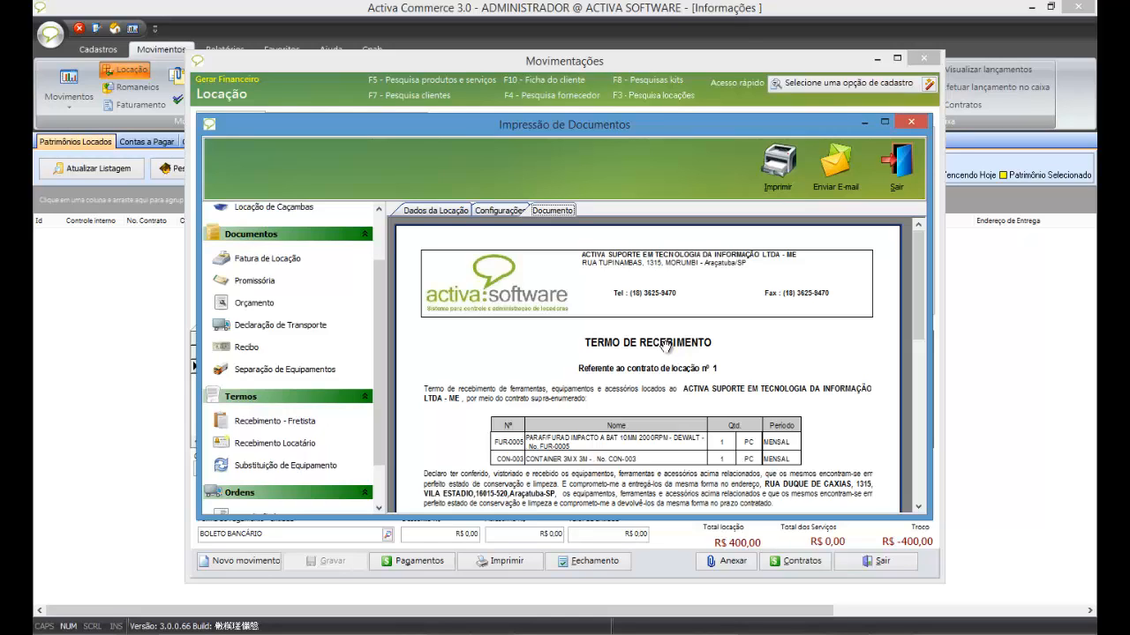
{"action": "left_click", "coordinate": [282, 446]}
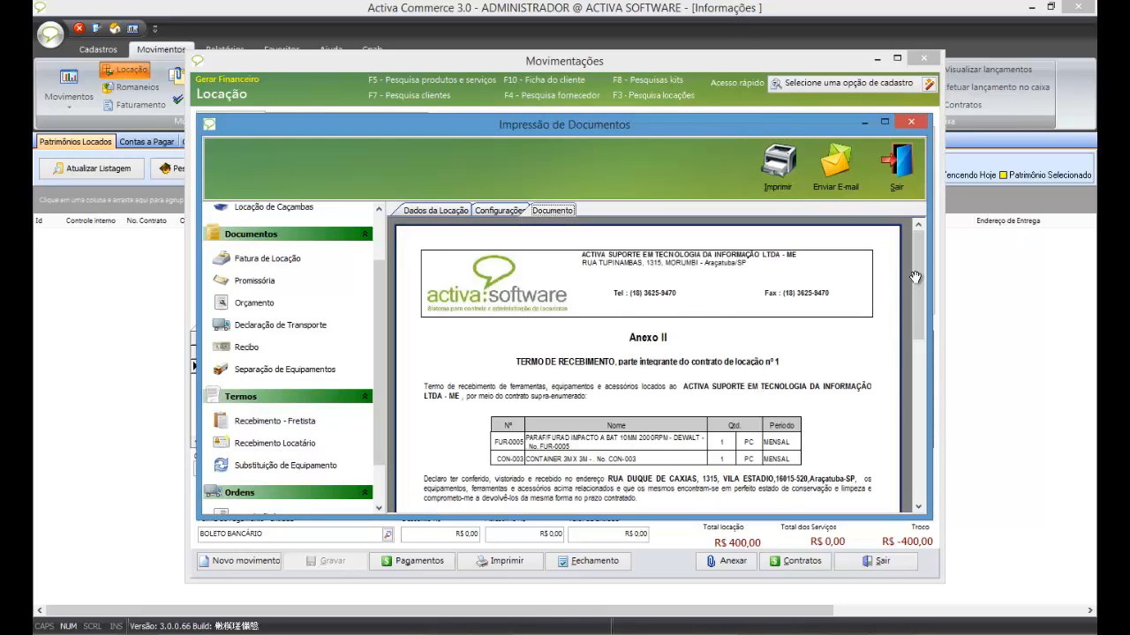
{"action": "left_click_drag", "start_coordinate": [916, 279], "coordinate": [912, 381]}
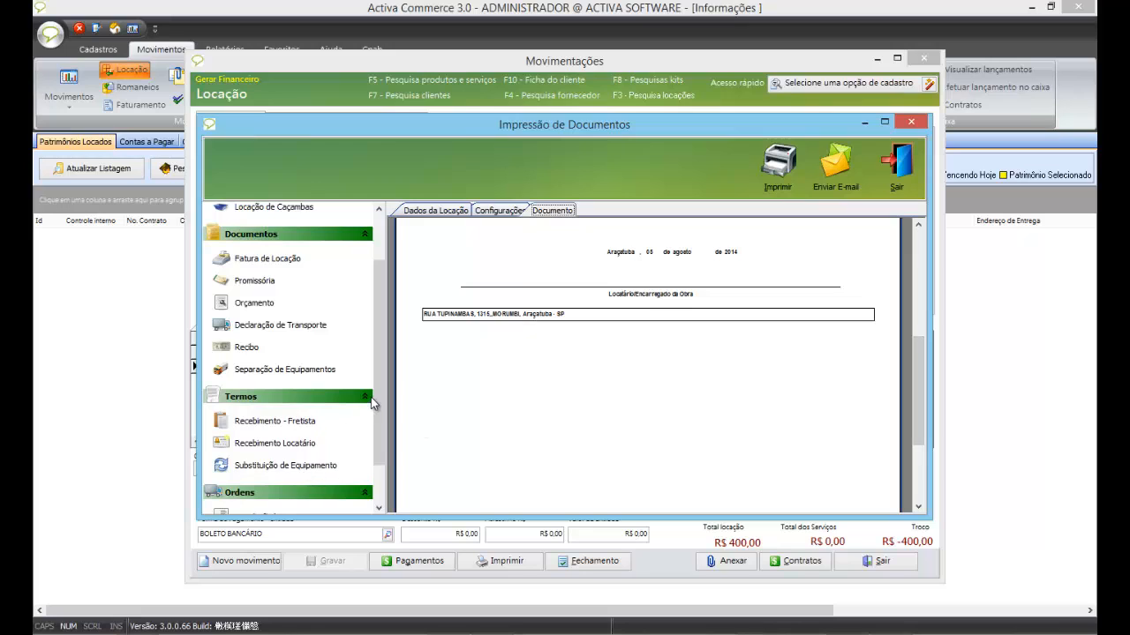
{"action": "left_click_drag", "start_coordinate": [373, 395], "coordinate": [376, 436]}
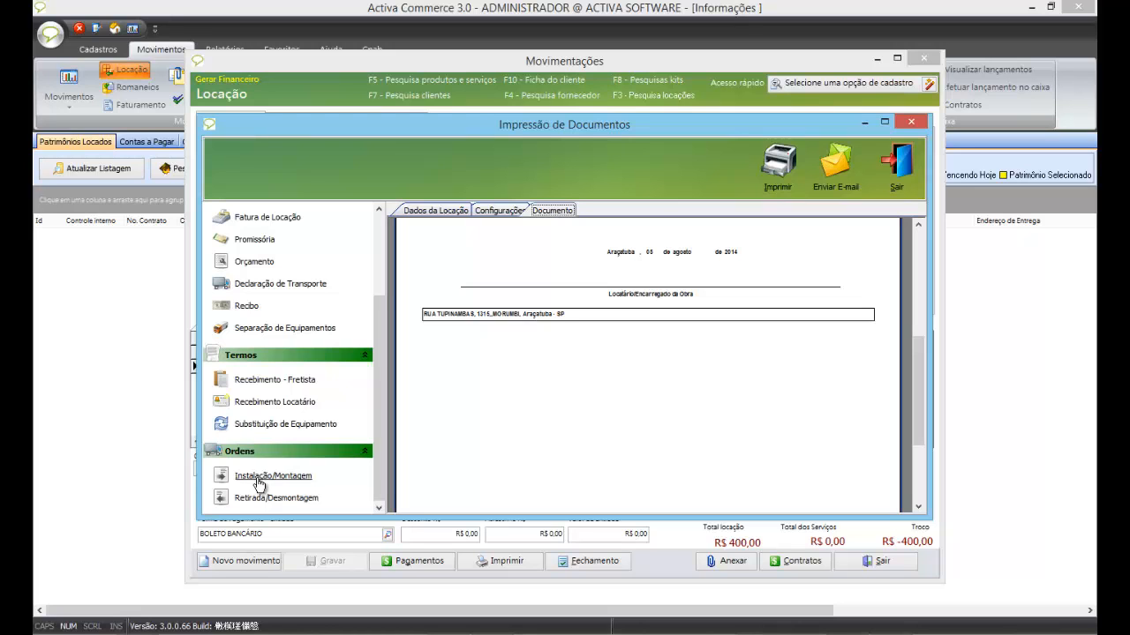
Preview the installation order and removal documents, then view the SMTP settings (port 26, TLS on).
{"action": "left_click", "coordinate": [261, 477]}
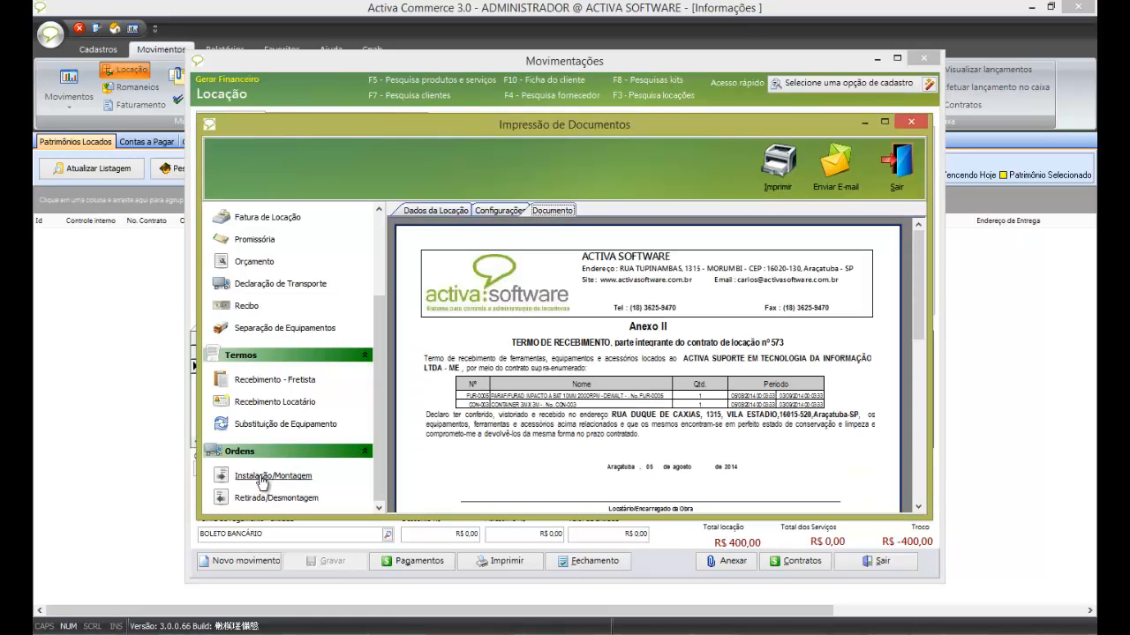
{"action": "mouse_move", "coordinate": [920, 303]}
{"action": "left_mouse_down"}
{"action": "mouse_move", "coordinate": [922, 337]}
{"action": "mouse_move", "coordinate": [920, 300]}
{"action": "left_mouse_up"}
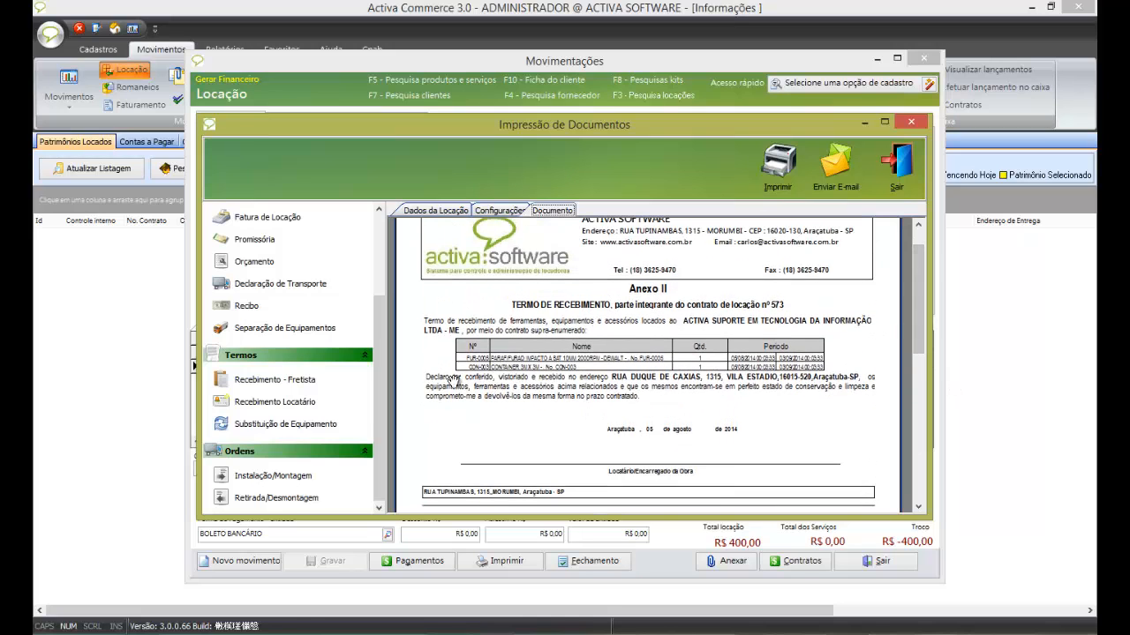
{"action": "left_click", "coordinate": [292, 501]}
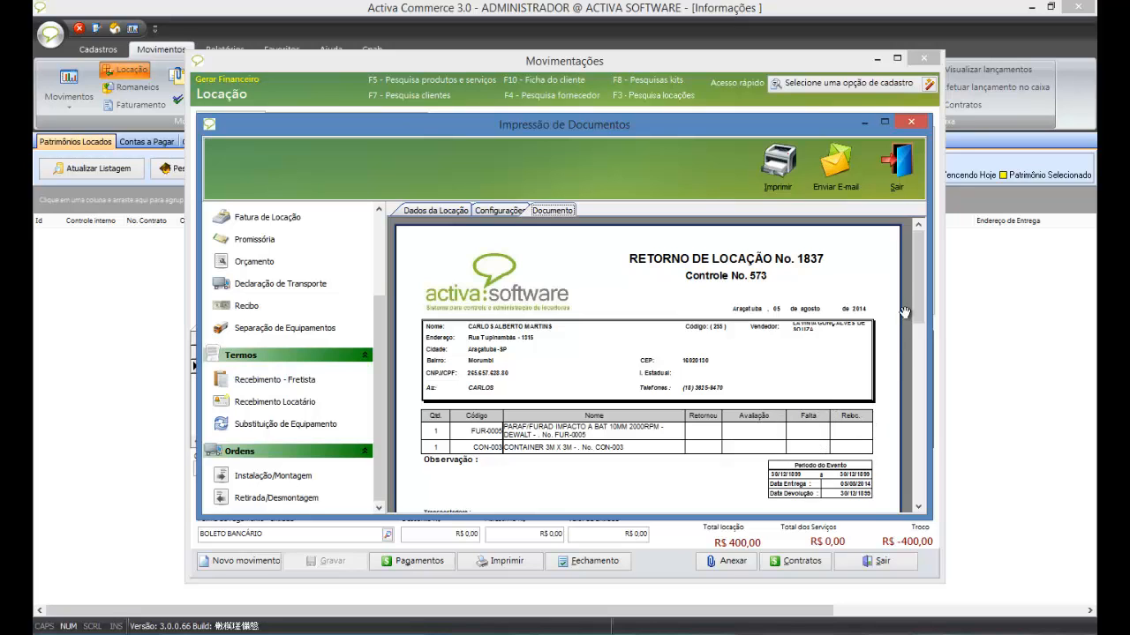
{"action": "left_click_drag", "start_coordinate": [909, 313], "coordinate": [914, 358]}
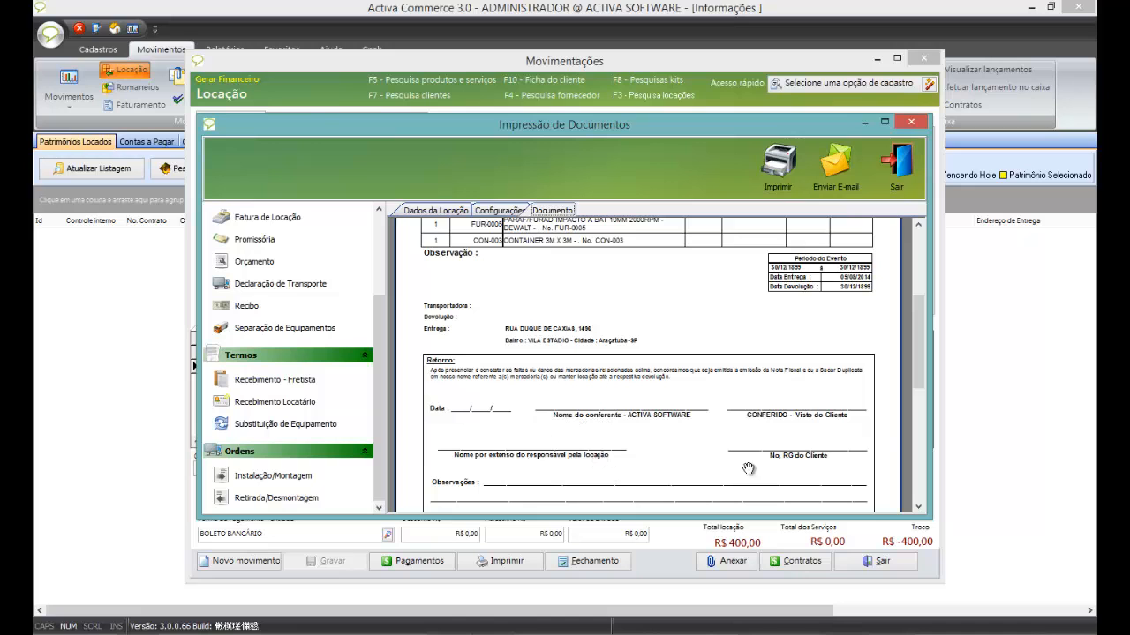
{"action": "left_click_drag", "start_coordinate": [915, 360], "coordinate": [915, 253]}
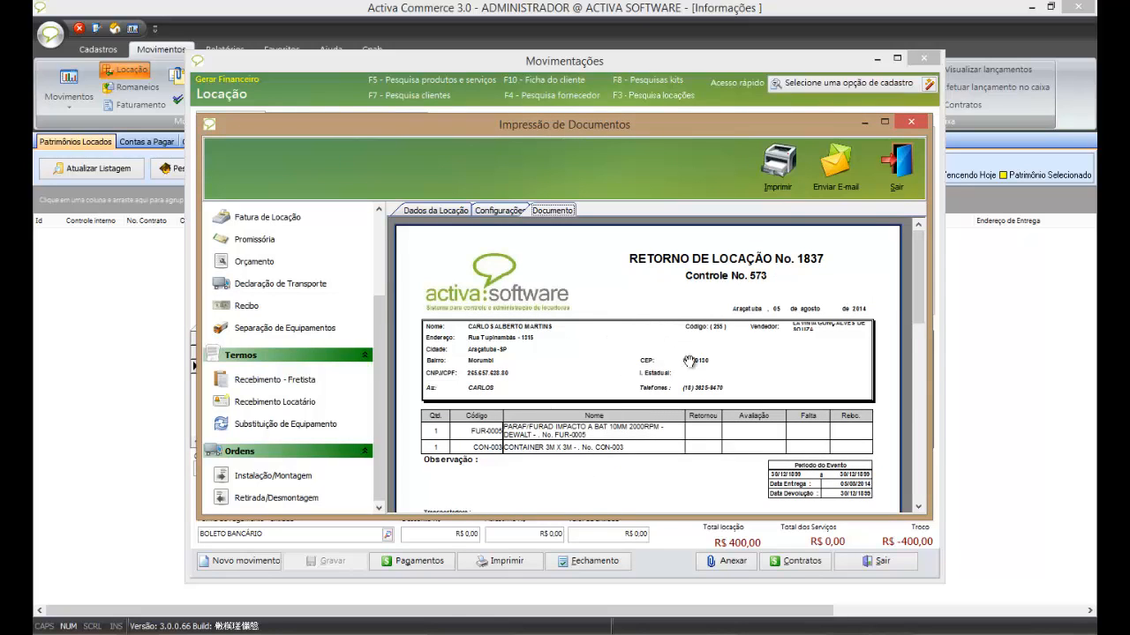
{"action": "left_click", "coordinate": [494, 212]}
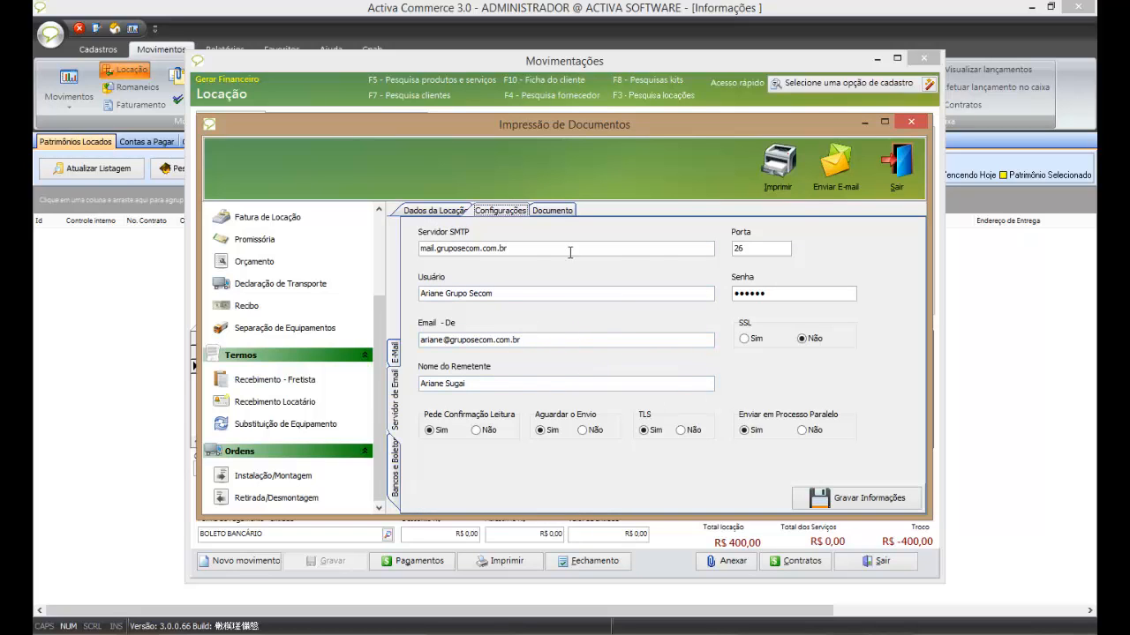
Draft an e-mail attaching Contrato No. 1.pdf, Fatura de Locação No. 721.pdf and Recibo No. 1837.pdf.
{"action": "left_click", "coordinate": [553, 210]}
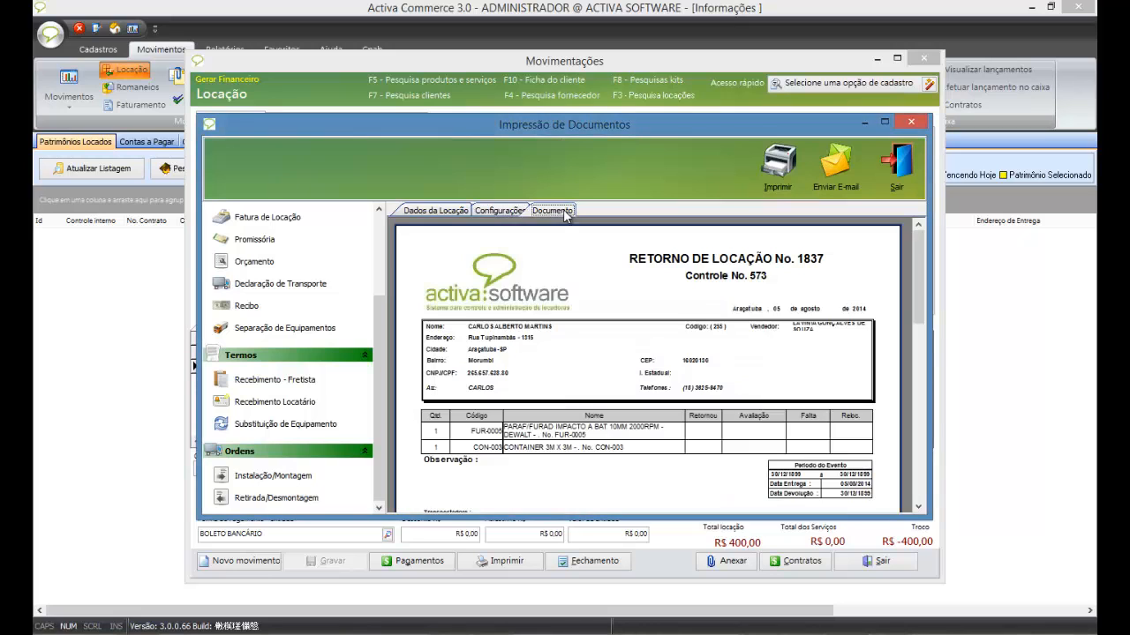
{"action": "left_click", "coordinate": [837, 166]}
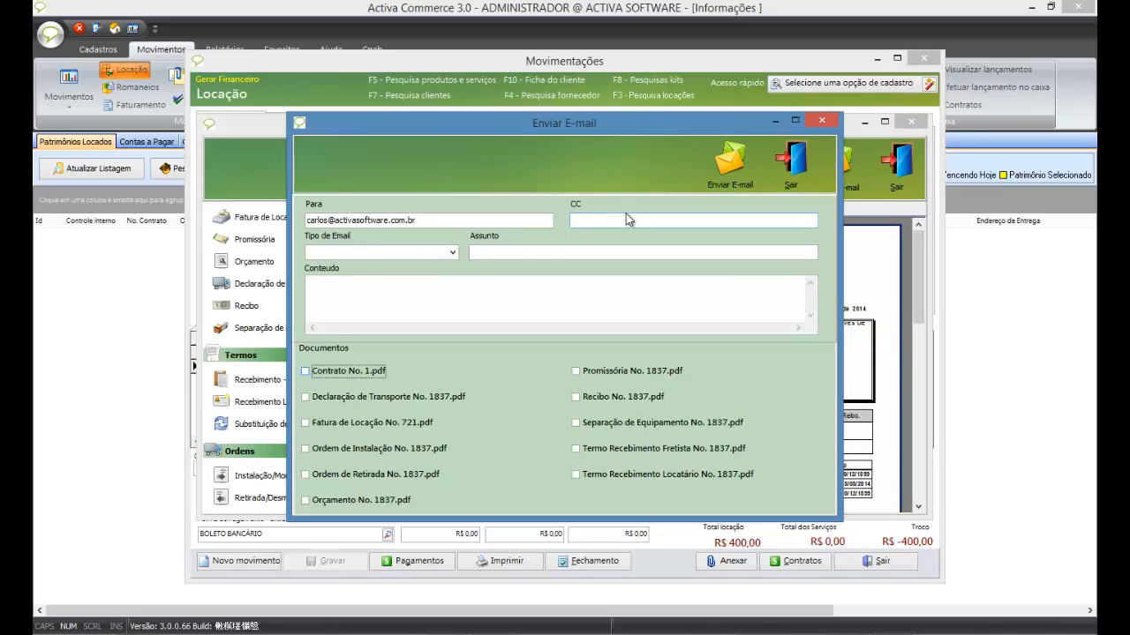
{"action": "left_click", "coordinate": [454, 253]}
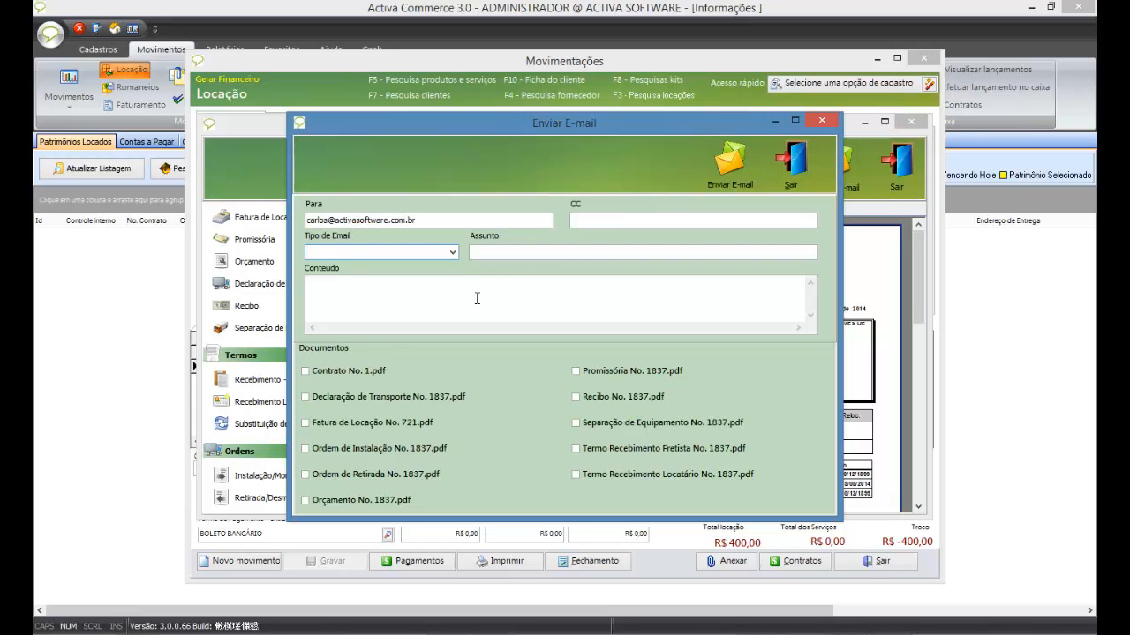
{"action": "left_click", "coordinate": [306, 372]}
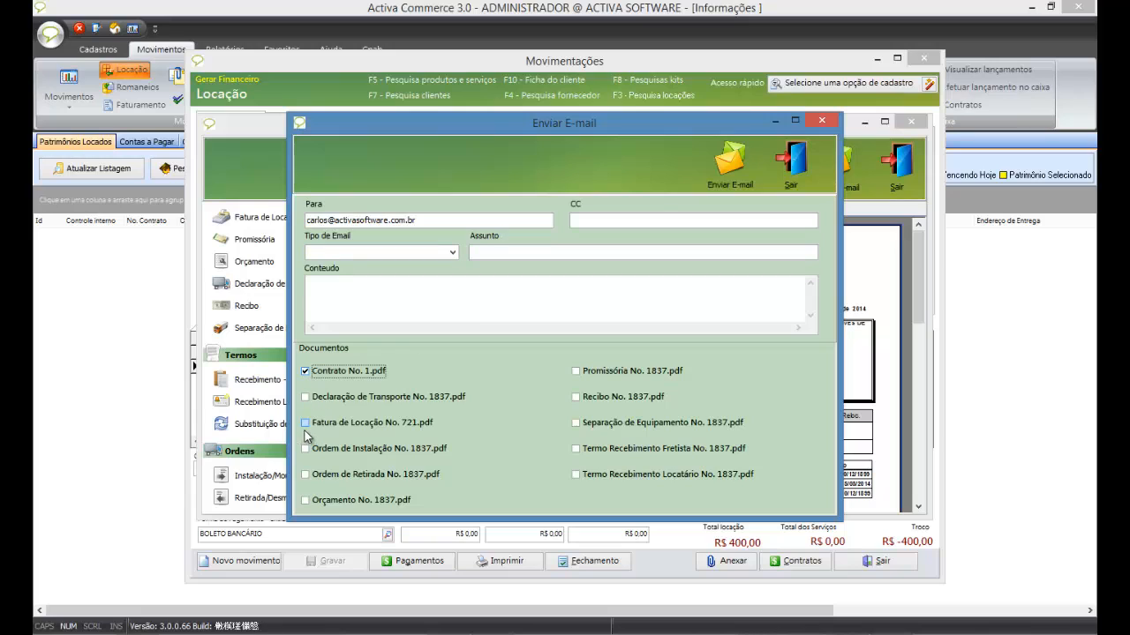
{"action": "left_click", "coordinate": [306, 423]}
{"action": "left_click", "coordinate": [575, 397]}
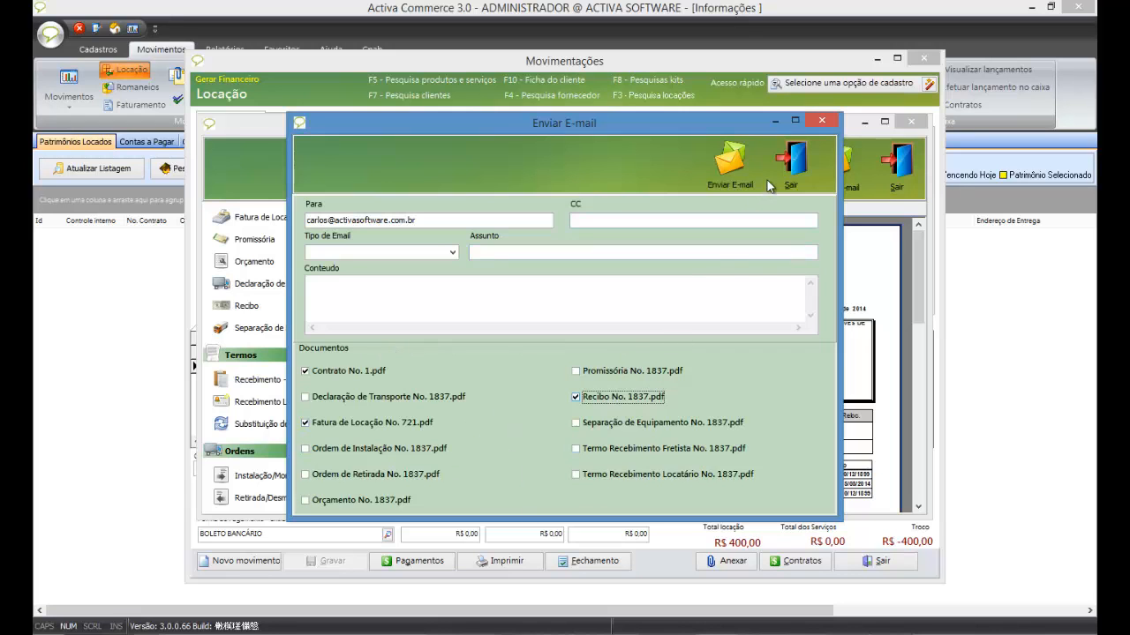
{"action": "left_click", "coordinate": [790, 166]}
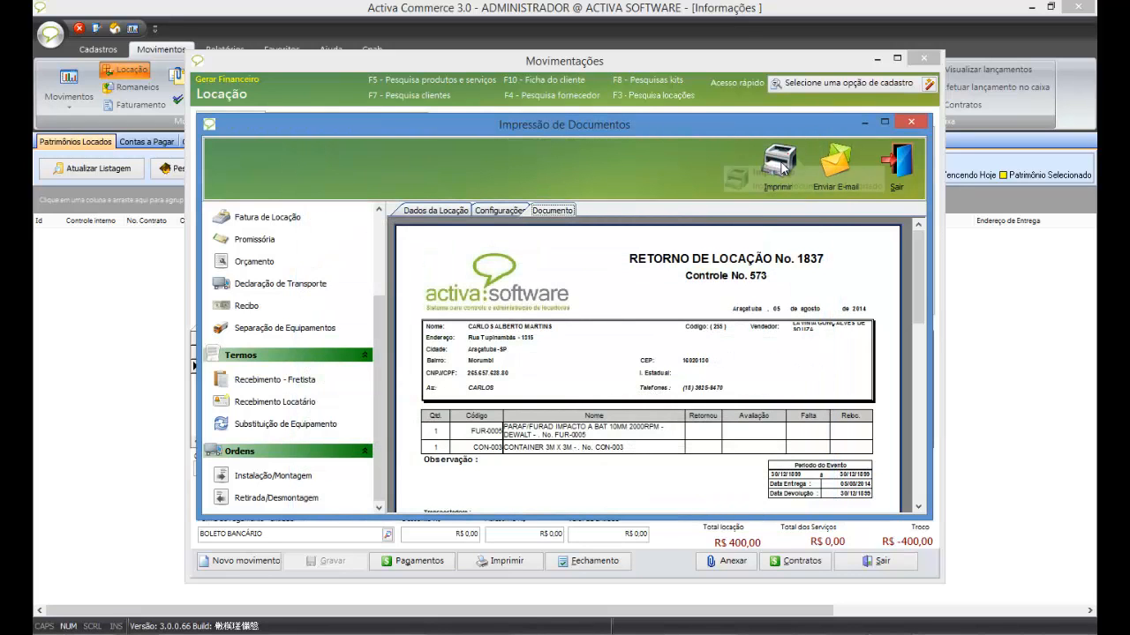
Cancel printing on the Brother MFC-8890DW, exit the printing window, and start closing rental 573.
{"action": "left_click", "coordinate": [784, 164]}
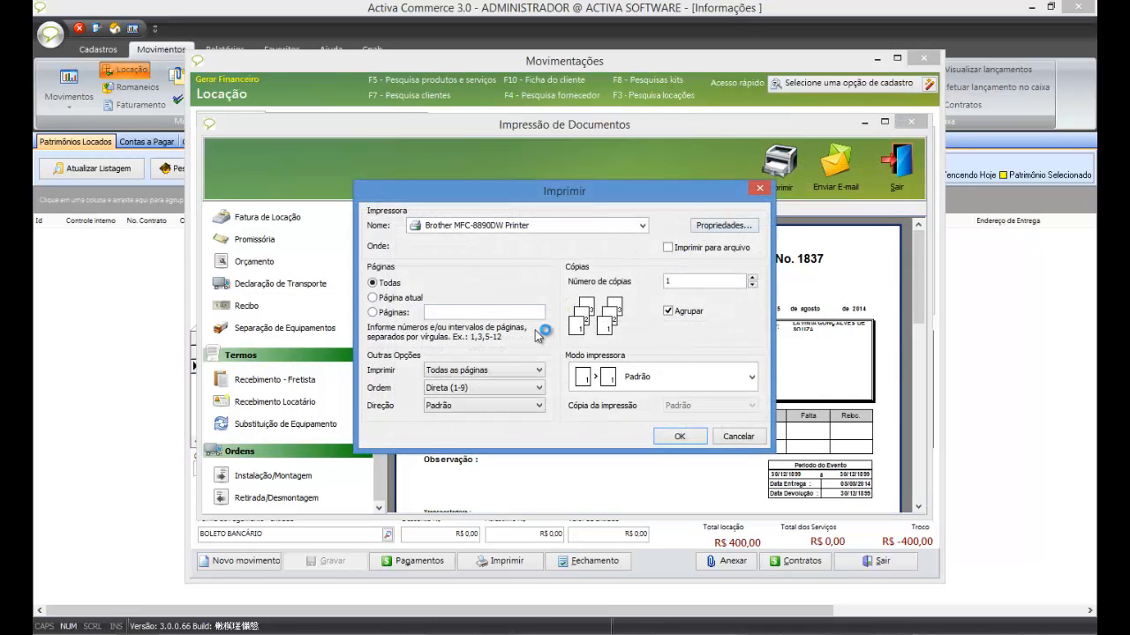
{"action": "left_click", "coordinate": [558, 227]}
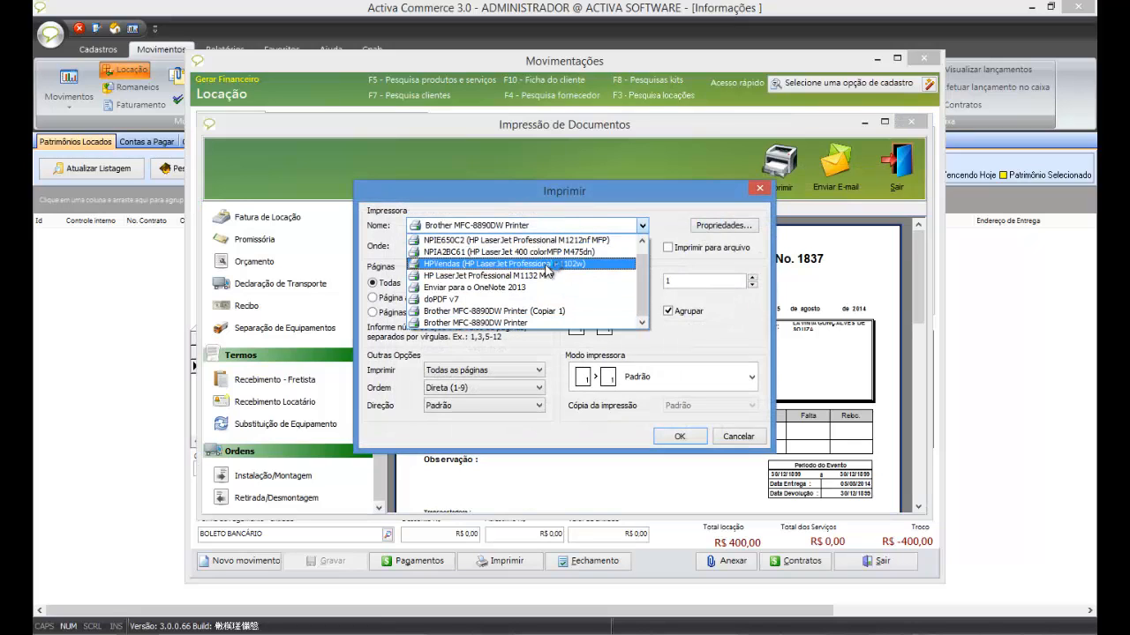
{"action": "left_click", "coordinate": [673, 225]}
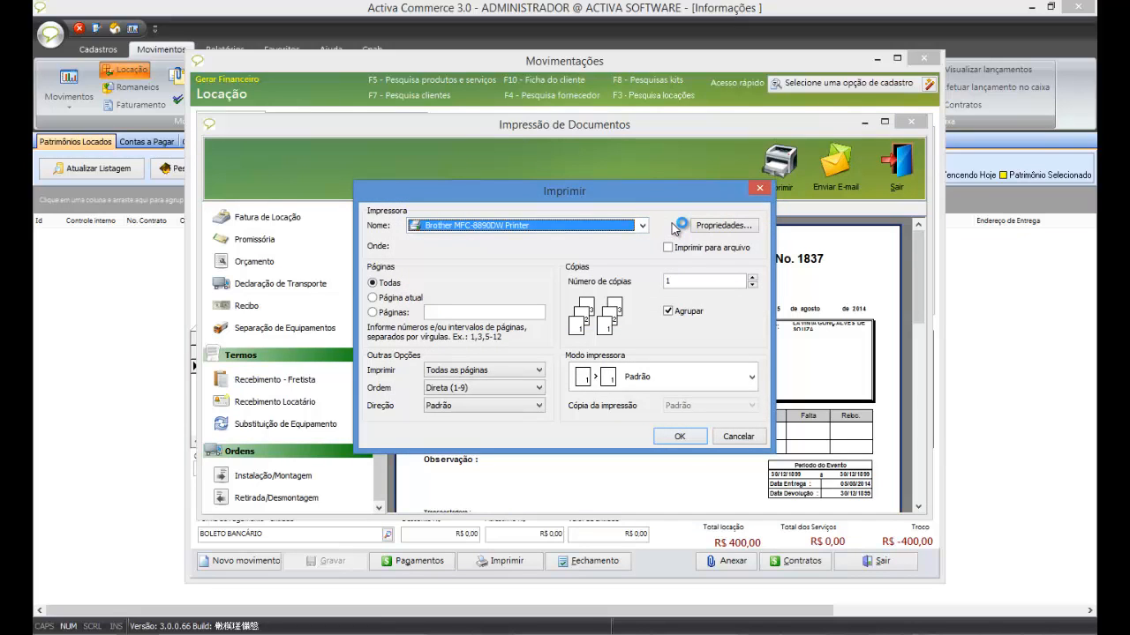
{"action": "left_click", "coordinate": [738, 437]}
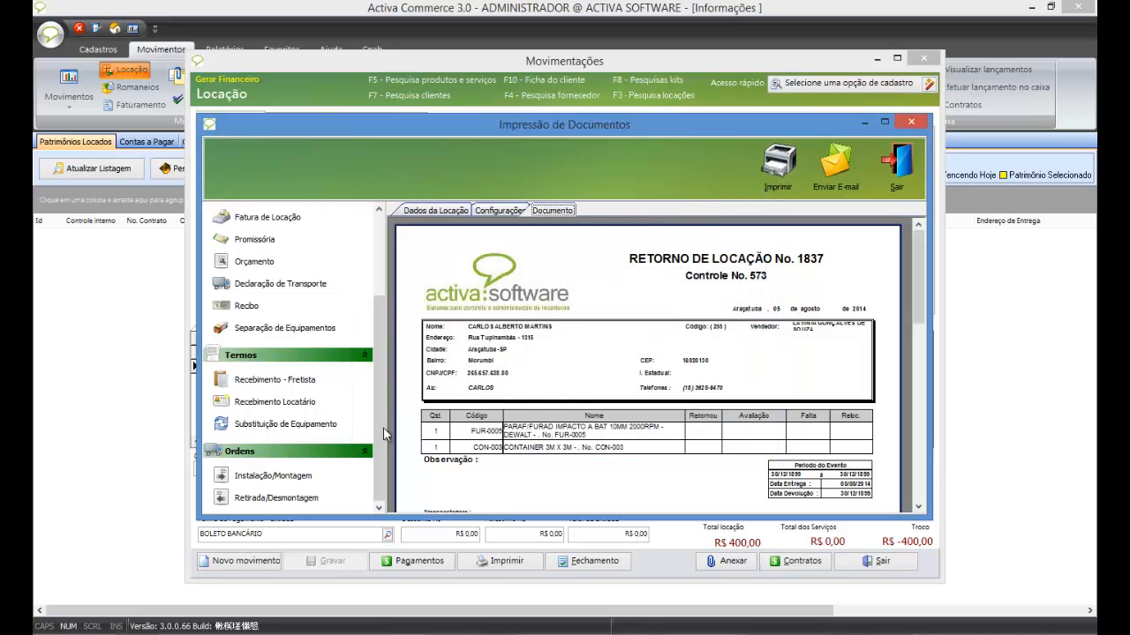
{"action": "left_click", "coordinate": [902, 160]}
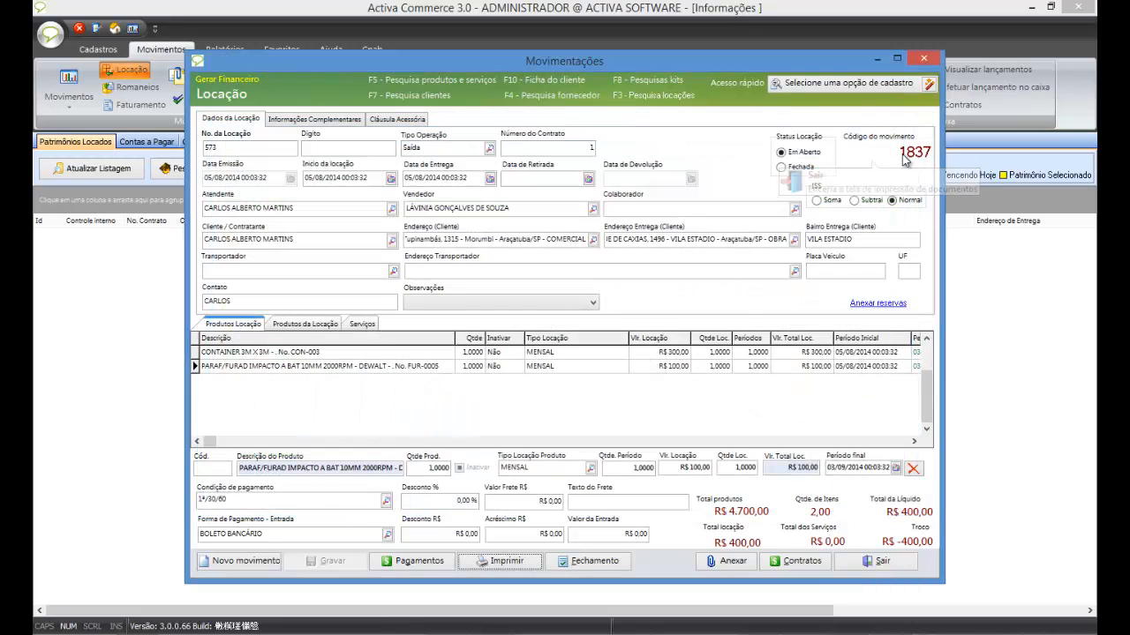
{"action": "left_click", "coordinate": [611, 562]}
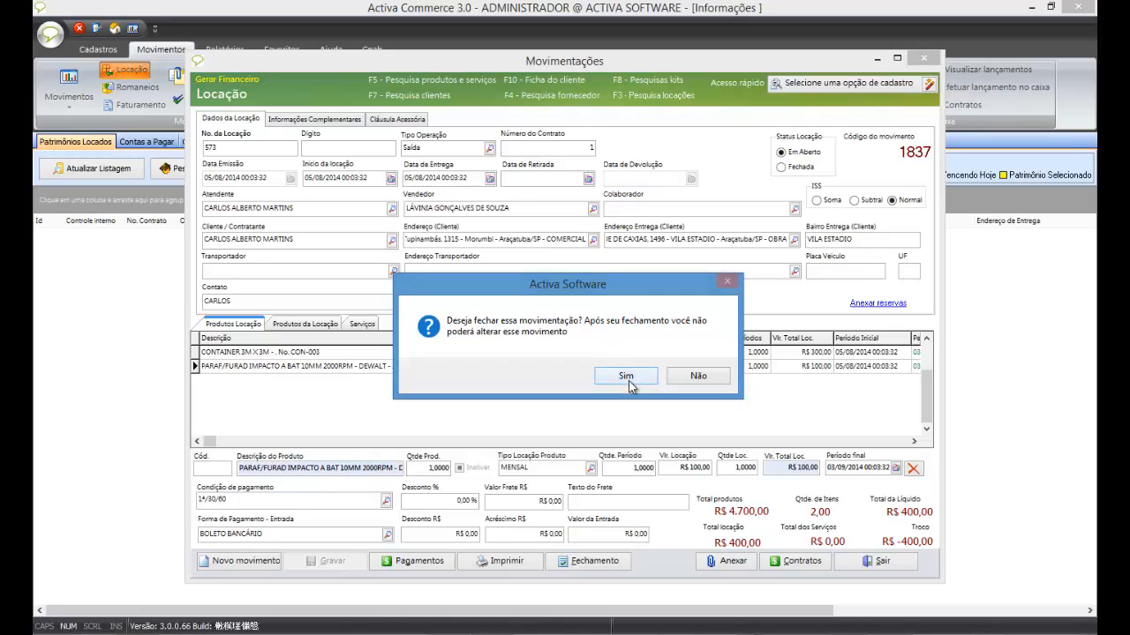
Confirm closing rental 573, exit its form, and refresh the rented assets list.
{"action": "left_click", "coordinate": [626, 377]}
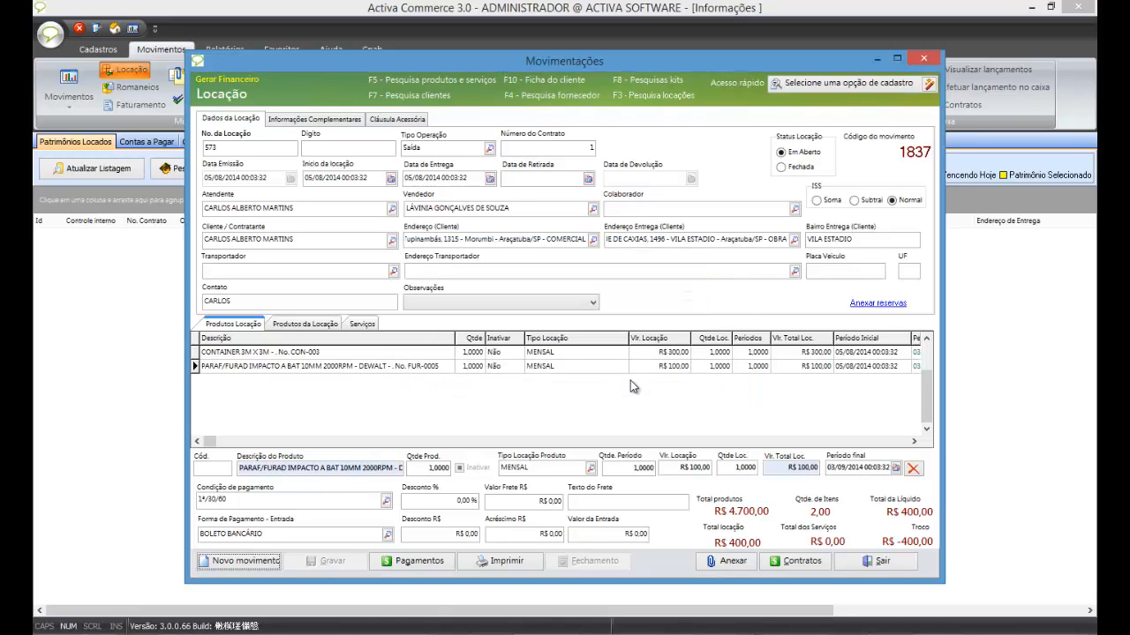
{"action": "left_click", "coordinate": [885, 564]}
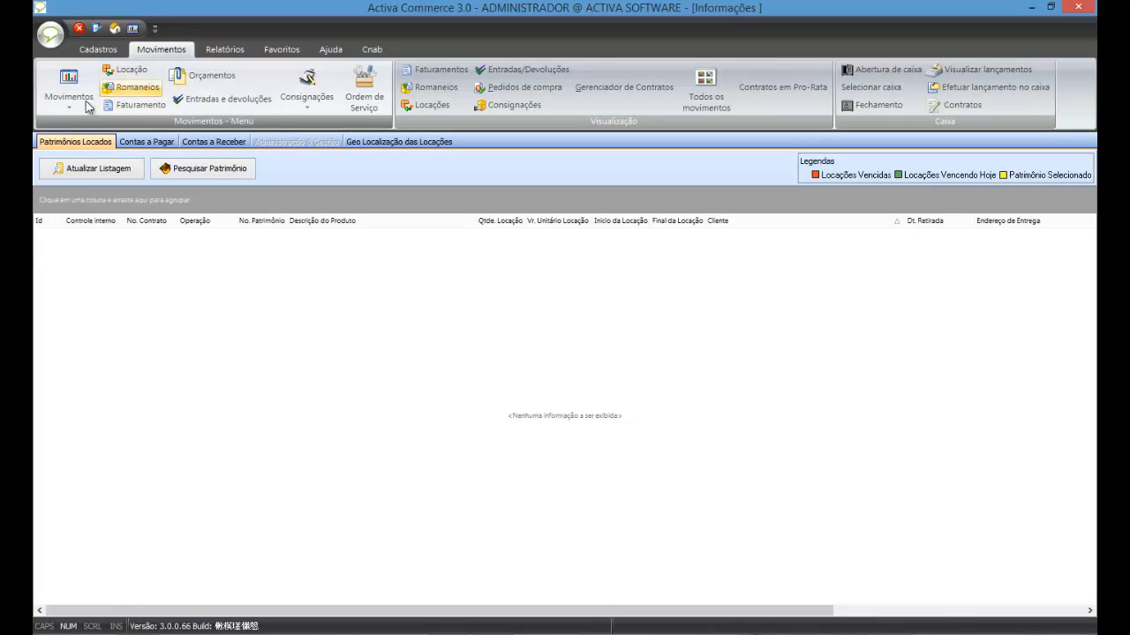
{"action": "left_click", "coordinate": [76, 173]}
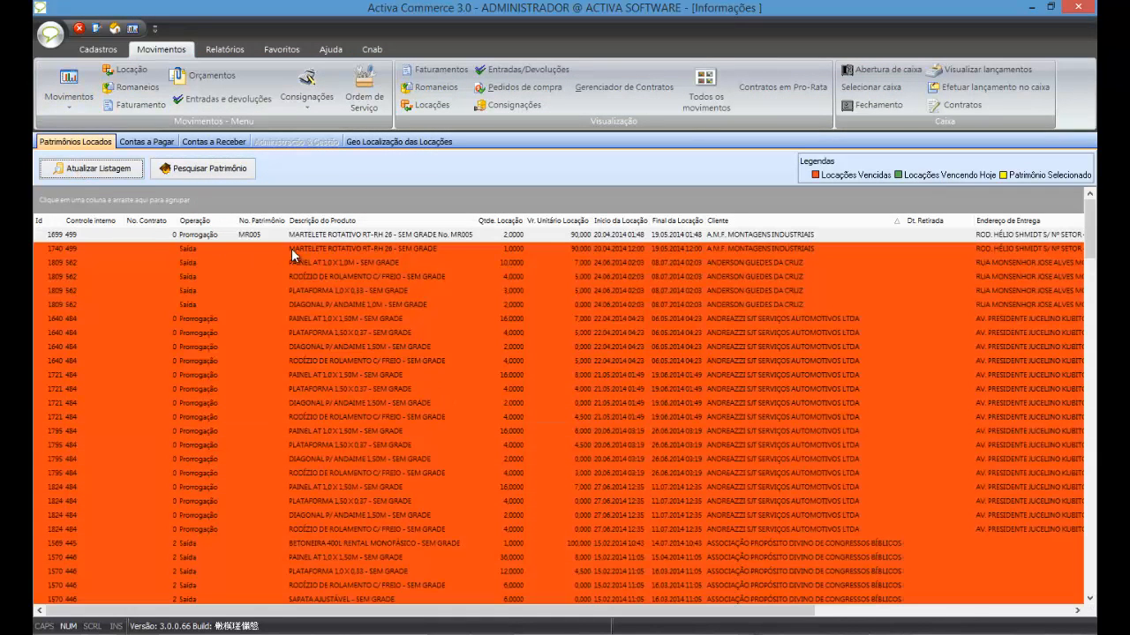
Sort rented assets by Descrição do Produto and scroll through the list, including rental 573's drill.
{"action": "left_click", "coordinate": [343, 221]}
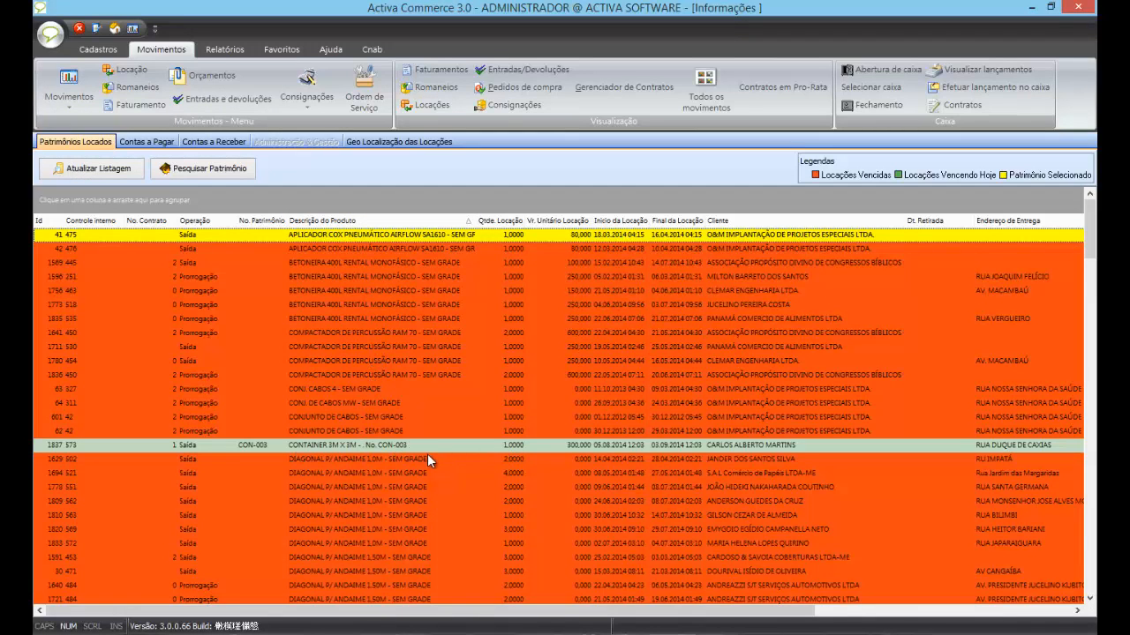
{"action": "scroll", "coordinate": [426, 448], "scroll_direction": "down", "scroll_amount": 4}
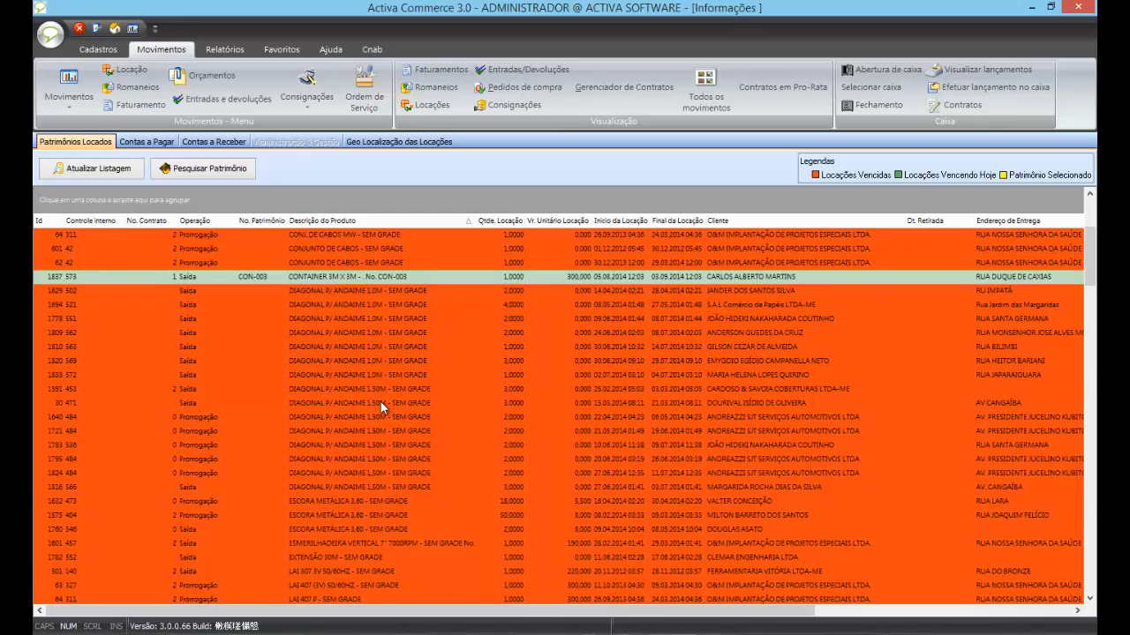
{"action": "scroll", "coordinate": [402, 401], "scroll_direction": "down", "scroll_amount": 13}
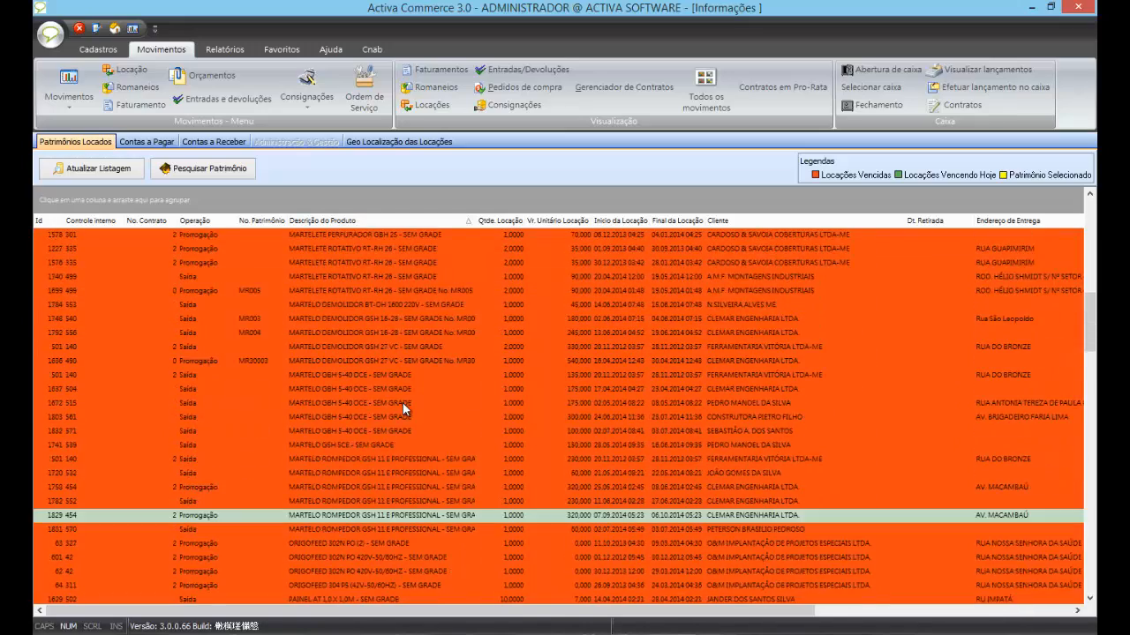
{"action": "scroll", "coordinate": [316, 432], "scroll_direction": "down", "scroll_amount": 10}
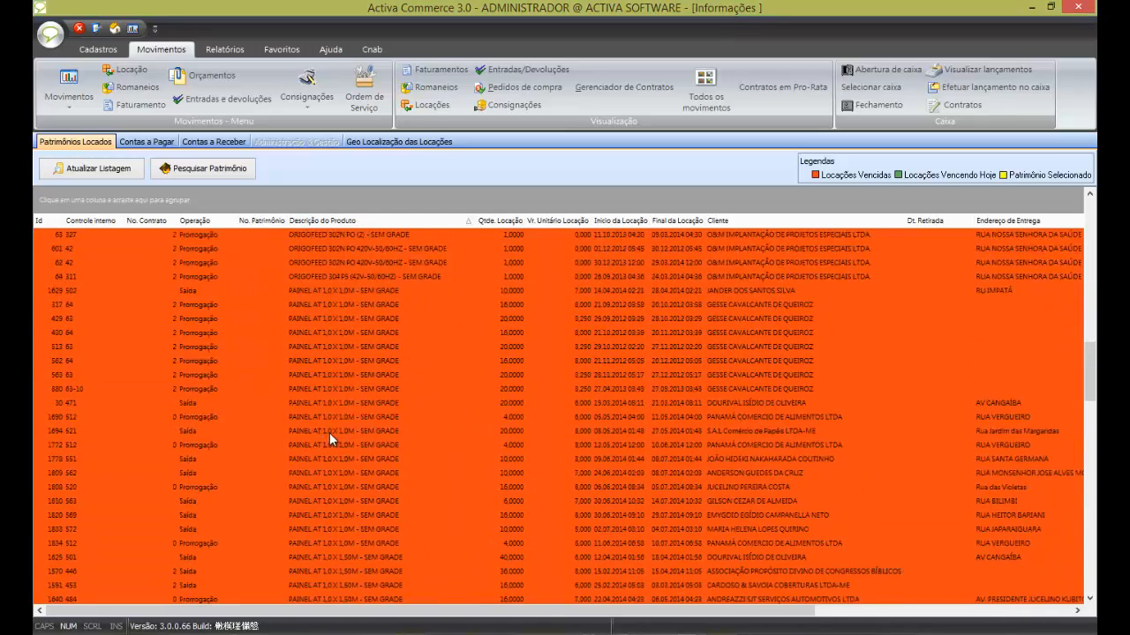
{"action": "scroll", "coordinate": [329, 434], "scroll_direction": "down", "scroll_amount": 5}
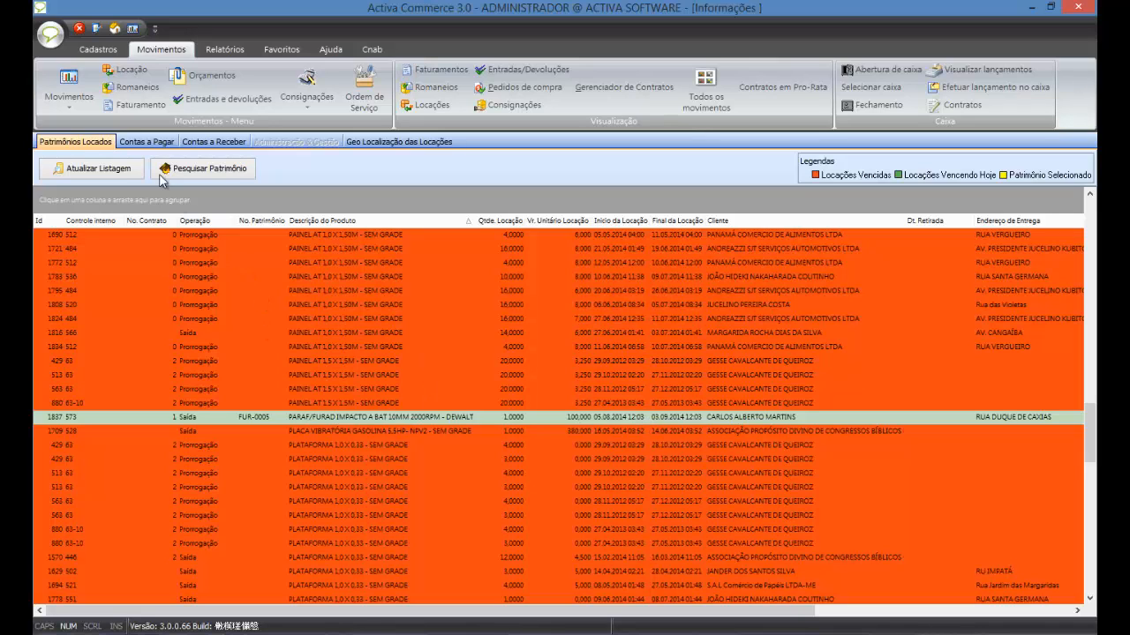
{"action": "left_click", "coordinate": [203, 141]}
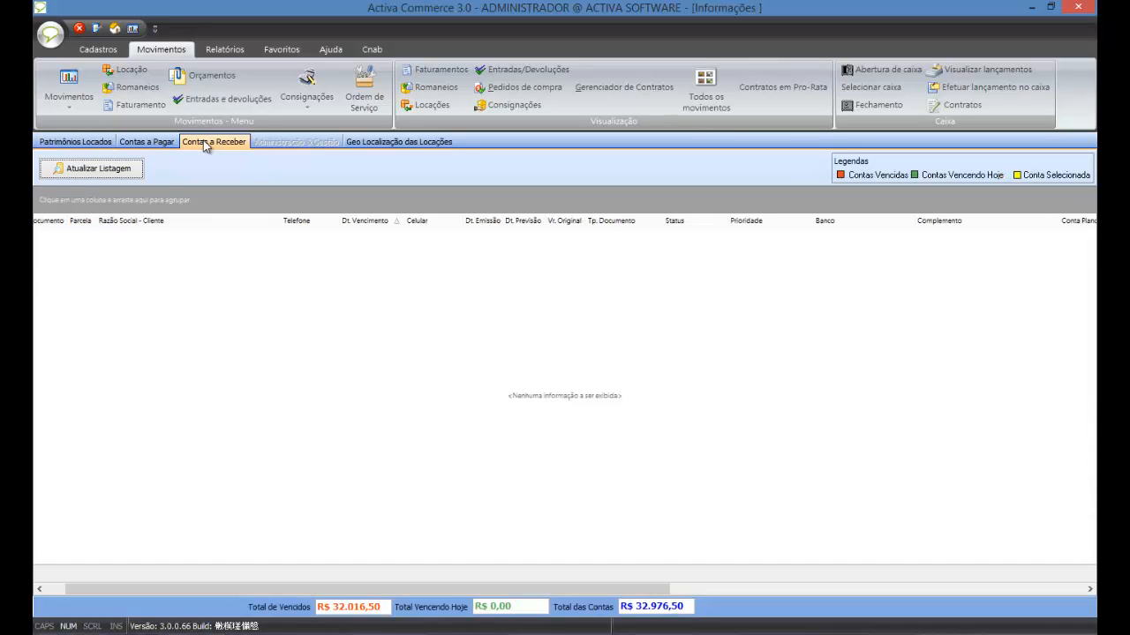
Load the Contas a Receber list and sort it by client name.
{"action": "left_click", "coordinate": [134, 170]}
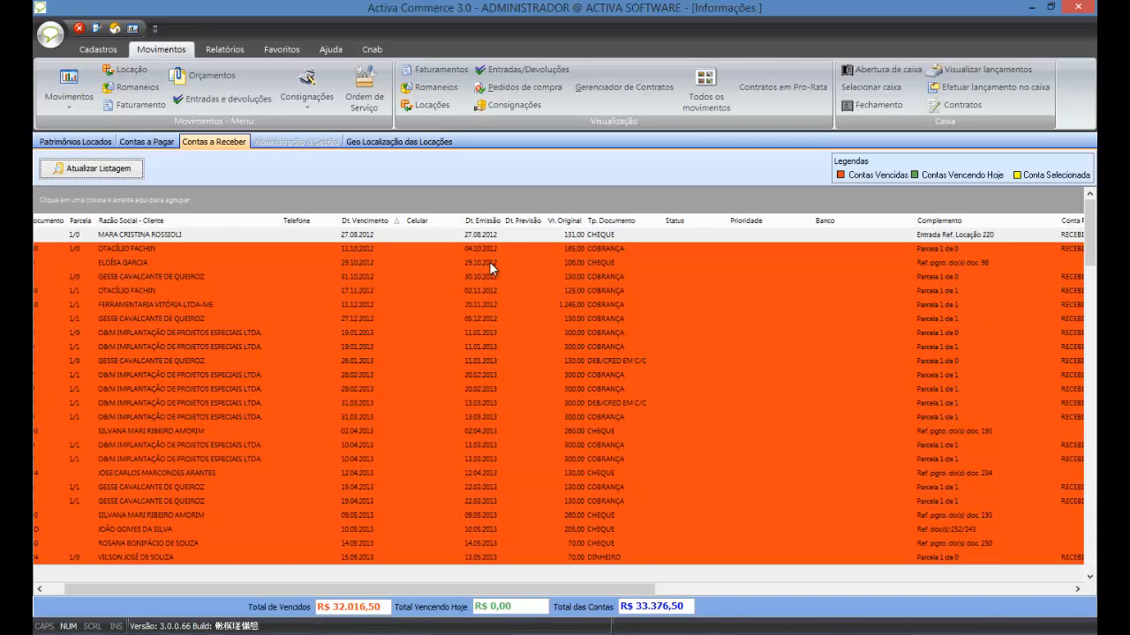
{"action": "left_click", "coordinate": [231, 222]}
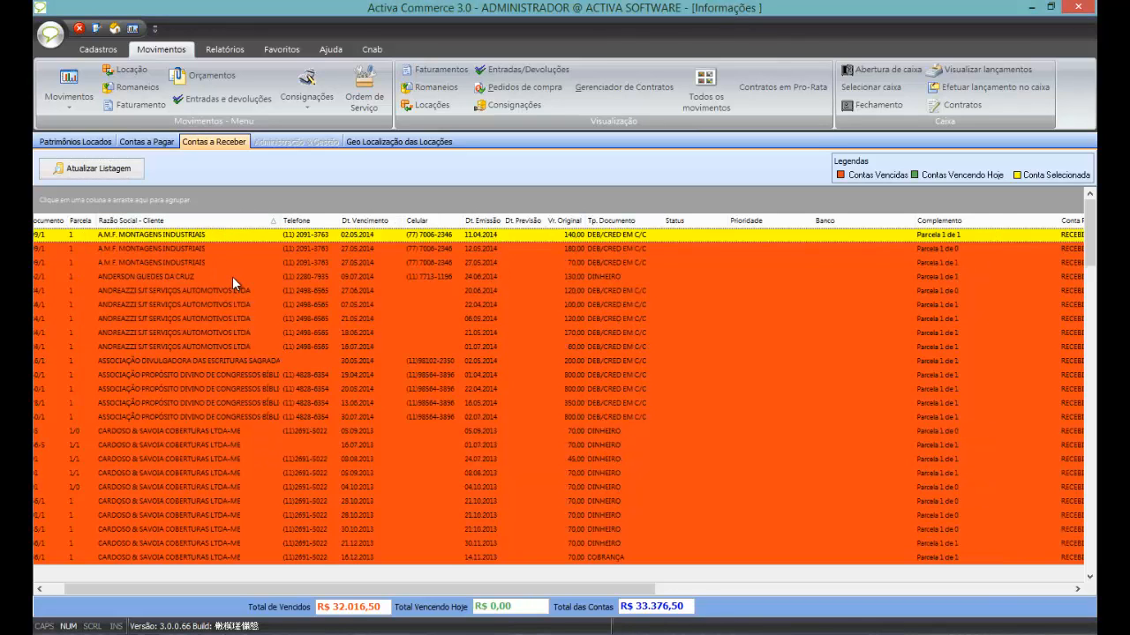
{"action": "scroll", "coordinate": [232, 276], "scroll_direction": "down", "scroll_amount": 5}
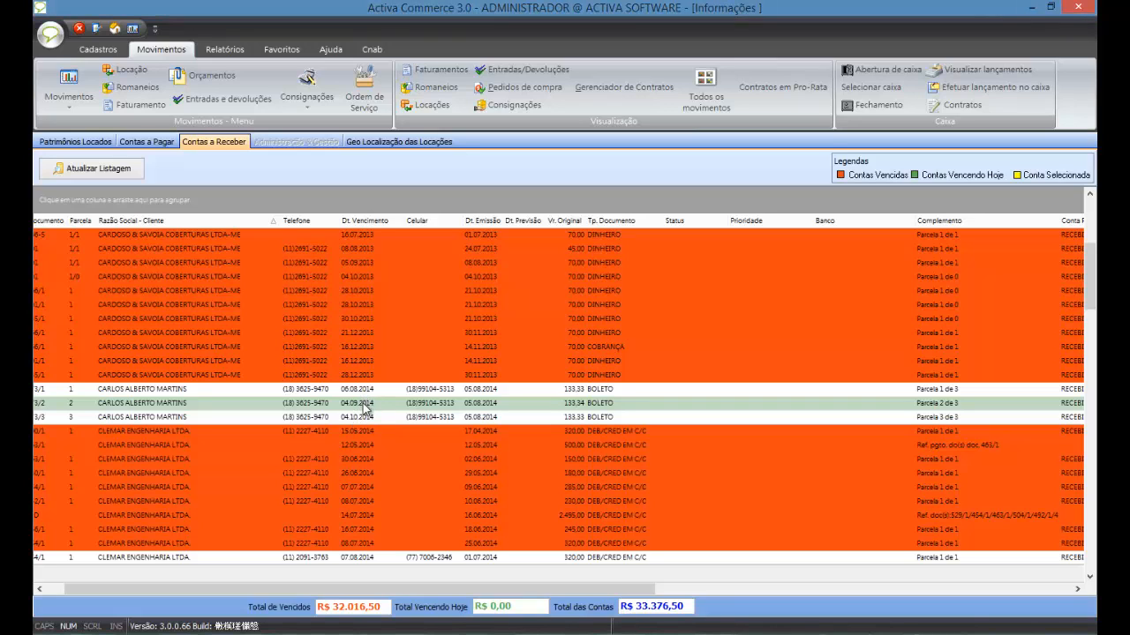
Step through the rental customer's three R$ 133,33 BOLETO installments.
{"action": "left_click", "coordinate": [356, 420]}
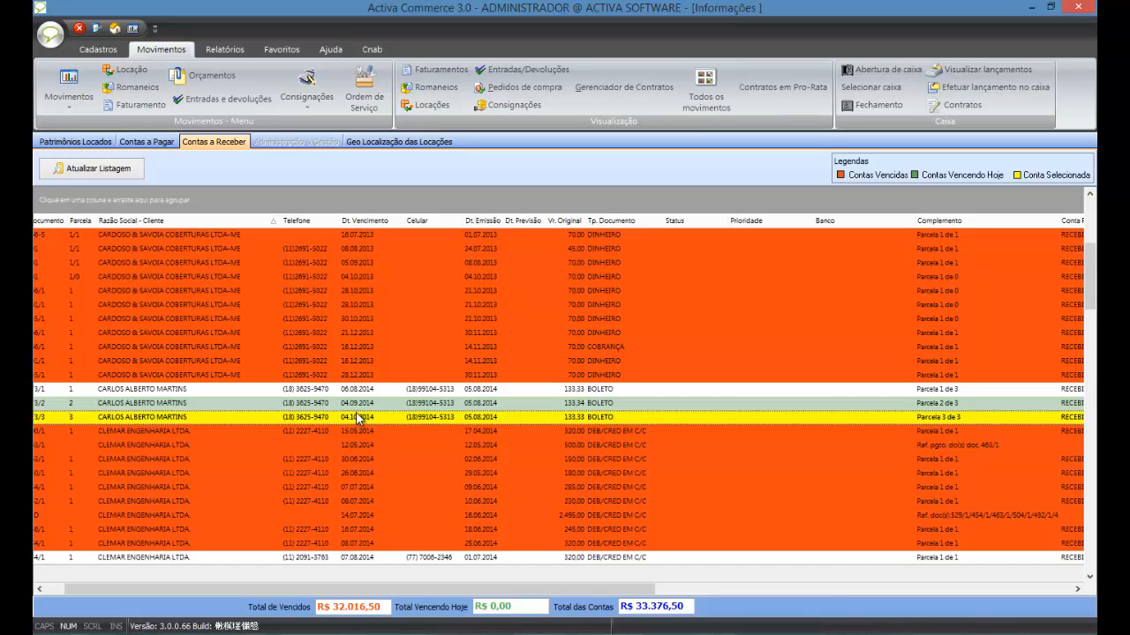
{"action": "left_click", "coordinate": [362, 404]}
{"action": "left_click", "coordinate": [365, 390]}
{"action": "left_click", "coordinate": [366, 402]}
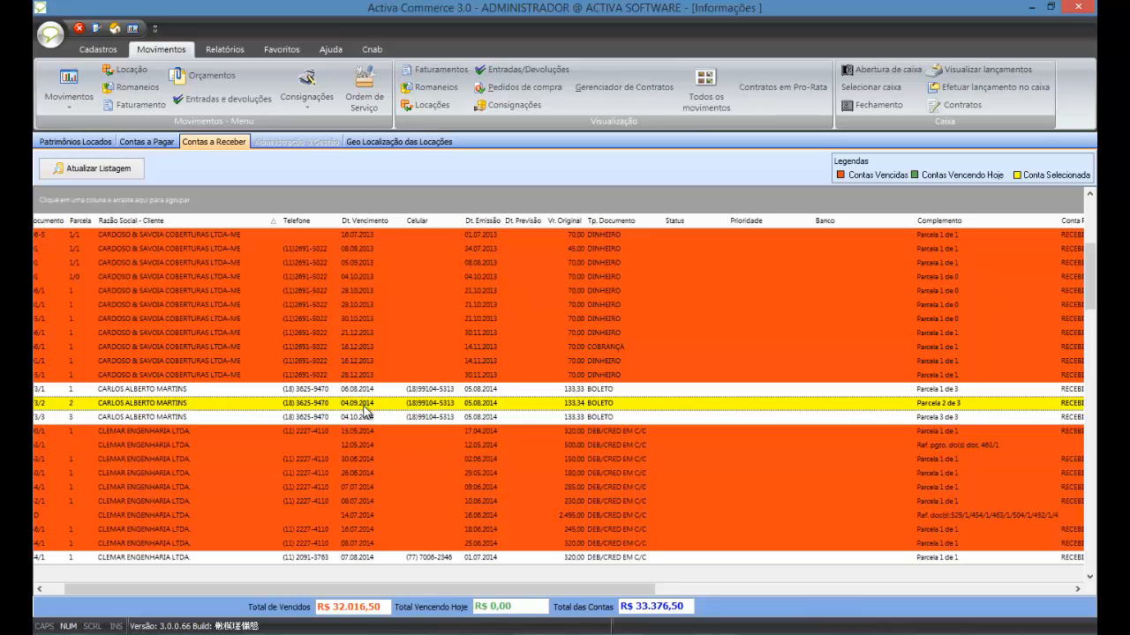
{"action": "left_click", "coordinate": [364, 418]}
{"action": "left_click", "coordinate": [362, 404]}
{"action": "left_click", "coordinate": [364, 390]}
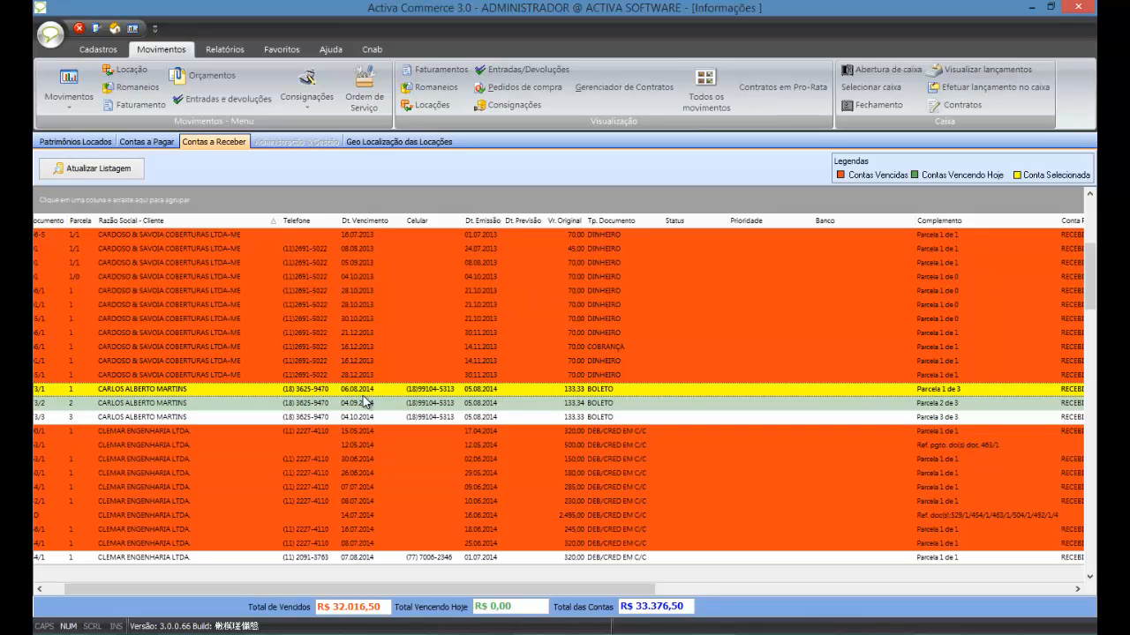
{"action": "left_click", "coordinate": [365, 403]}
{"action": "left_click", "coordinate": [365, 418]}
{"action": "left_click", "coordinate": [366, 406]}
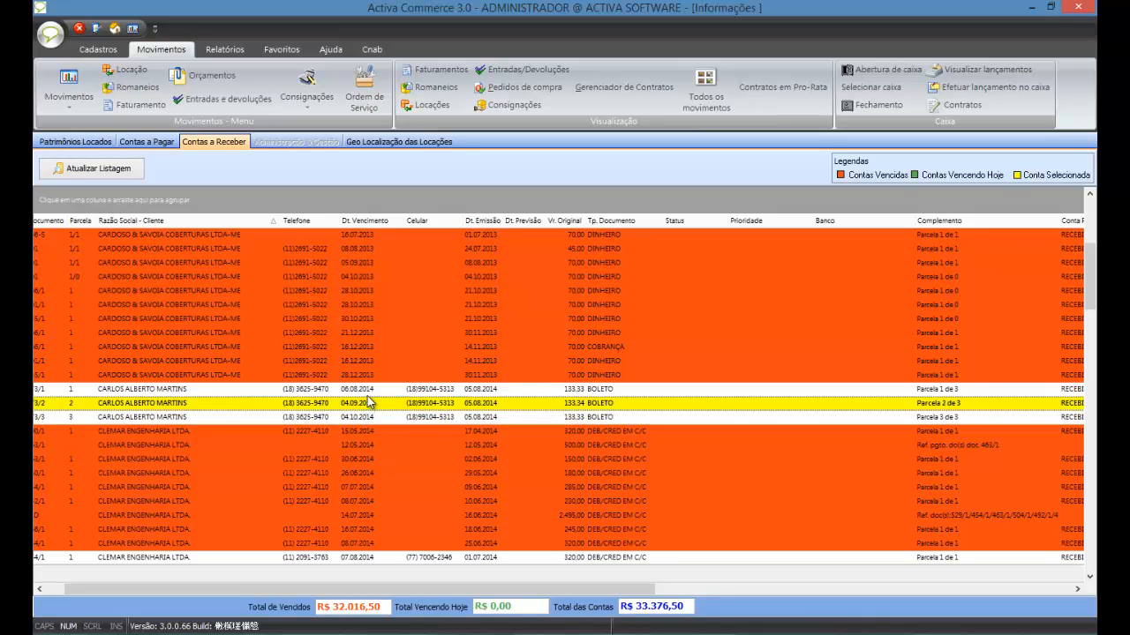
{"action": "left_click", "coordinate": [362, 389]}
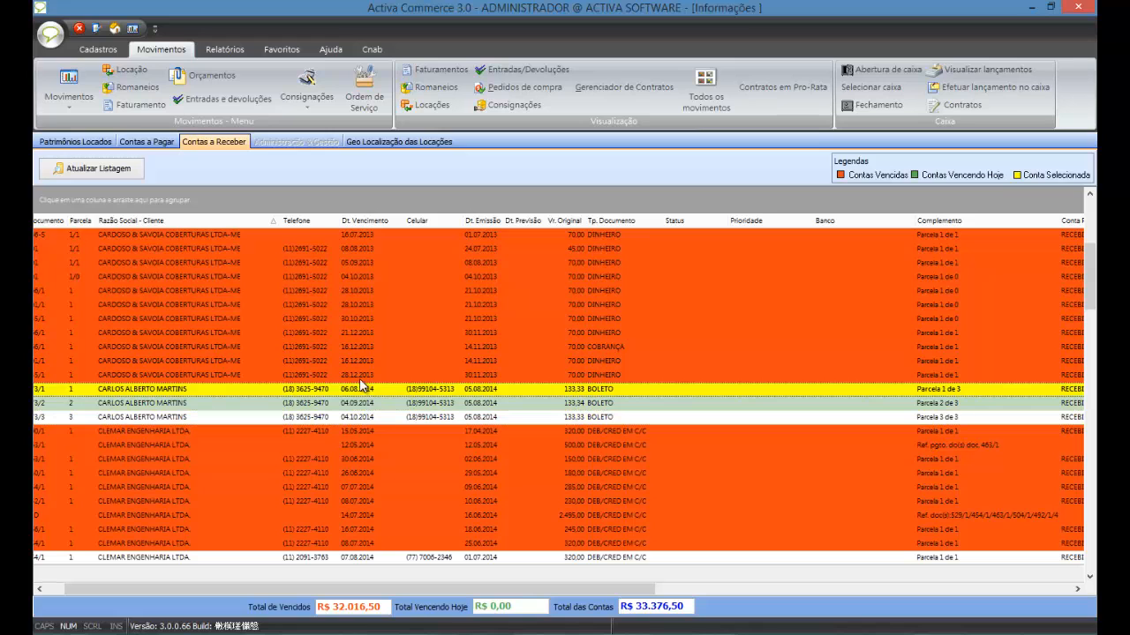
{"action": "left_click", "coordinate": [98, 50]}
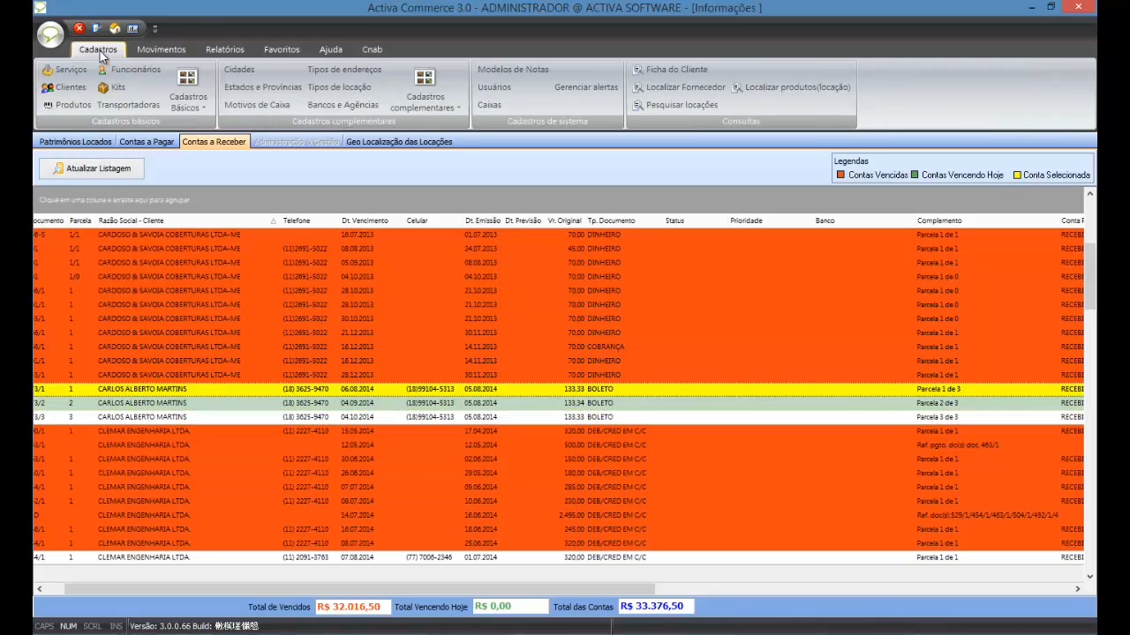
Open the CONTAINER 3M X 3M product record and its grade item 250 in full.
{"action": "left_click", "coordinate": [67, 106]}
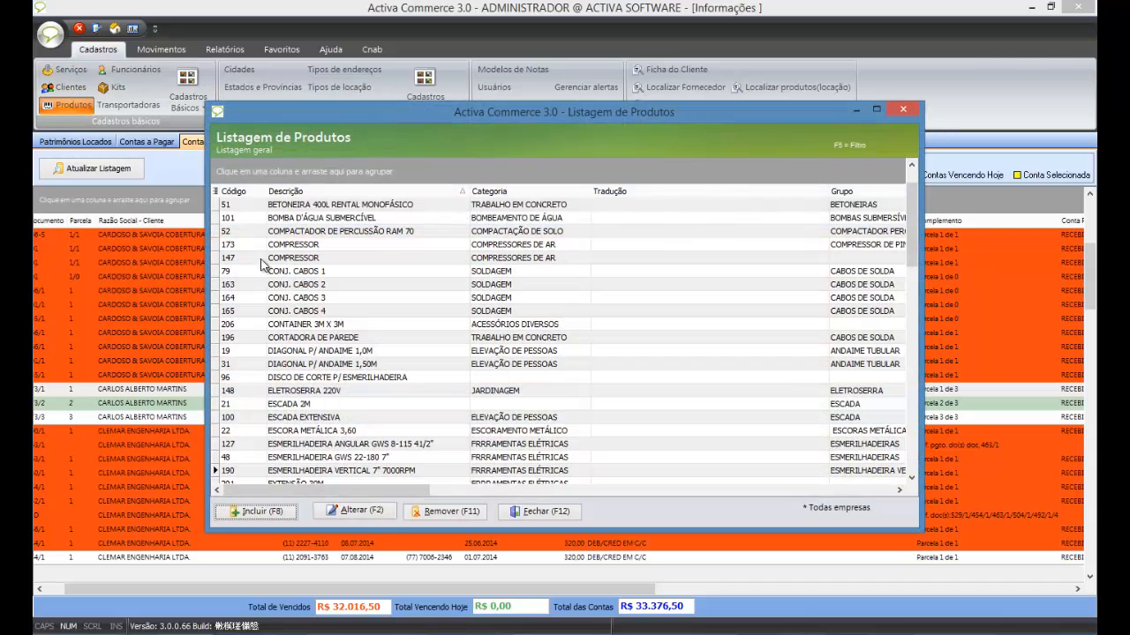
{"action": "left_click", "coordinate": [362, 313]}
{"action": "left_click", "coordinate": [362, 323]}
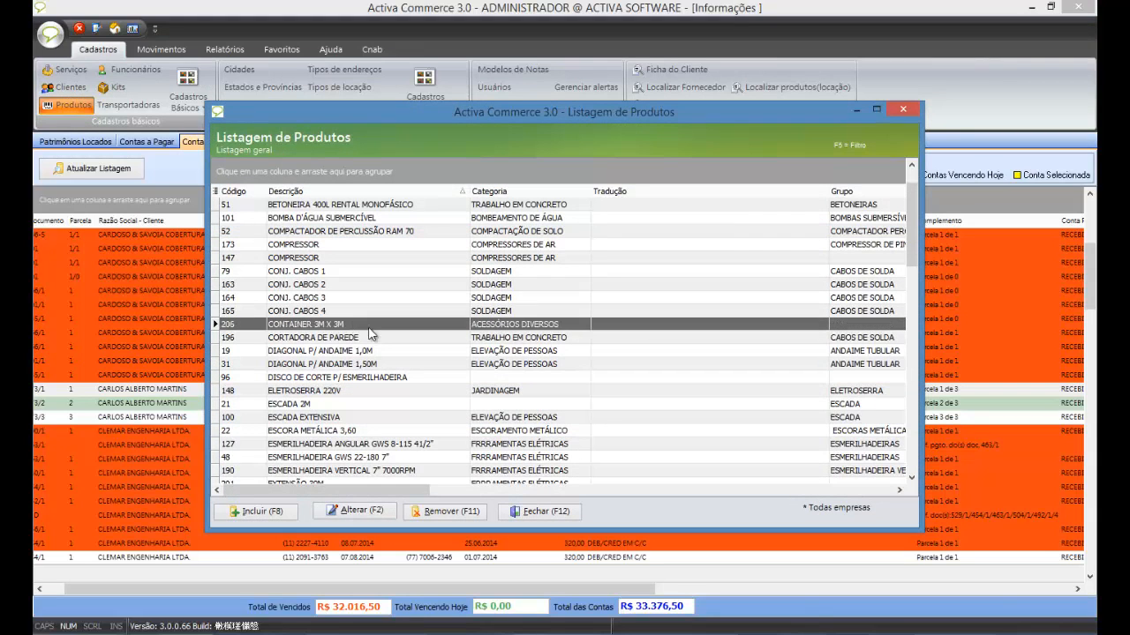
{"action": "double_click", "coordinate": [383, 326]}
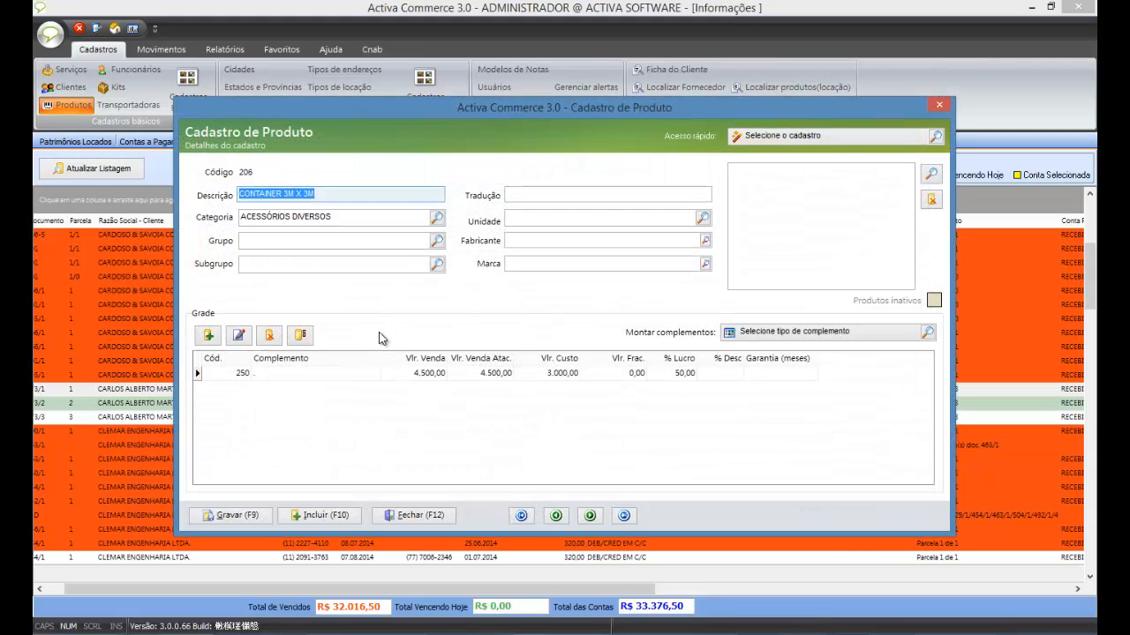
{"action": "left_click", "coordinate": [354, 378]}
{"action": "double_click", "coordinate": [356, 373]}
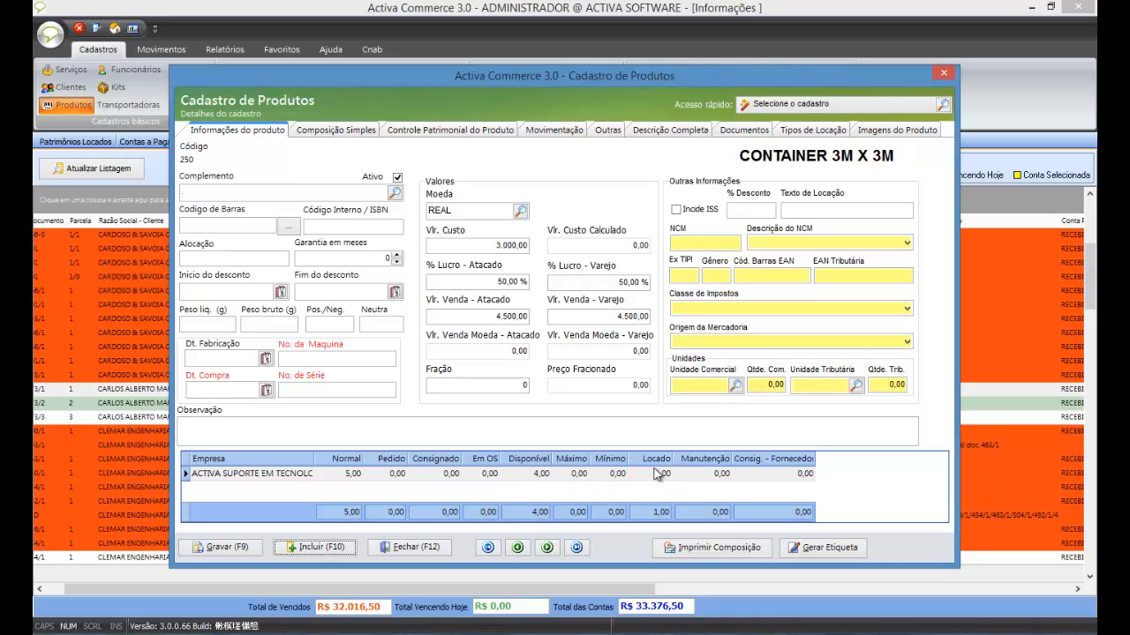
Review item 250's Controle Patrimonial and Movimentação tabs, then close back to the product list.
{"action": "left_click", "coordinate": [406, 133]}
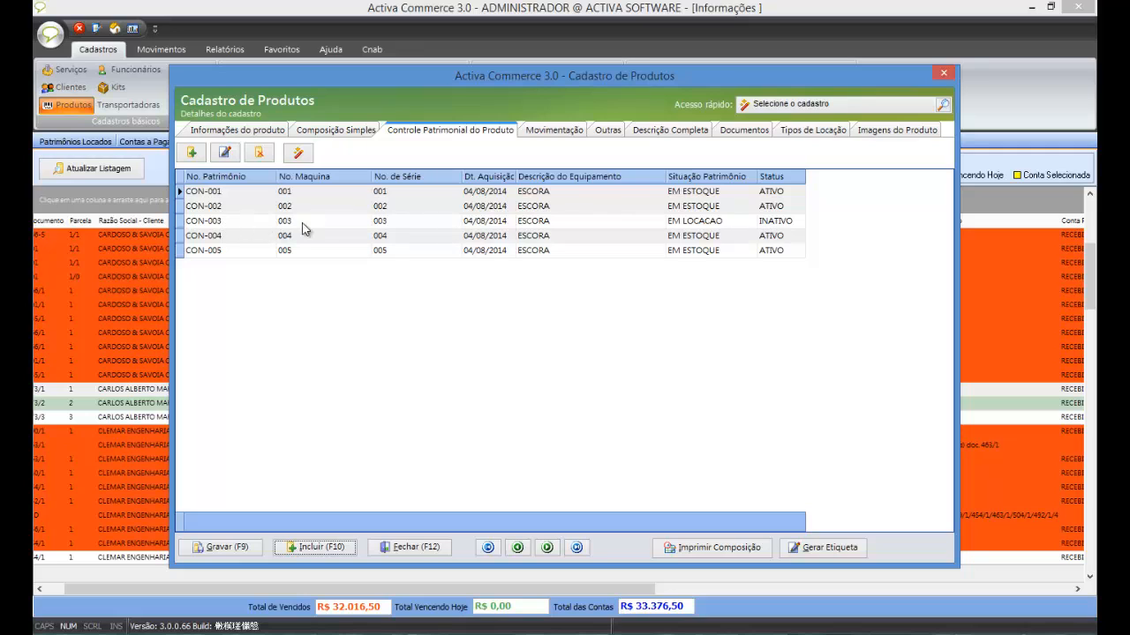
{"action": "left_click", "coordinate": [549, 130]}
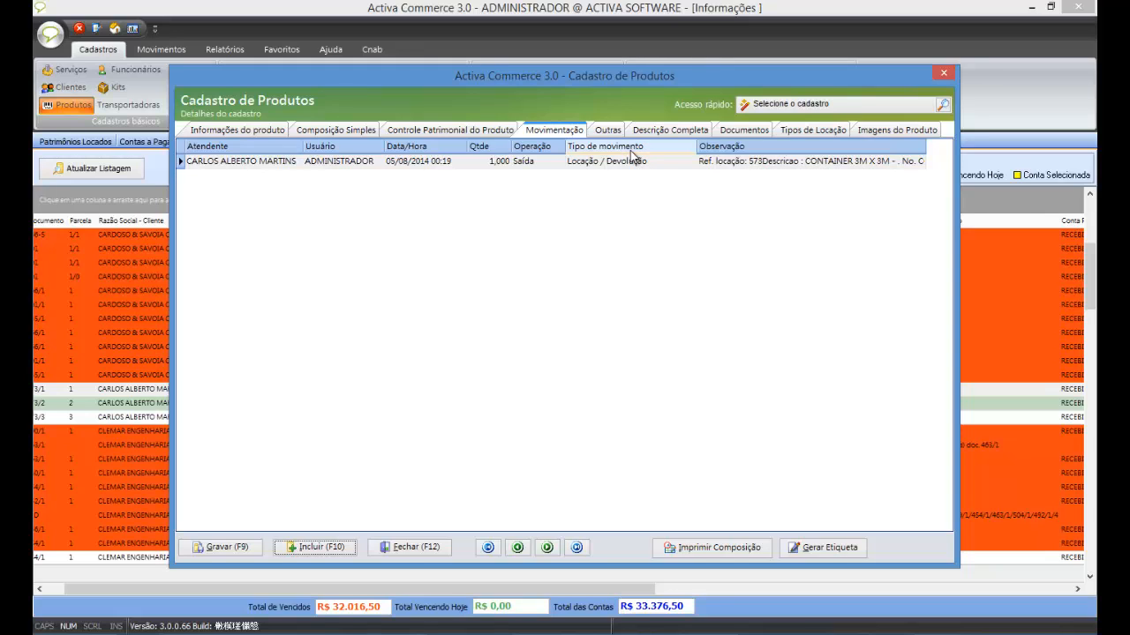
{"action": "left_click", "coordinate": [418, 545]}
{"action": "left_click", "coordinate": [428, 517]}
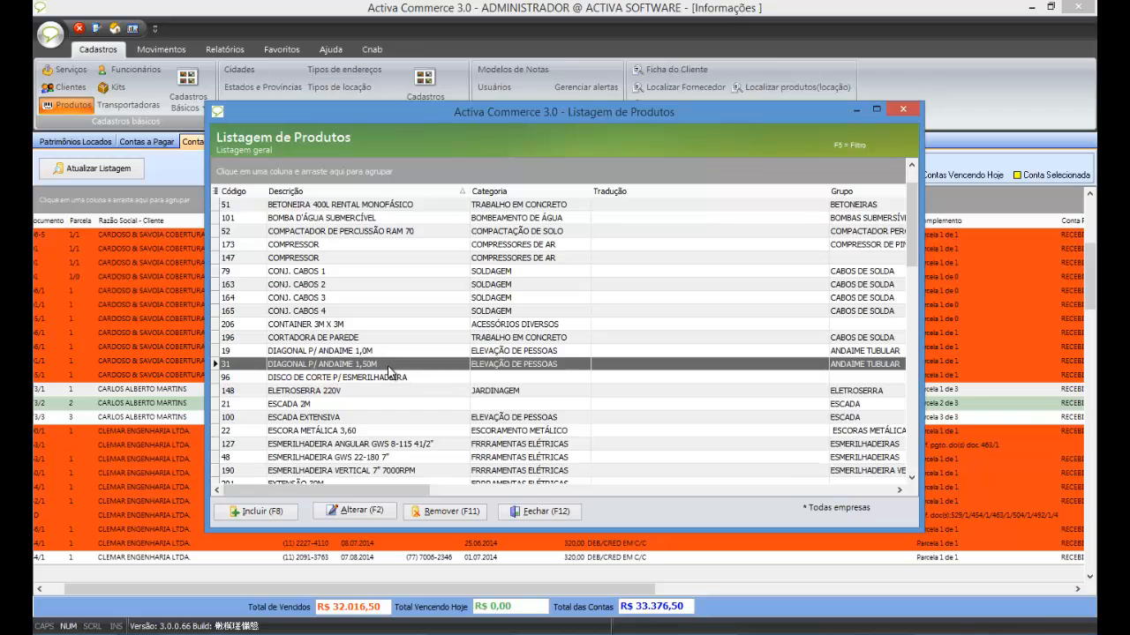
Open the DEWALT impact drill product 205 and its full grade item 249 record.
{"action": "scroll", "coordinate": [388, 366], "scroll_direction": "down", "scroll_amount": 6}
{"action": "scroll", "coordinate": [388, 366], "scroll_direction": "down", "scroll_amount": 10}
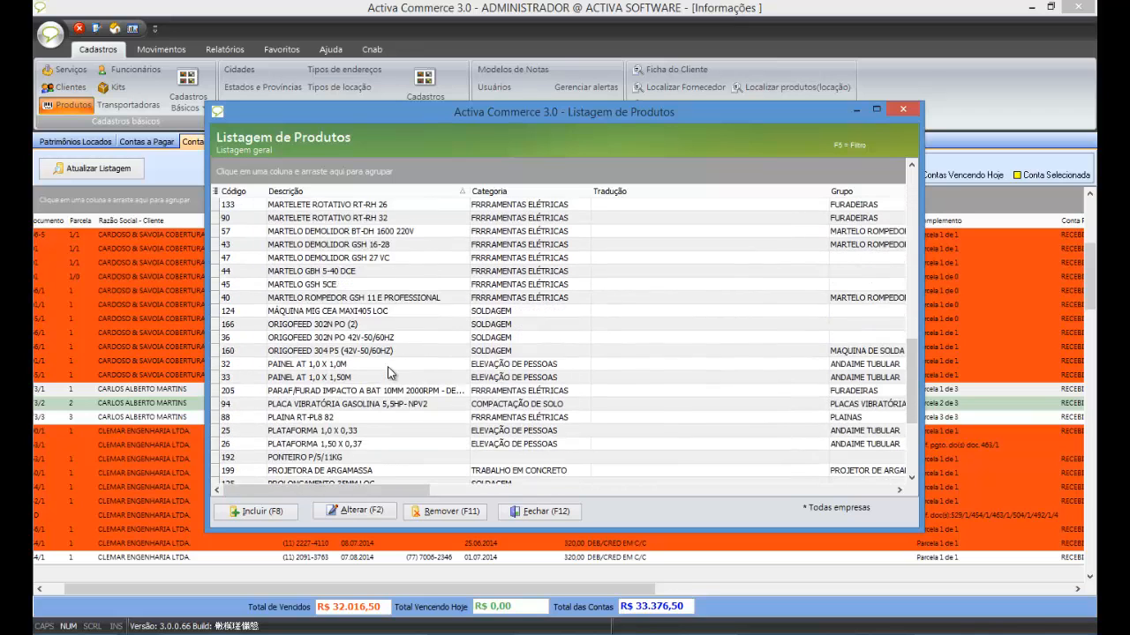
{"action": "double_click", "coordinate": [375, 351]}
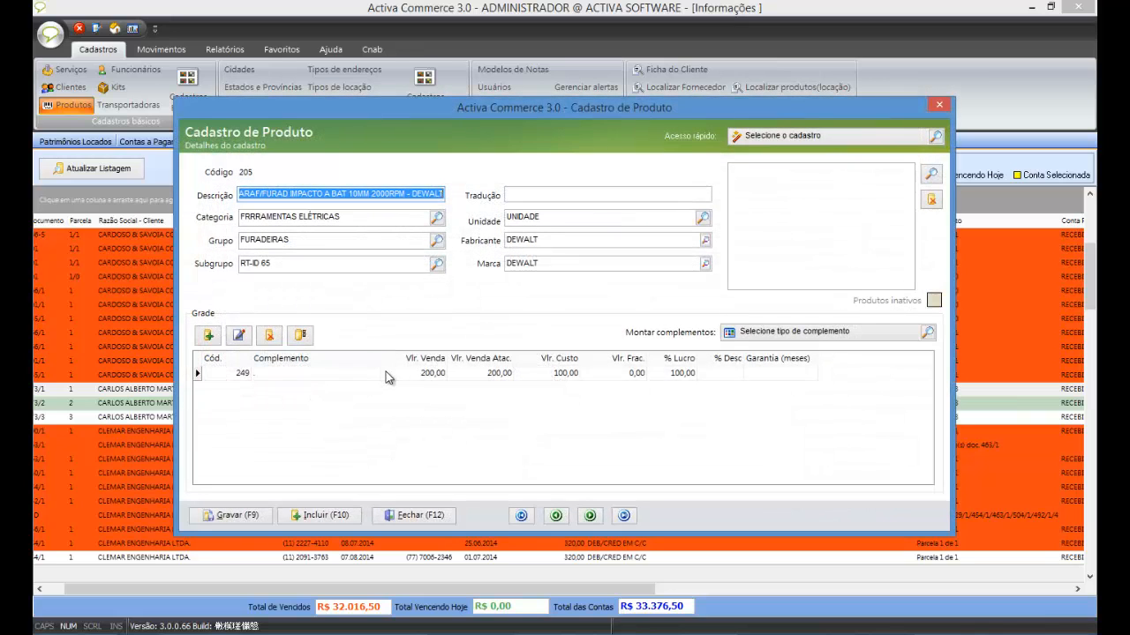
{"action": "left_click", "coordinate": [386, 373]}
{"action": "double_click", "coordinate": [386, 374]}
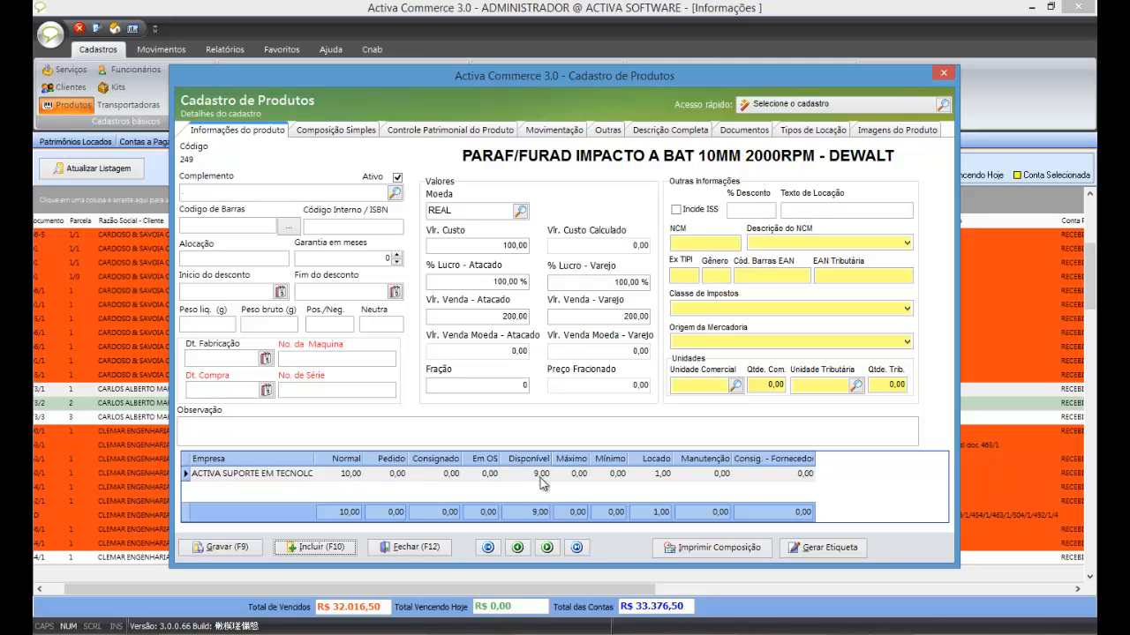
Check the drill's asset units and movement history, then close all three product windows.
{"action": "left_click", "coordinate": [479, 131]}
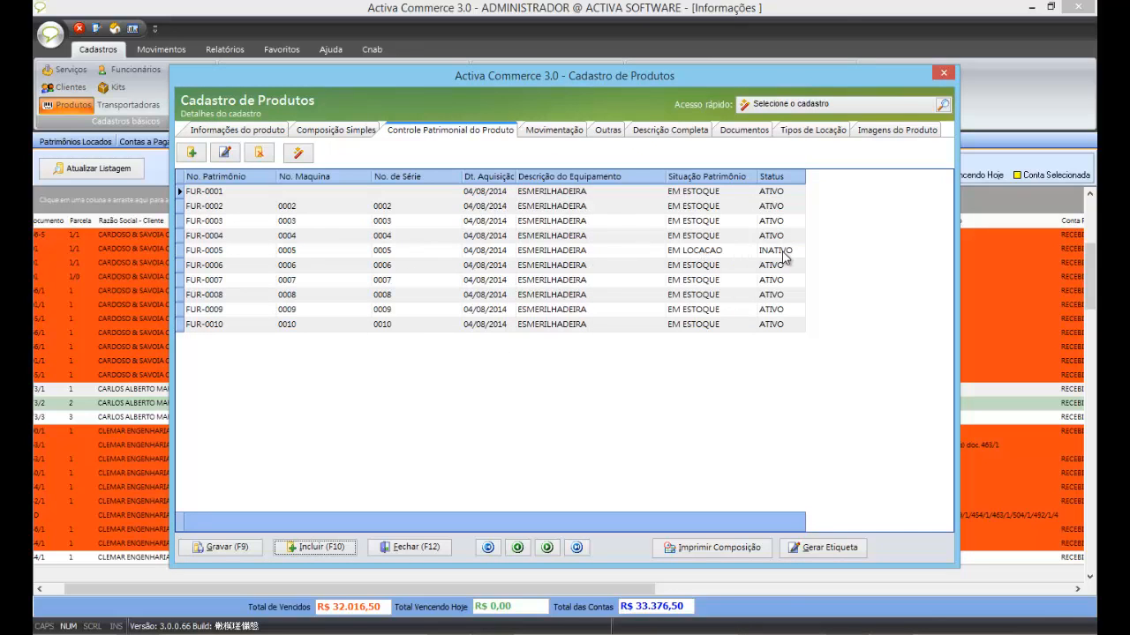
{"action": "left_click", "coordinate": [569, 132]}
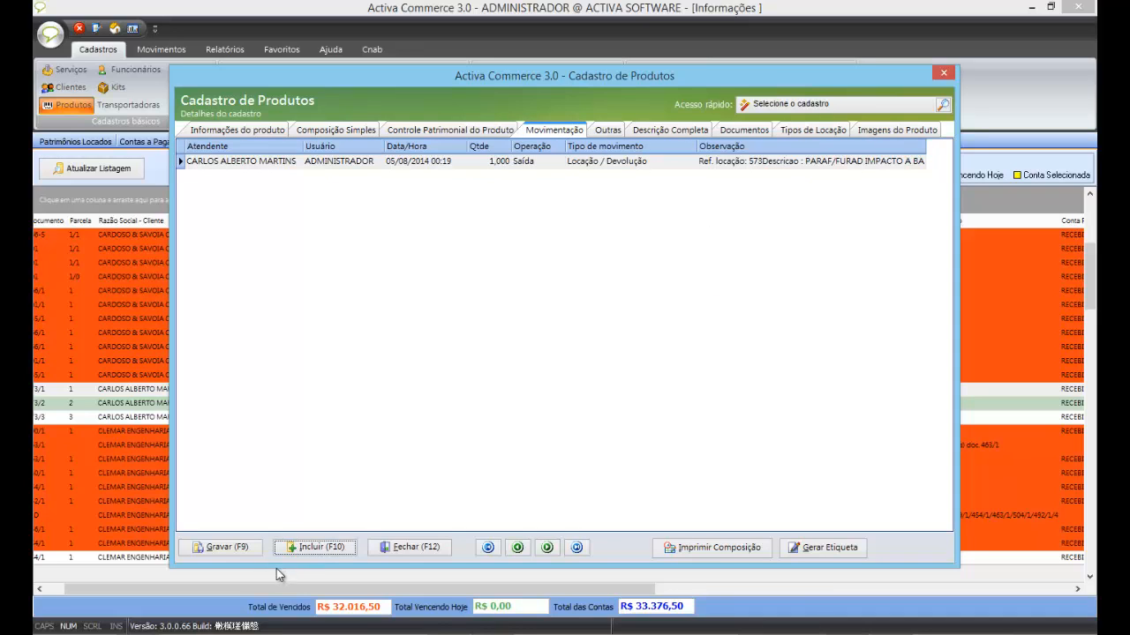
{"action": "left_click", "coordinate": [405, 548]}
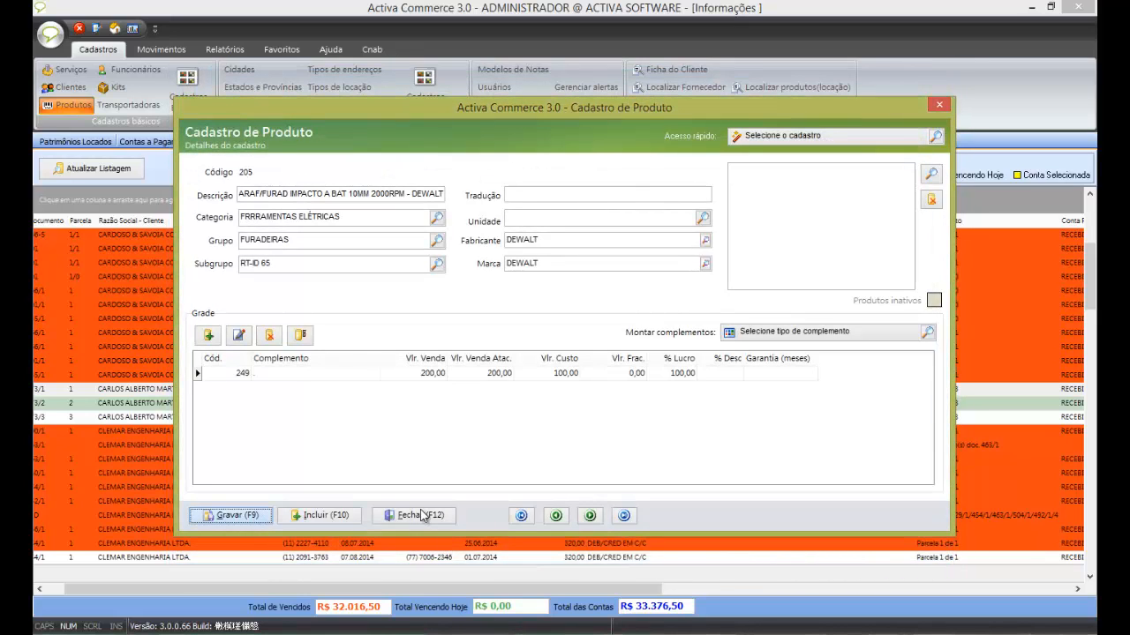
{"action": "left_click", "coordinate": [410, 516]}
{"action": "left_click", "coordinate": [536, 516]}
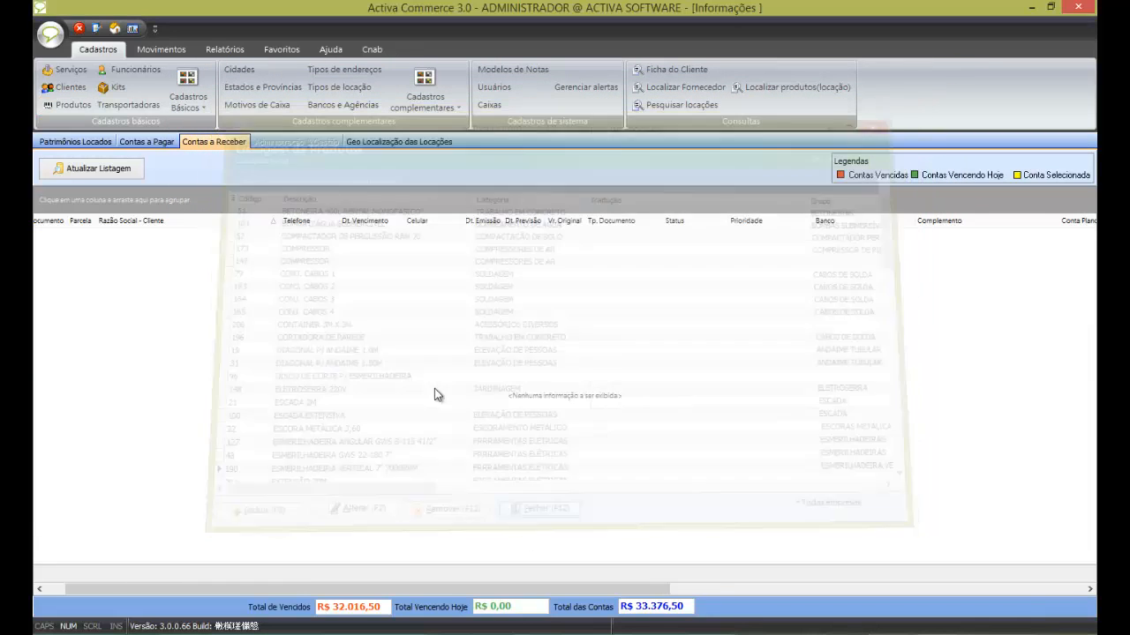
Refresh the accounts receivable list and open the Geo Localização das Locações map.
{"action": "left_click", "coordinate": [113, 166]}
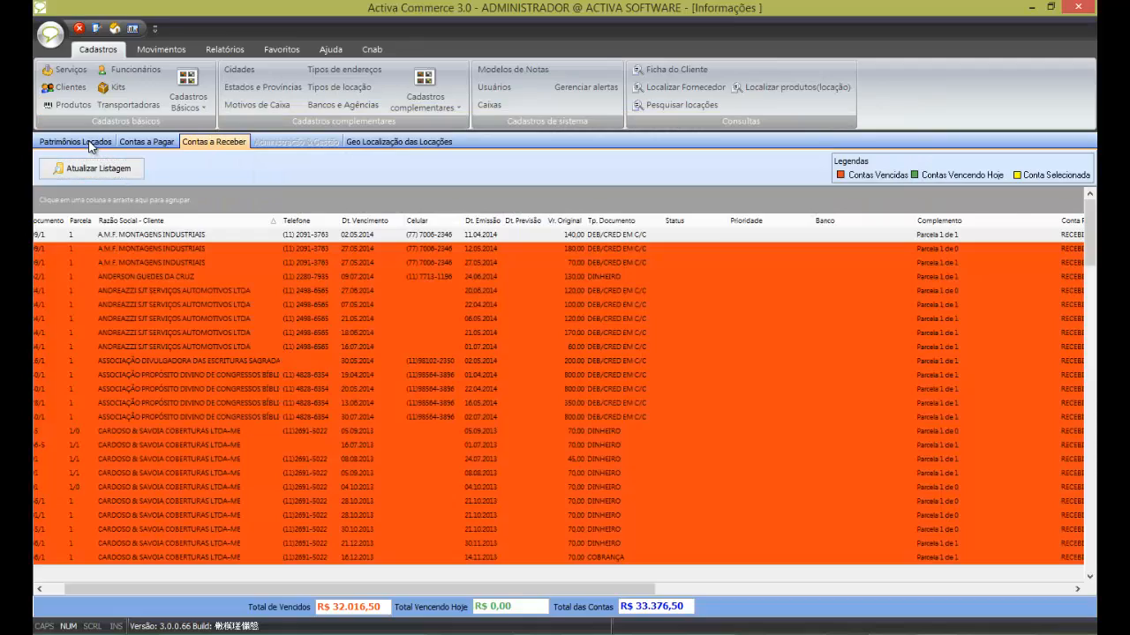
{"action": "left_click", "coordinate": [75, 142]}
{"action": "left_click", "coordinate": [402, 143]}
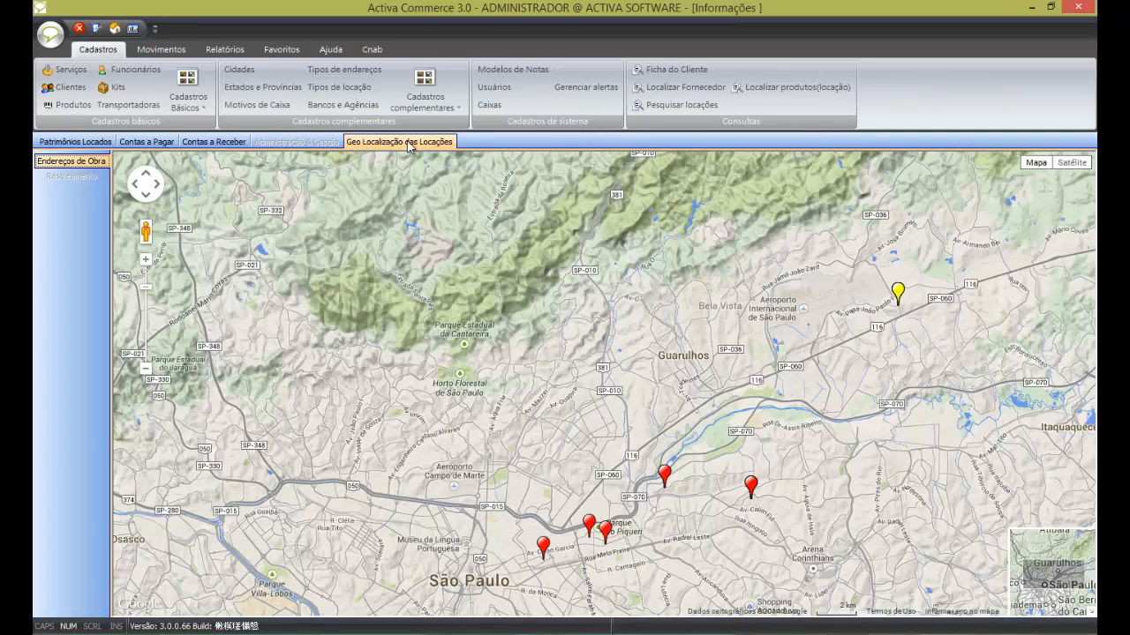
Locate rental 573's site marker near Araçatuba on the map, then return to Contas a Receber.
{"action": "left_click_drag", "start_coordinate": [407, 327], "coordinate": [609, 483]}
{"action": "left_click_drag", "start_coordinate": [369, 301], "coordinate": [771, 442]}
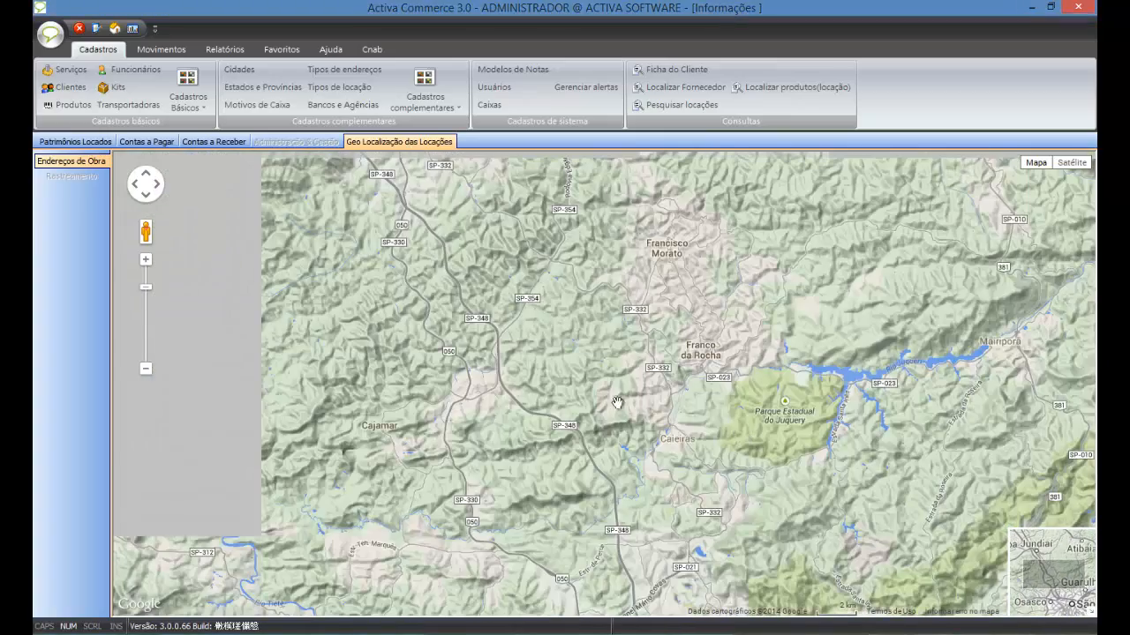
{"action": "left_click", "coordinate": [147, 370]}
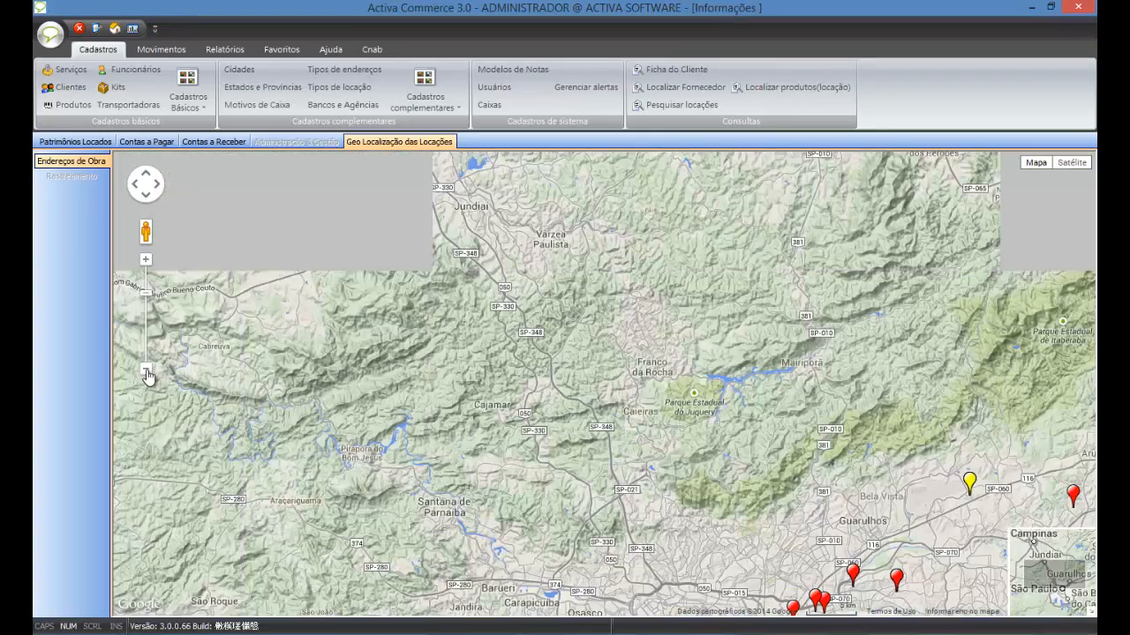
{"action": "left_click", "coordinate": [146, 370]}
{"action": "left_click", "coordinate": [147, 371]}
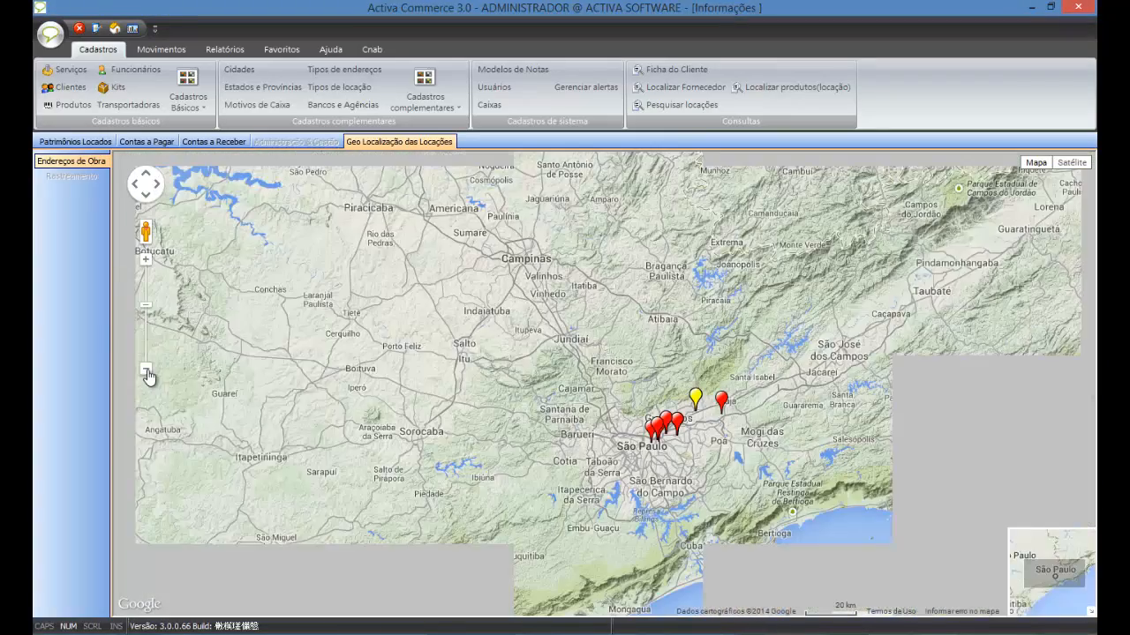
{"action": "left_click", "coordinate": [146, 371]}
{"action": "left_click_drag", "start_coordinate": [219, 337], "coordinate": [604, 469]}
{"action": "left_click_drag", "start_coordinate": [550, 283], "coordinate": [528, 474]}
{"action": "left_click", "coordinate": [452, 413]}
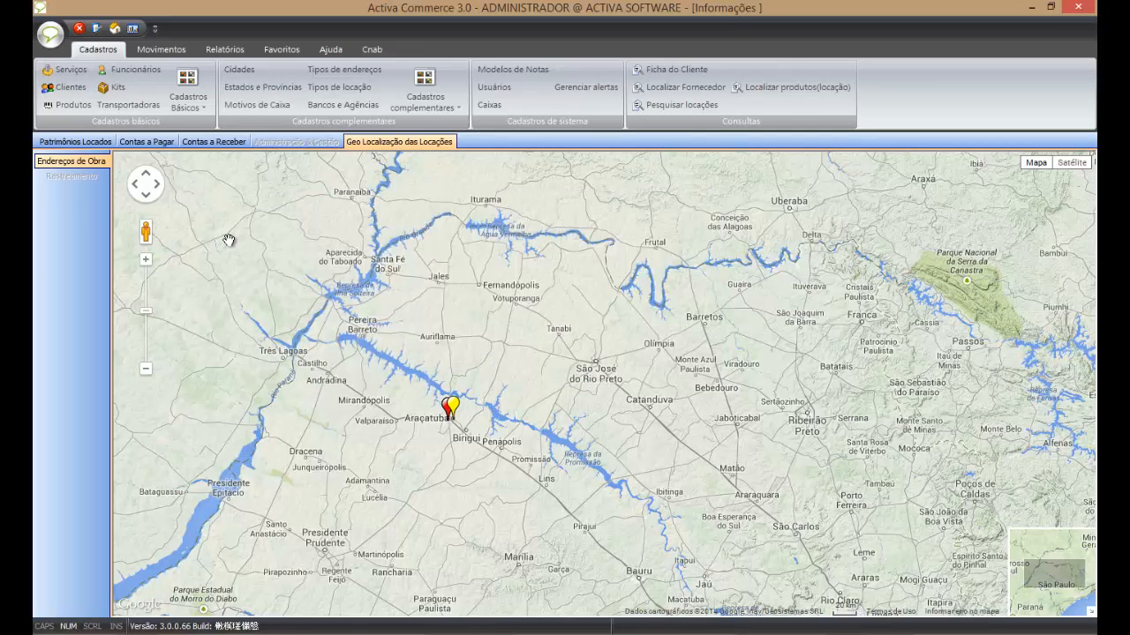
{"action": "left_click", "coordinate": [199, 143]}
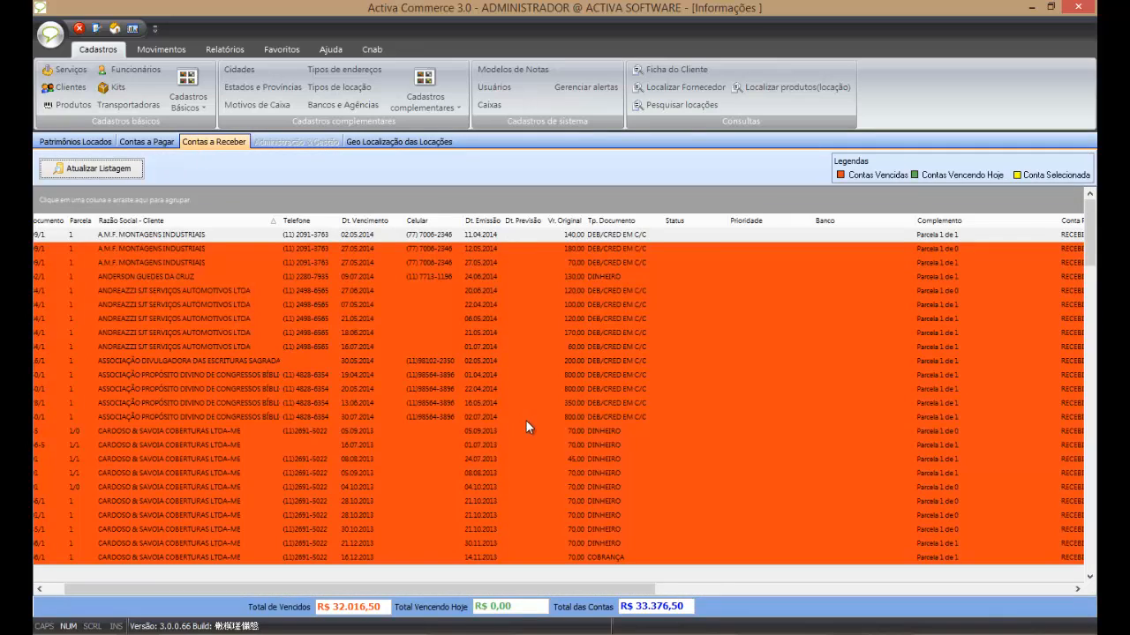
Browse the receivables, open Patrimônios Locados, then start a new Locação movement from Movimentos.
{"action": "left_click", "coordinate": [526, 421]}
{"action": "scroll", "coordinate": [527, 427], "scroll_direction": "down", "scroll_amount": 7}
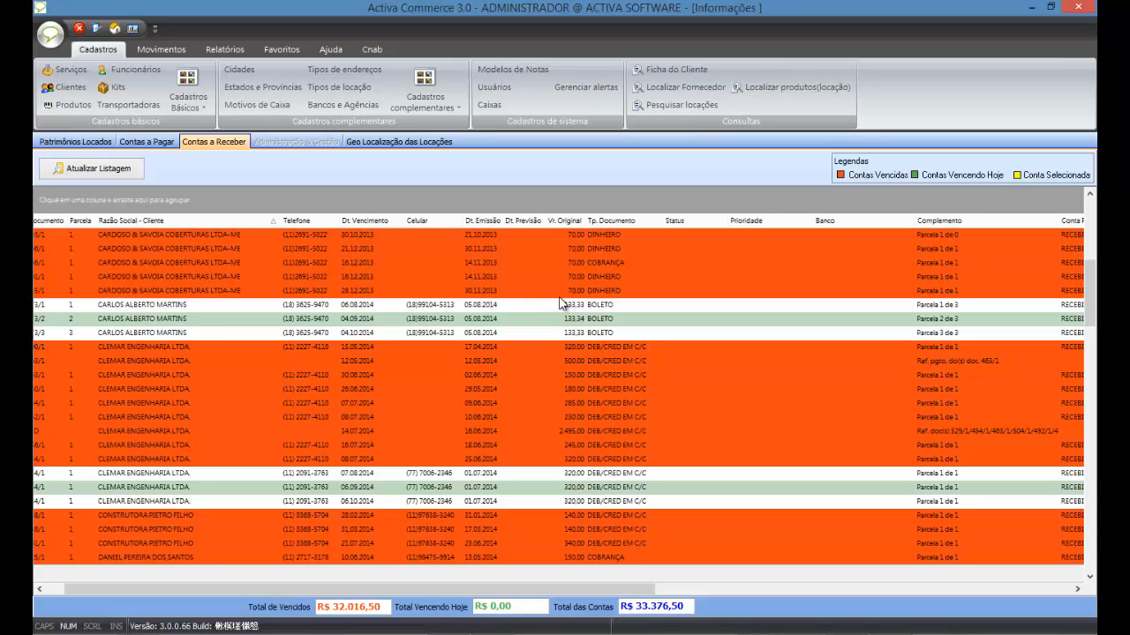
{"action": "left_click", "coordinate": [91, 142]}
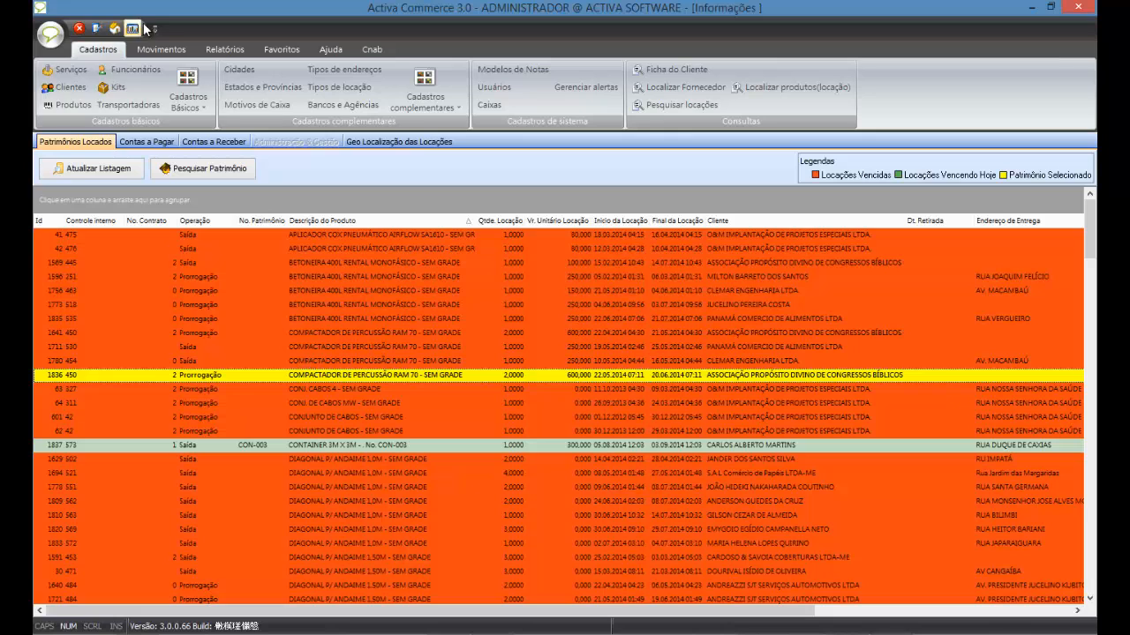
{"action": "left_click", "coordinate": [159, 51]}
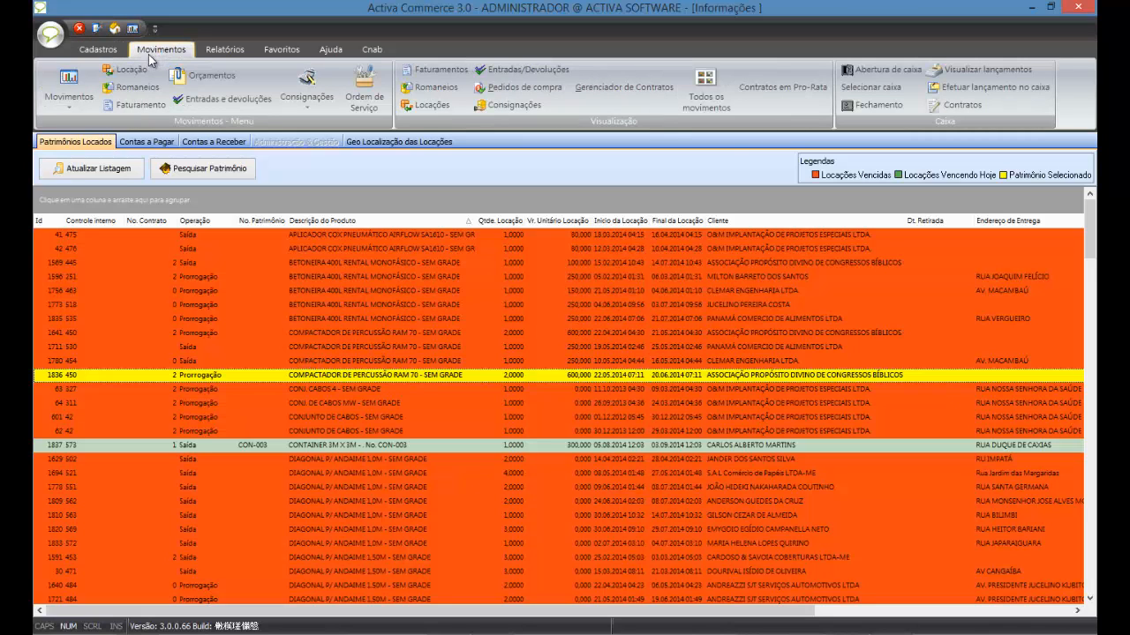
{"action": "left_click", "coordinate": [123, 70]}
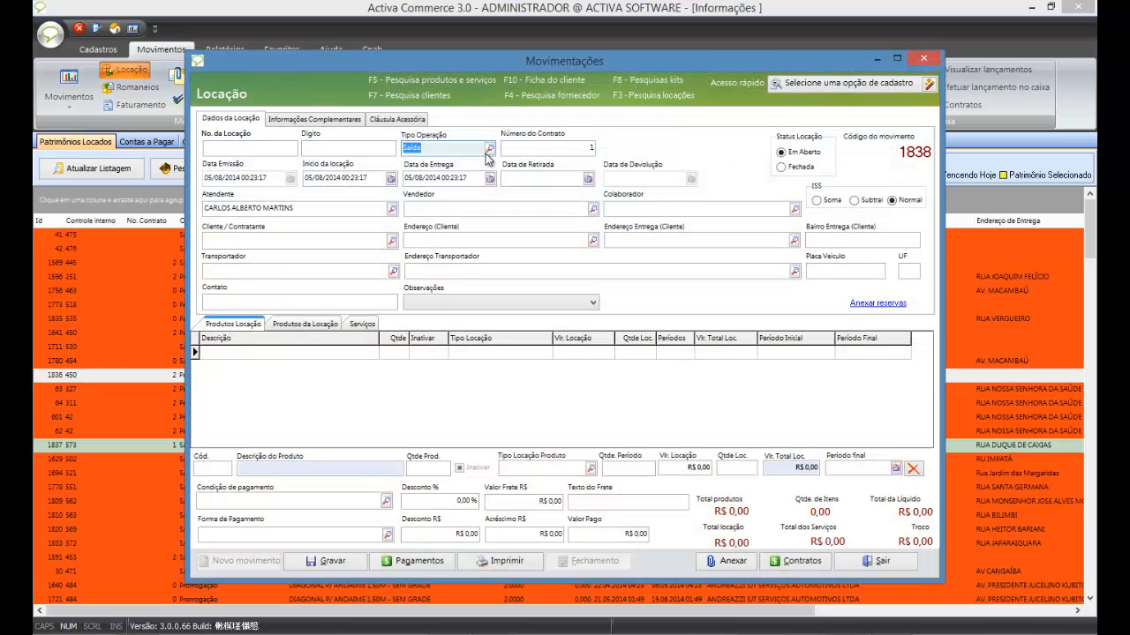
Set the new movement's operation type to Devolução.
{"action": "left_click", "coordinate": [488, 149]}
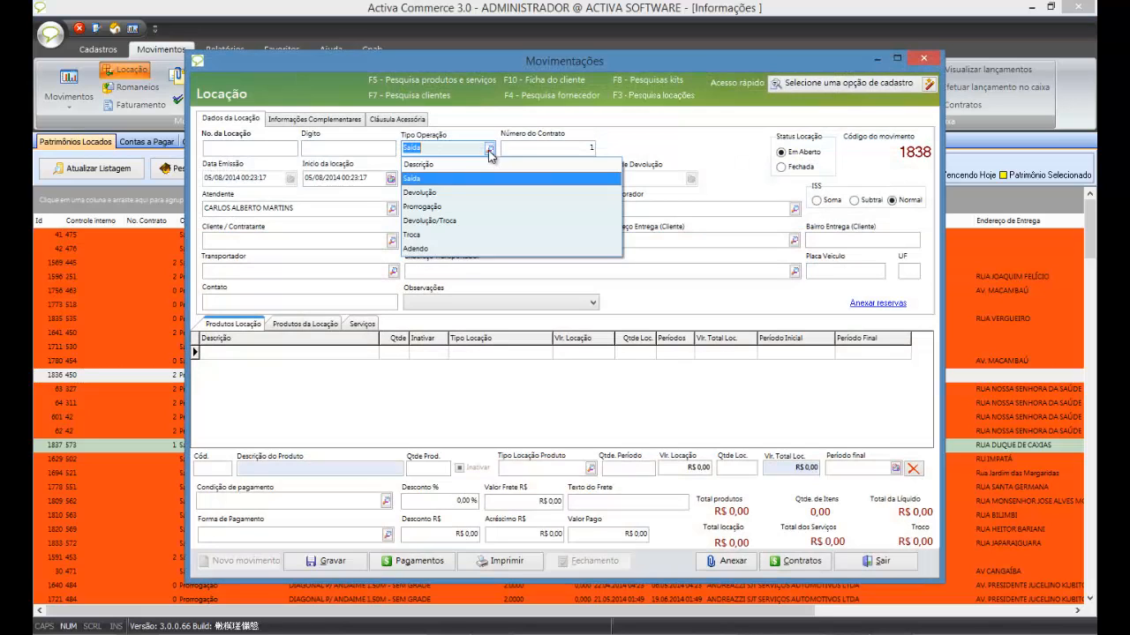
{"action": "left_click", "coordinate": [433, 194]}
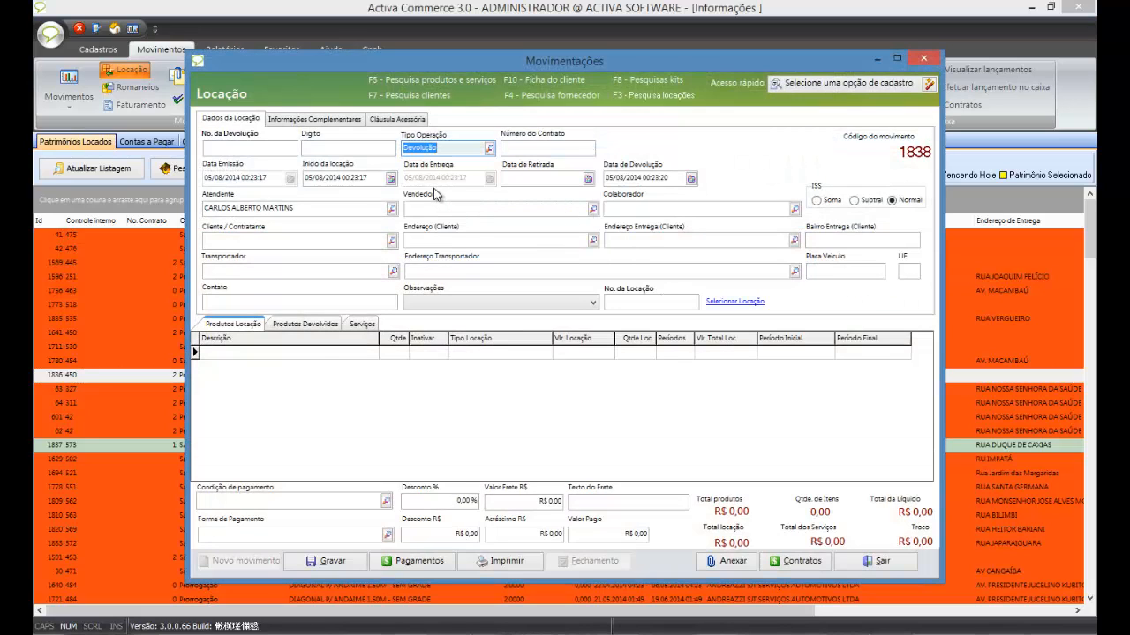
{"action": "key", "text": "Tab"}
{"action": "key", "text": "Tab"}
{"action": "key", "text": "Tab"}
{"action": "key", "text": "Tab"}
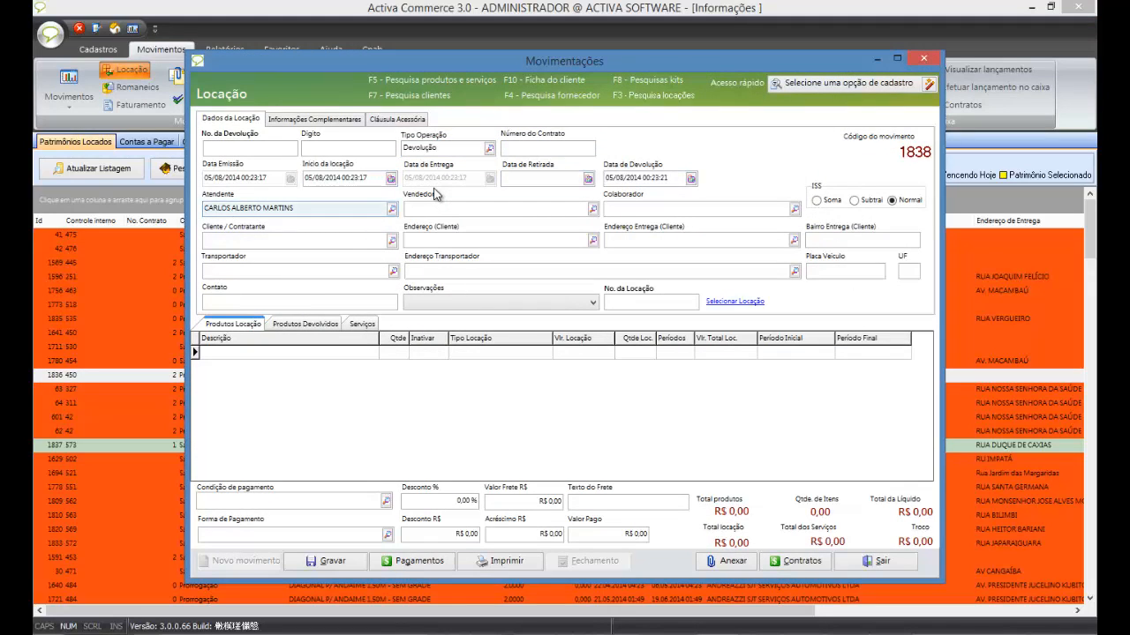
{"action": "key", "text": "Tab"}
{"action": "key", "text": "Tab"}
{"action": "key", "text": "Tab"}
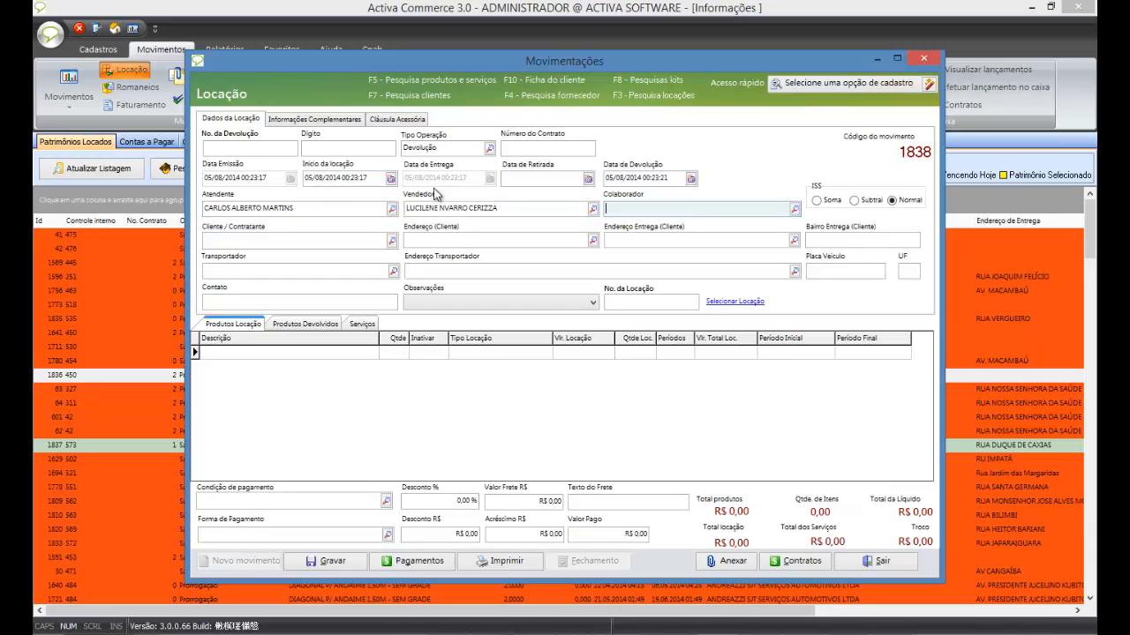
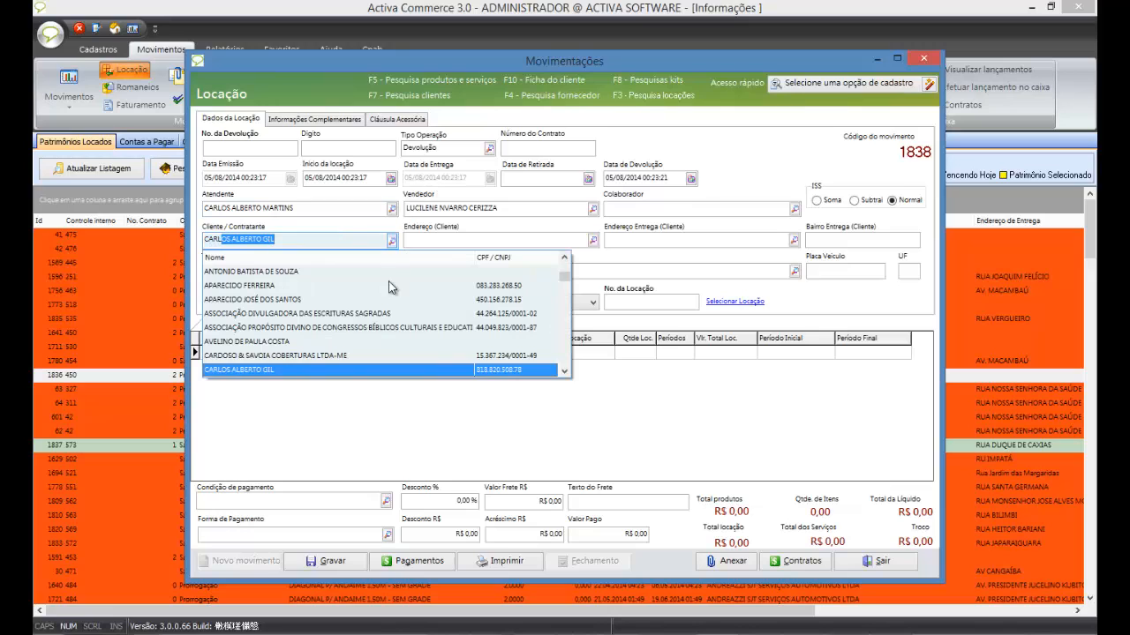
Choose the returning client in Cliente/Contratante and dismiss the 'Locação não encontrada' message.
{"action": "scroll", "coordinate": [427, 374], "scroll_direction": "down", "scroll_amount": 2}
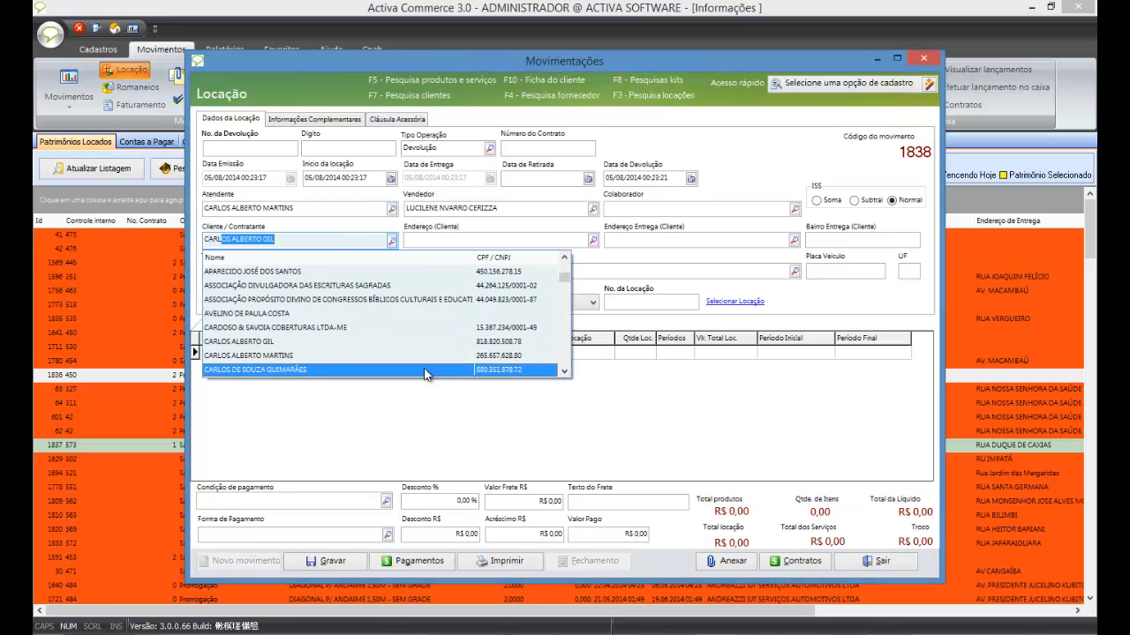
{"action": "left_click", "coordinate": [412, 357]}
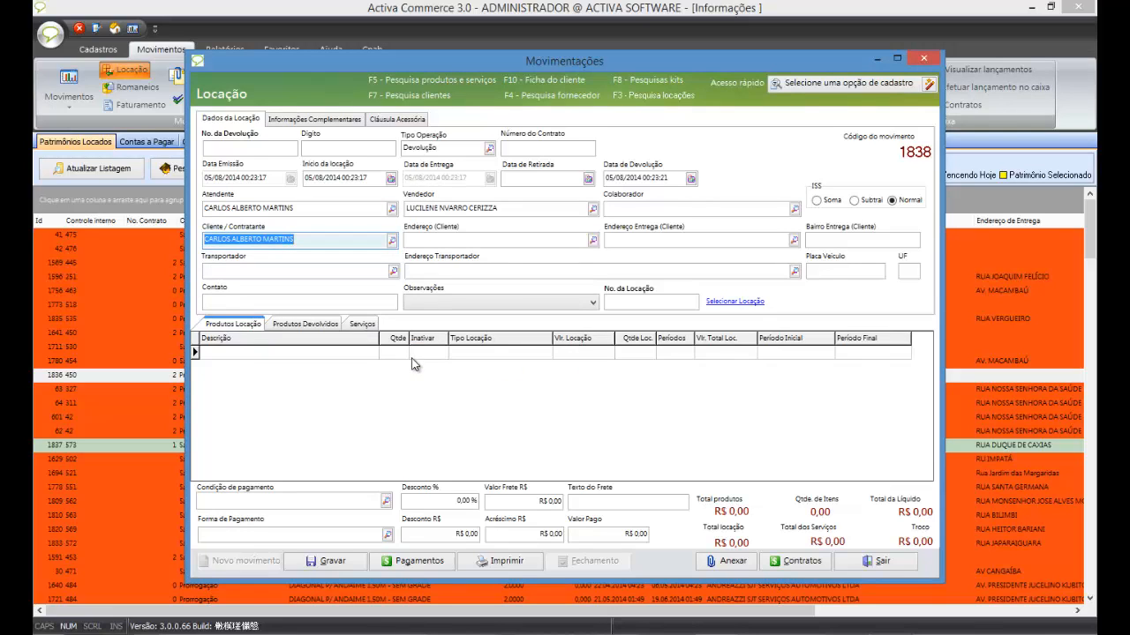
{"action": "left_click", "coordinate": [739, 303]}
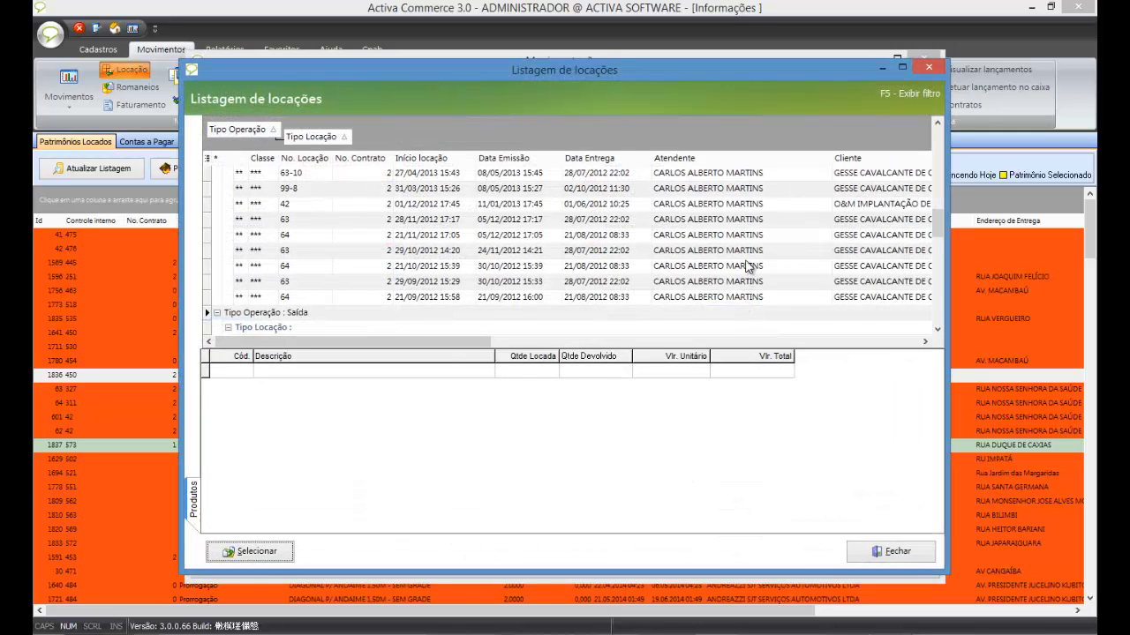
{"action": "left_click", "coordinate": [928, 68]}
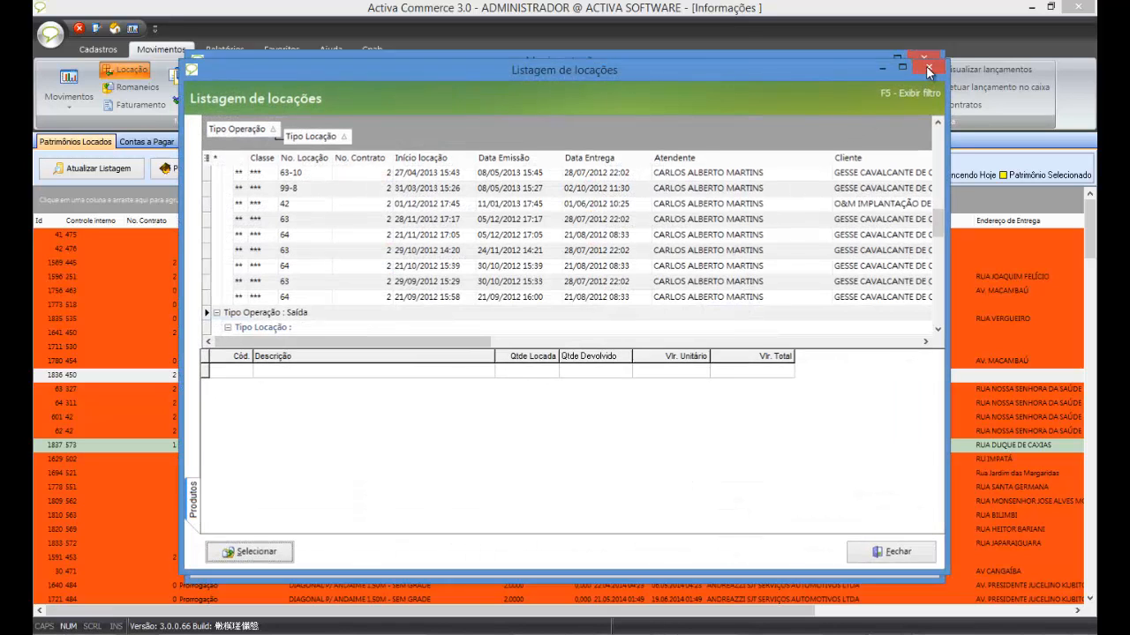
{"action": "left_click", "coordinate": [616, 376]}
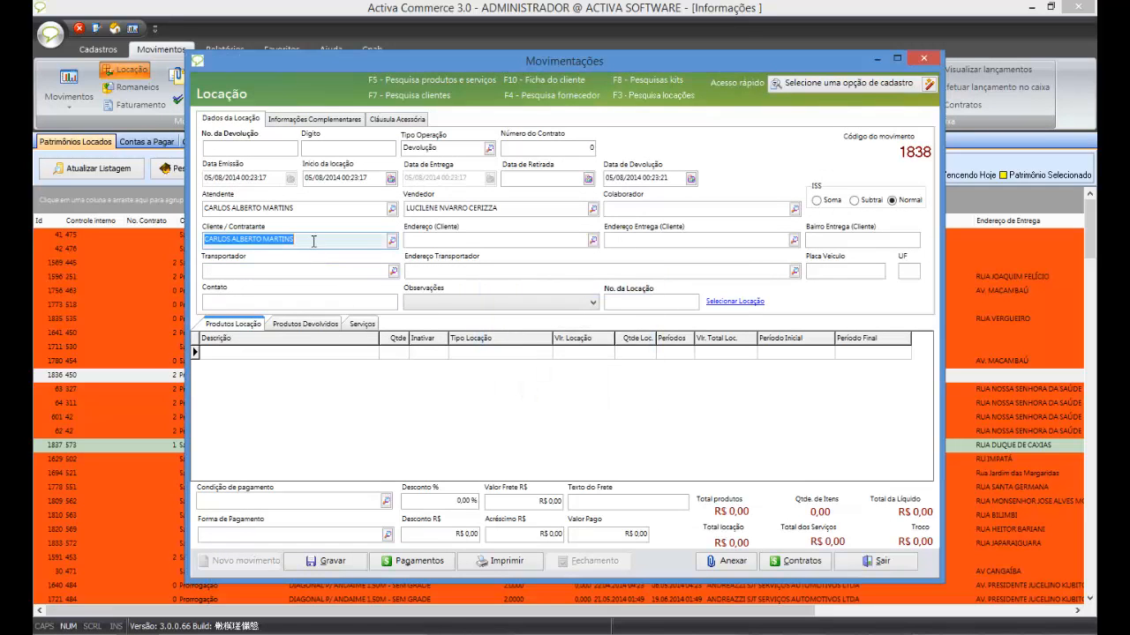
{"action": "left_click", "coordinate": [313, 241]}
{"action": "key", "text": "F10"}
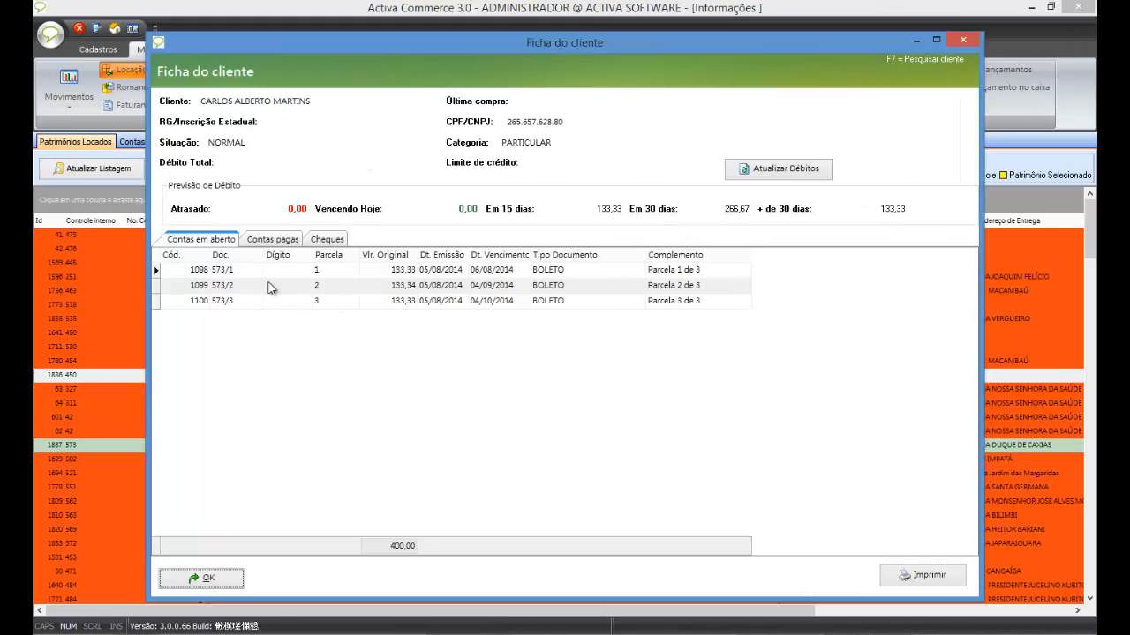
{"action": "left_click", "coordinate": [277, 242]}
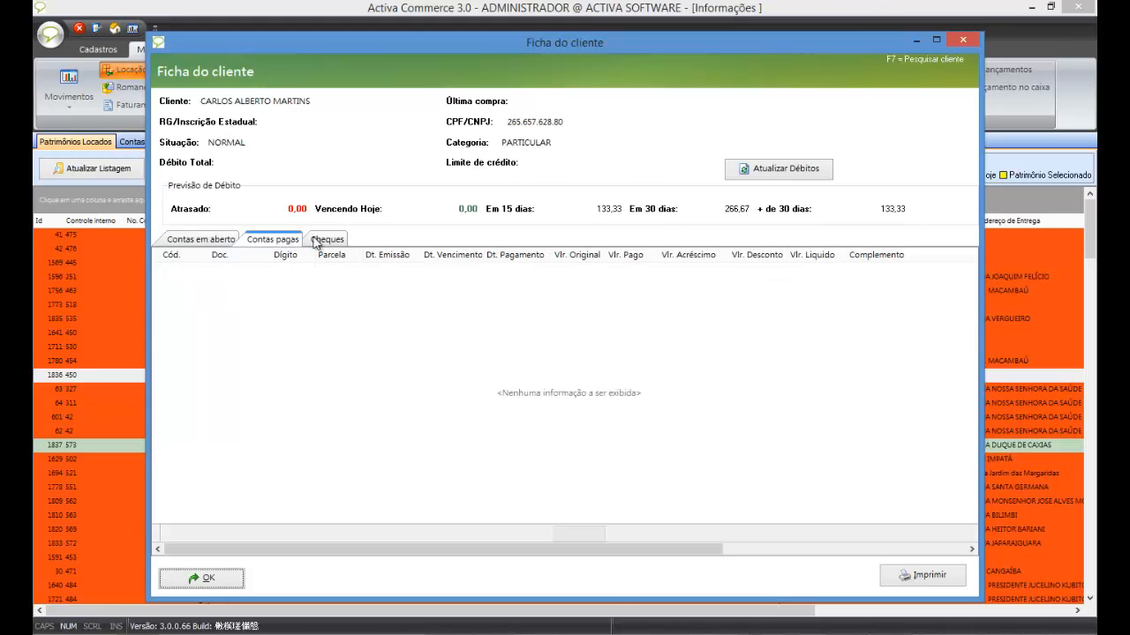
{"action": "left_click", "coordinate": [329, 241]}
{"action": "left_click", "coordinate": [228, 240]}
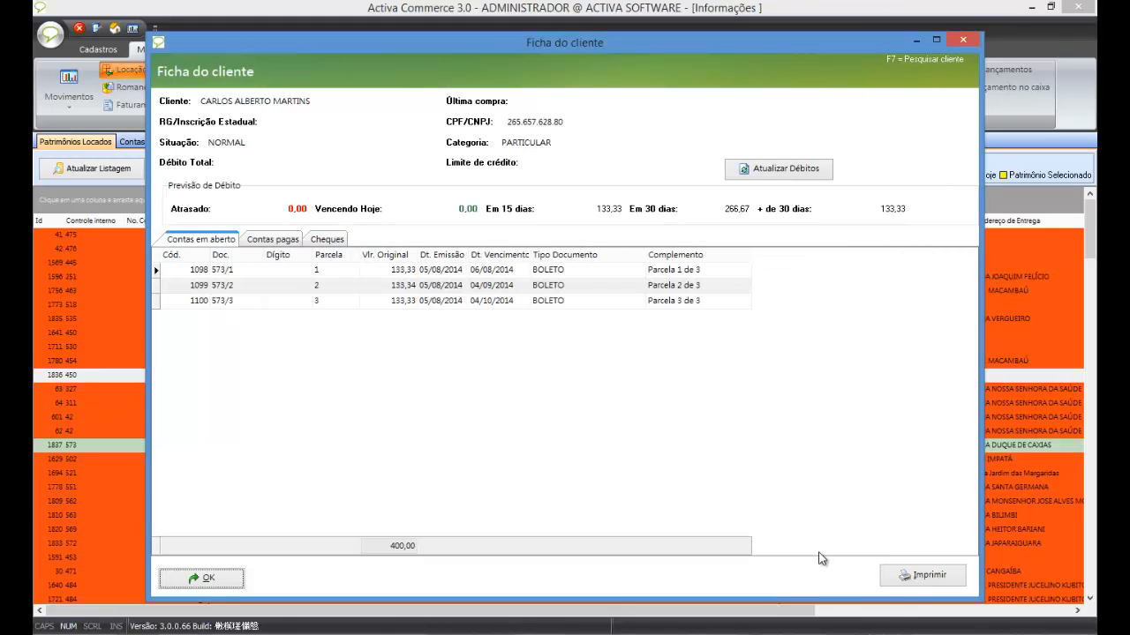
{"action": "left_click", "coordinate": [211, 578]}
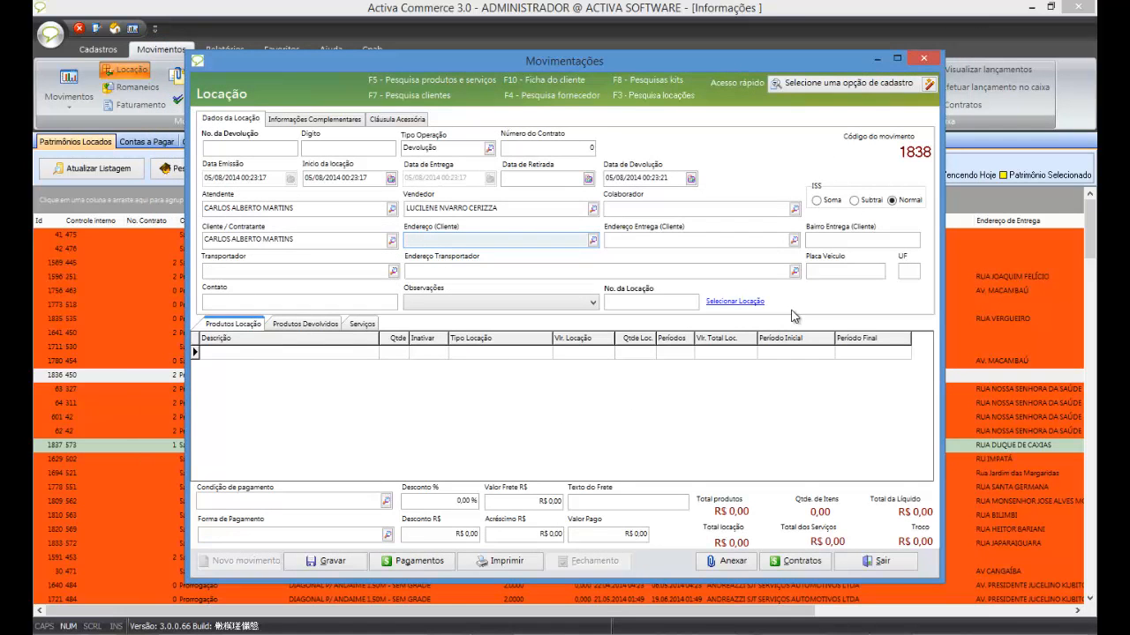
Attach rental 573 through Selecionar Locação, confirming with Sim, and view its returned products.
{"action": "left_click", "coordinate": [754, 302]}
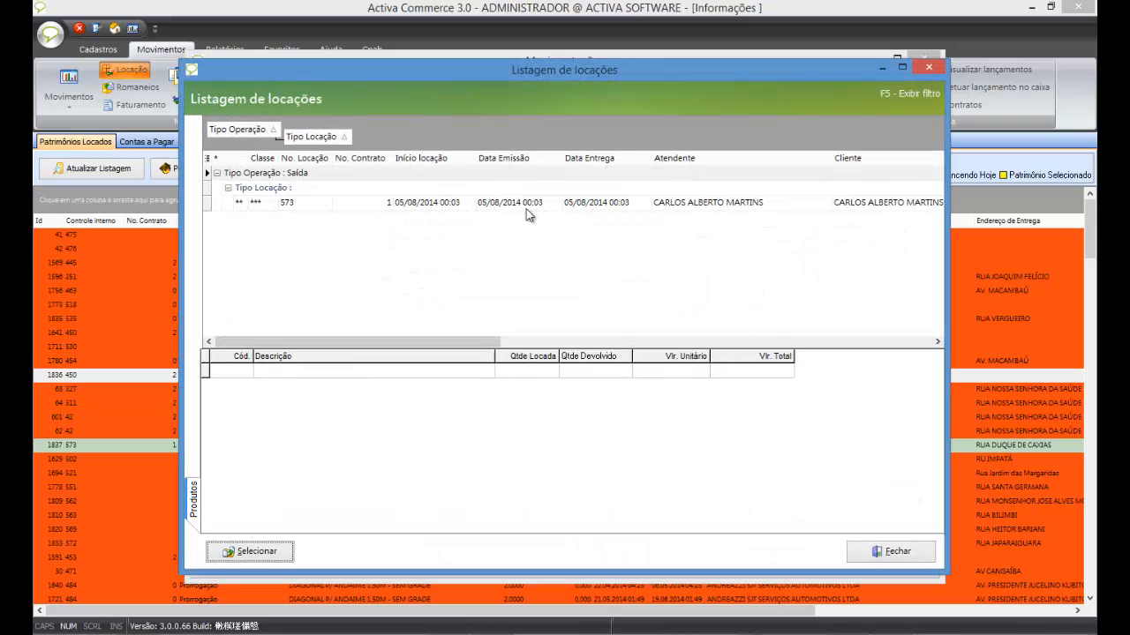
{"action": "left_click", "coordinate": [593, 207]}
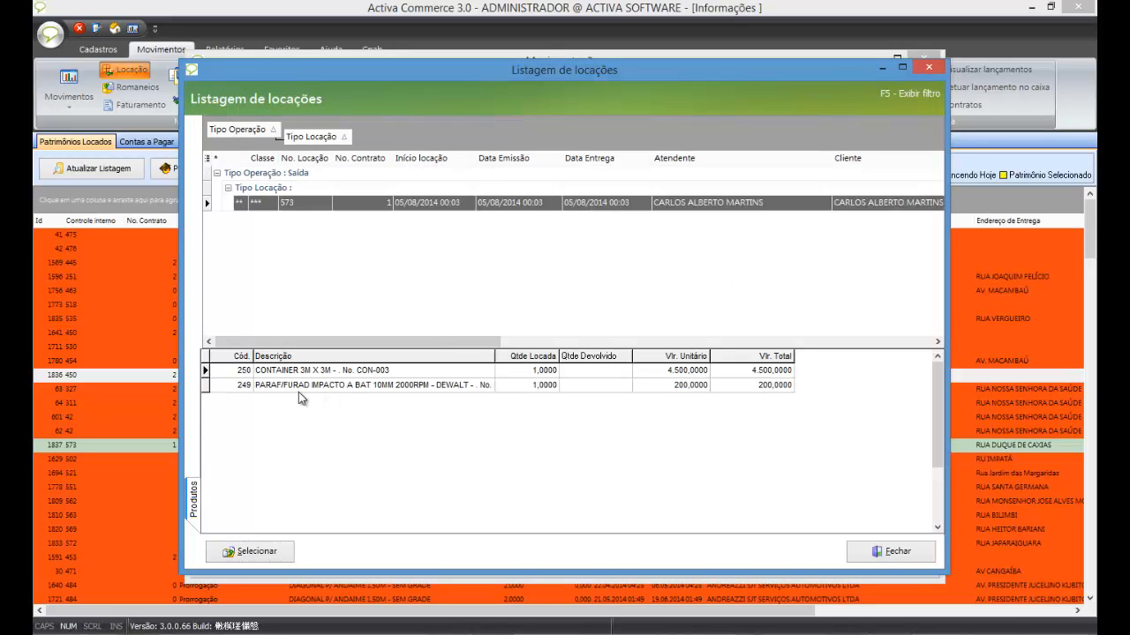
{"action": "left_click", "coordinate": [254, 551]}
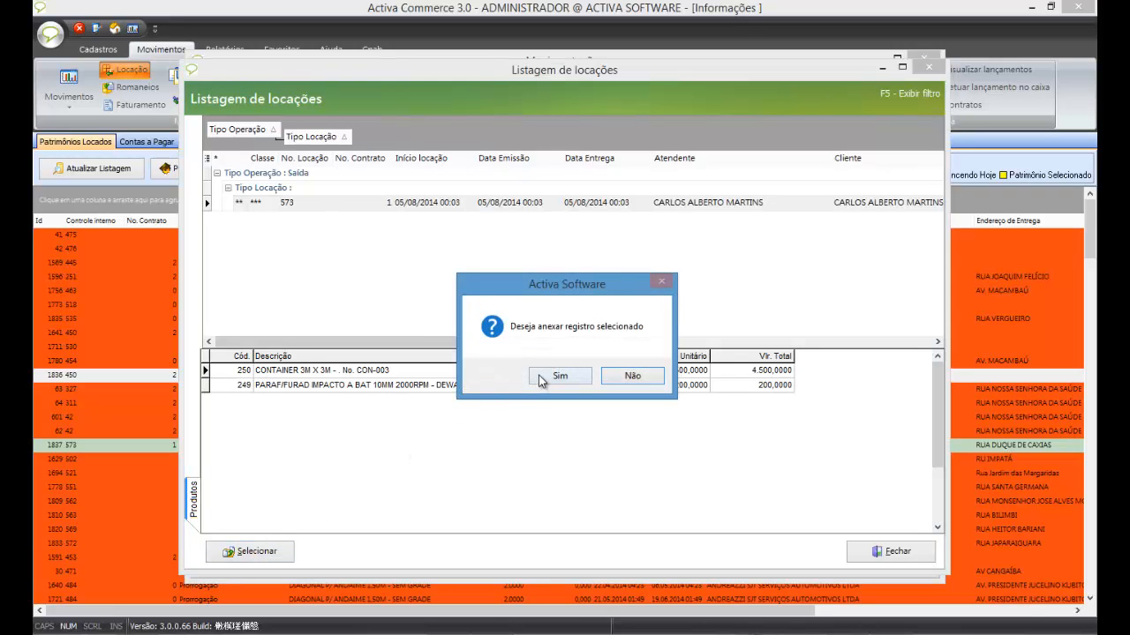
{"action": "left_click", "coordinate": [538, 375]}
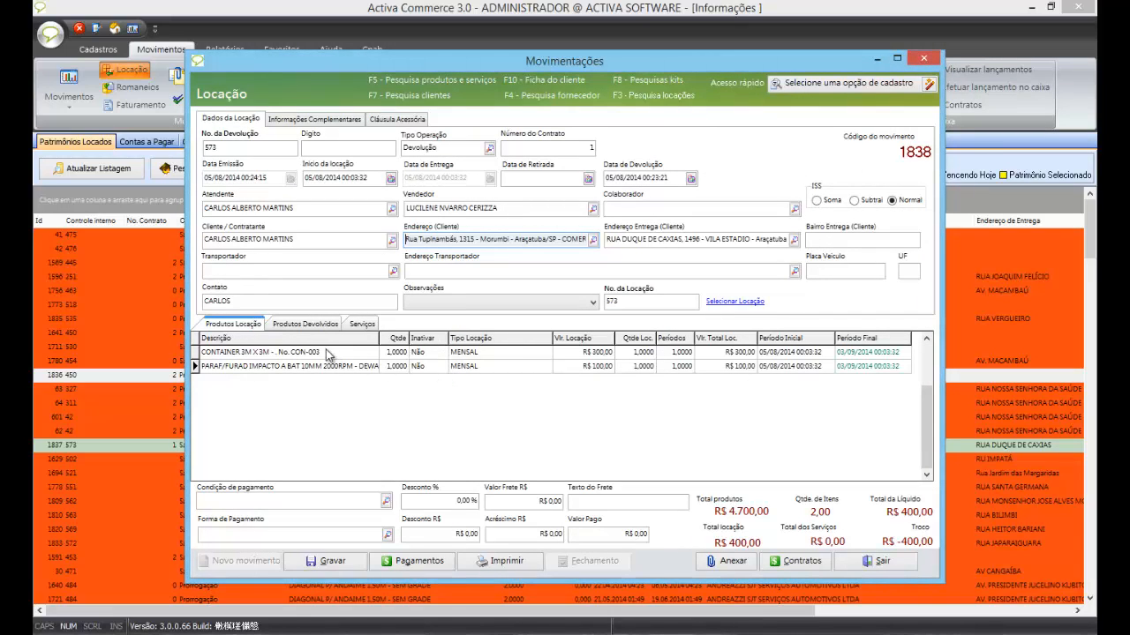
{"action": "left_click", "coordinate": [305, 325]}
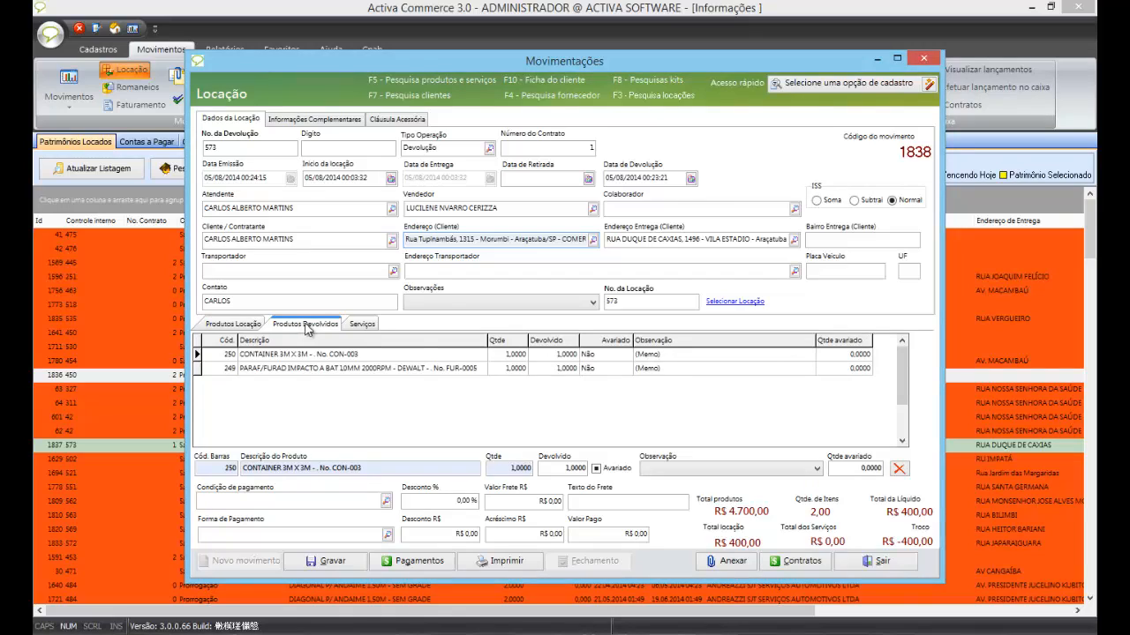
Check the DEWALT drill's returned quantity under Produtos Devolvidos, then go back to Produtos Locação.
{"action": "left_click", "coordinate": [559, 371]}
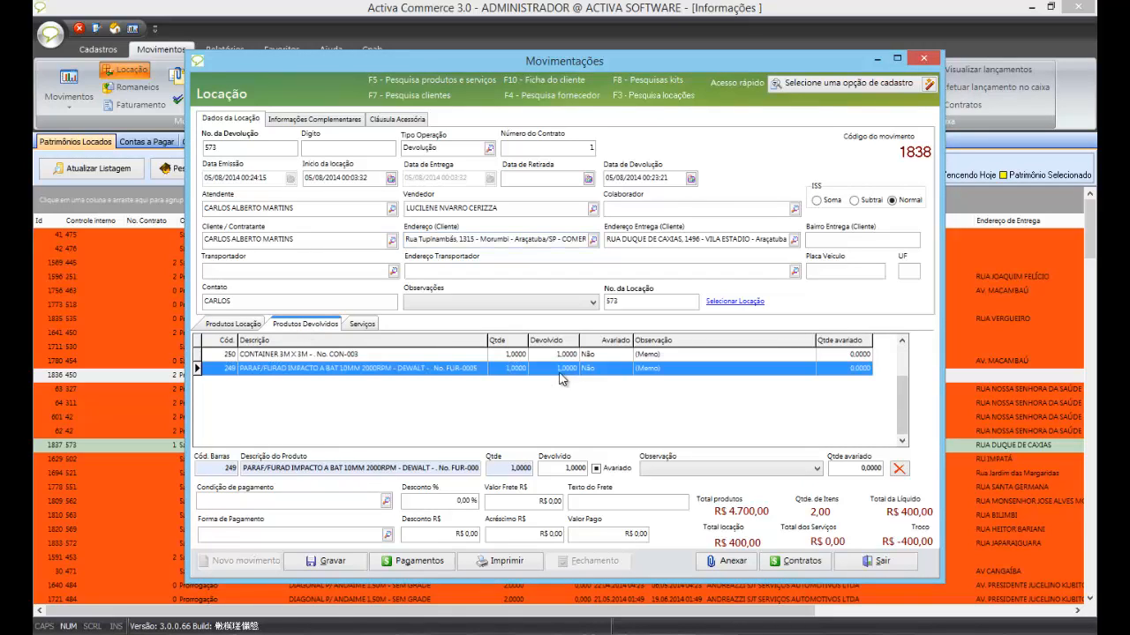
{"action": "left_click", "coordinate": [556, 469]}
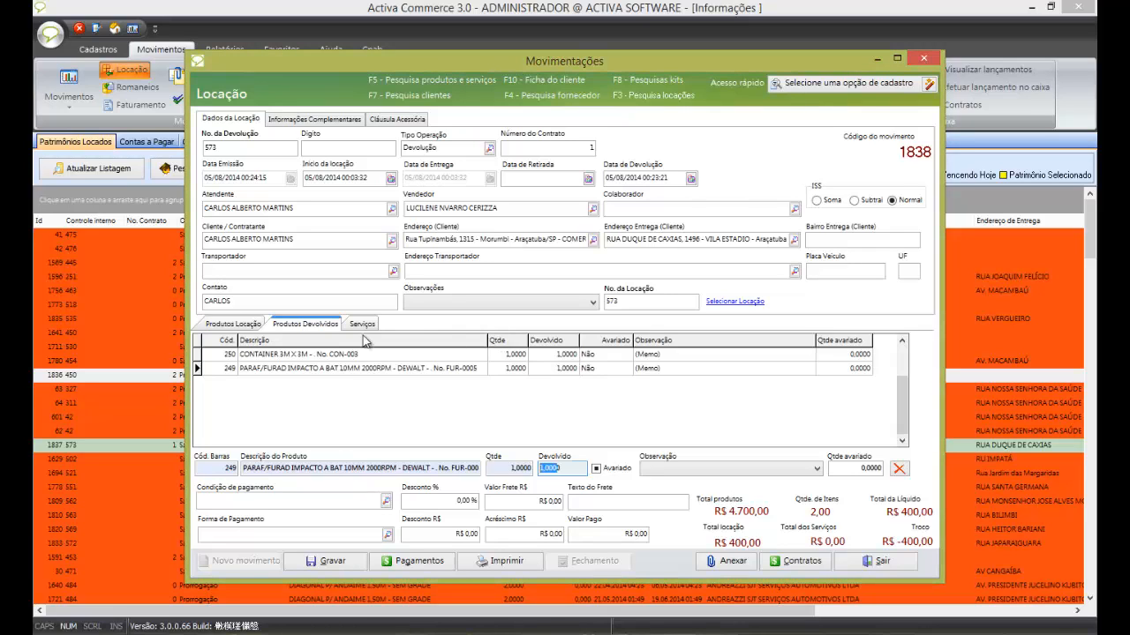
{"action": "left_click", "coordinate": [241, 326]}
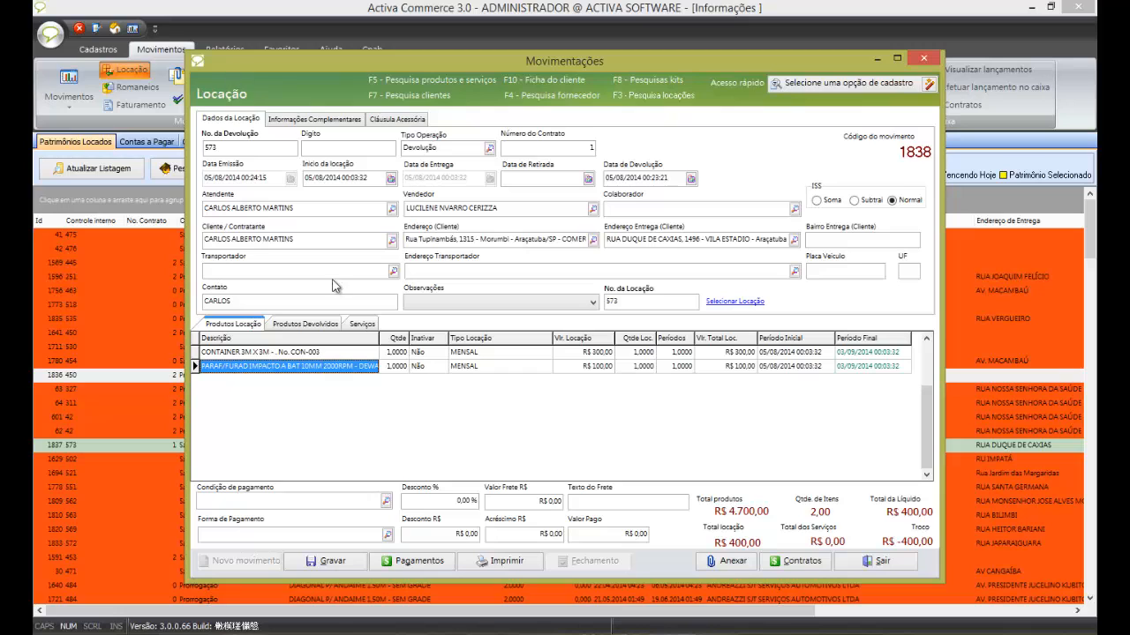
Set payment condition 1ª/30/60 and payment form BOLETO BANCÁRIO, then save the return.
{"action": "left_click", "coordinate": [385, 501]}
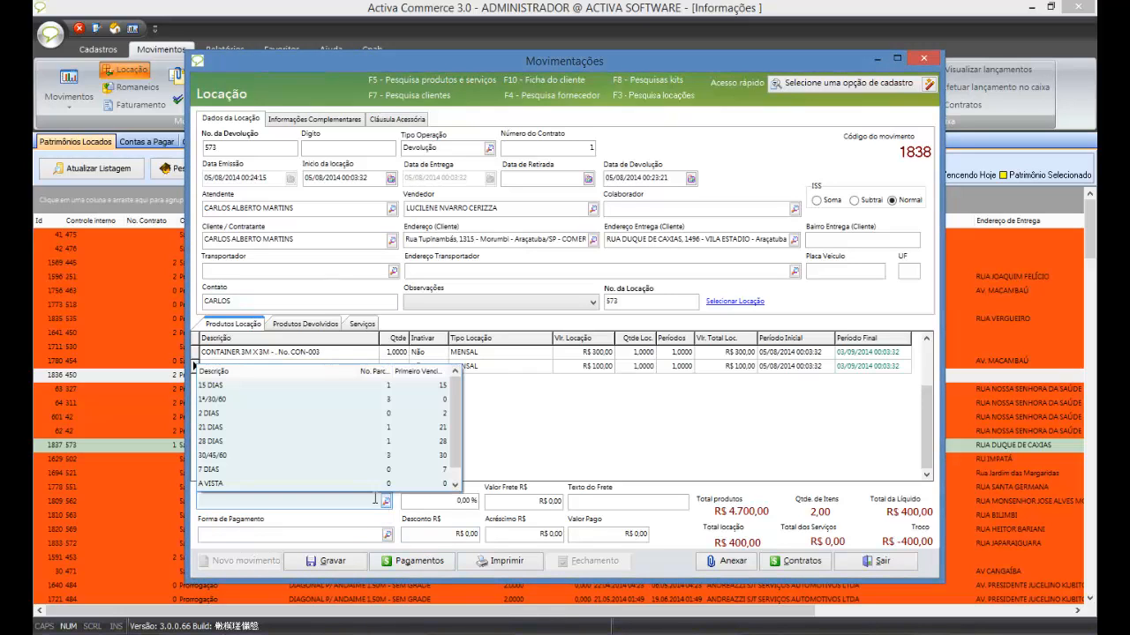
{"action": "left_click", "coordinate": [258, 400]}
{"action": "left_click", "coordinate": [388, 534]}
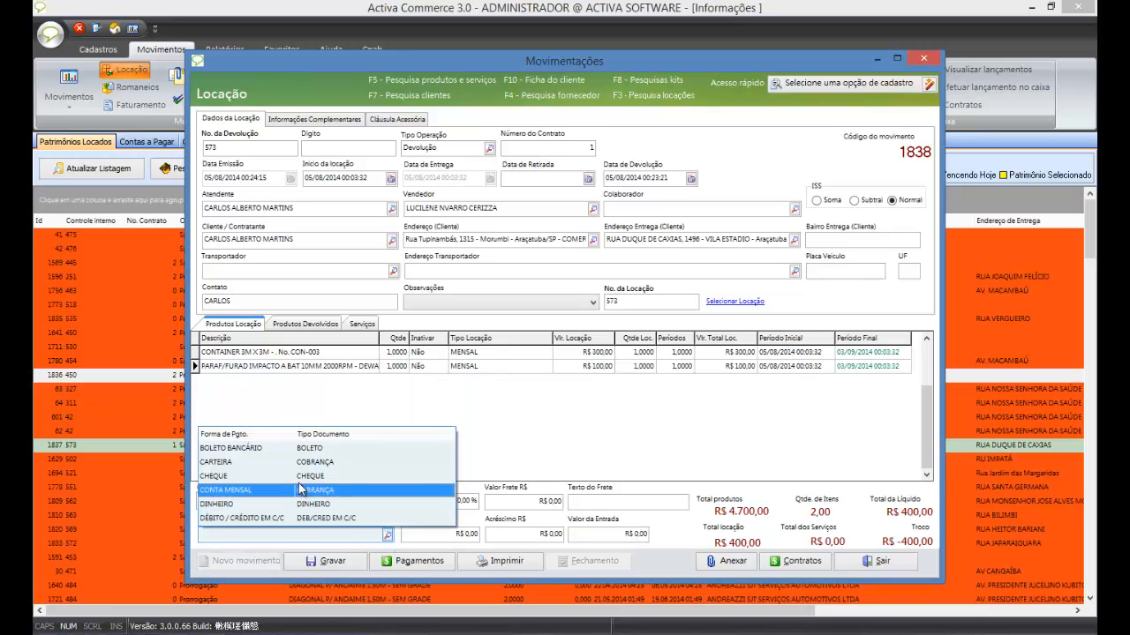
{"action": "left_click", "coordinate": [295, 448]}
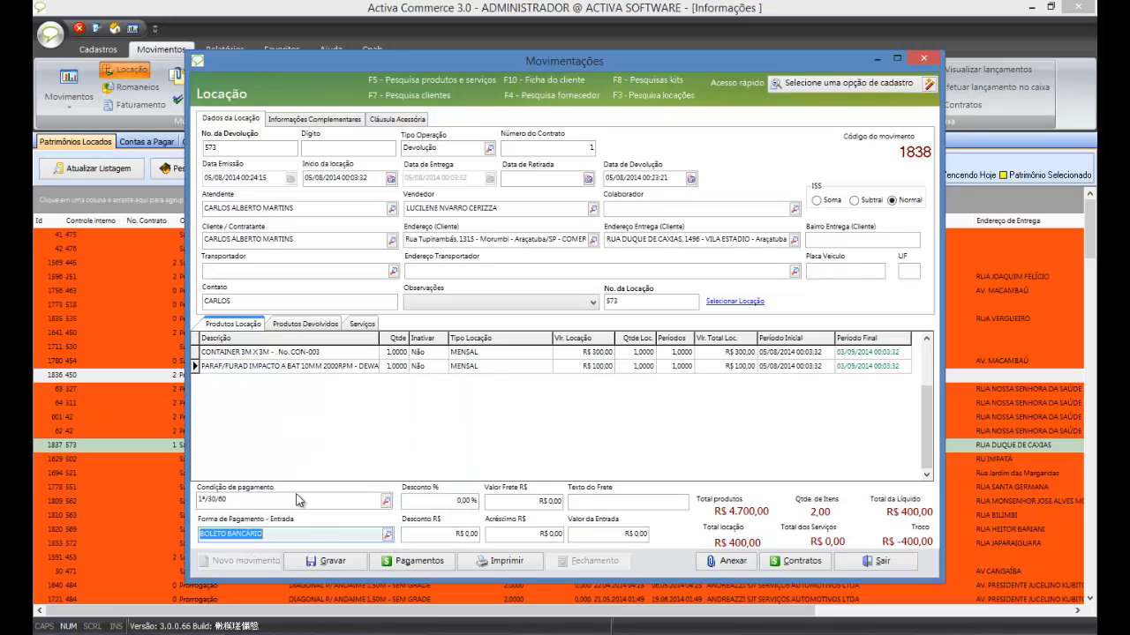
{"action": "left_click", "coordinate": [330, 562]}
{"action": "left_click", "coordinate": [572, 381]}
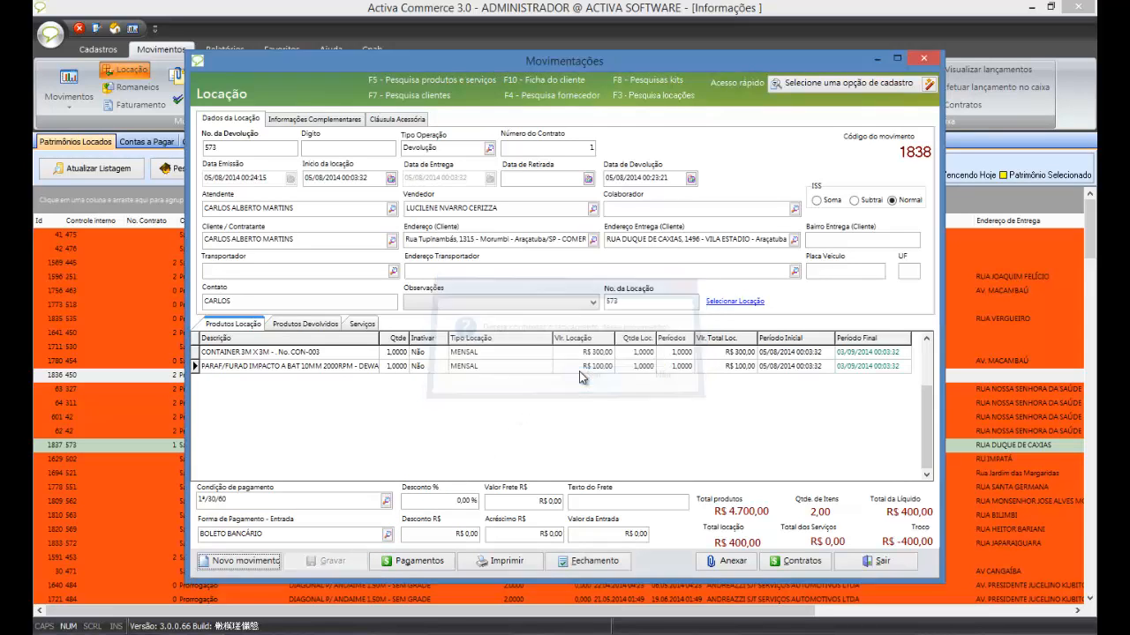
{"action": "left_click", "coordinate": [517, 561]}
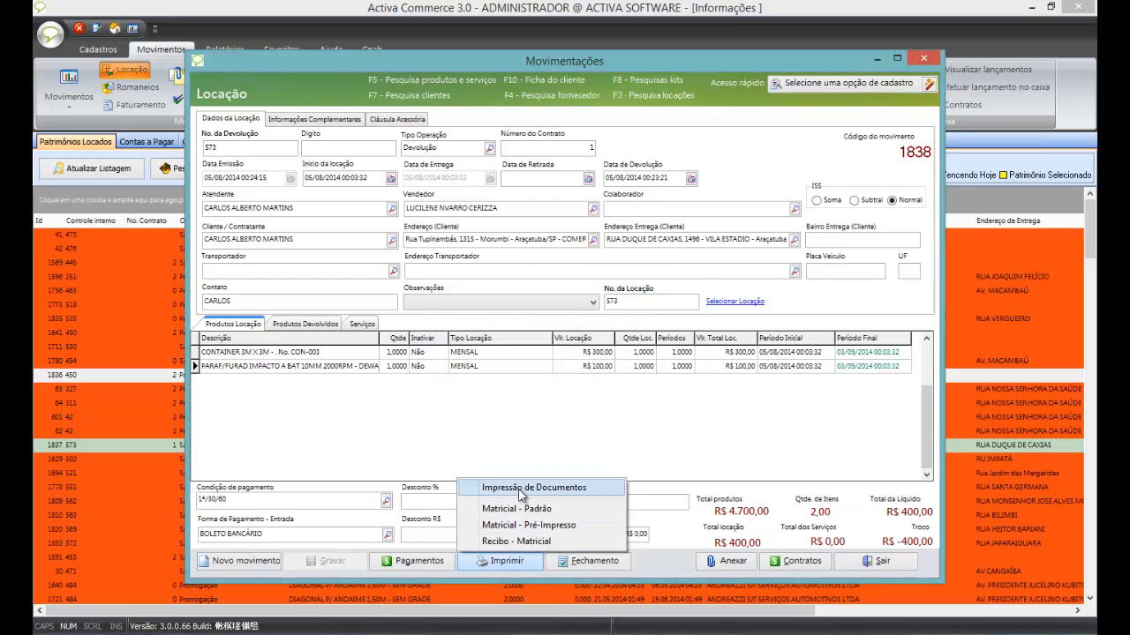
Preview the Locação de Equipamentos return document, receipt term and return slip.
{"action": "left_click", "coordinate": [529, 487]}
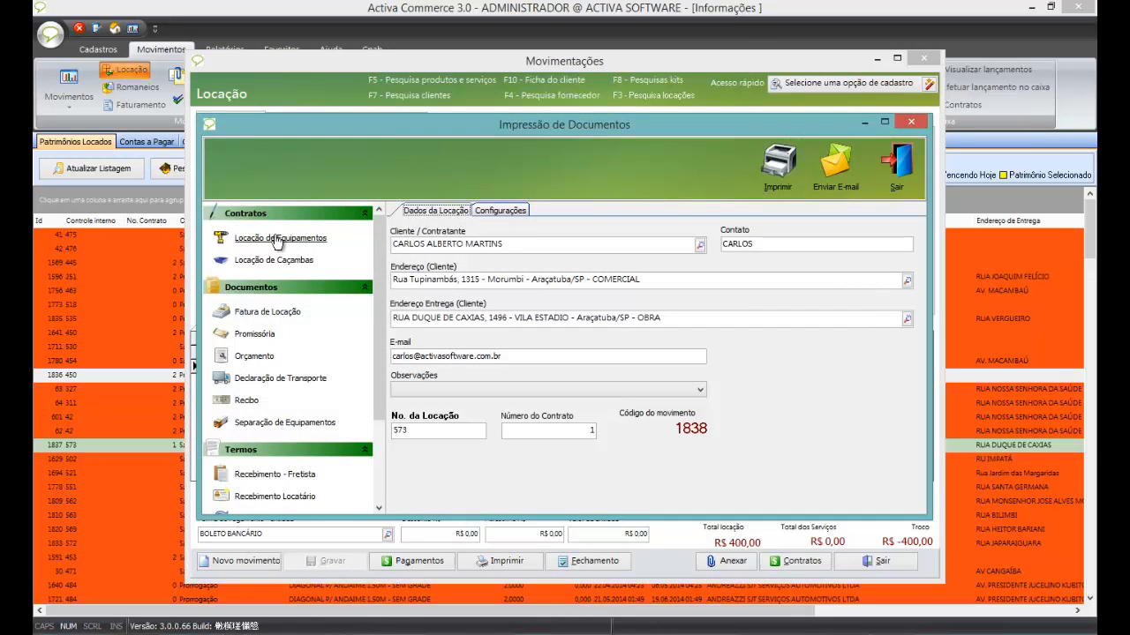
{"action": "left_click", "coordinate": [281, 243]}
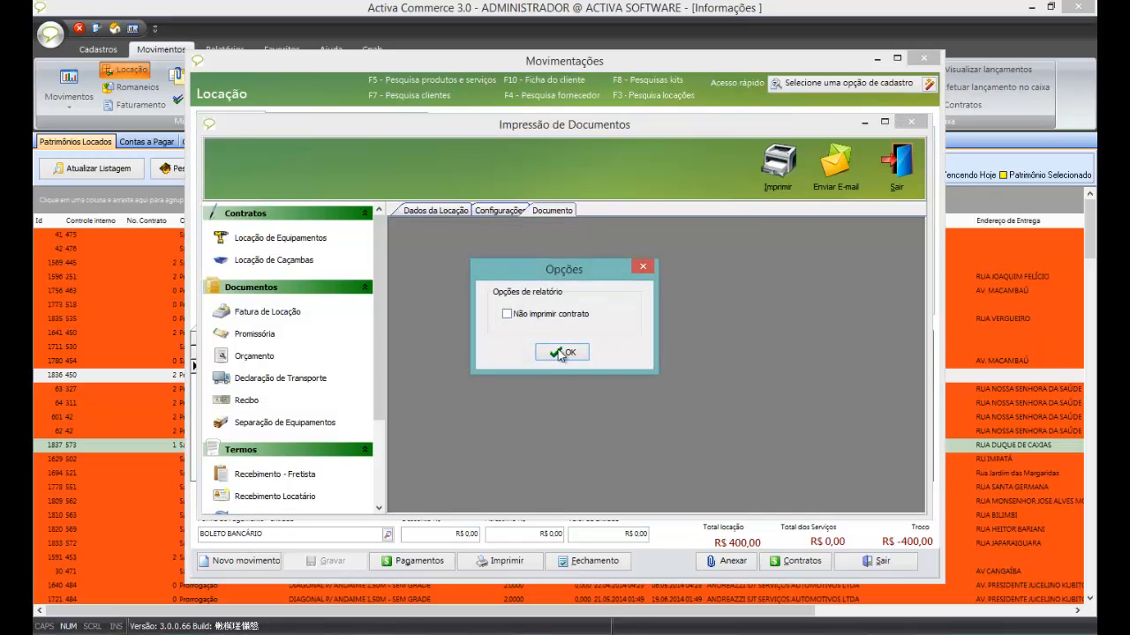
{"action": "left_click", "coordinate": [567, 356]}
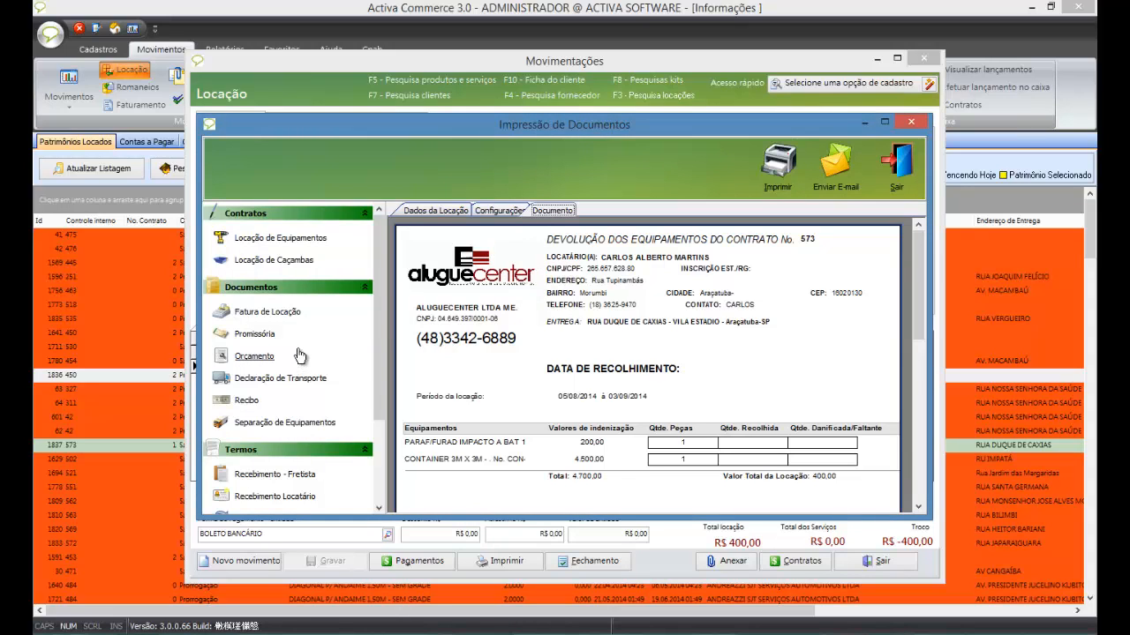
{"action": "scroll", "coordinate": [376, 355], "scroll_direction": "down", "scroll_amount": 3}
{"action": "left_click", "coordinate": [300, 478]}
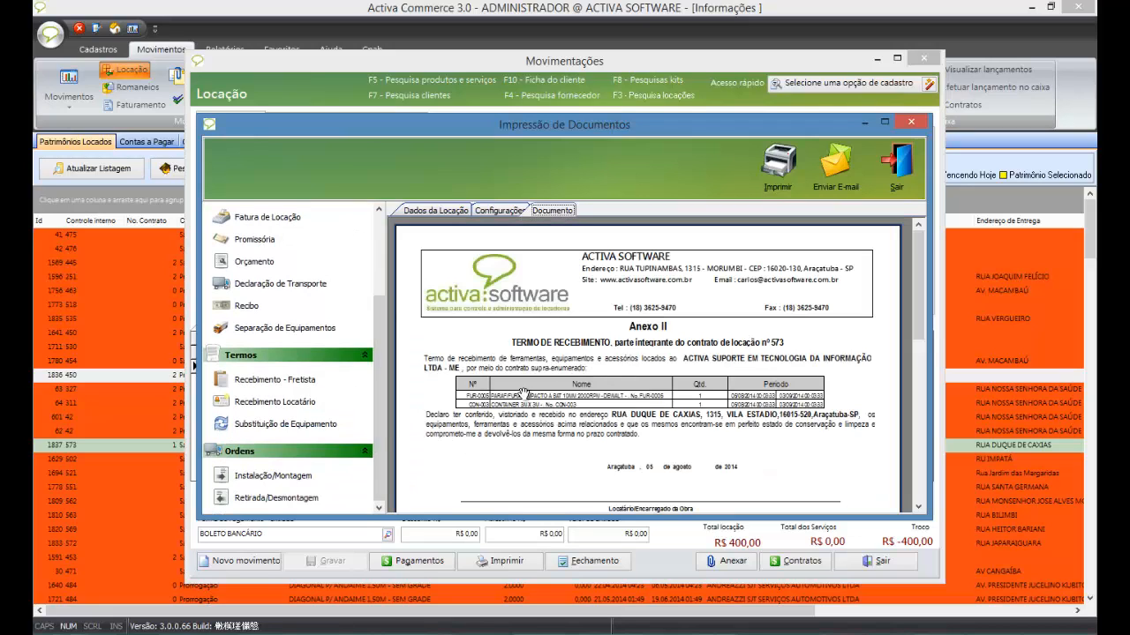
{"action": "left_click", "coordinate": [268, 501]}
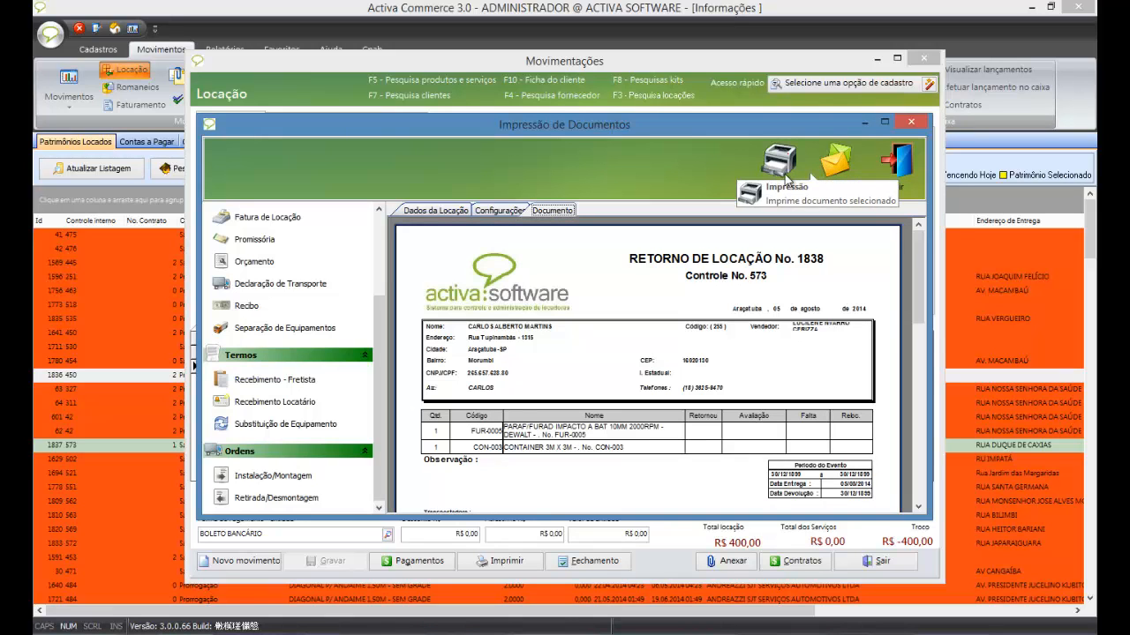
{"action": "left_click", "coordinate": [893, 169]}
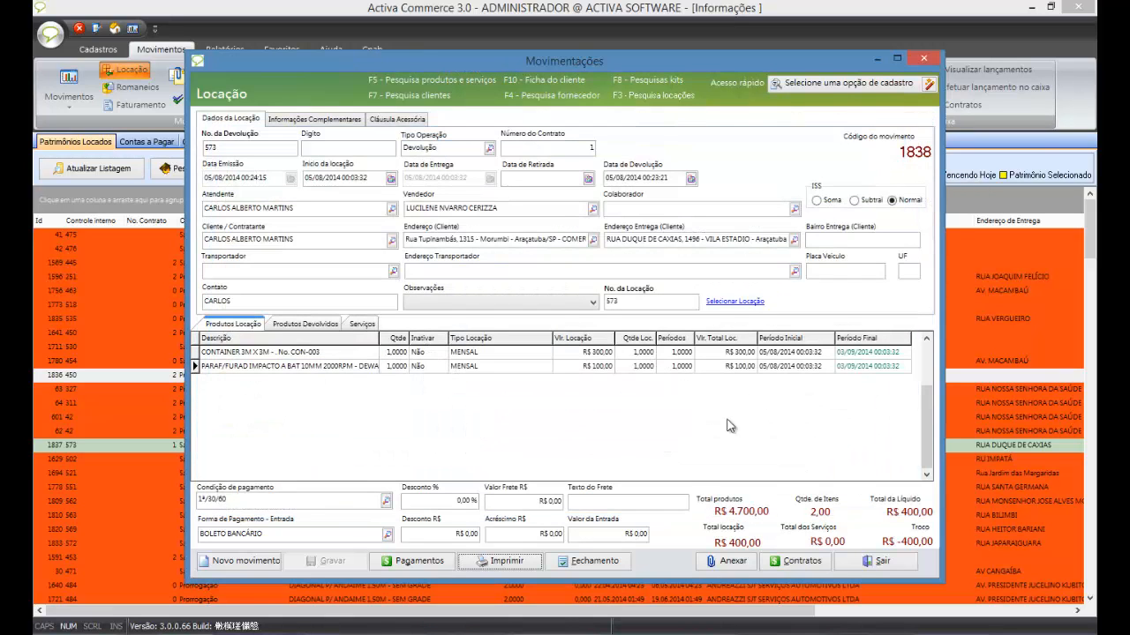
Finalize movement 1838 with Fechamento, confirming Sim, and exit the form.
{"action": "left_click", "coordinate": [601, 562]}
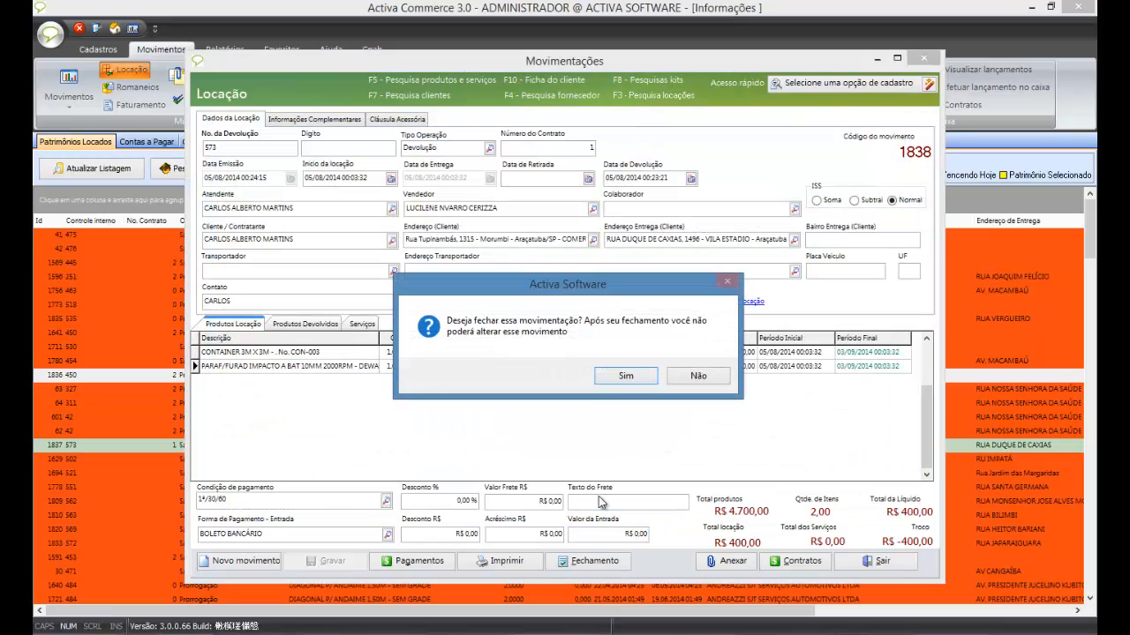
{"action": "left_click", "coordinate": [626, 376]}
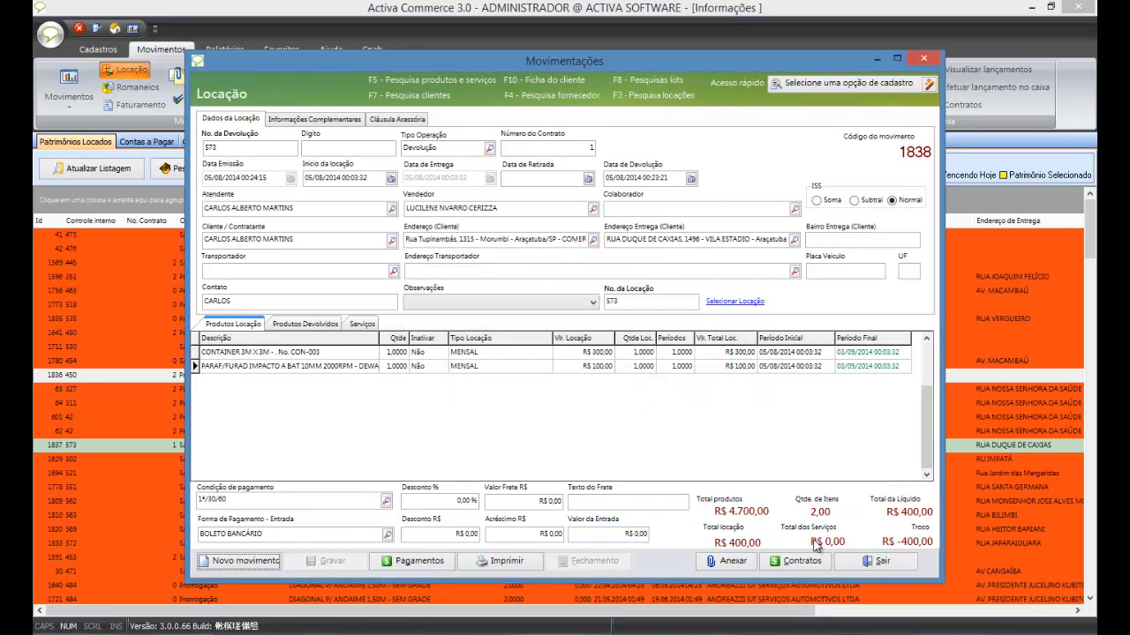
{"action": "left_click", "coordinate": [874, 562]}
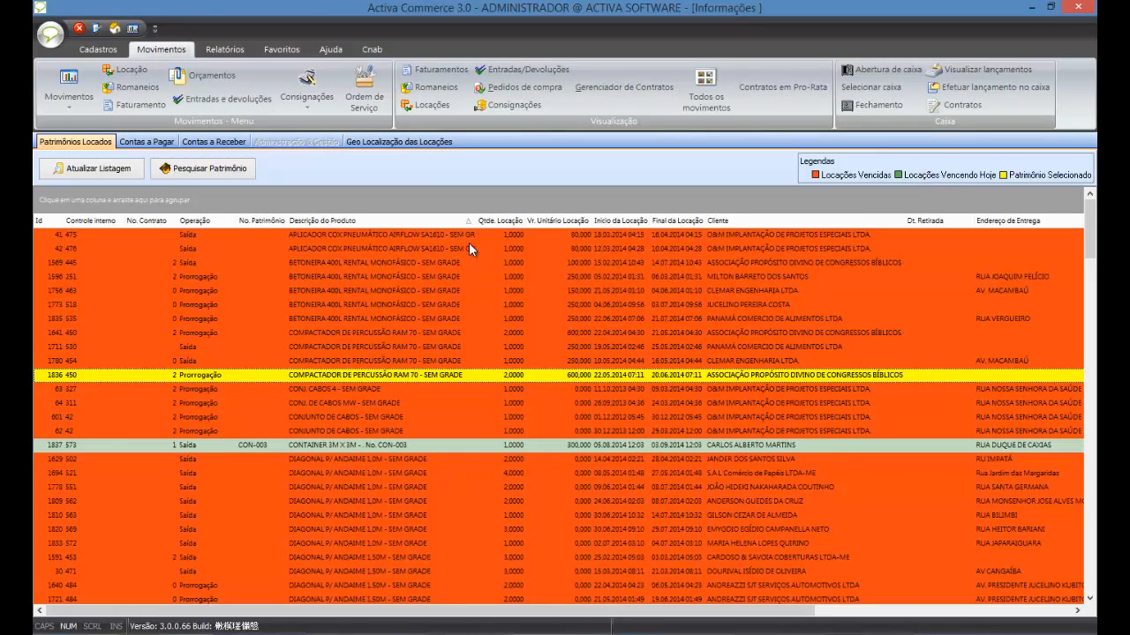
Refresh Patrimônios Locados, sort it by product description descending, and scroll through it.
{"action": "left_click", "coordinate": [112, 171]}
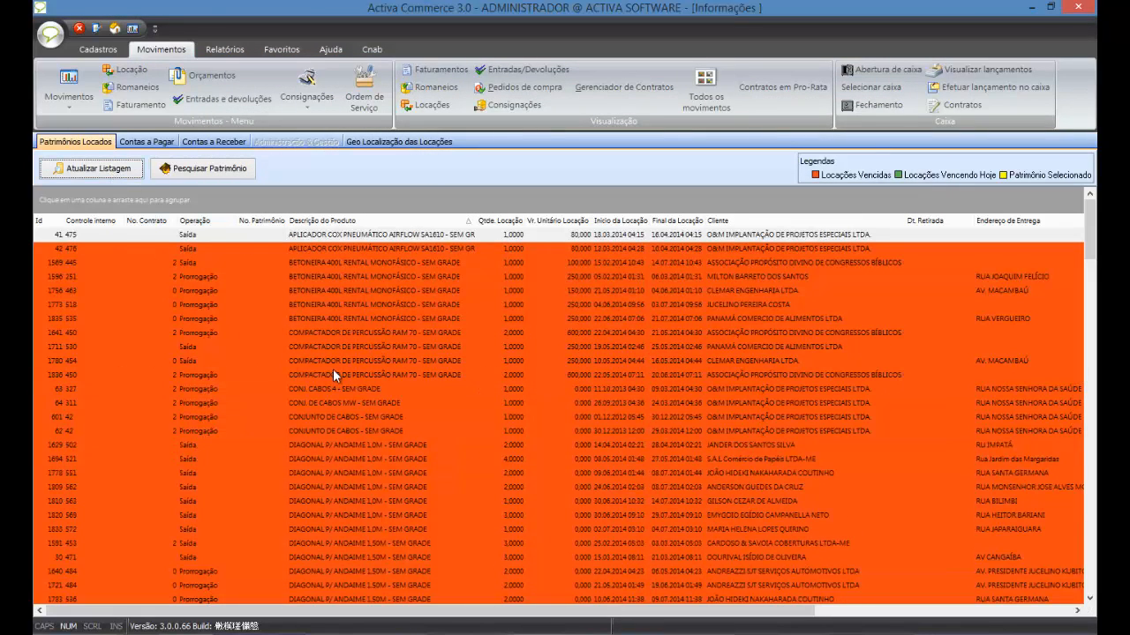
{"action": "left_click", "coordinate": [395, 221]}
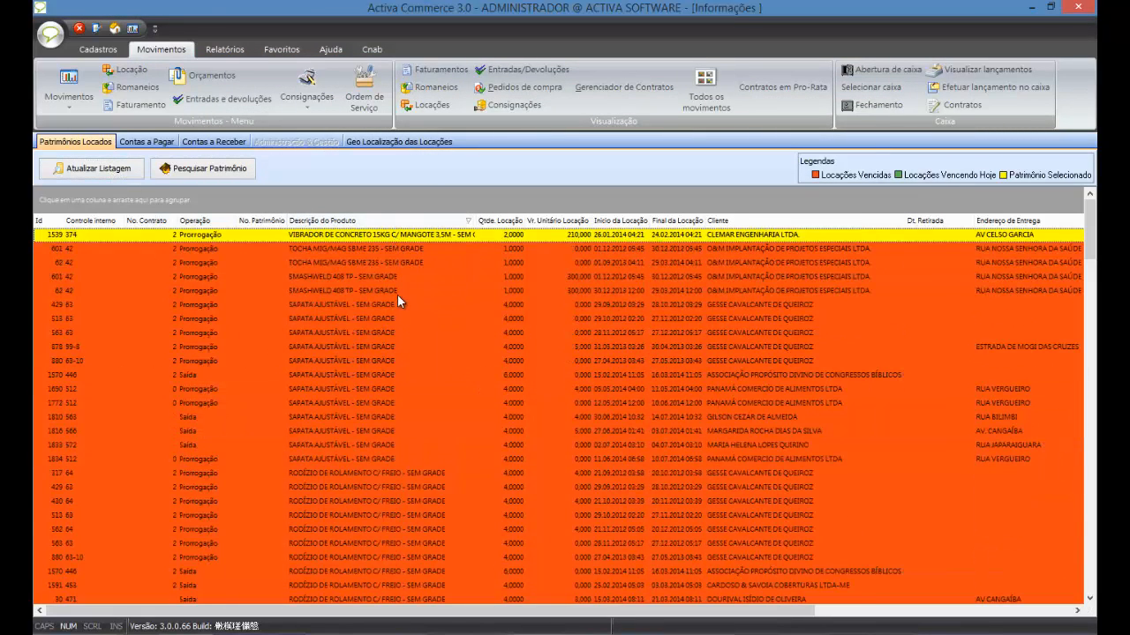
{"action": "scroll", "coordinate": [401, 304], "scroll_direction": "down", "scroll_amount": 10}
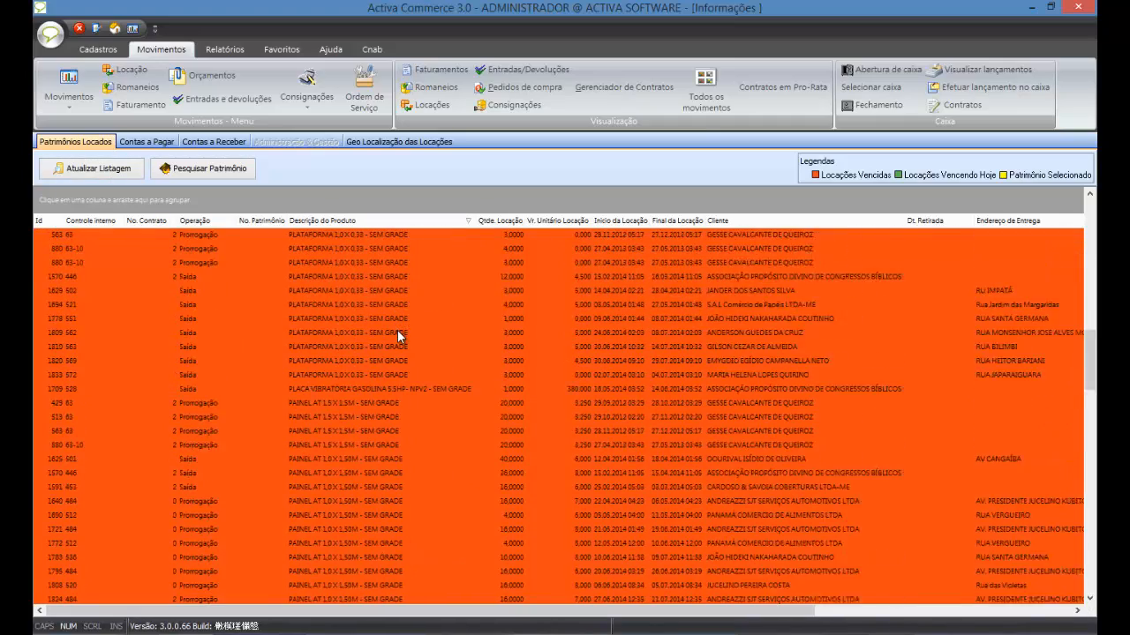
{"action": "scroll", "coordinate": [397, 335], "scroll_direction": "down", "scroll_amount": 1}
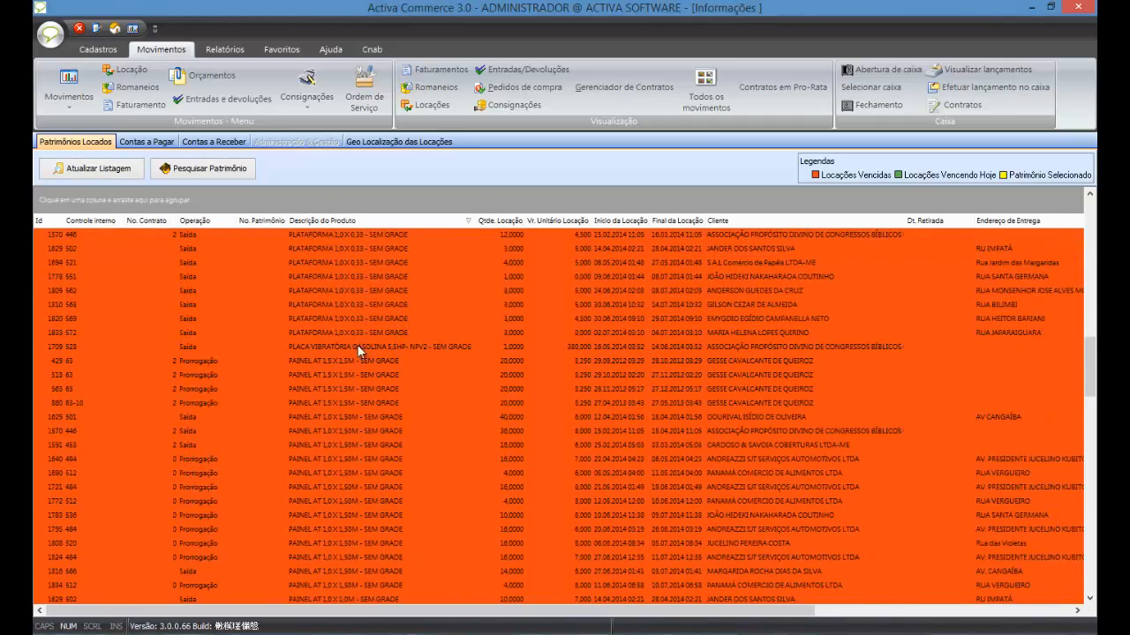
{"action": "scroll", "coordinate": [341, 325], "scroll_direction": "down", "scroll_amount": 10}
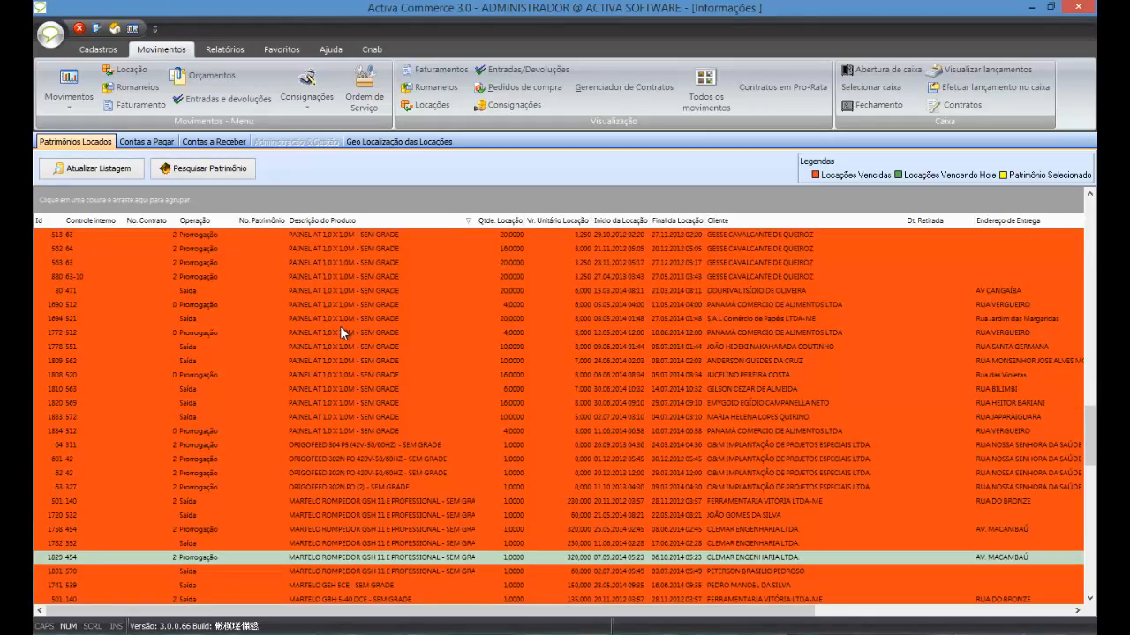
{"action": "scroll", "coordinate": [341, 327], "scroll_direction": "down", "scroll_amount": 5}
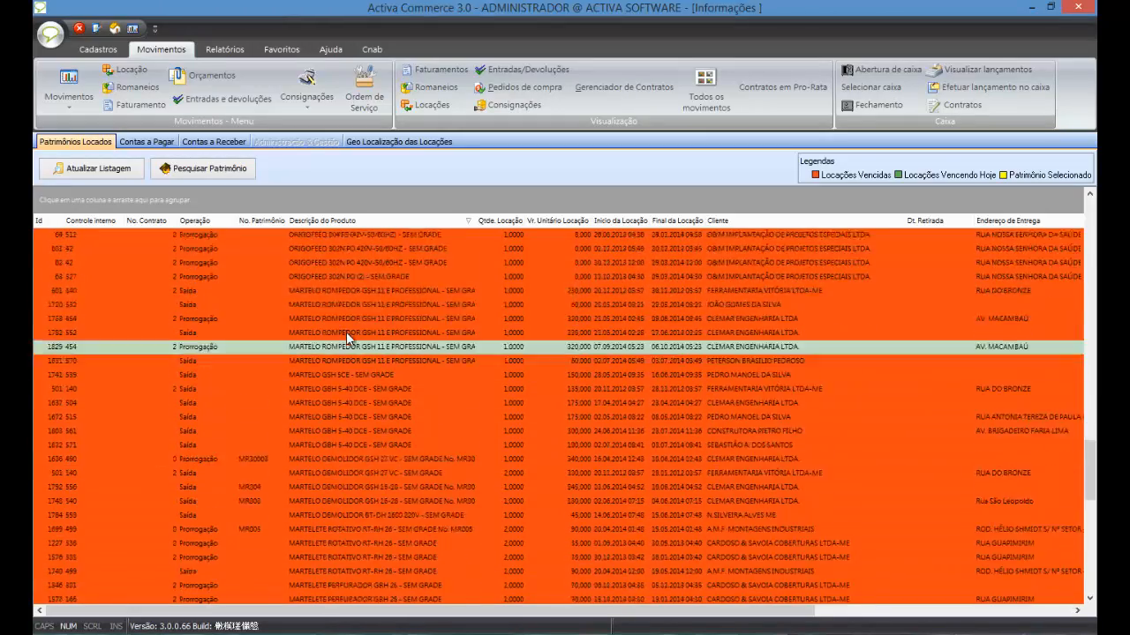
{"action": "scroll", "coordinate": [346, 332], "scroll_direction": "down", "scroll_amount": 10}
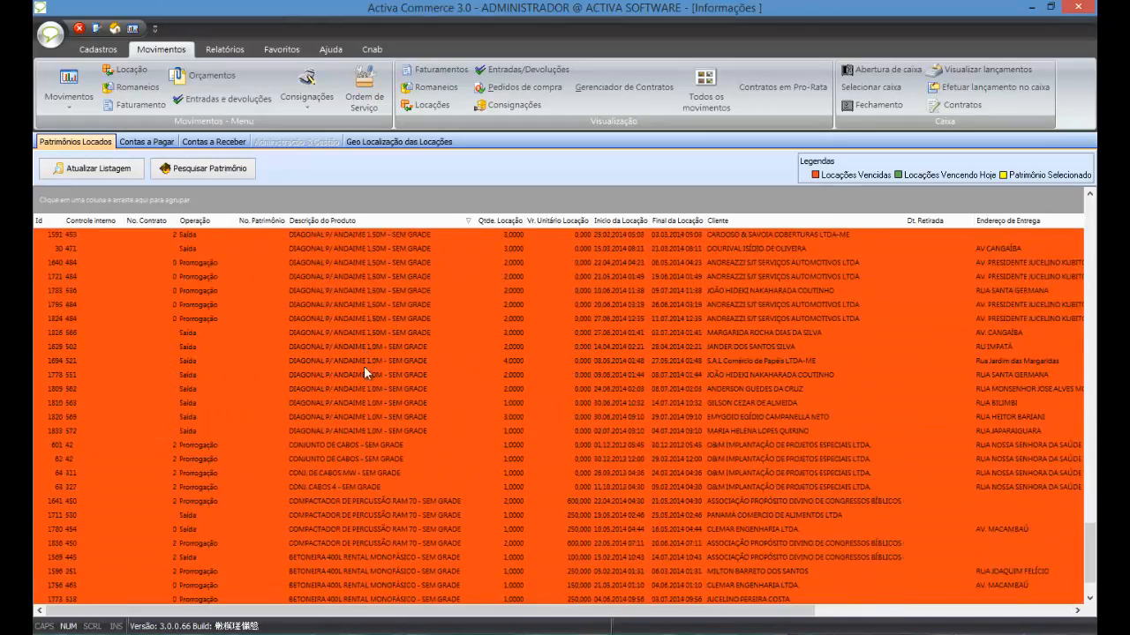
{"action": "scroll", "coordinate": [343, 477], "scroll_direction": "down", "scroll_amount": 2}
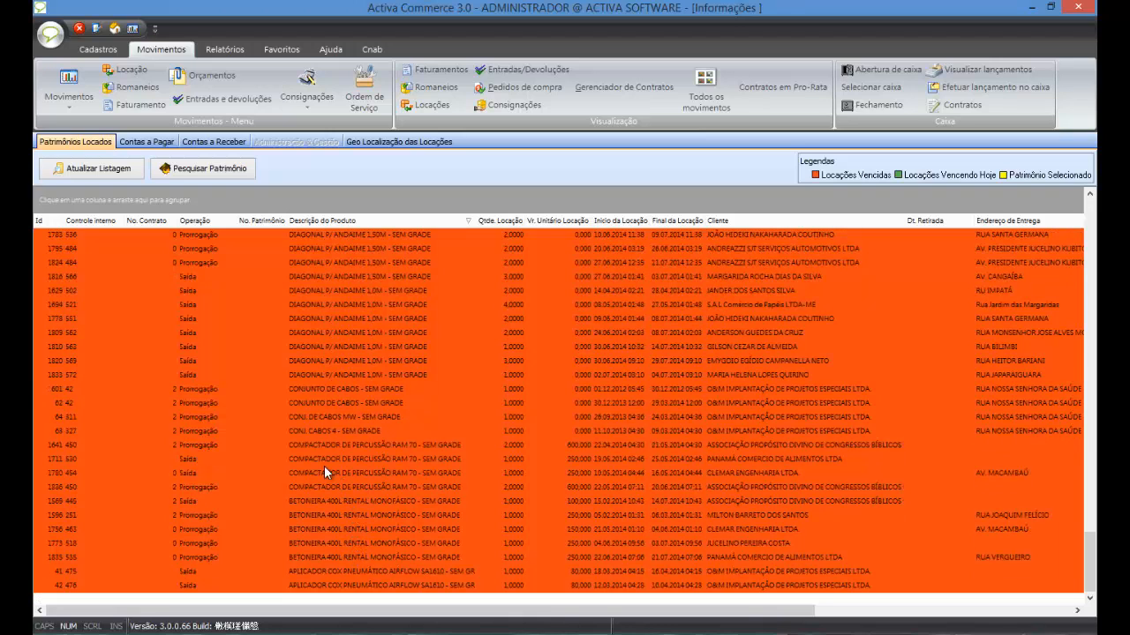
{"action": "scroll", "coordinate": [327, 508], "scroll_direction": "up", "scroll_amount": 15}
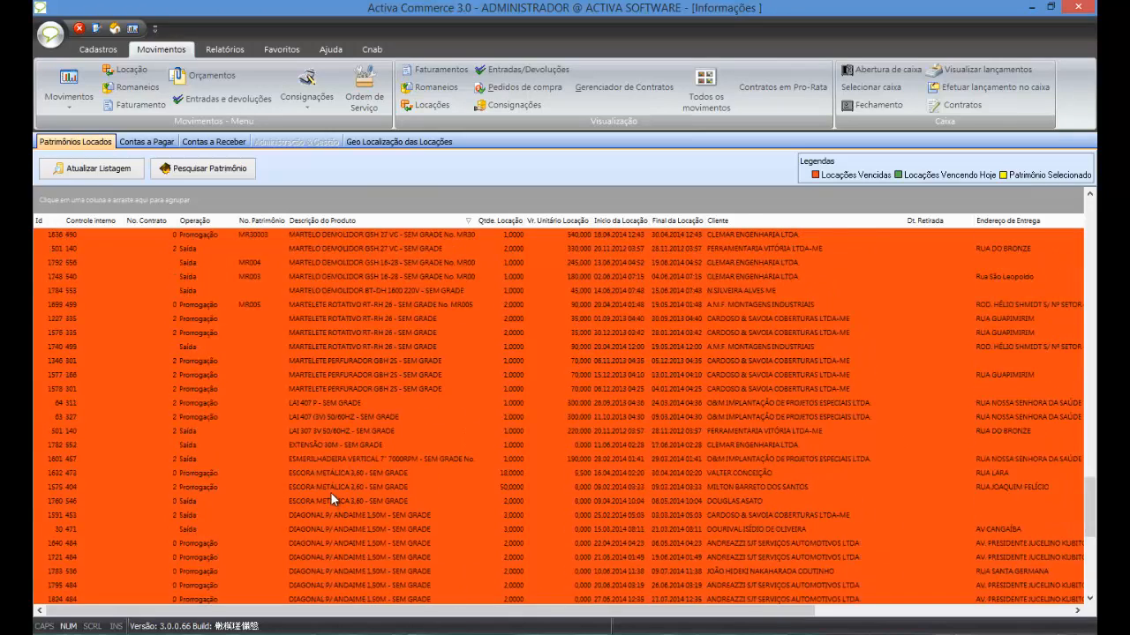
{"action": "scroll", "coordinate": [338, 487], "scroll_direction": "up", "scroll_amount": 8}
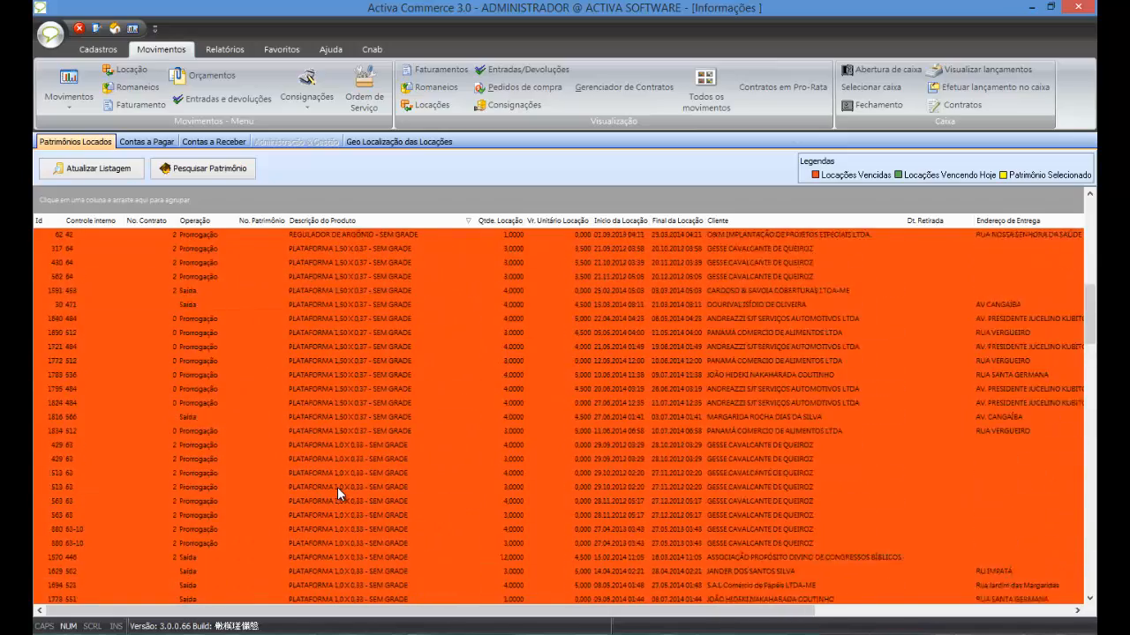
Glance at Contas a Receber, then open the Cadastros > Produtos listing and select CONTAINER 3M X 3M.
{"action": "left_click", "coordinate": [238, 143]}
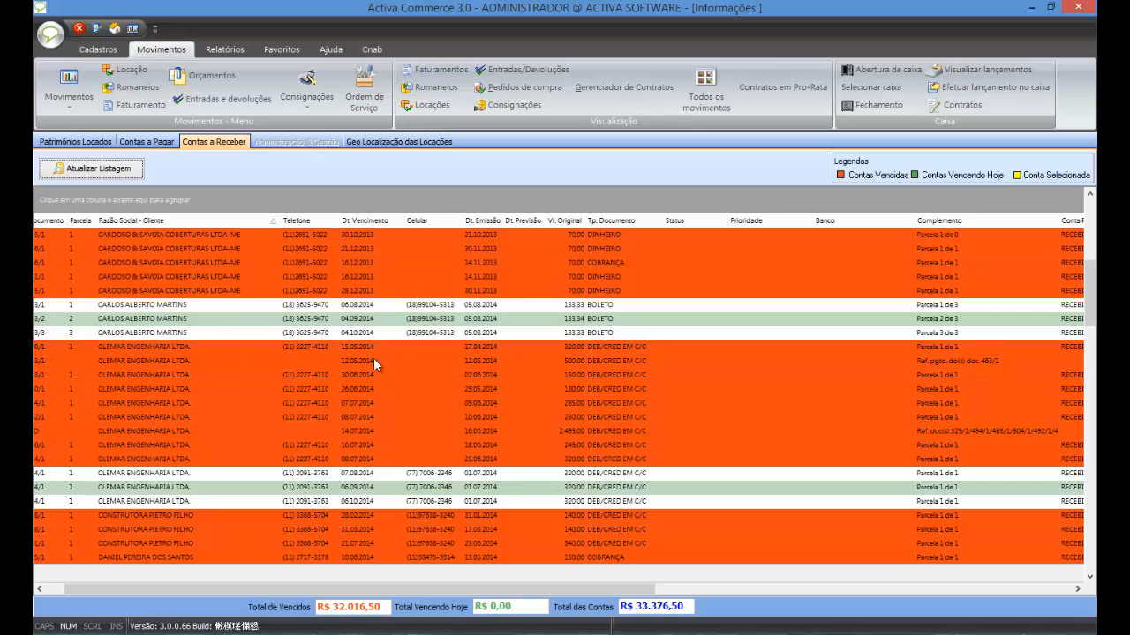
{"action": "left_click", "coordinate": [92, 142]}
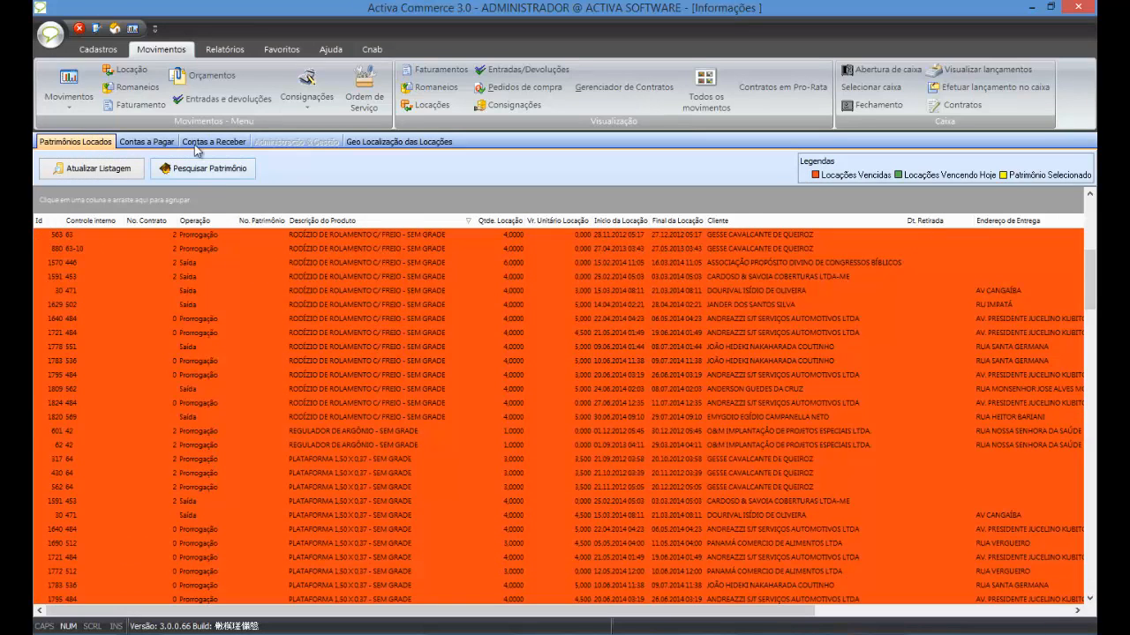
{"action": "left_click", "coordinate": [98, 50]}
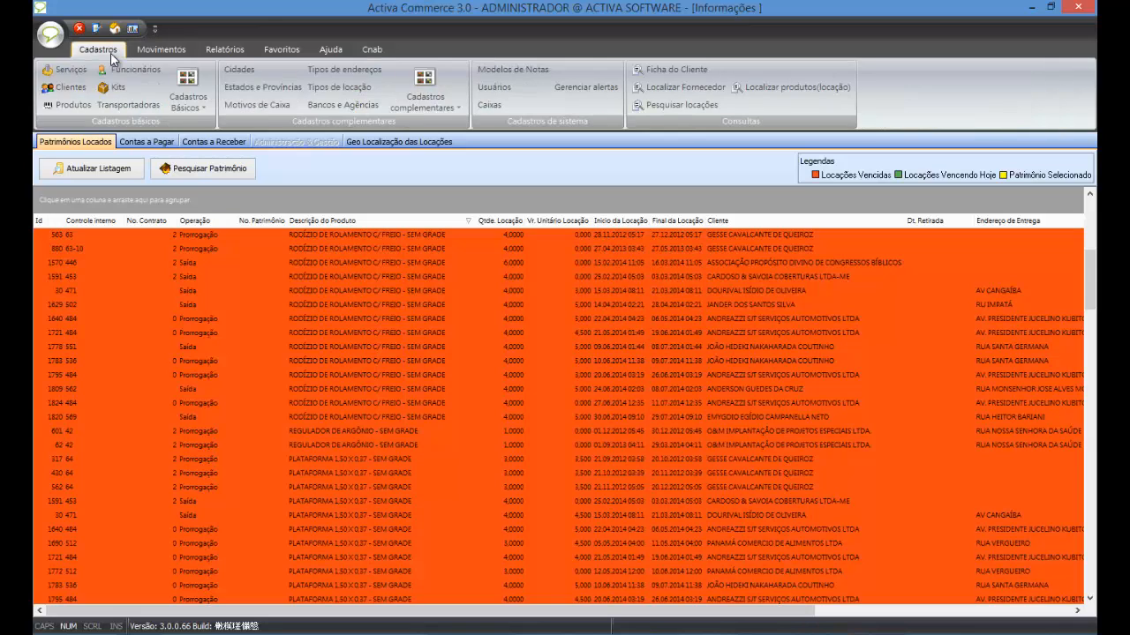
{"action": "left_click", "coordinate": [49, 110]}
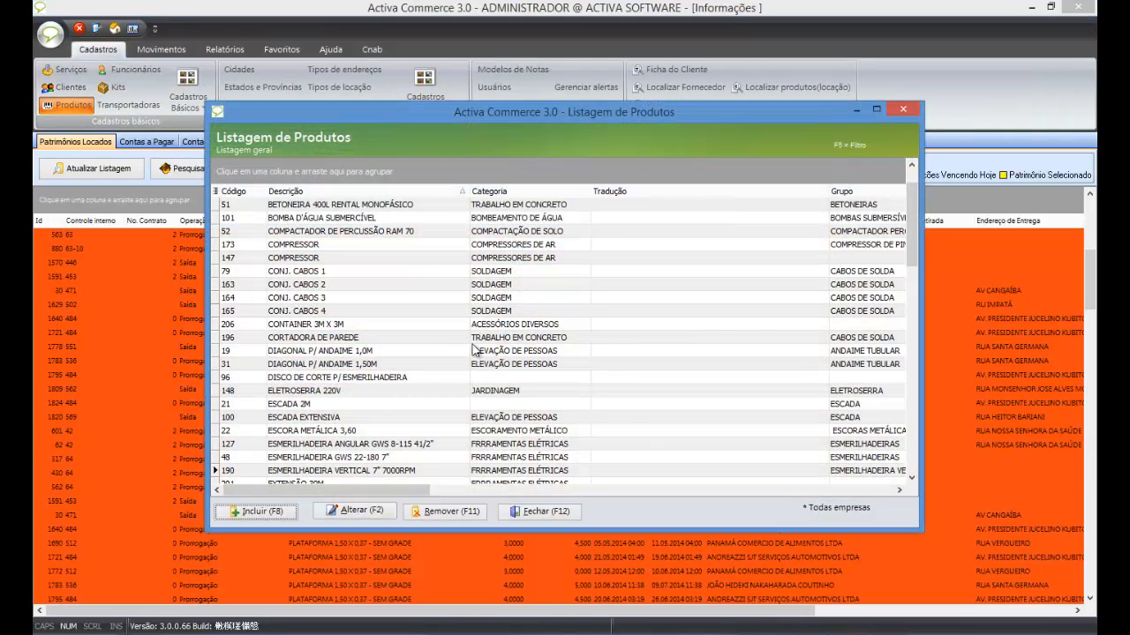
{"action": "left_click", "coordinate": [450, 326]}
{"action": "scroll", "coordinate": [388, 287], "scroll_direction": "up", "scroll_amount": 1}
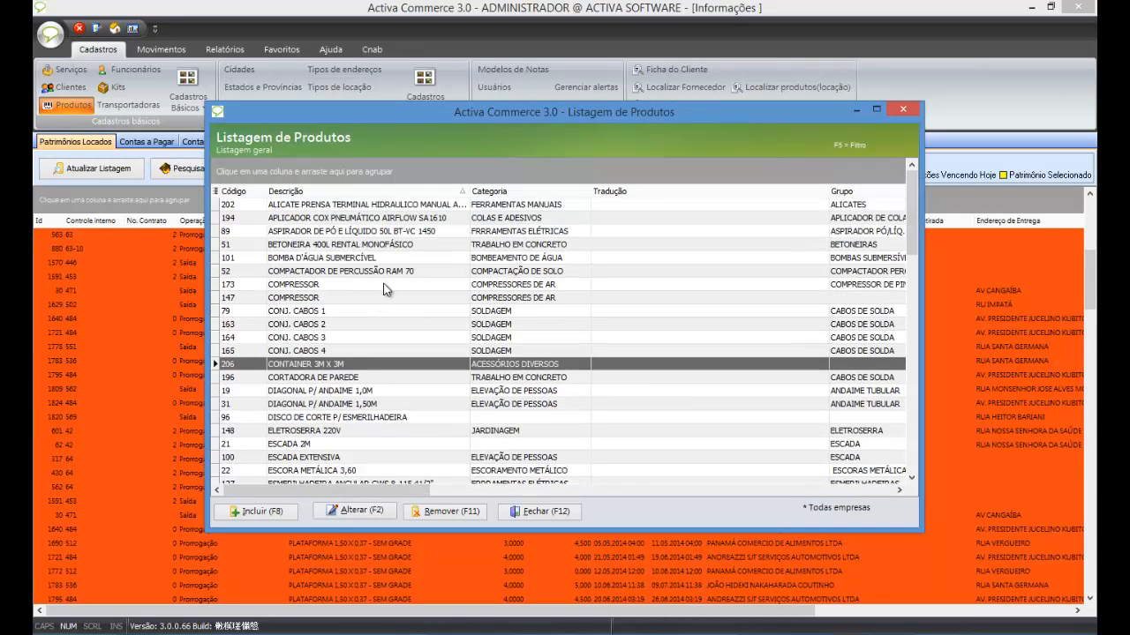
{"action": "double_click", "coordinate": [339, 367]}
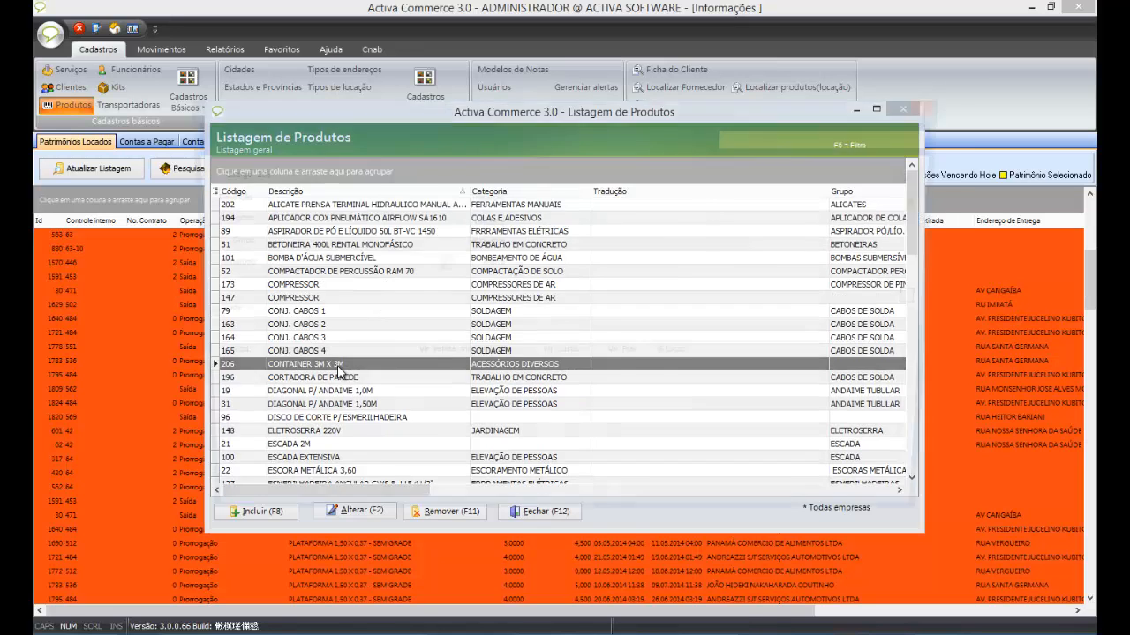
{"action": "double_click", "coordinate": [333, 374]}
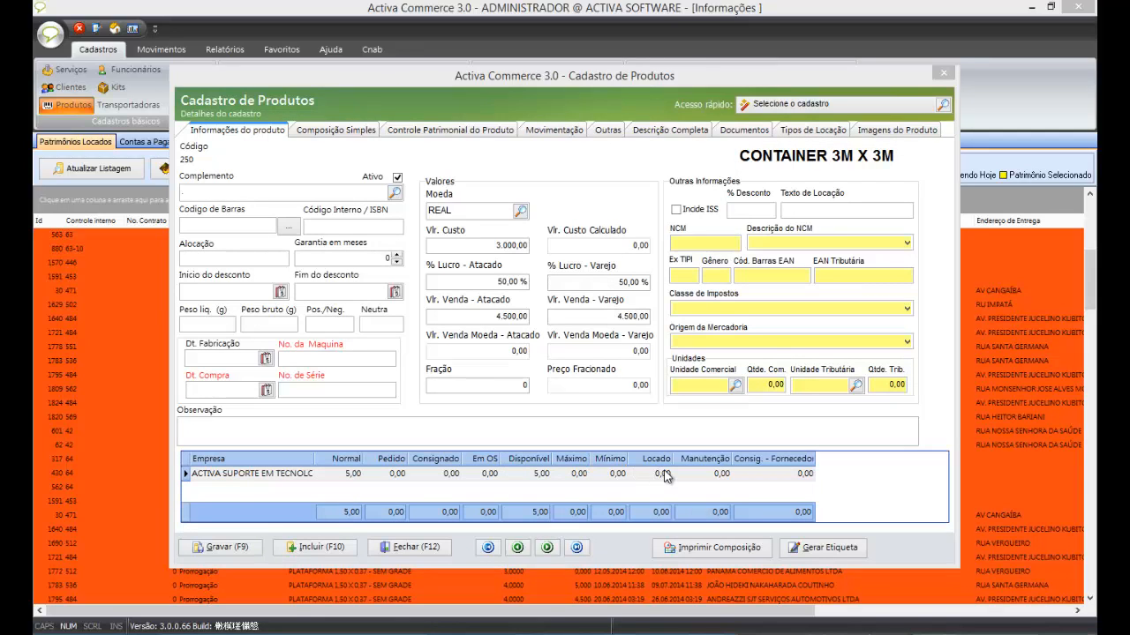
{"action": "left_click", "coordinate": [481, 132]}
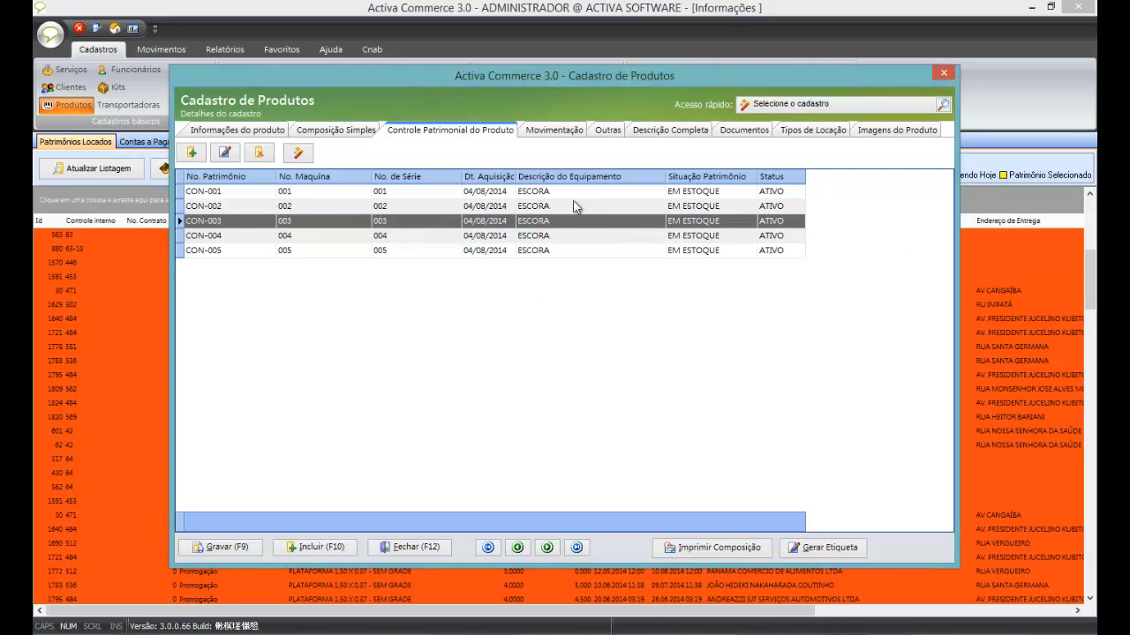
{"action": "left_click", "coordinate": [553, 132]}
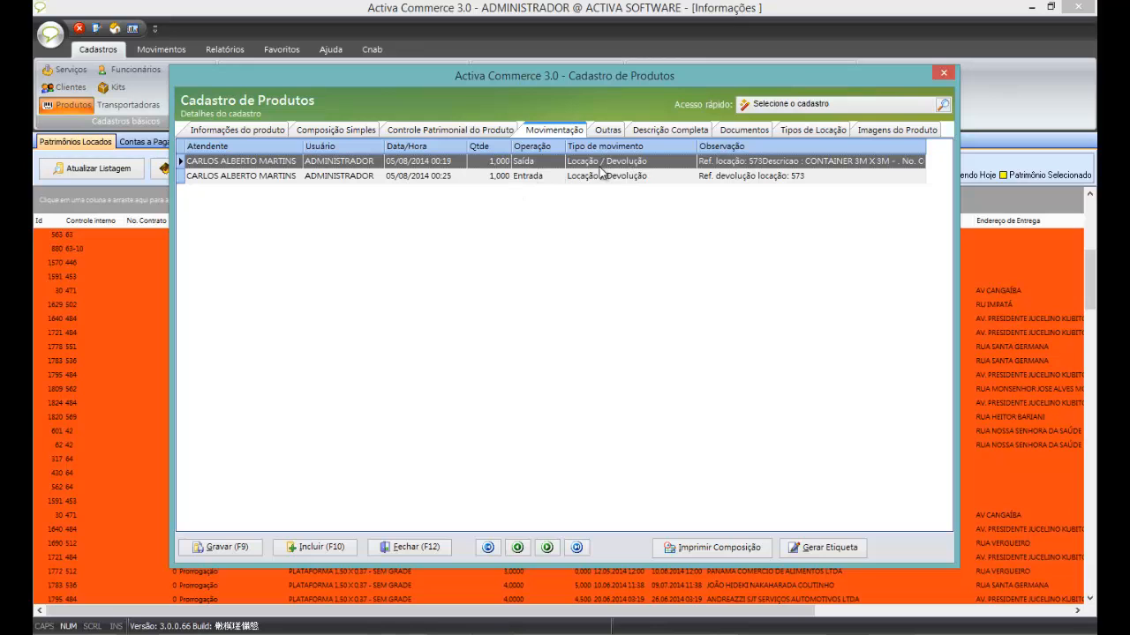
{"action": "left_click", "coordinate": [389, 549]}
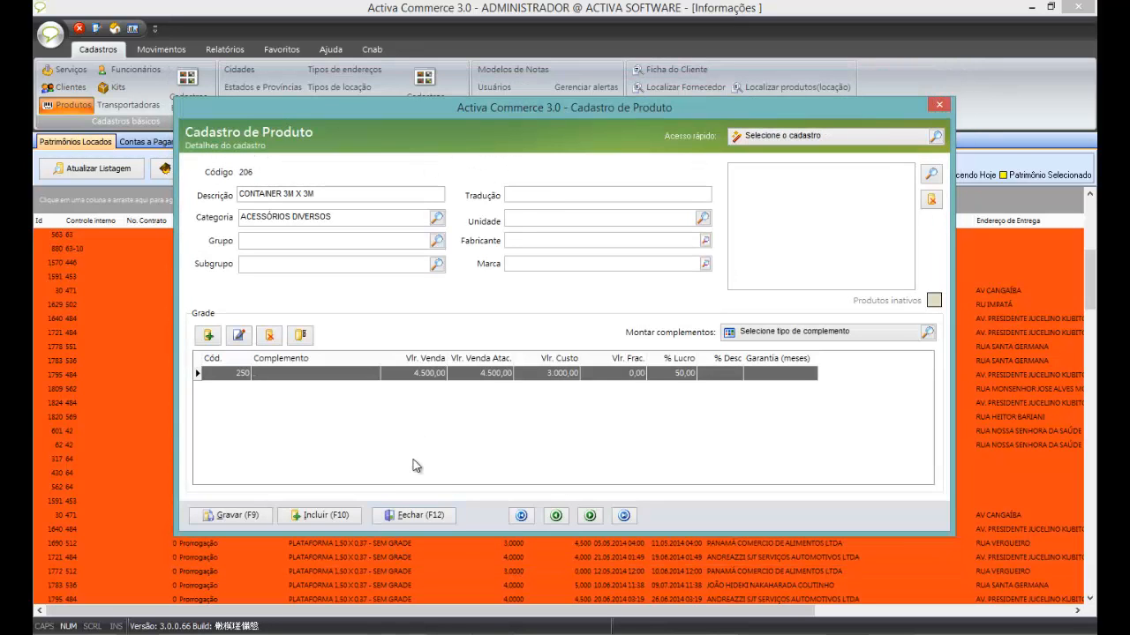
{"action": "left_click", "coordinate": [434, 517]}
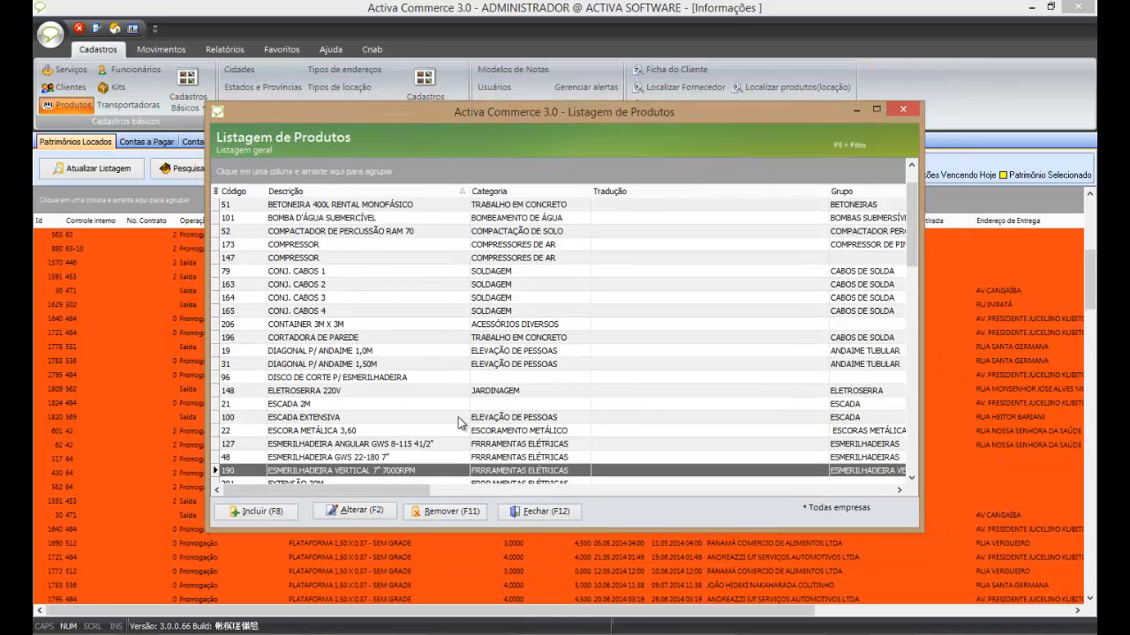
Find DEWALT drill product 205 in the listing and open its grade item 249 details.
{"action": "scroll", "coordinate": [458, 415], "scroll_direction": "down", "scroll_amount": 3}
{"action": "scroll", "coordinate": [458, 415], "scroll_direction": "down", "scroll_amount": 1}
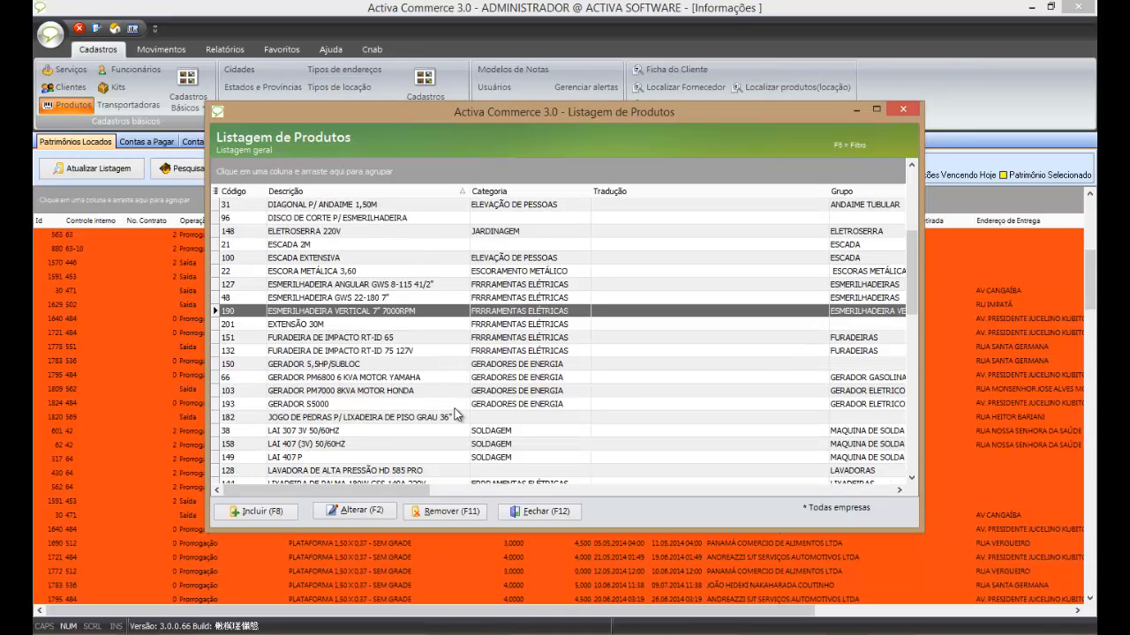
{"action": "scroll", "coordinate": [453, 414], "scroll_direction": "down", "scroll_amount": 1}
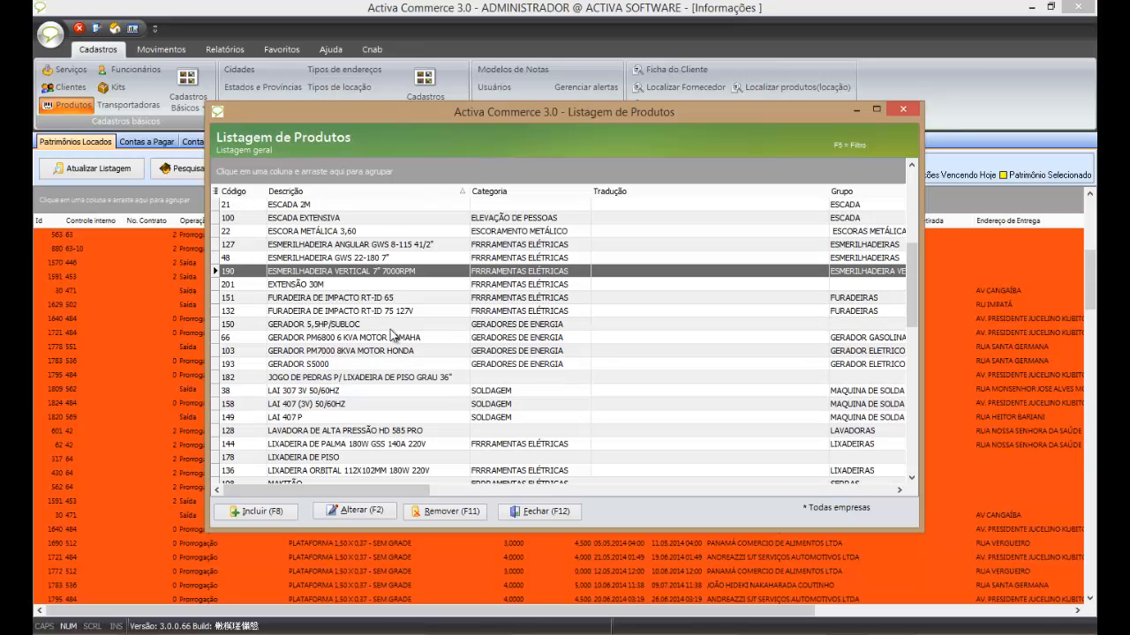
{"action": "scroll", "coordinate": [379, 257], "scroll_direction": "down", "scroll_amount": 1}
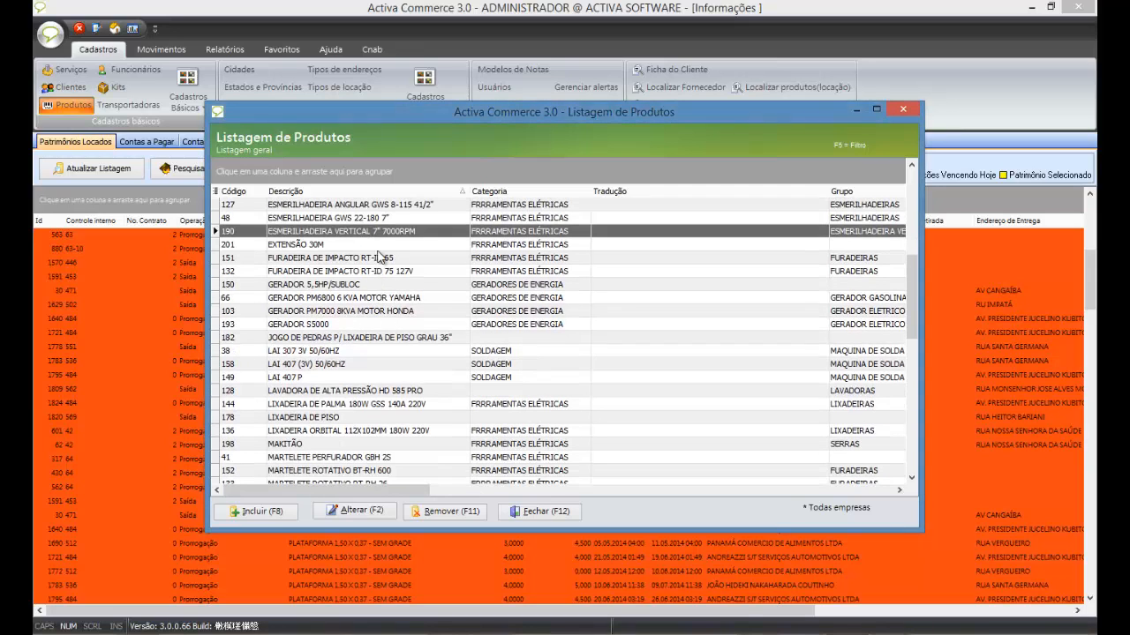
{"action": "scroll", "coordinate": [375, 256], "scroll_direction": "up", "scroll_amount": 2}
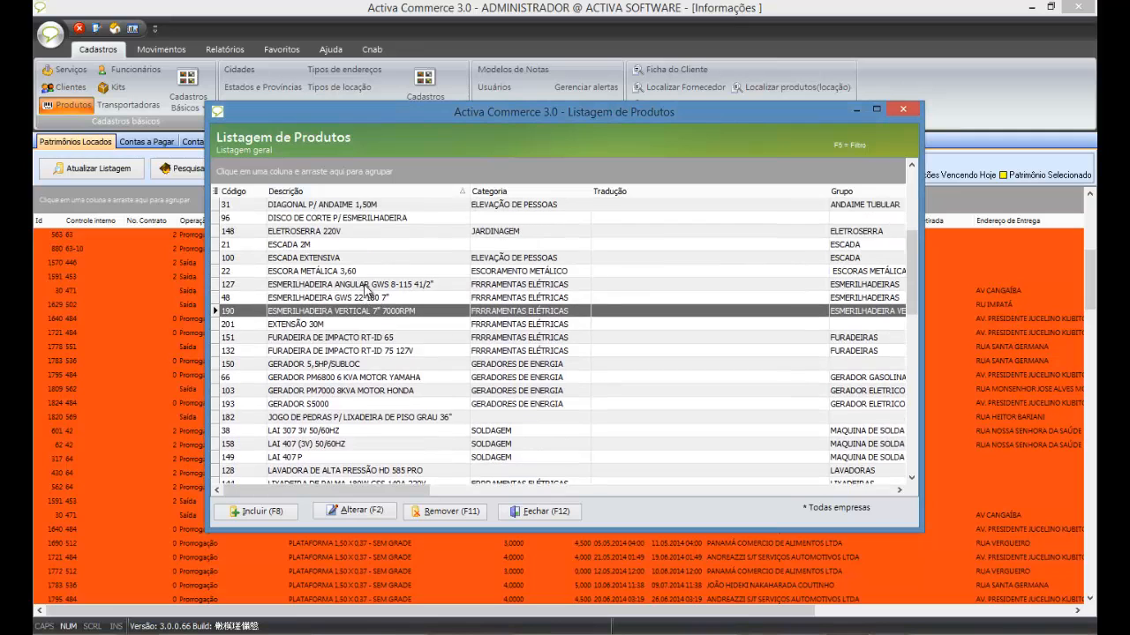
{"action": "scroll", "coordinate": [347, 367], "scroll_direction": "down", "scroll_amount": 20}
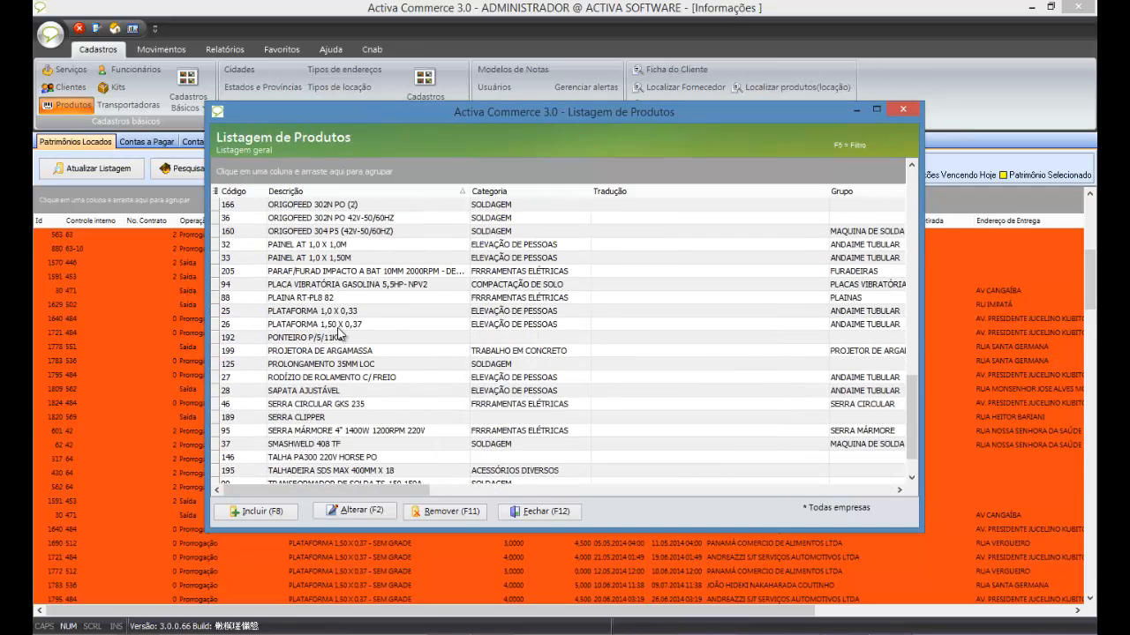
{"action": "left_click", "coordinate": [363, 272]}
{"action": "scroll", "coordinate": [315, 353], "scroll_direction": "up", "scroll_amount": 2}
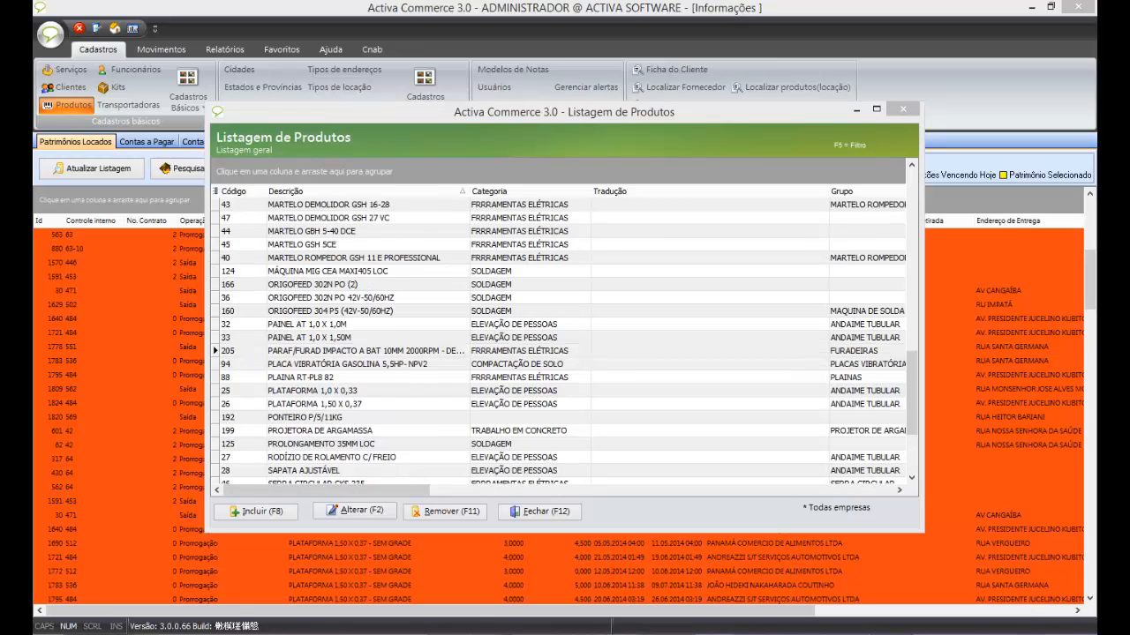
{"action": "double_click", "coordinate": [325, 352]}
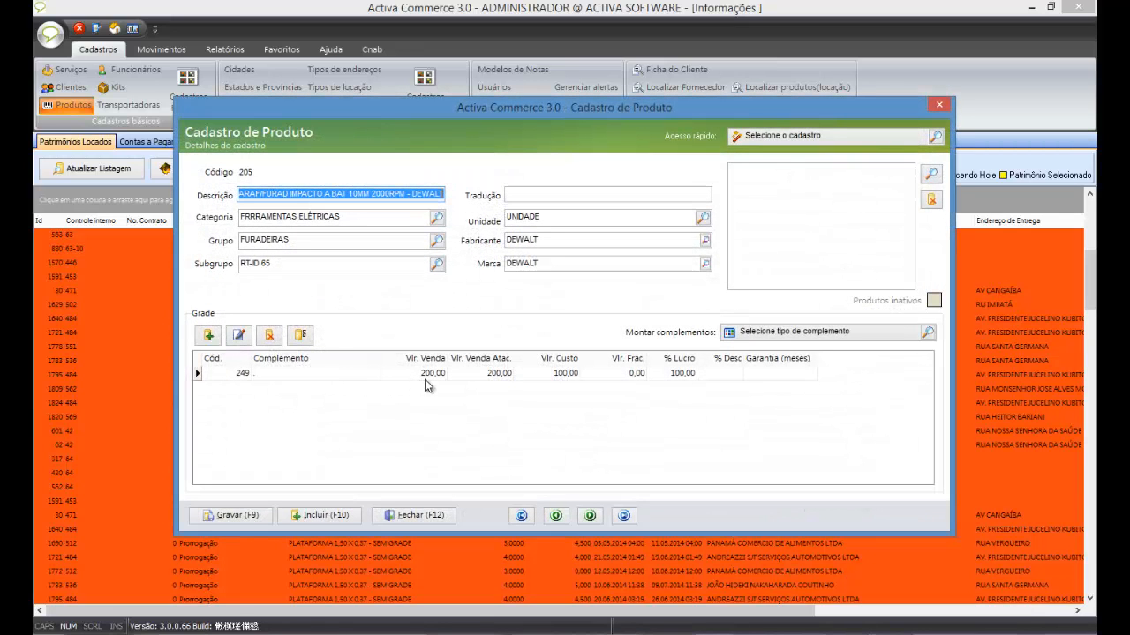
{"action": "double_click", "coordinate": [426, 377]}
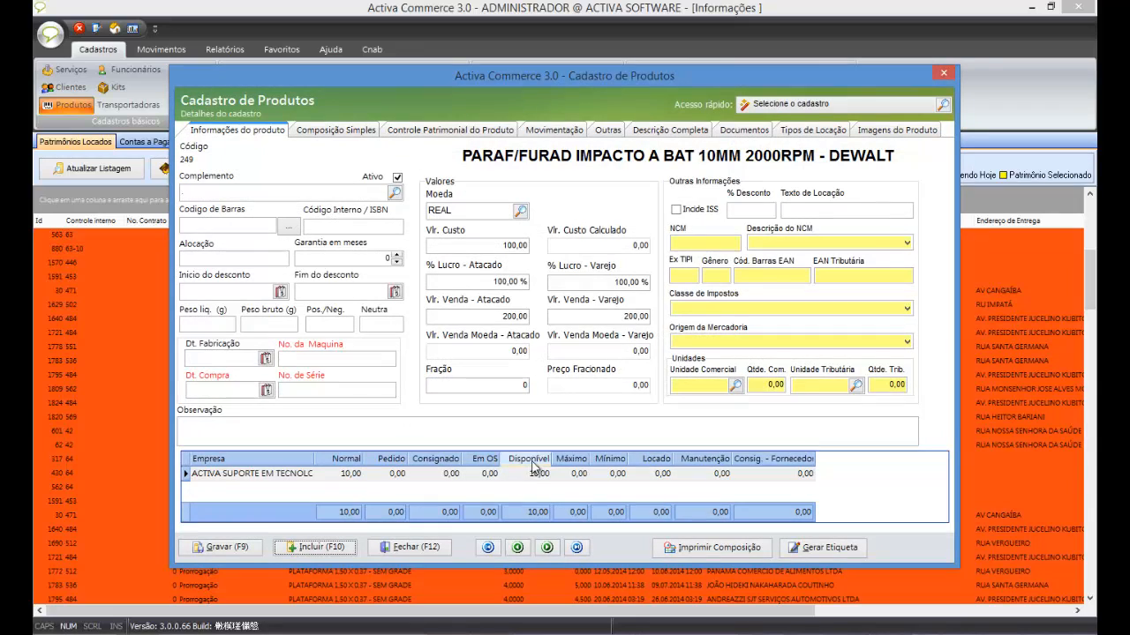
Review the drill's asset units and movement history showing rental 573's return, then close all windows.
{"action": "left_click", "coordinate": [422, 128]}
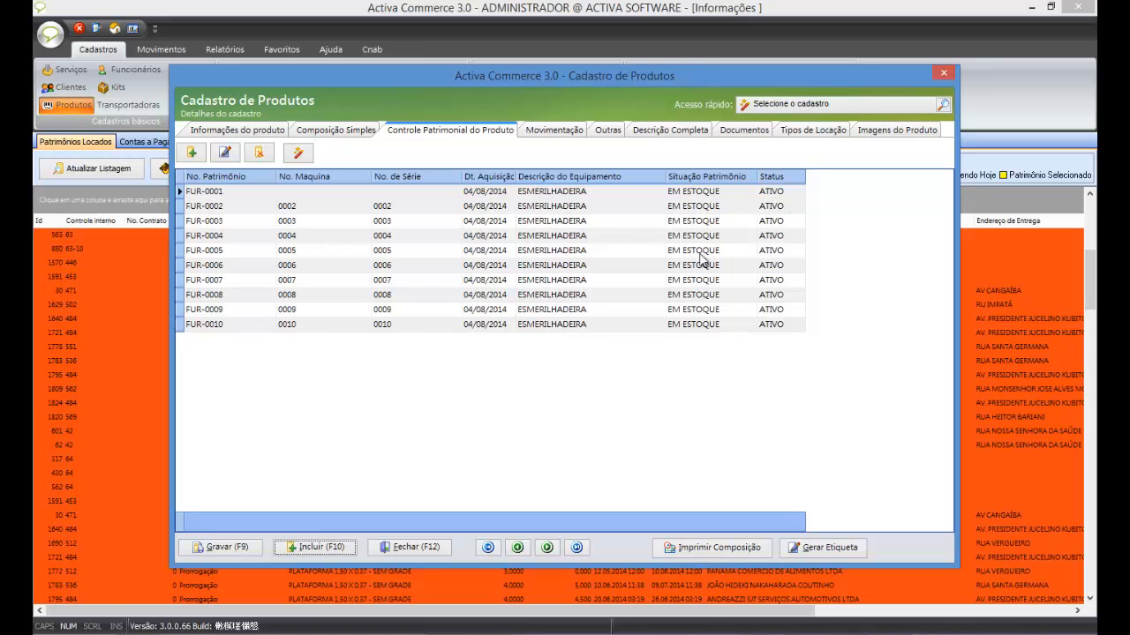
{"action": "left_click", "coordinate": [555, 129]}
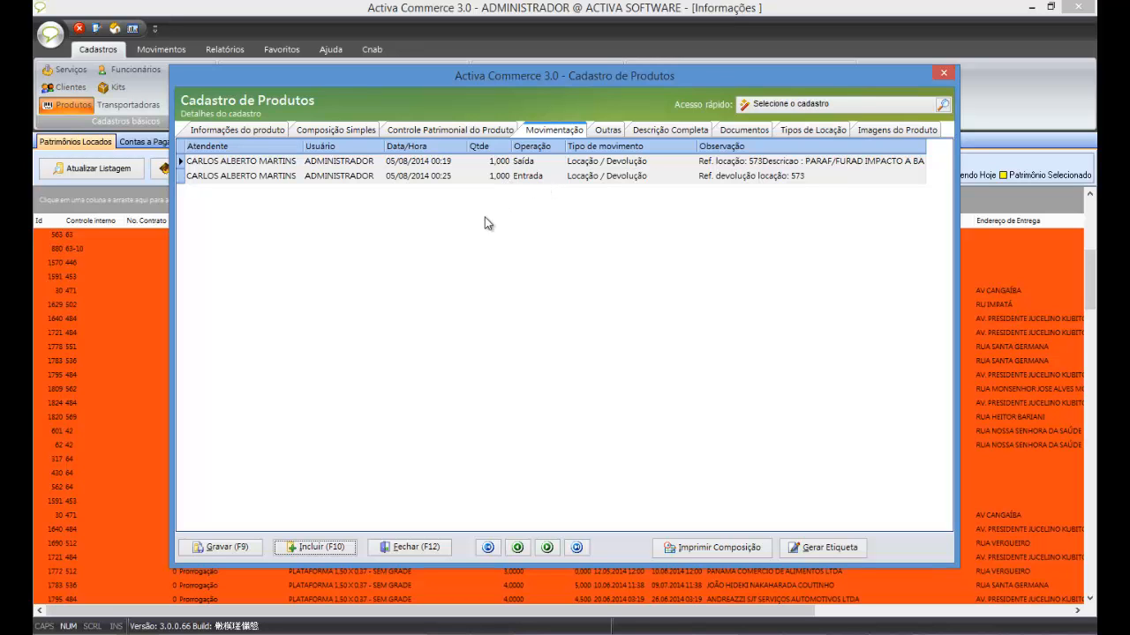
{"action": "left_click", "coordinate": [399, 548]}
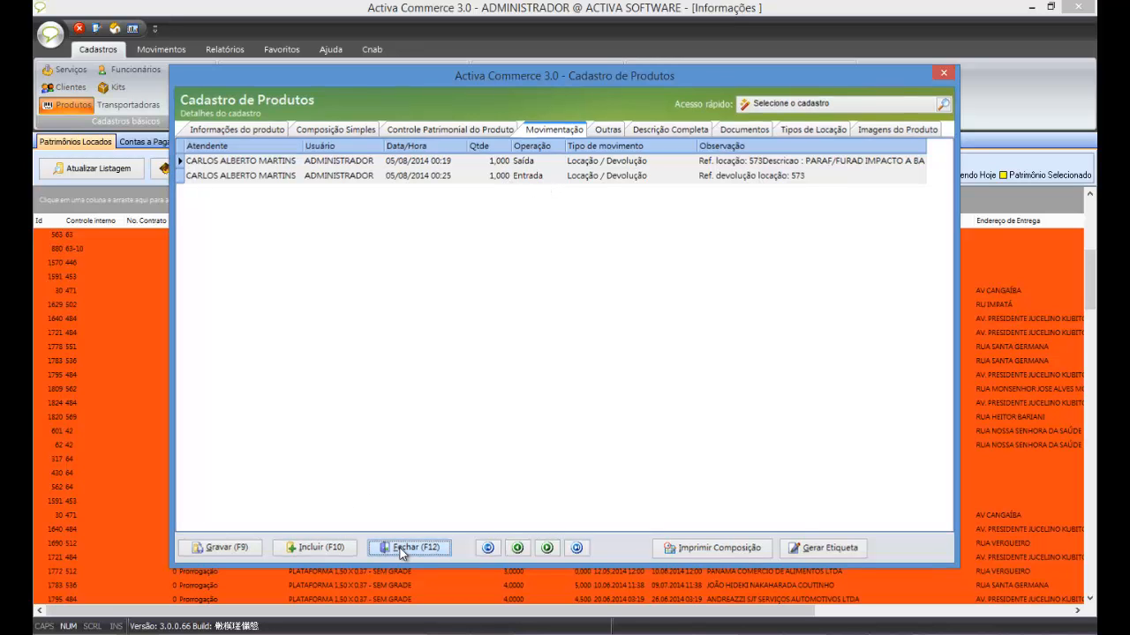
{"action": "left_click", "coordinate": [428, 521]}
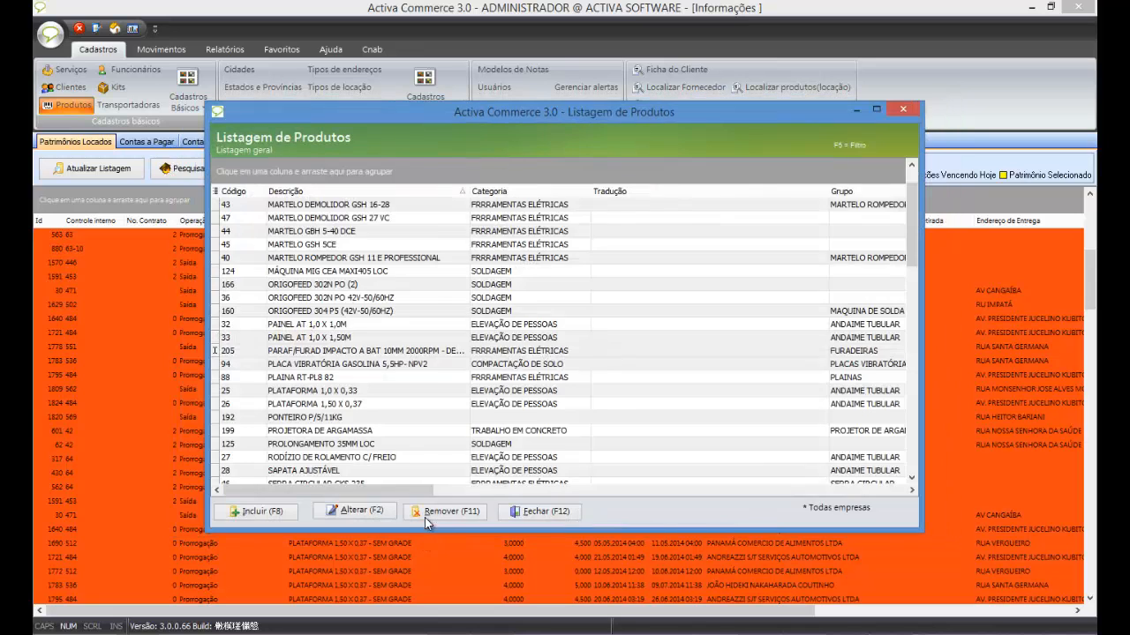
{"action": "left_click", "coordinate": [526, 510]}
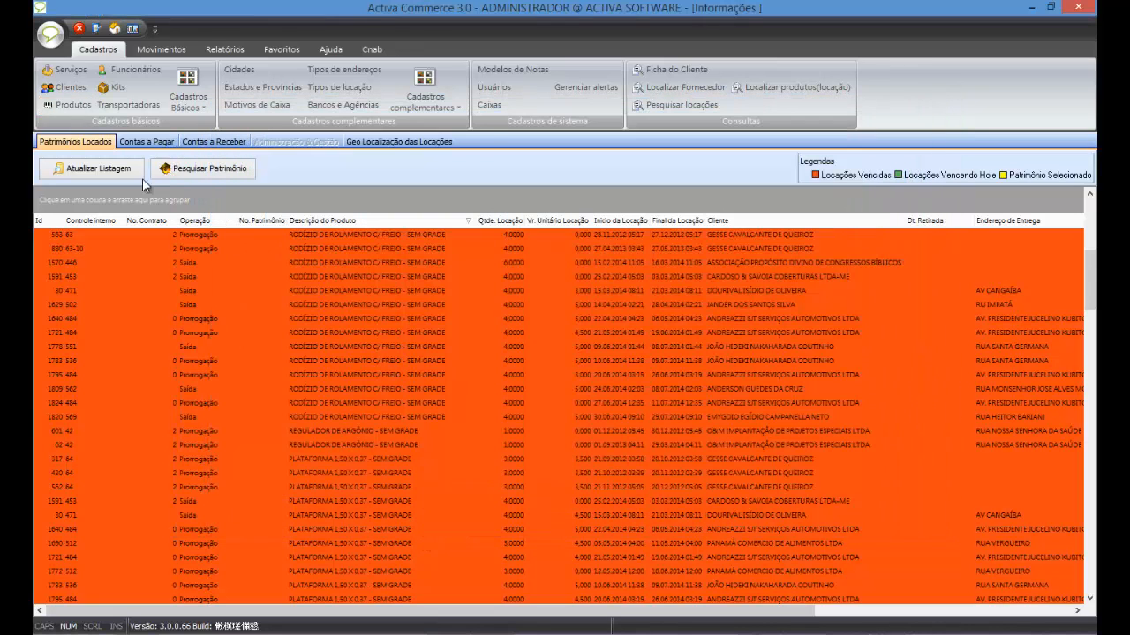
Open the Contas a pagar/receber list from the Movimentos operations.
{"action": "left_click", "coordinate": [161, 50]}
{"action": "left_click", "coordinate": [85, 90]}
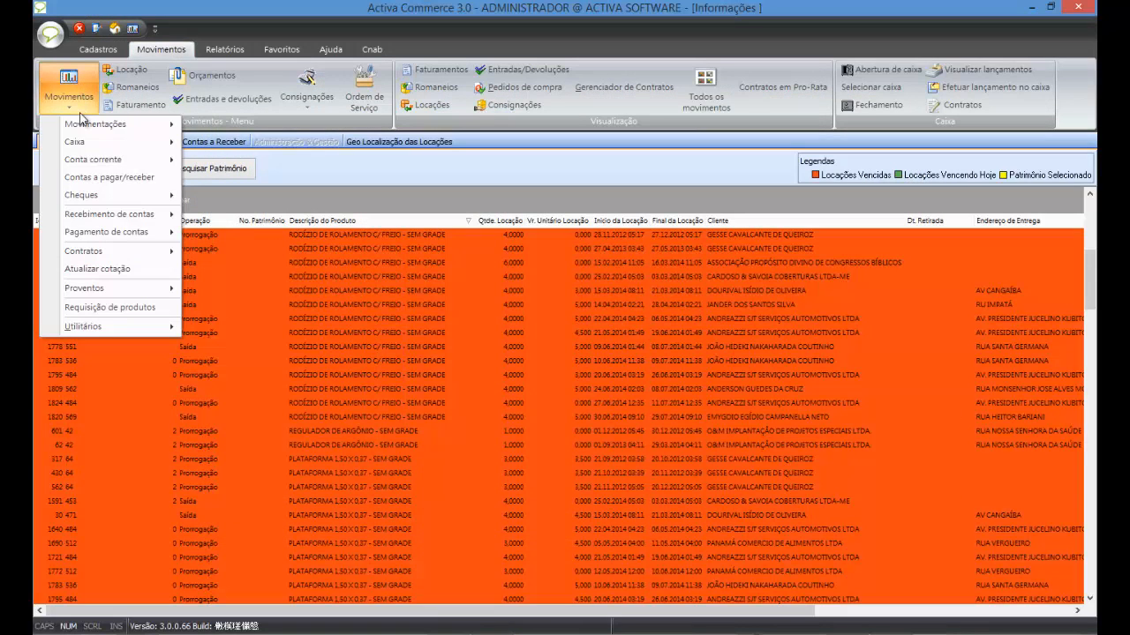
{"action": "mouse_move", "coordinate": [110, 219]}
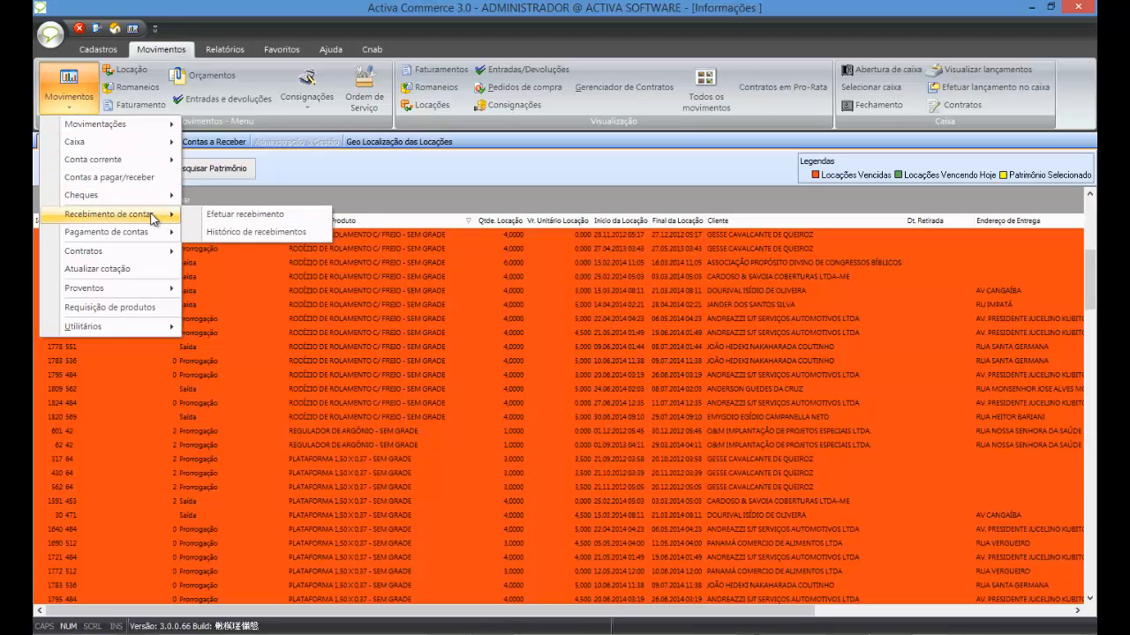
{"action": "left_click", "coordinate": [127, 181]}
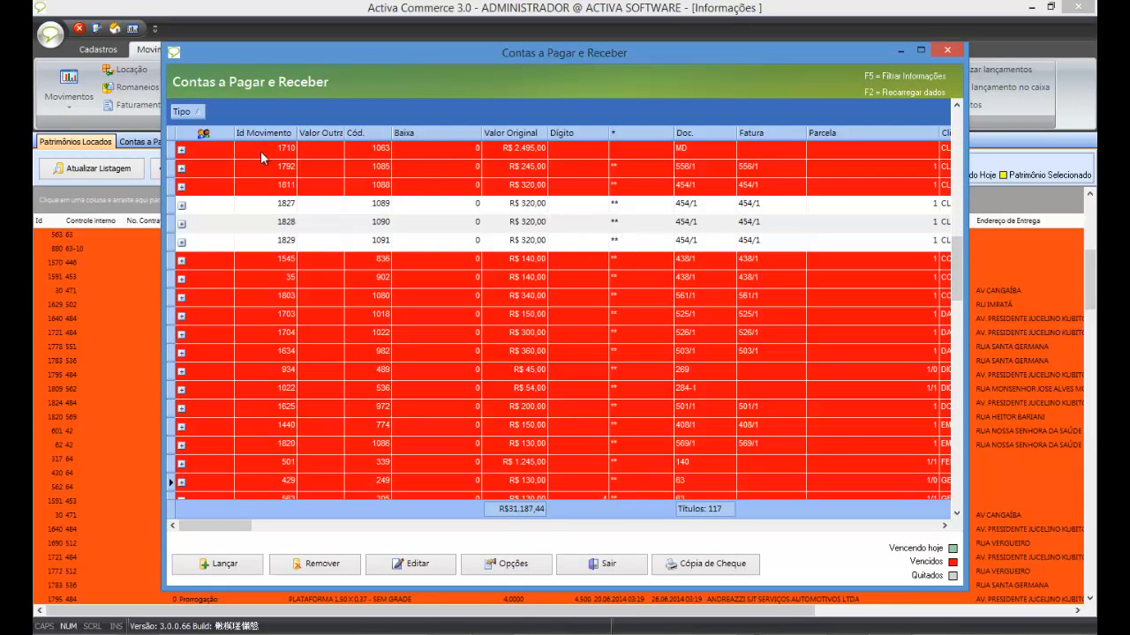
Group the receivables by Cliente, sort ascending, and expand the client holding rental 573's installments.
{"action": "scroll", "coordinate": [436, 249], "scroll_direction": "up", "scroll_amount": 10}
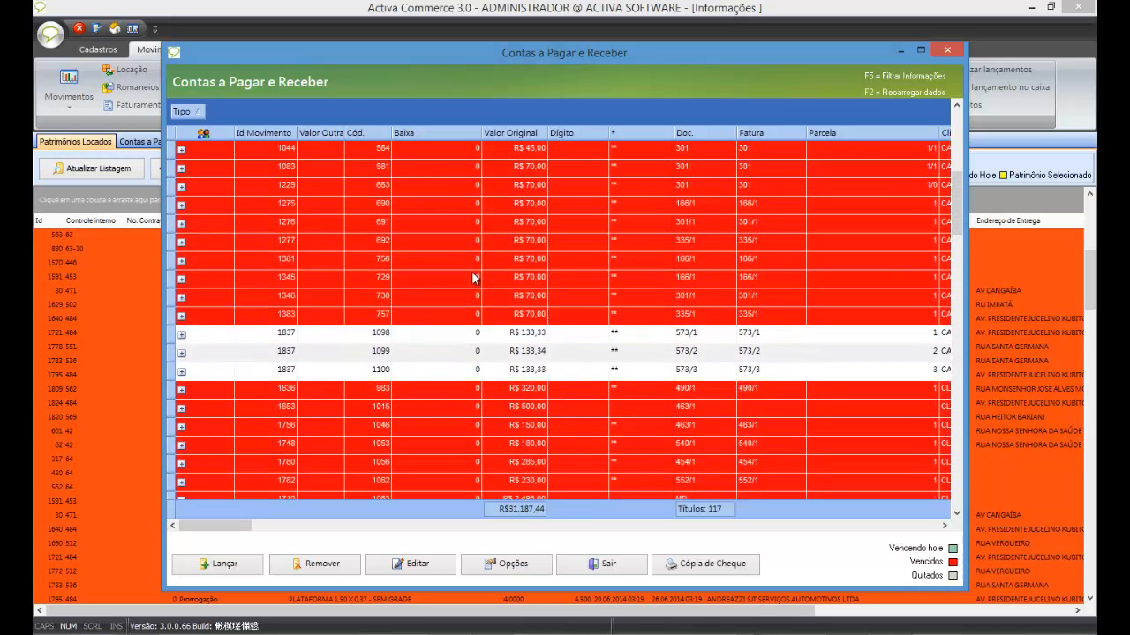
{"action": "left_click", "coordinate": [267, 526]}
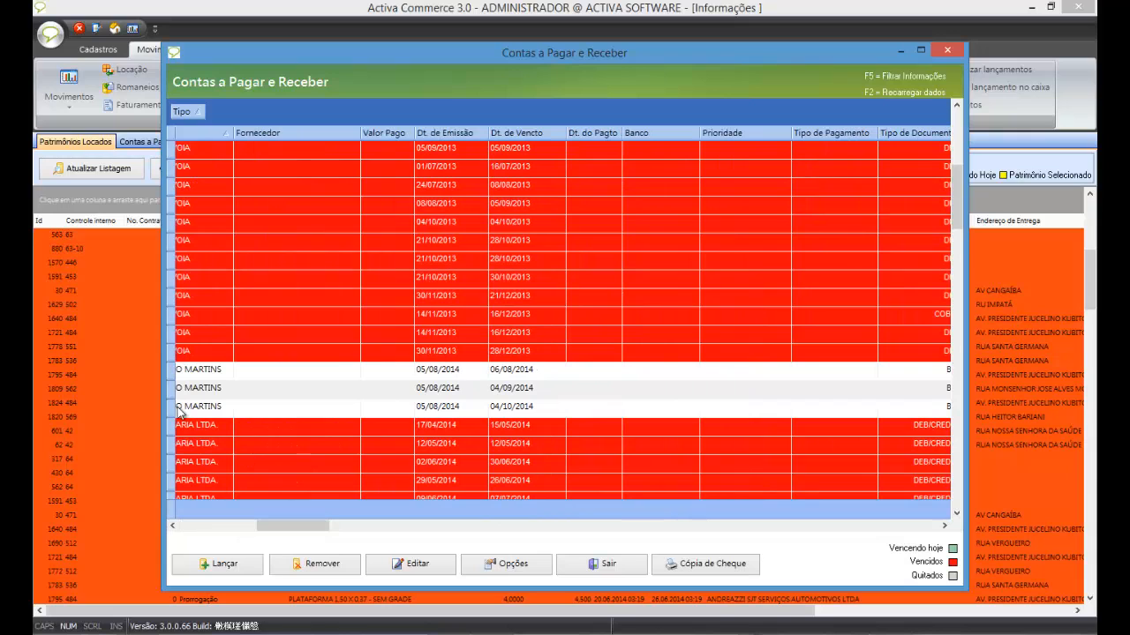
{"action": "left_click", "coordinate": [202, 133]}
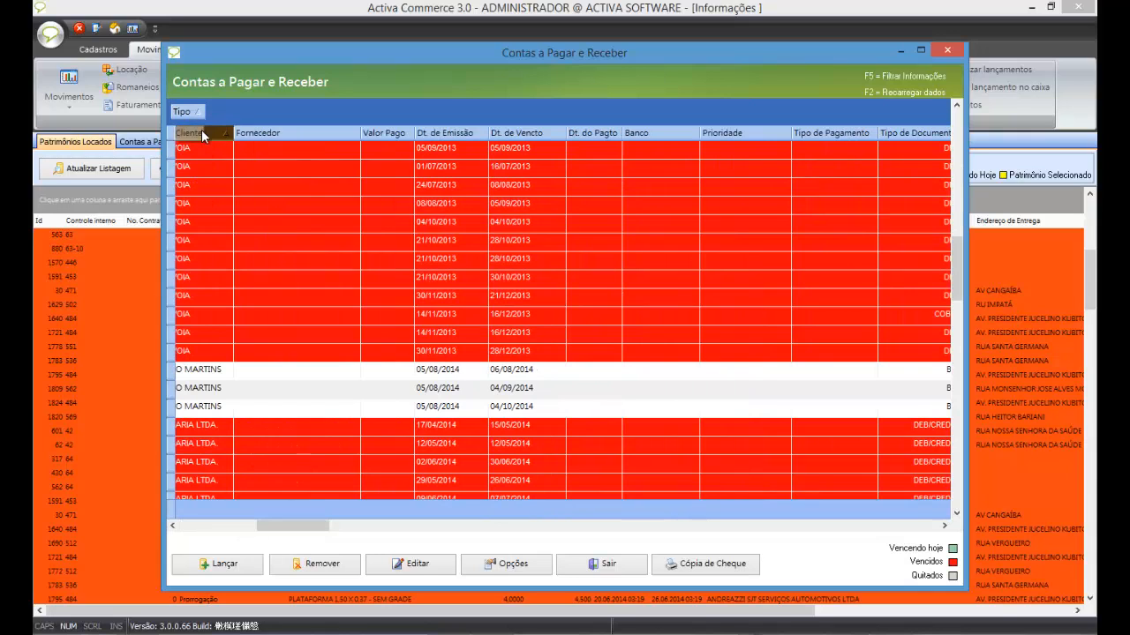
{"action": "left_click_drag", "start_coordinate": [220, 120], "coordinate": [221, 121]}
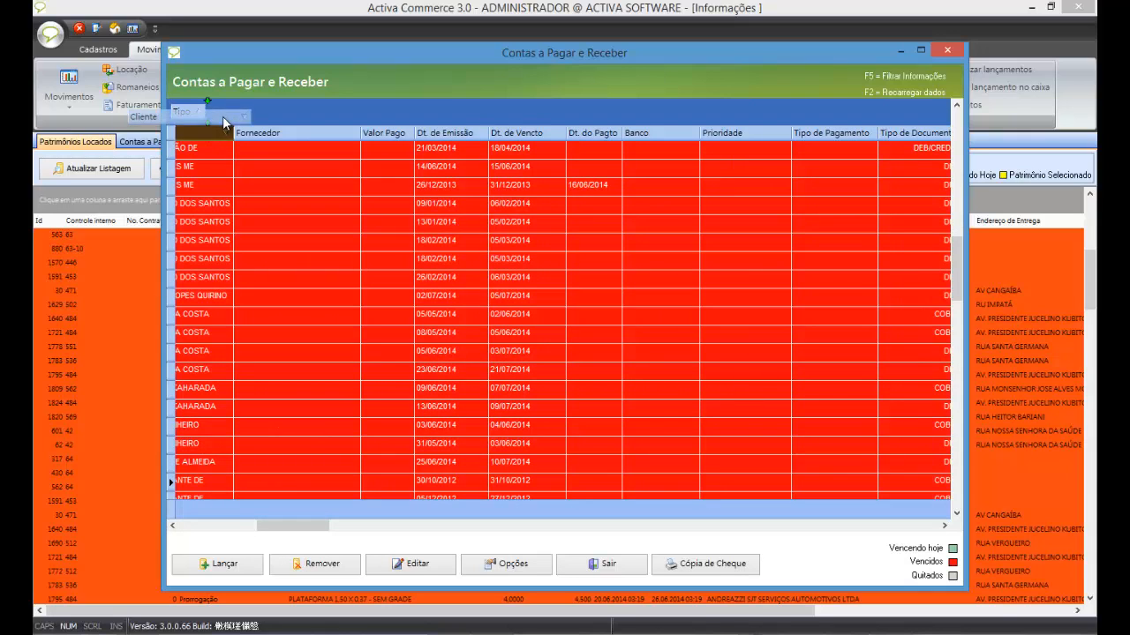
{"action": "left_click_drag", "start_coordinate": [274, 532], "coordinate": [198, 528]}
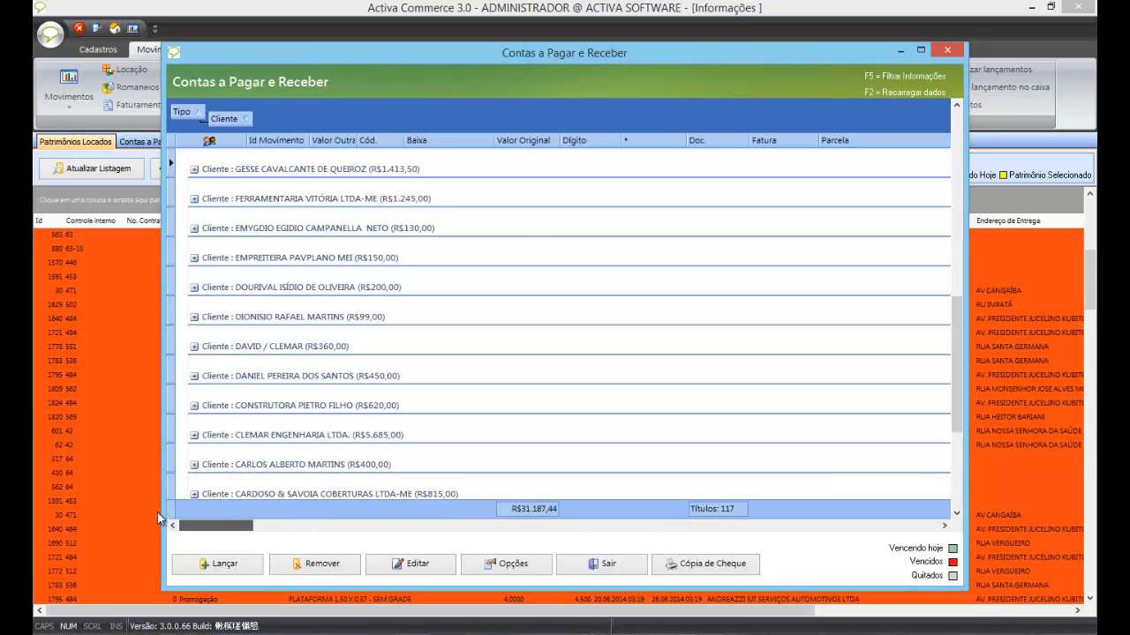
{"action": "scroll", "coordinate": [265, 265], "scroll_direction": "up", "scroll_amount": 5}
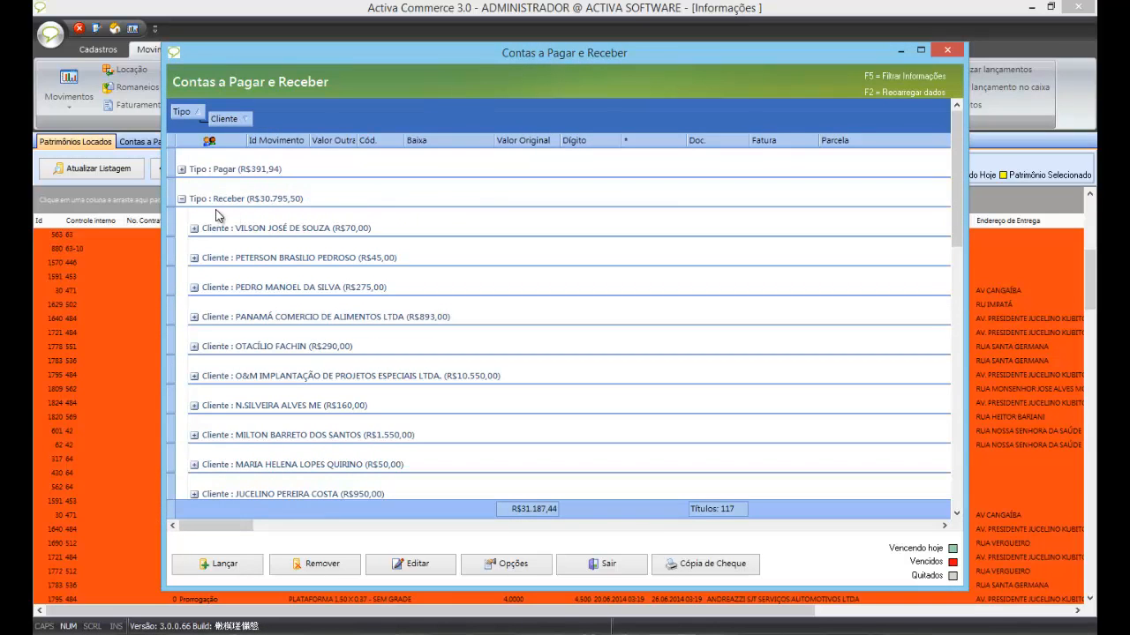
{"action": "left_click", "coordinate": [225, 119]}
{"action": "scroll", "coordinate": [269, 280], "scroll_direction": "up", "scroll_amount": 2}
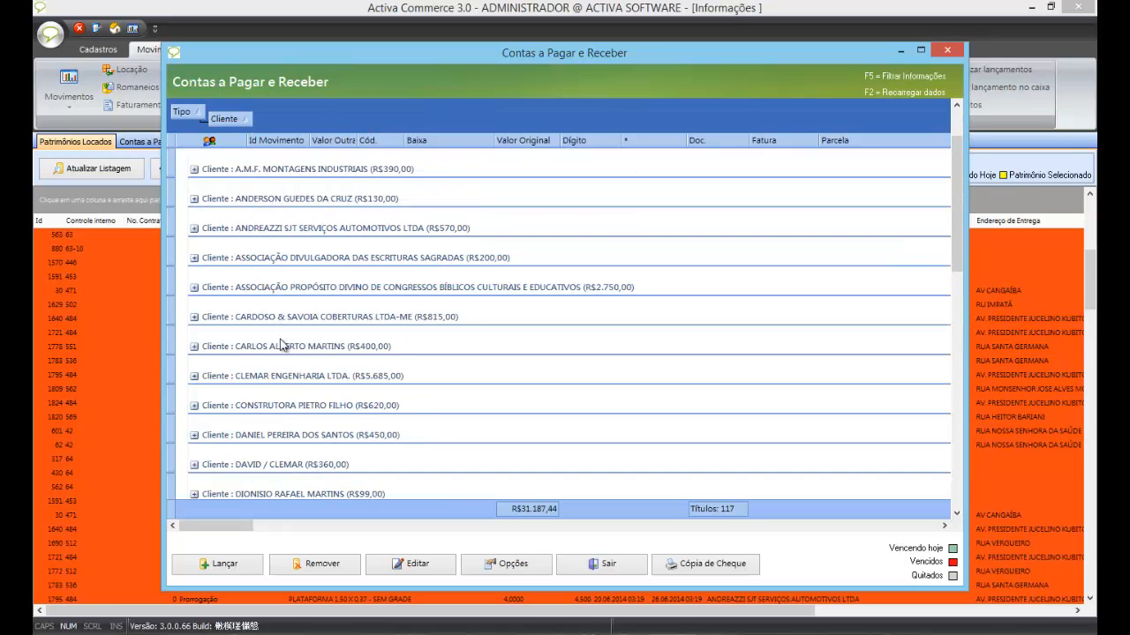
{"action": "left_click", "coordinate": [195, 347]}
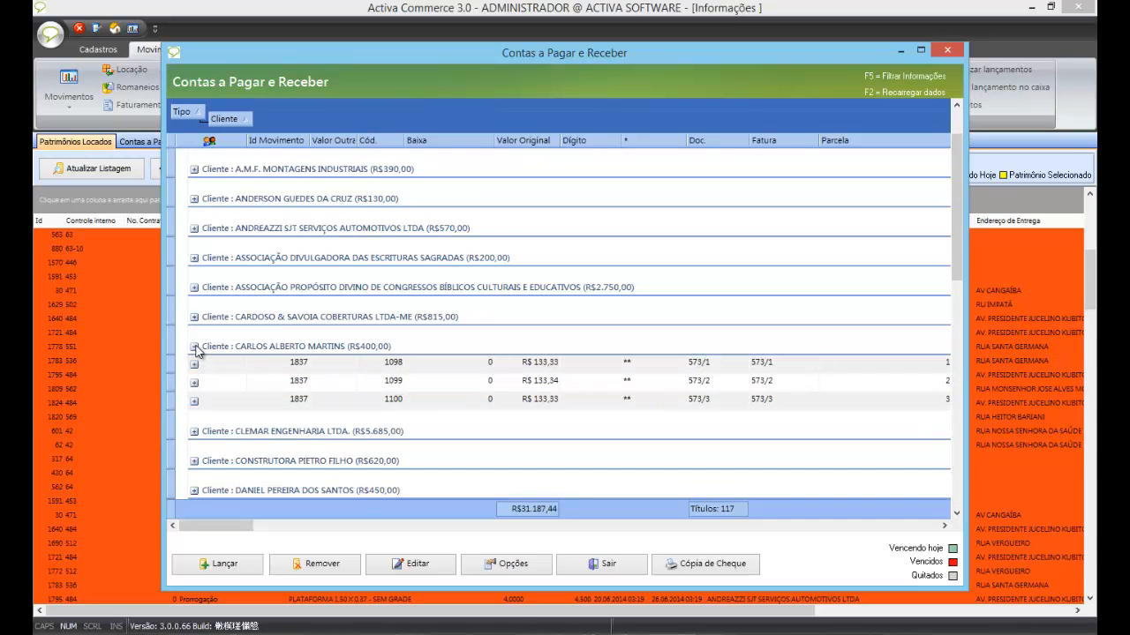
Open receivable 1098 of rental 573, keeping the same client and leaving the cost centre unset.
{"action": "left_click", "coordinate": [434, 365]}
{"action": "double_click", "coordinate": [433, 367]}
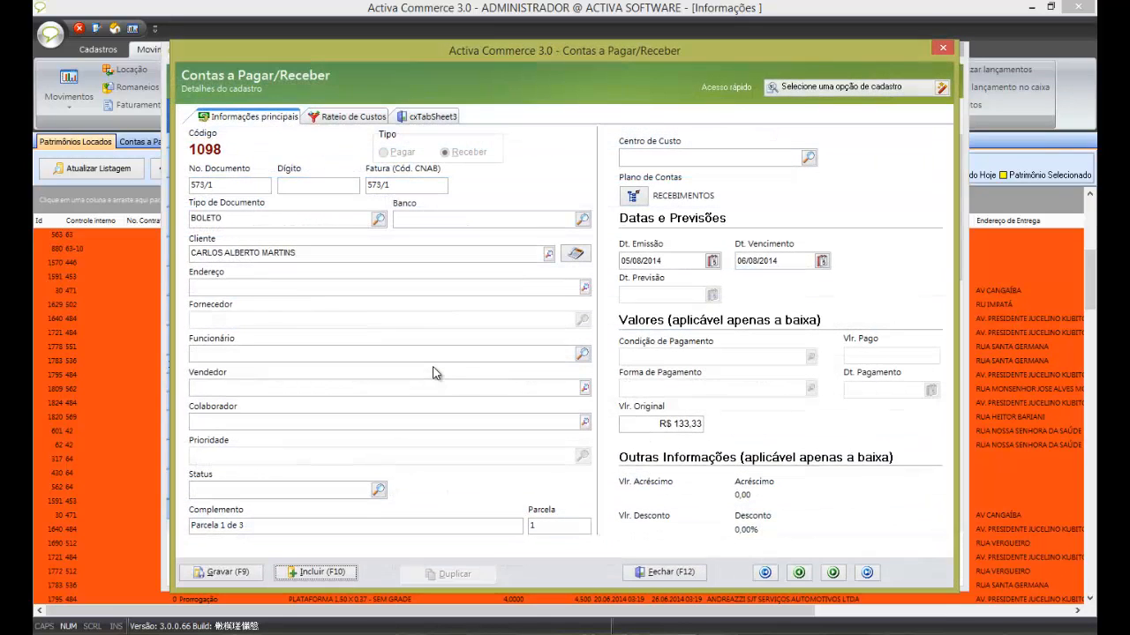
{"action": "left_click", "coordinate": [548, 255]}
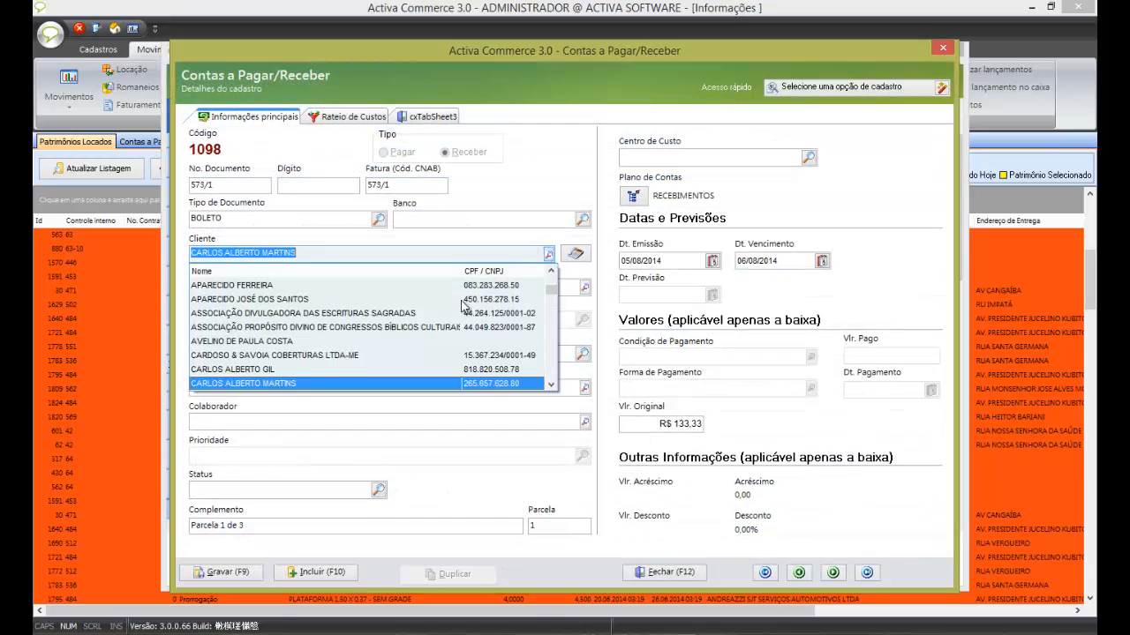
{"action": "left_click", "coordinate": [362, 384]}
{"action": "key", "text": "Tab"}
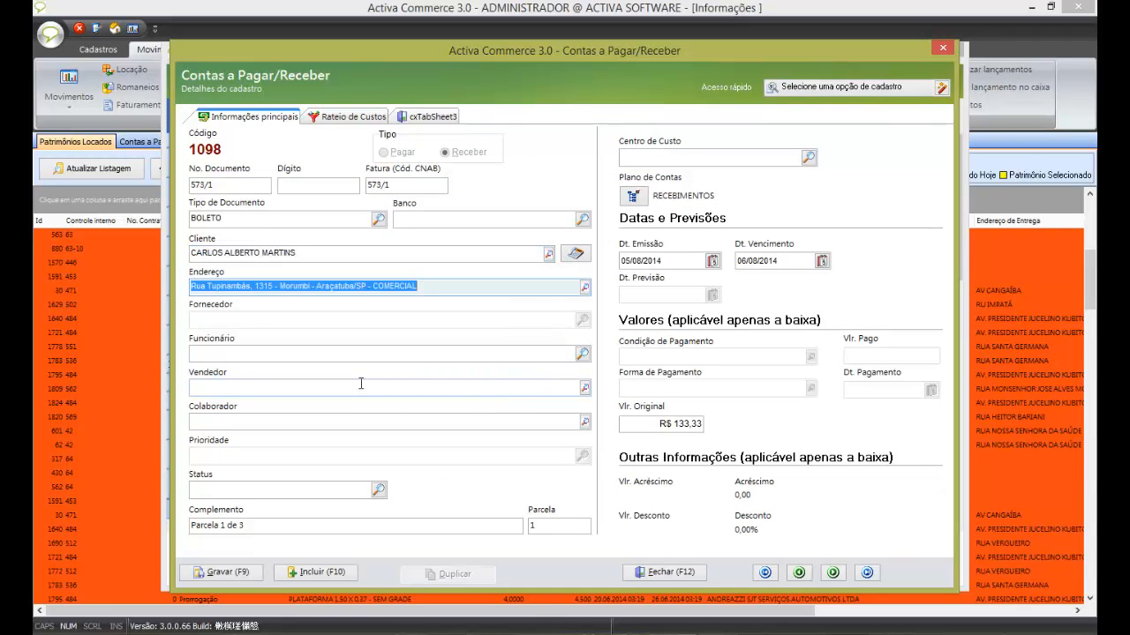
{"action": "key", "text": "Tab"}
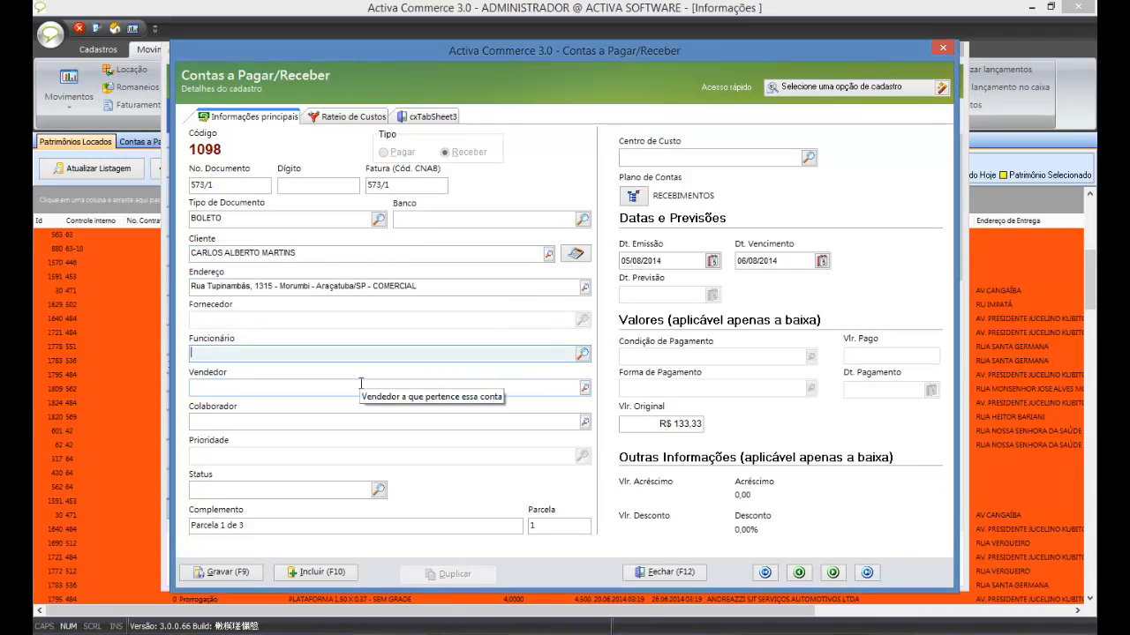
{"action": "left_click", "coordinate": [808, 157]}
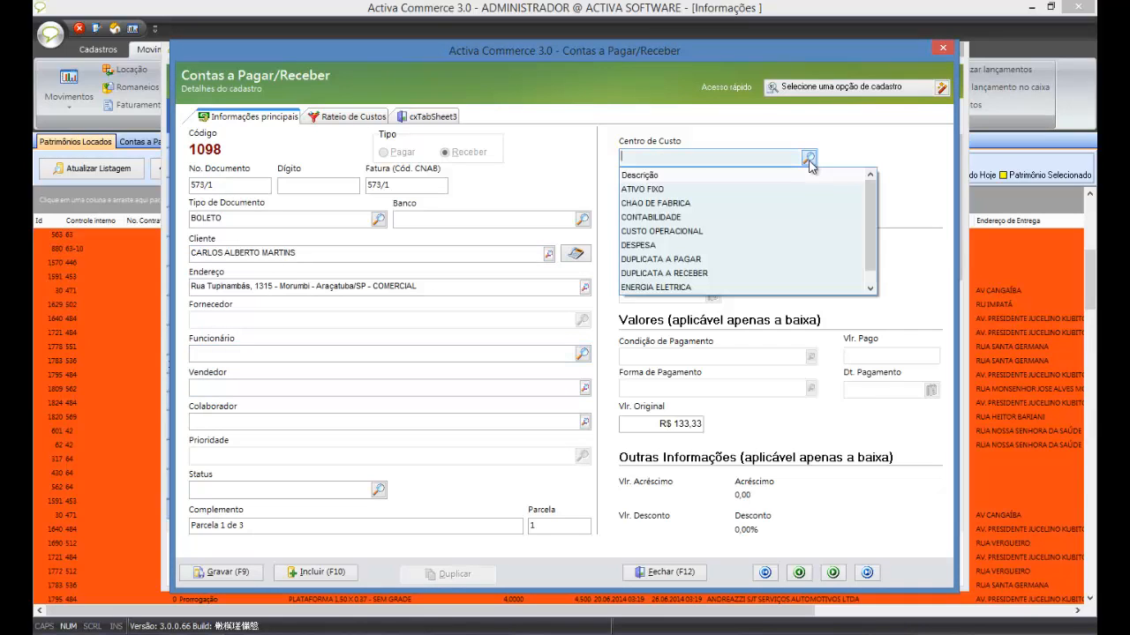
{"action": "left_click", "coordinate": [891, 148]}
Set the chart of accounts to 1.1.1 - MÁQUINAS E EQUIPAMENTOS, save with Gravar, and close the record.
{"action": "left_click", "coordinate": [633, 195]}
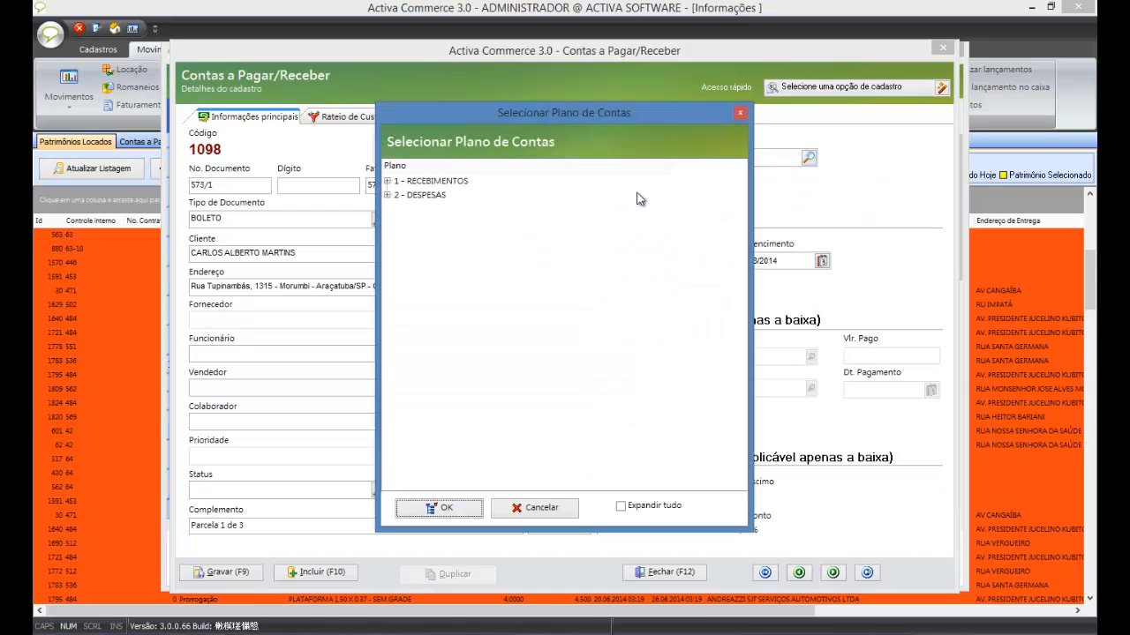
{"action": "left_click", "coordinate": [387, 182]}
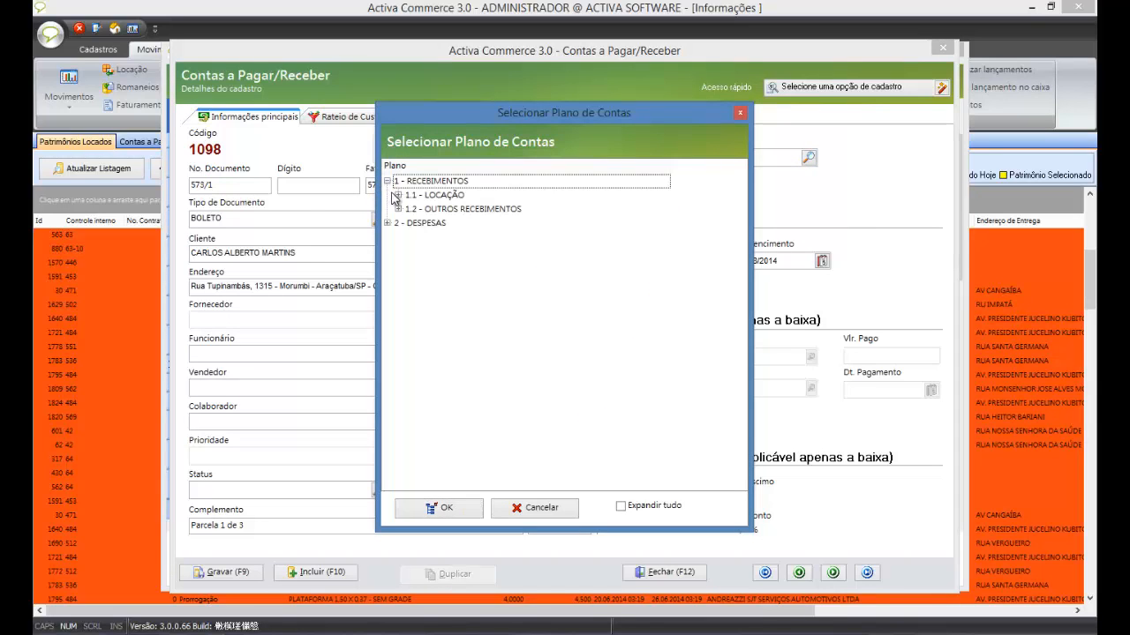
{"action": "left_click", "coordinate": [397, 195]}
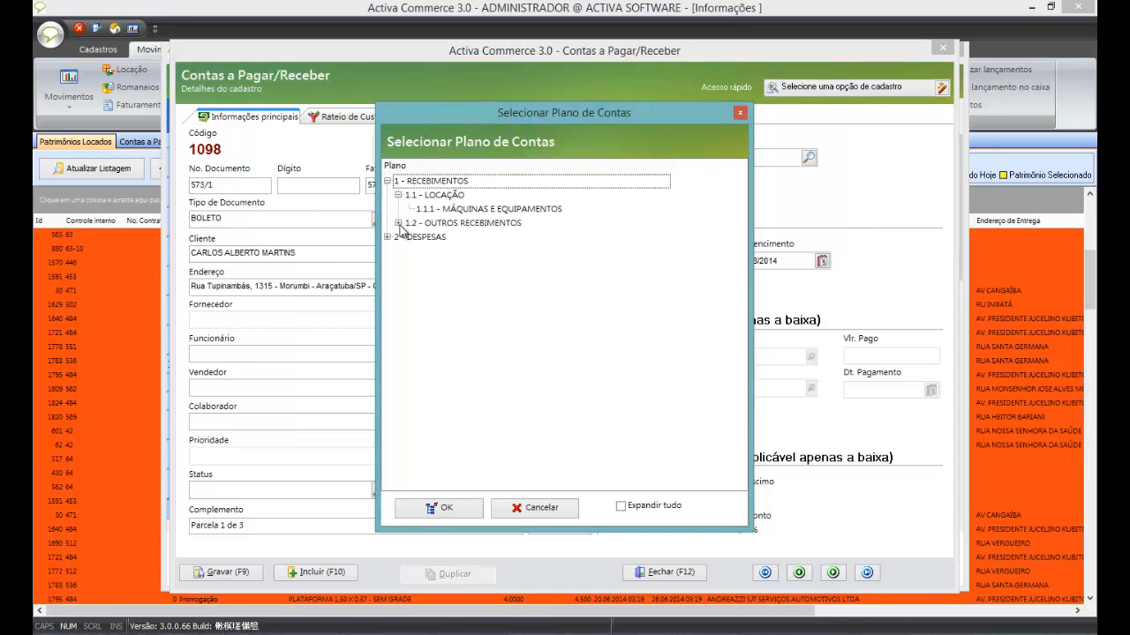
{"action": "left_click", "coordinate": [398, 224]}
{"action": "left_click", "coordinate": [387, 252]}
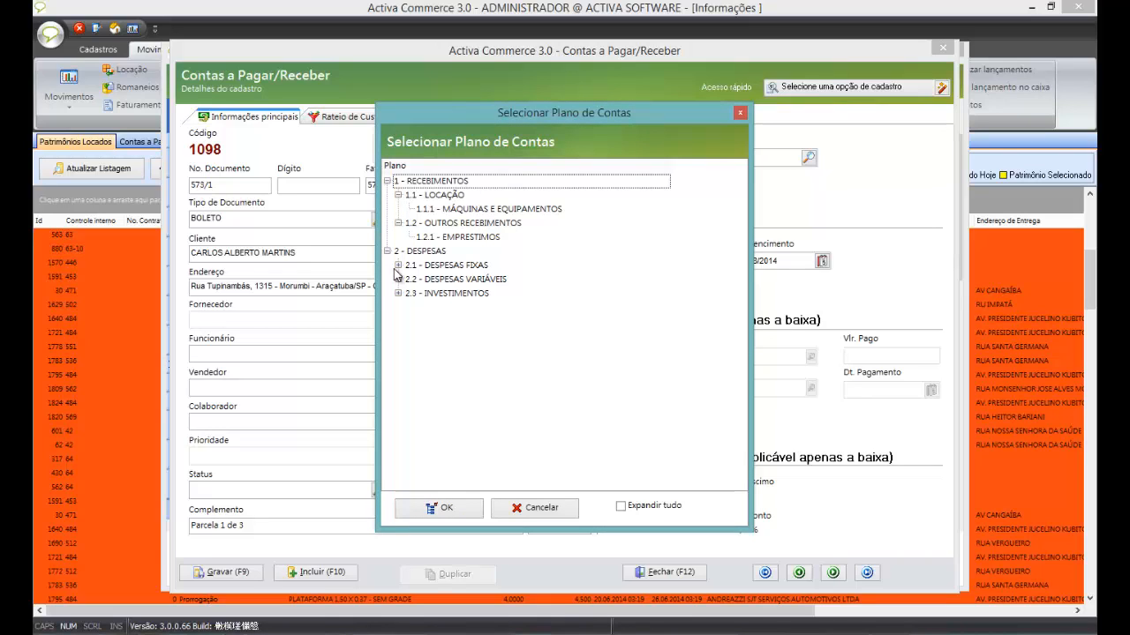
{"action": "left_click", "coordinate": [398, 266]}
{"action": "left_click", "coordinate": [387, 251]}
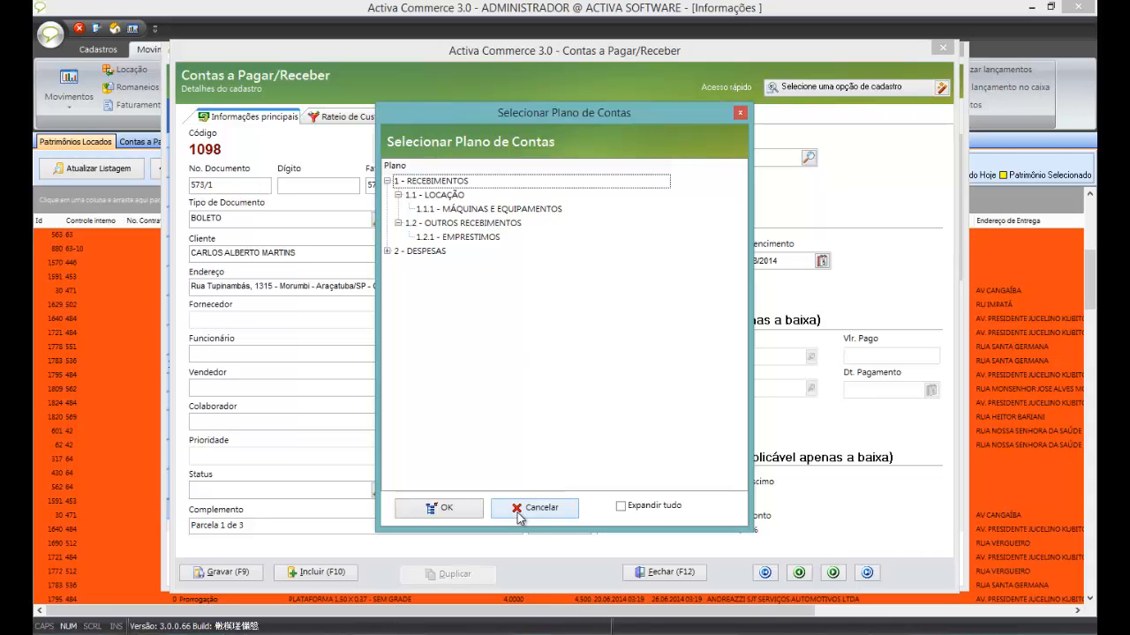
{"action": "left_click", "coordinate": [454, 211]}
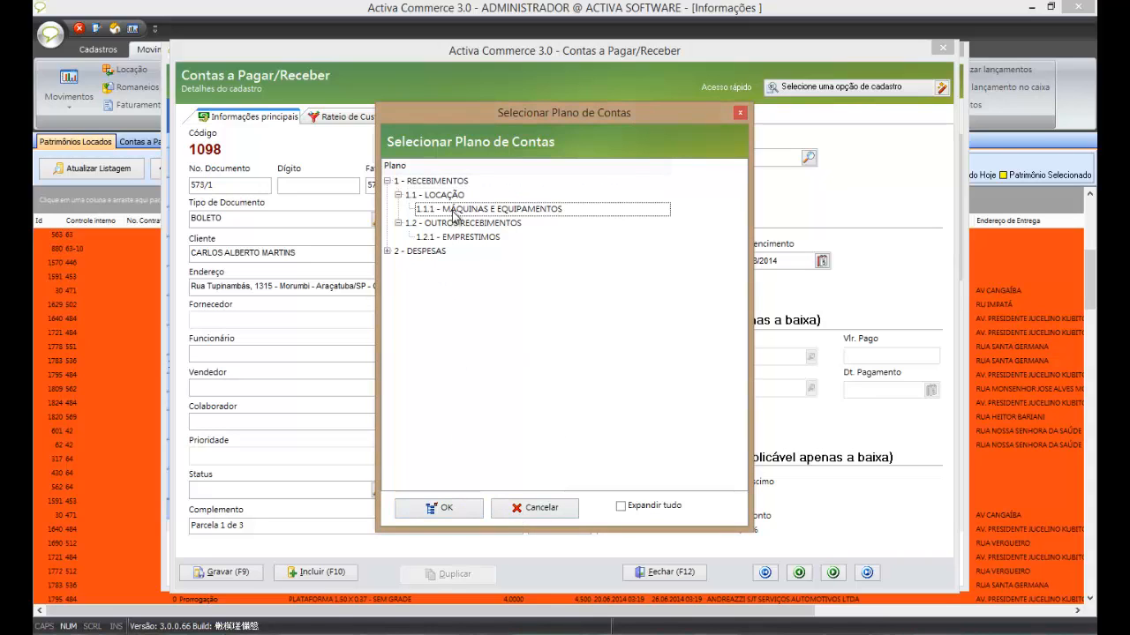
{"action": "double_click", "coordinate": [471, 212]}
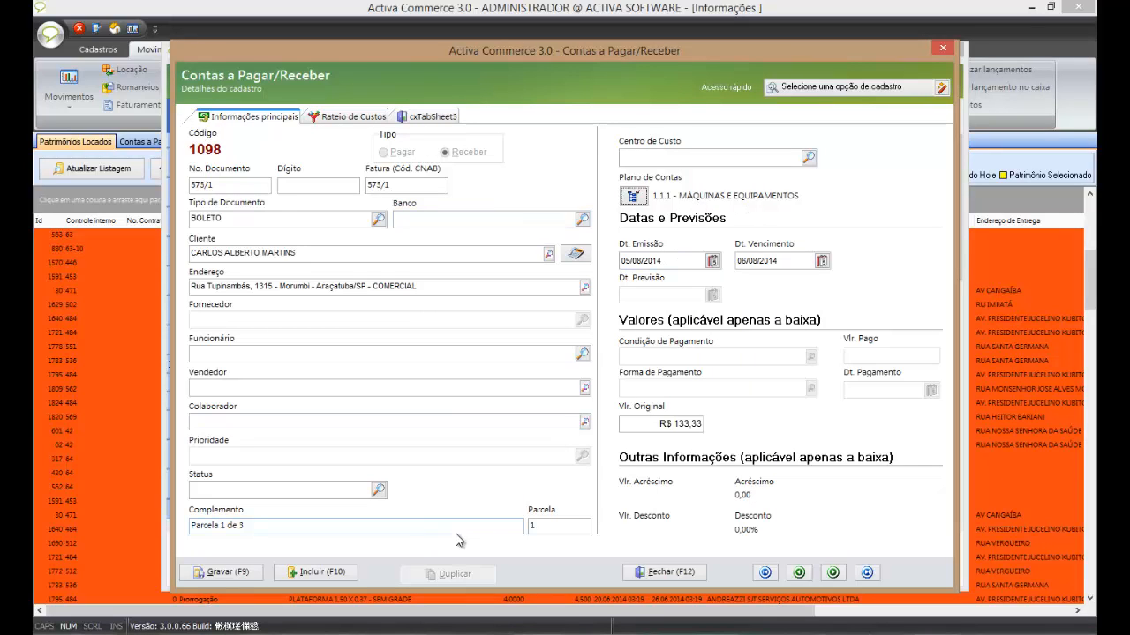
{"action": "left_click", "coordinate": [221, 573]}
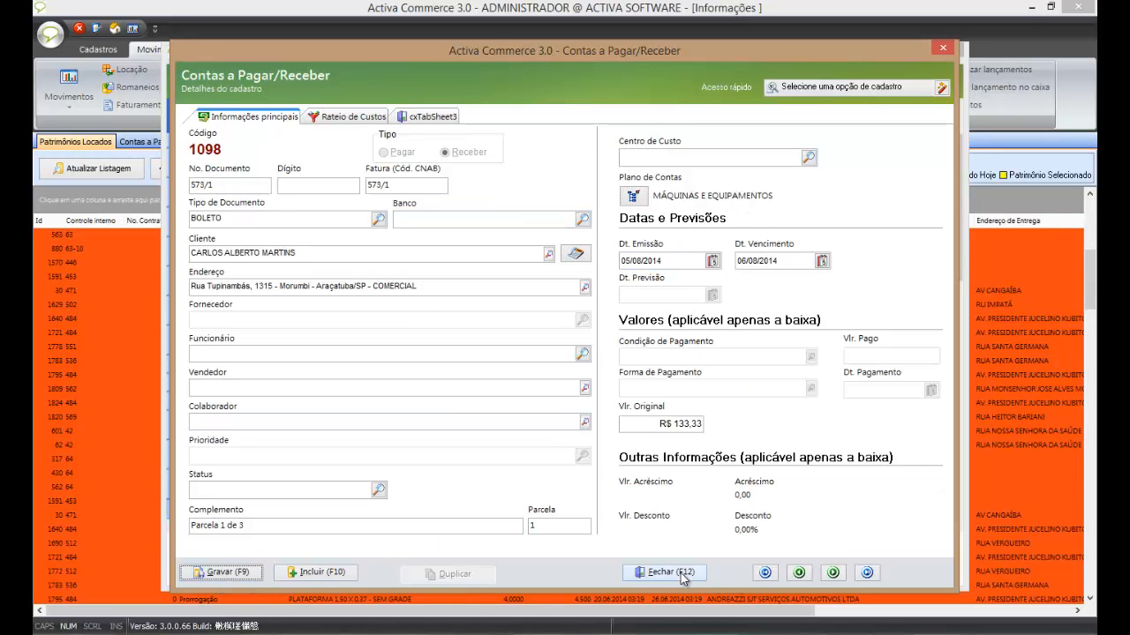
{"action": "left_click", "coordinate": [674, 573]}
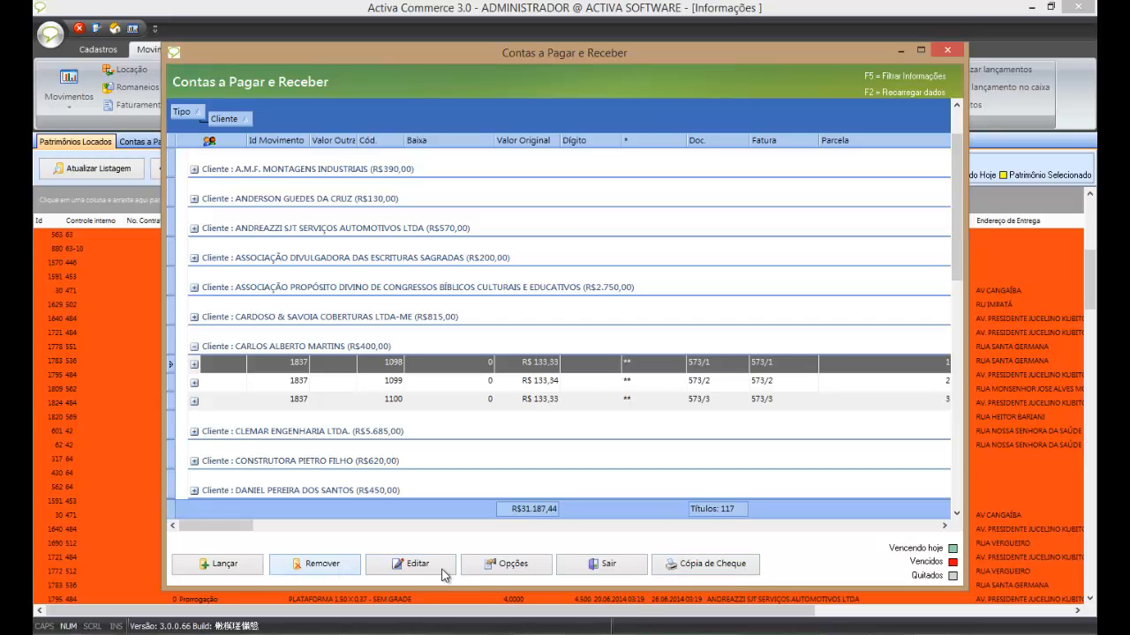
Close the receivables list and go to Recebimento de contas > Efetuar recebimento.
{"action": "left_click", "coordinate": [605, 565]}
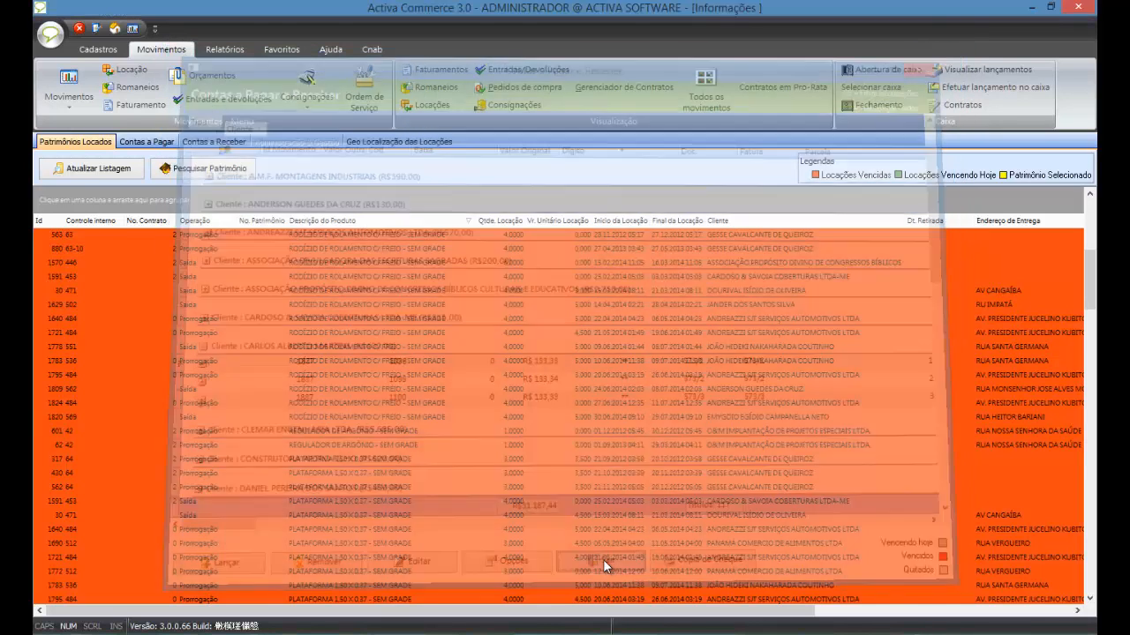
{"action": "left_click", "coordinate": [74, 94]}
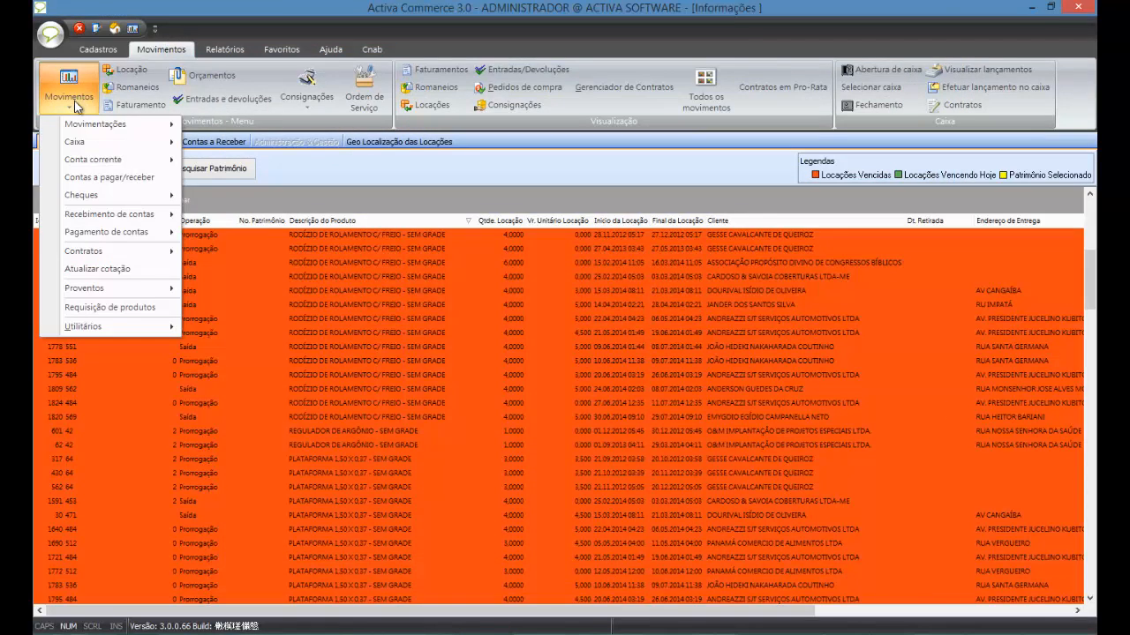
{"action": "mouse_move", "coordinate": [99, 217]}
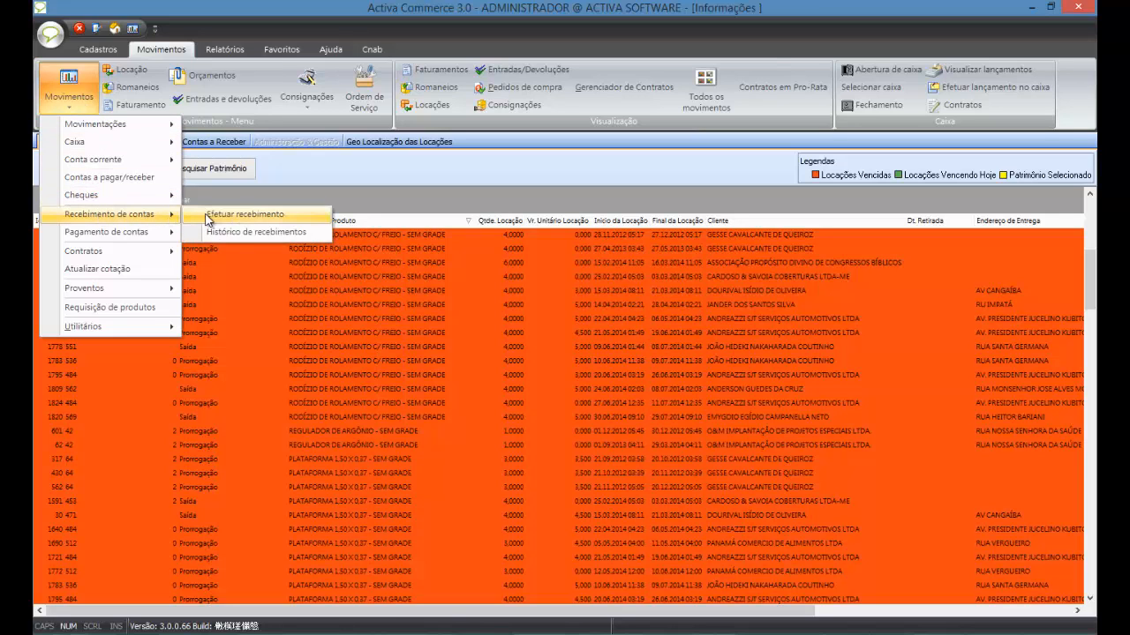
{"action": "left_click", "coordinate": [239, 219]}
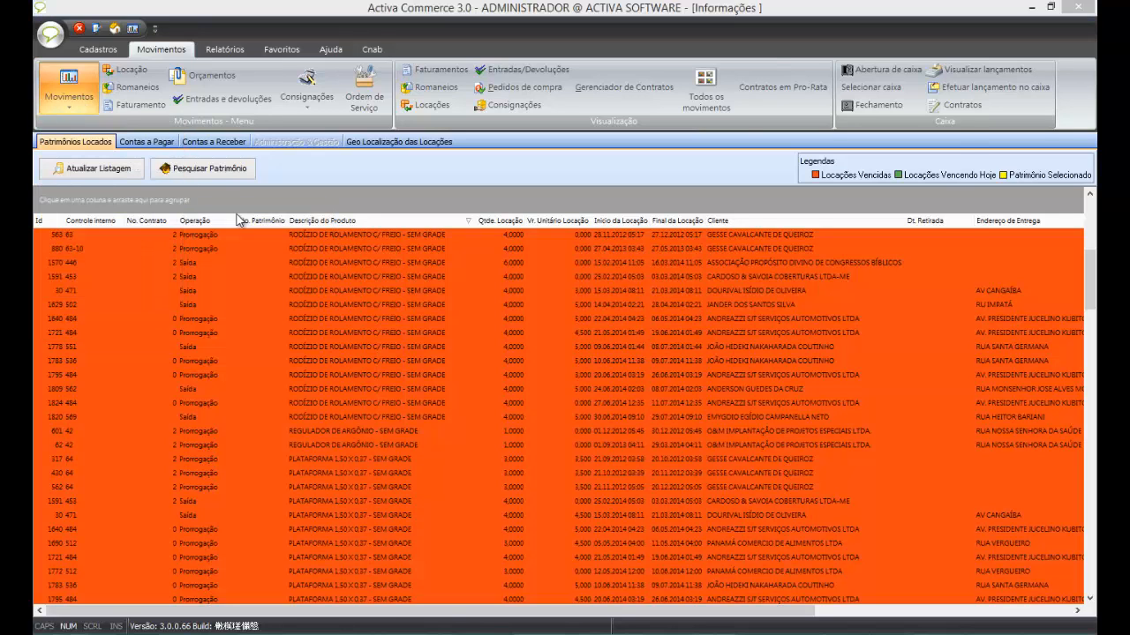
Start a new customer receipt and select the correct client in the Cliente lookup.
{"action": "left_click", "coordinate": [242, 519]}
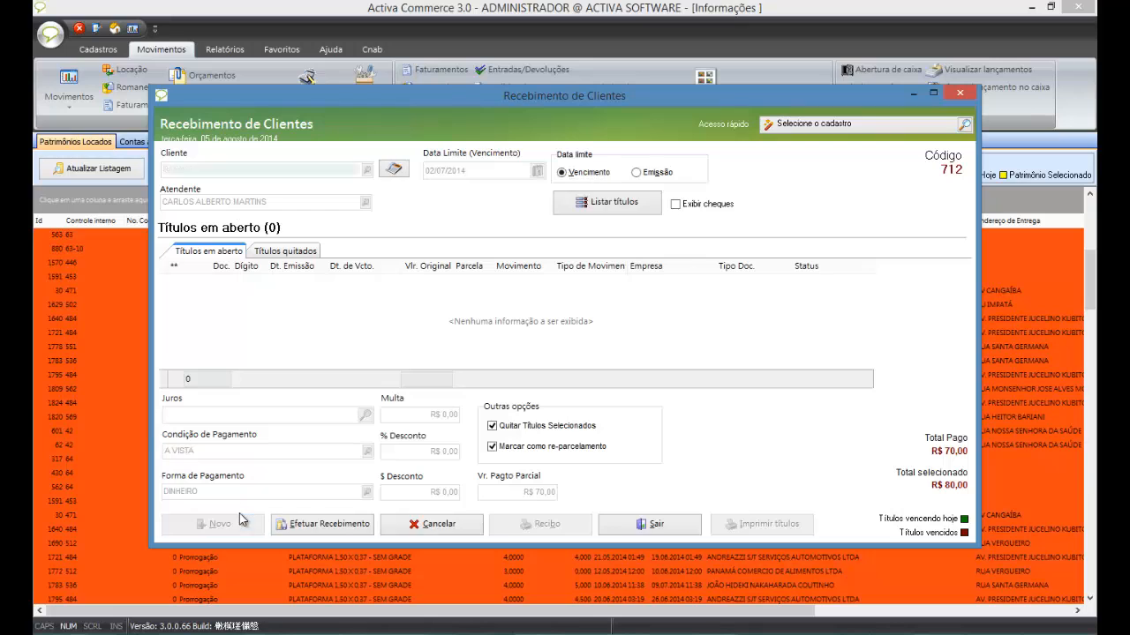
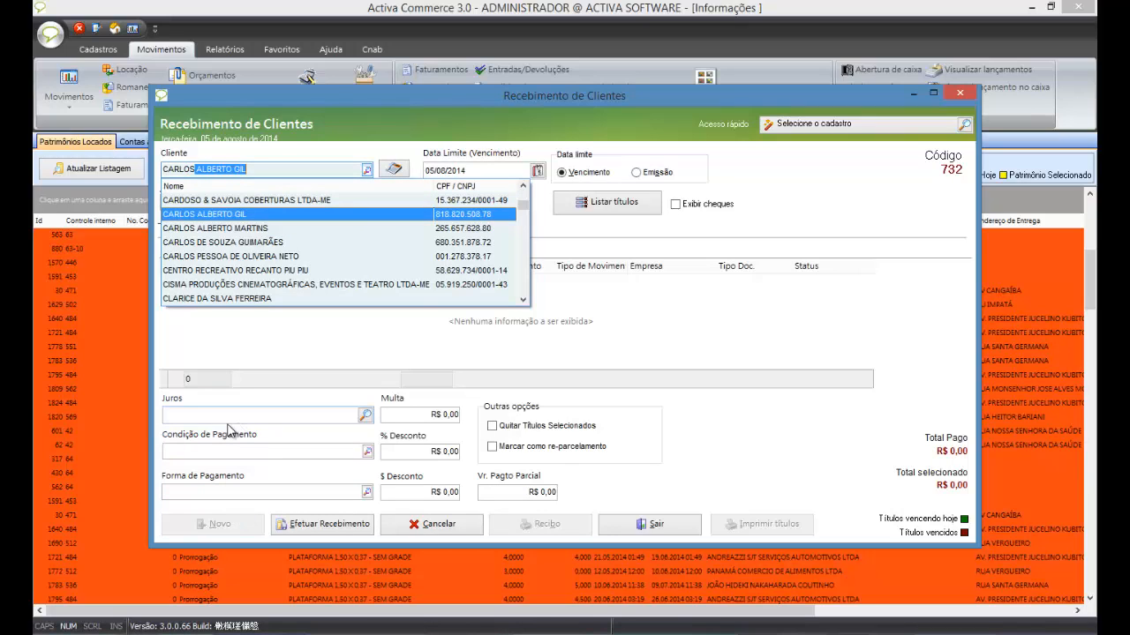
{"action": "left_click", "coordinate": [280, 209]}
{"action": "left_click", "coordinate": [311, 171]}
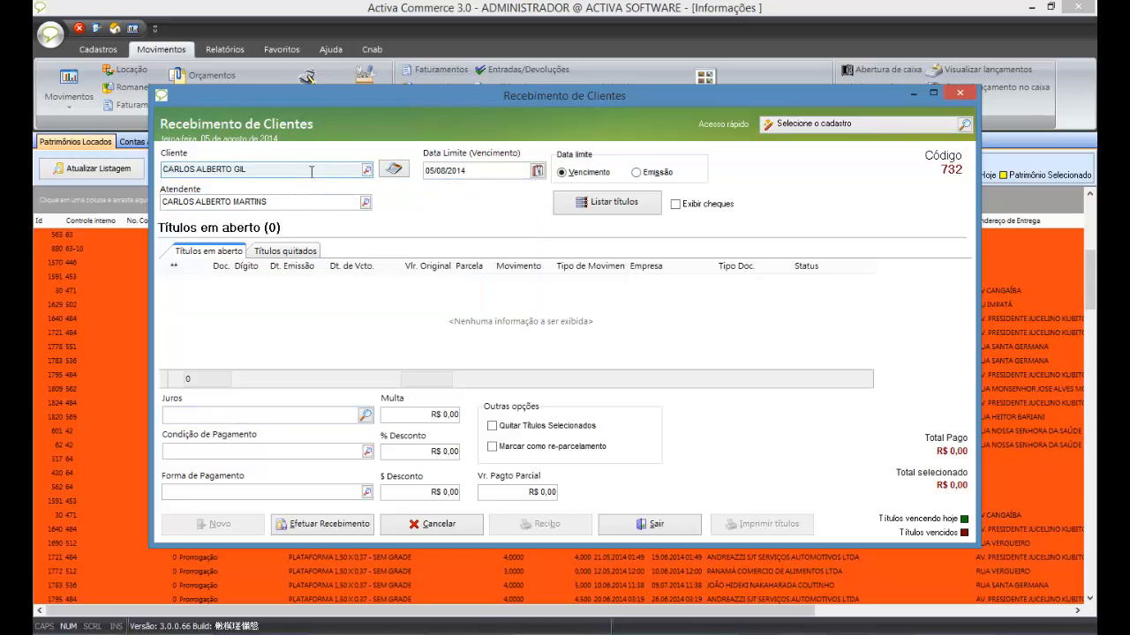
{"action": "left_click", "coordinate": [367, 172]}
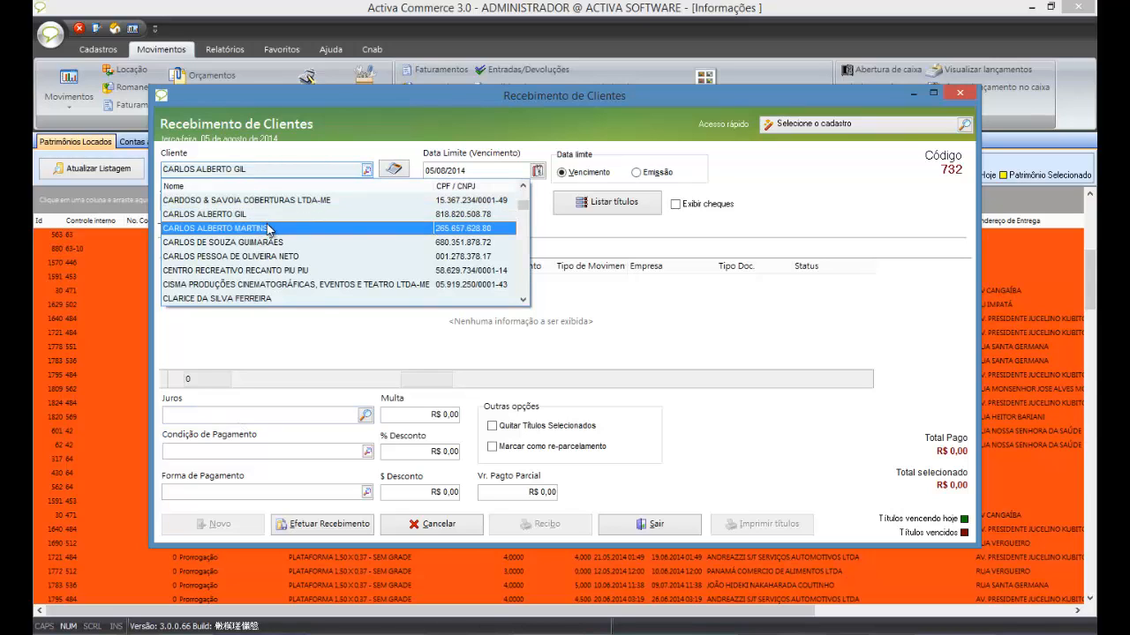
{"action": "left_click", "coordinate": [265, 231]}
{"action": "key", "text": "Tab"}
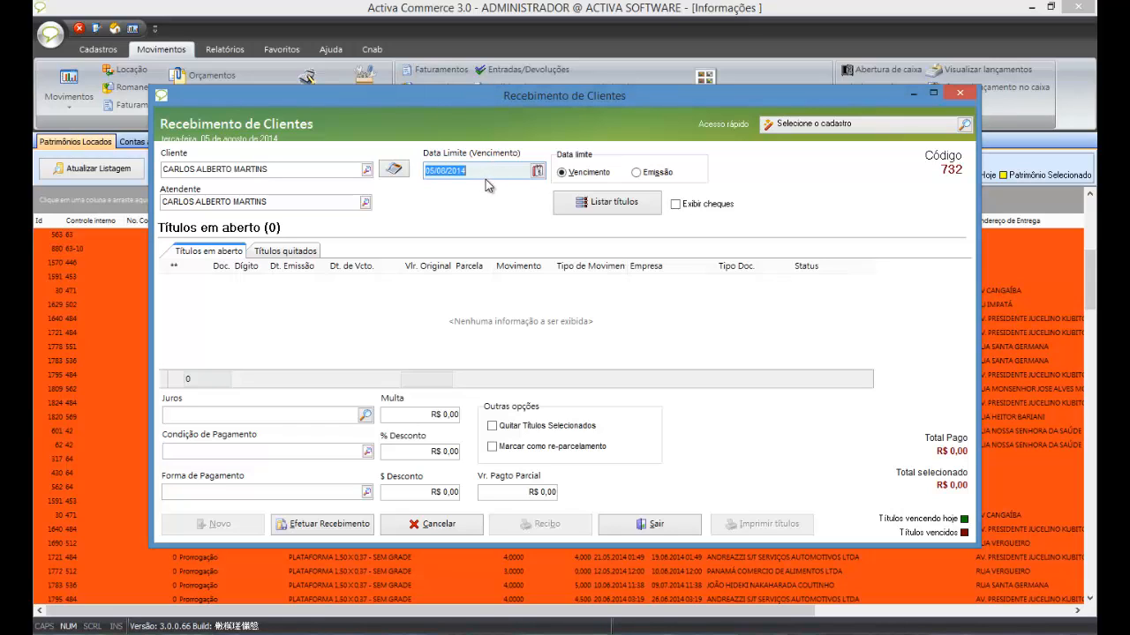
Try listing titles by Vencimento, dismiss the no-pending warning, then switch the date limit to Emissão.
{"action": "left_click", "coordinate": [642, 174]}
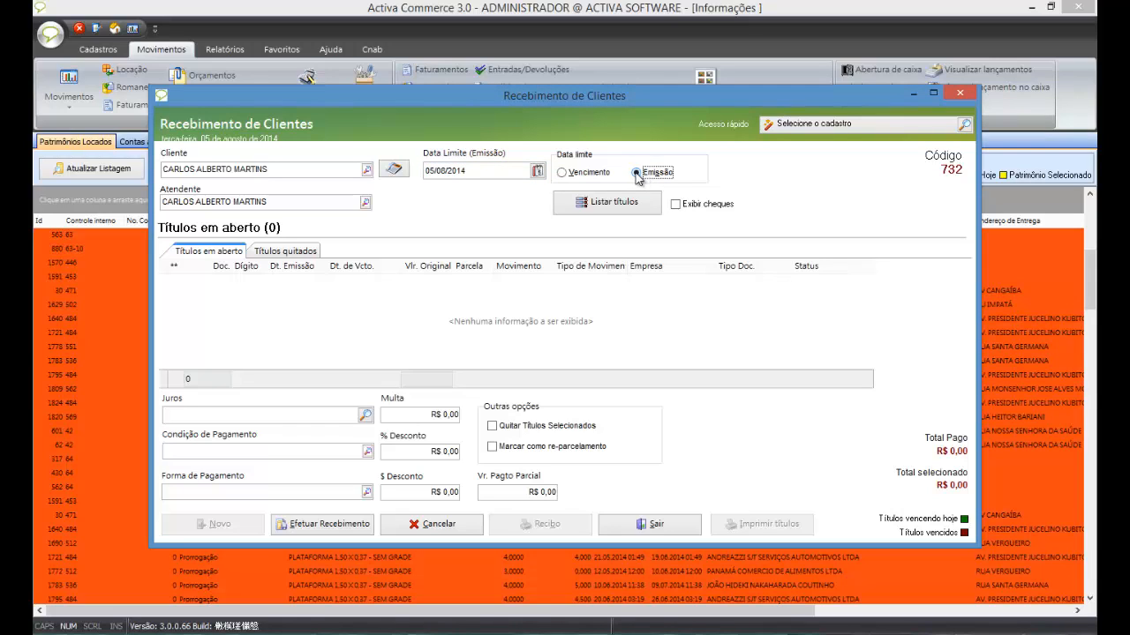
{"action": "left_click", "coordinate": [575, 175]}
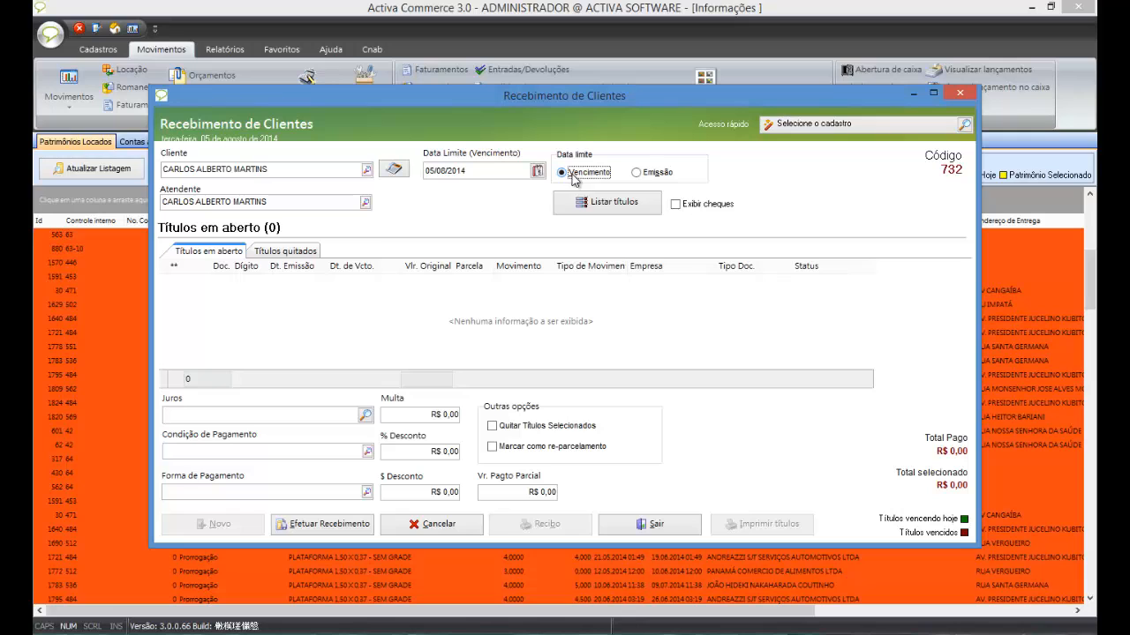
{"action": "left_click", "coordinate": [593, 209]}
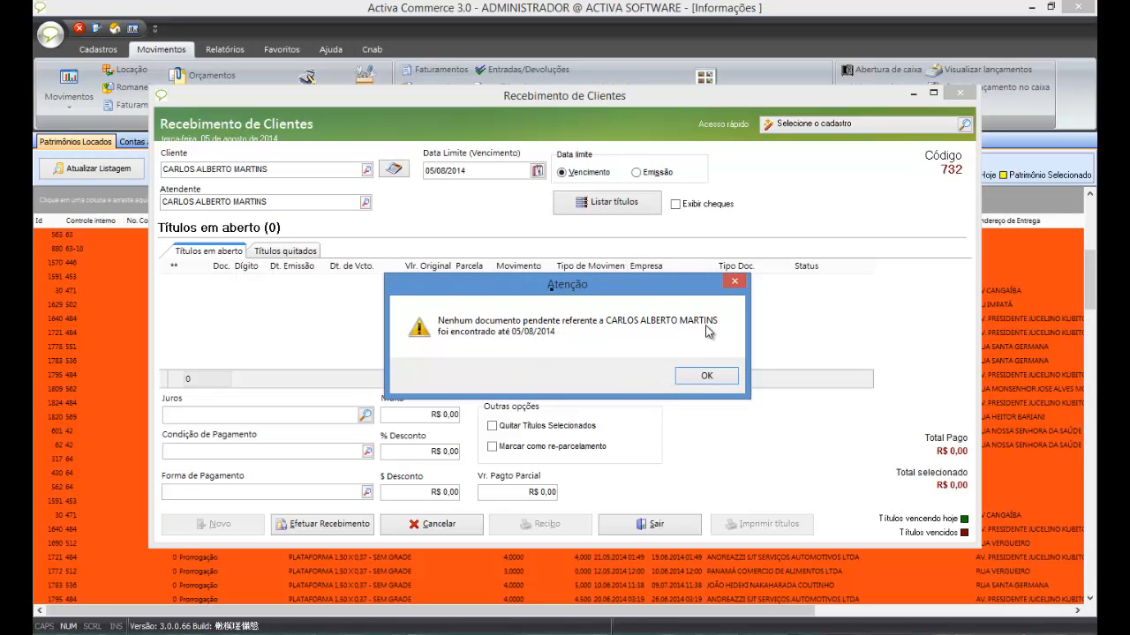
{"action": "left_click", "coordinate": [711, 377]}
{"action": "left_click", "coordinate": [636, 173]}
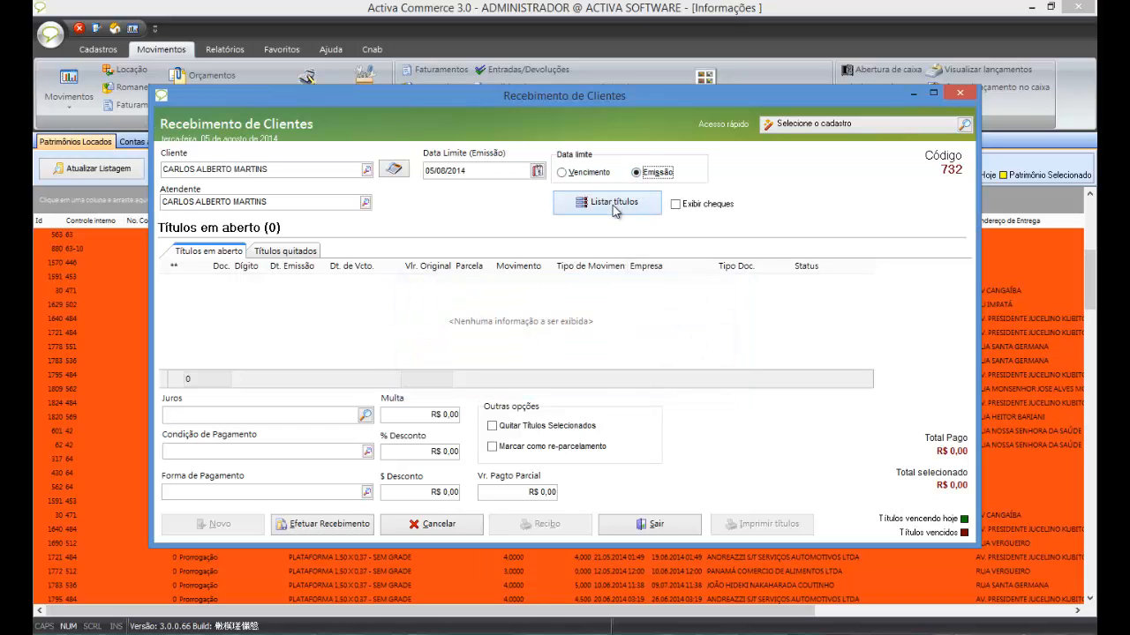
List the client's open 573 instalments and select title 573/3 for payment.
{"action": "left_click", "coordinate": [607, 204]}
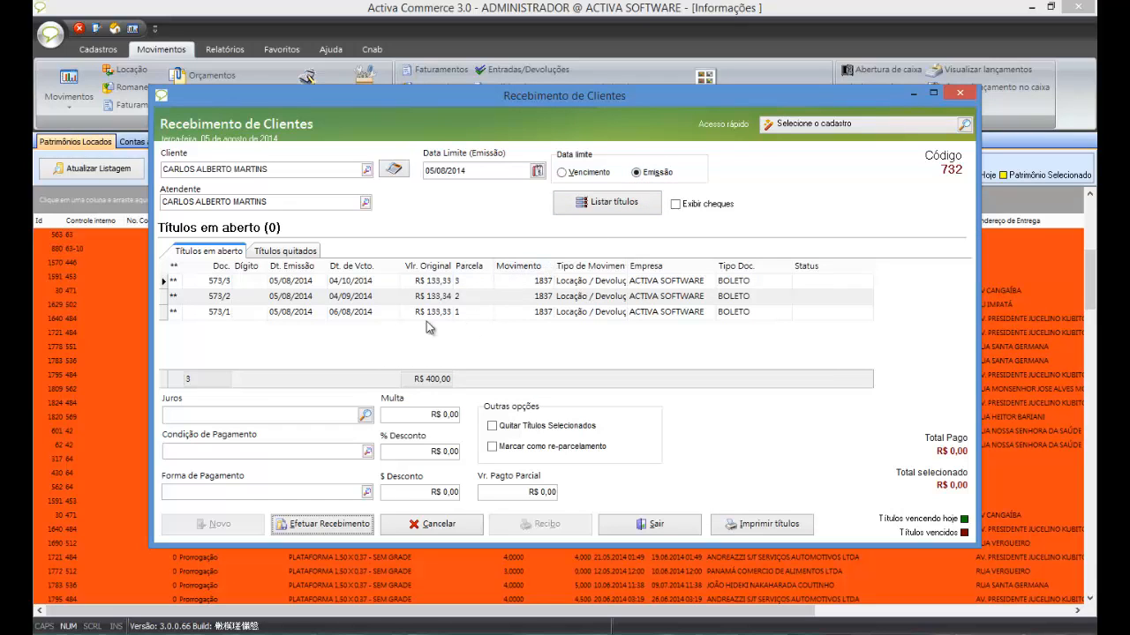
{"action": "left_click", "coordinate": [441, 284]}
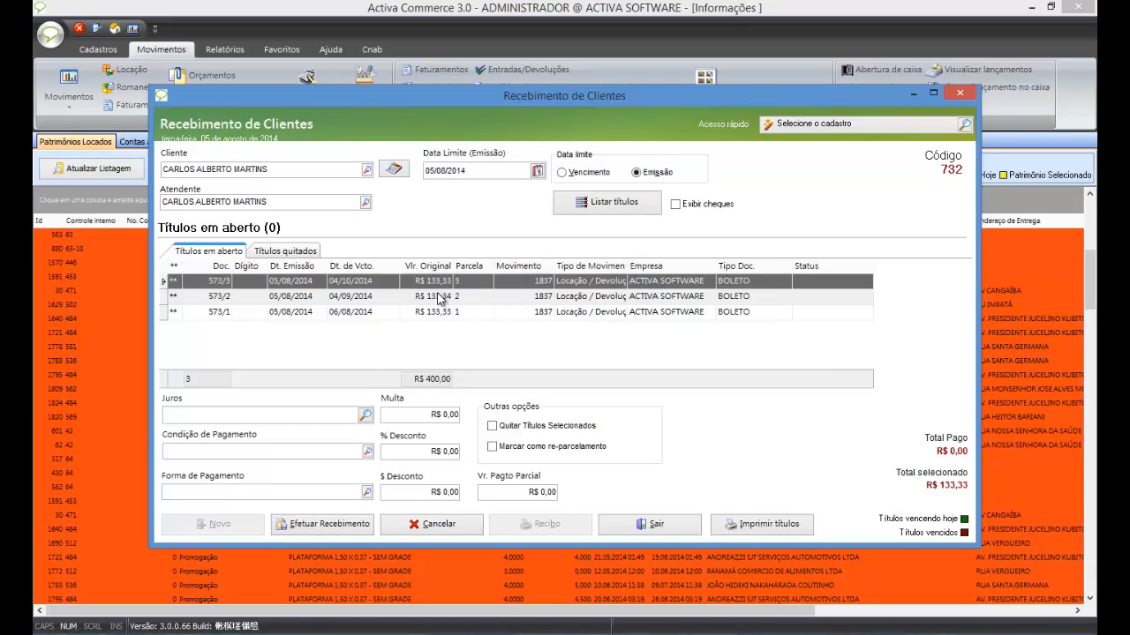
{"action": "left_click", "coordinate": [440, 296]}
{"action": "left_click", "coordinate": [439, 309]}
{"action": "left_click", "coordinate": [439, 296]}
{"action": "left_click", "coordinate": [441, 284]}
{"action": "left_click", "coordinate": [440, 298]}
{"action": "left_click", "coordinate": [439, 310]}
{"action": "left_click", "coordinate": [441, 296]}
{"action": "left_click", "coordinate": [443, 284]}
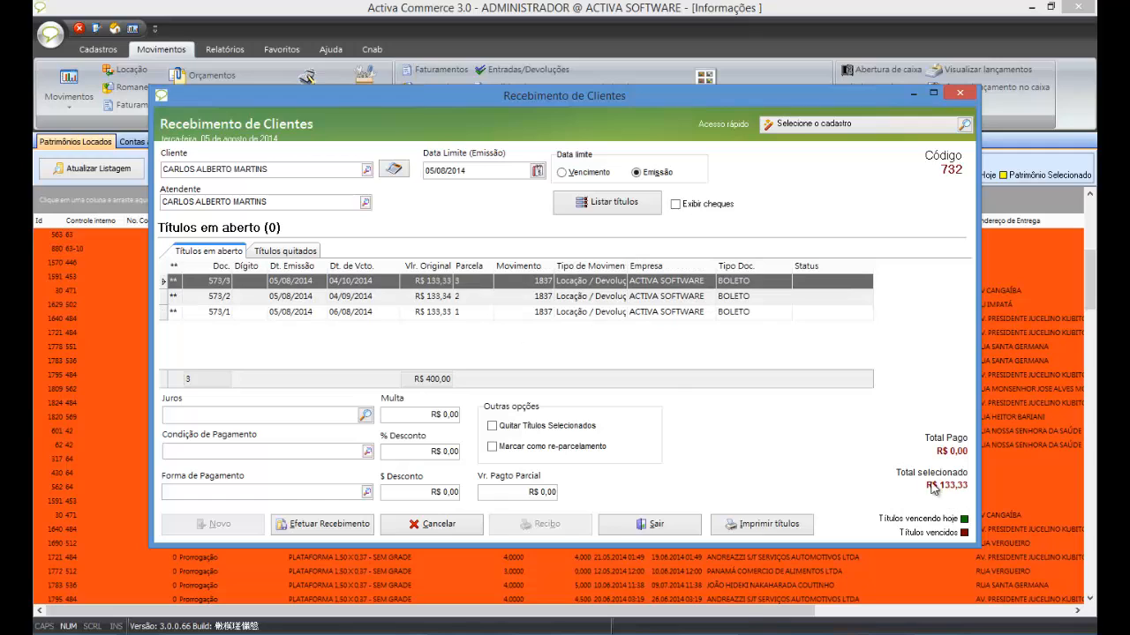
Set payment condition A VISTA and method DINHEIRO, then launch the R$ 133,33 receipt.
{"action": "left_click", "coordinate": [367, 416]}
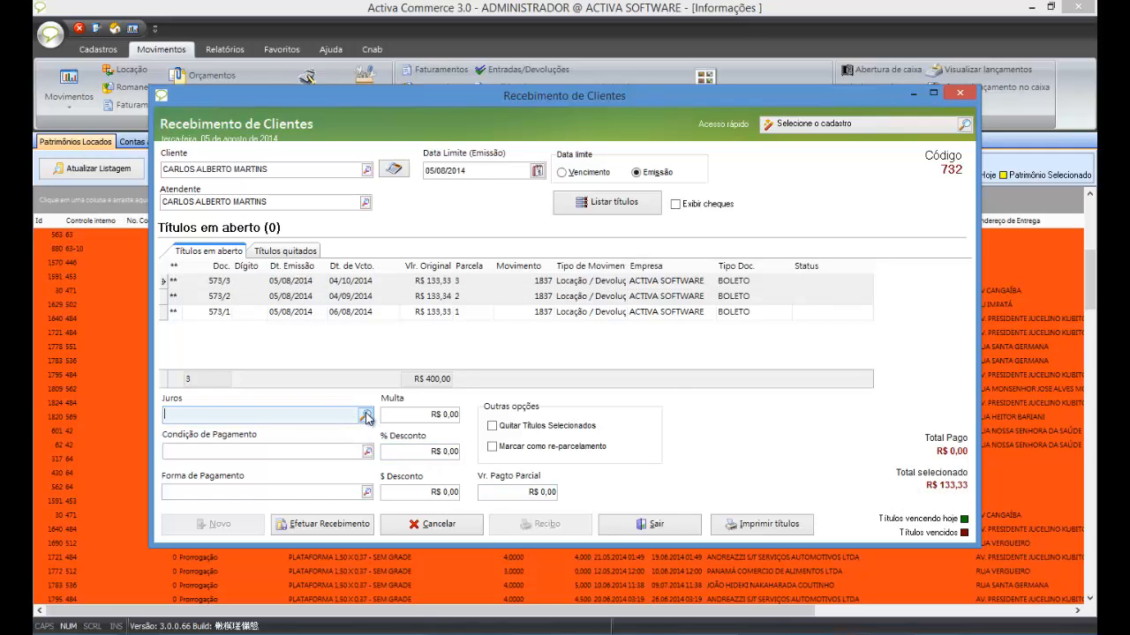
{"action": "left_click", "coordinate": [965, 127]}
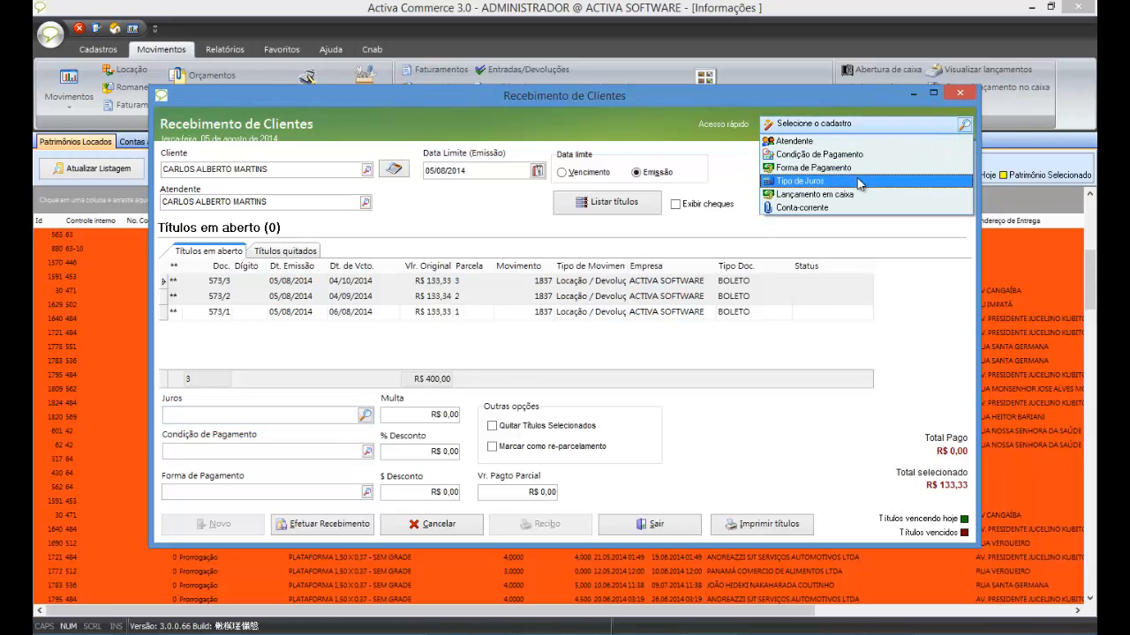
{"action": "left_click", "coordinate": [368, 452]}
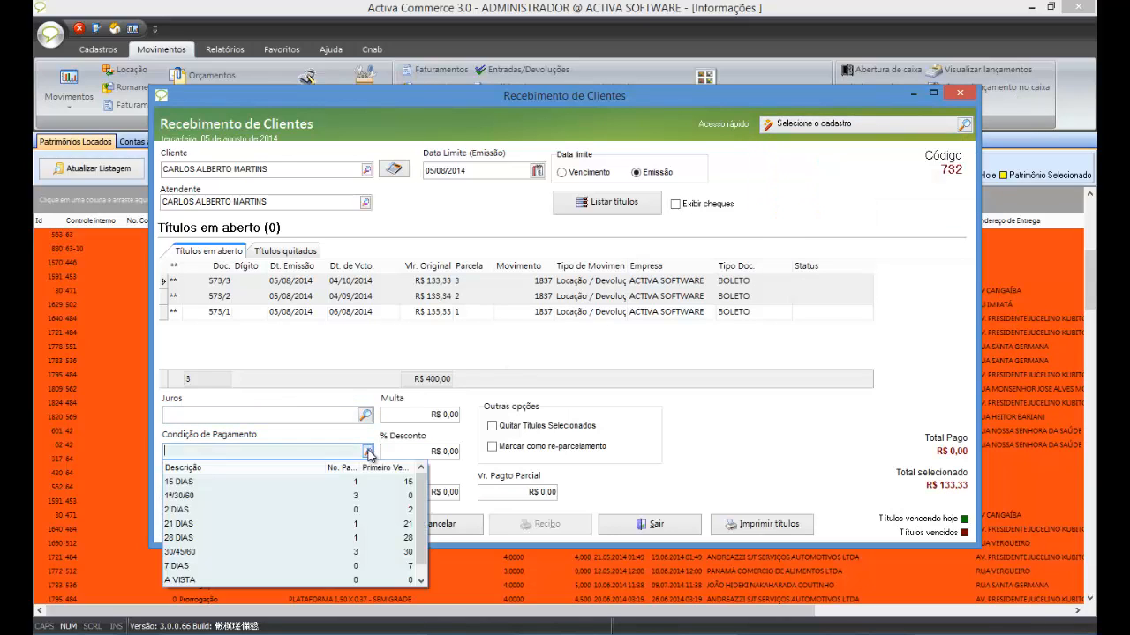
{"action": "left_click", "coordinate": [288, 579]}
{"action": "left_click", "coordinate": [365, 493]}
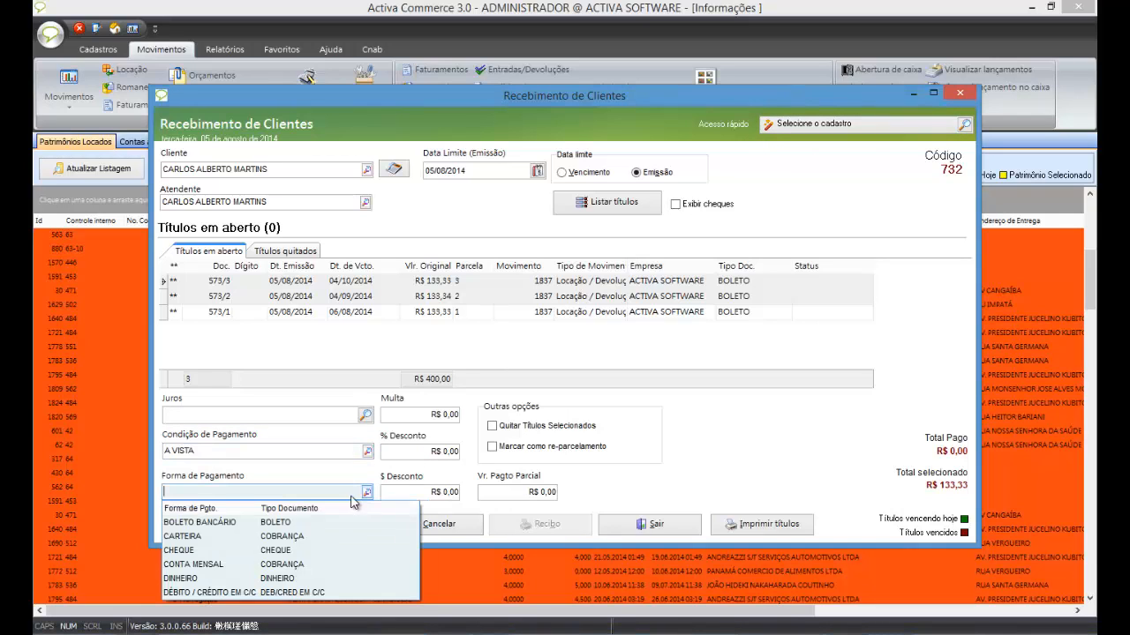
{"action": "left_click", "coordinate": [221, 579]}
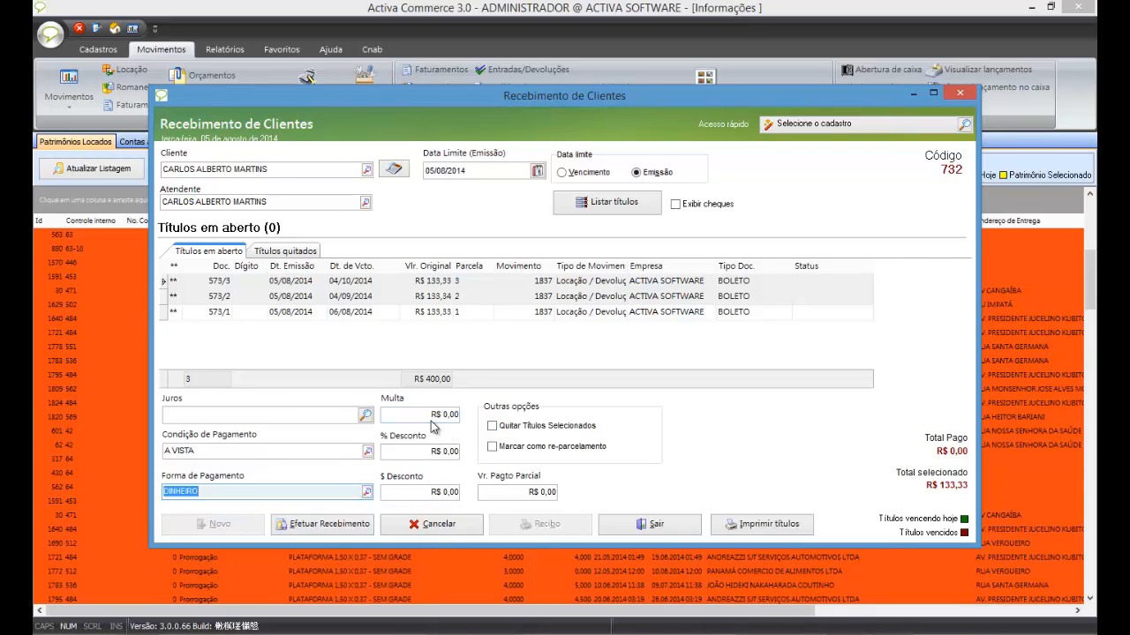
{"action": "left_click", "coordinate": [328, 526]}
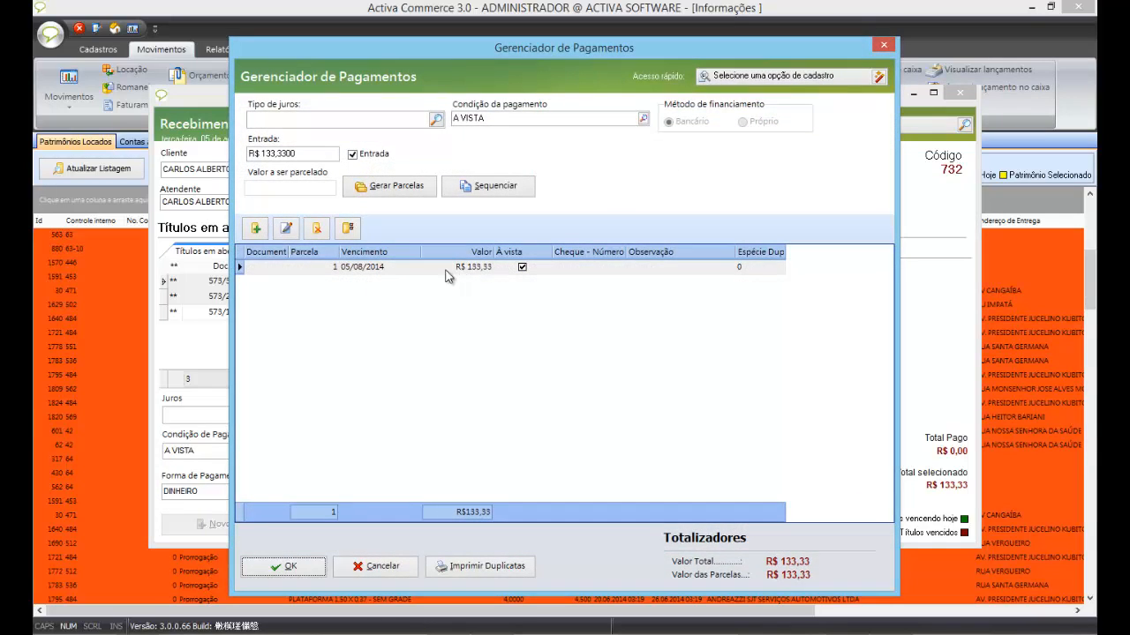
Confirm the R$ 133,33 cash receipt, close the receipt form, and show Contas a Receber.
{"action": "left_click", "coordinate": [287, 565]}
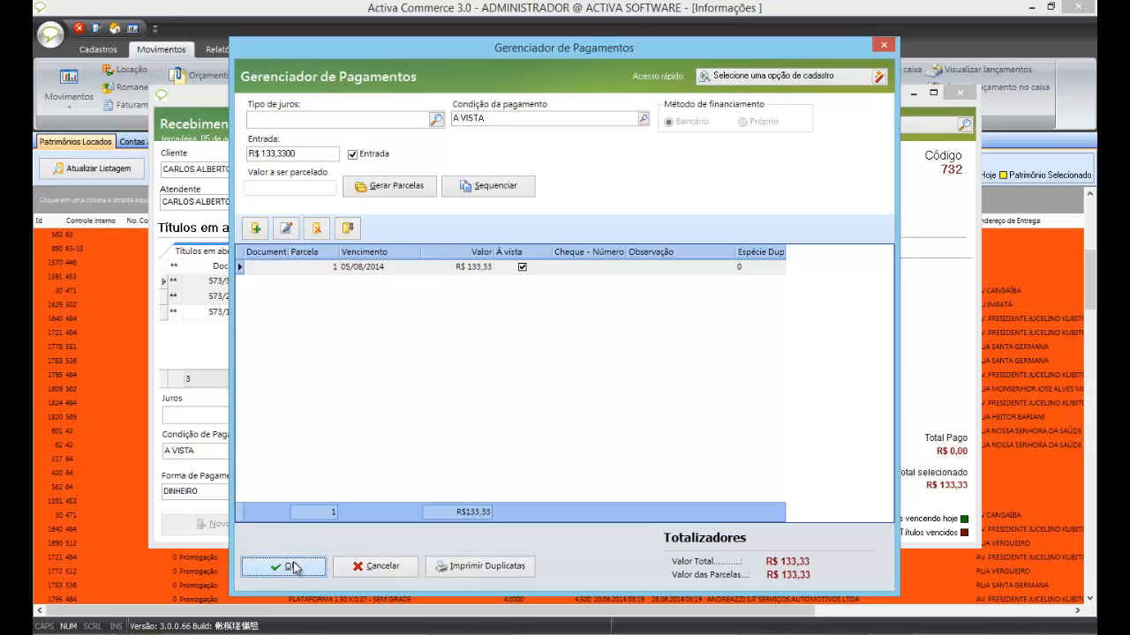
{"action": "left_click", "coordinate": [278, 527]}
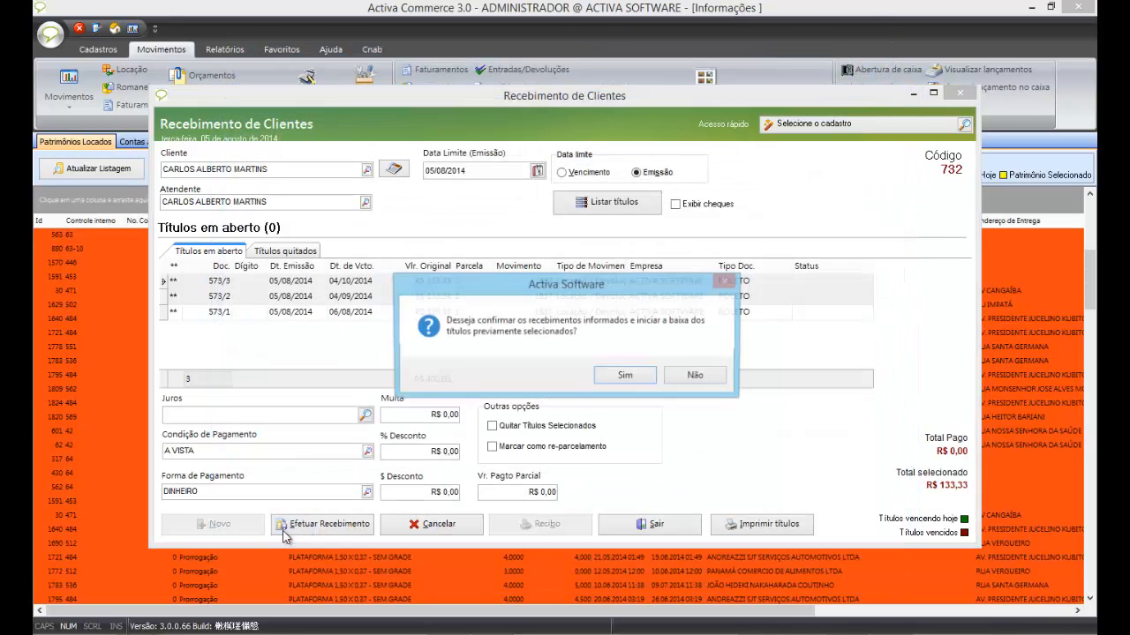
{"action": "left_click", "coordinate": [628, 379]}
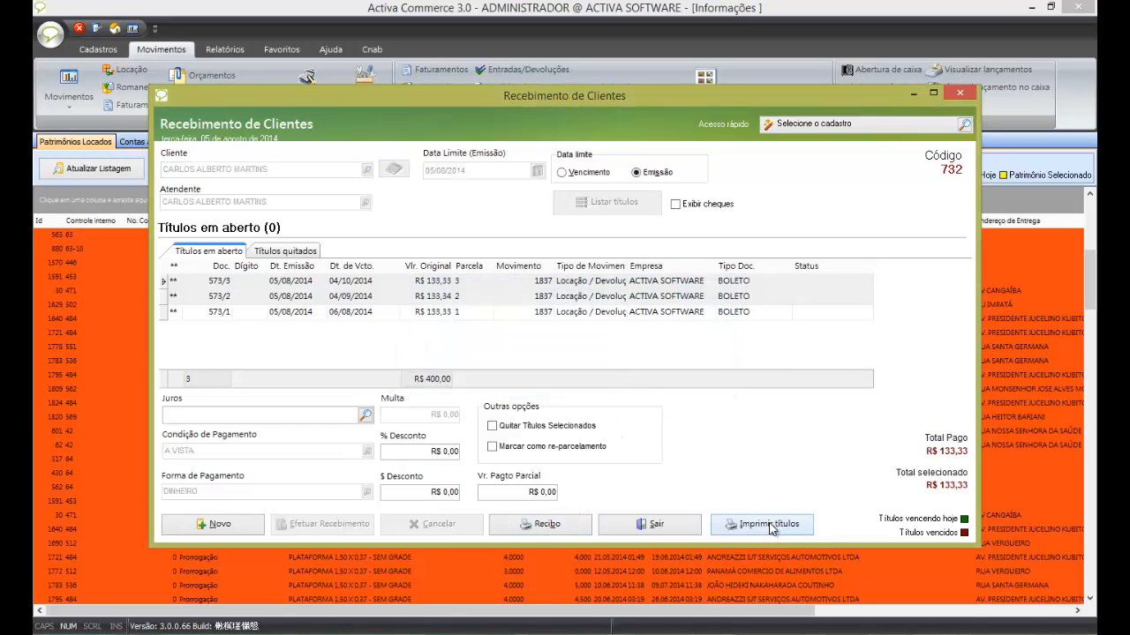
{"action": "left_click", "coordinate": [680, 526]}
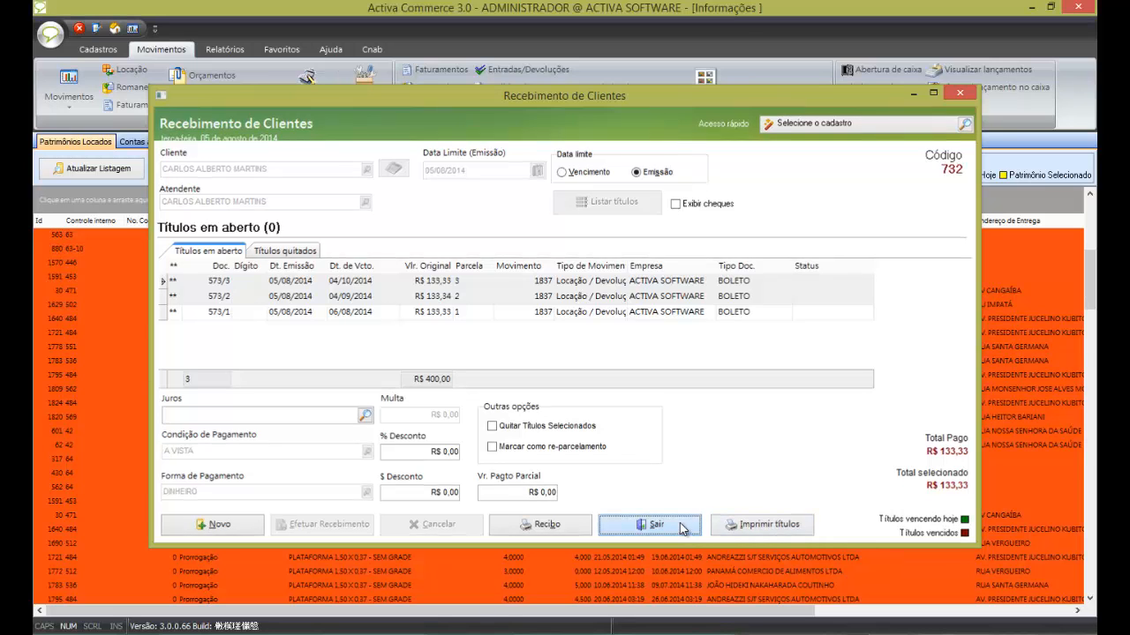
{"action": "left_click", "coordinate": [206, 143]}
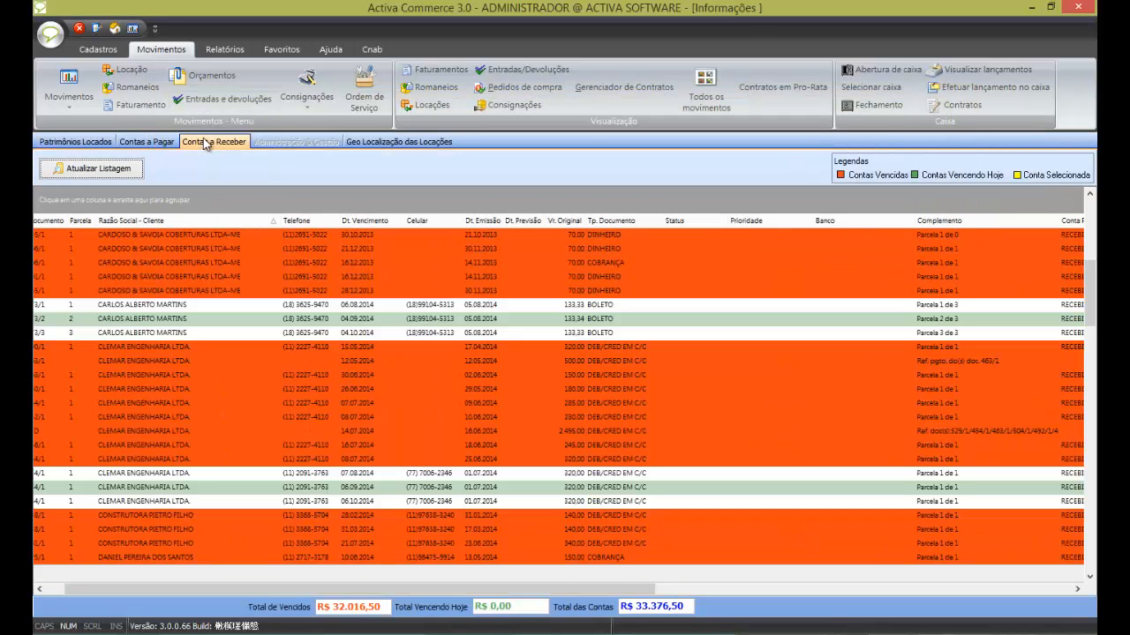
Refresh Contas a Receber to R$ 33.243,17 and mark the client's 3/1 instalment.
{"action": "left_click", "coordinate": [131, 169]}
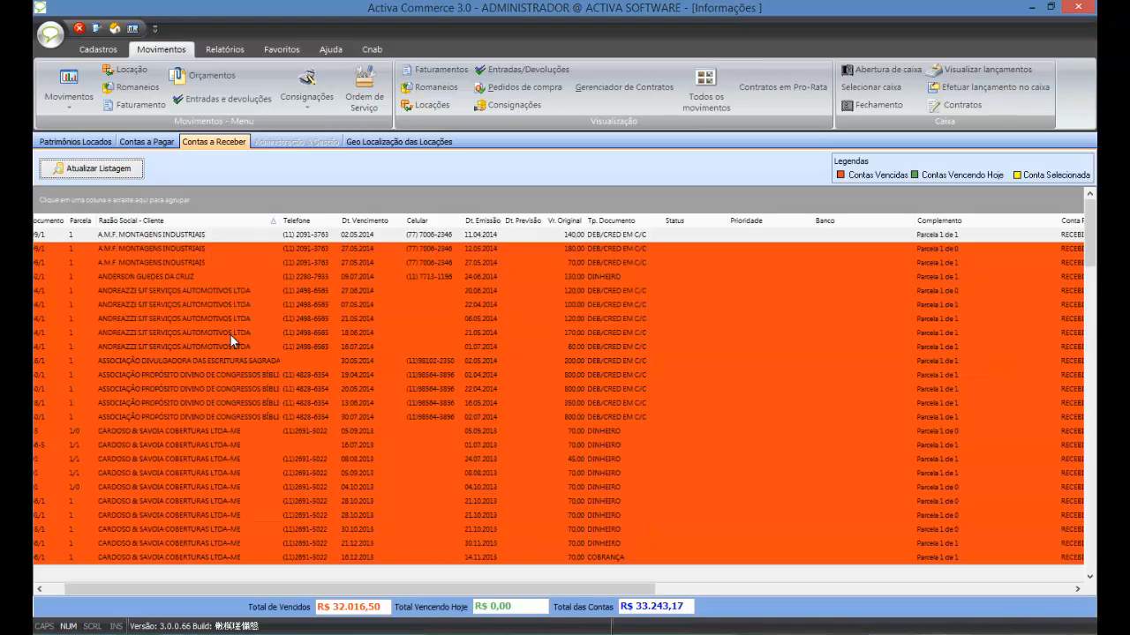
{"action": "scroll", "coordinate": [244, 375], "scroll_direction": "down", "scroll_amount": 5}
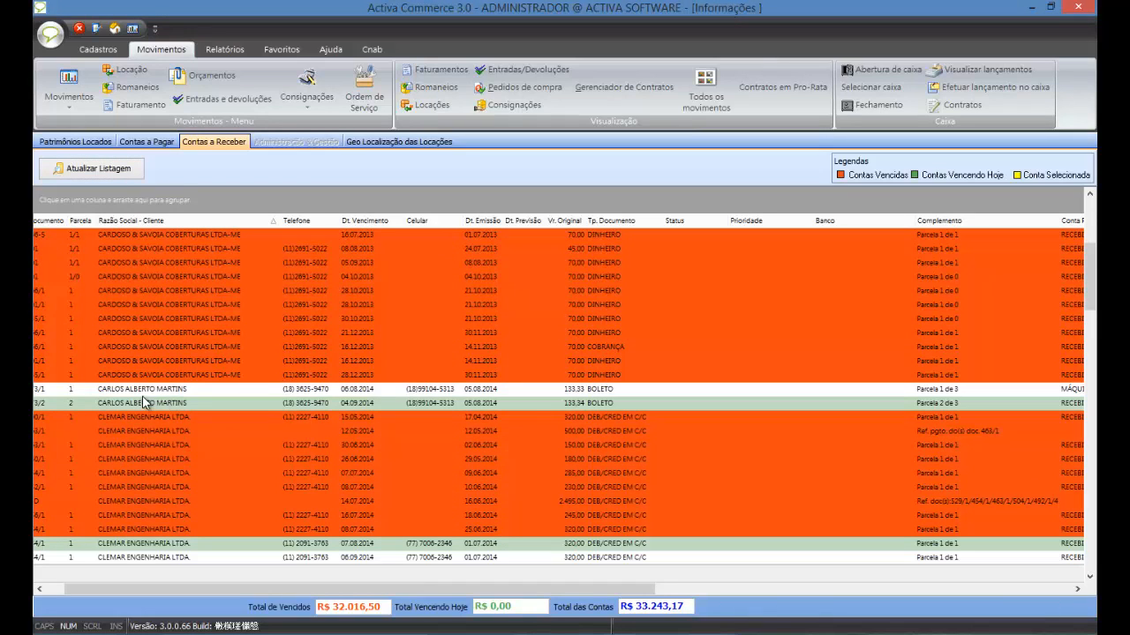
{"action": "left_click", "coordinate": [410, 391]}
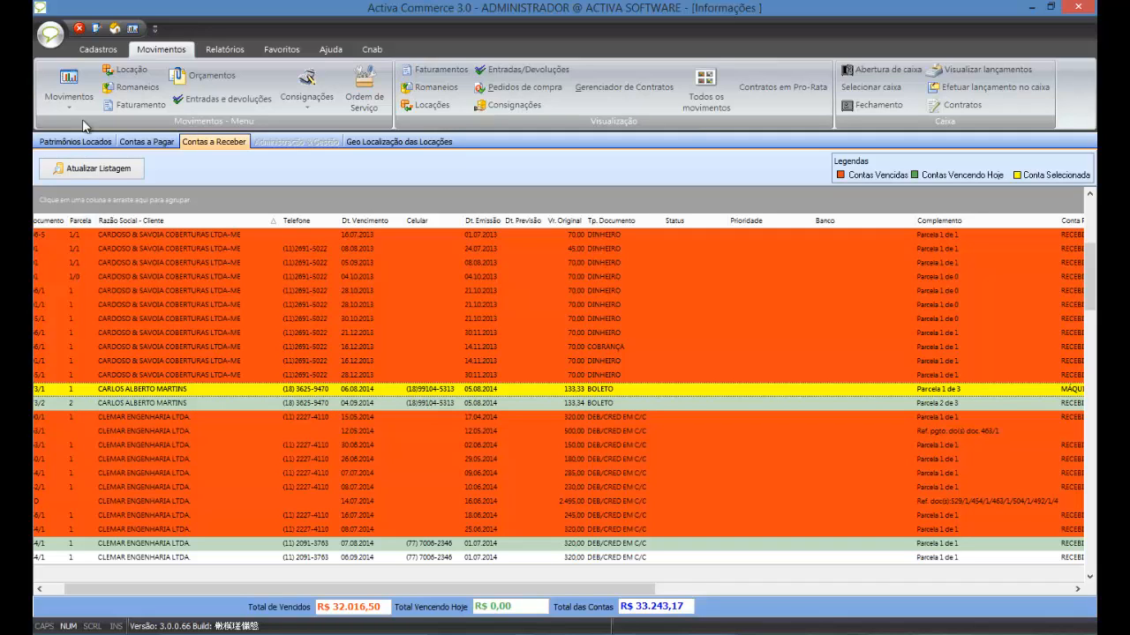
{"action": "left_click", "coordinate": [83, 98]}
In the receipt history grouped by client, view instalment 573/3's R$ 133,33 cash receipt, then exit.
{"action": "mouse_move", "coordinate": [121, 225]}
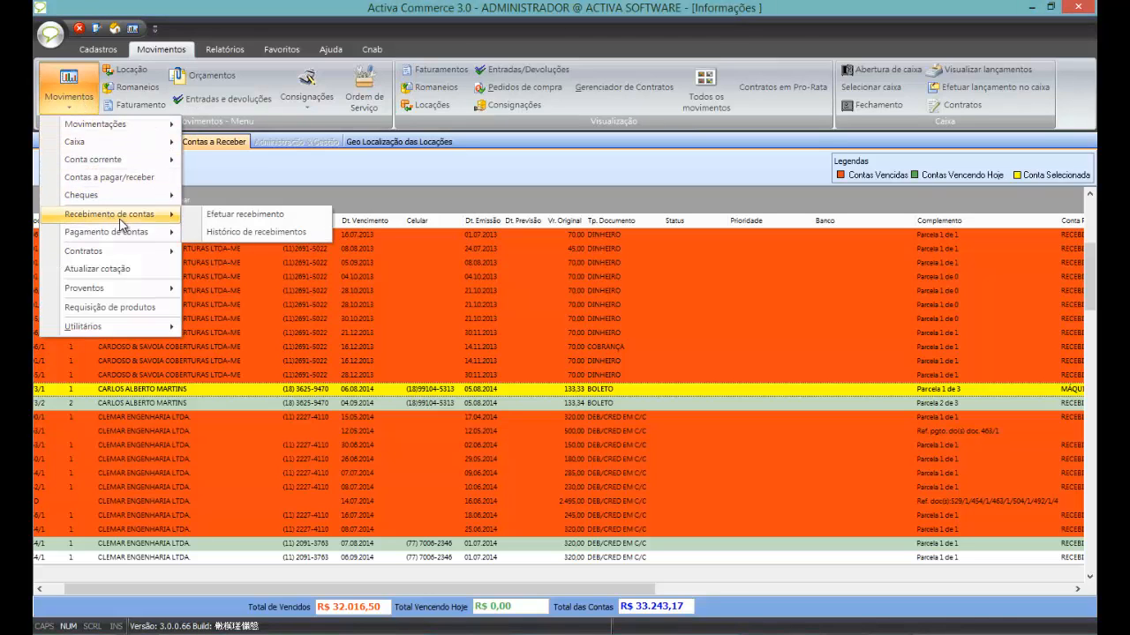
{"action": "left_click", "coordinate": [233, 233]}
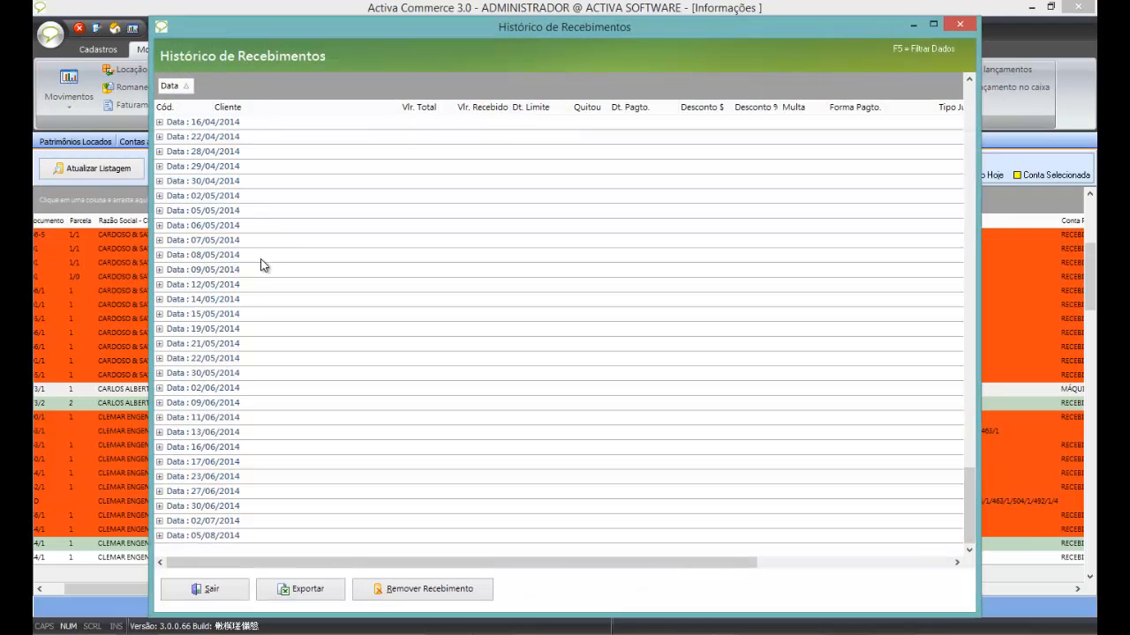
{"action": "left_click_drag", "start_coordinate": [180, 92], "coordinate": [363, 107]}
{"action": "left_click_drag", "start_coordinate": [282, 115], "coordinate": [211, 88]}
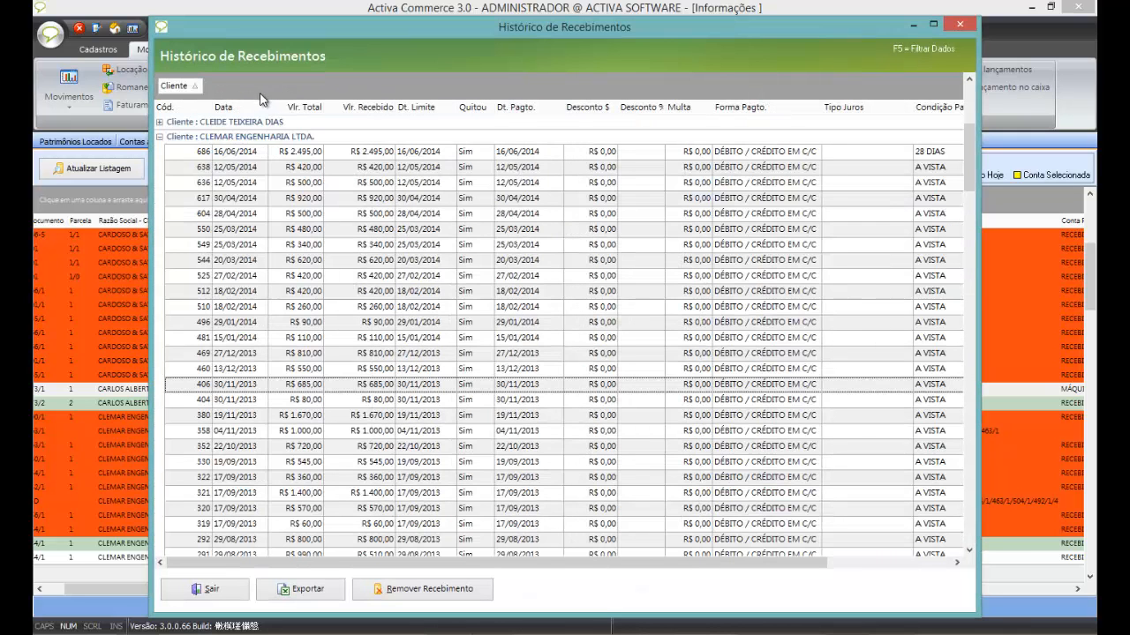
{"action": "left_click", "coordinate": [160, 137]}
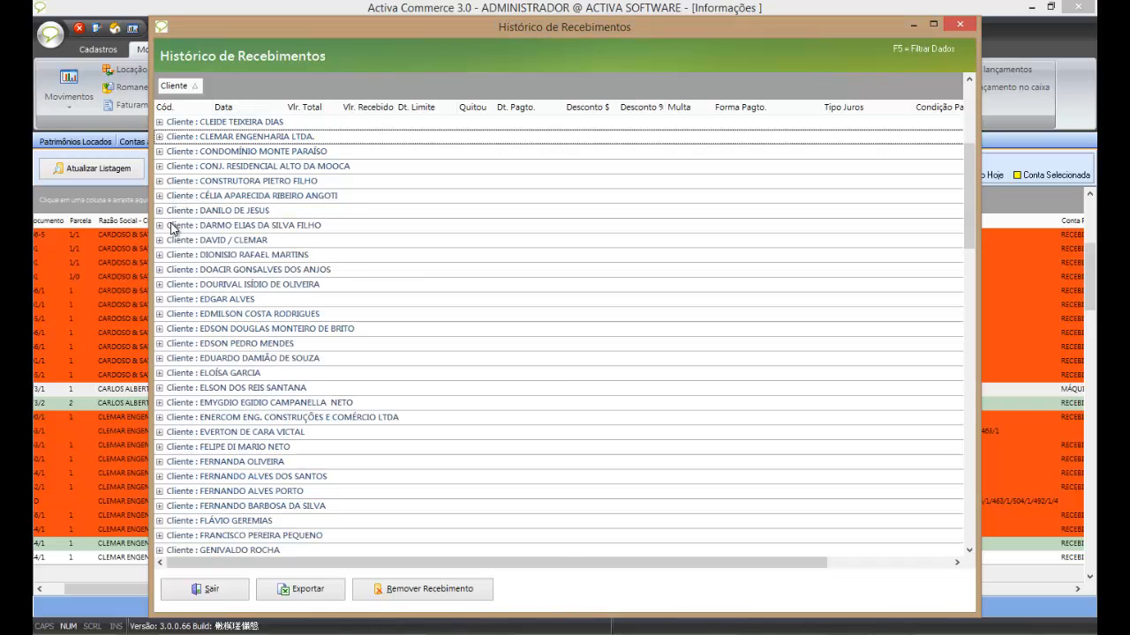
{"action": "scroll", "coordinate": [253, 159], "scroll_direction": "up", "scroll_amount": 3}
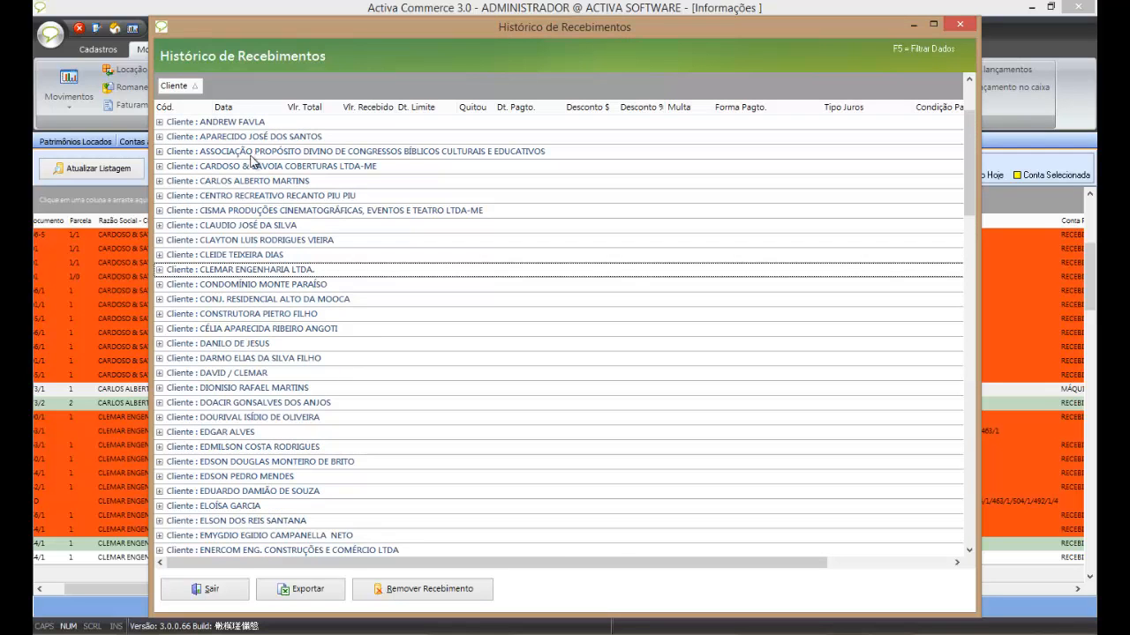
{"action": "left_click", "coordinate": [160, 180]}
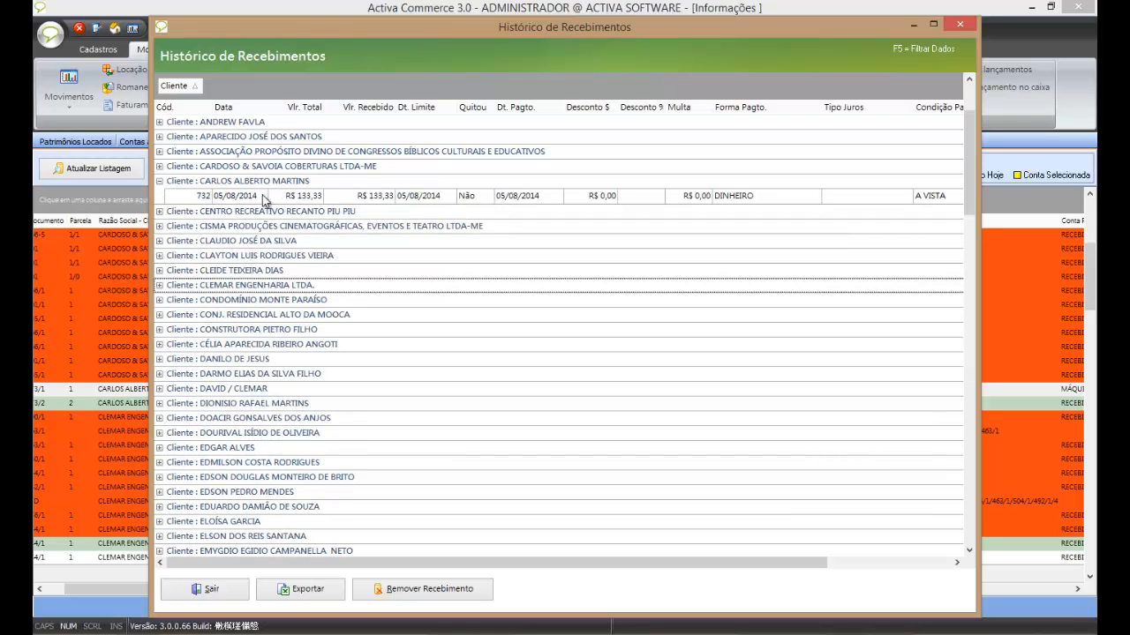
{"action": "double_click", "coordinate": [470, 196]}
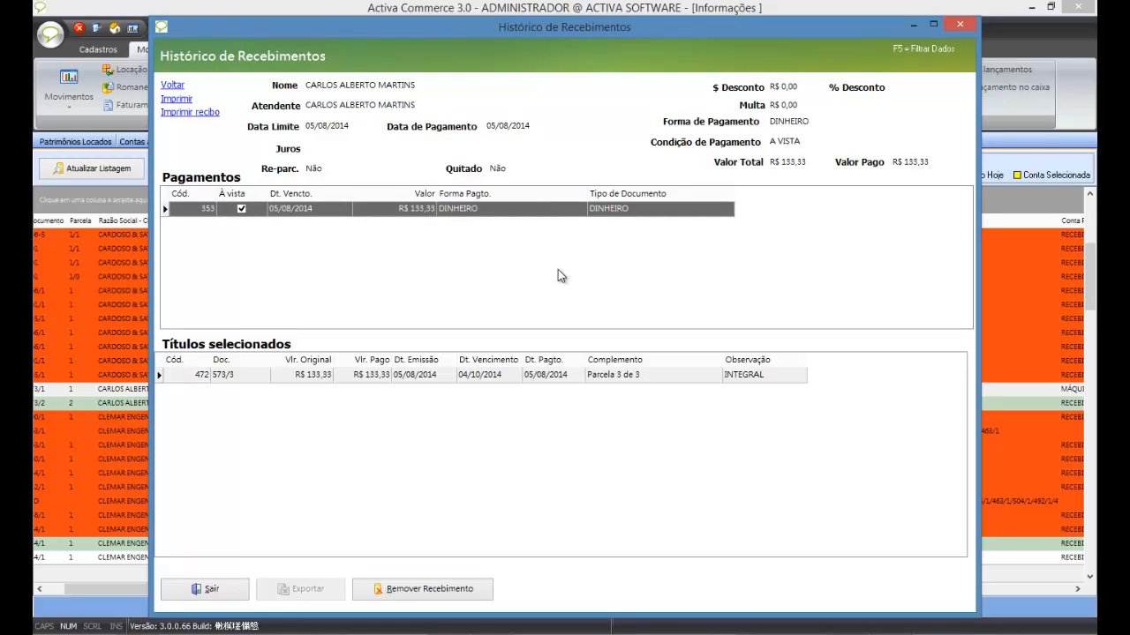
{"action": "left_click", "coordinate": [233, 598]}
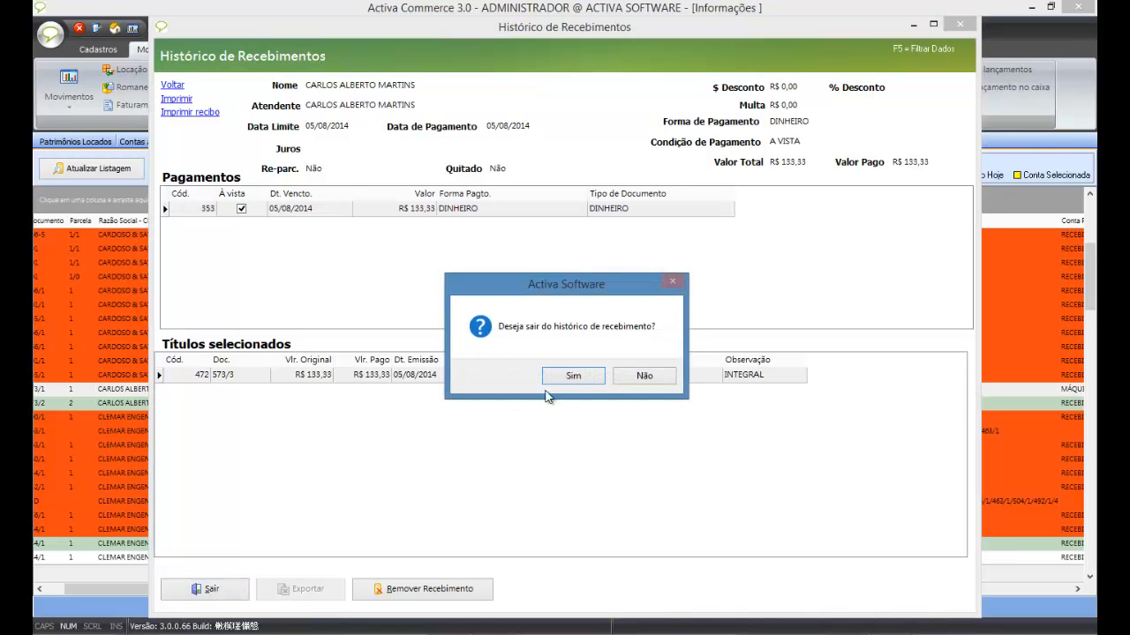
{"action": "left_click", "coordinate": [574, 378]}
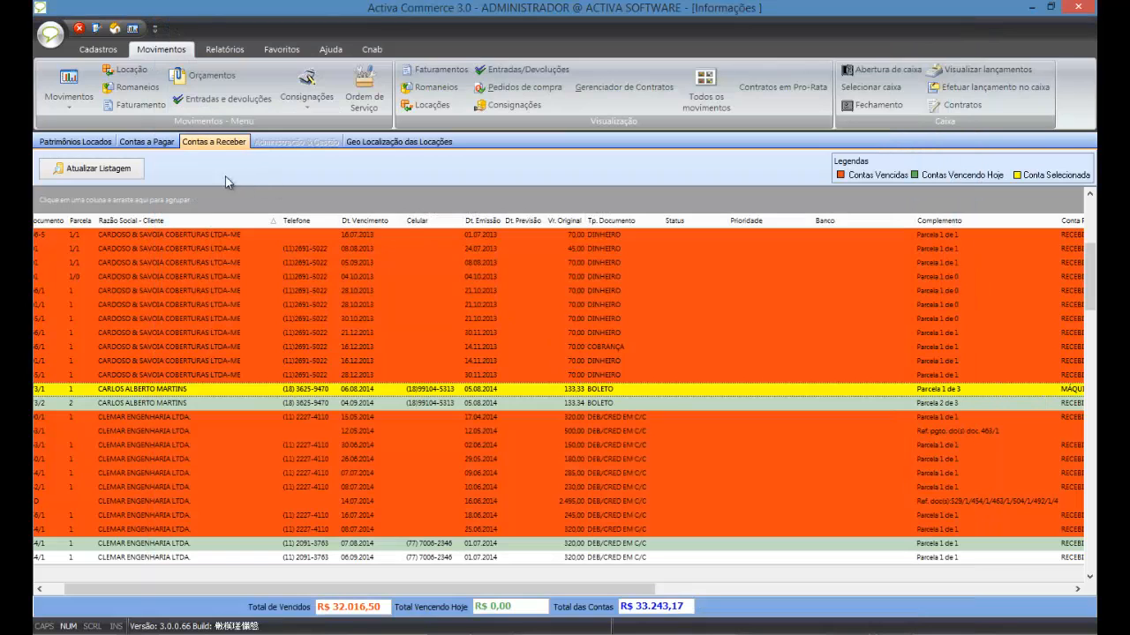
Switch to the Contas a Pagar list and view the CAIXA PRINCIPAL entries, balance R$ 1.873,33.
{"action": "left_click", "coordinate": [152, 142]}
{"action": "left_click", "coordinate": [106, 143]}
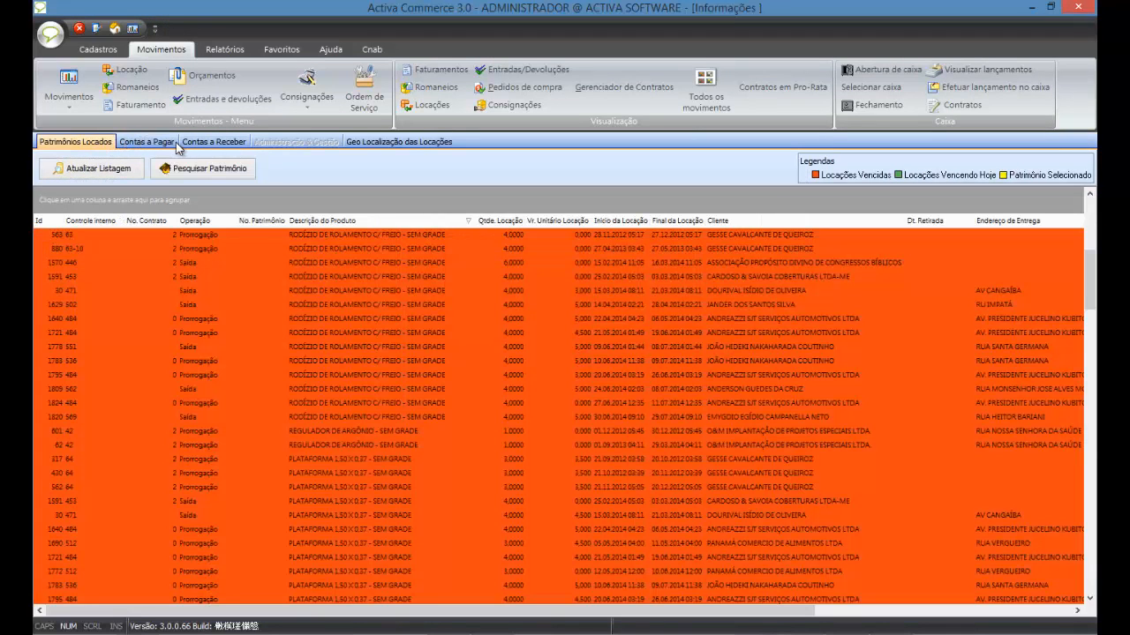
{"action": "left_click", "coordinate": [215, 144]}
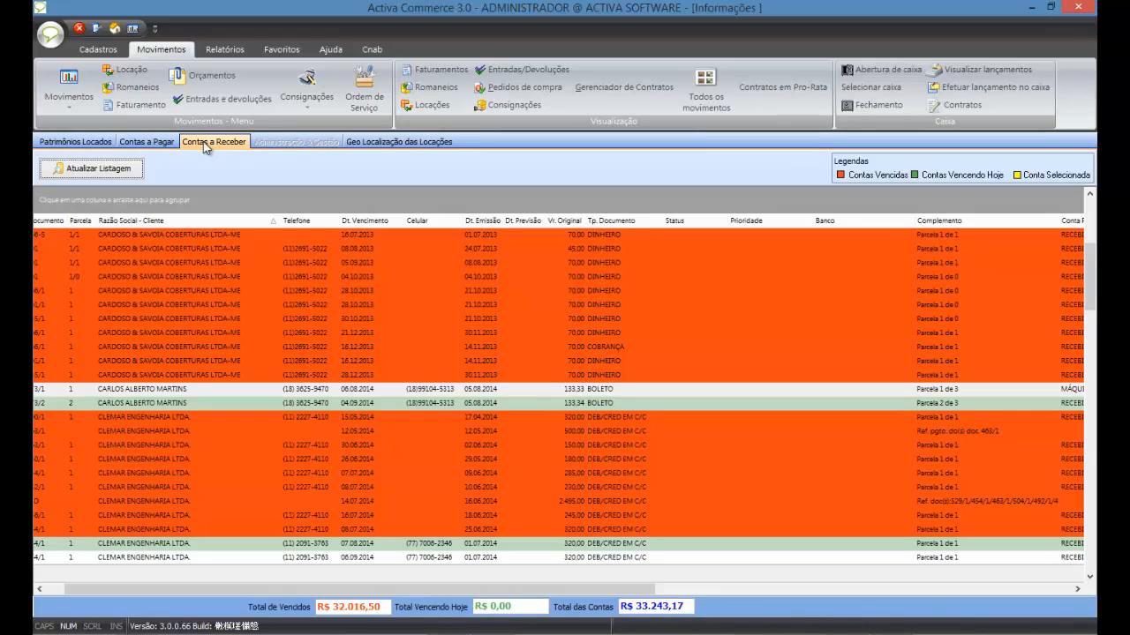
{"action": "left_click", "coordinate": [147, 142]}
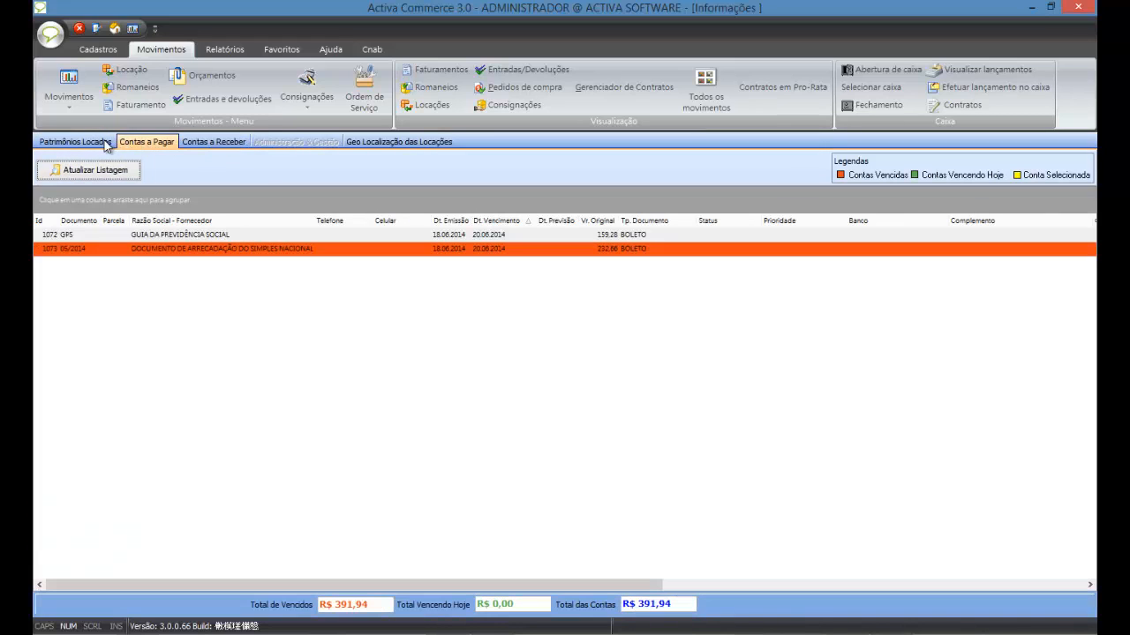
{"action": "left_click", "coordinate": [69, 88]}
{"action": "mouse_move", "coordinate": [121, 234]}
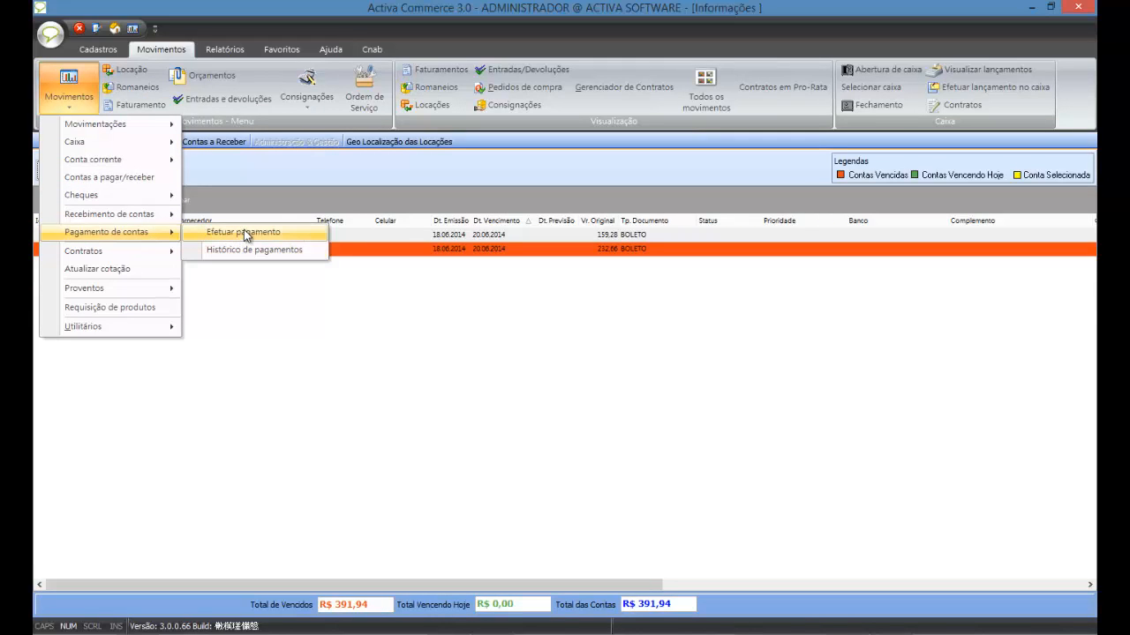
{"action": "left_click", "coordinate": [503, 360]}
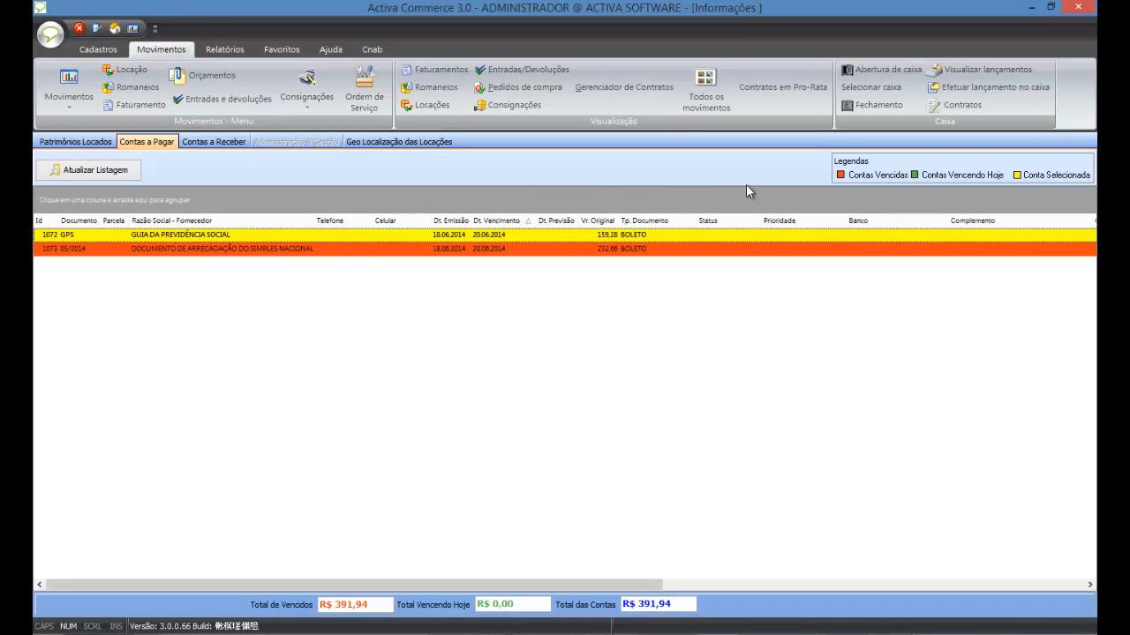
{"action": "left_click", "coordinate": [967, 73]}
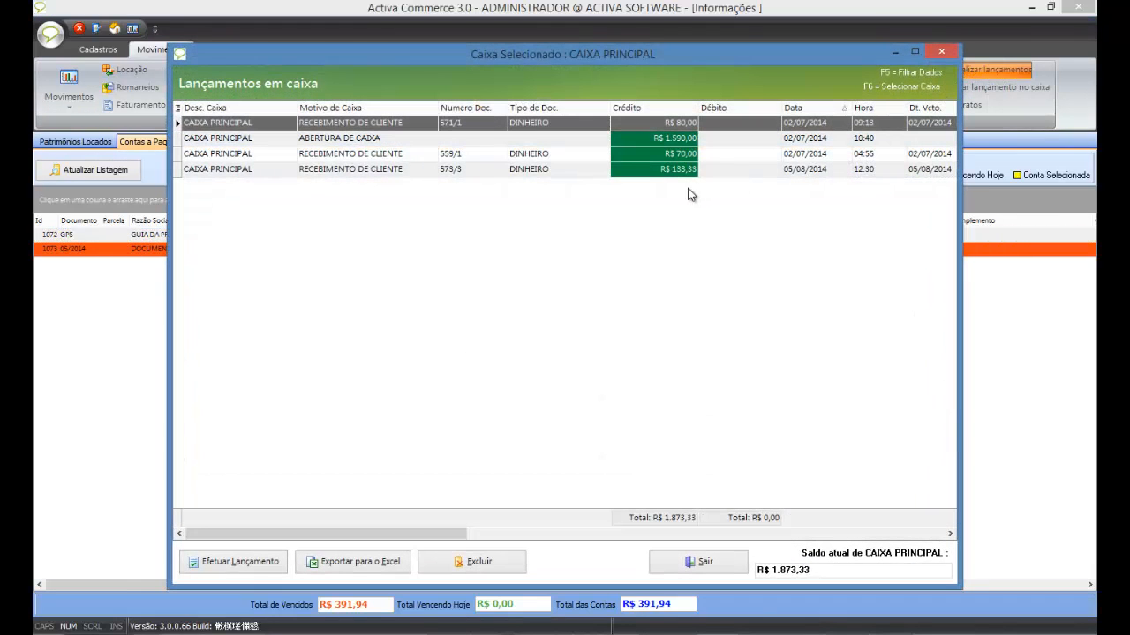
Browse the cash entries, including the 573/3 receipt, cash opening and 571/1, then open the Movimentos report categories.
{"action": "left_click", "coordinate": [681, 172]}
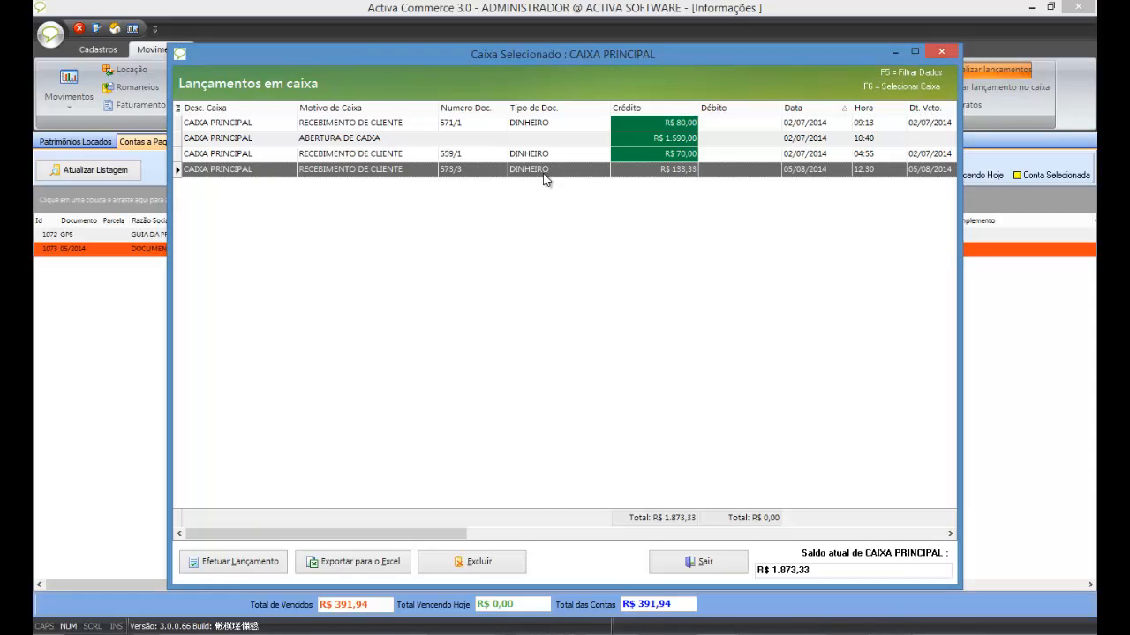
{"action": "left_click_drag", "start_coordinate": [438, 533], "coordinate": [376, 511]}
{"action": "left_click", "coordinate": [439, 154]}
{"action": "left_click", "coordinate": [435, 138]}
{"action": "left_click", "coordinate": [434, 128]}
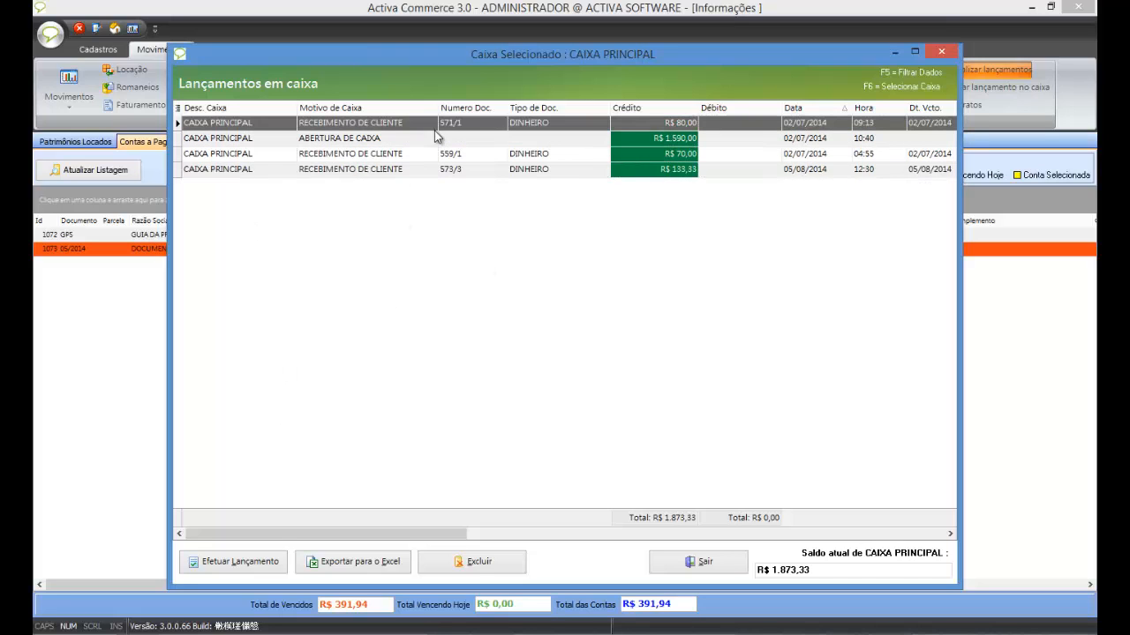
{"action": "left_click", "coordinate": [426, 141]}
{"action": "left_click", "coordinate": [416, 155]}
{"action": "left_click", "coordinate": [410, 169]}
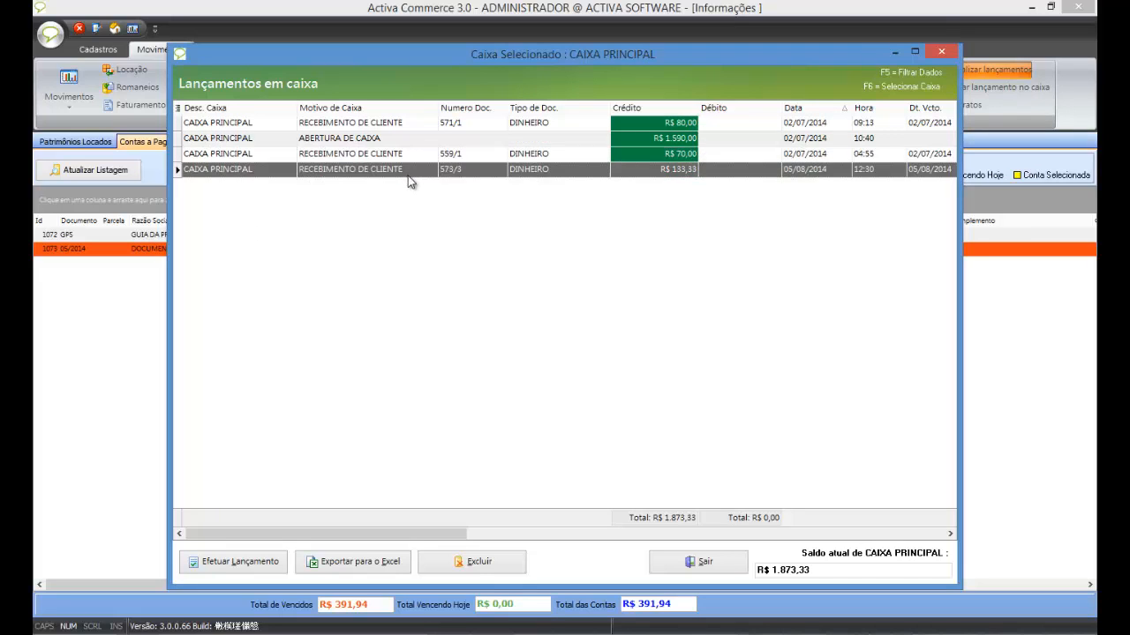
{"action": "left_click", "coordinate": [406, 155]}
{"action": "left_click", "coordinate": [408, 141]}
{"action": "left_click", "coordinate": [417, 128]}
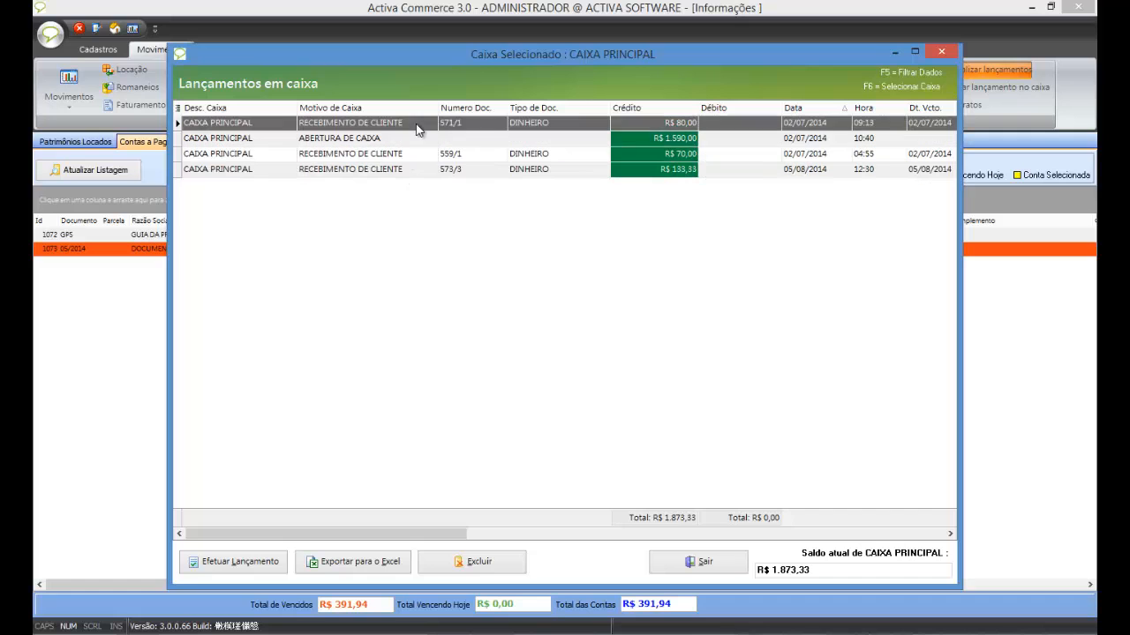
{"action": "left_click", "coordinate": [686, 563]}
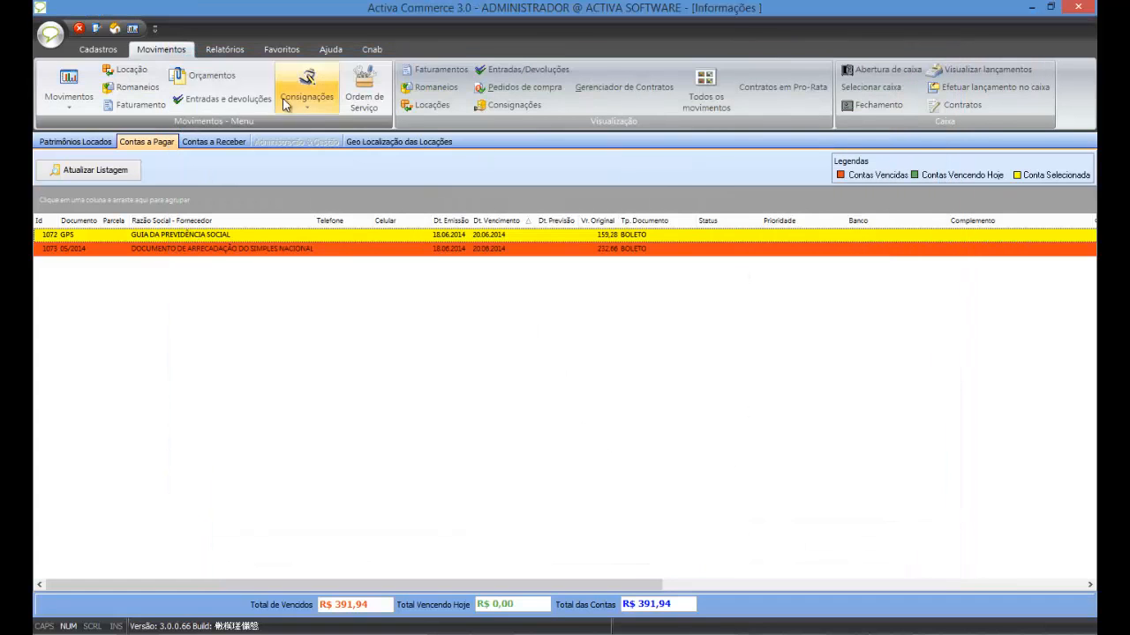
{"action": "left_click", "coordinate": [221, 50]}
{"action": "left_click", "coordinate": [81, 78]}
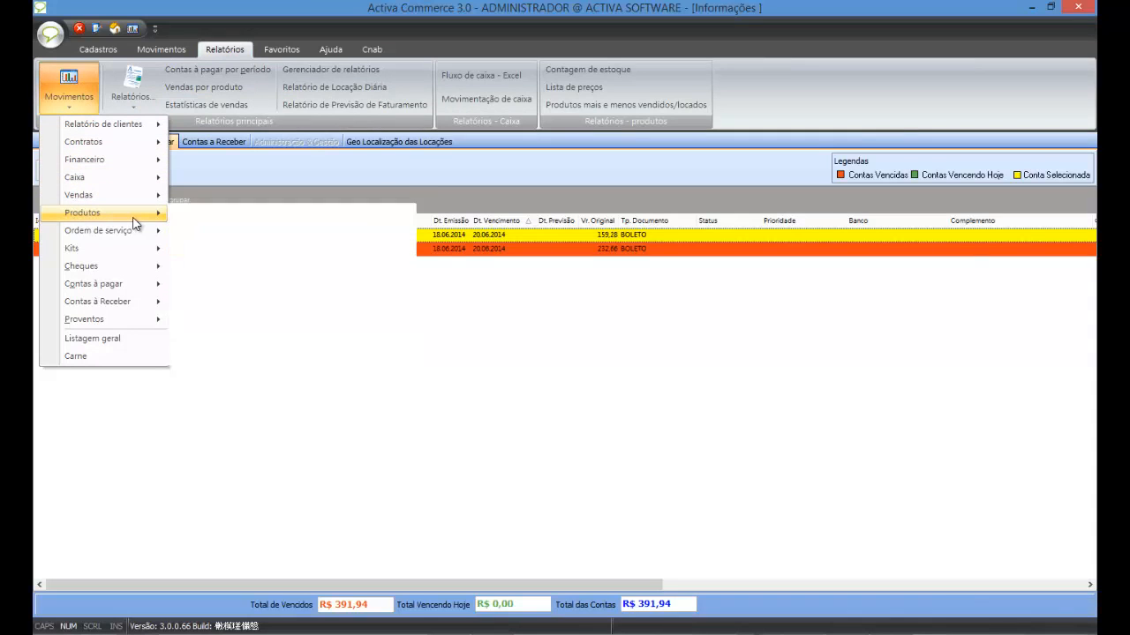
Preview the most-rented products report counted by UNIDADE (total R$ 58.561,94), then close it and its settings.
{"action": "mouse_move", "coordinate": [114, 213]}
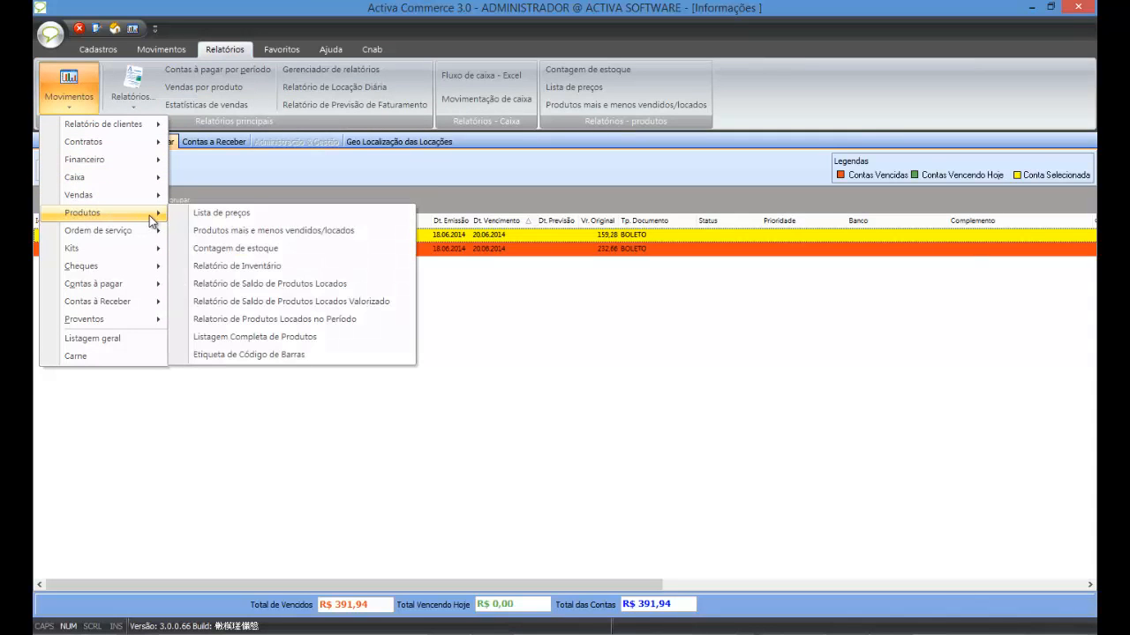
{"action": "left_click", "coordinate": [313, 232]}
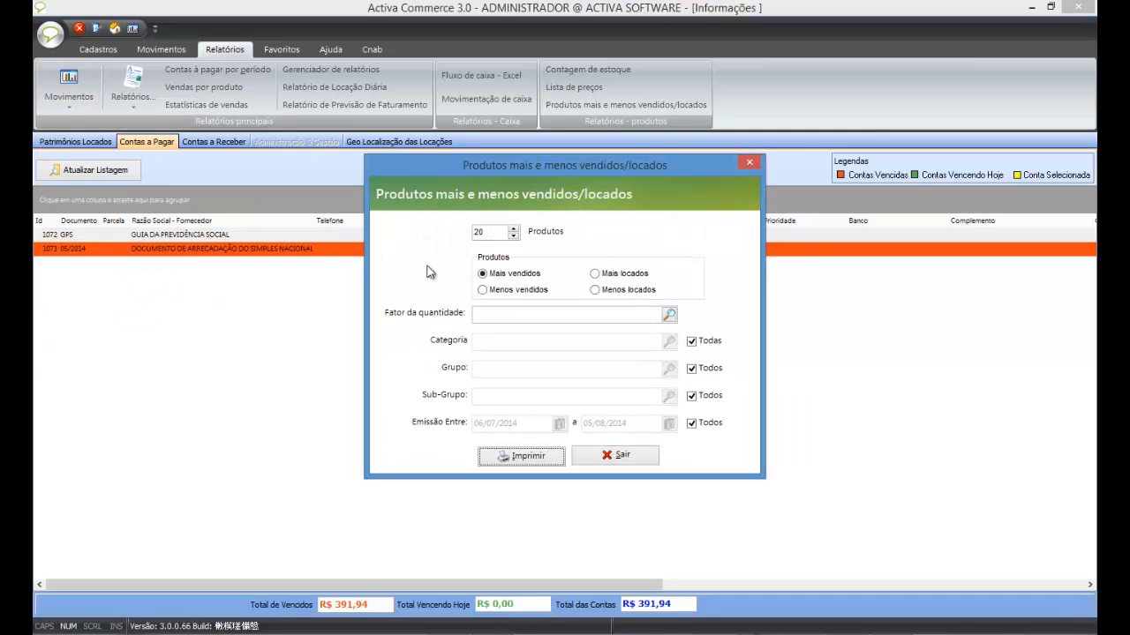
{"action": "left_click", "coordinate": [598, 276]}
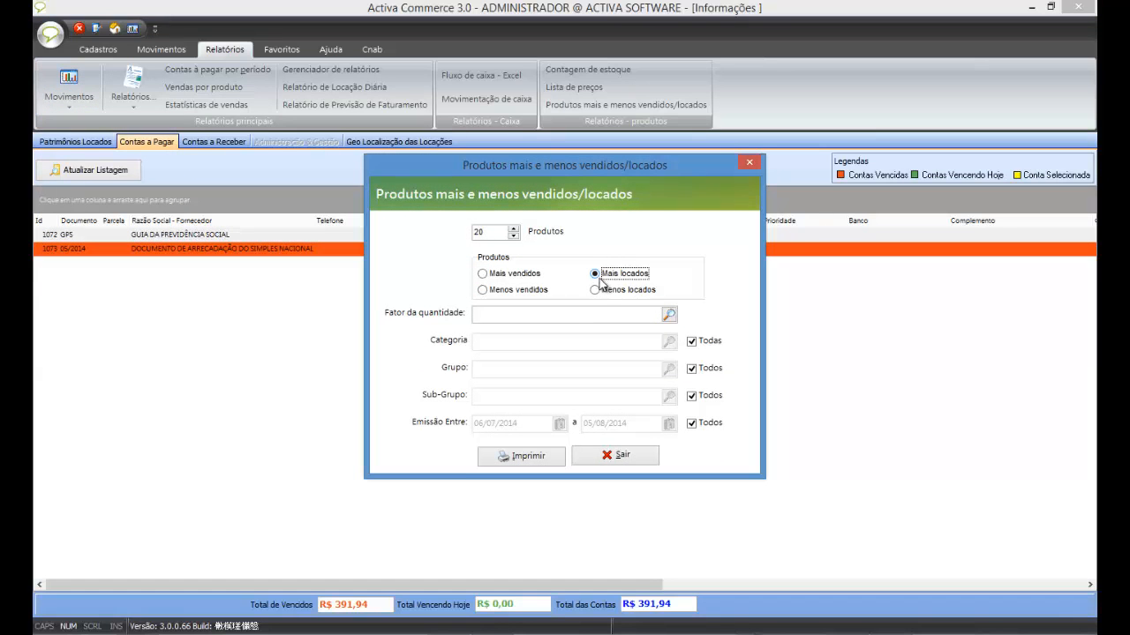
{"action": "left_click", "coordinate": [672, 318]}
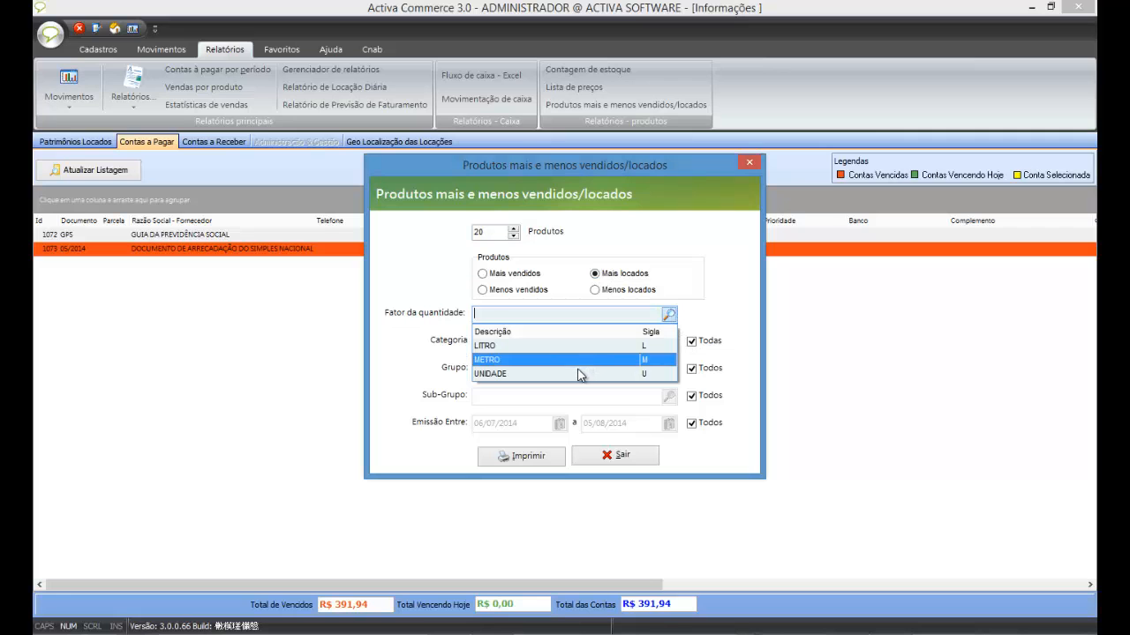
{"action": "left_click", "coordinate": [579, 374]}
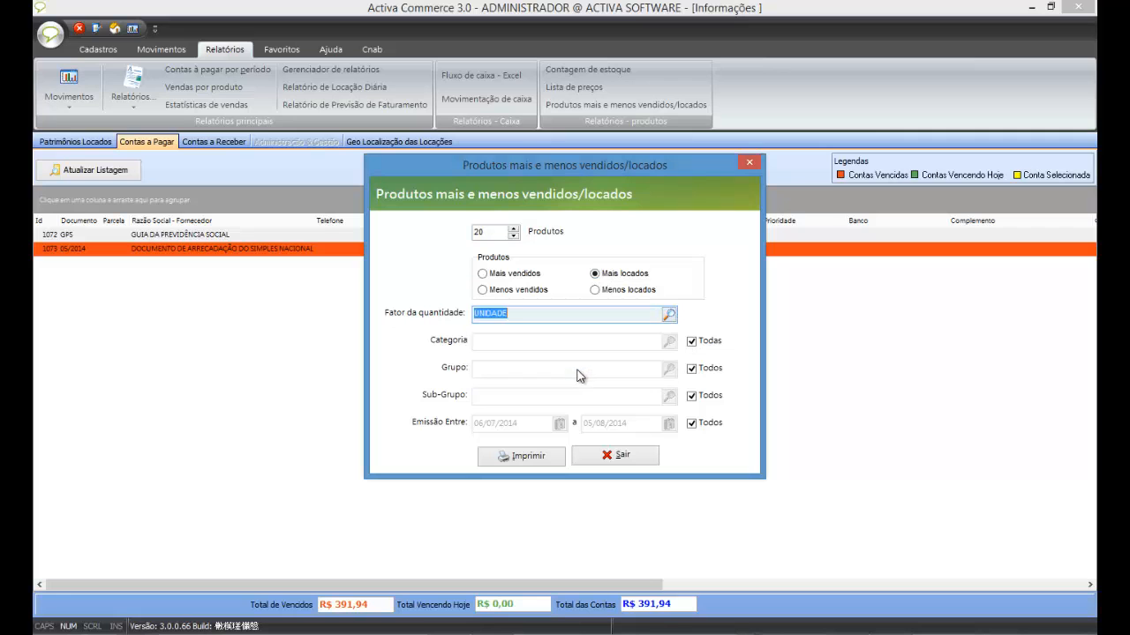
{"action": "left_click", "coordinate": [524, 461]}
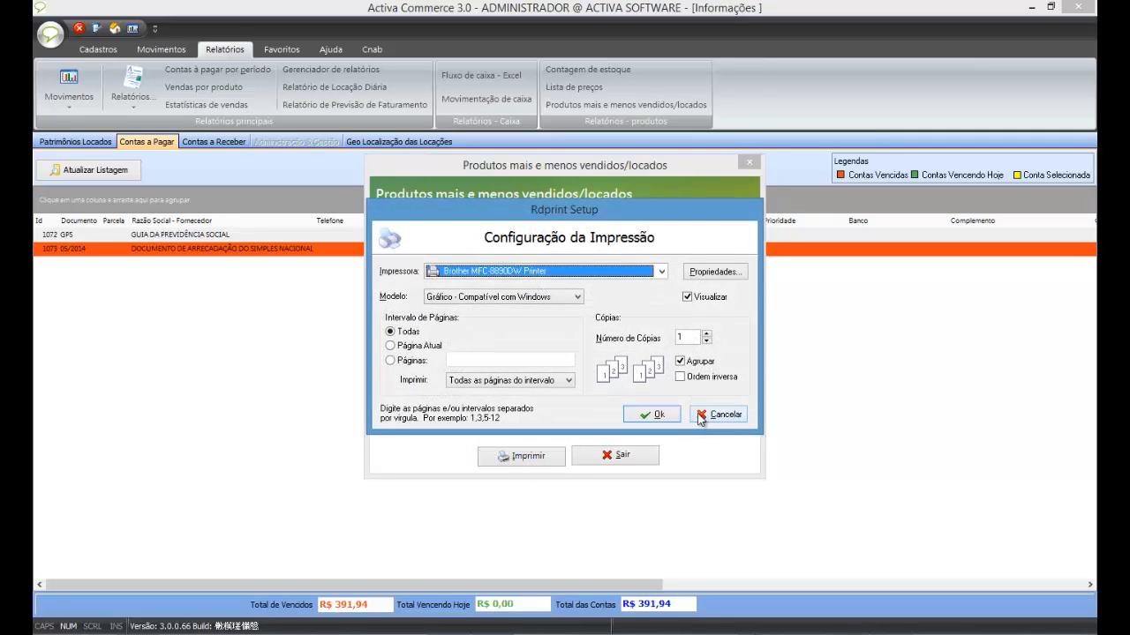
{"action": "left_click", "coordinate": [663, 416]}
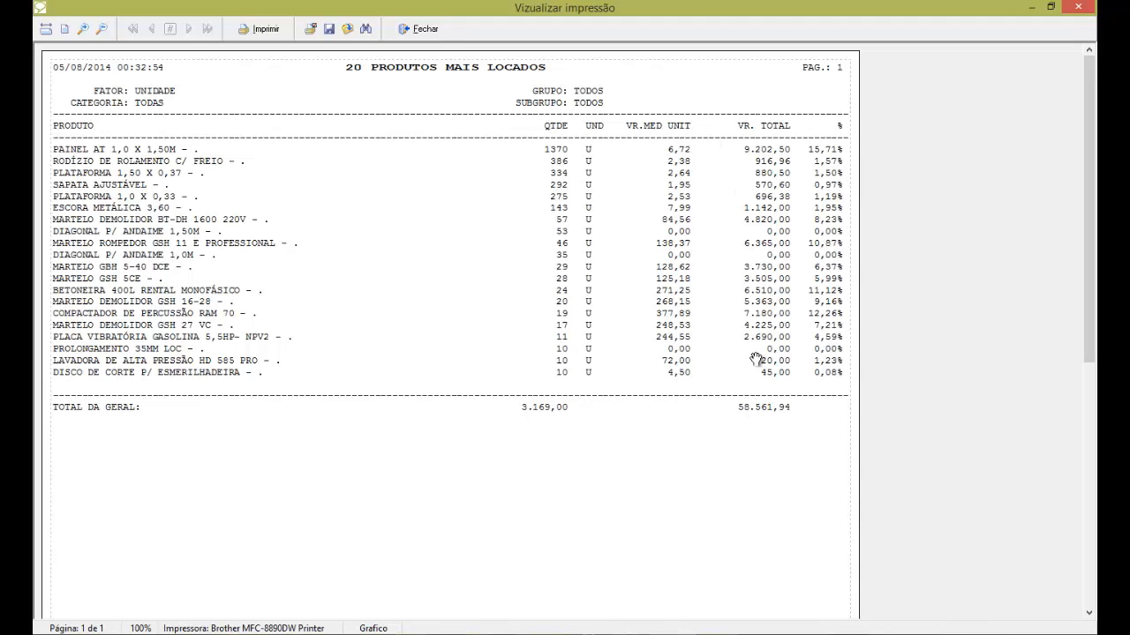
{"action": "left_click", "coordinate": [421, 30]}
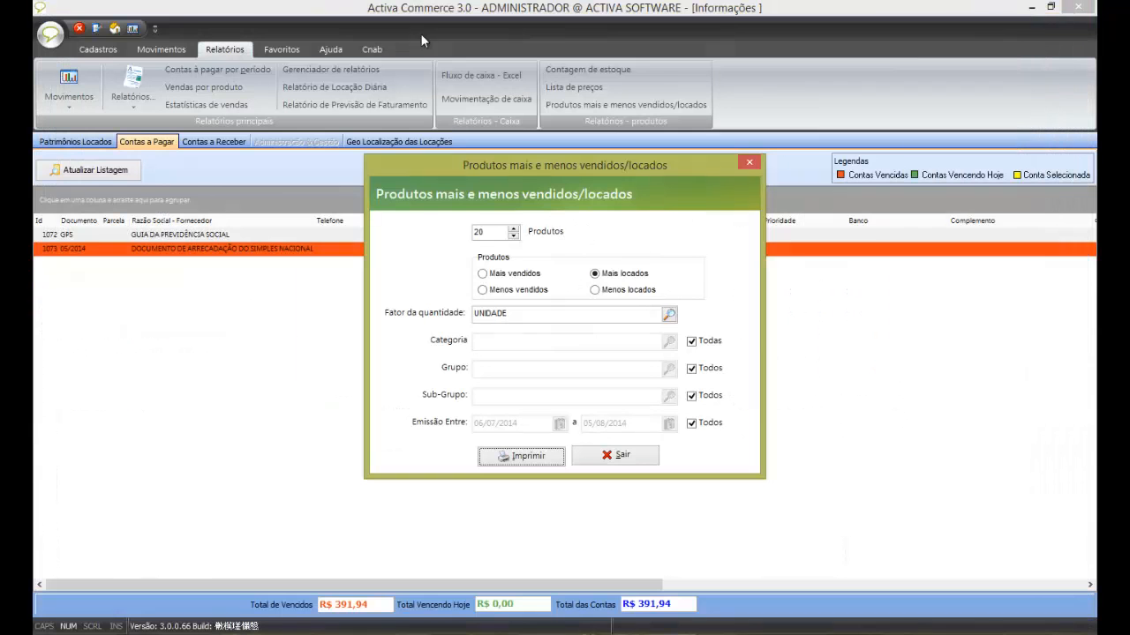
{"action": "left_click", "coordinate": [748, 163]}
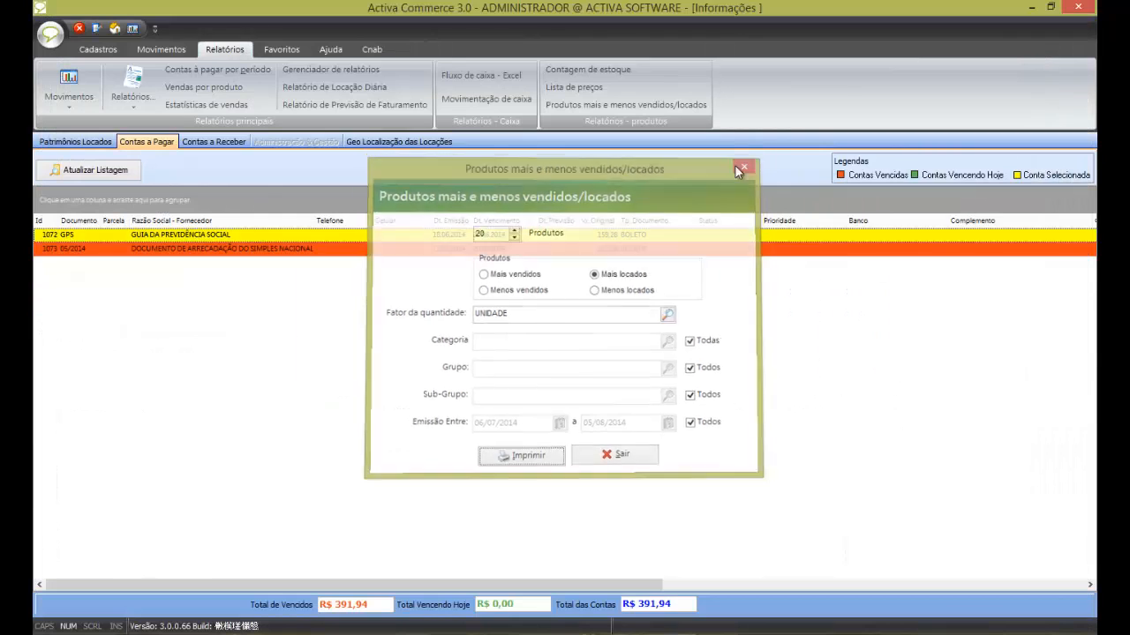
Open the general receivables report settings and close them without generating anything.
{"action": "left_click", "coordinate": [83, 86]}
{"action": "mouse_move", "coordinate": [91, 129]}
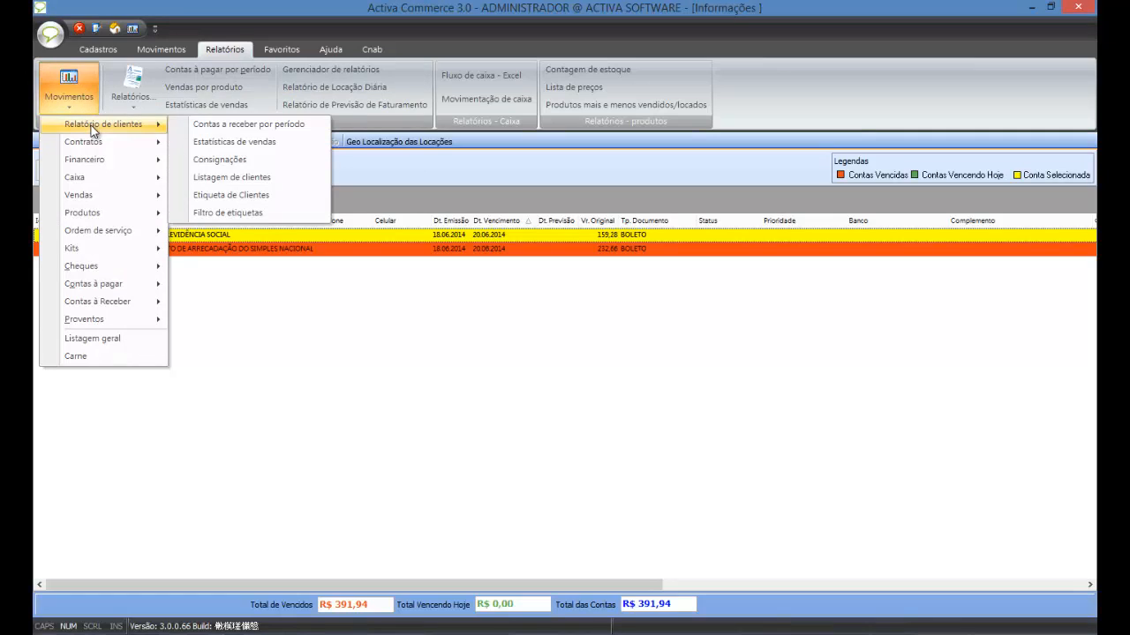
{"action": "mouse_move", "coordinate": [111, 292]}
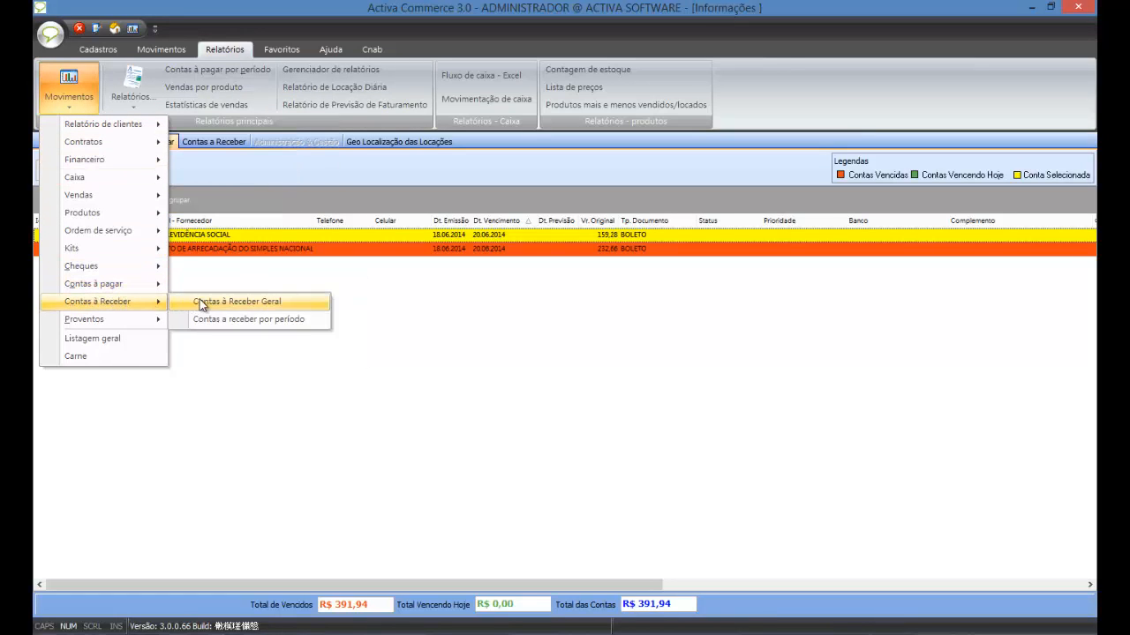
{"action": "left_click", "coordinate": [221, 303]}
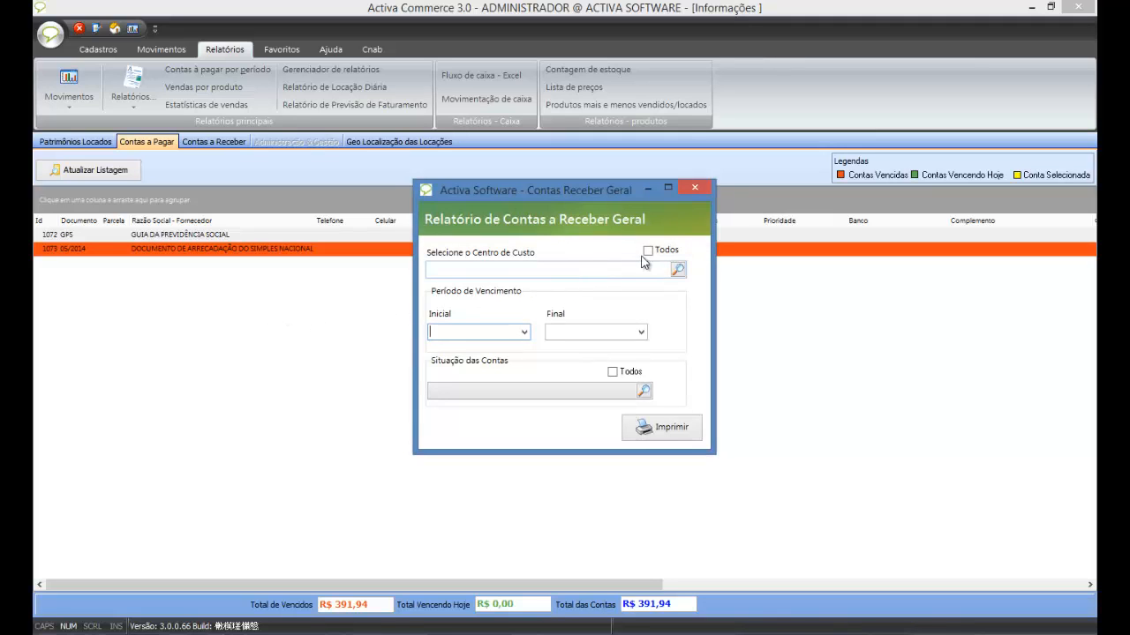
{"action": "left_click", "coordinate": [694, 187]}
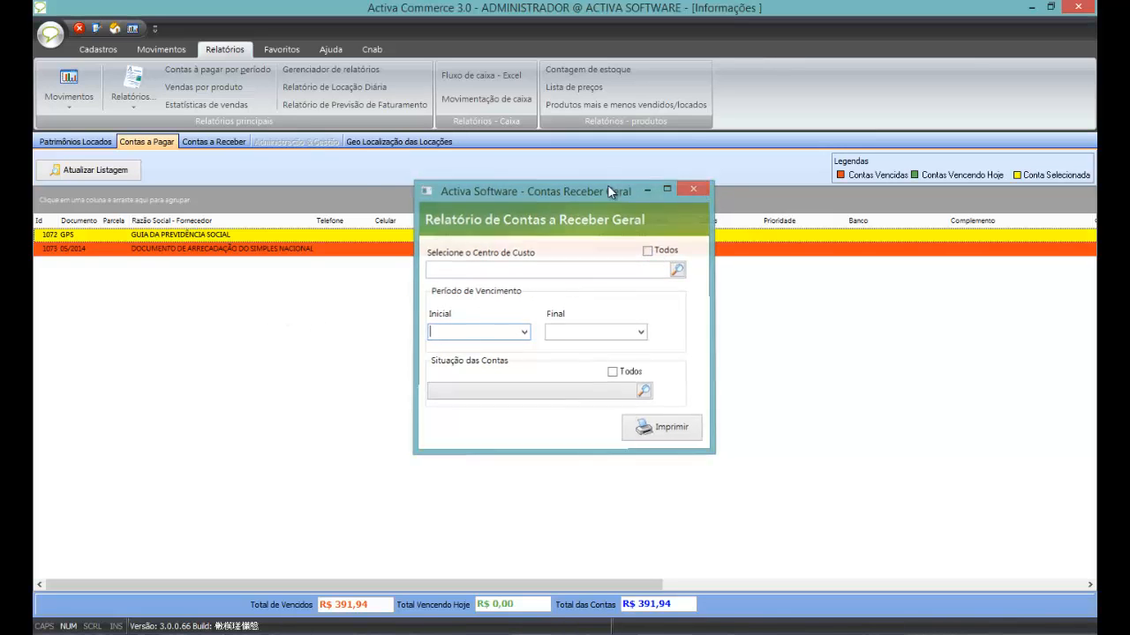
Generate the clients' receivables-by-period report, scroll through its pages, then close it and its settings.
{"action": "left_click", "coordinate": [77, 98]}
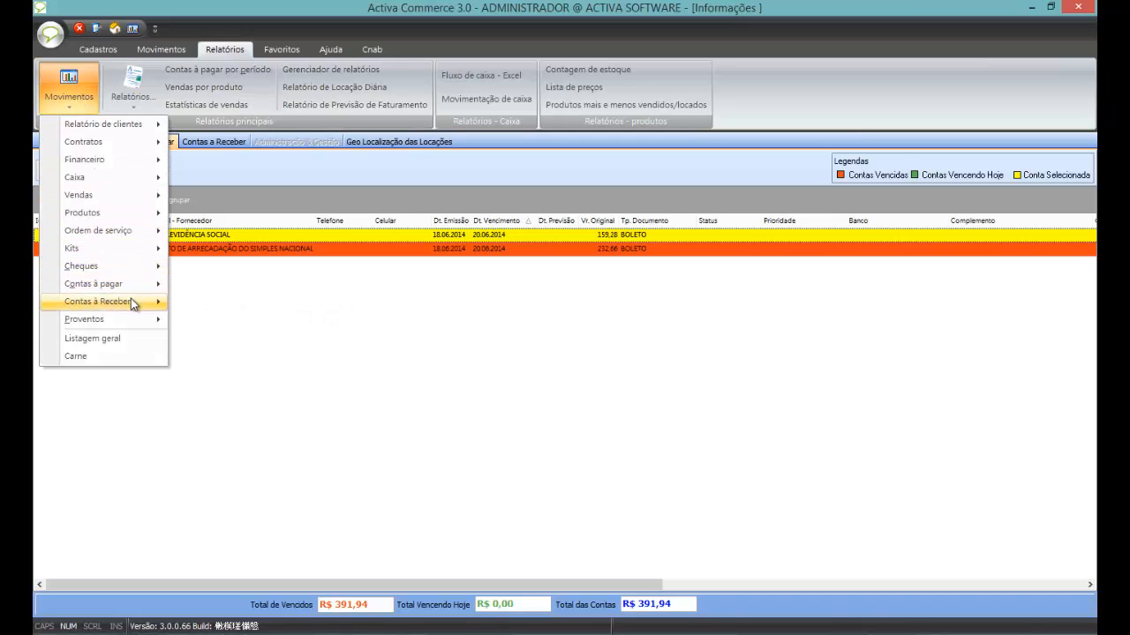
{"action": "mouse_move", "coordinate": [130, 298]}
{"action": "left_click", "coordinate": [223, 319]}
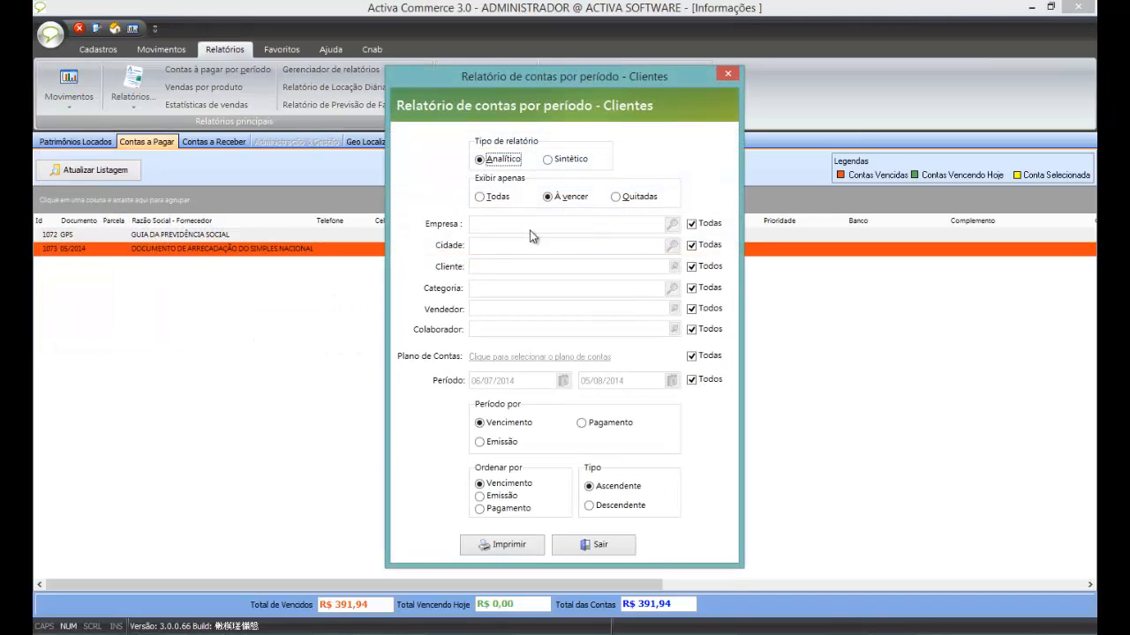
{"action": "left_click", "coordinate": [499, 545]}
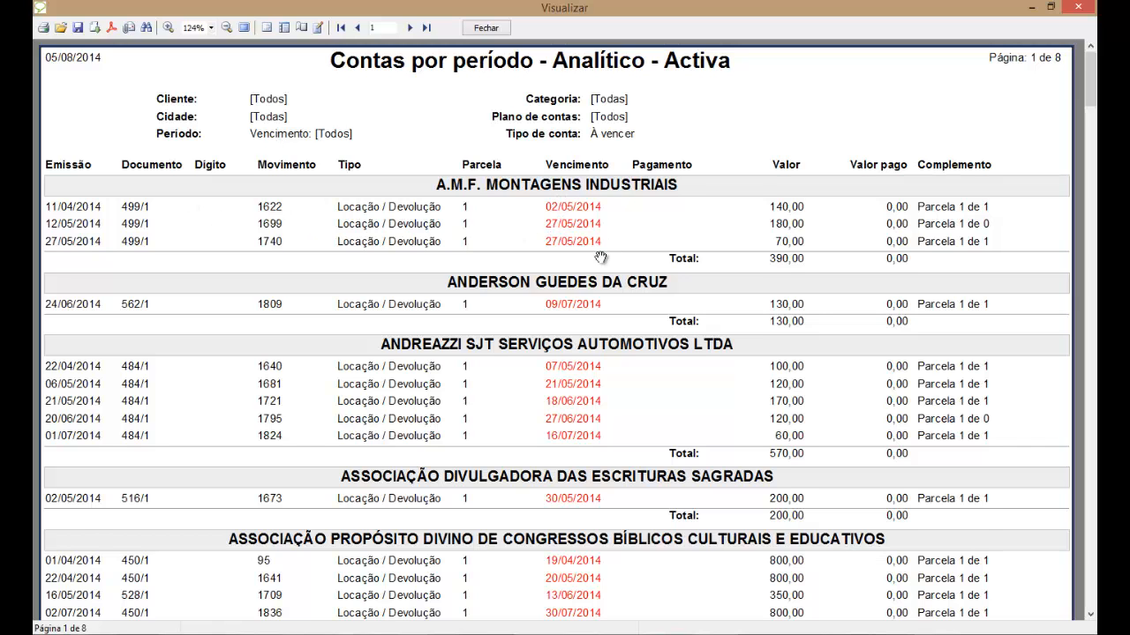
{"action": "scroll", "coordinate": [617, 265], "scroll_direction": "down", "scroll_amount": 3}
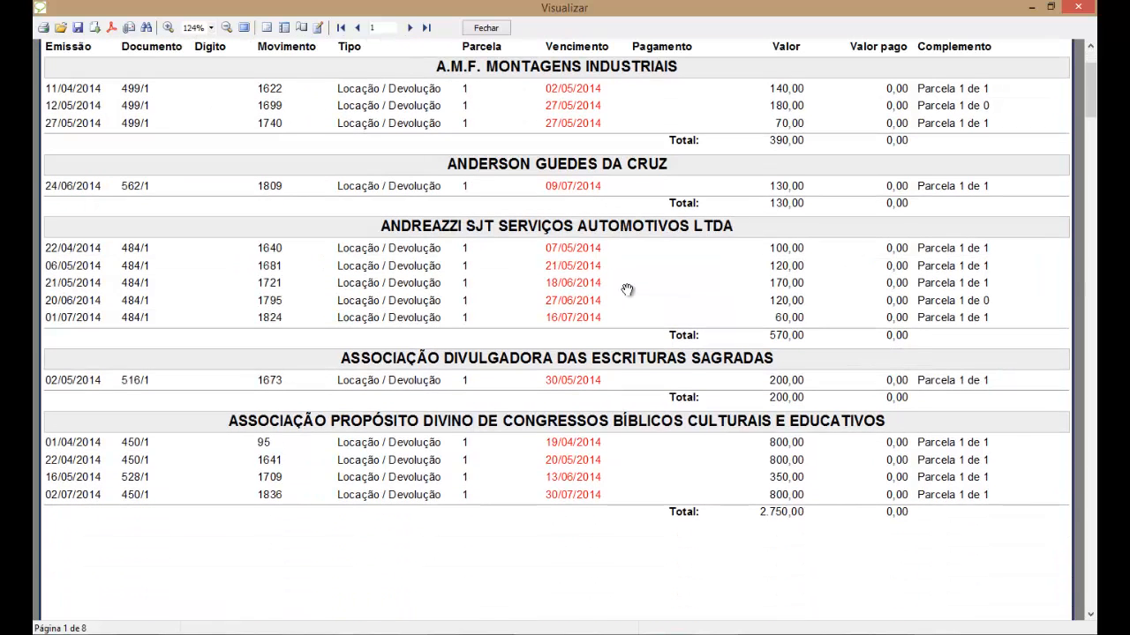
{"action": "scroll", "coordinate": [627, 290], "scroll_direction": "down", "scroll_amount": 6}
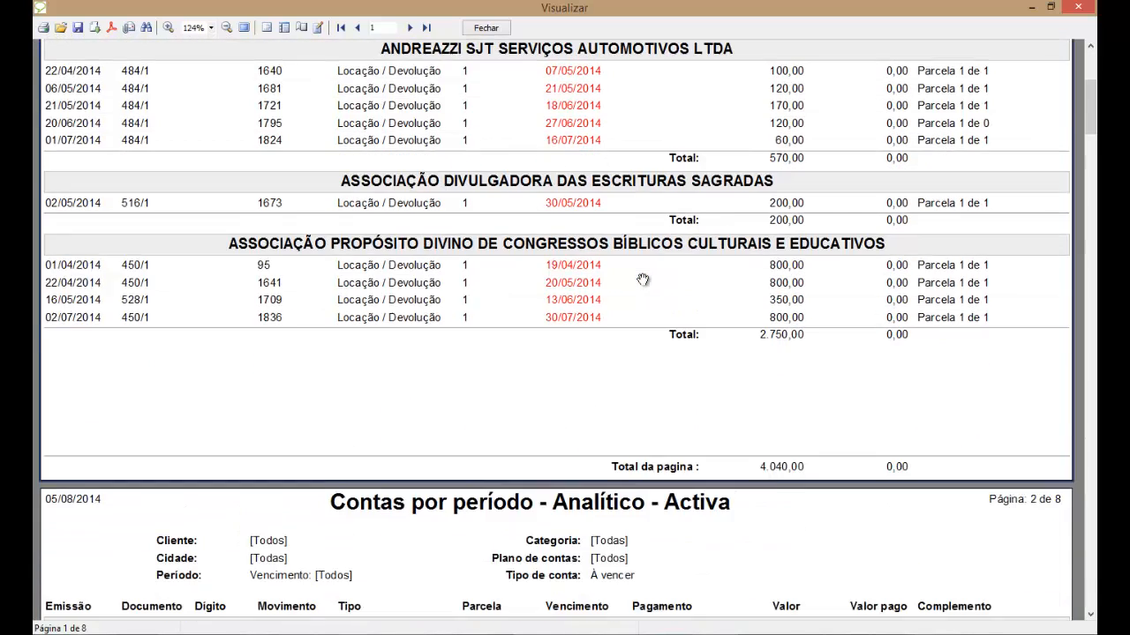
{"action": "scroll", "coordinate": [645, 280], "scroll_direction": "down", "scroll_amount": 12}
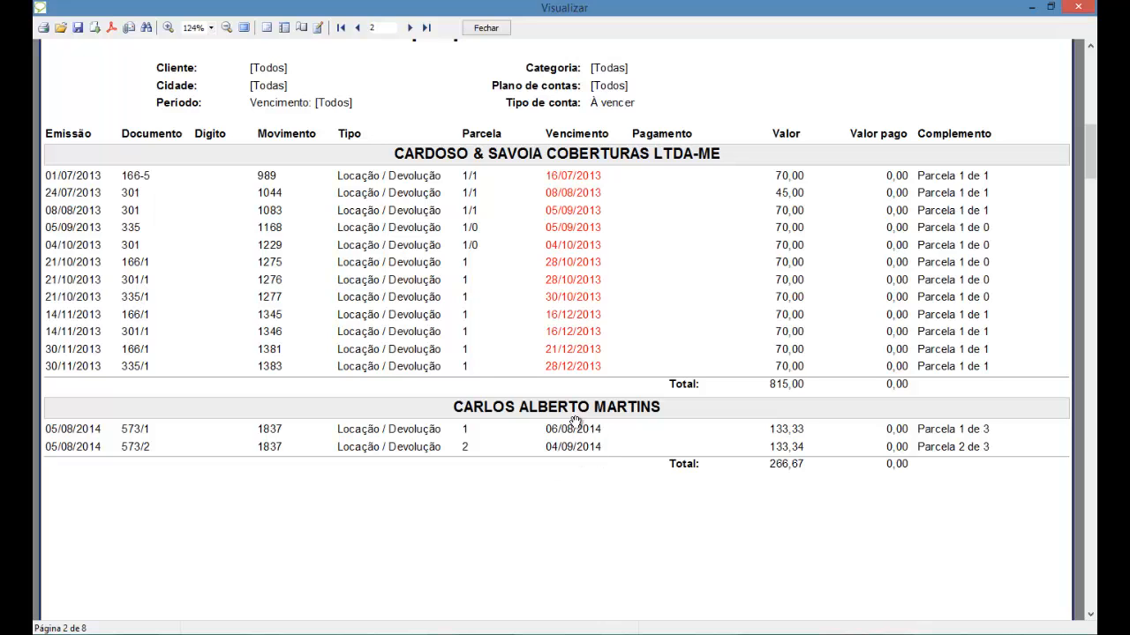
{"action": "scroll", "coordinate": [573, 344], "scroll_direction": "up", "scroll_amount": 5}
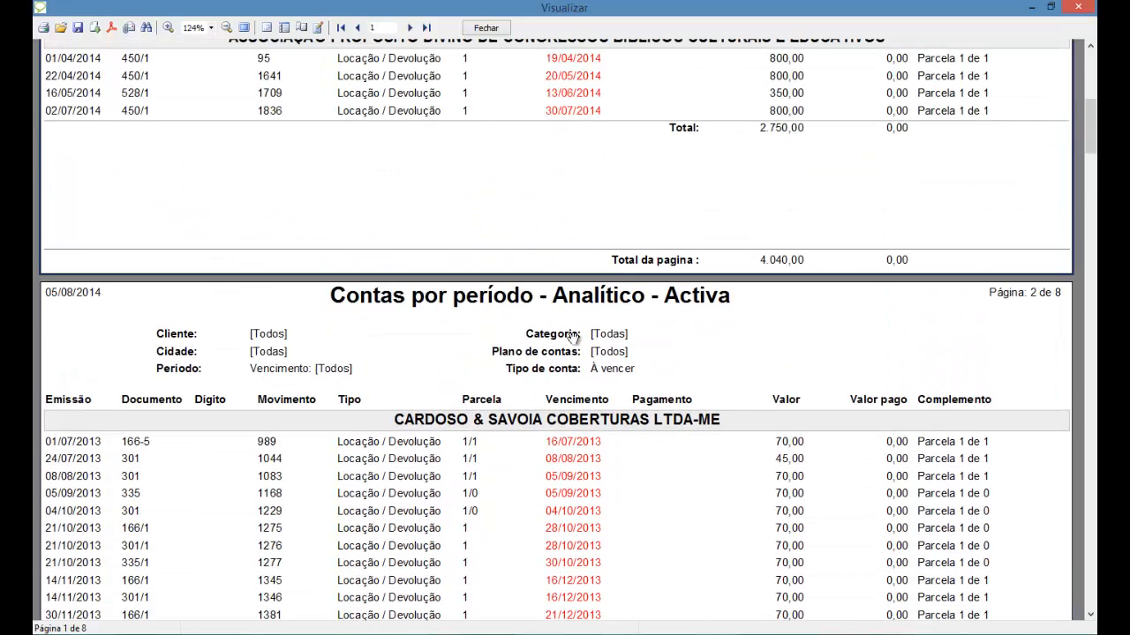
{"action": "scroll", "coordinate": [574, 339], "scroll_direction": "up", "scroll_amount": 4}
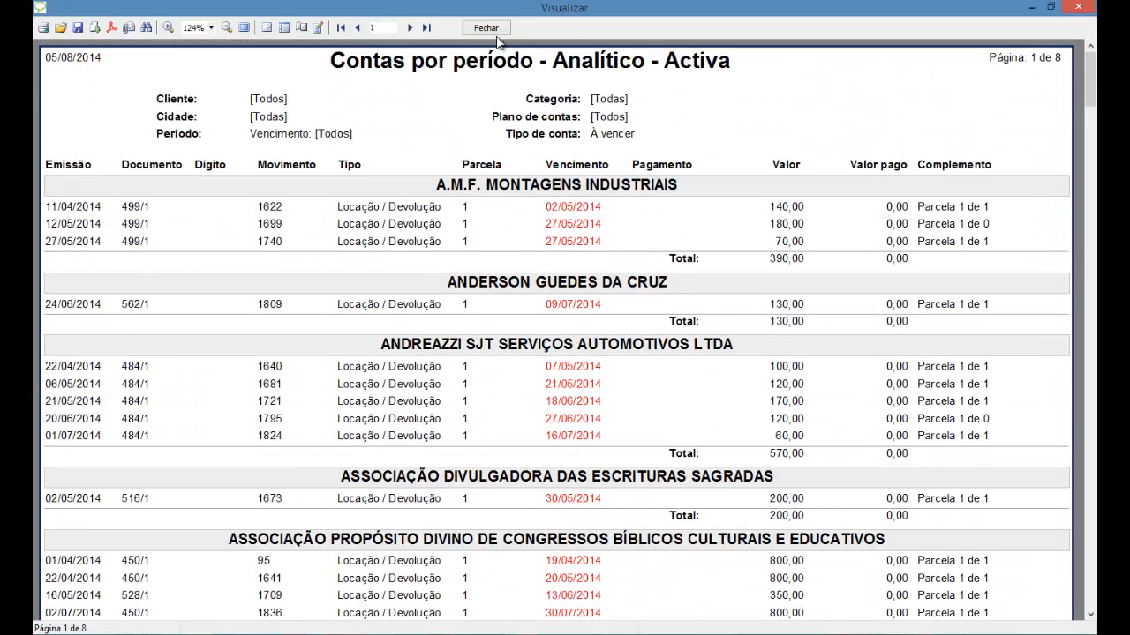
{"action": "left_click", "coordinate": [493, 30]}
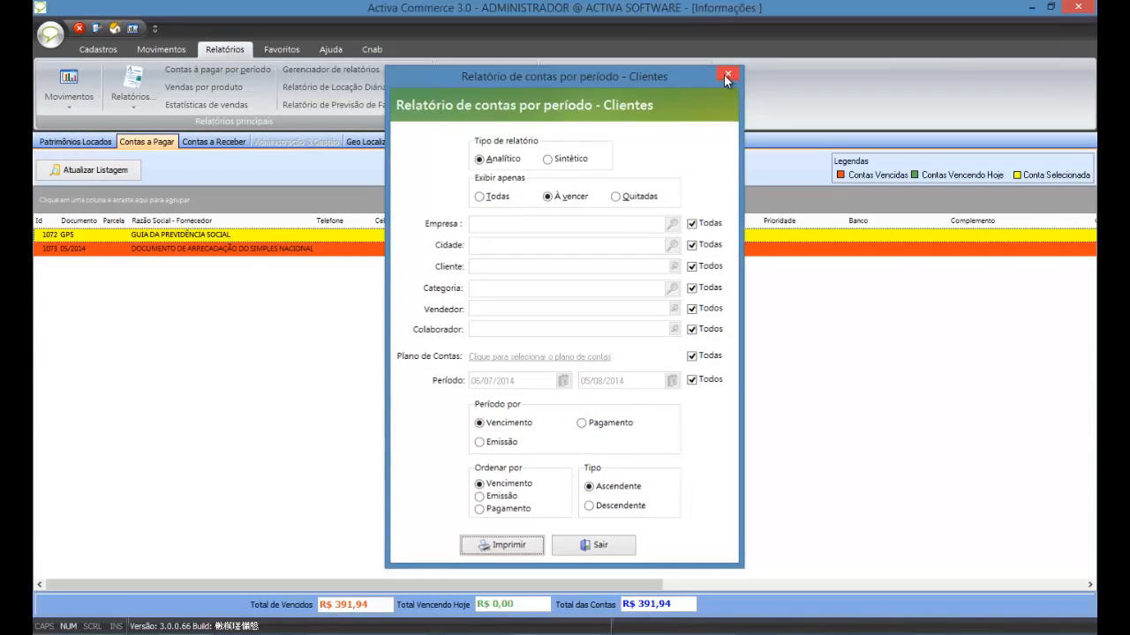
{"action": "left_click", "coordinate": [720, 77]}
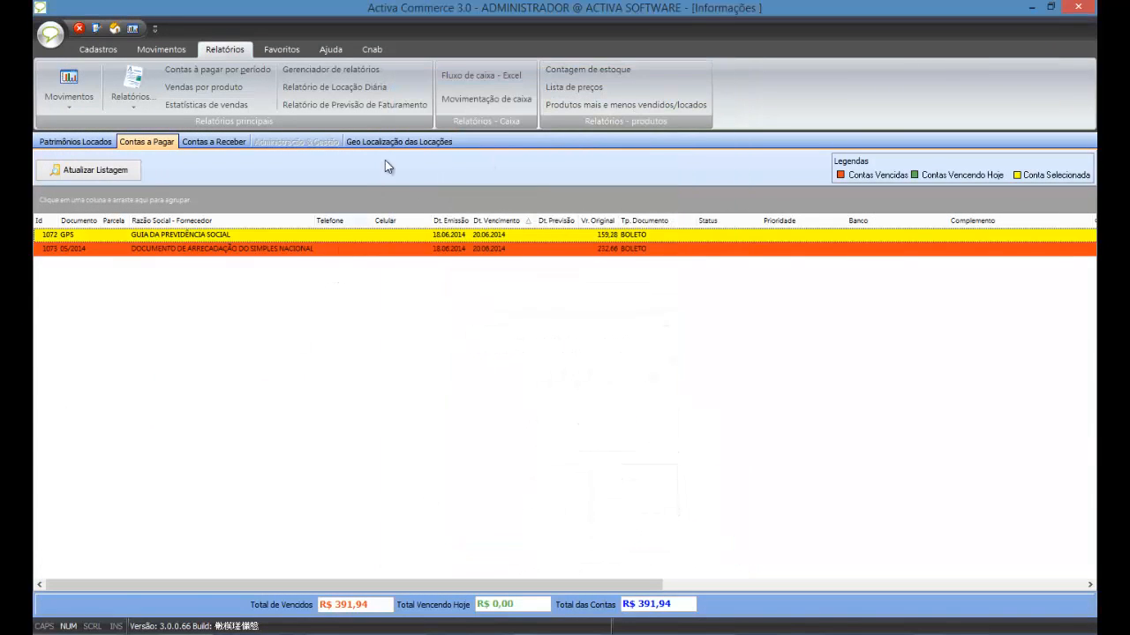
Load the Excel cash flow for all documents from 01/07/2014 to 04/09/2014, scroll the grid, and close it.
{"action": "left_click", "coordinate": [490, 78]}
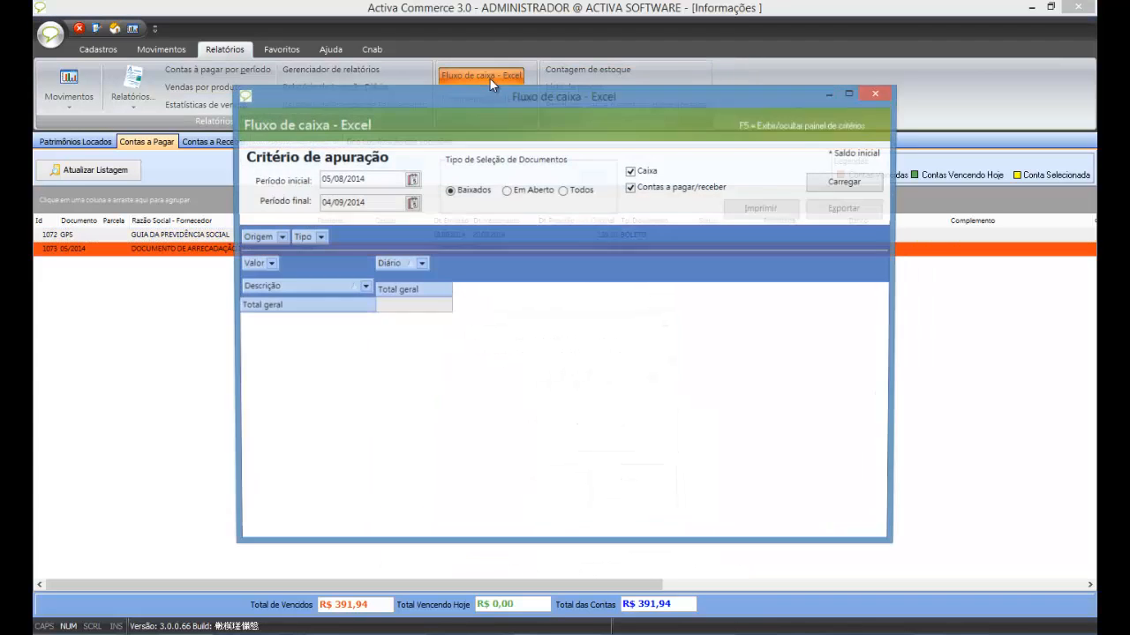
{"action": "left_click", "coordinate": [409, 179]}
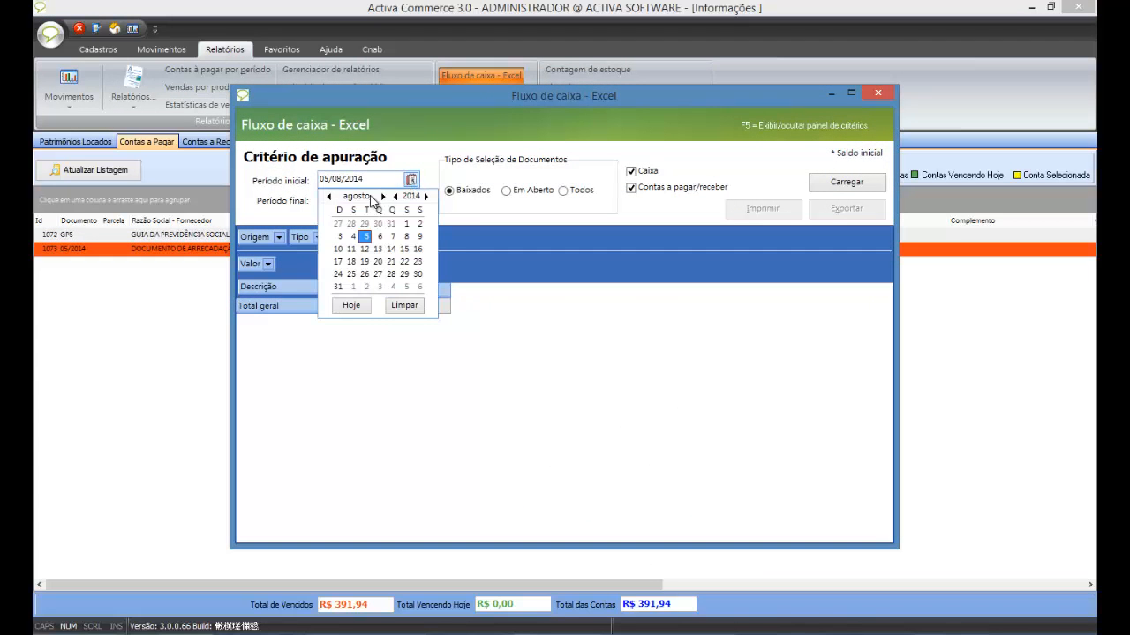
{"action": "left_click", "coordinate": [329, 197]}
{"action": "left_click", "coordinate": [365, 223]}
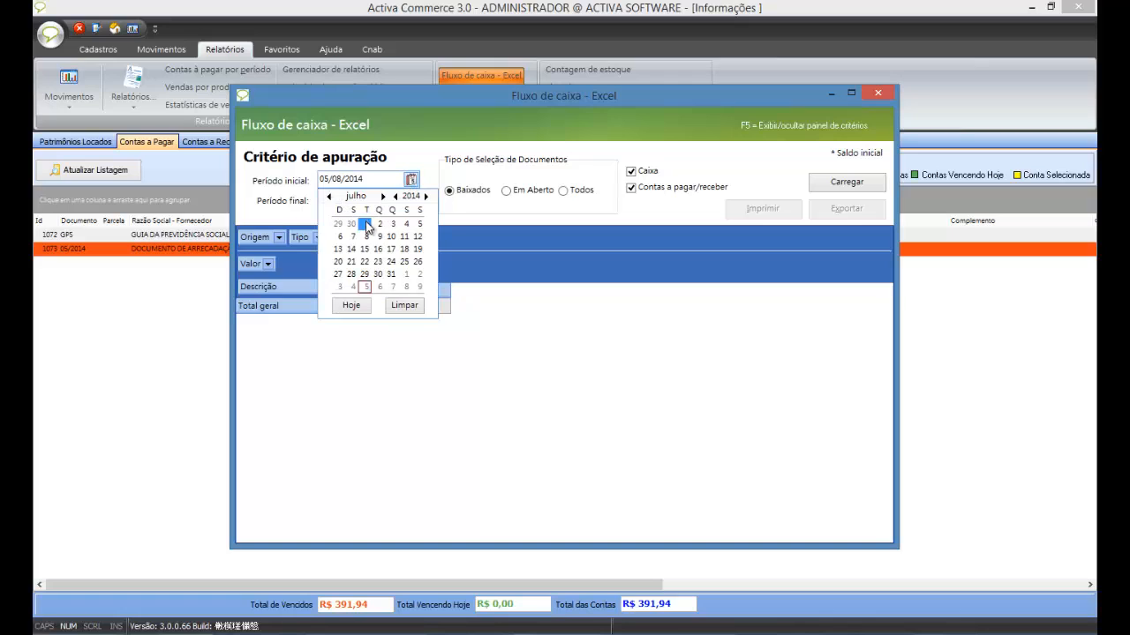
{"action": "left_click", "coordinate": [563, 190]}
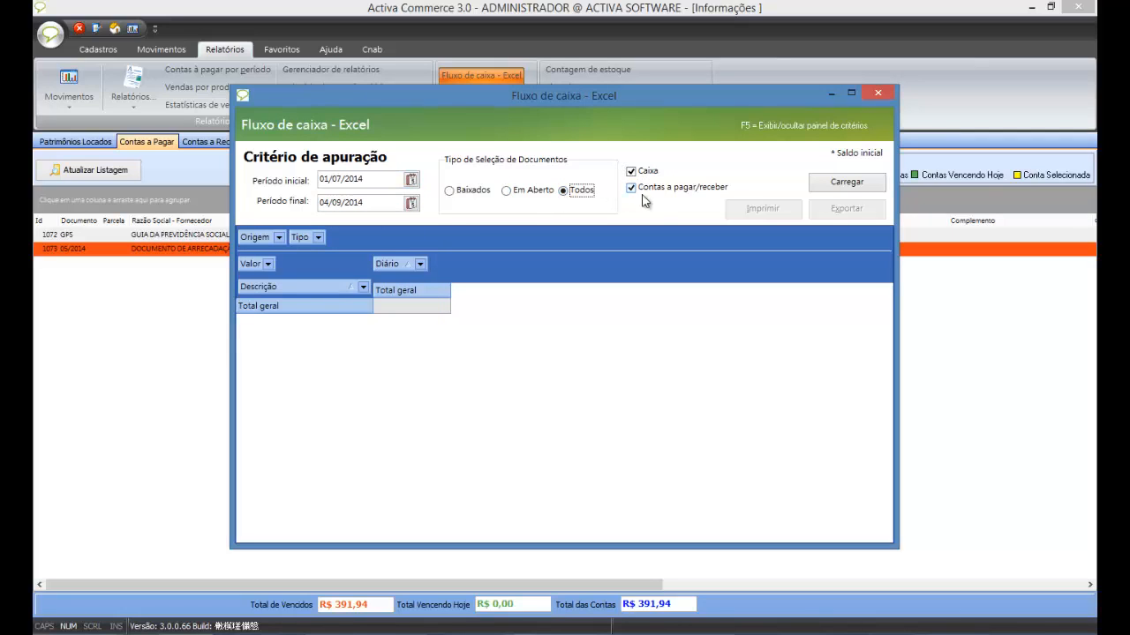
{"action": "left_click", "coordinate": [870, 185]}
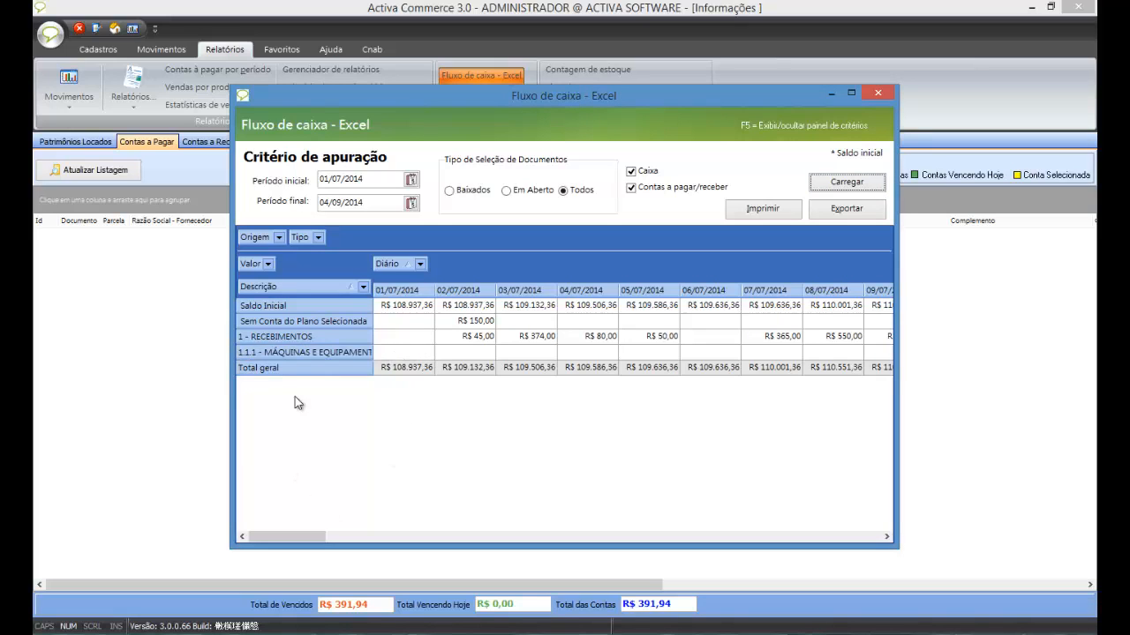
{"action": "left_click_drag", "start_coordinate": [305, 533], "coordinate": [628, 534]}
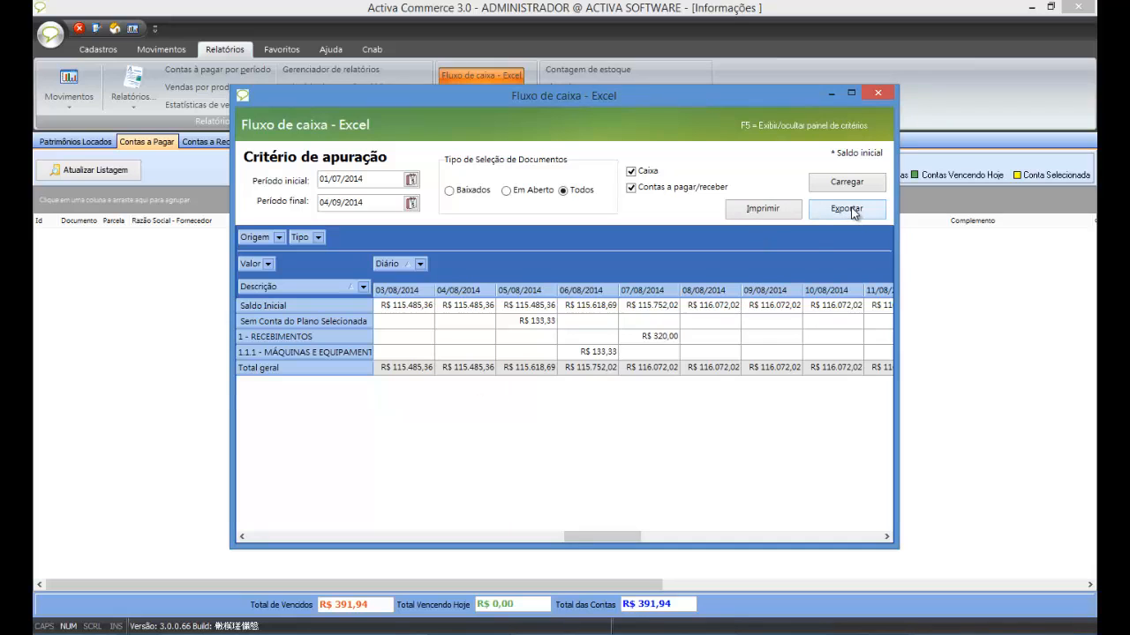
{"action": "left_click", "coordinate": [879, 93]}
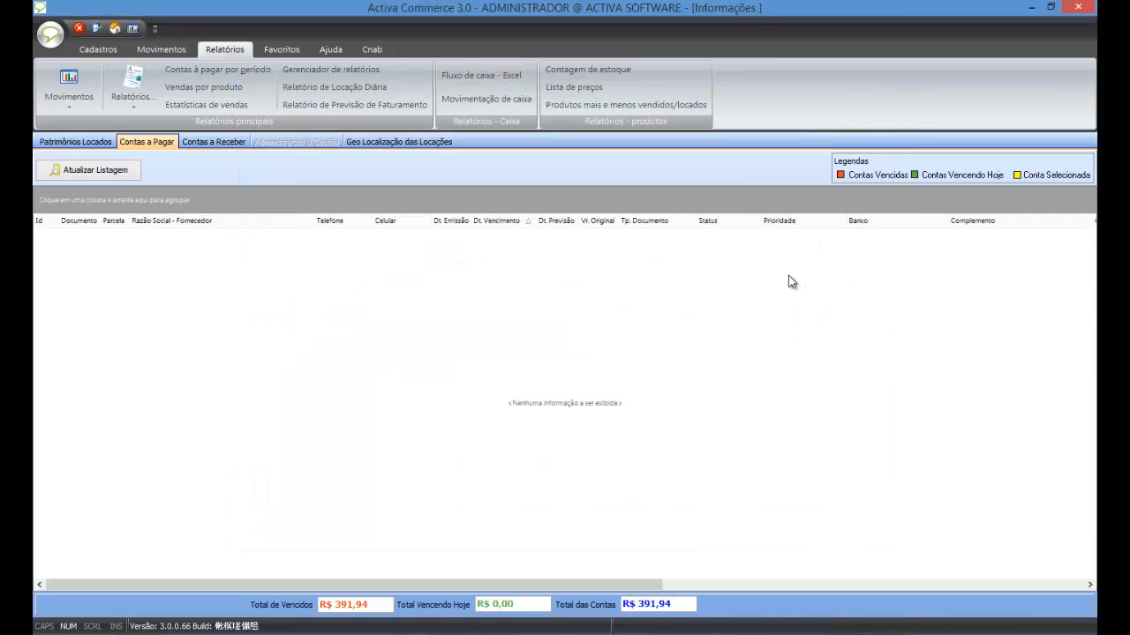
Show the rentals geo-location map, check contract 484's marker details, then close them and return to the lists.
{"action": "left_click", "coordinate": [197, 143]}
{"action": "left_click", "coordinate": [97, 143]}
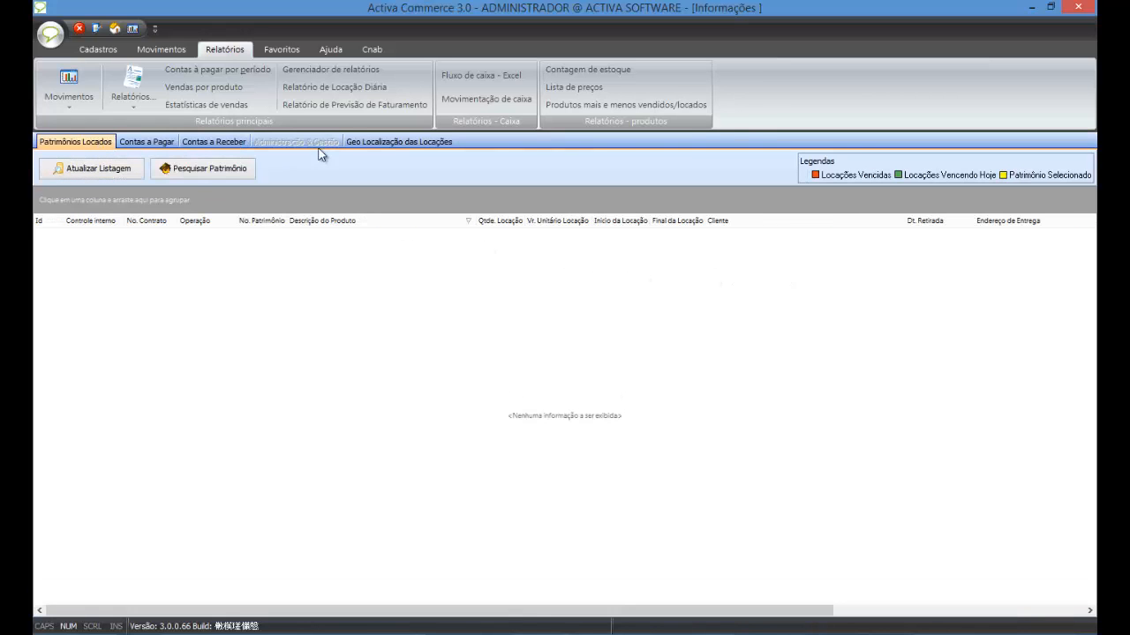
{"action": "left_click", "coordinate": [388, 143]}
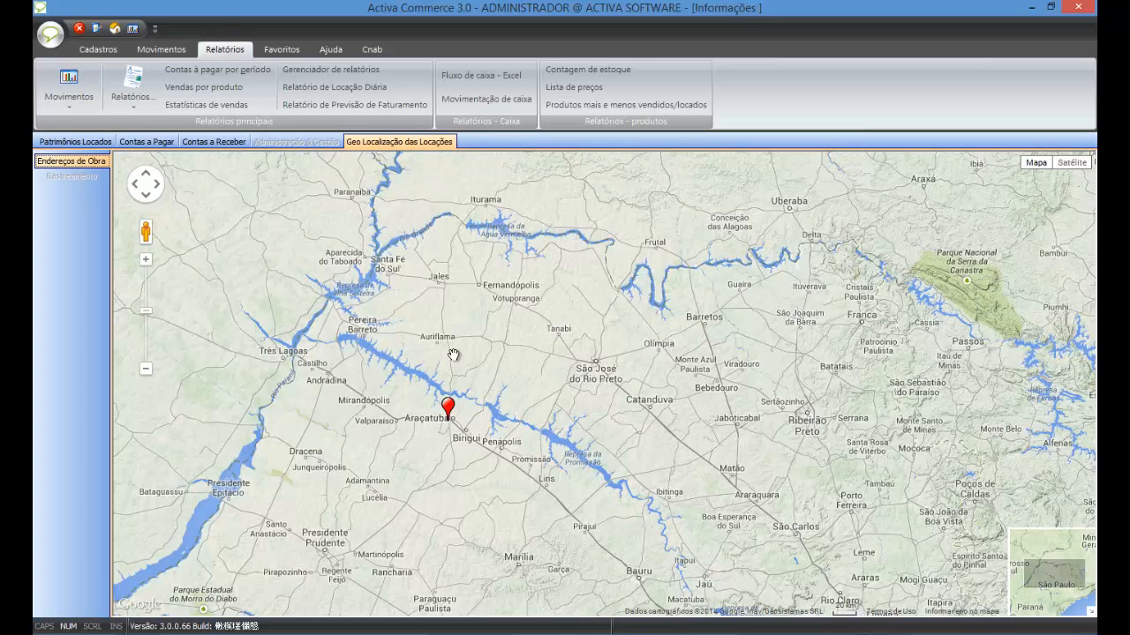
{"action": "left_click", "coordinate": [448, 410]}
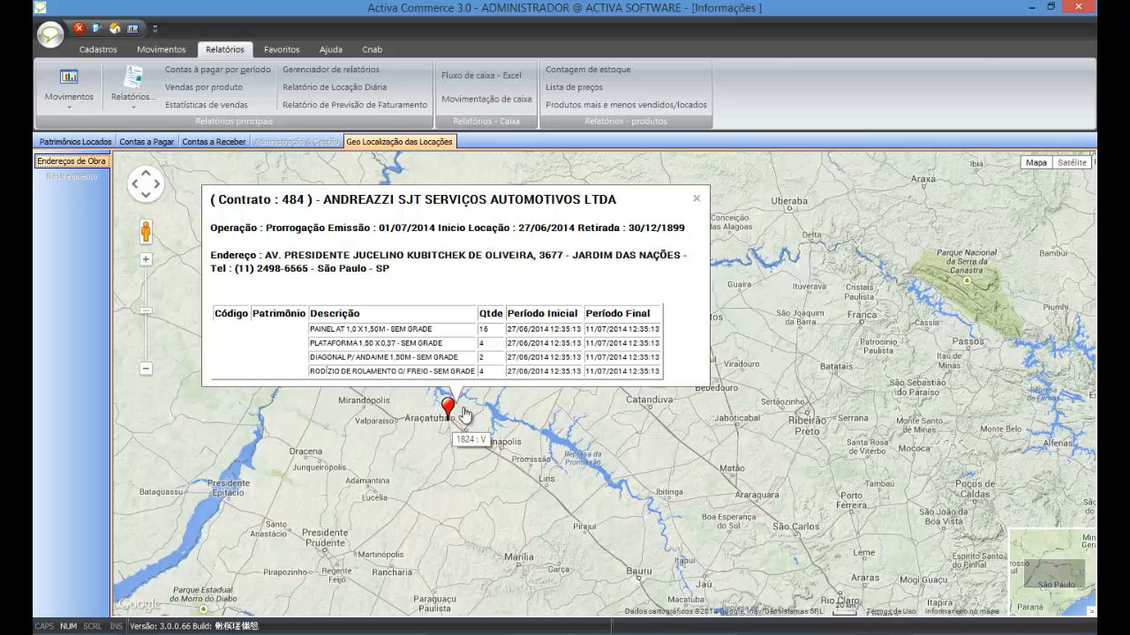
{"action": "left_click", "coordinate": [457, 425]}
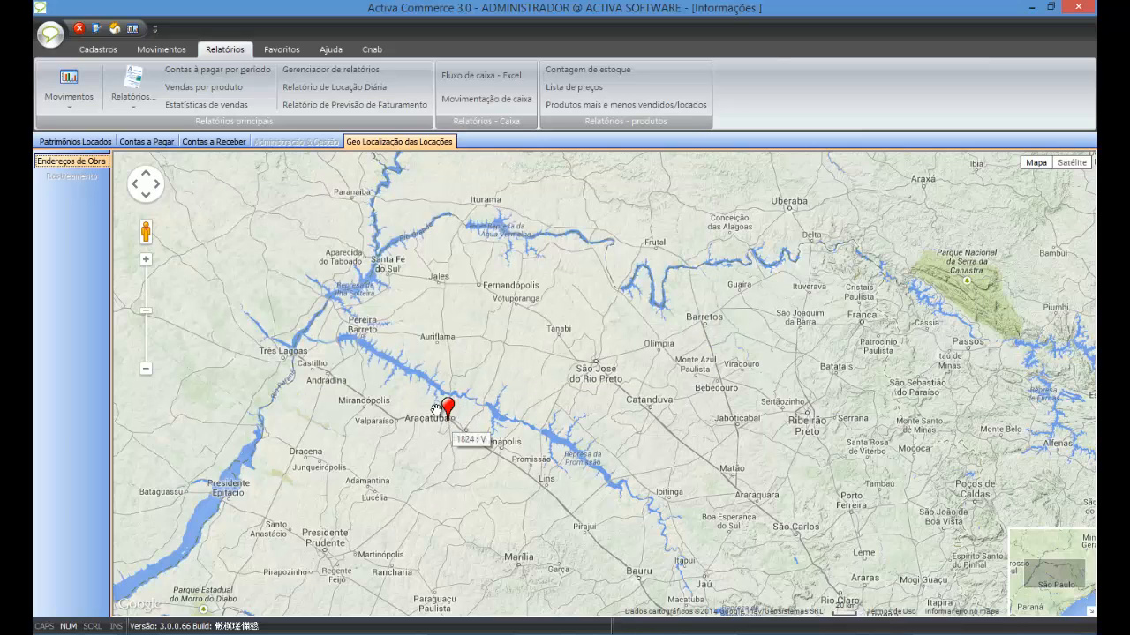
{"action": "left_click", "coordinate": [143, 142]}
Show the Patrimônios Locados list and browse the registration, transaction, report and favourites ribbon tabs.
{"action": "left_click", "coordinate": [97, 142]}
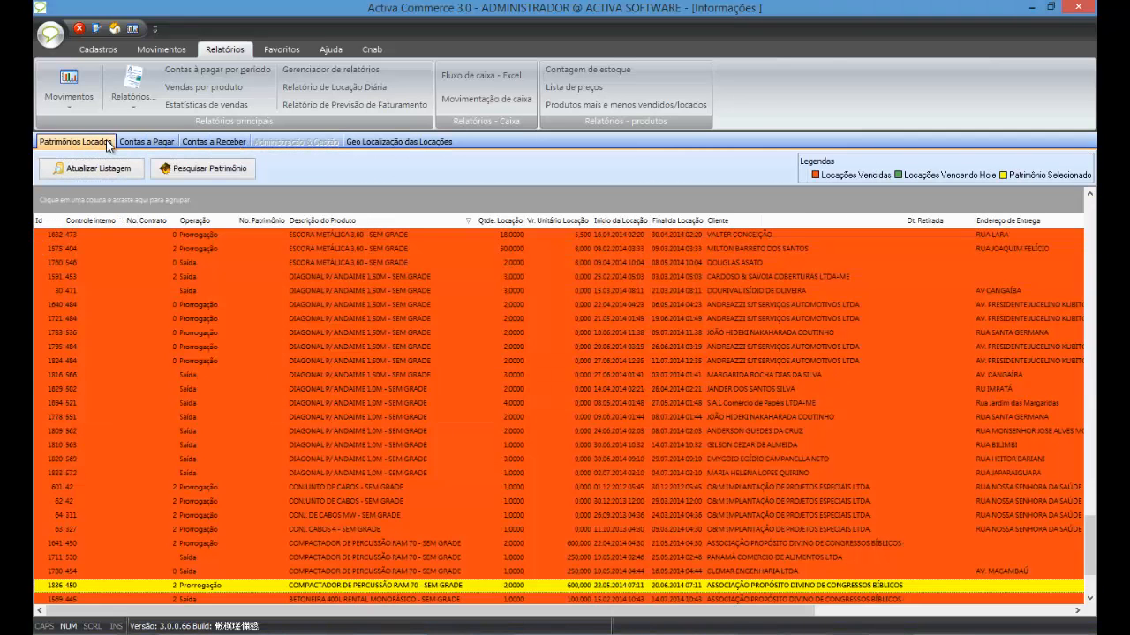
{"action": "left_click", "coordinate": [110, 51]}
{"action": "scroll", "coordinate": [126, 54], "scroll_direction": "down", "scroll_amount": 2}
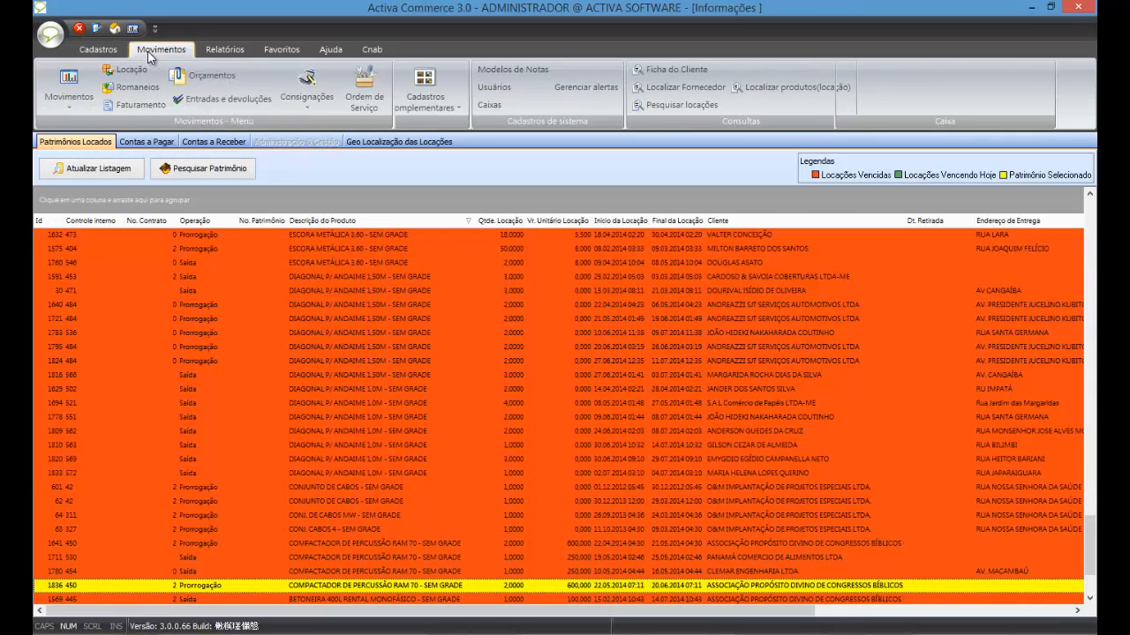
{"action": "left_click", "coordinate": [122, 51]}
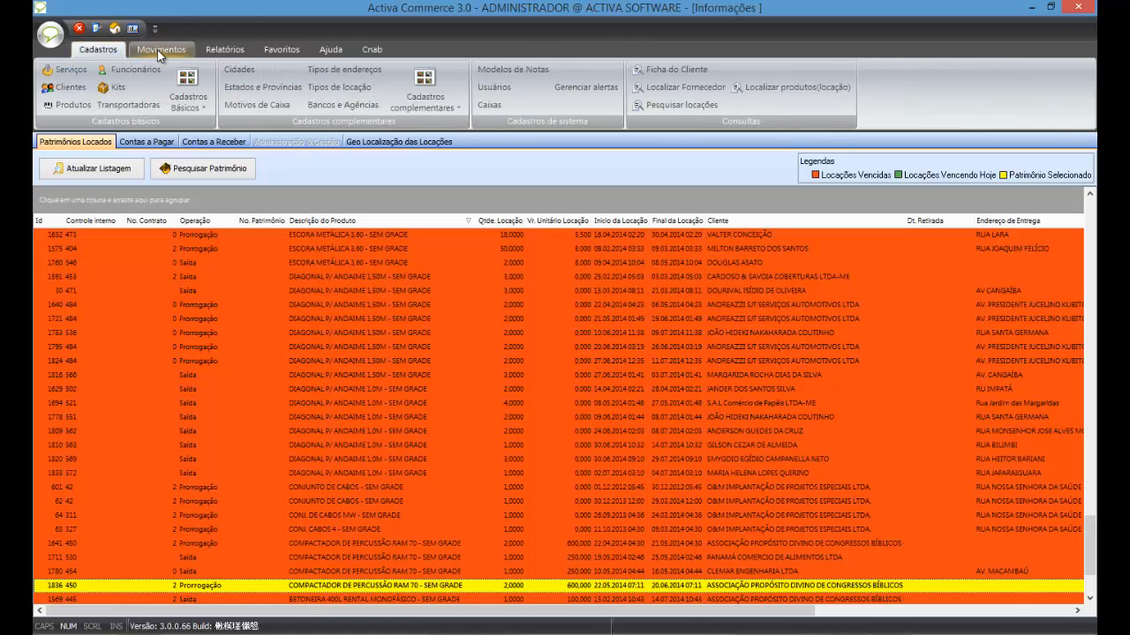
{"action": "left_click", "coordinate": [159, 49]}
{"action": "left_click", "coordinate": [225, 50]}
{"action": "left_click", "coordinate": [268, 51]}
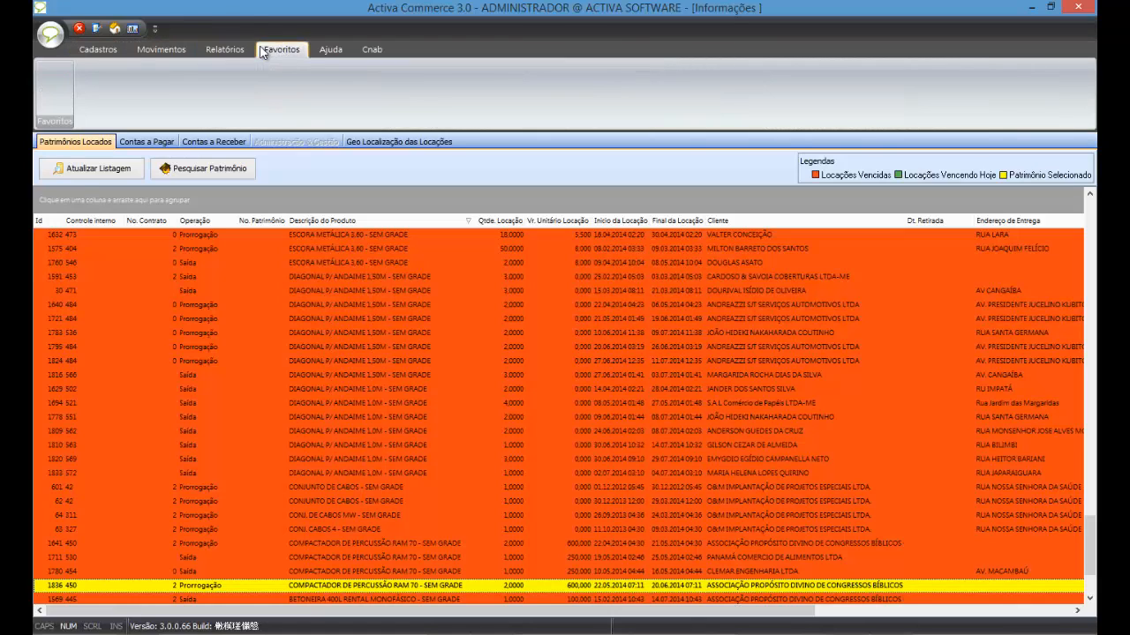
{"action": "left_click", "coordinate": [231, 51]}
{"action": "left_click", "coordinate": [163, 50]}
{"action": "left_click", "coordinate": [108, 50]}
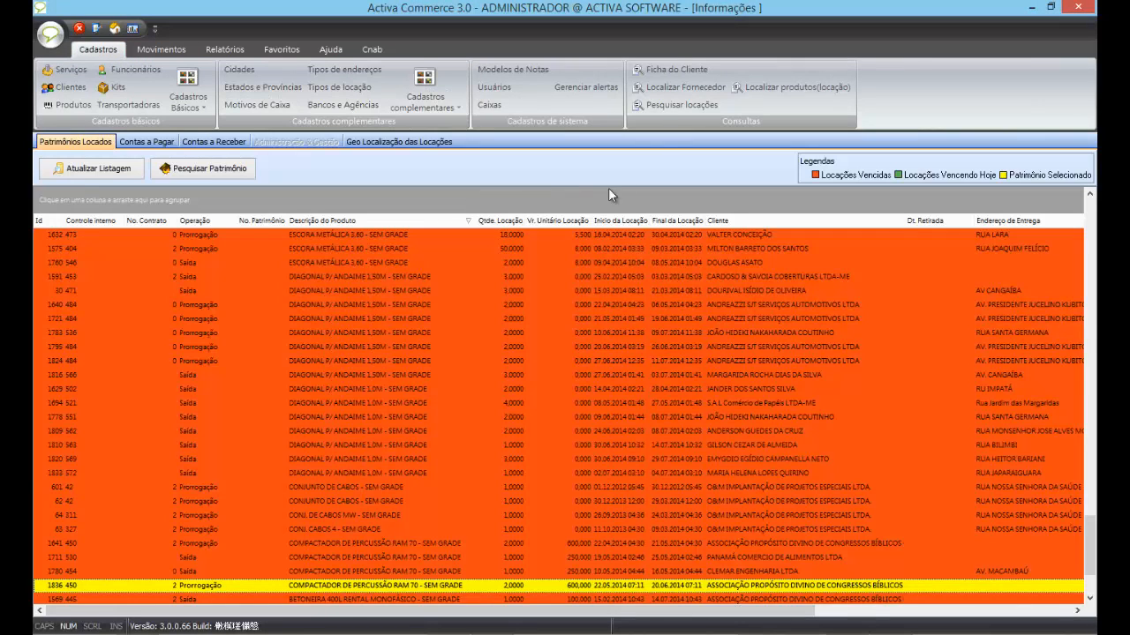
Open and close the Pesquisar locações search, then browse the transaction, report, favourites, help and CNAB tabs.
{"action": "left_click", "coordinate": [671, 106]}
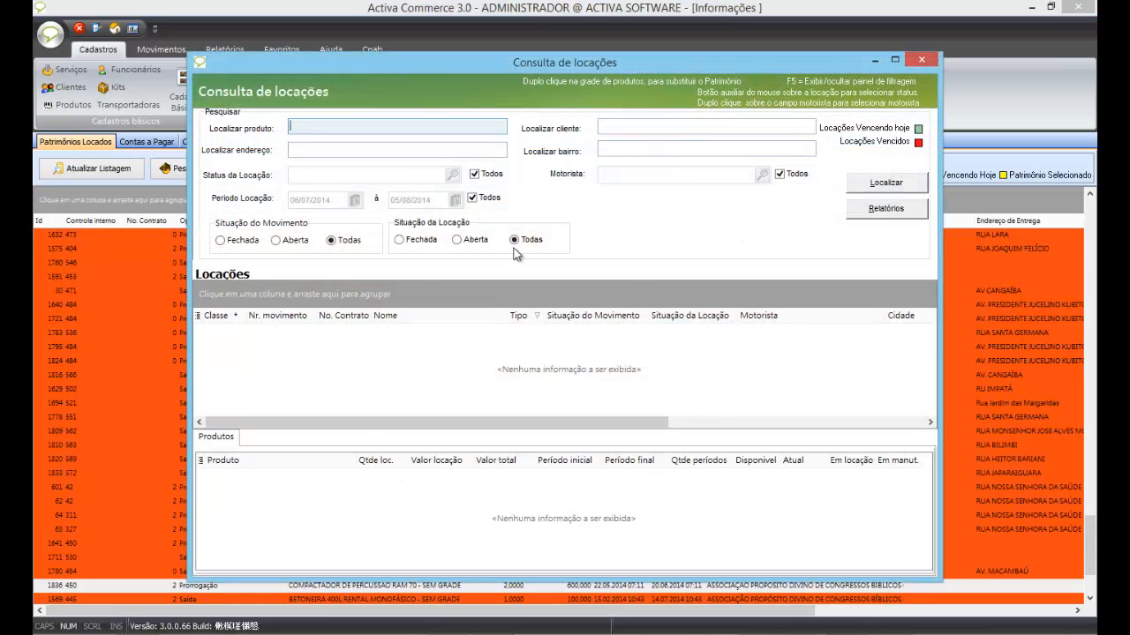
{"action": "left_click", "coordinate": [921, 60]}
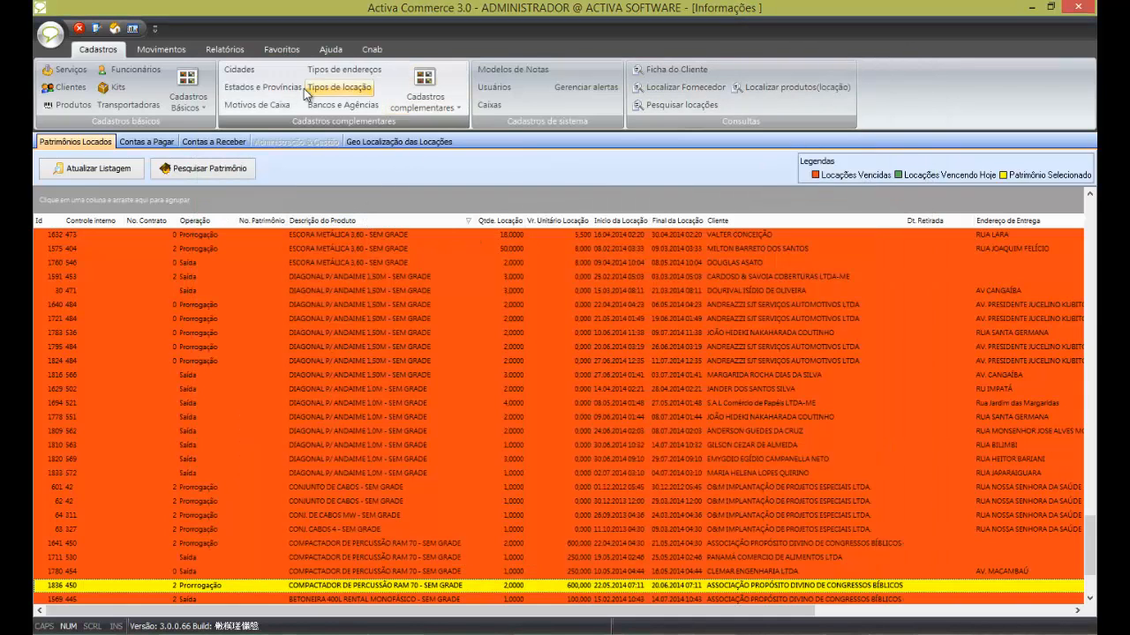
{"action": "left_click", "coordinate": [174, 53]}
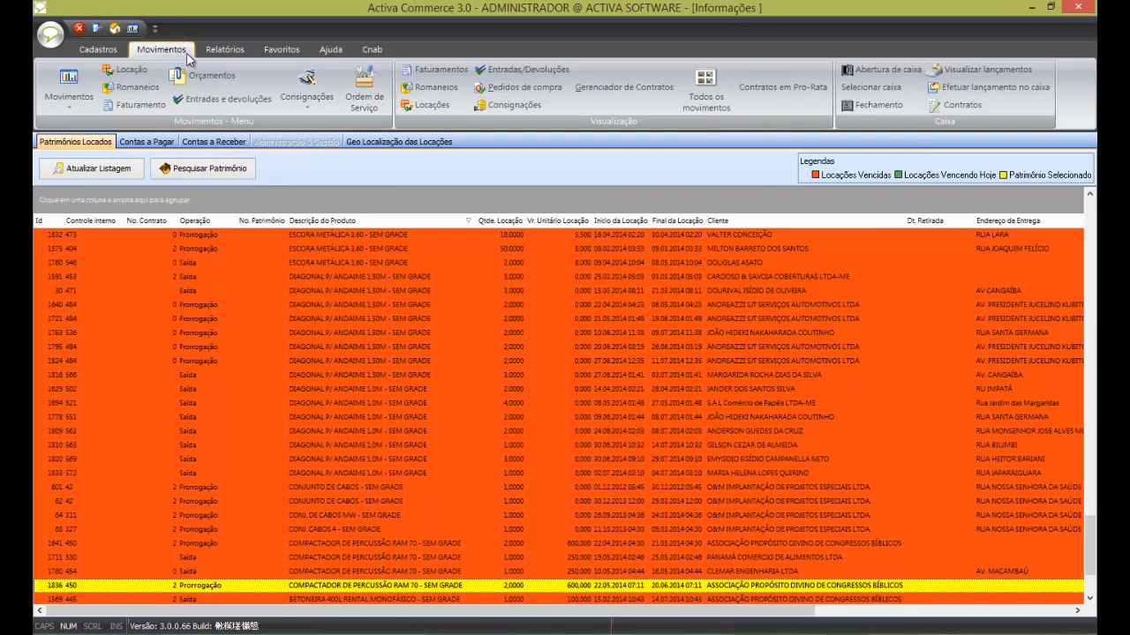
{"action": "left_click", "coordinate": [225, 49]}
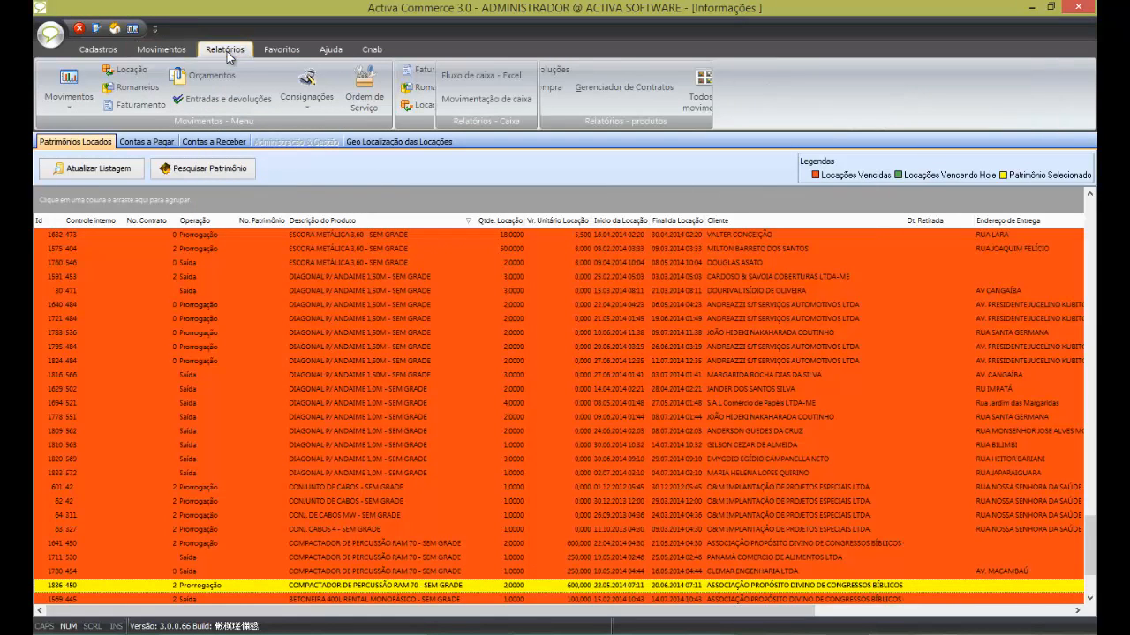
{"action": "left_click", "coordinate": [282, 49]}
{"action": "left_click", "coordinate": [323, 51]}
{"action": "left_click", "coordinate": [372, 49]}
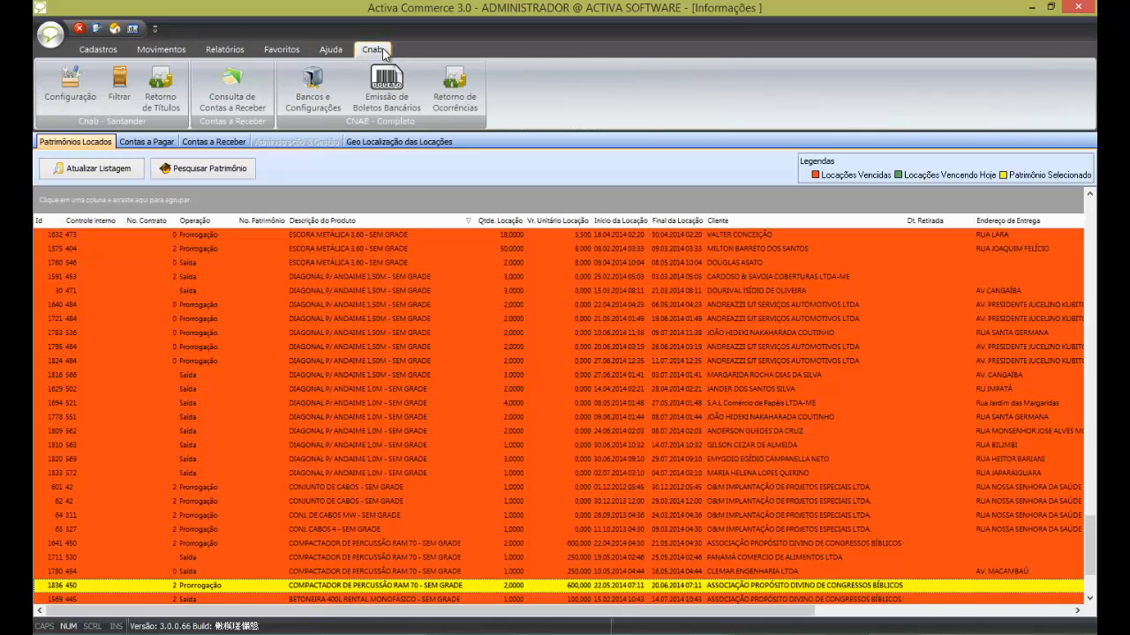
{"action": "left_click", "coordinate": [108, 52]}
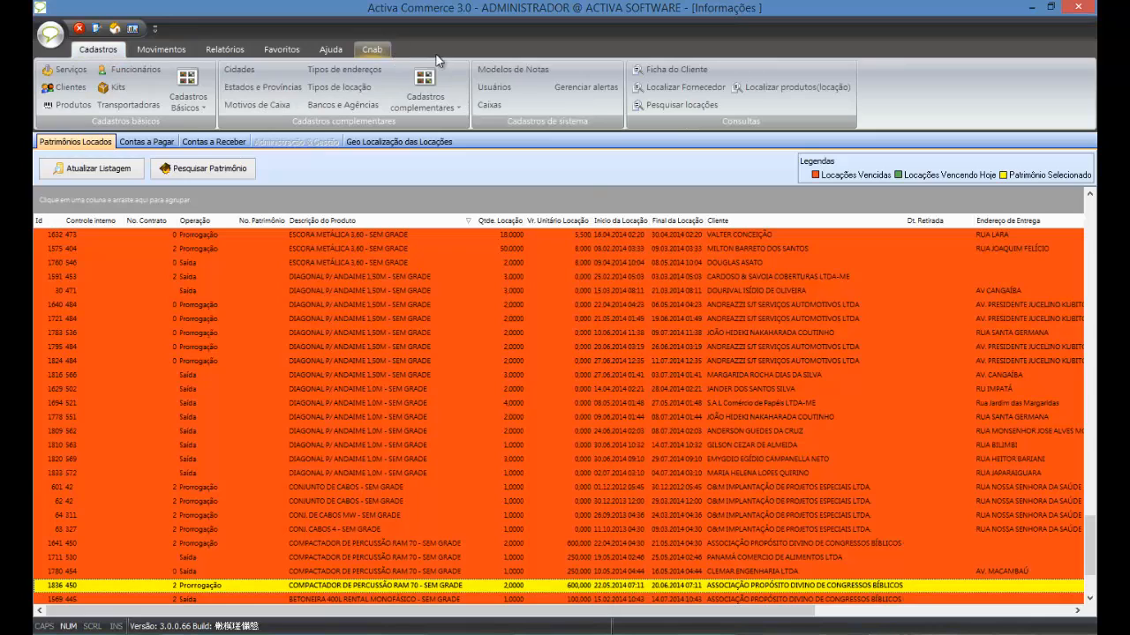